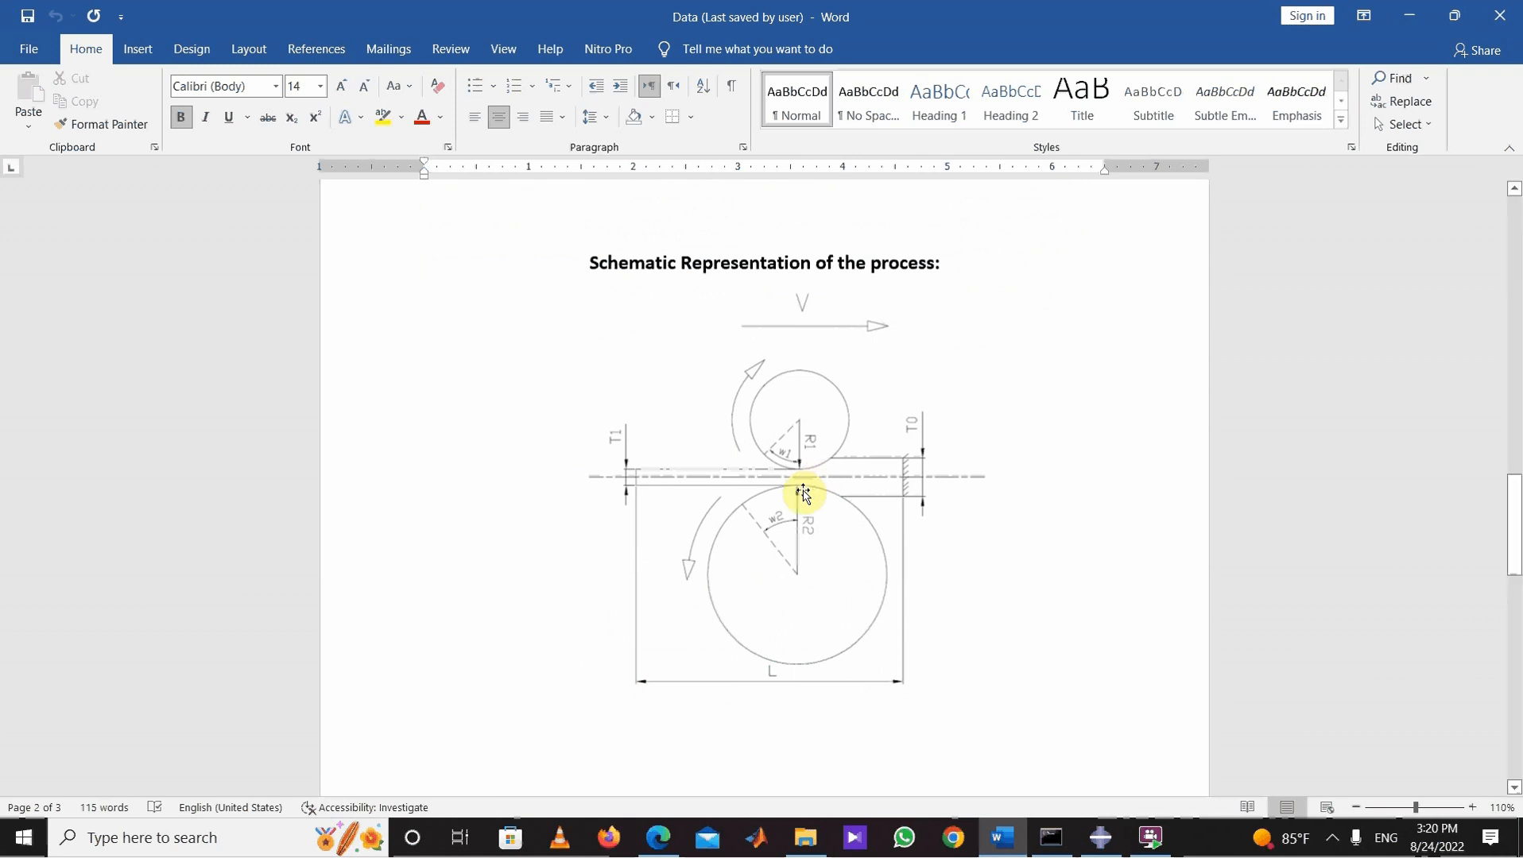
Step: Review the material properties table and the process, tool and workpiece parameters table in the document
scroll(975, 612, "down", 8)
scroll(973, 610, "down", 6)
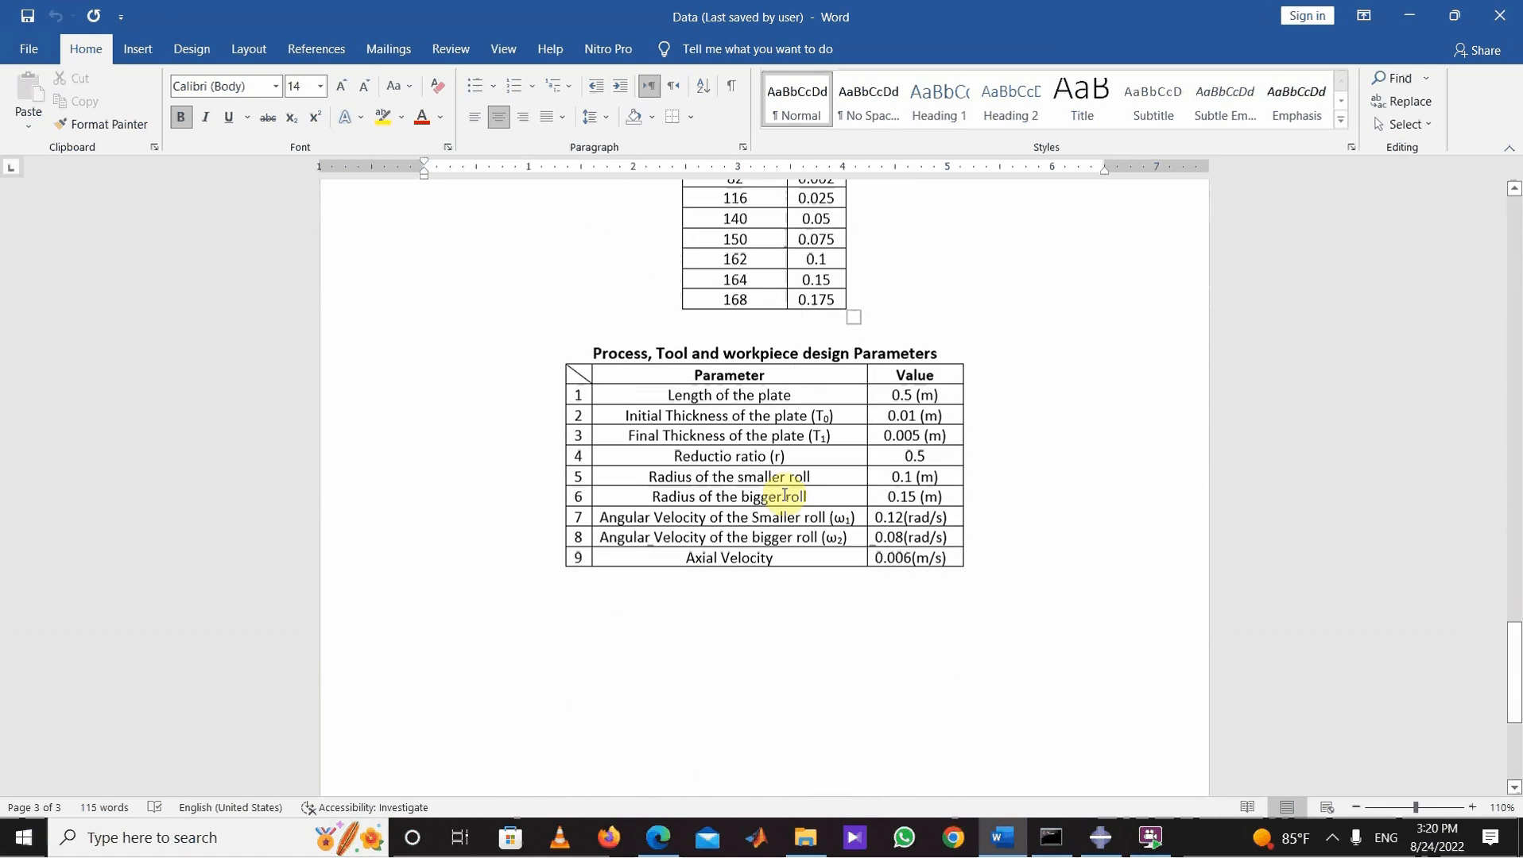
scroll(783, 477, "up", 4)
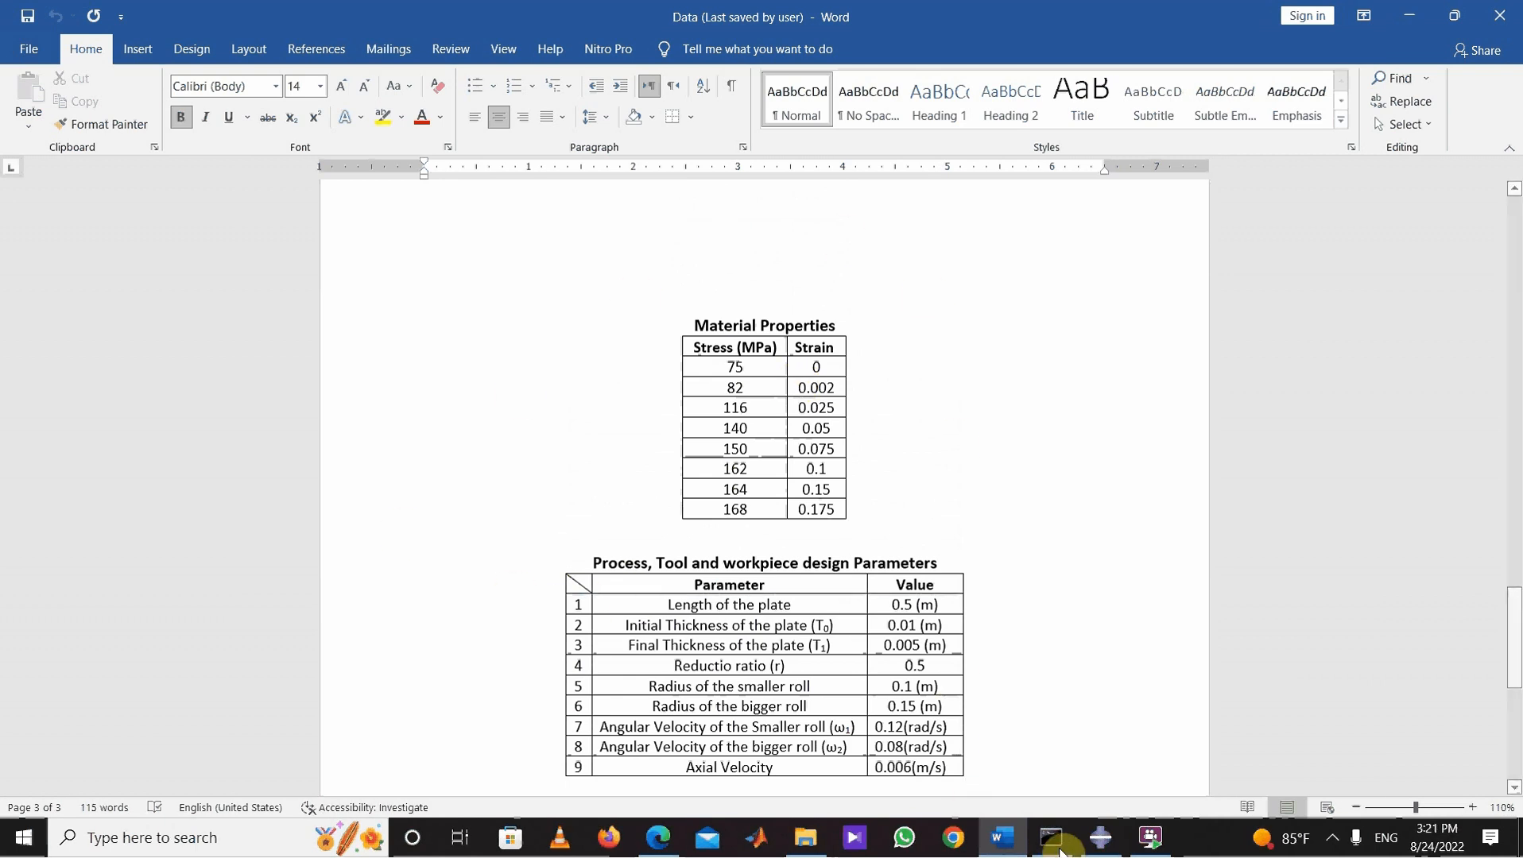
Step: Switch to Abaqus/CAE and start creating a new part named Aluminum
mouse_move(1100, 838)
left_click(1067, 783)
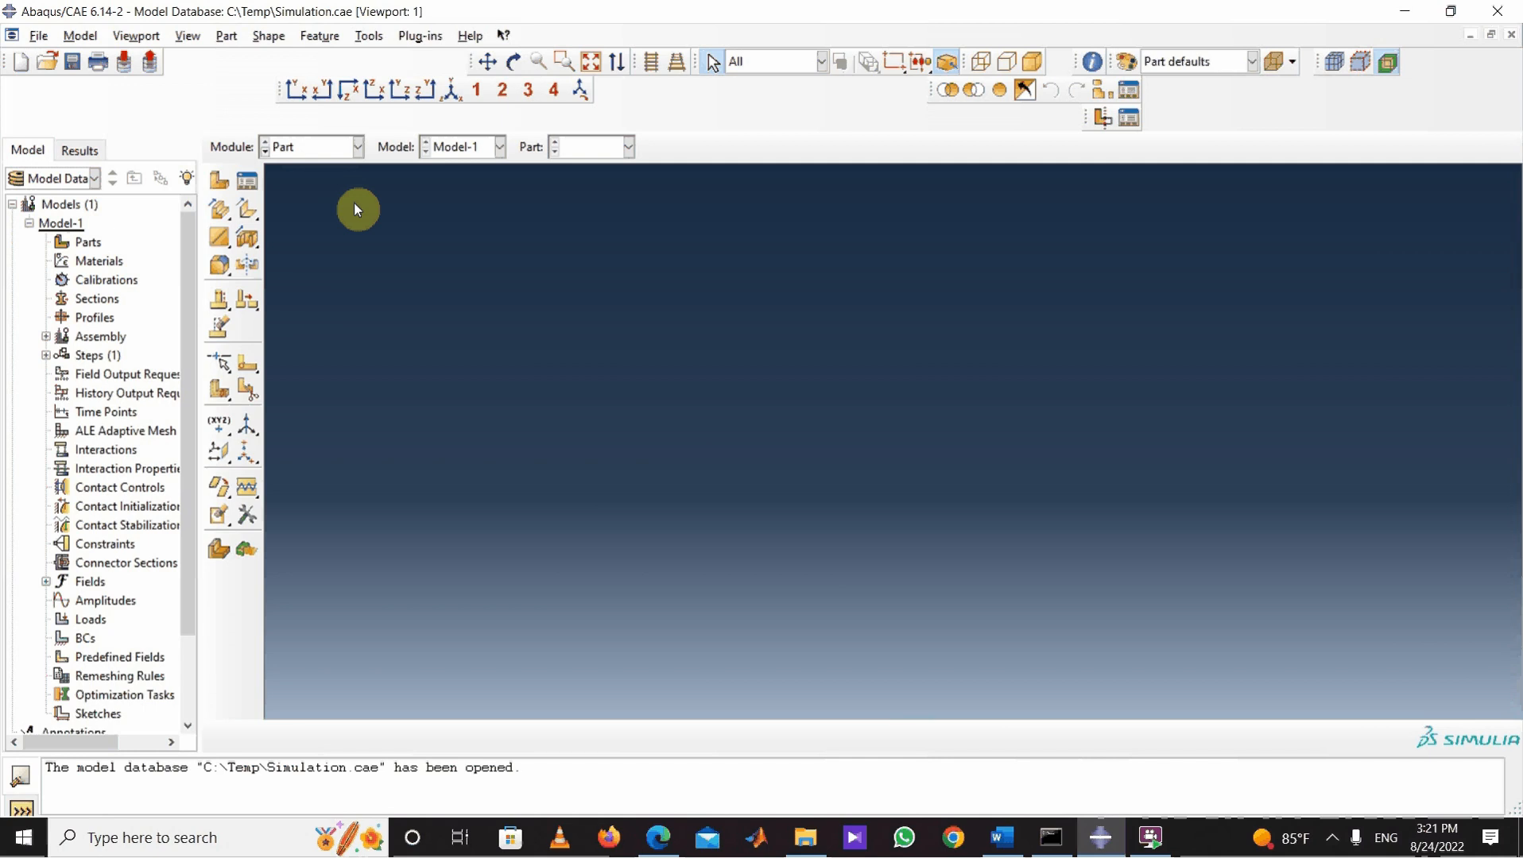
left_click(220, 180)
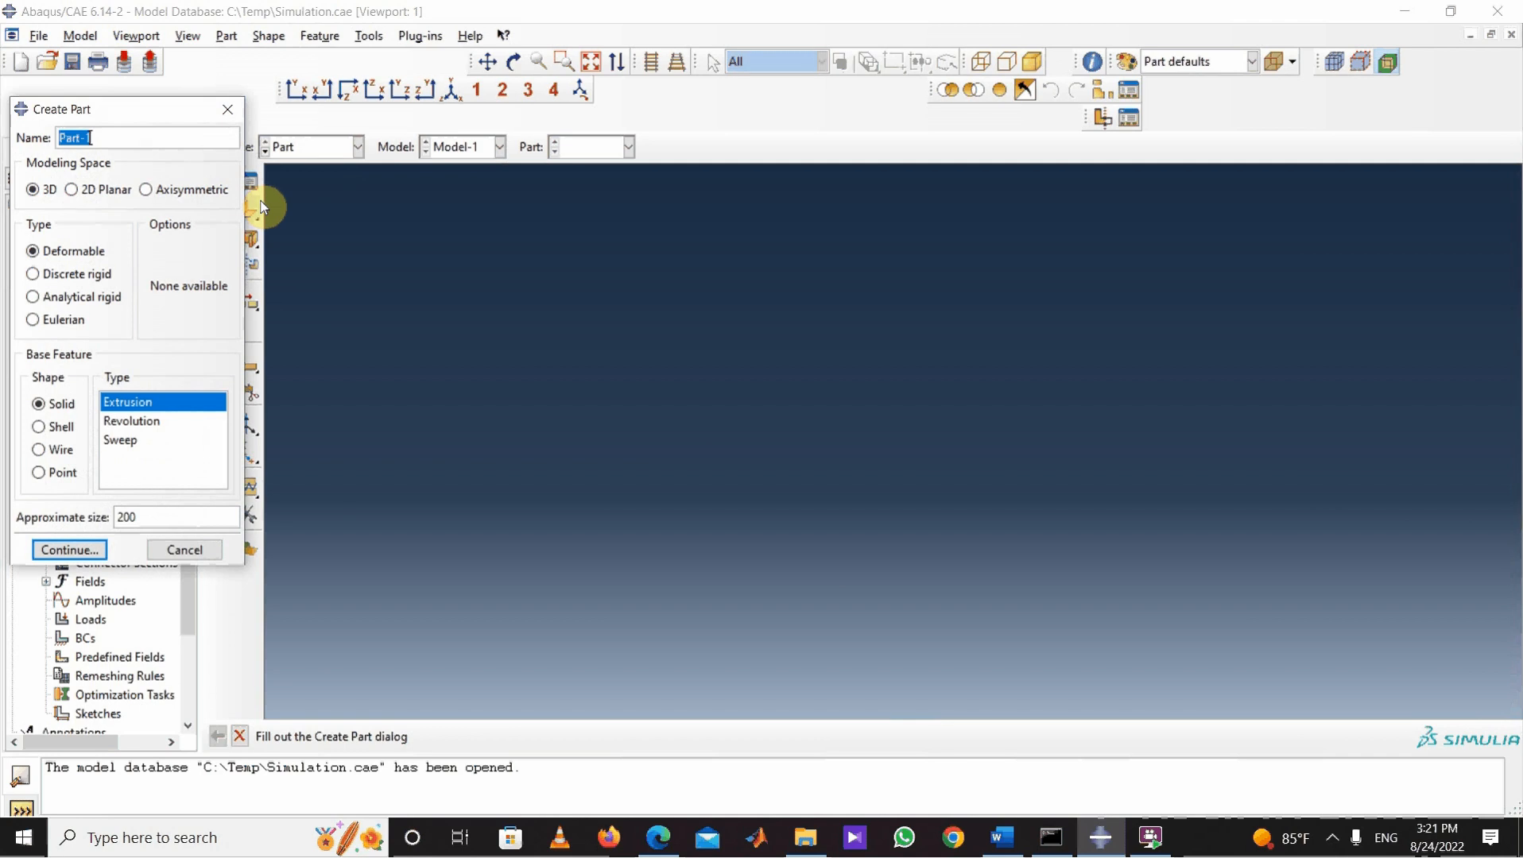
type("A")
type("lumi")
type("o")
type("num")
key("Left")
key("Left")
key("Left")
key("BackSpace")
type("i")
Step: Define the part as a 2D planar deformable shell with an approximate size of 0.1 and enter its sketch
left_click(72, 189)
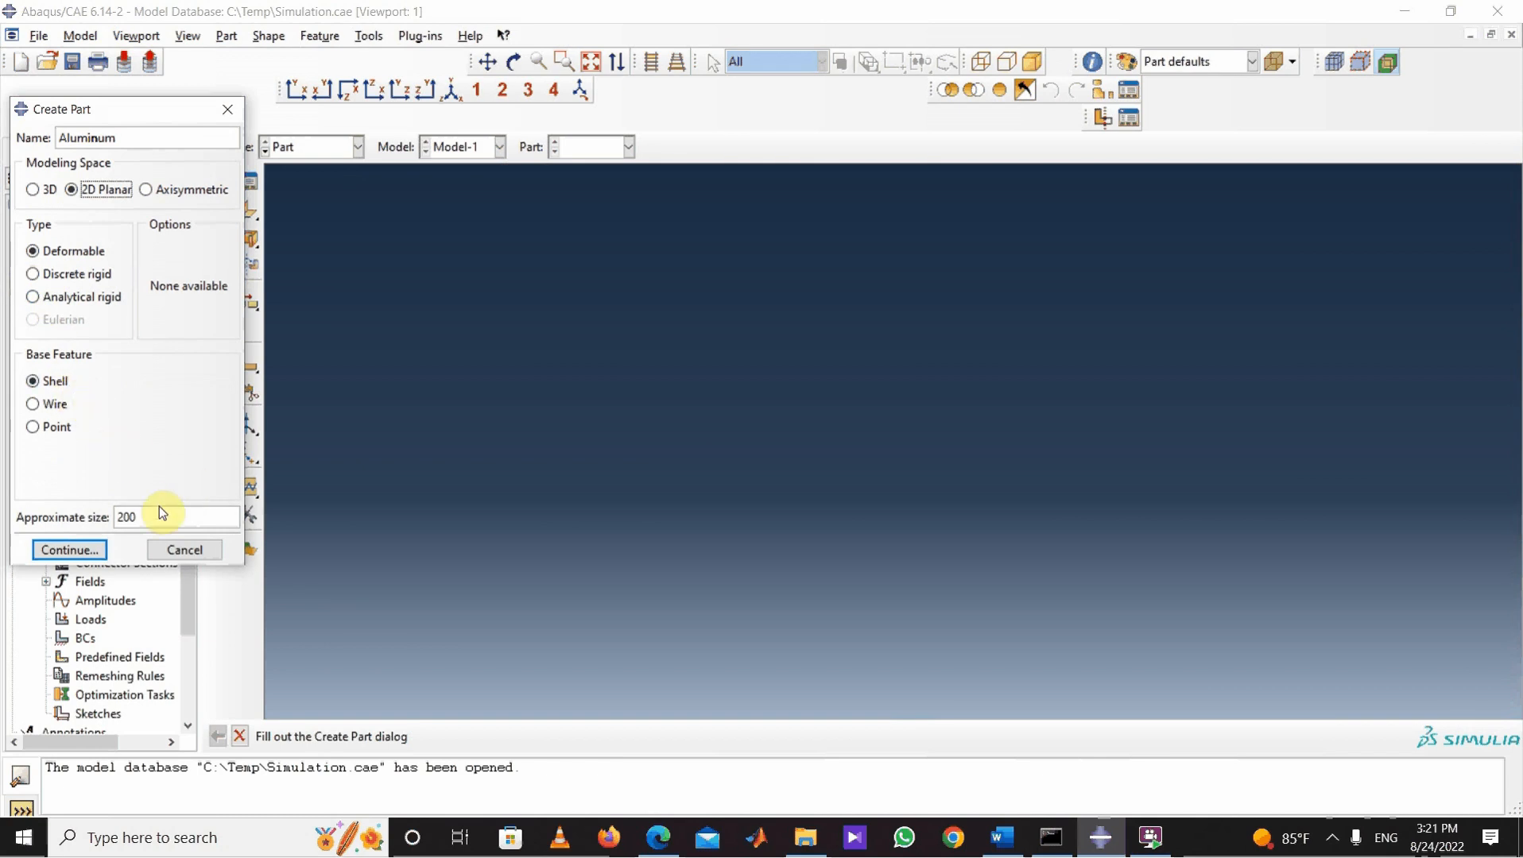
double_click(120, 517)
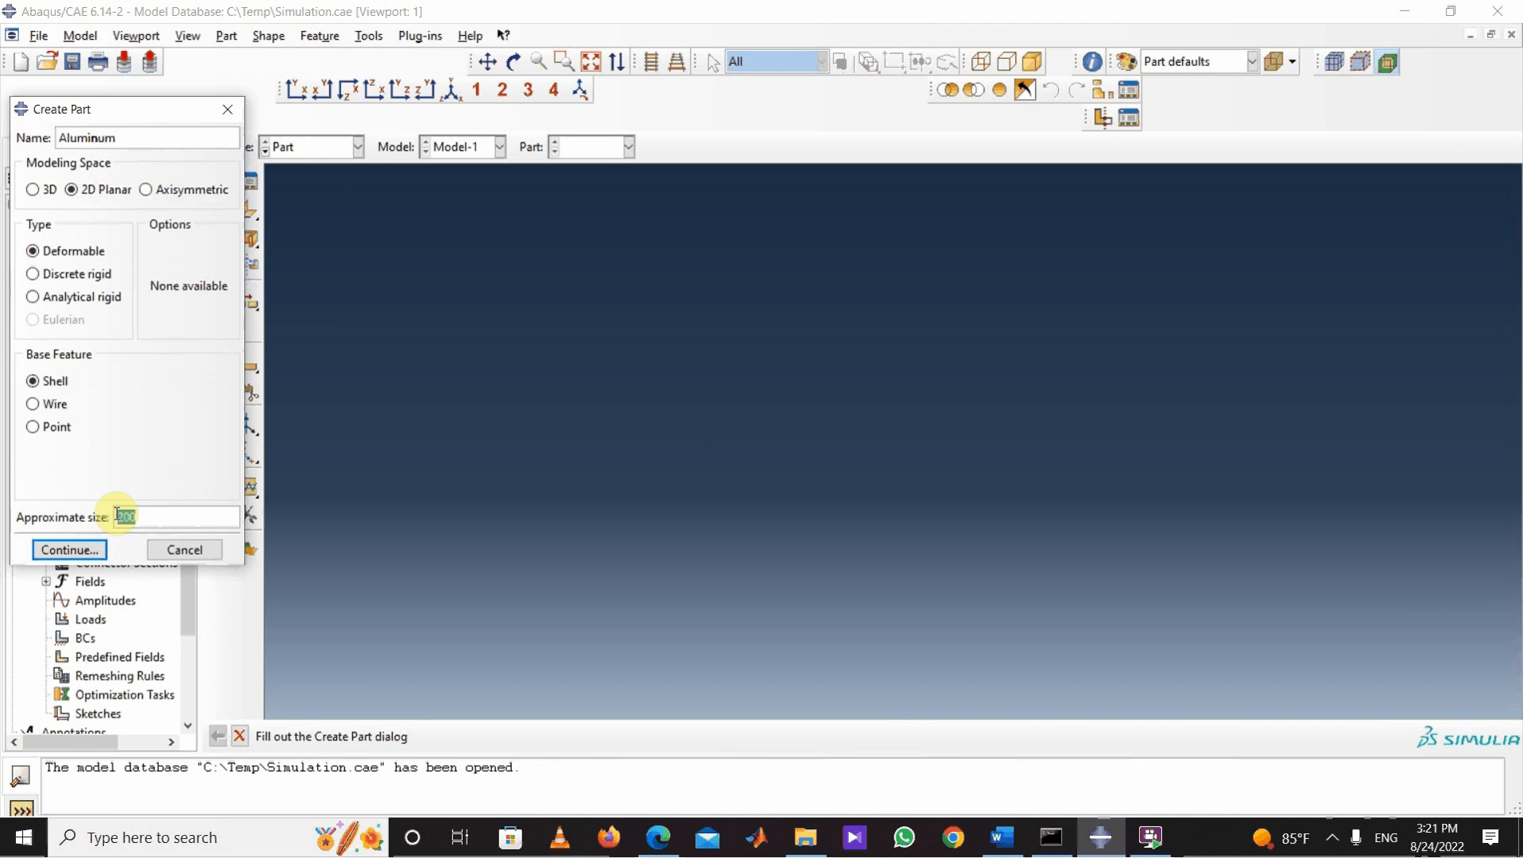
type("0.1")
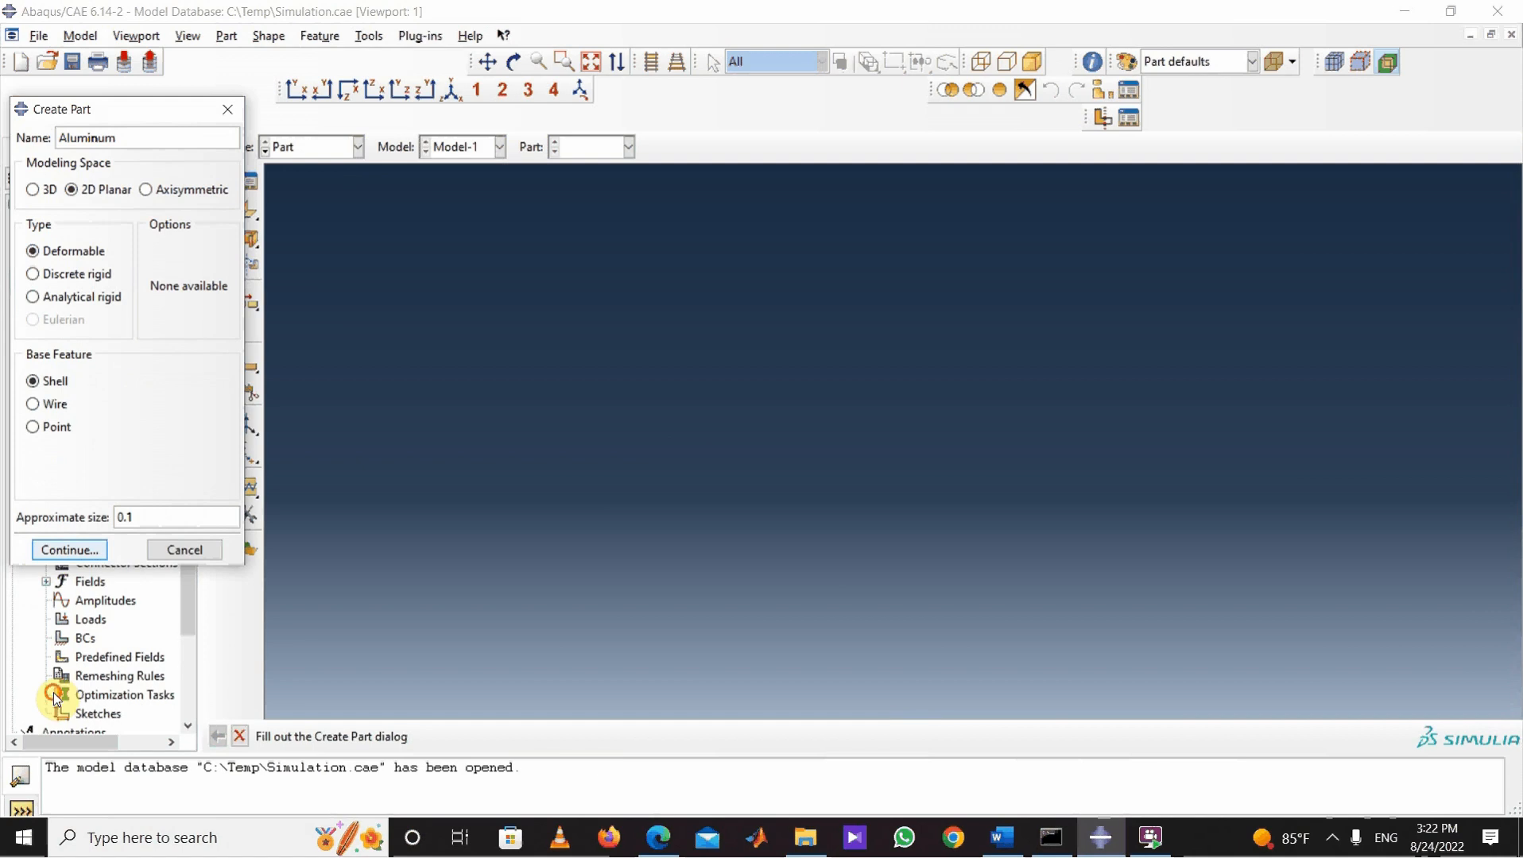
left_click(72, 551)
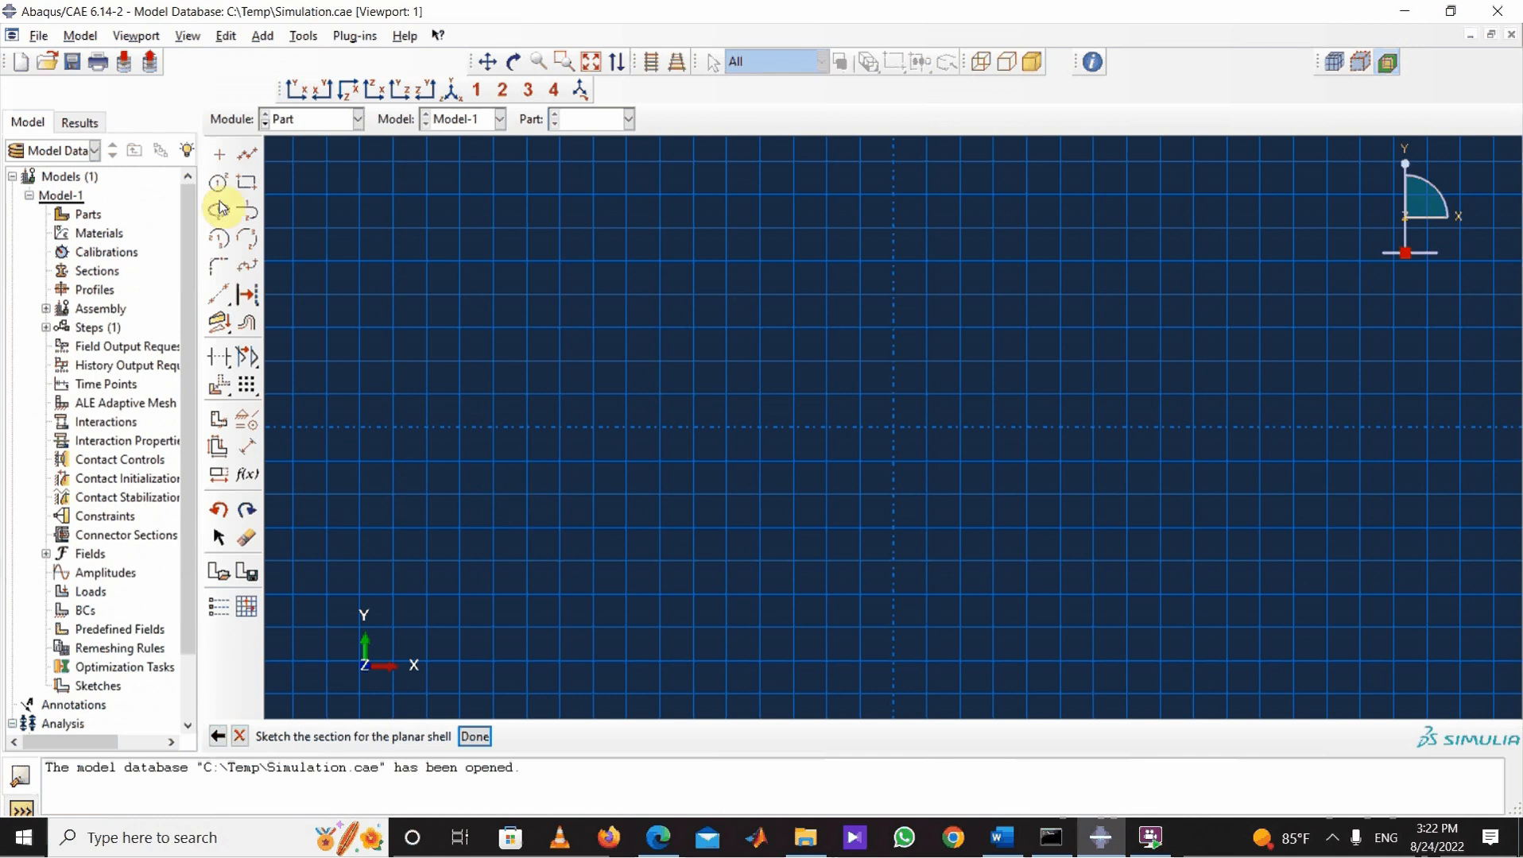
Step: Place an isolated point at the sketch origin and apply a Fixed constraint to it
left_click(220, 153)
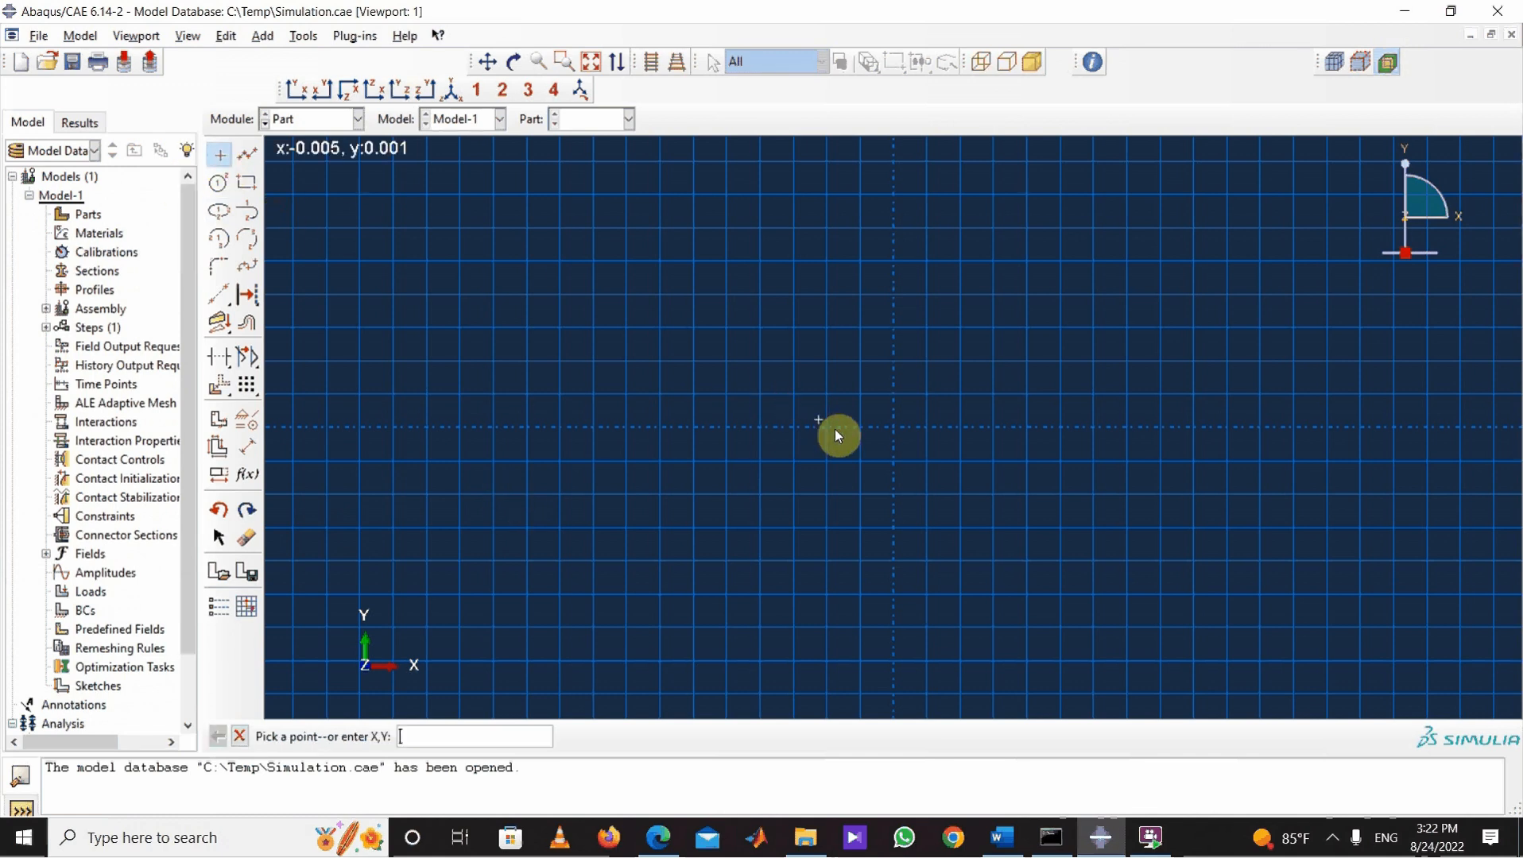
left_click(894, 428)
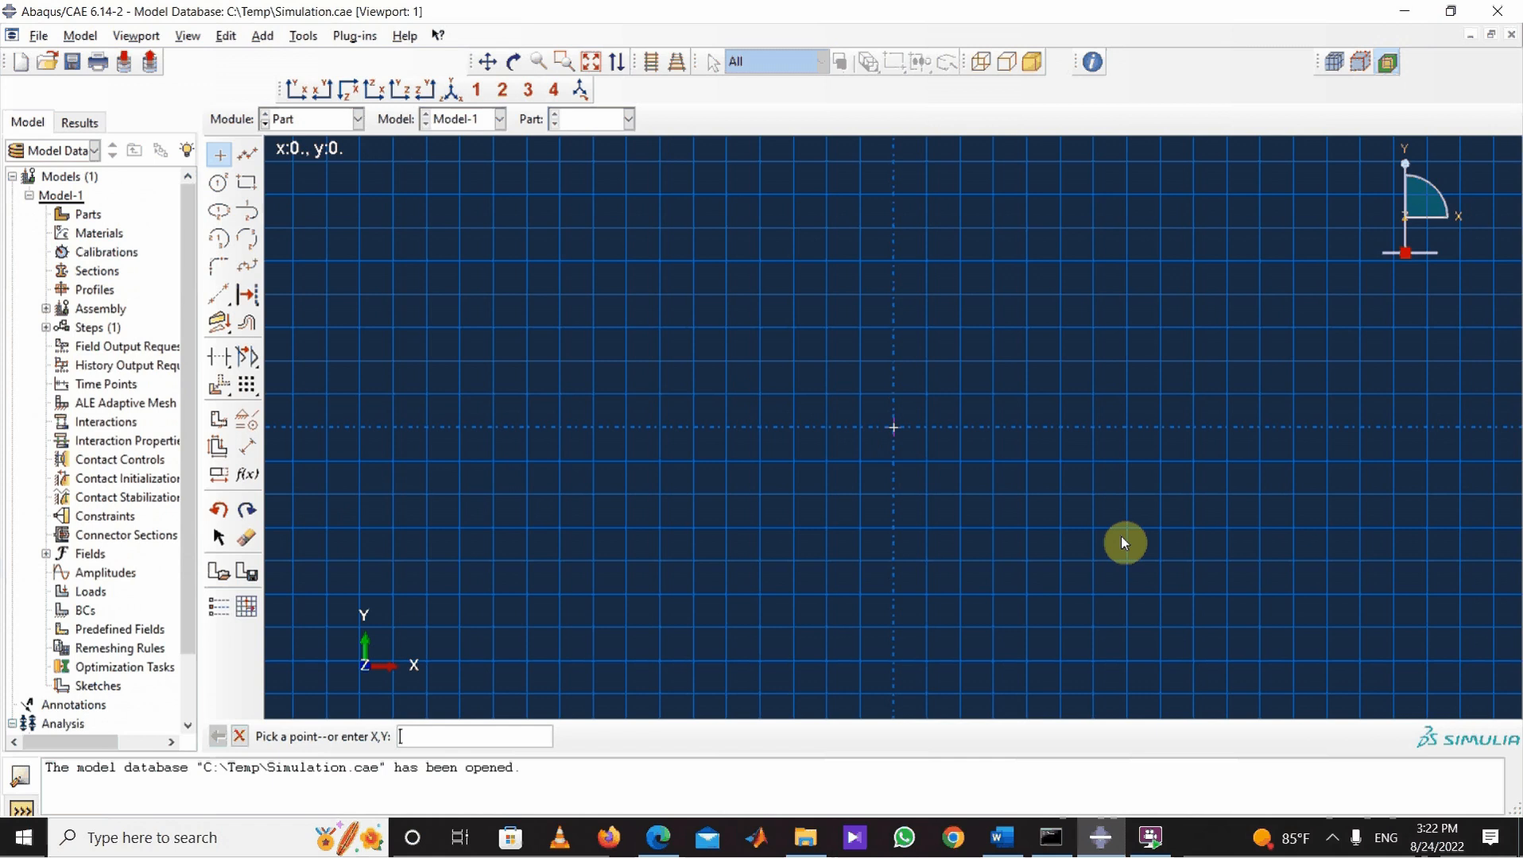
left_click(245, 415)
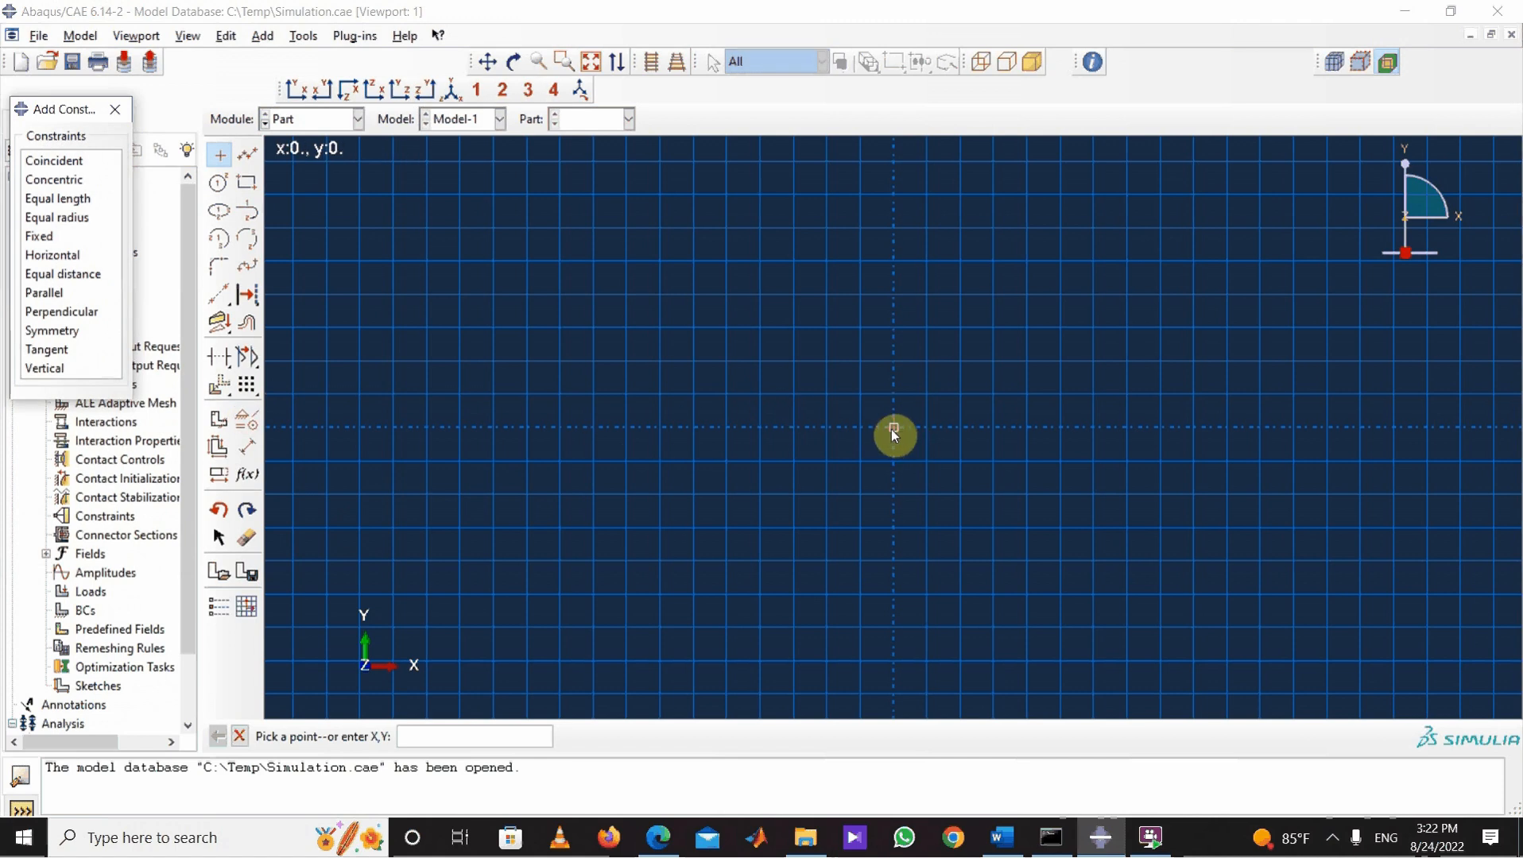
left_click(893, 428)
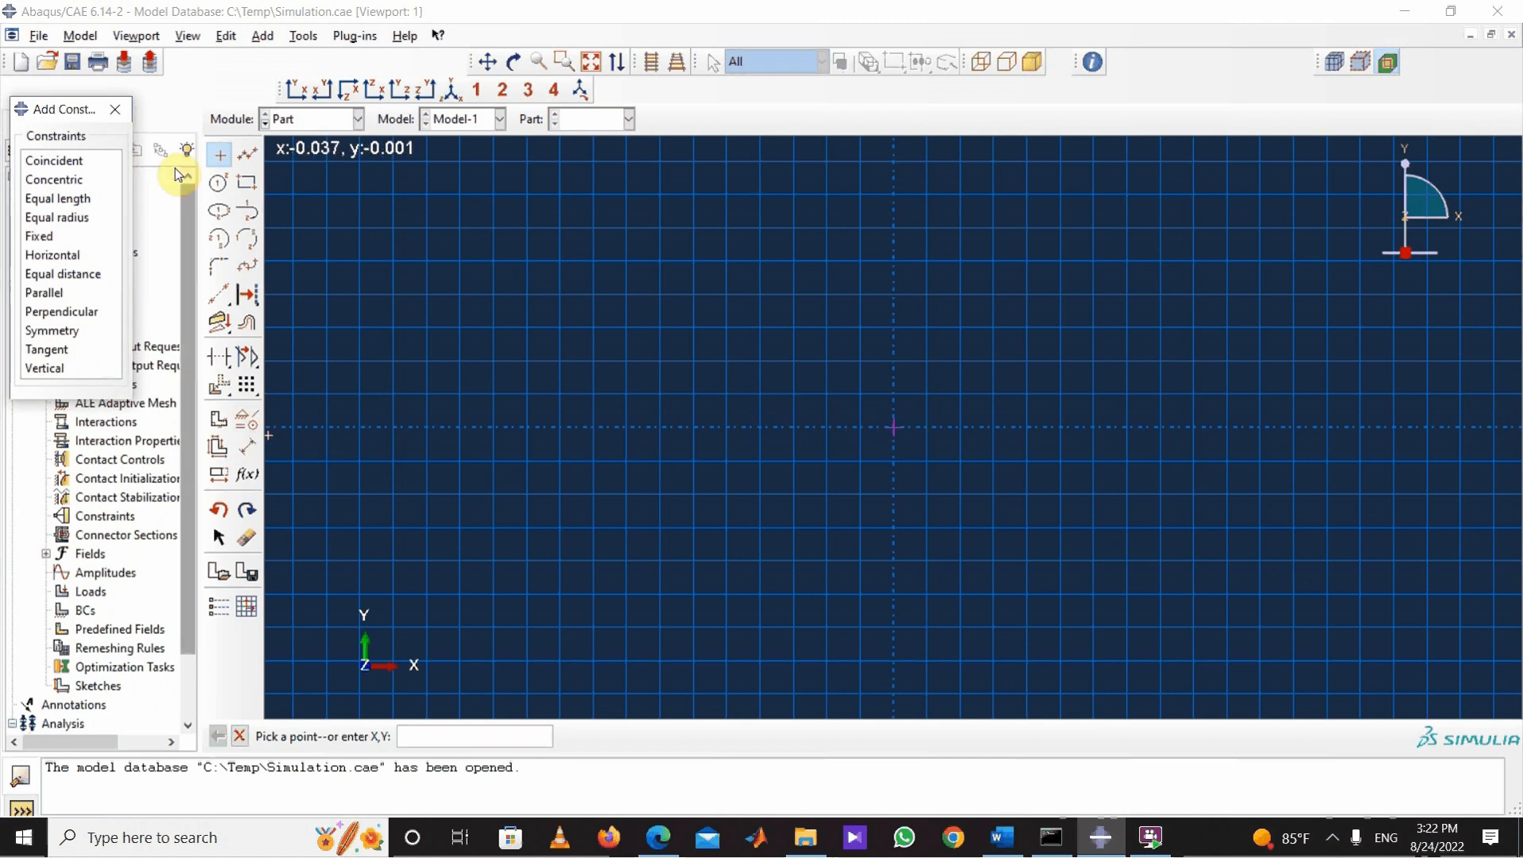
left_click(221, 169)
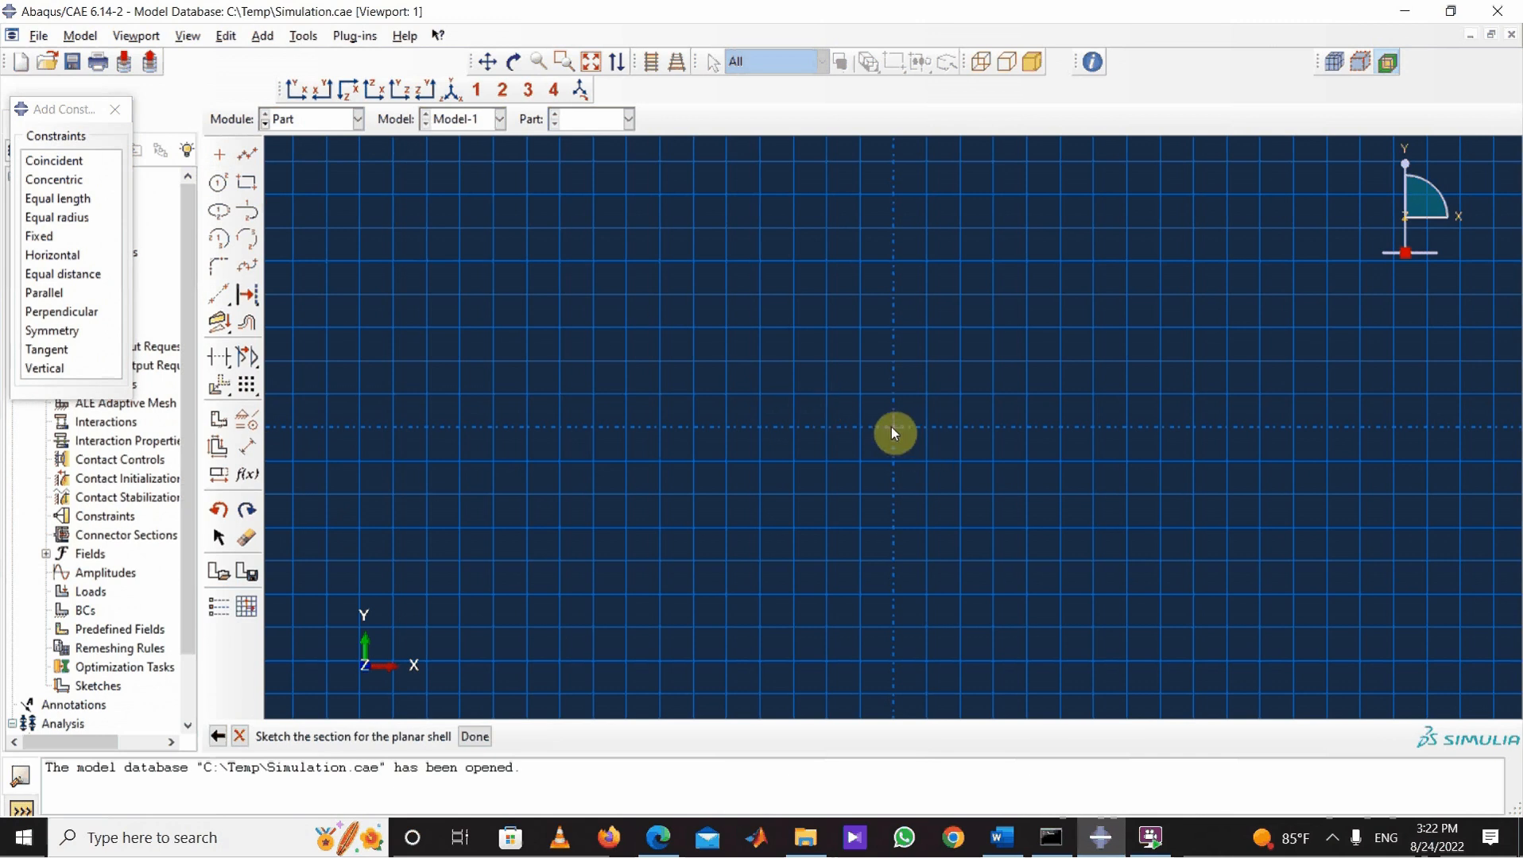
left_click(39, 236)
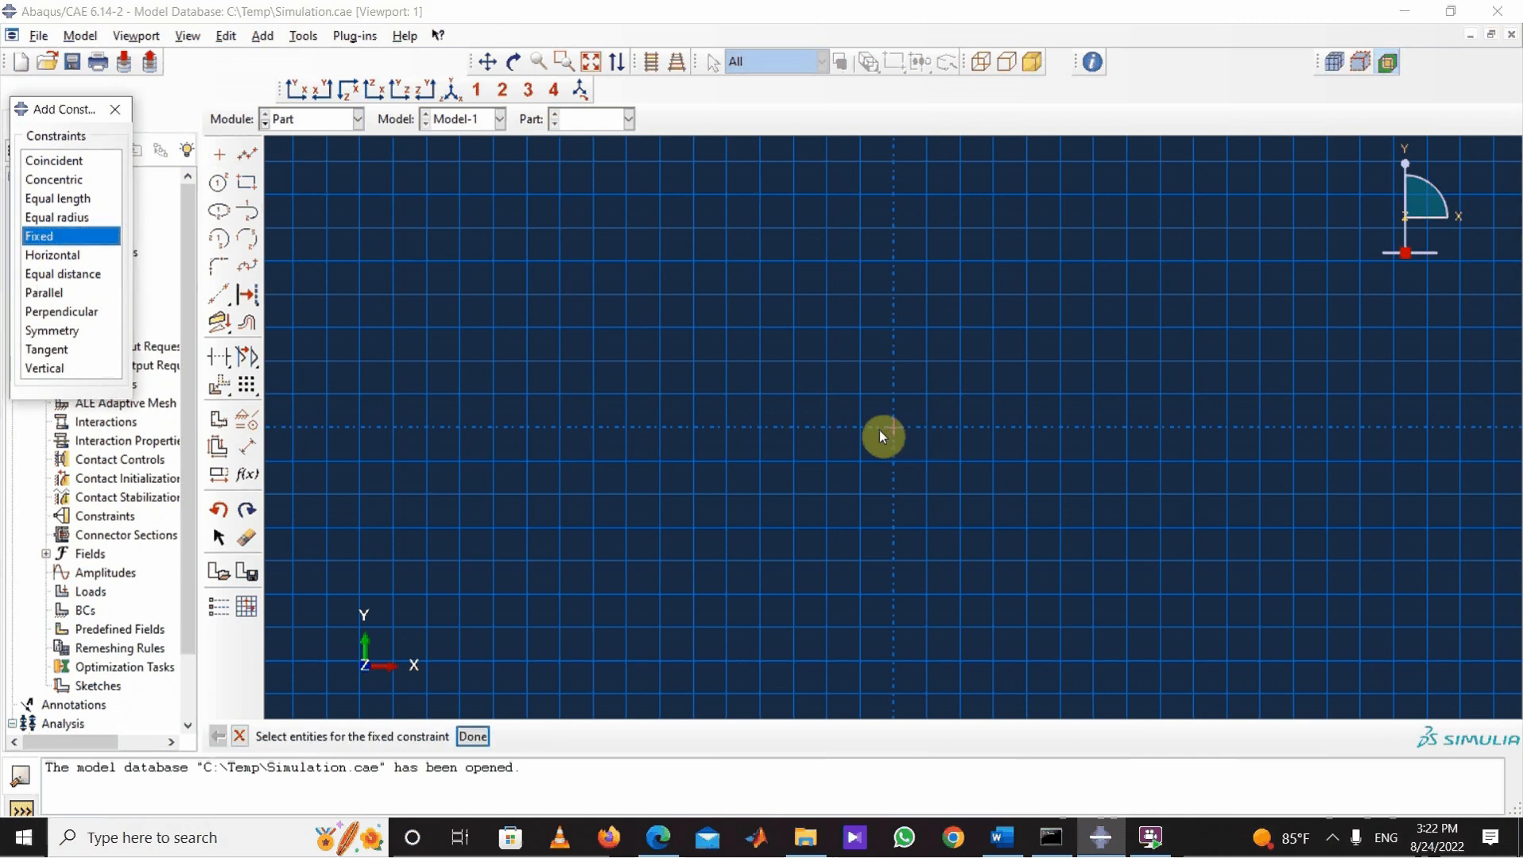
left_click(890, 430)
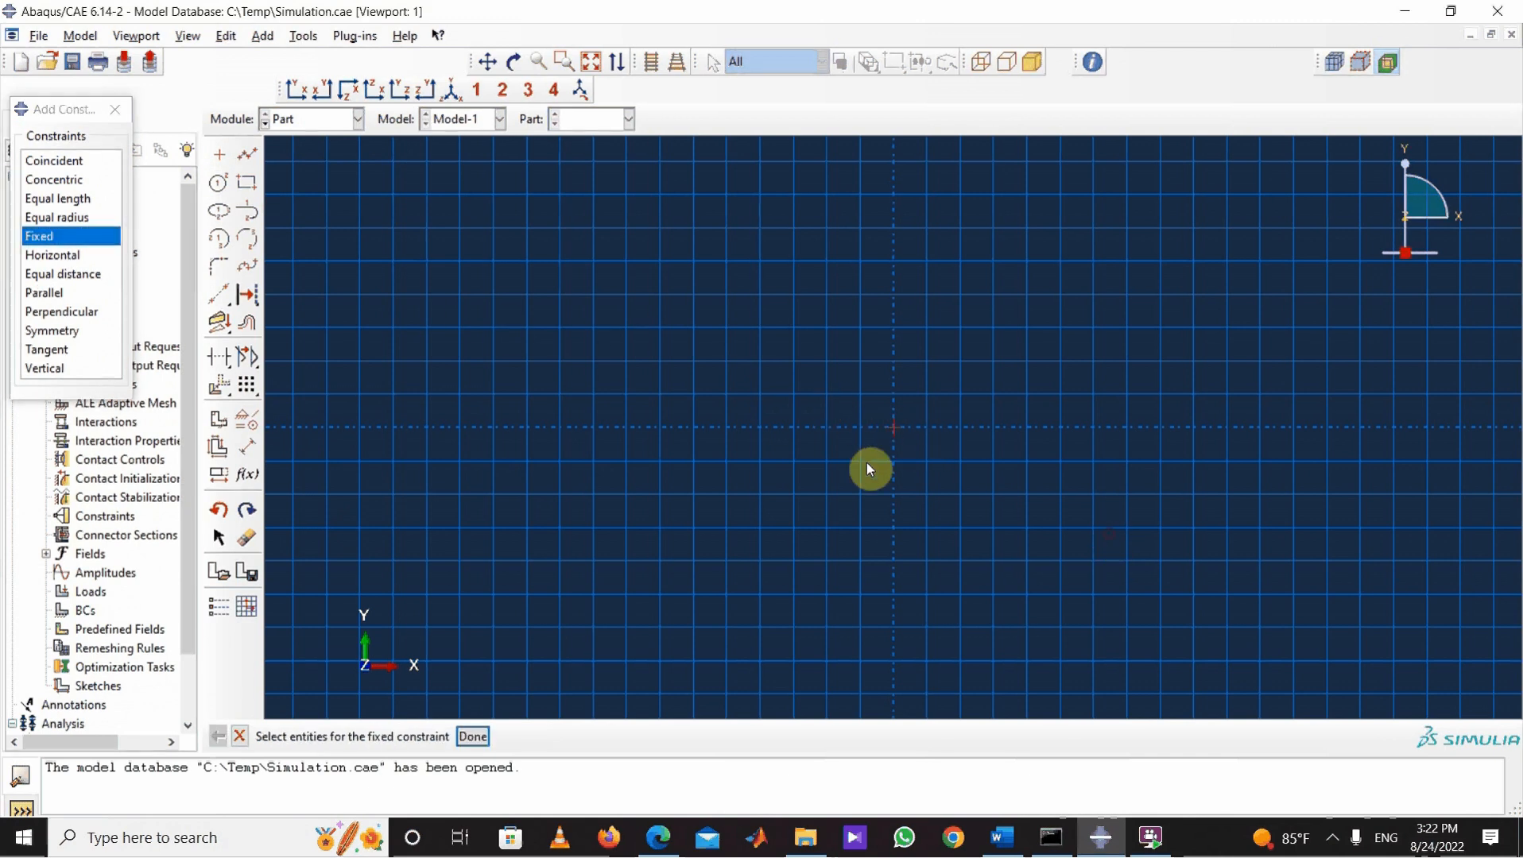
left_click(476, 738)
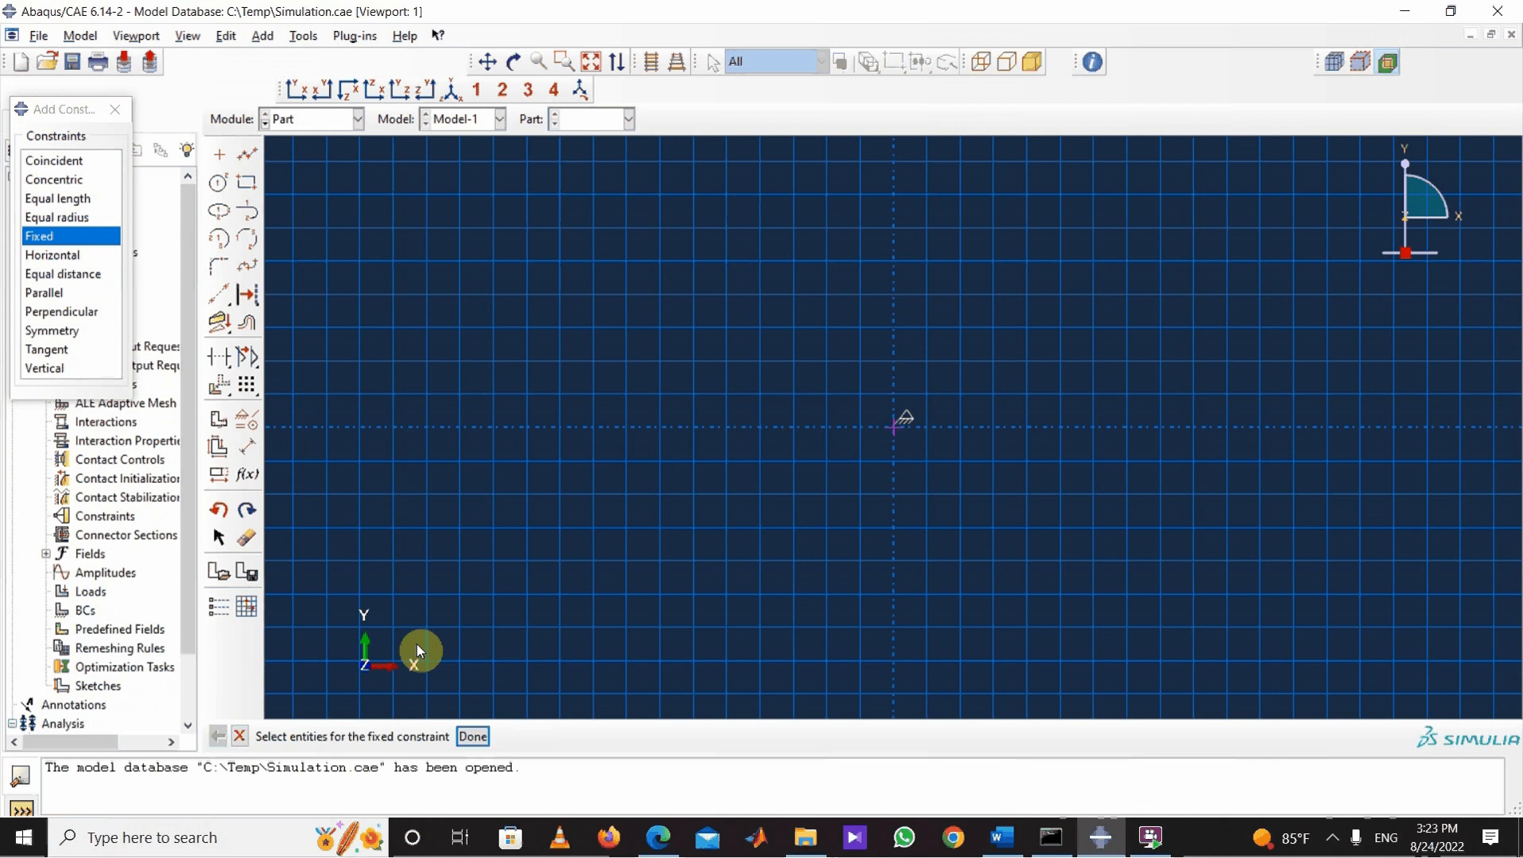
left_click(247, 182)
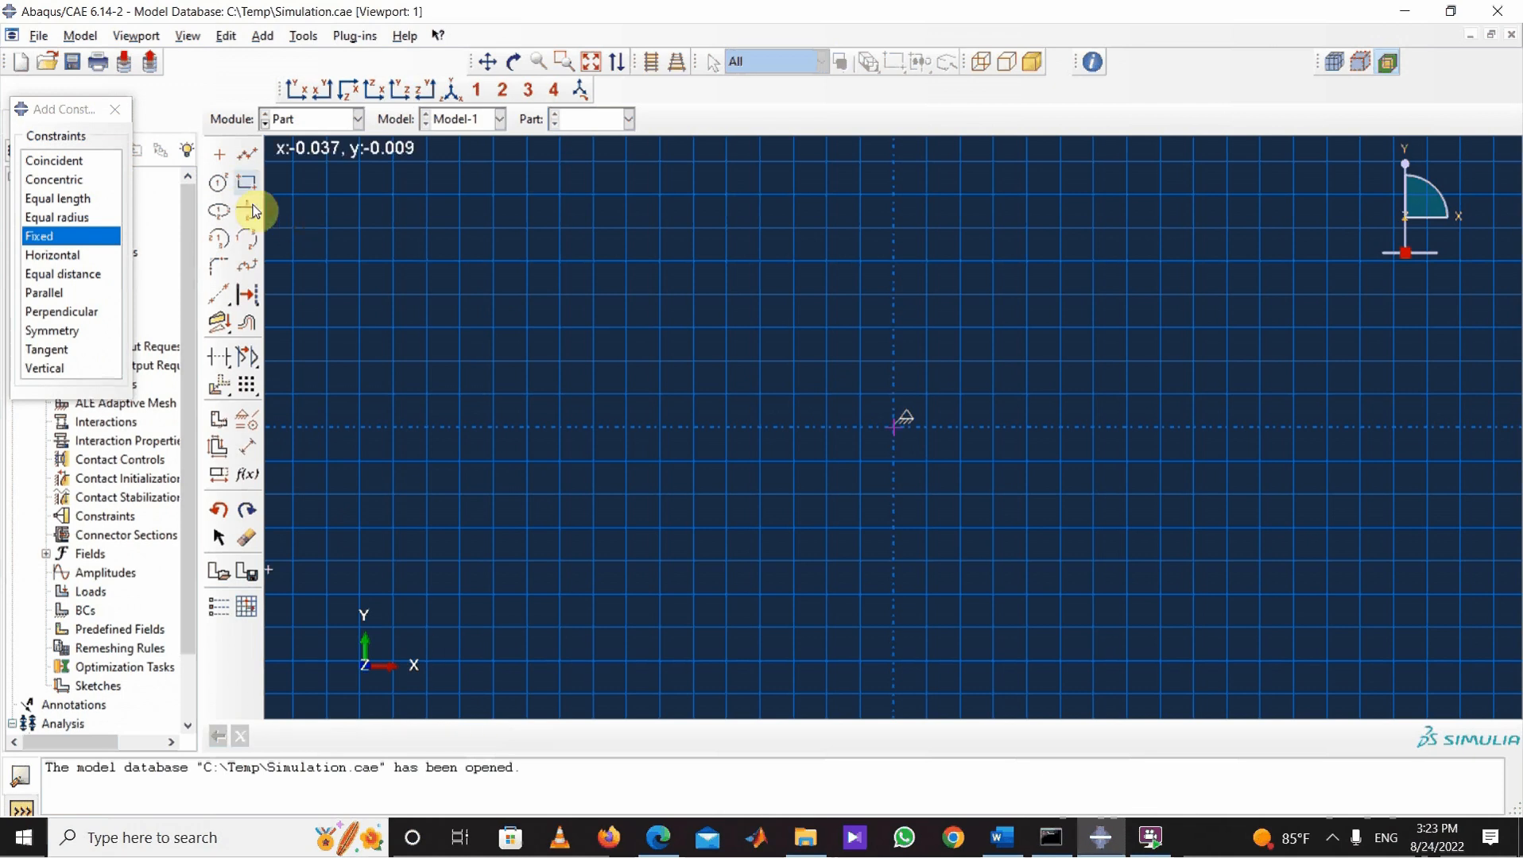
left_click(960, 495)
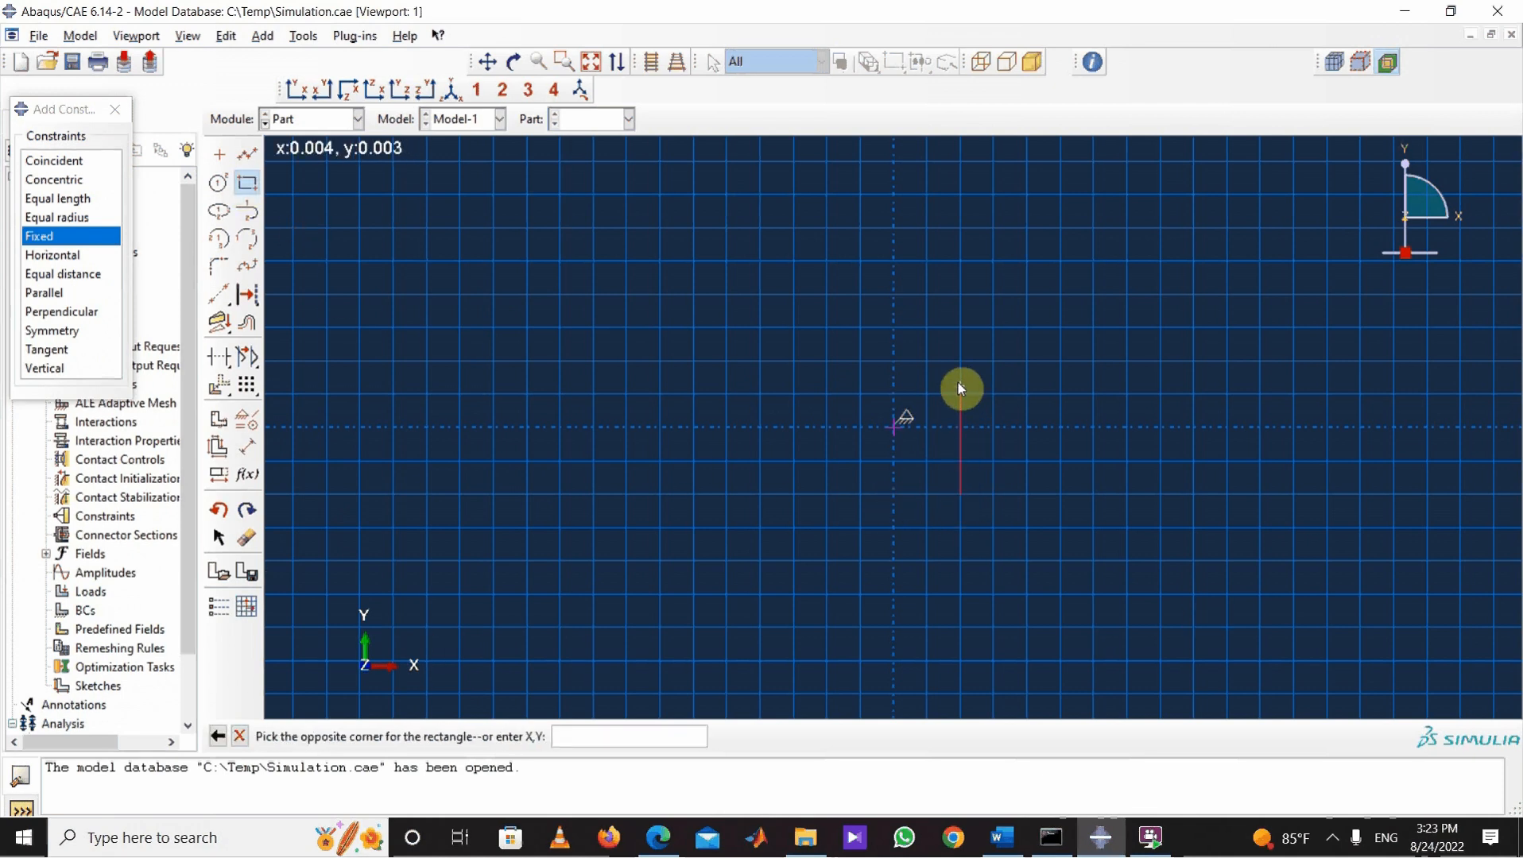
left_click(960, 361)
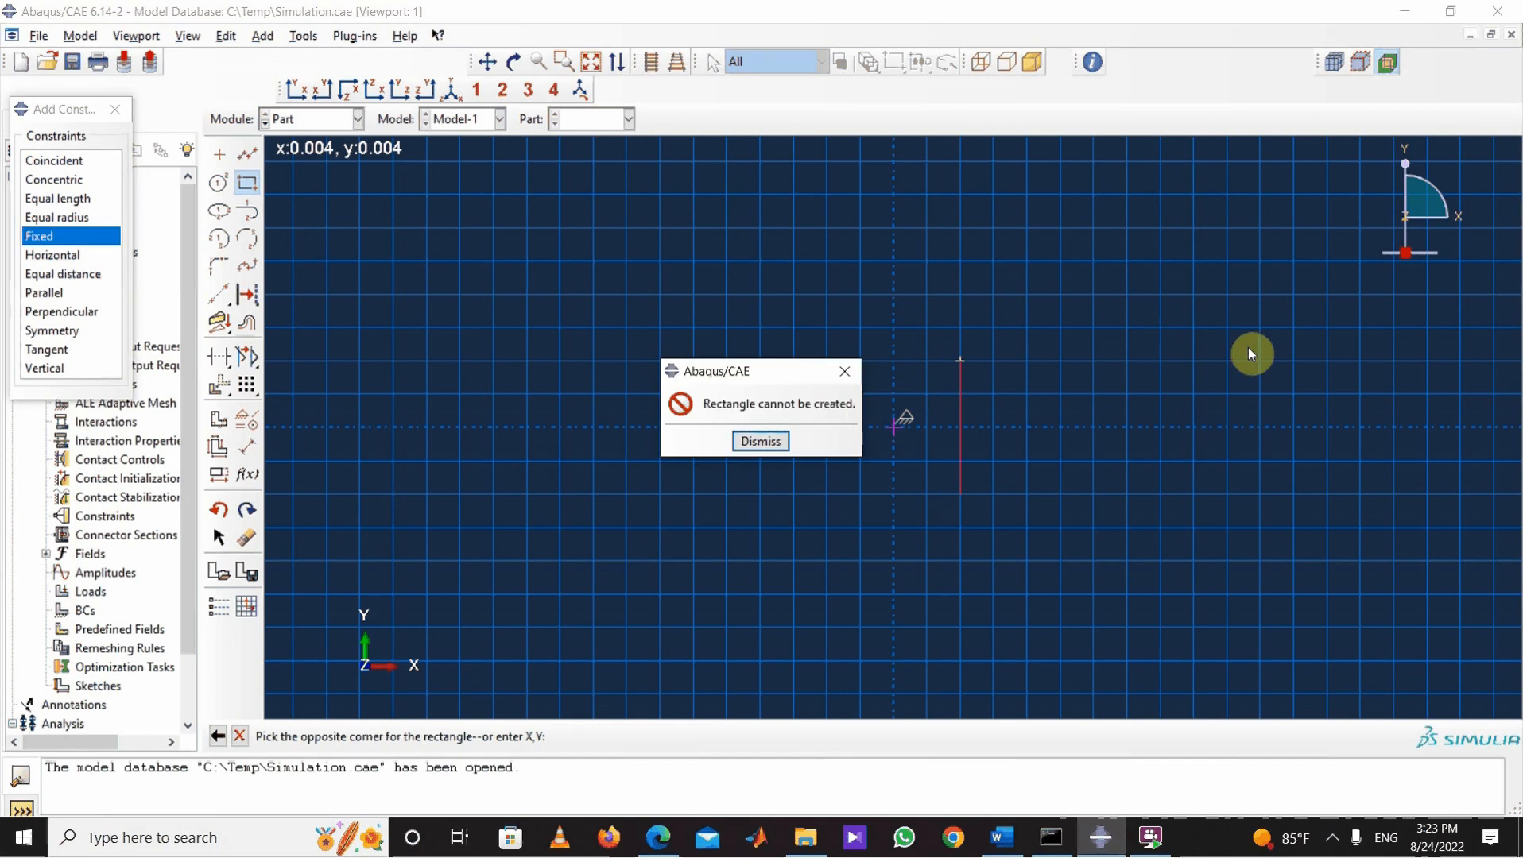
left_click(770, 442)
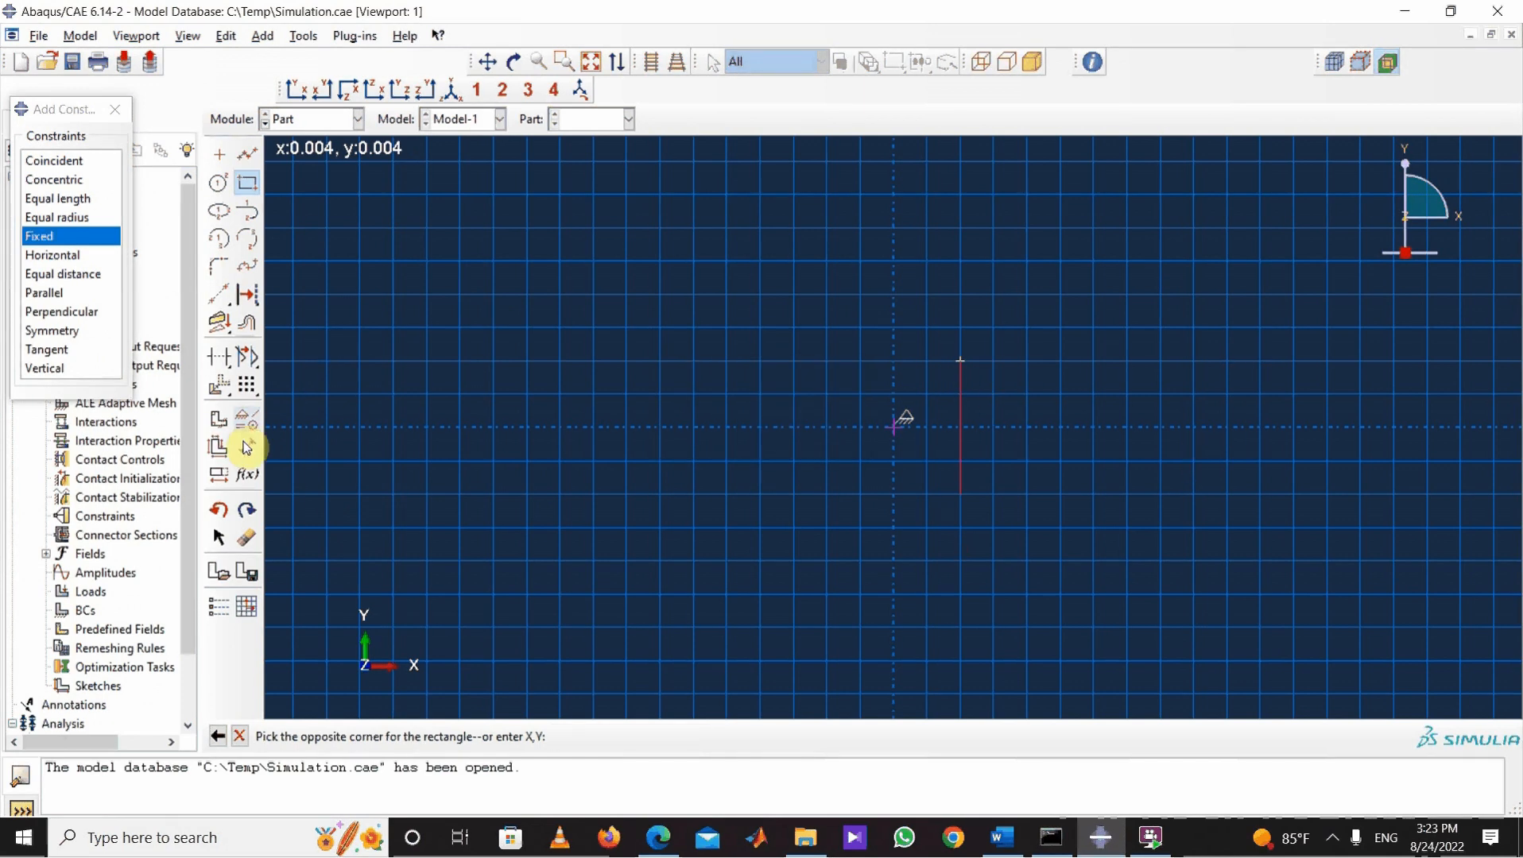
left_click(246, 538)
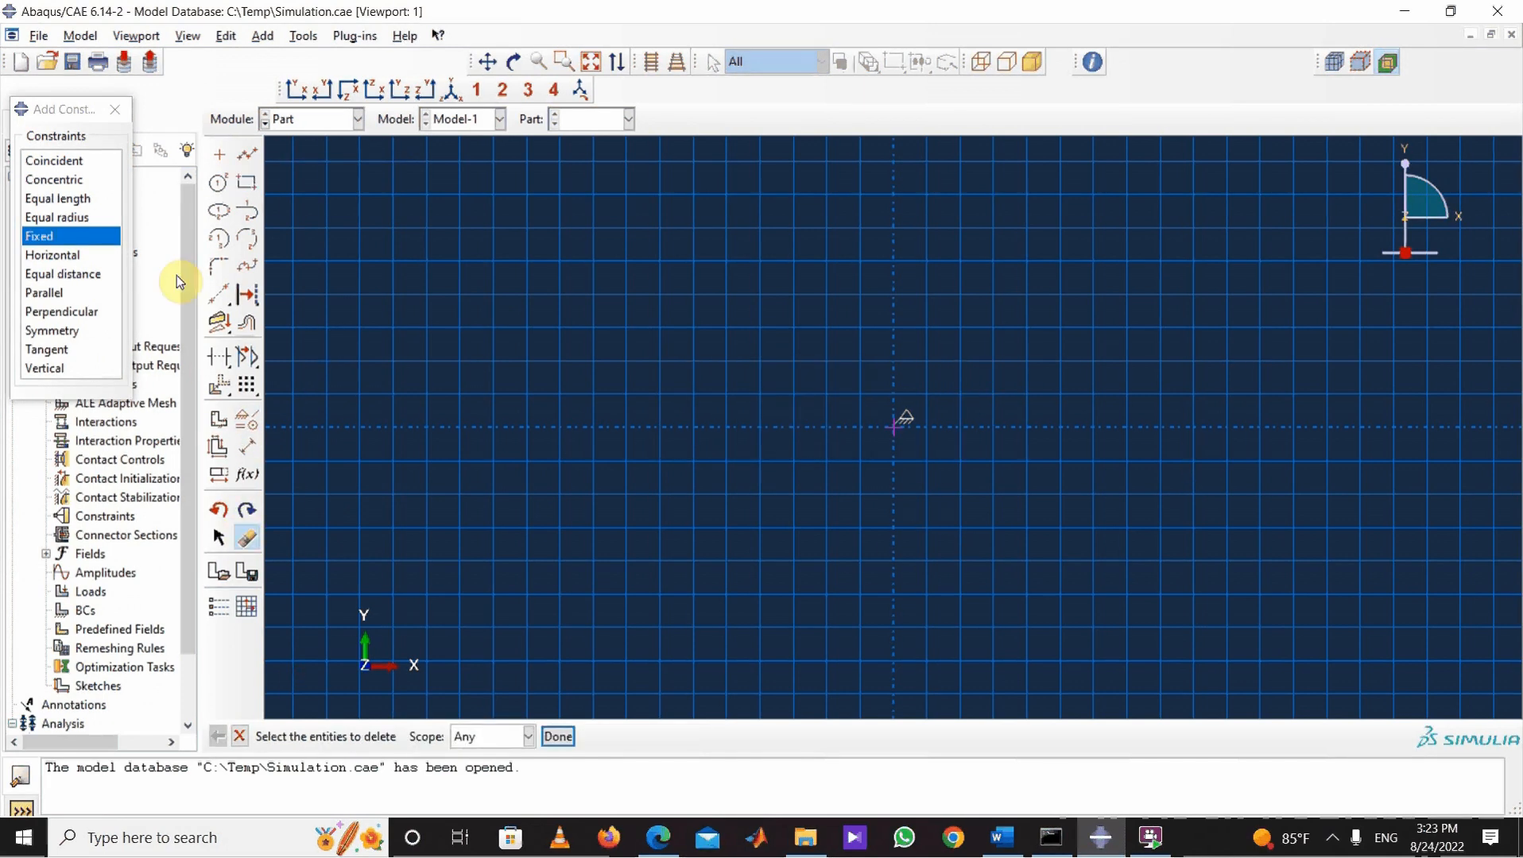
Step: Sketch a horizontal rectangle about 0.03 long to the right of the fixed point, straddling the horizontal axis
left_click(257, 187)
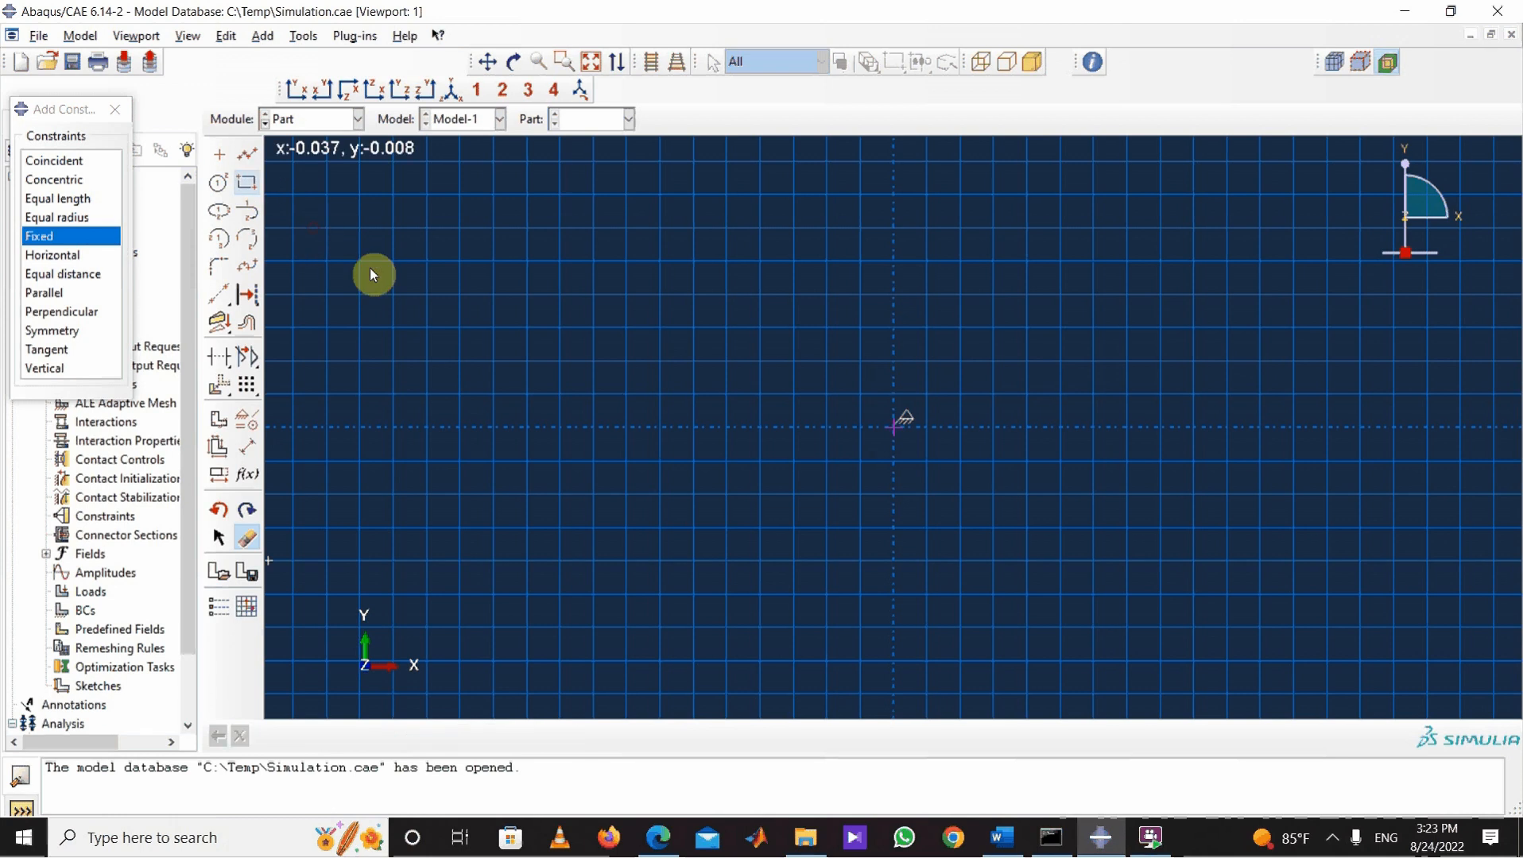
left_click(961, 493)
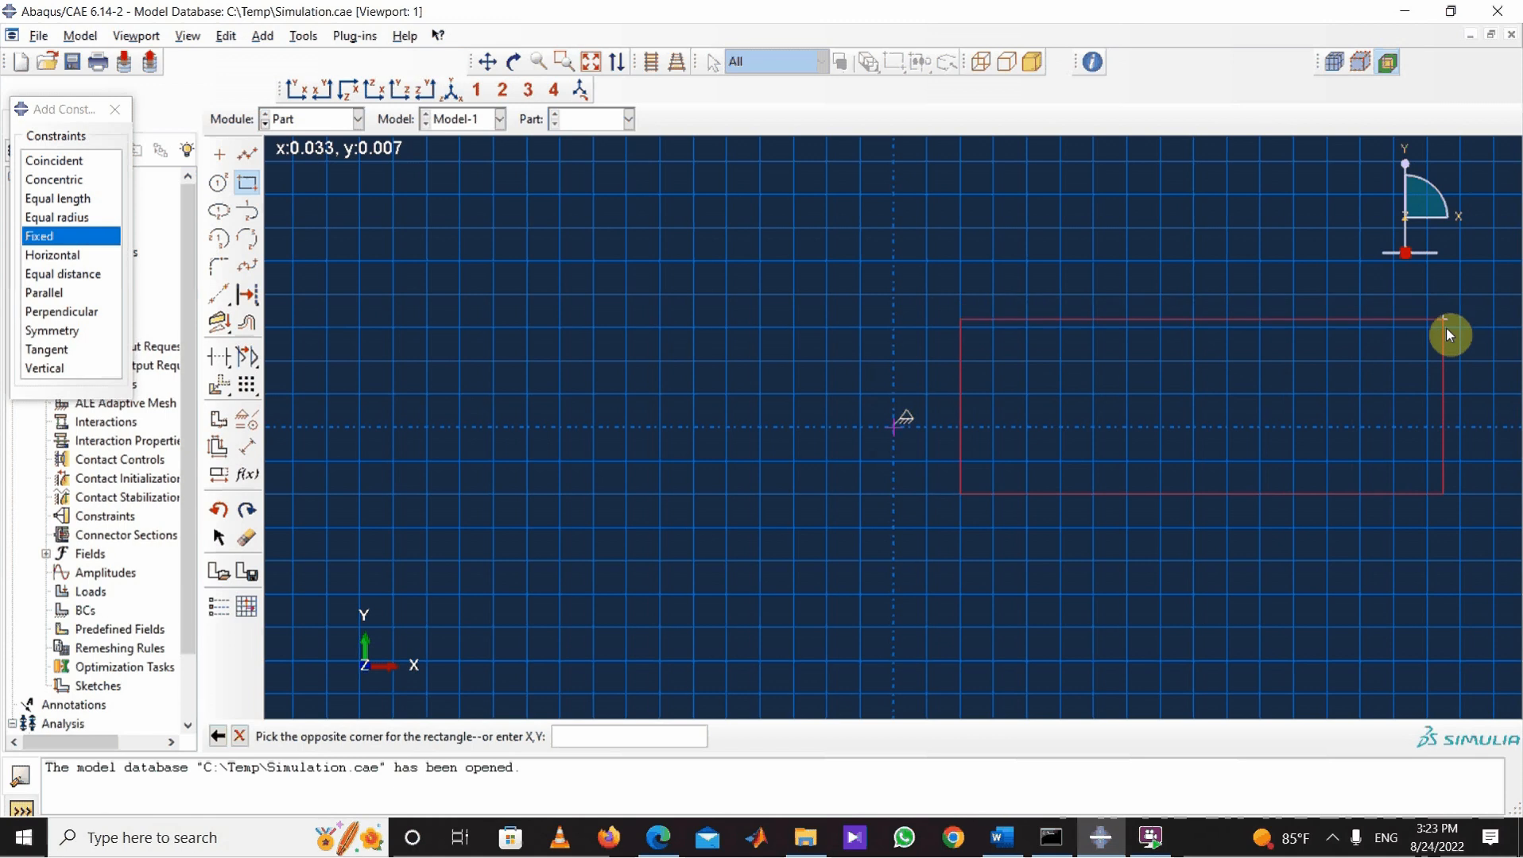
left_click(1461, 364)
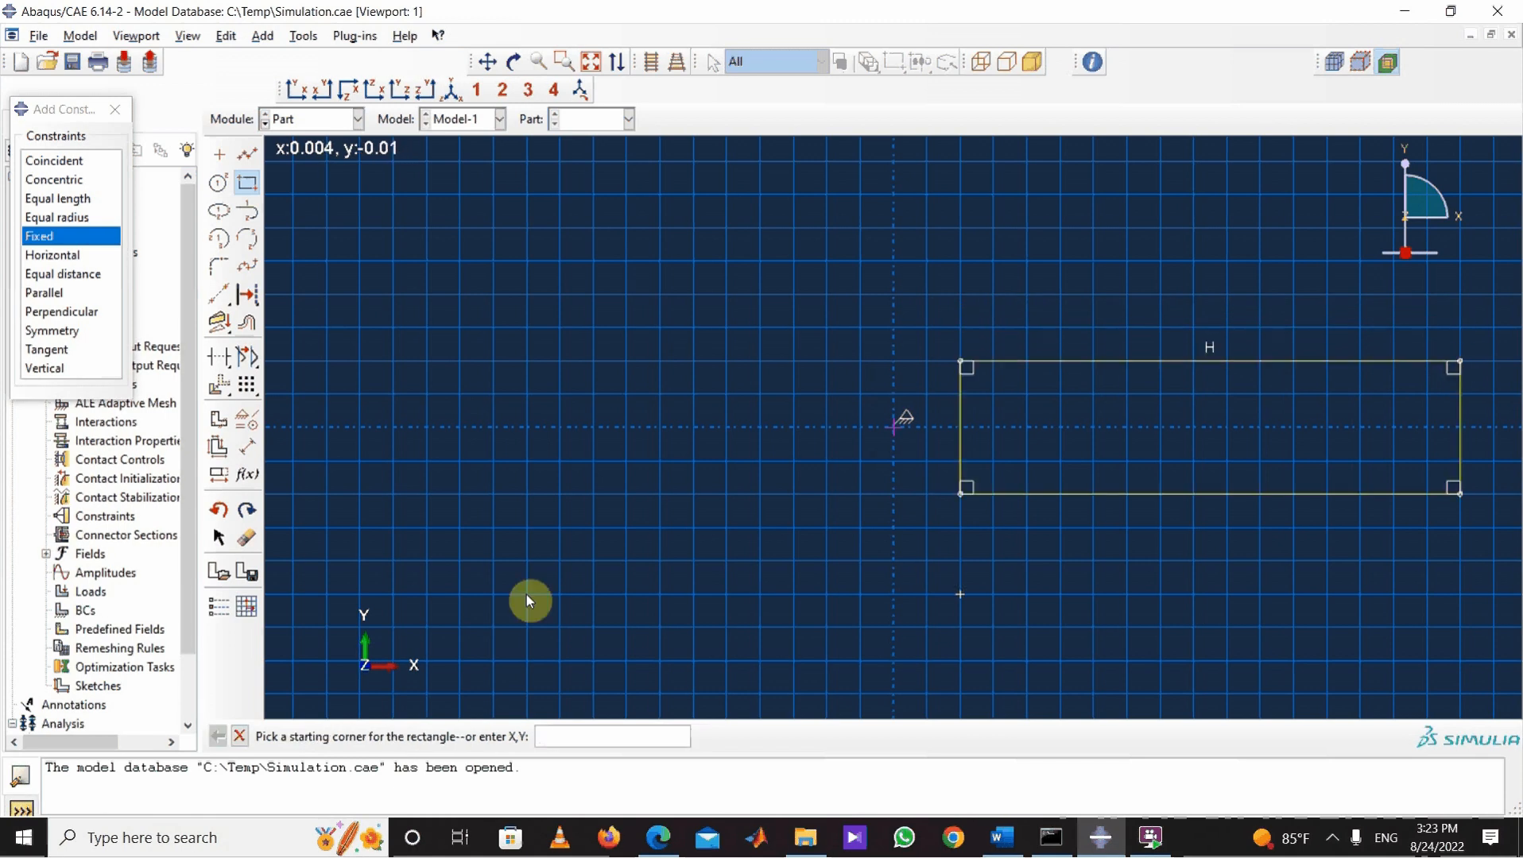
Step: Dimension the horizontal distance between the fixed origin point and the rectangle's left edge as 0.002
left_click(246, 447)
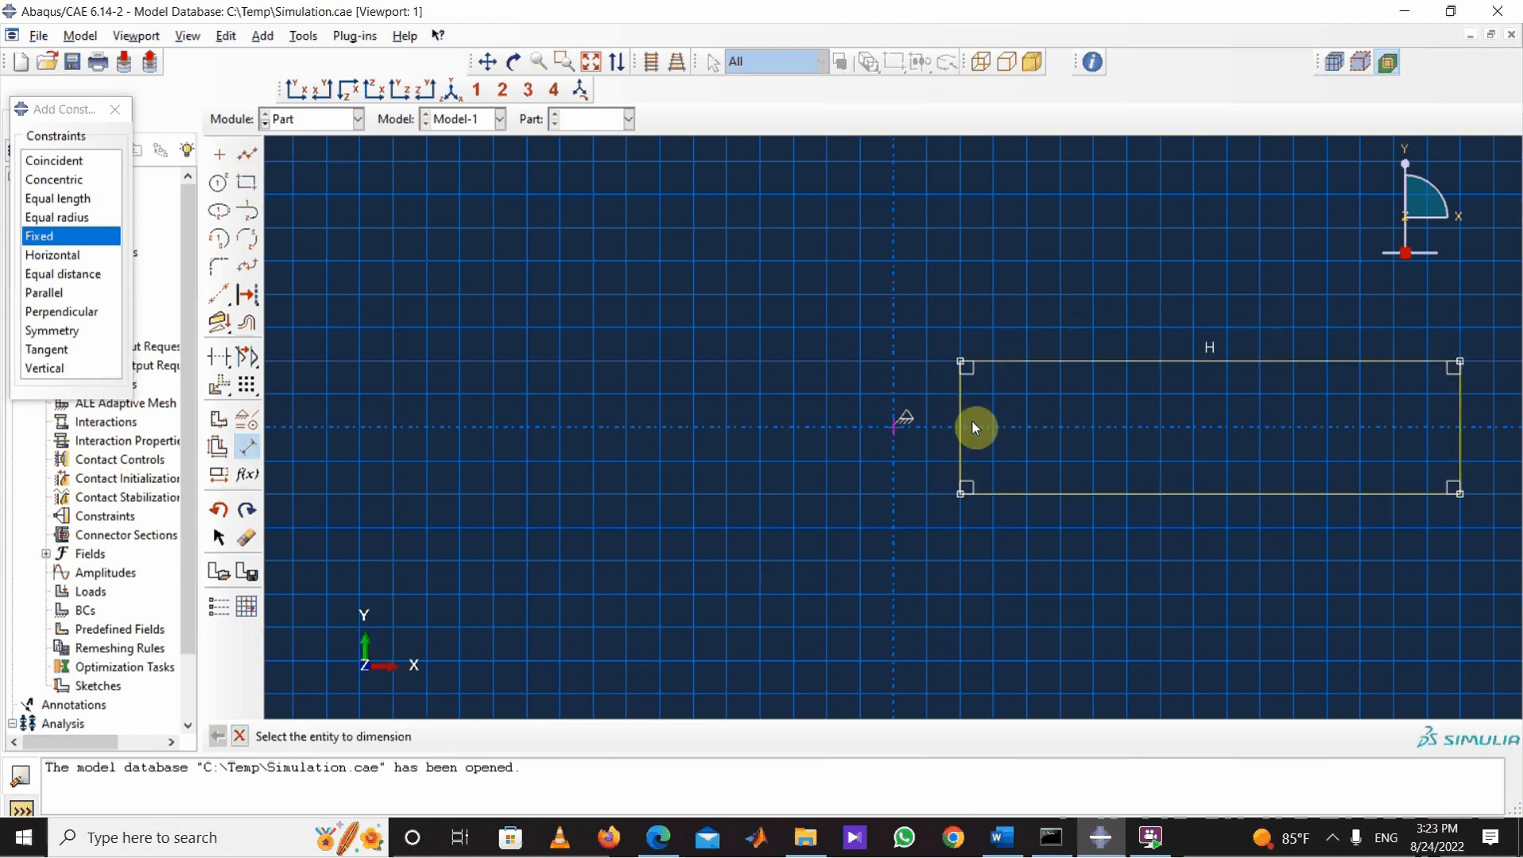
left_click(924, 410)
left_click(894, 425)
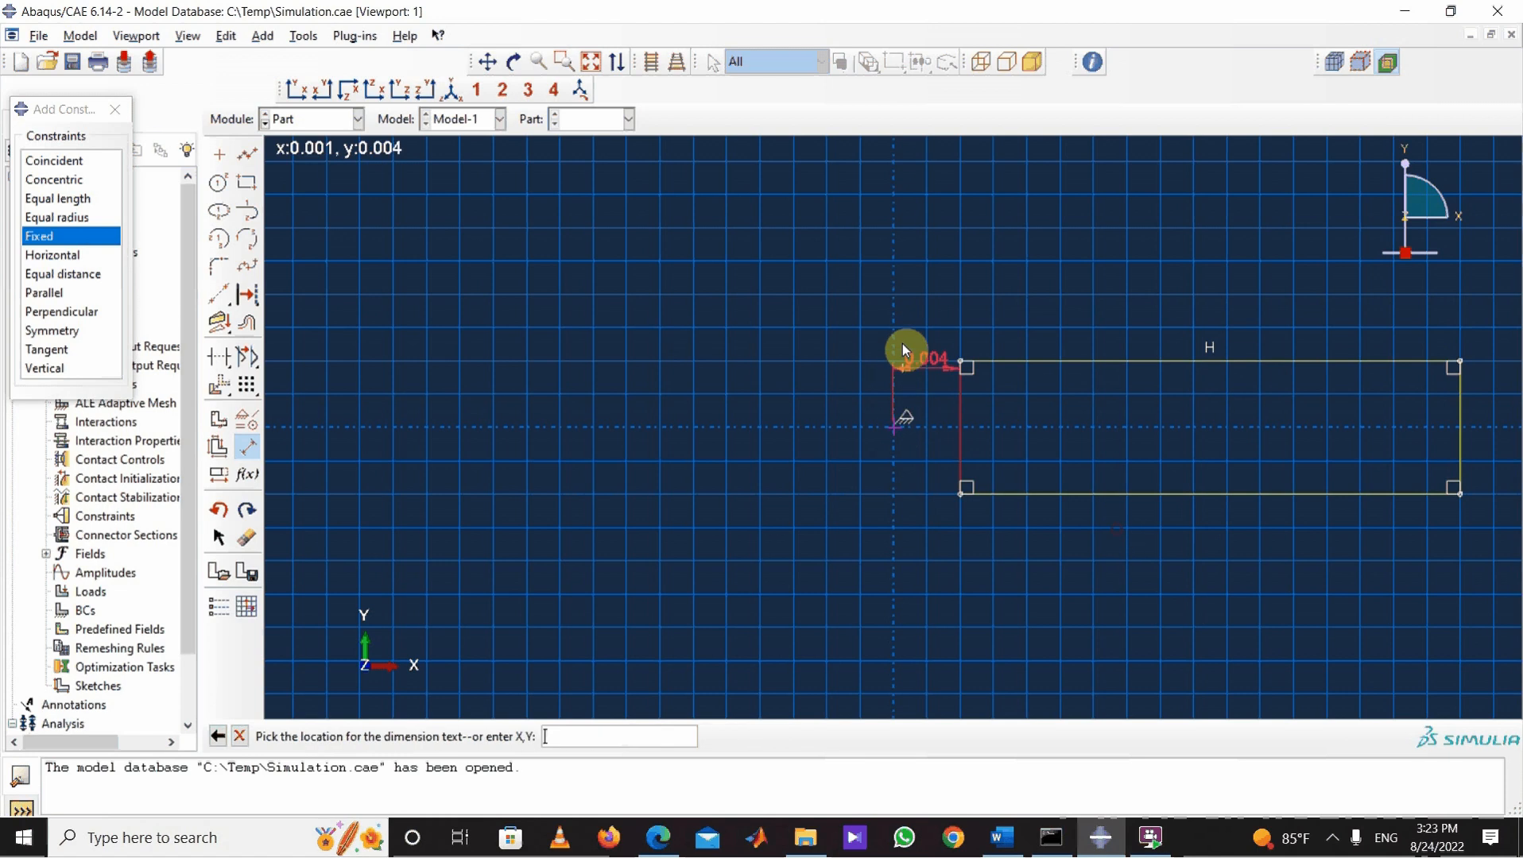
left_click(922, 292)
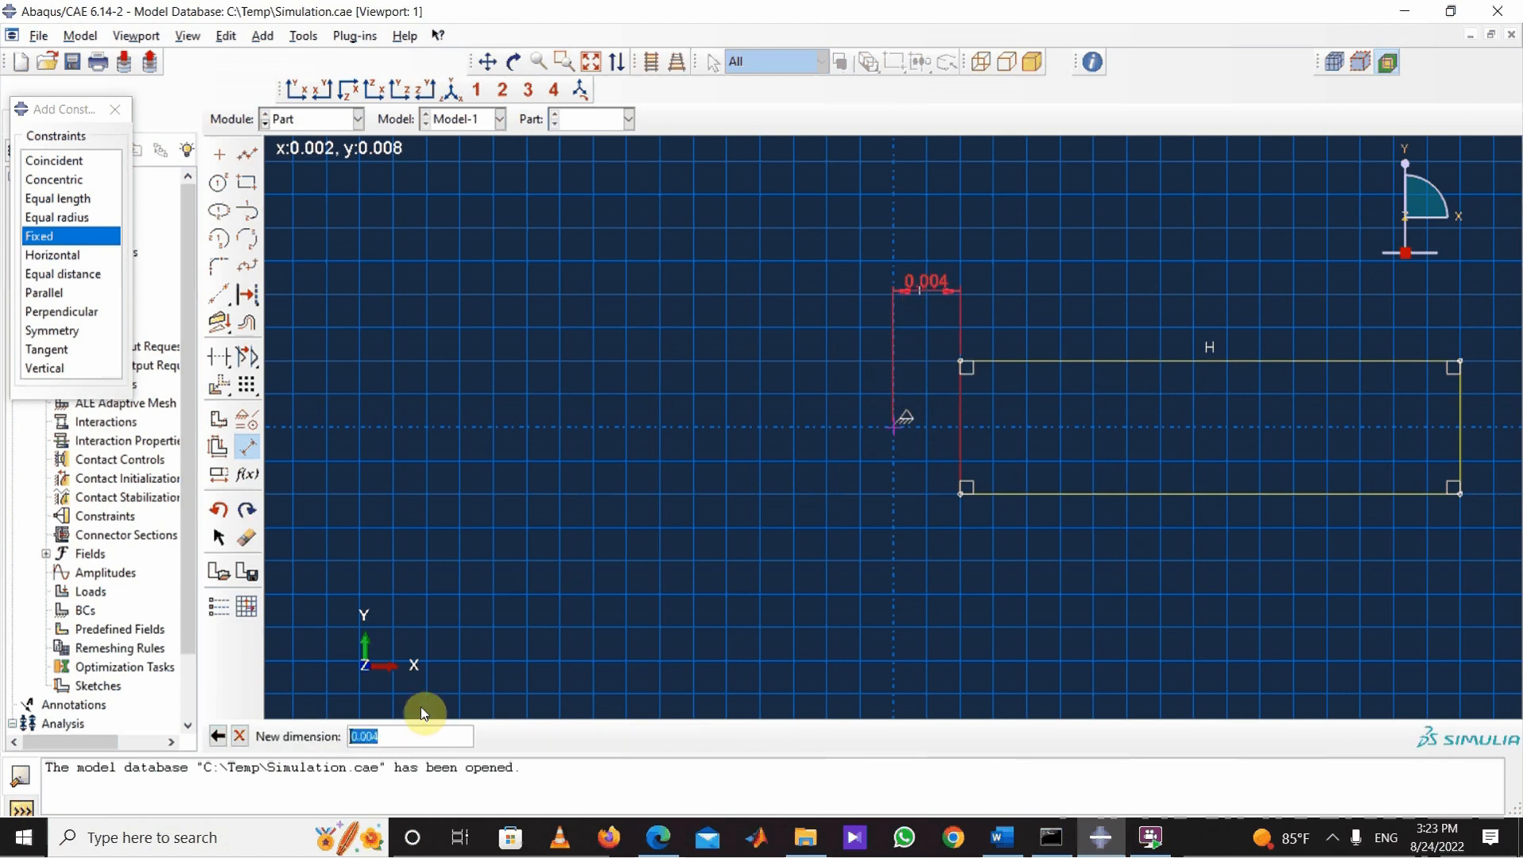
type("0.002")
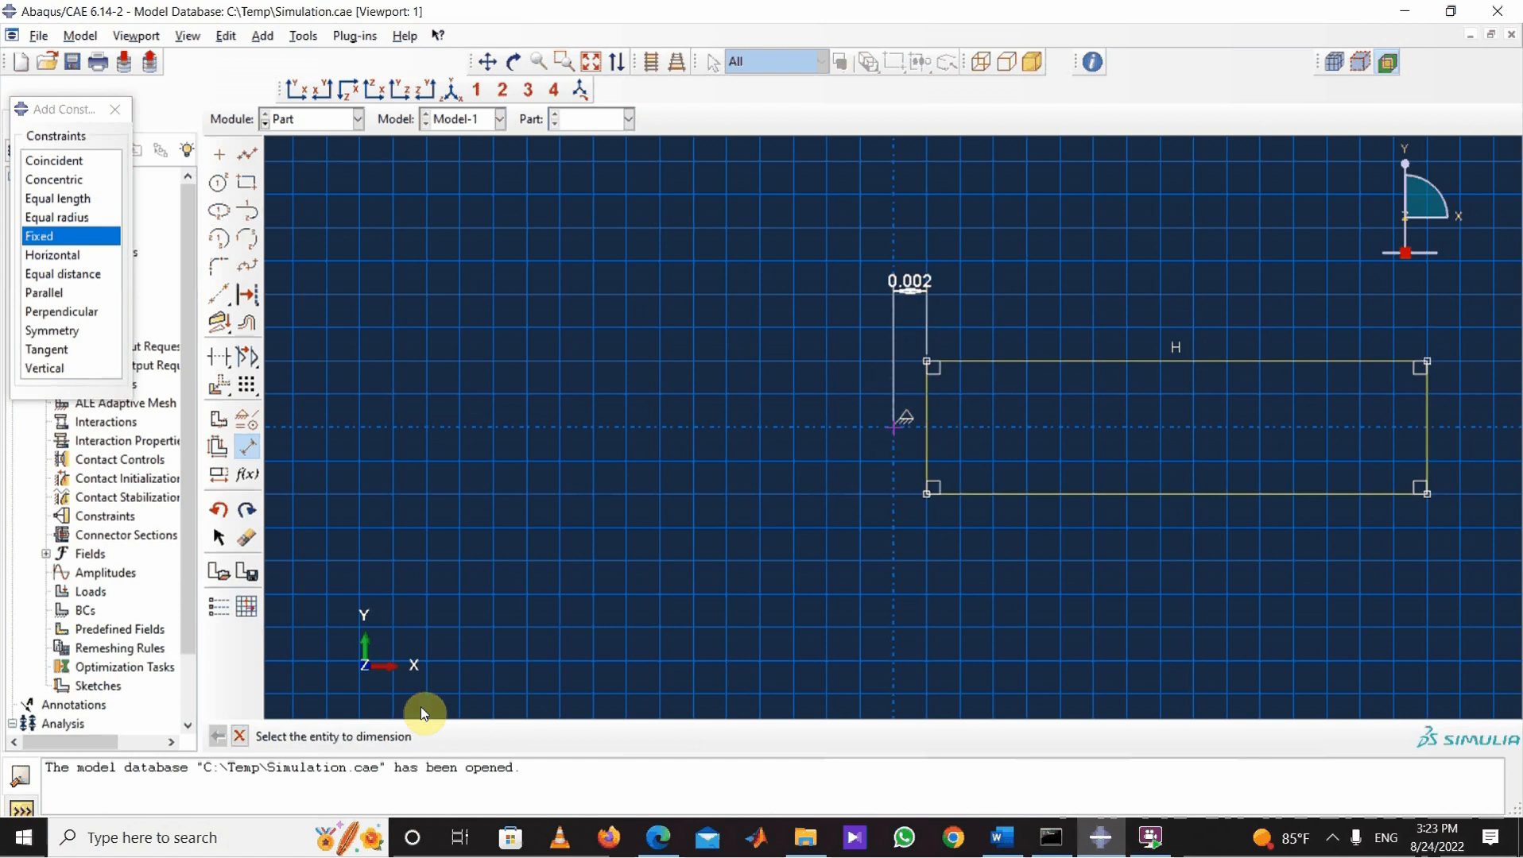
Step: Dimension the rectangle's top edge and set its length to 0.5
left_click(1133, 360)
left_click(1118, 270)
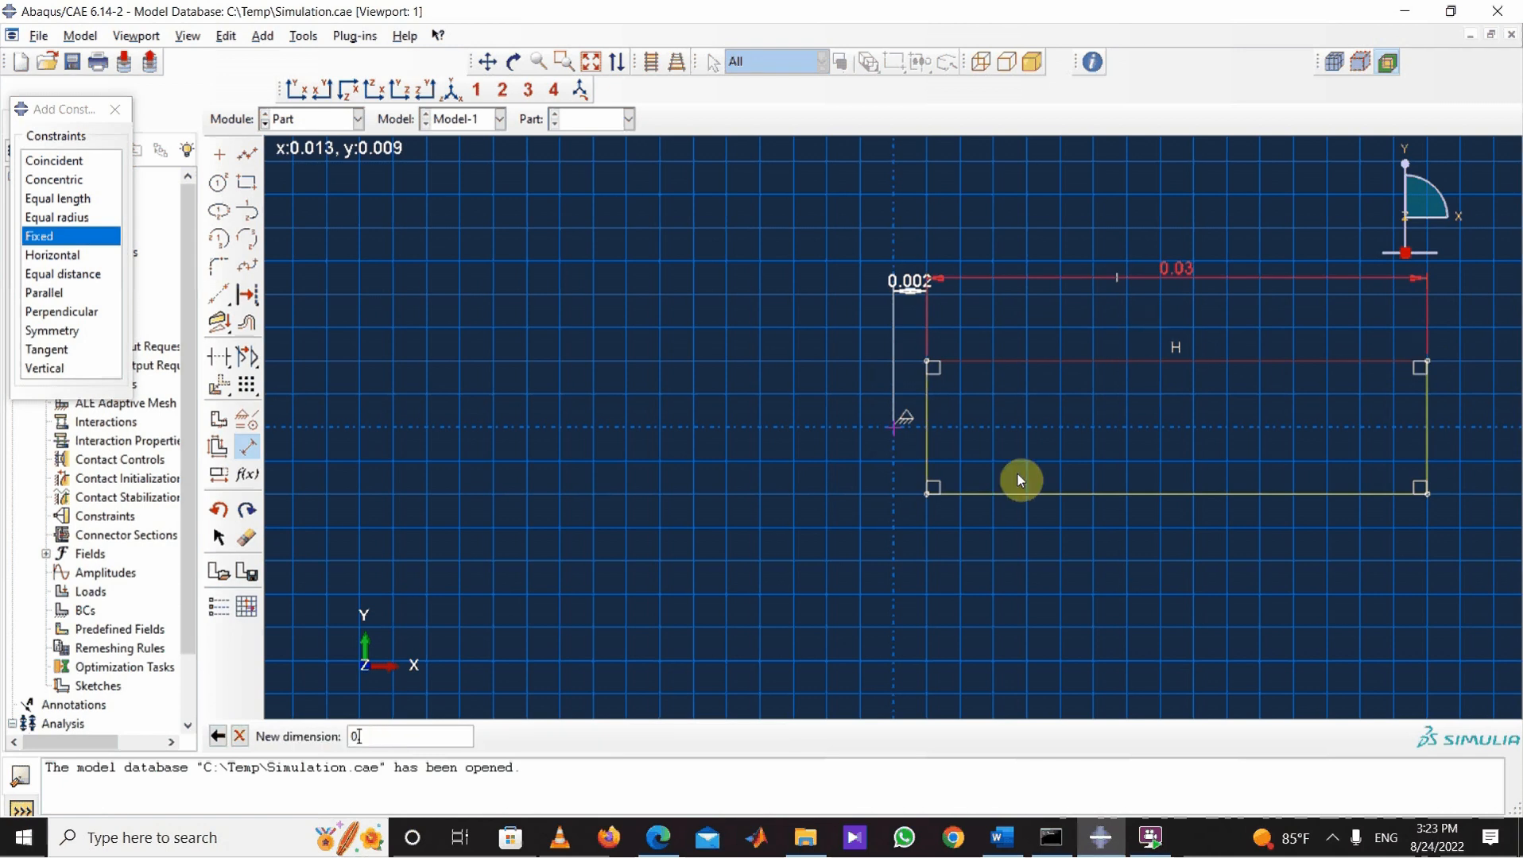
type("0.5")
key("Return")
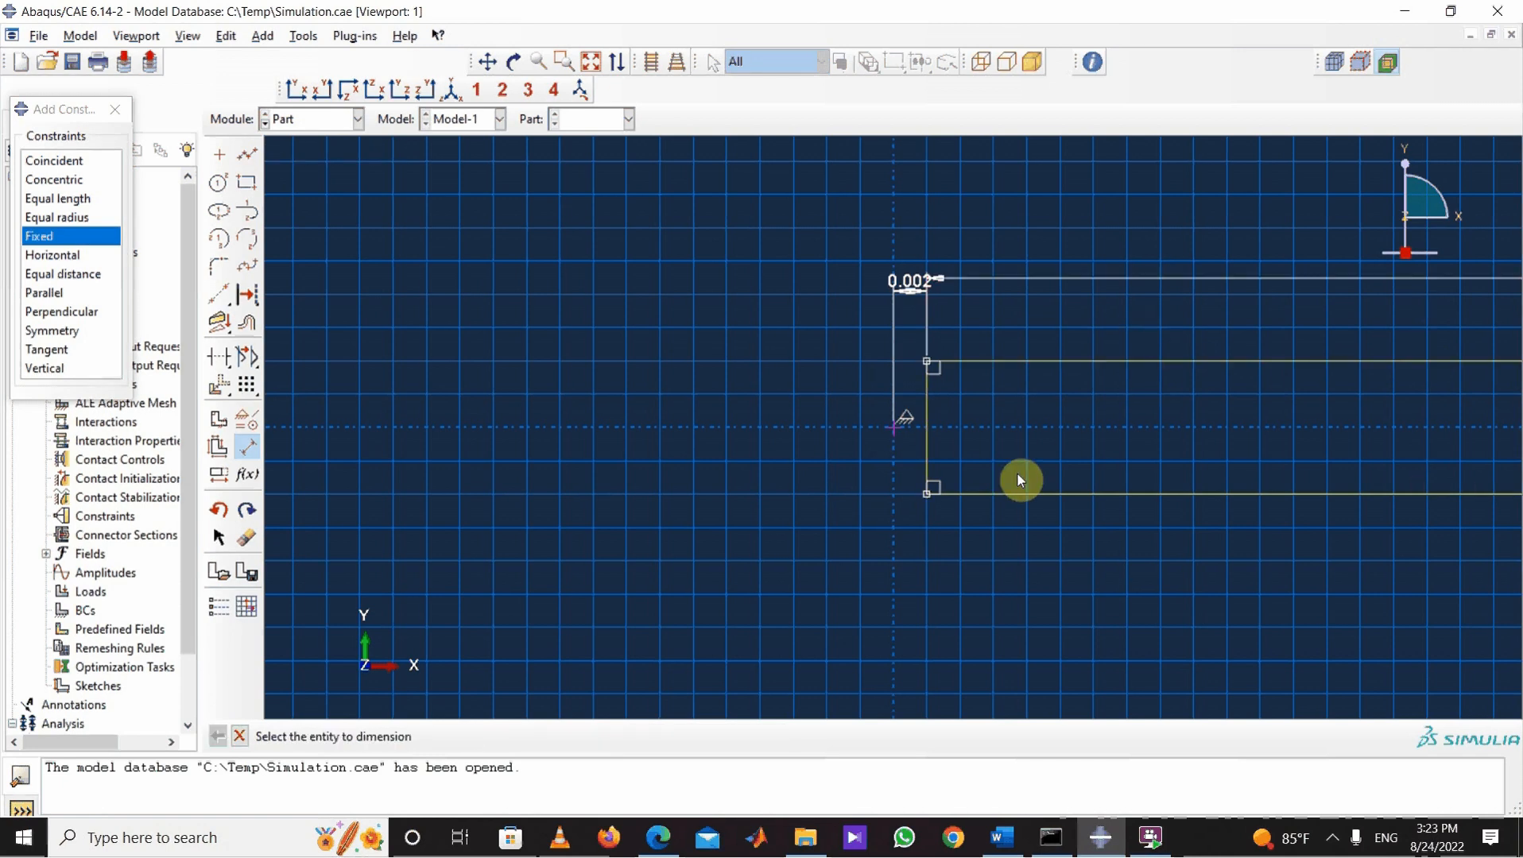
scroll(874, 409, "up", 4)
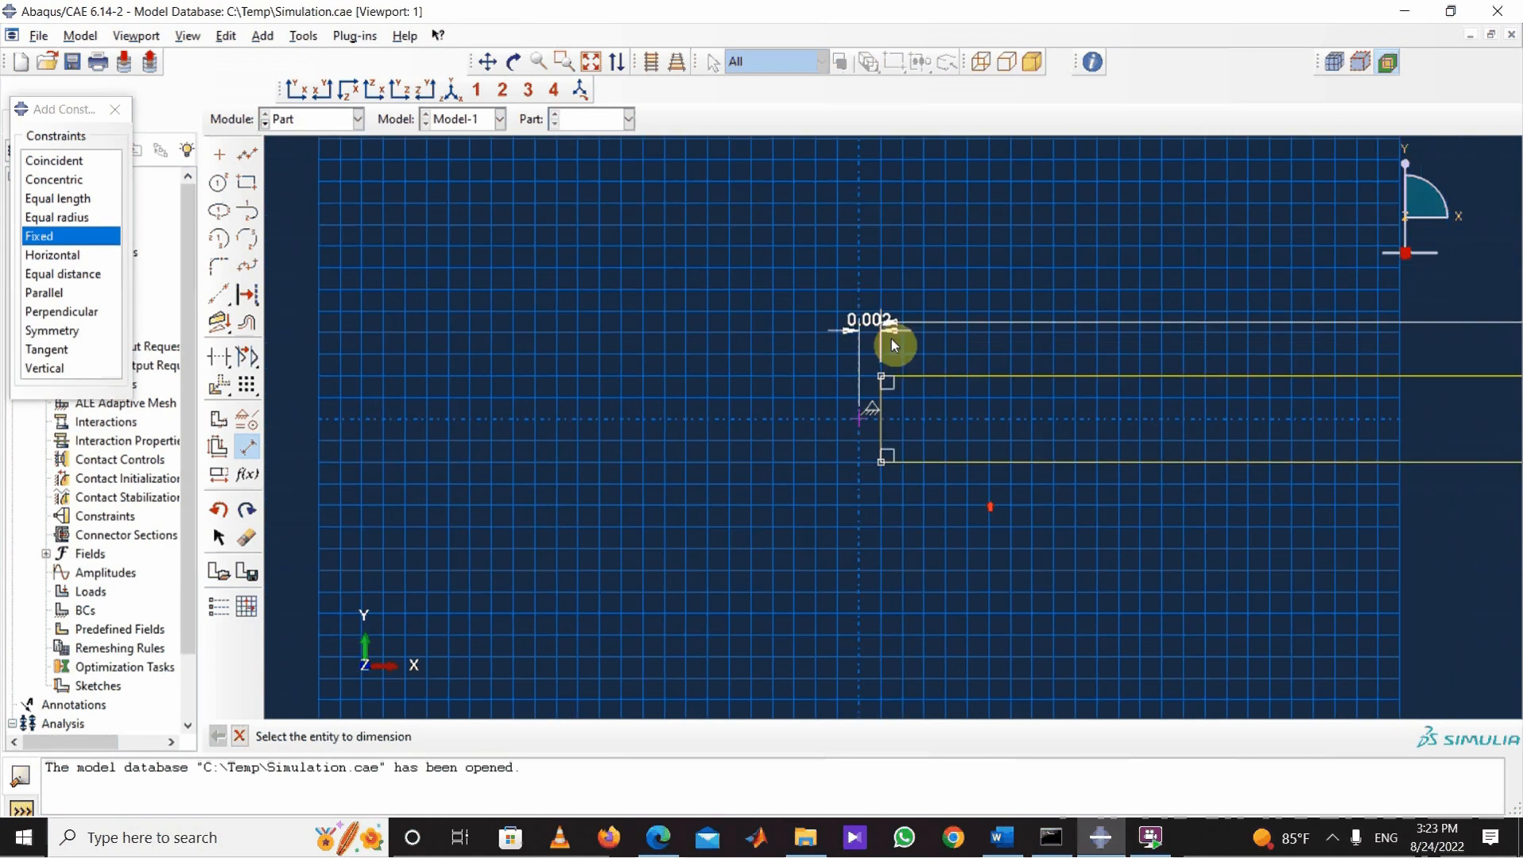
scroll(990, 502, "up", 3)
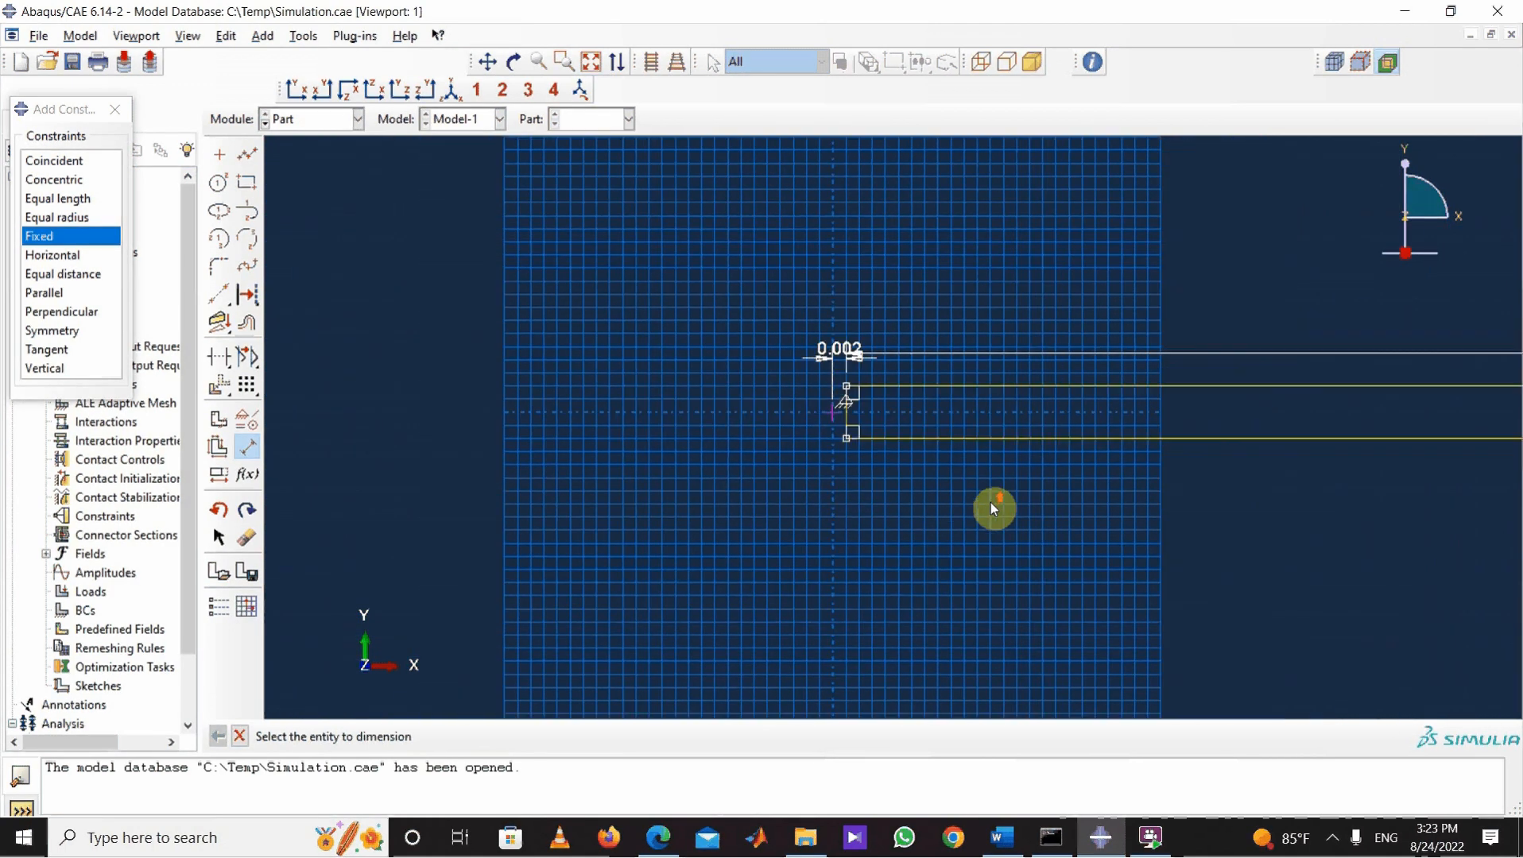
scroll(1001, 516, "up", 2)
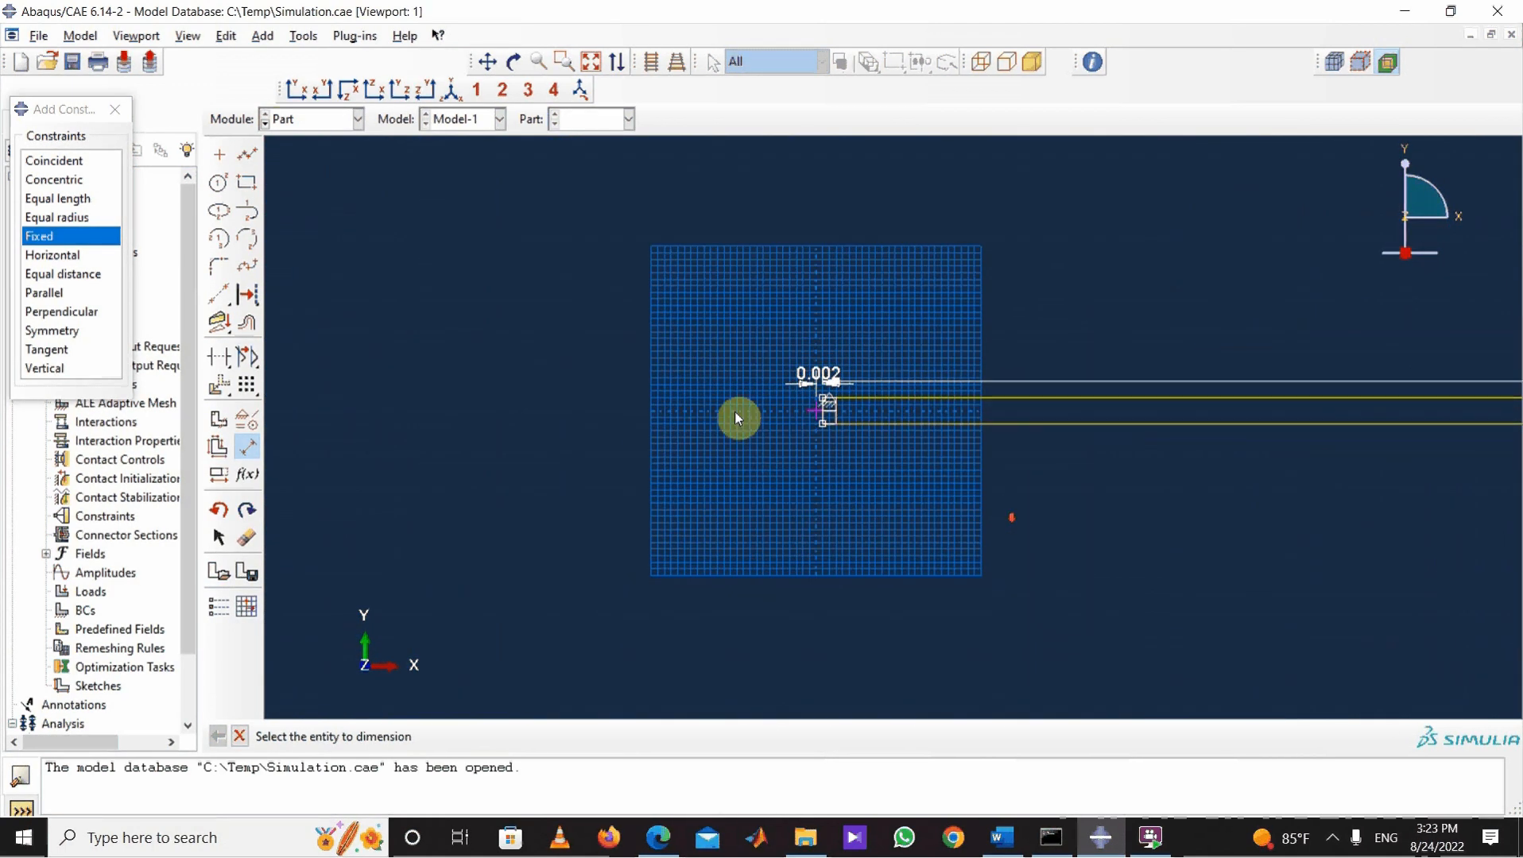
scroll(1046, 636, "up", 5)
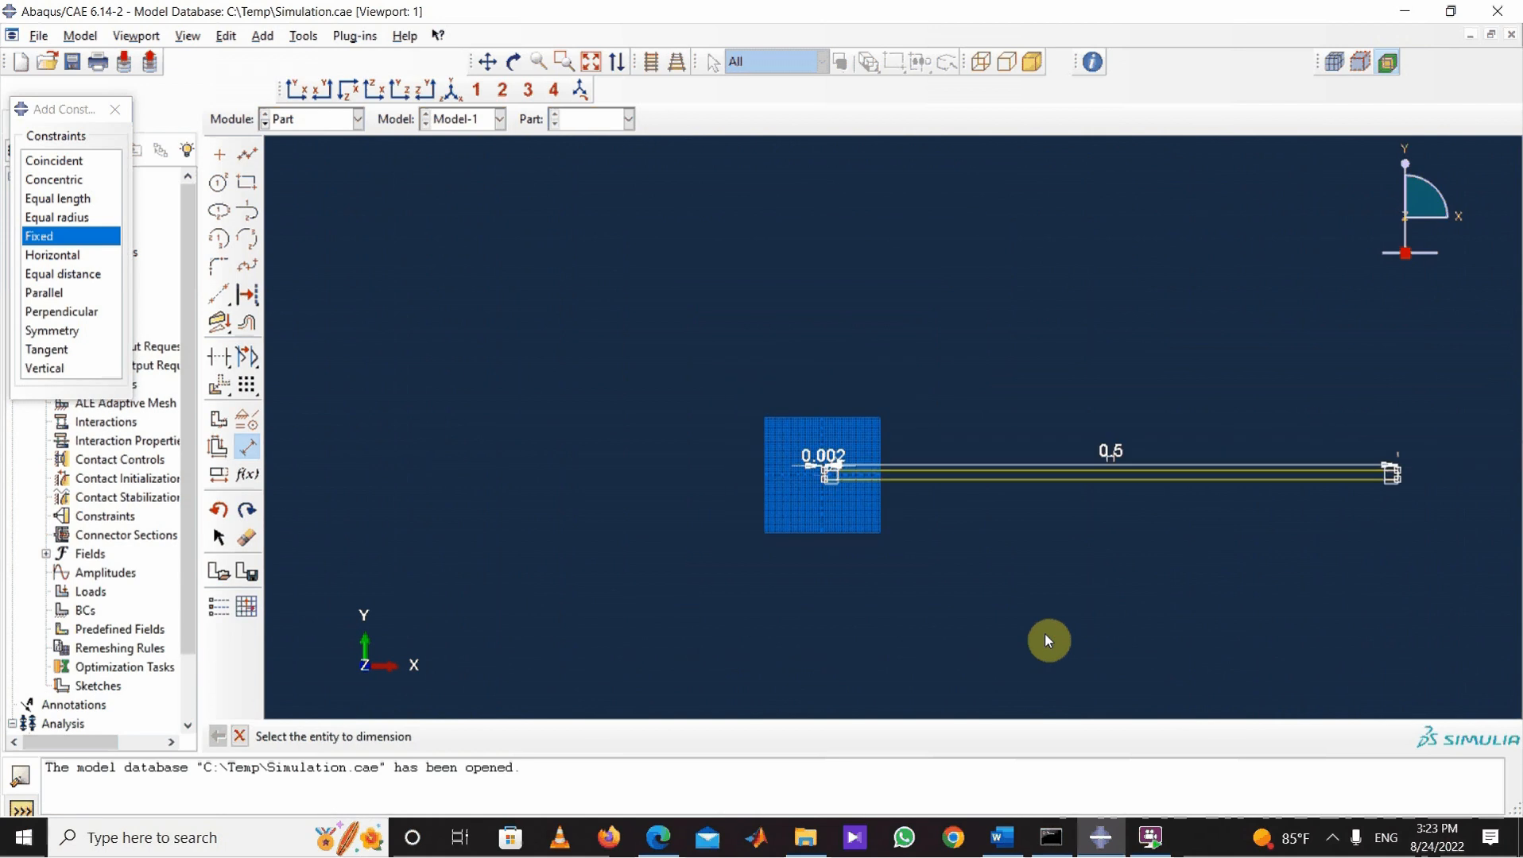
scroll(1272, 453, "down", 2)
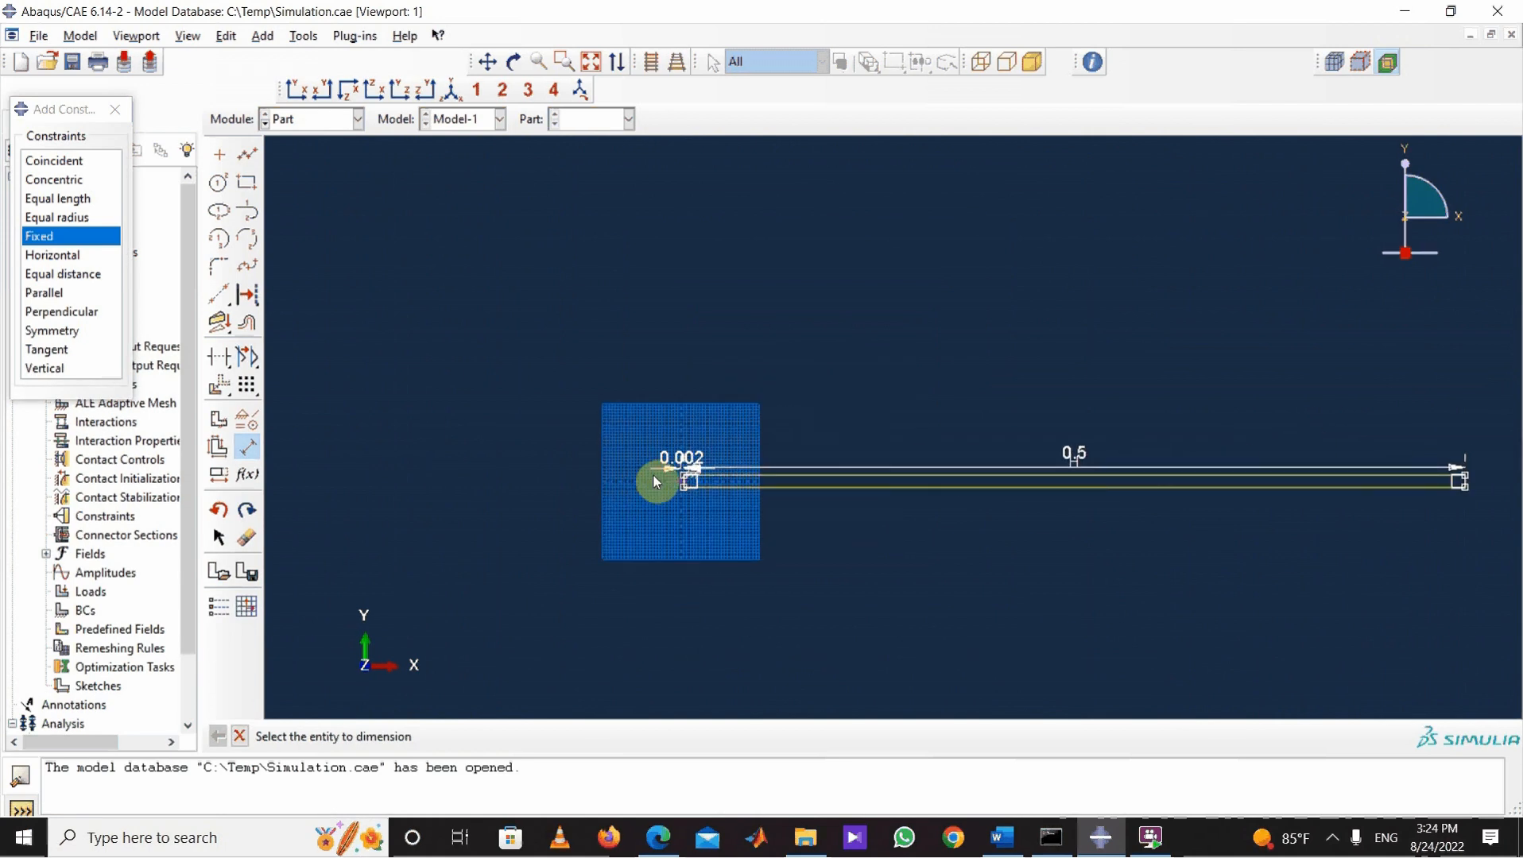
Step: Delete the 0.5 length dimension from the rectangle's top edge
scroll(867, 595, "down", 1)
scroll(869, 590, "down", 1)
scroll(695, 473, "down", 1)
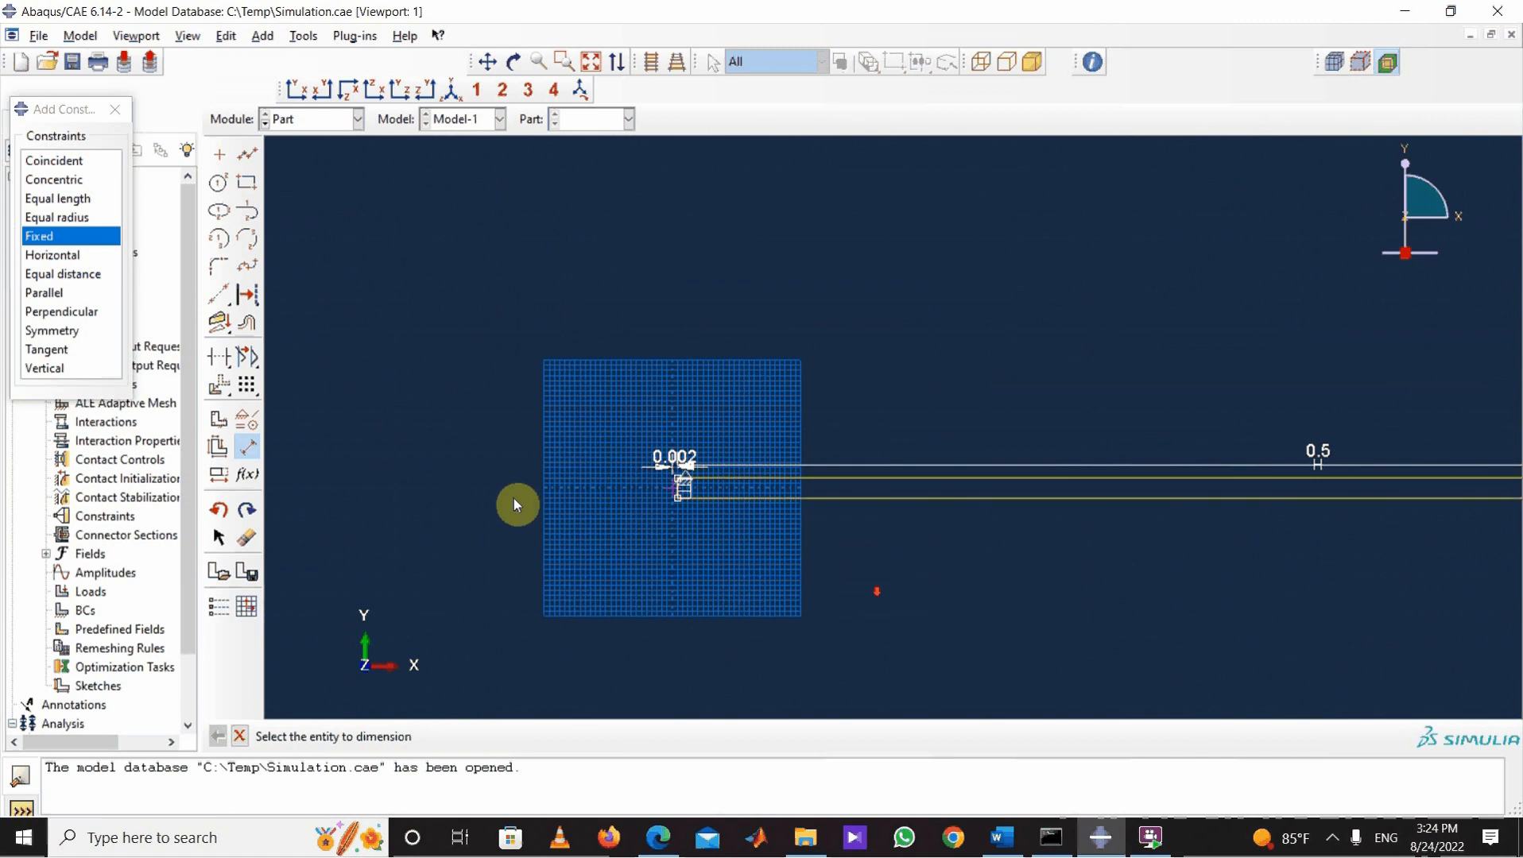
left_click(248, 538)
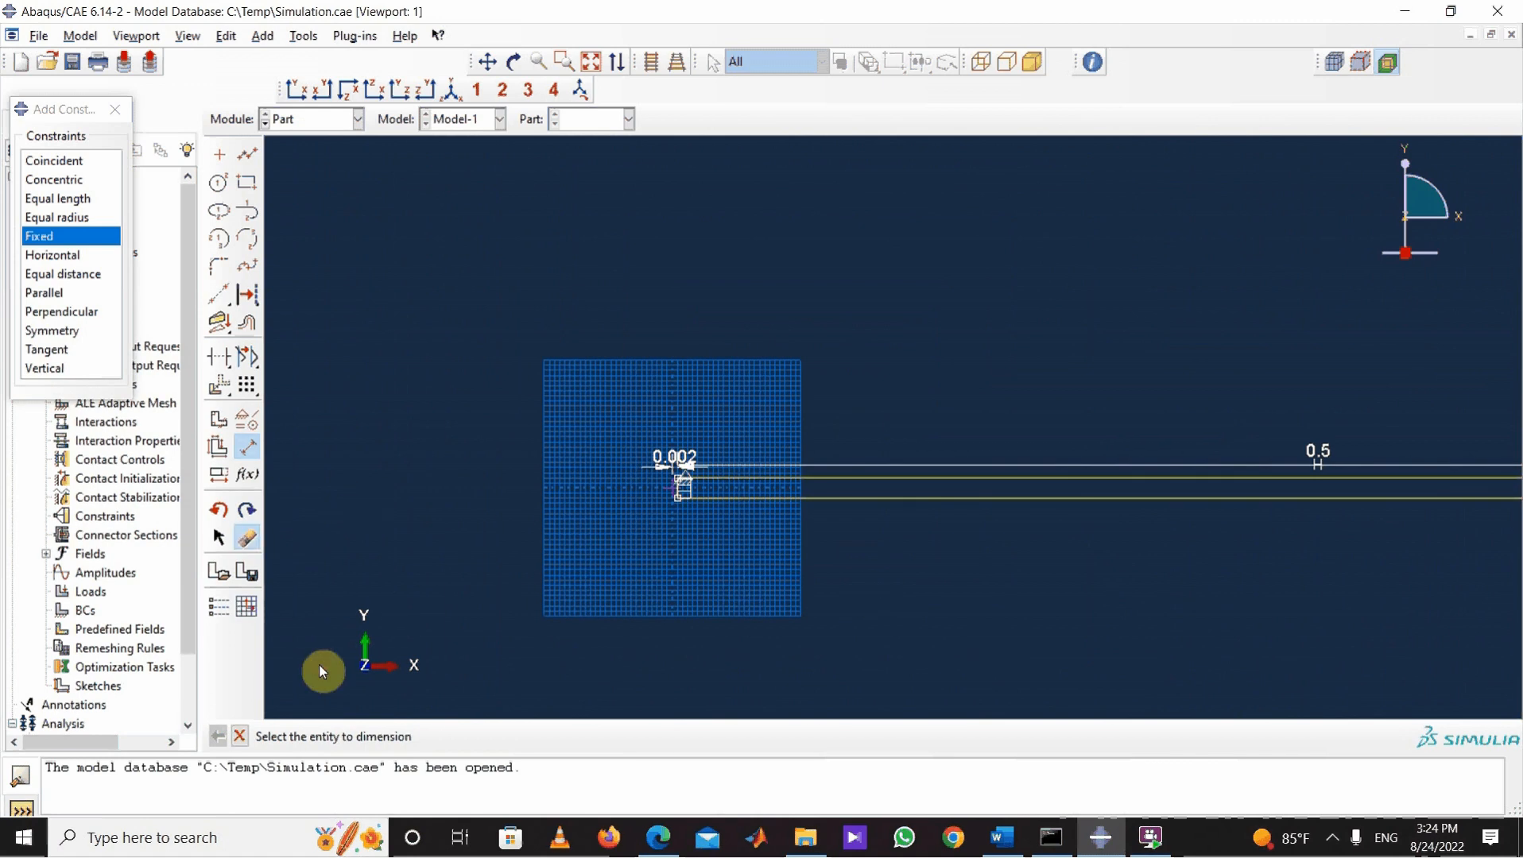
left_click(1123, 466)
left_click(550, 738)
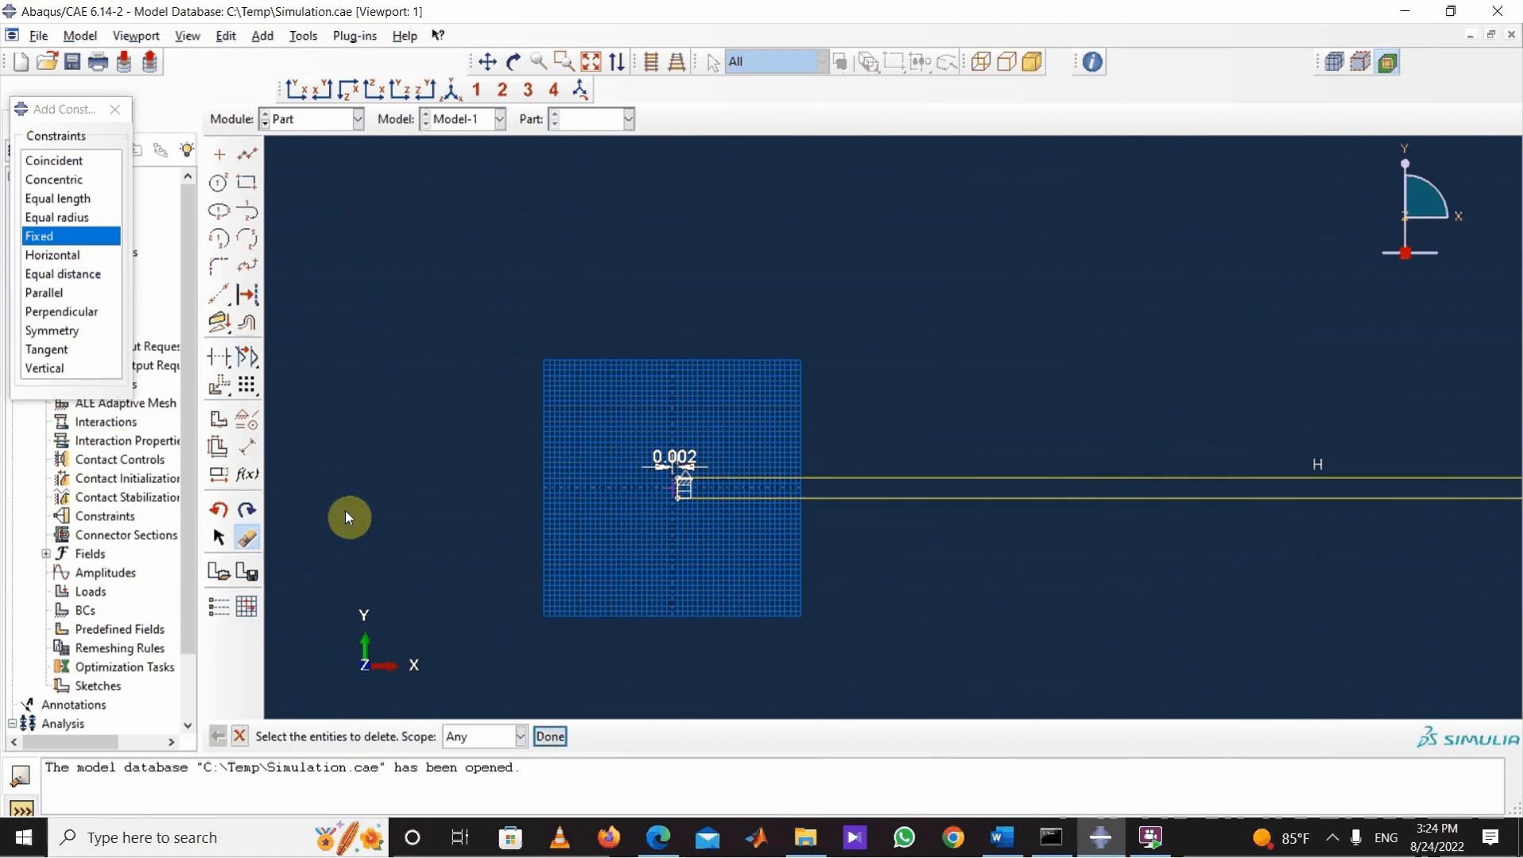
Step: Dimension the rectangle's top edge again and set its length to 0.05
left_click(249, 451)
left_click(825, 478)
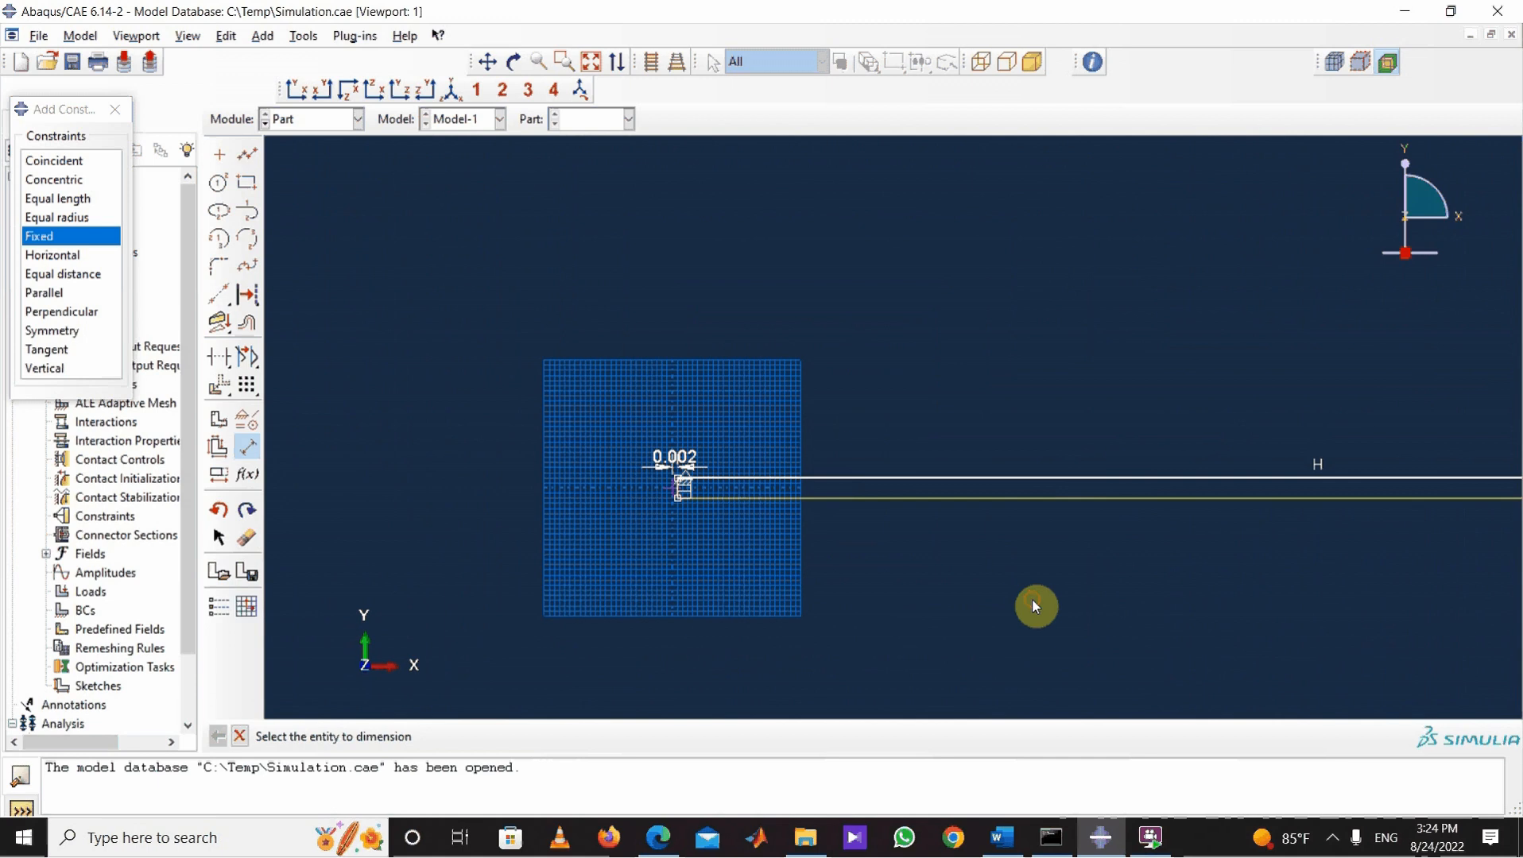
left_click(1036, 537)
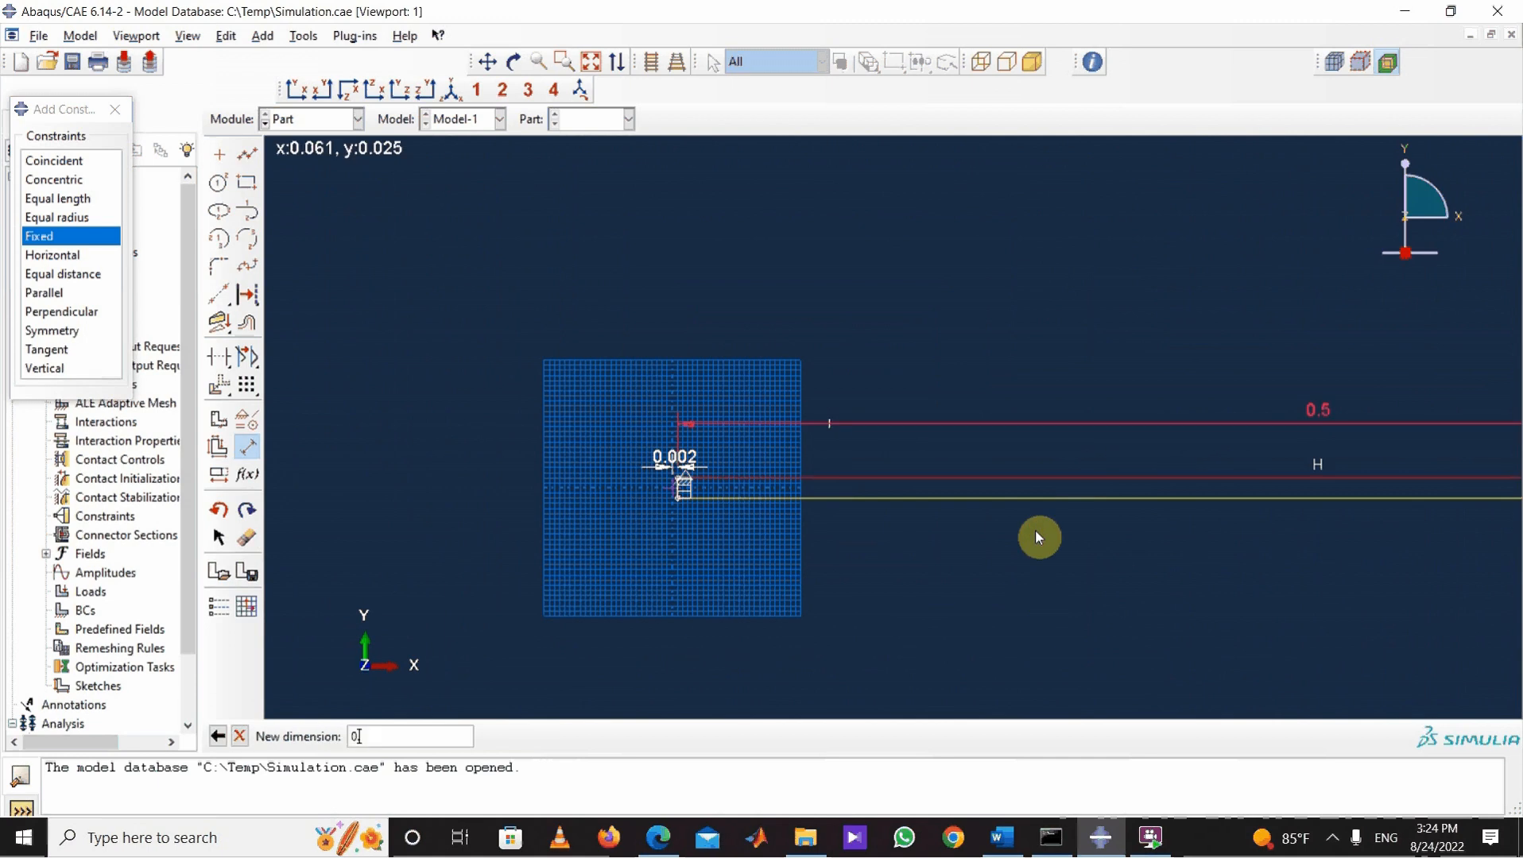
type("0.05")
key("Return")
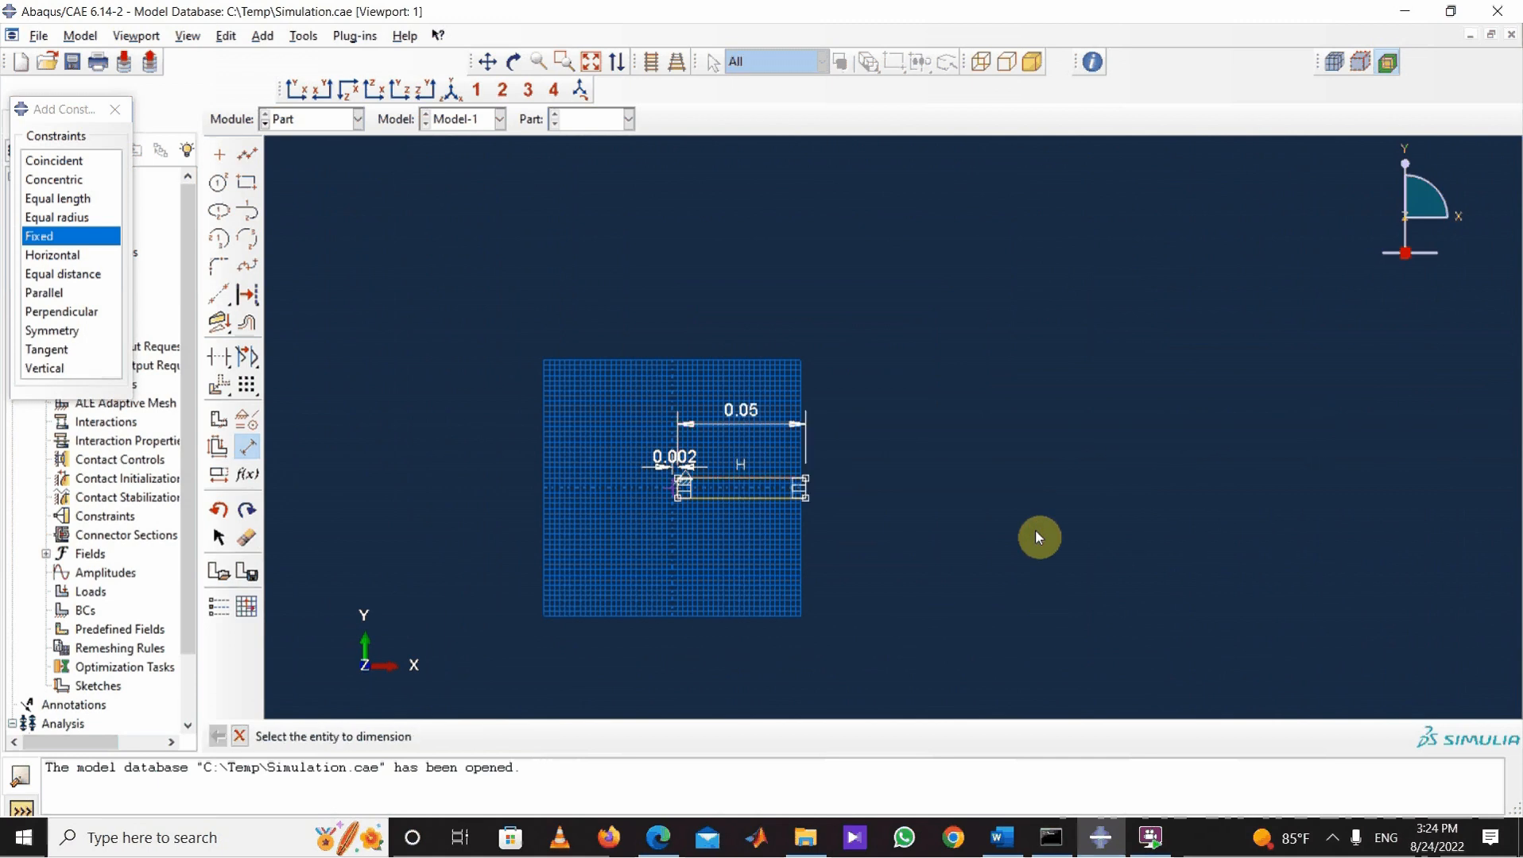
Step: Dimension the rectangle's right edge and set the plate height to 0.01
scroll(690, 489, "up", 4)
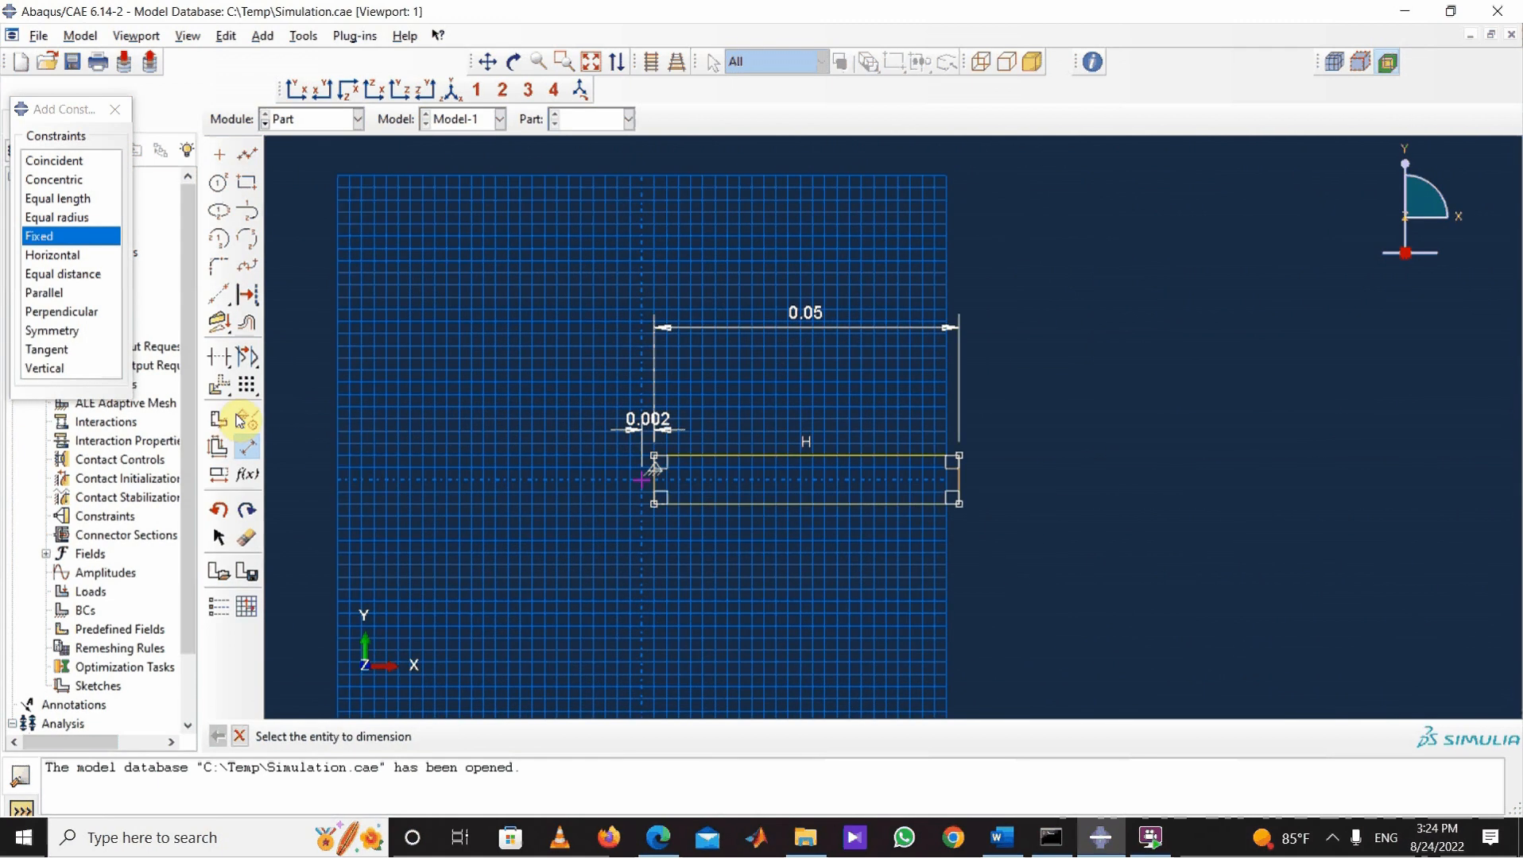
left_click(959, 479)
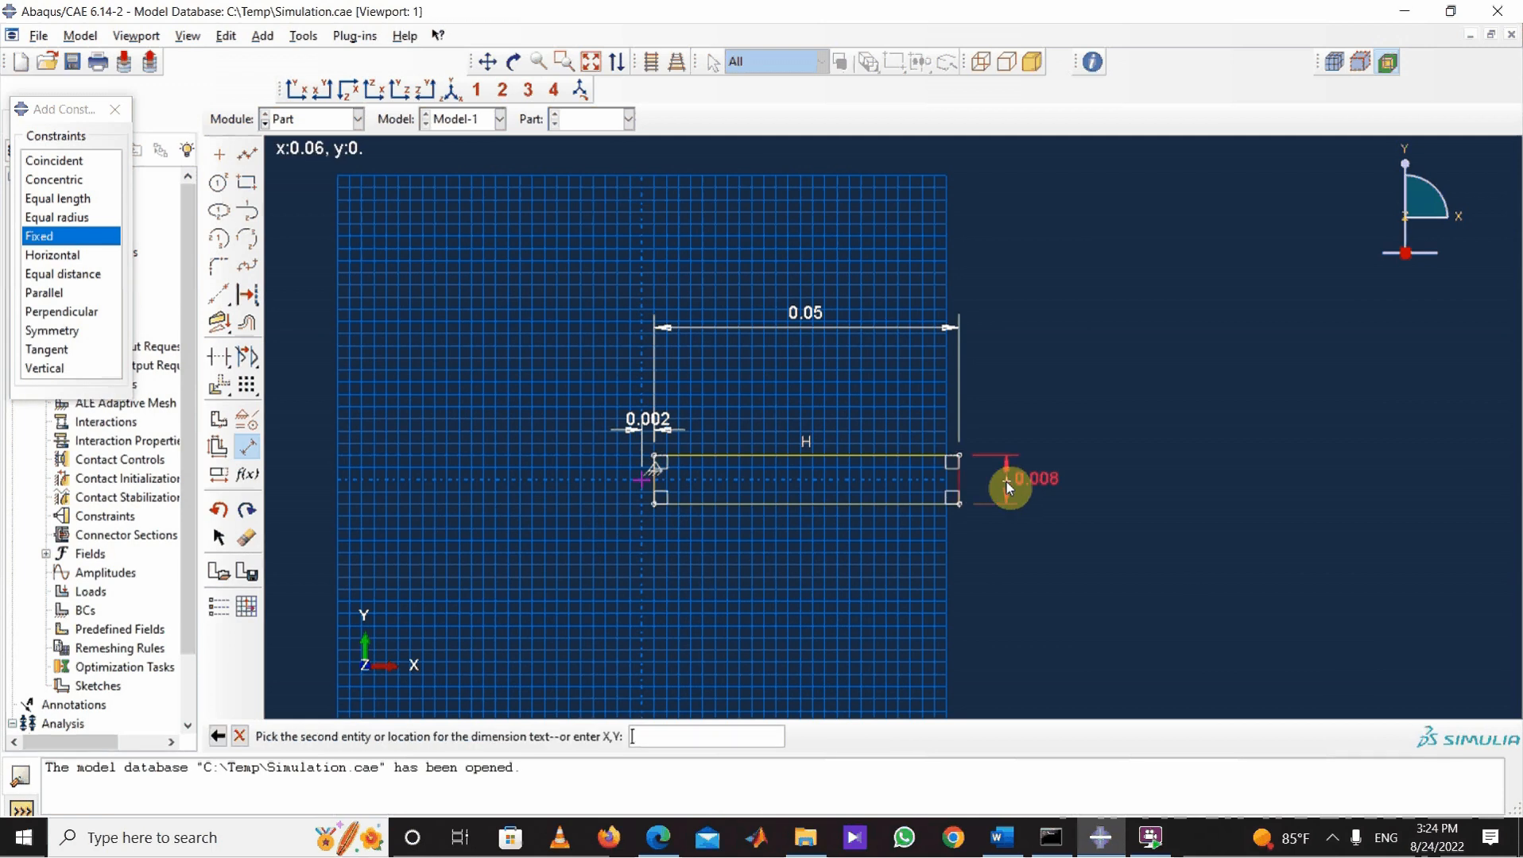
left_click(1006, 482)
type("0.0")
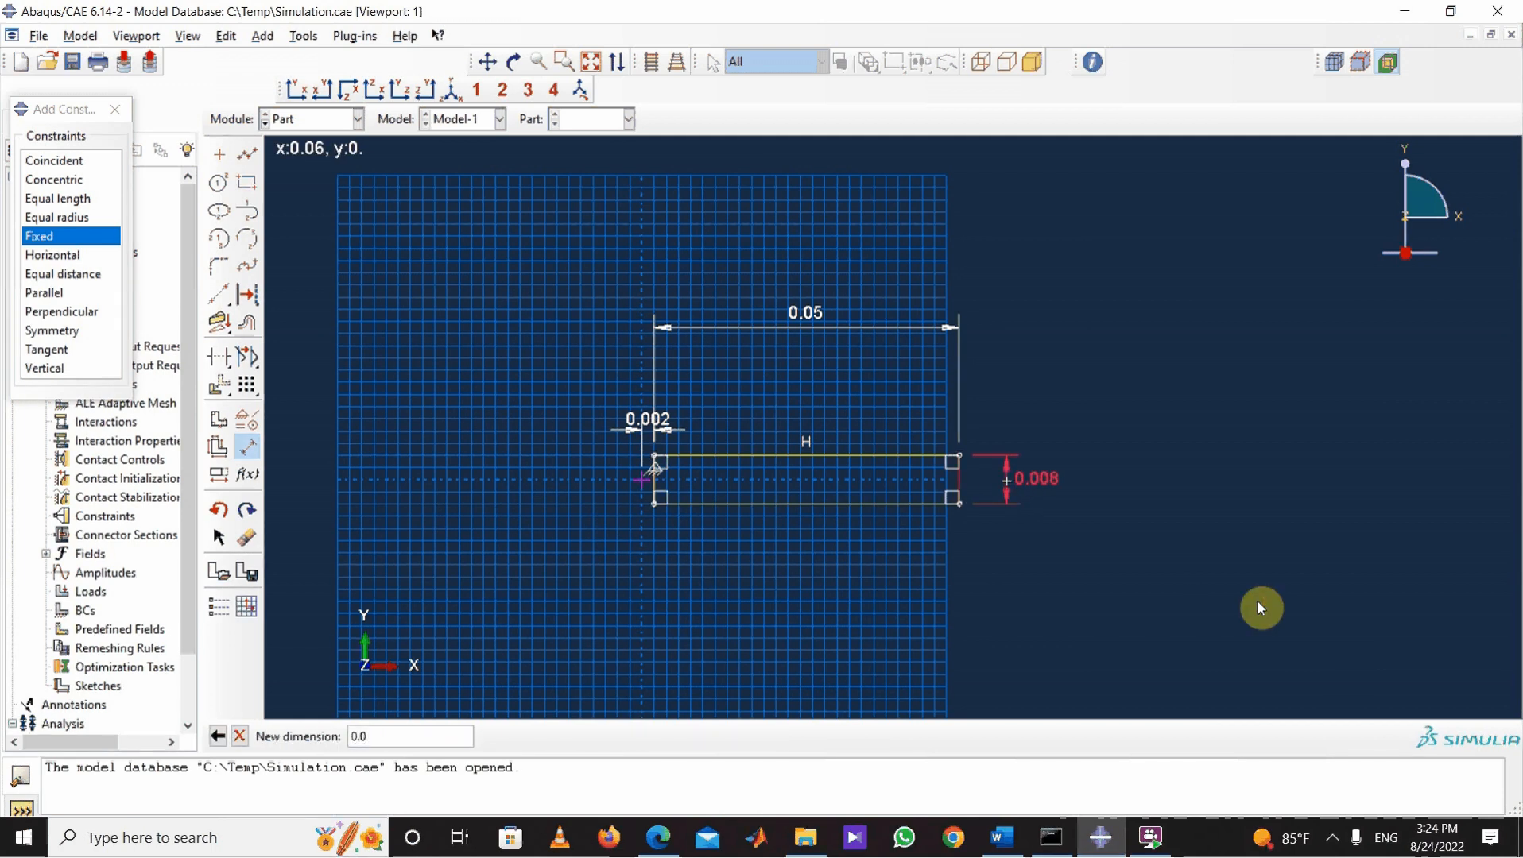
type("1")
key("Return")
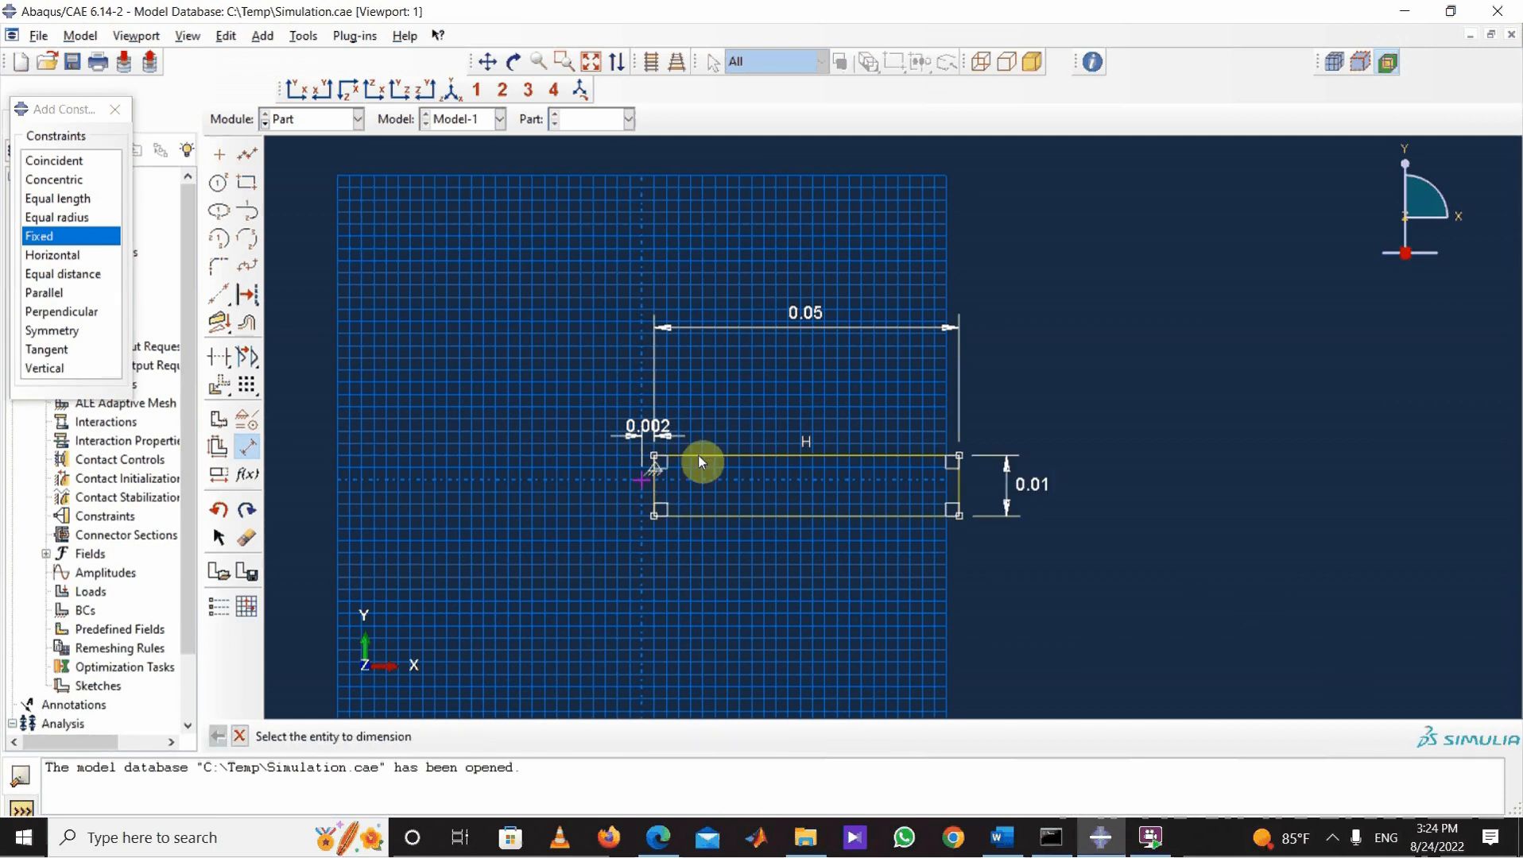
Step: Dimension the vertical distance between the fixed origin point and the rectangle's top edge as 0.005
left_click(658, 466)
left_click(588, 465)
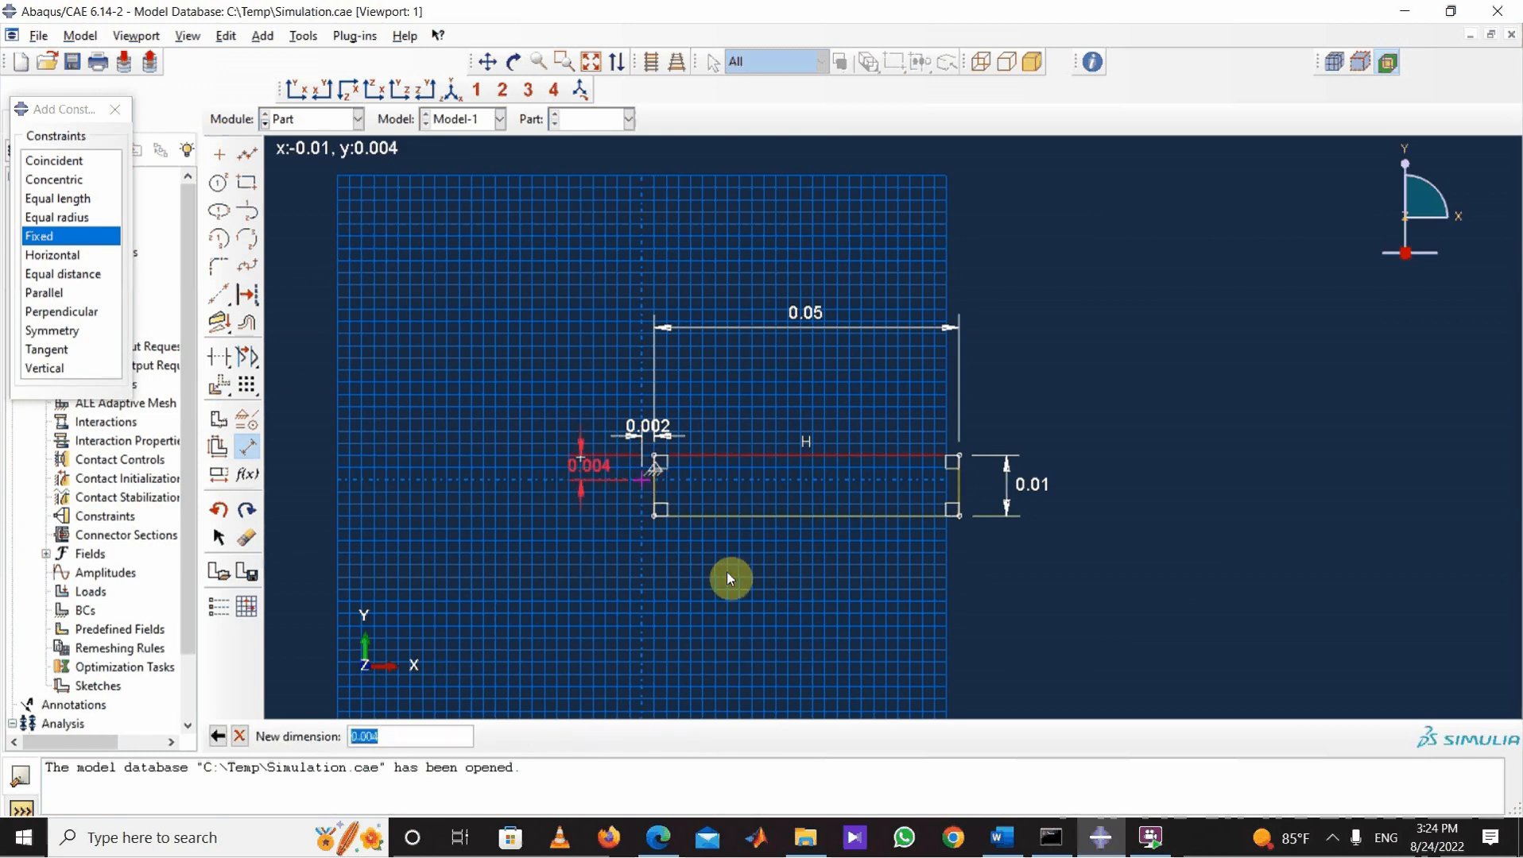
type("0.005")
key("Return")
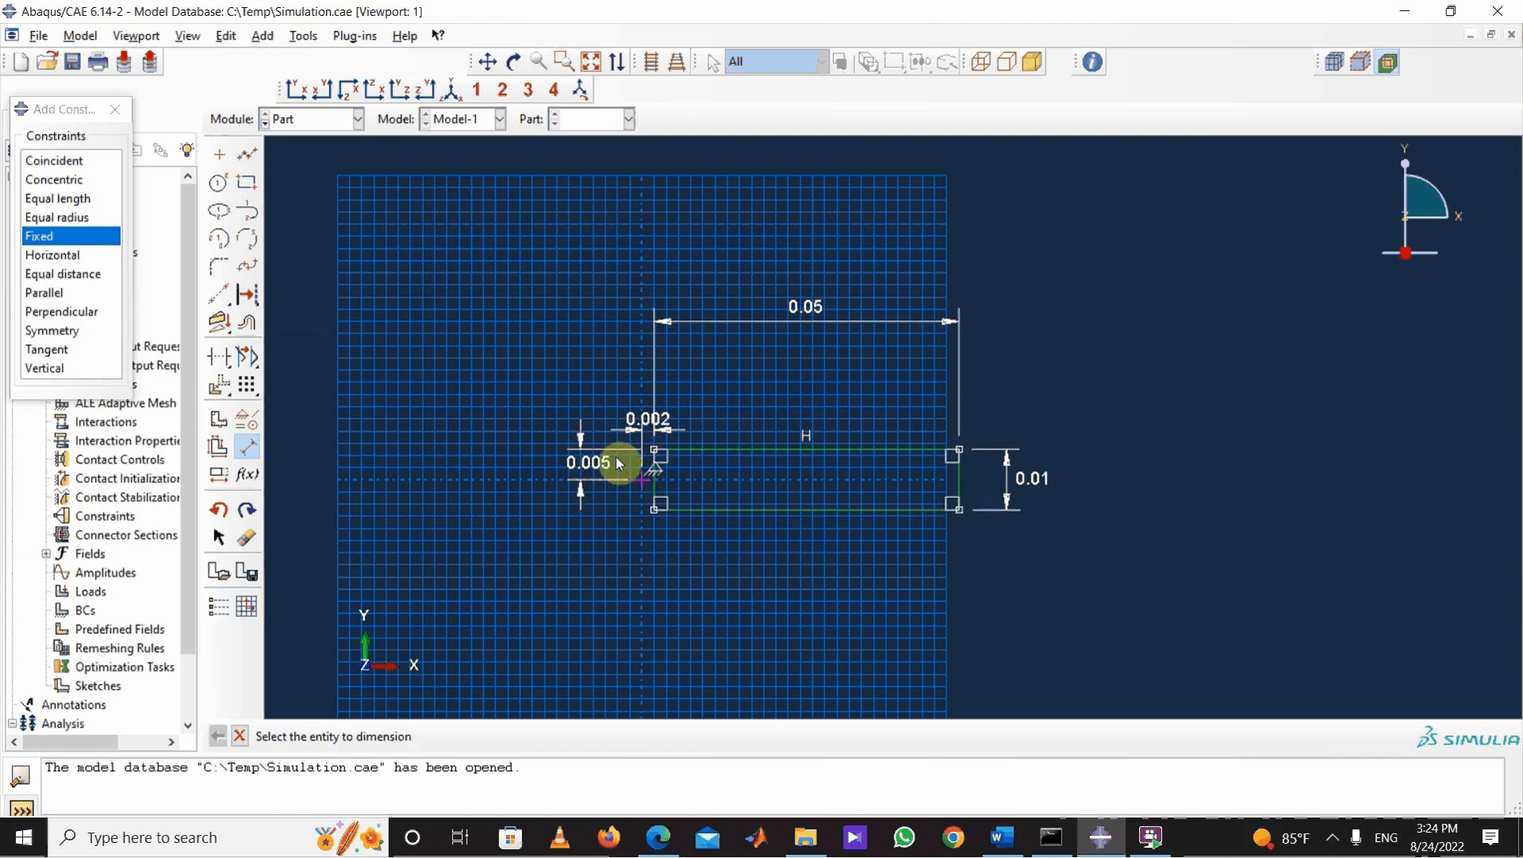
Step: Sketch a circle of about 0.007 radius up and to the left of the origin, centred at about (-0.01, 0.006)
scroll(619, 458, "up", 2)
scroll(769, 588, "down", 2)
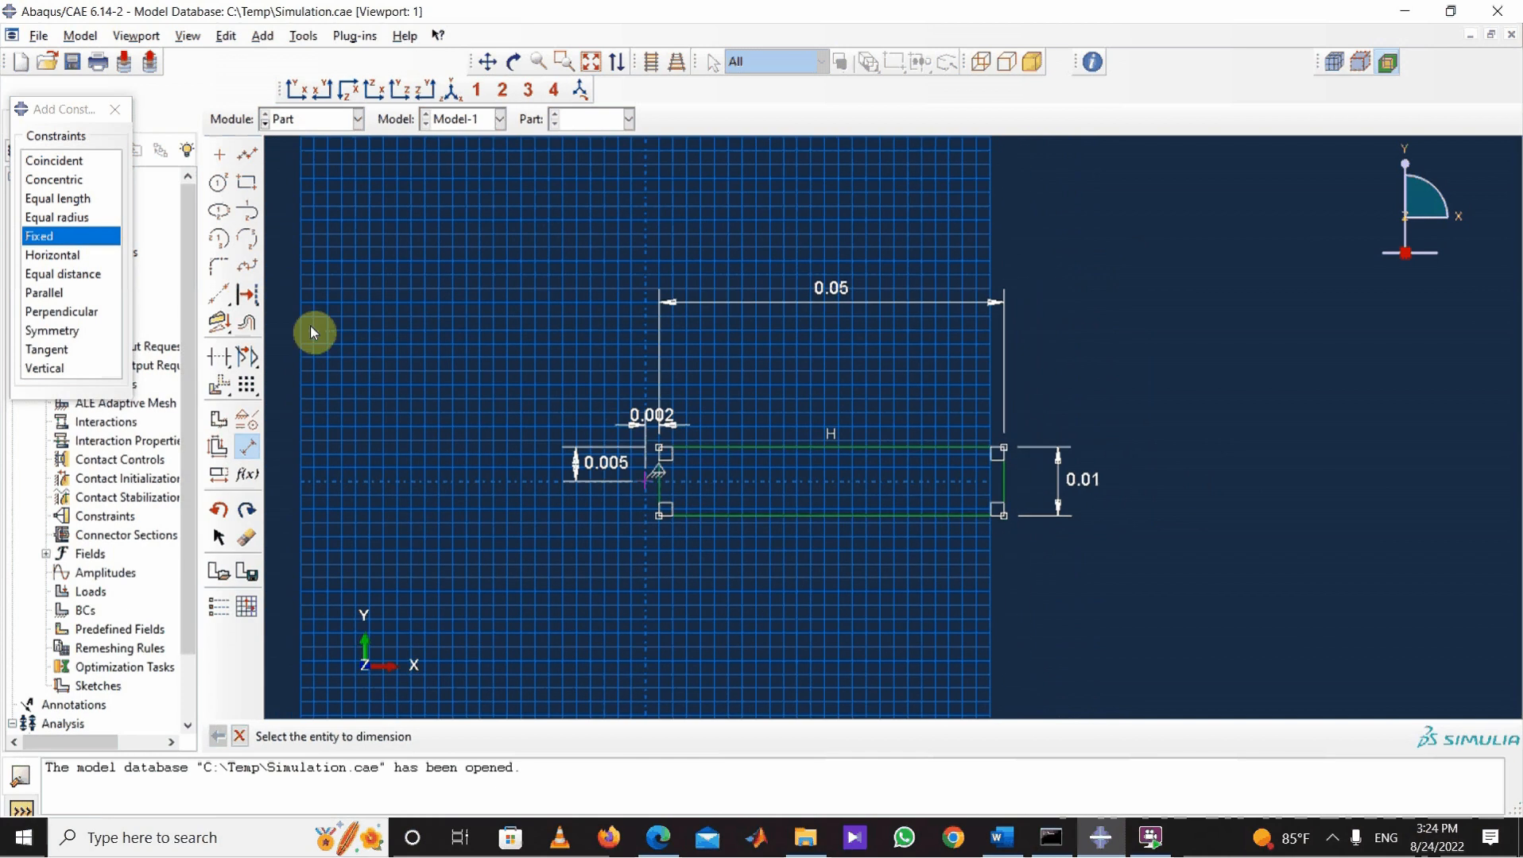
left_click(223, 191)
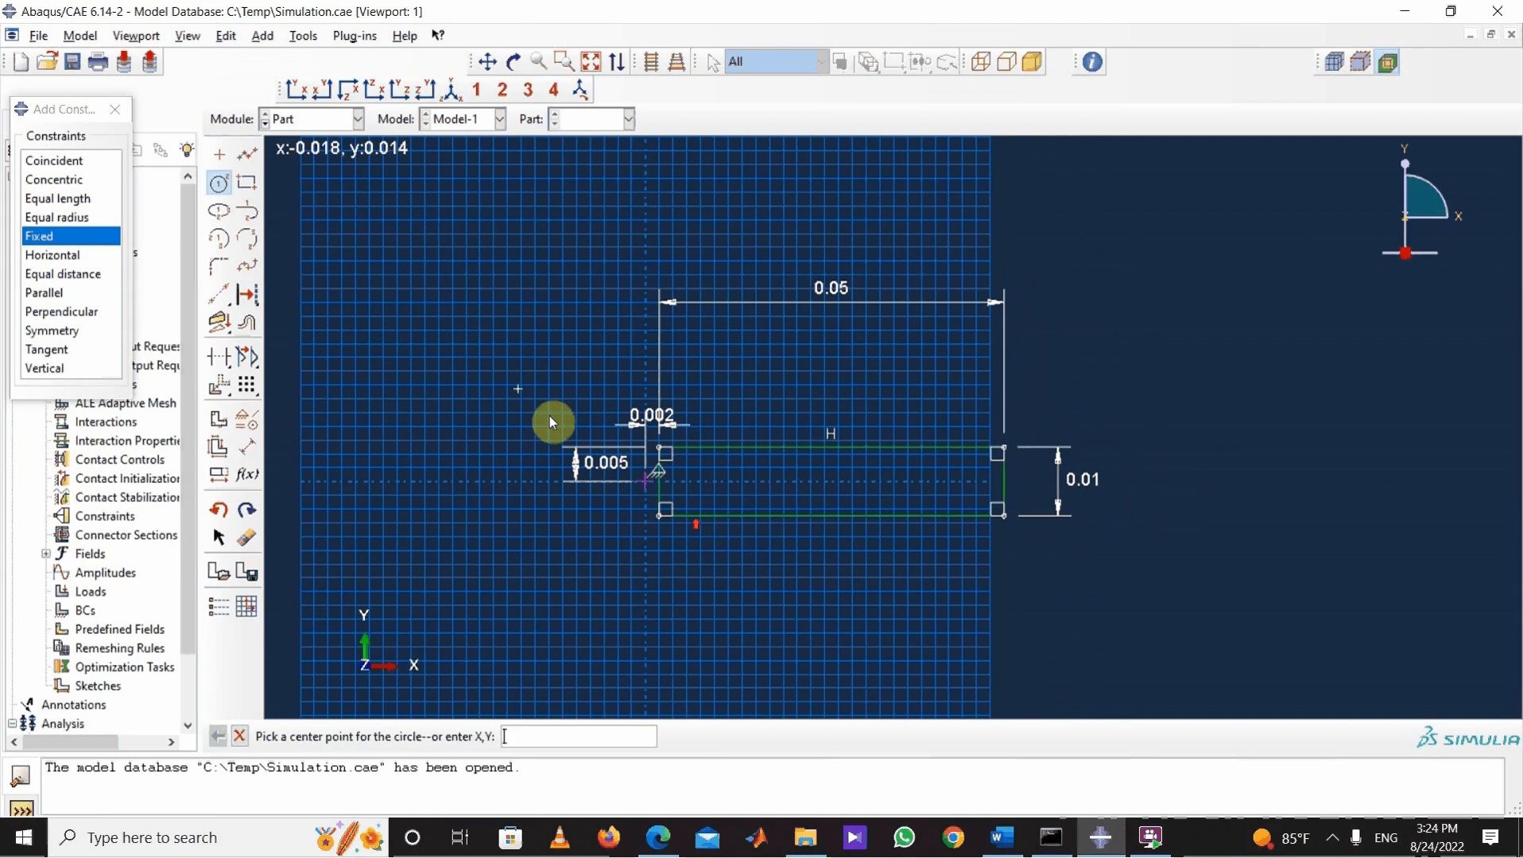
scroll(554, 421, "down", 1)
scroll(559, 429, "up", 2)
scroll(560, 429, "up", 1)
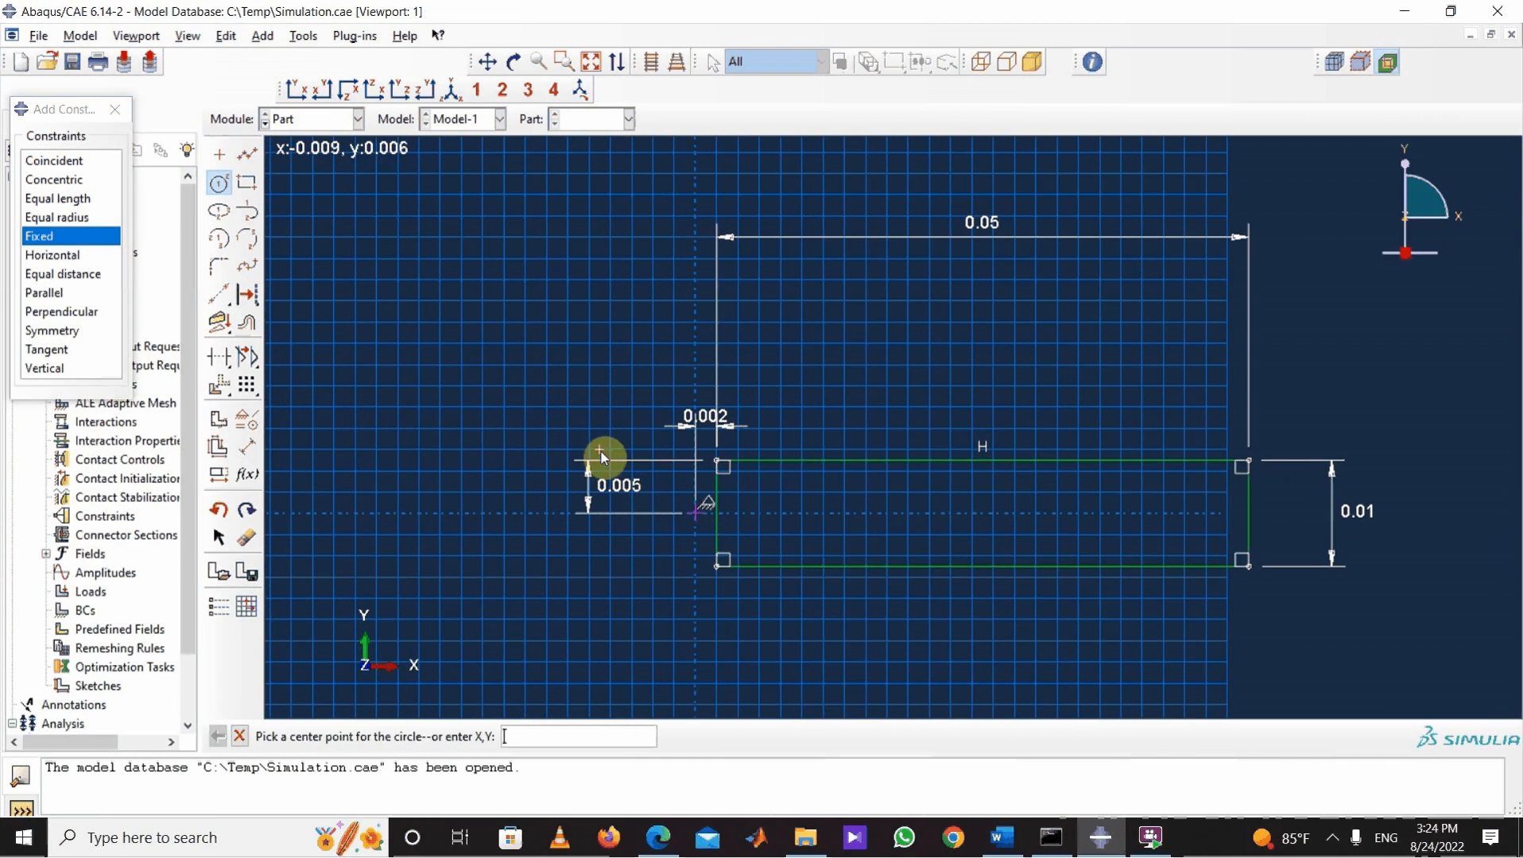
left_click(589, 451)
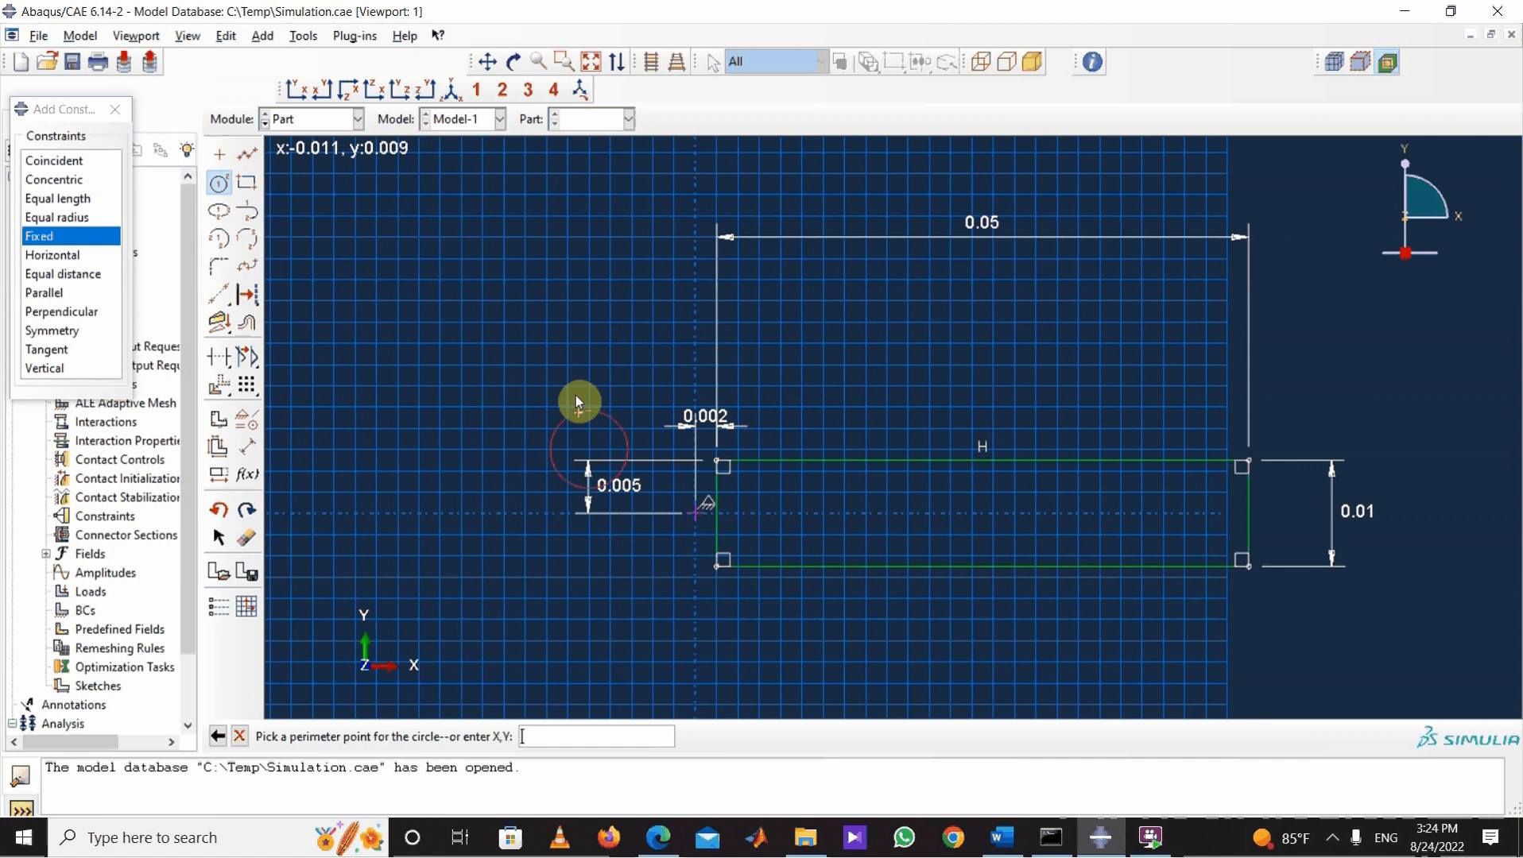
left_click(570, 377)
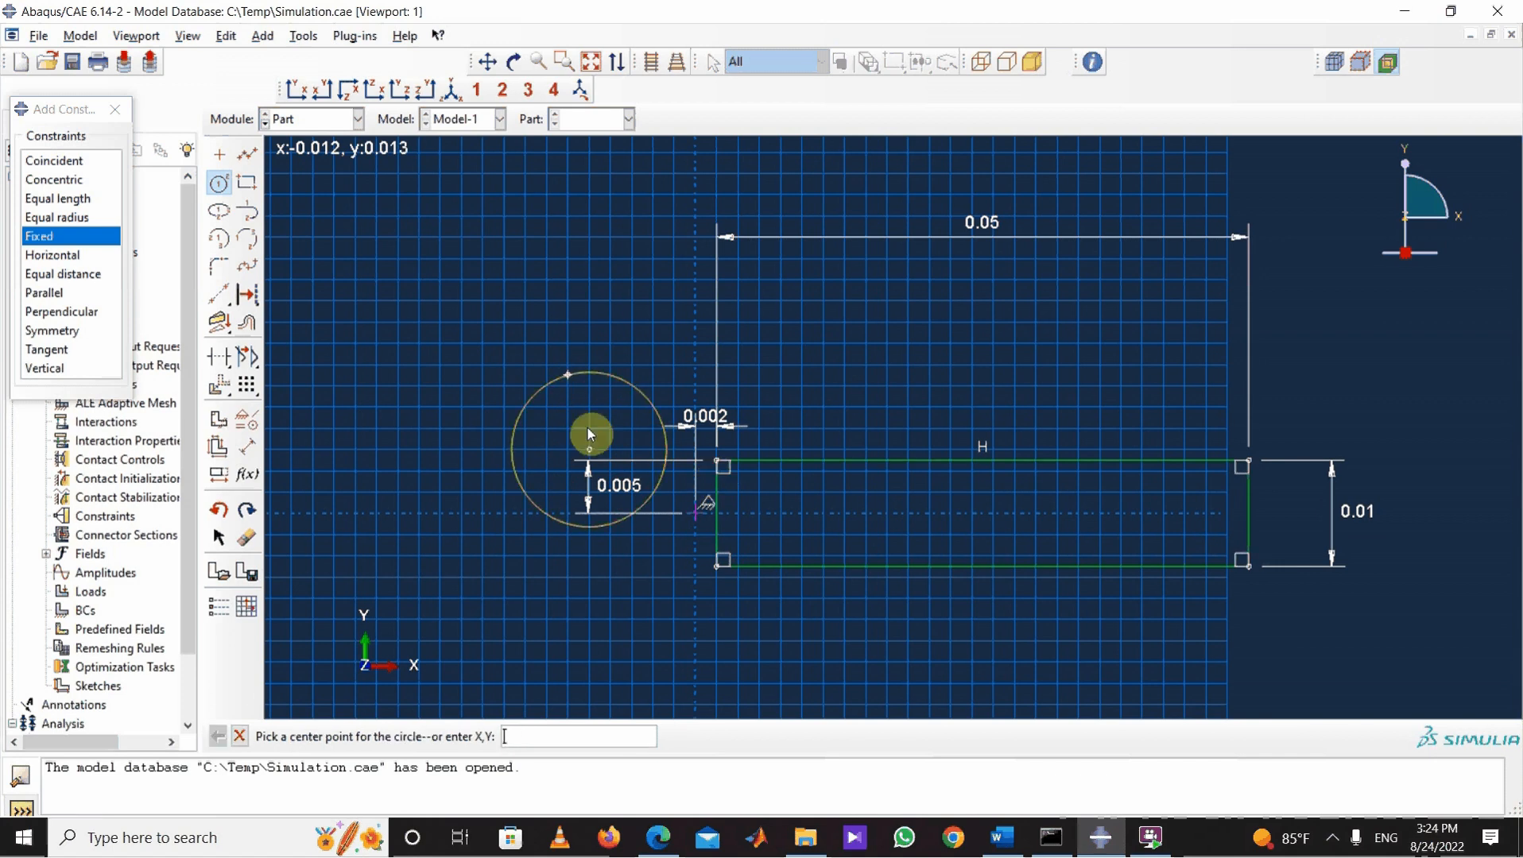
Step: Add a radius dimension to the circle and enter 0.01 as its value
left_click(252, 457)
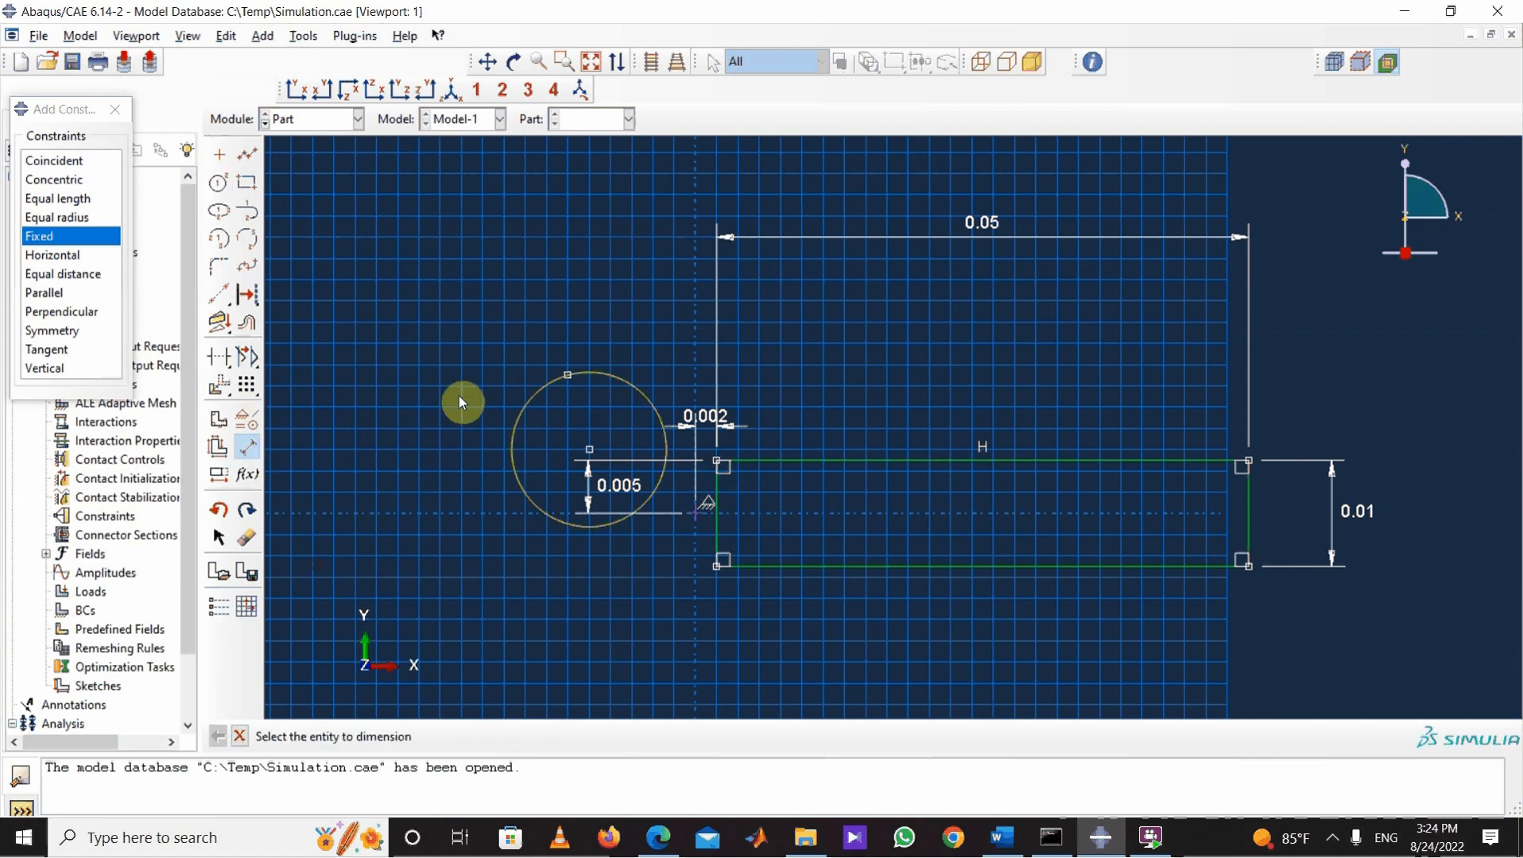
left_click(532, 402)
left_click(545, 429)
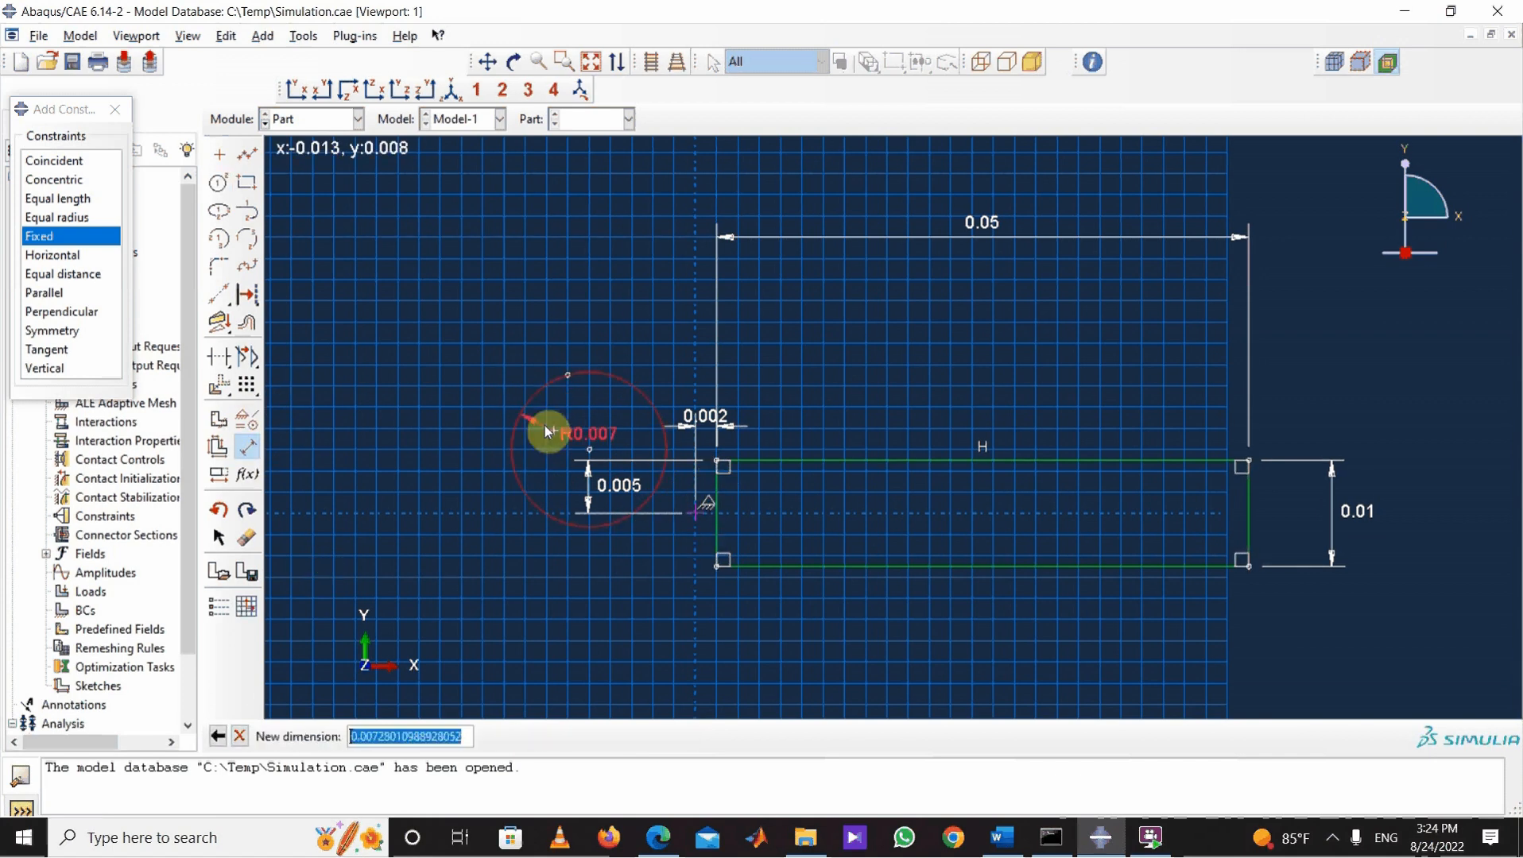
type("0.01")
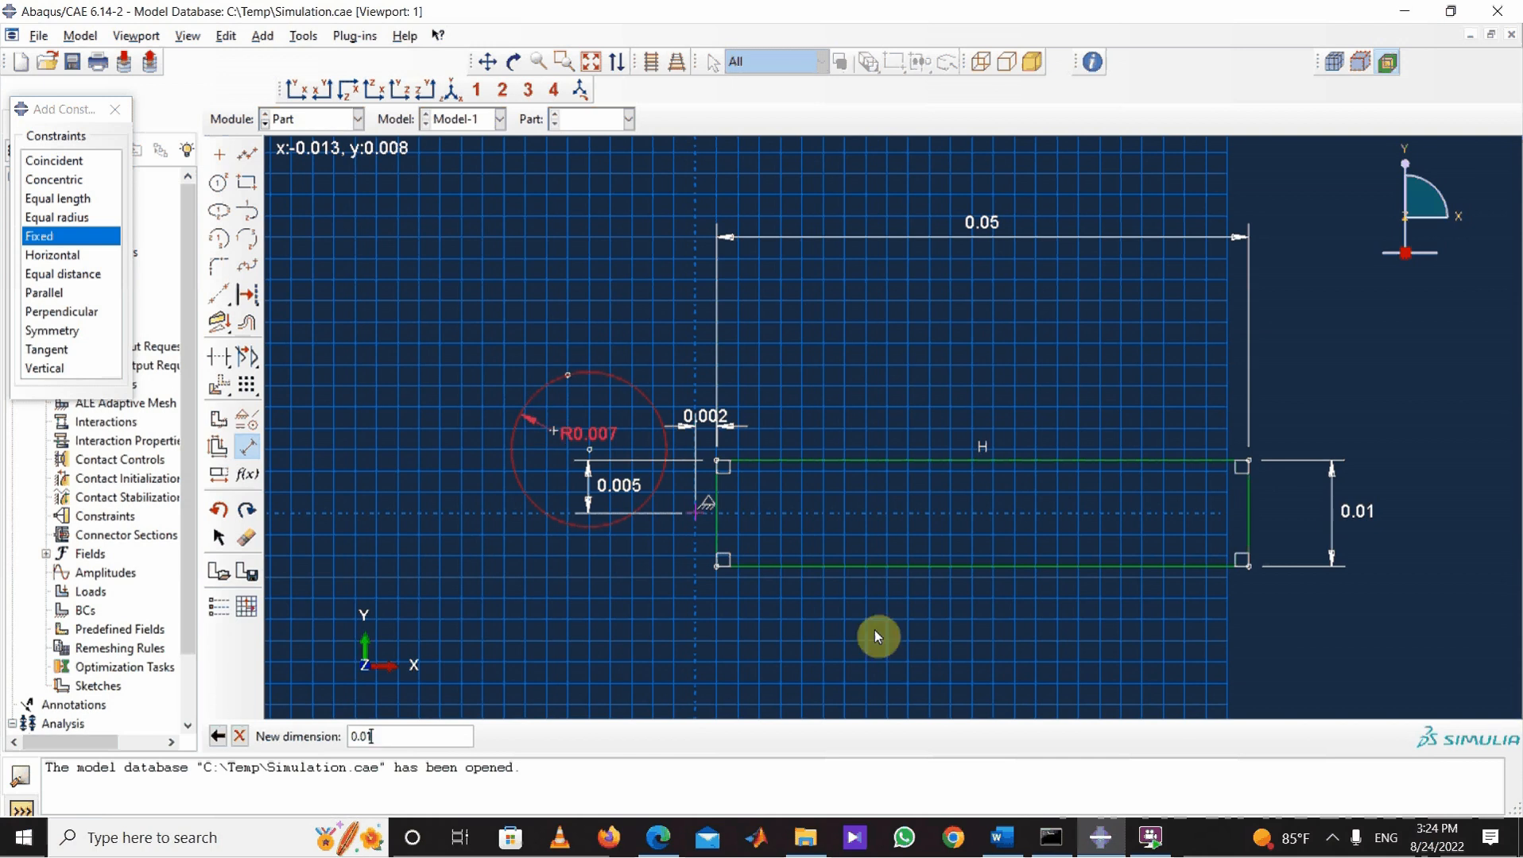
Step: Switch to the Data document in Word and change the smaller roll's radius to 0.01 m and the bigger roll's to 0.015 m
mouse_move(1001, 838)
left_click(996, 791)
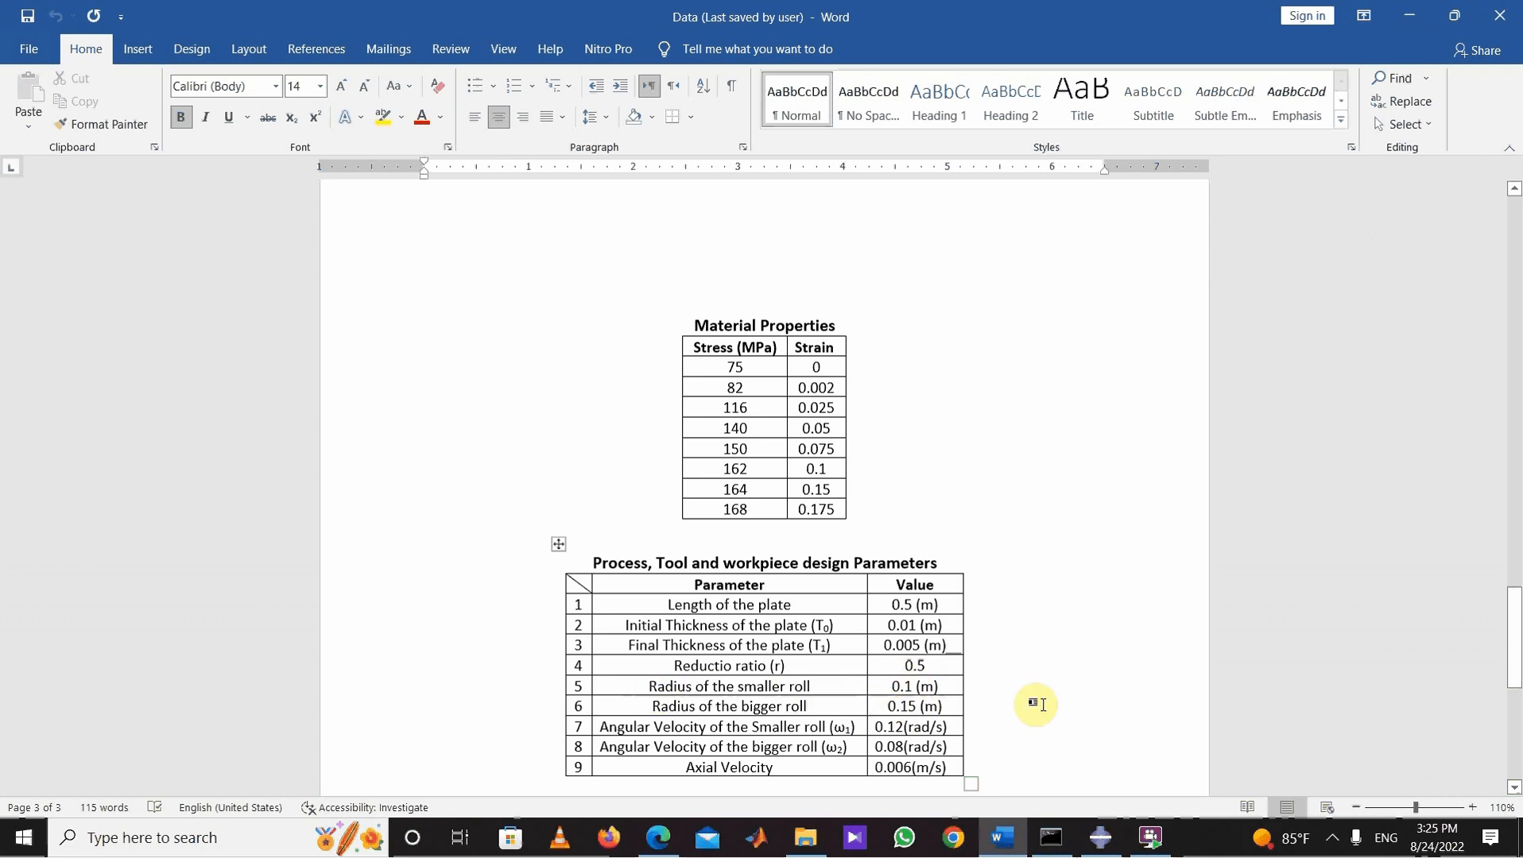
left_click(910, 686)
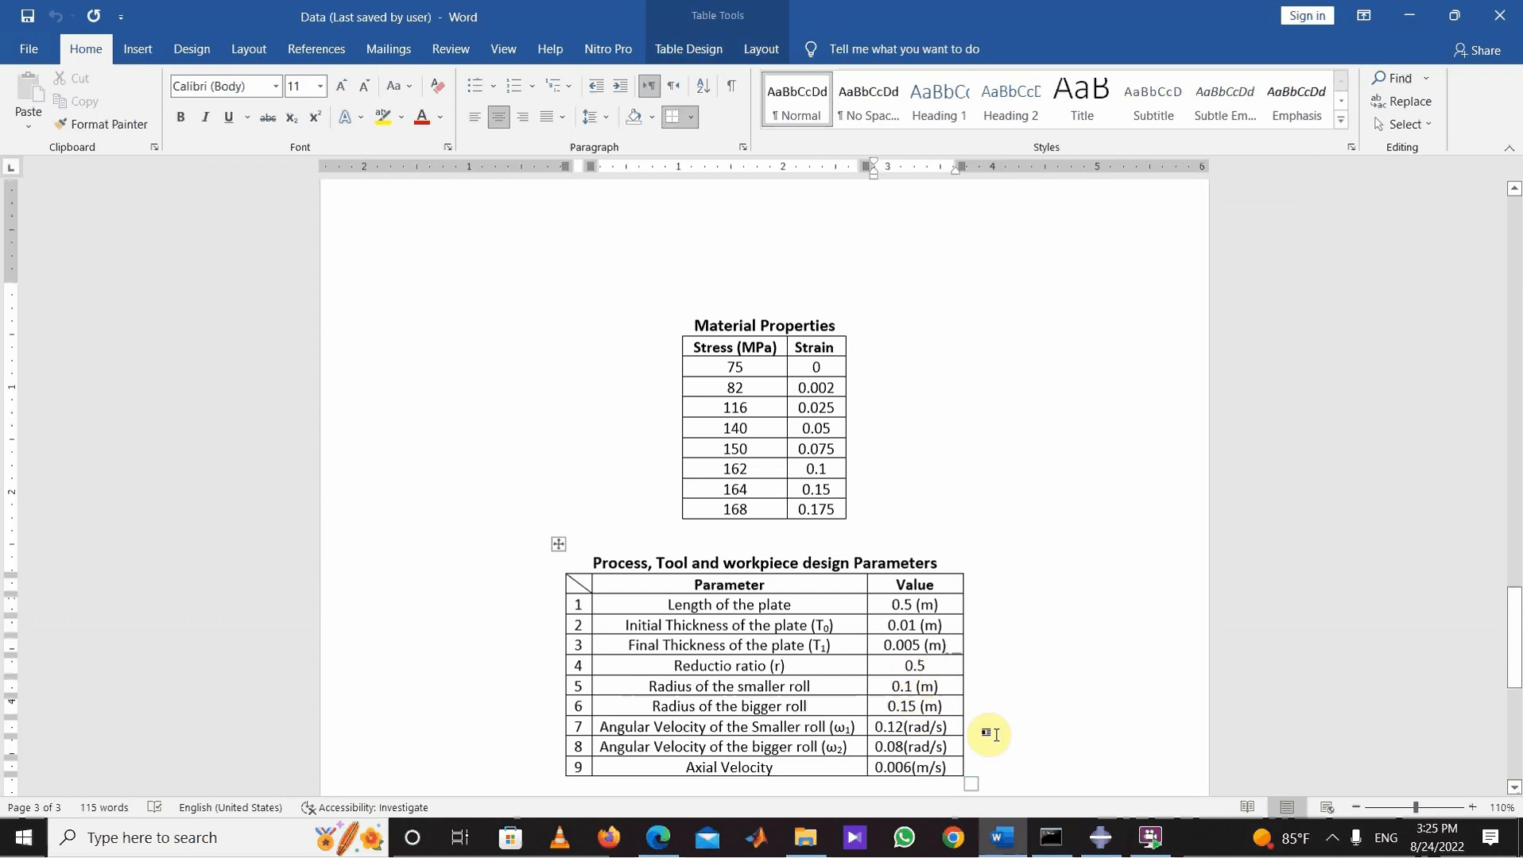
type("0")
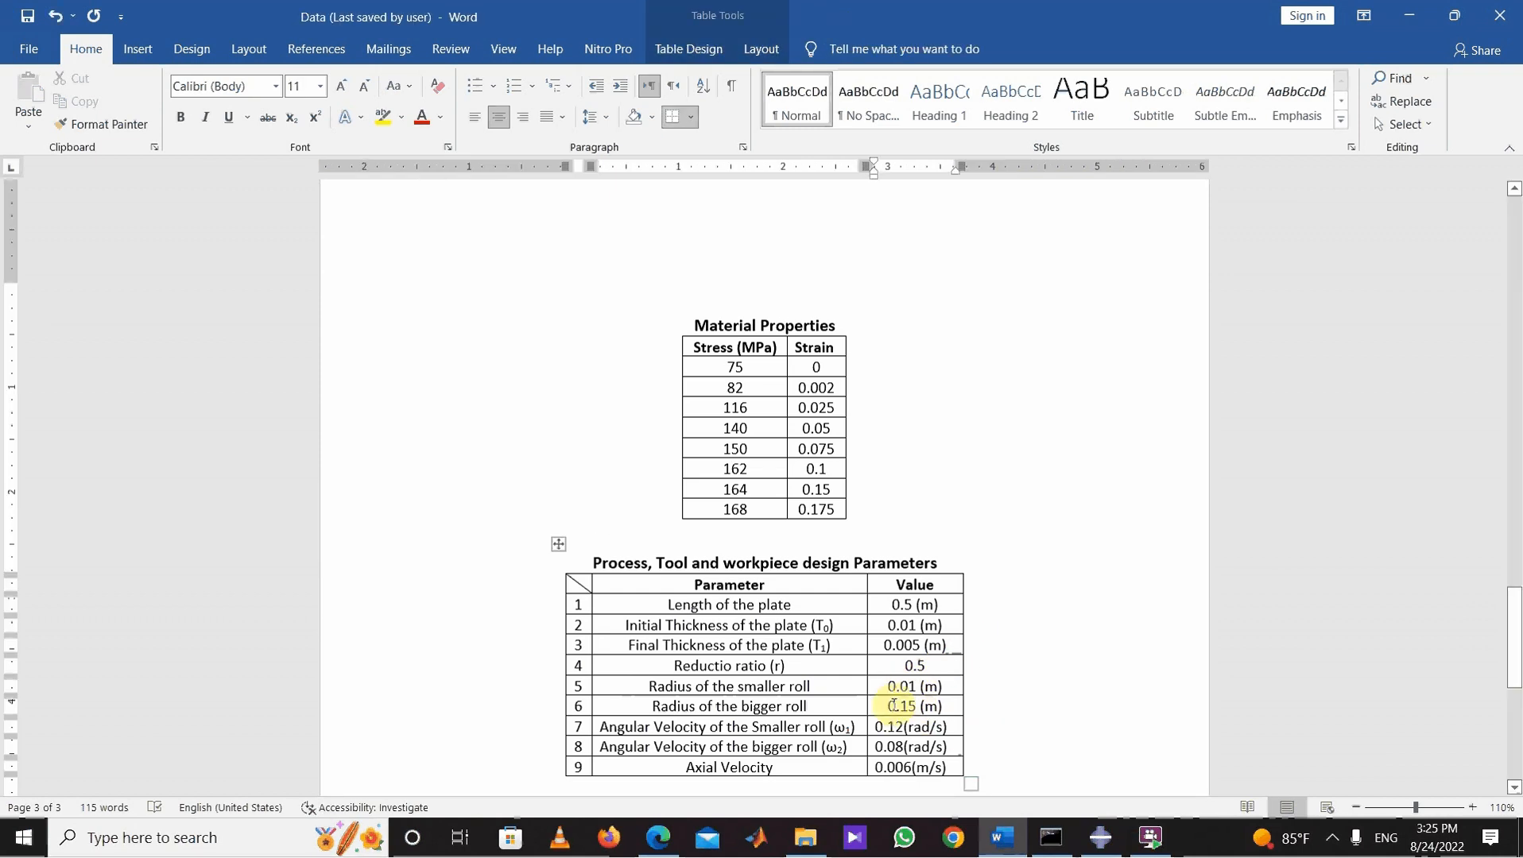
left_click(901, 705)
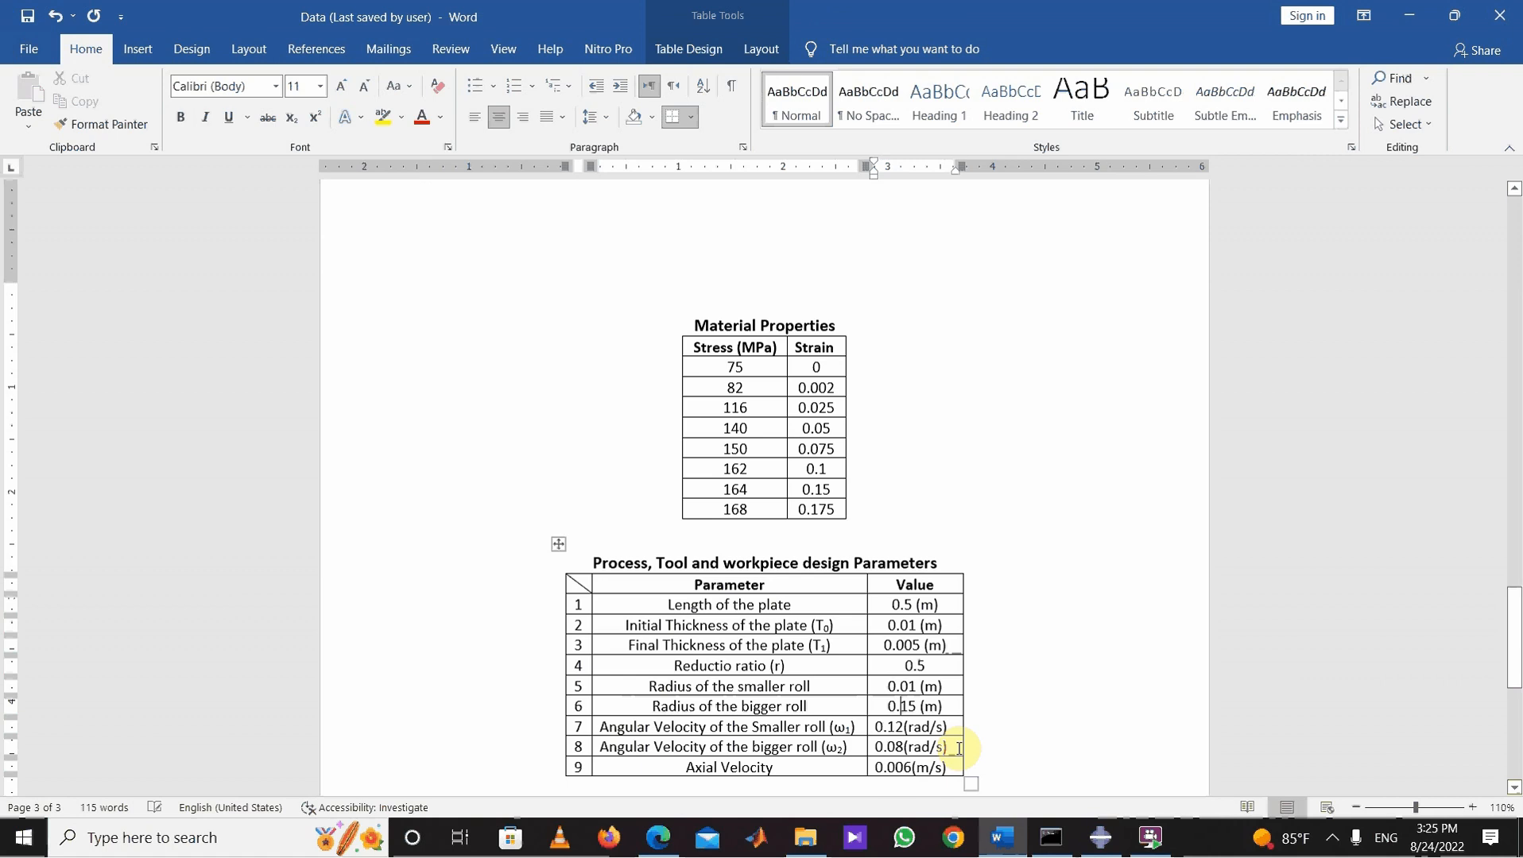
type("0")
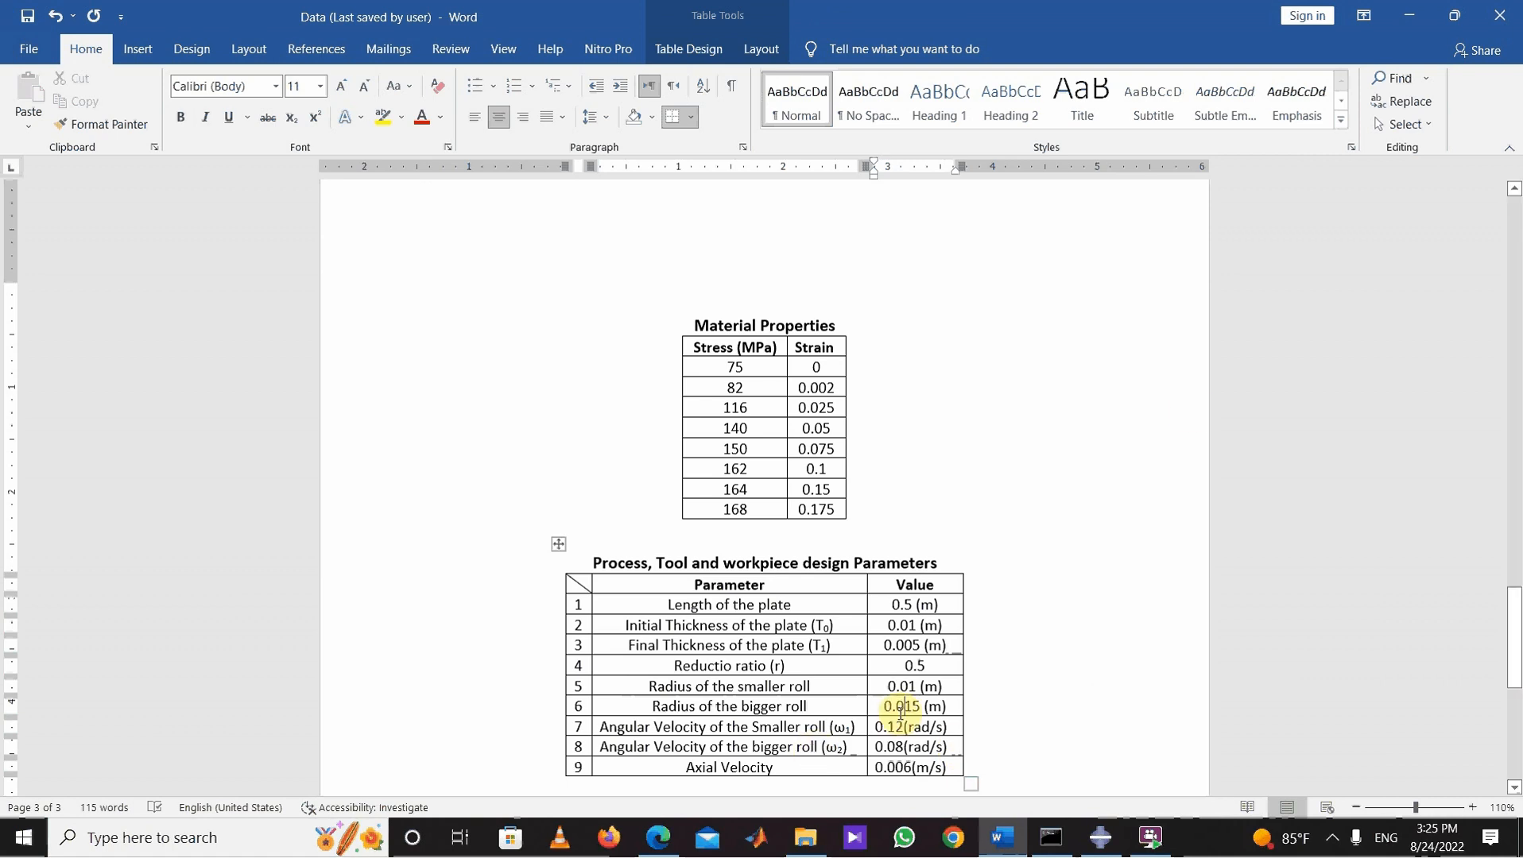
Step: Return to Abaqus/CAE and apply the entered 0.01 radius to the circle
left_click(1409, 15)
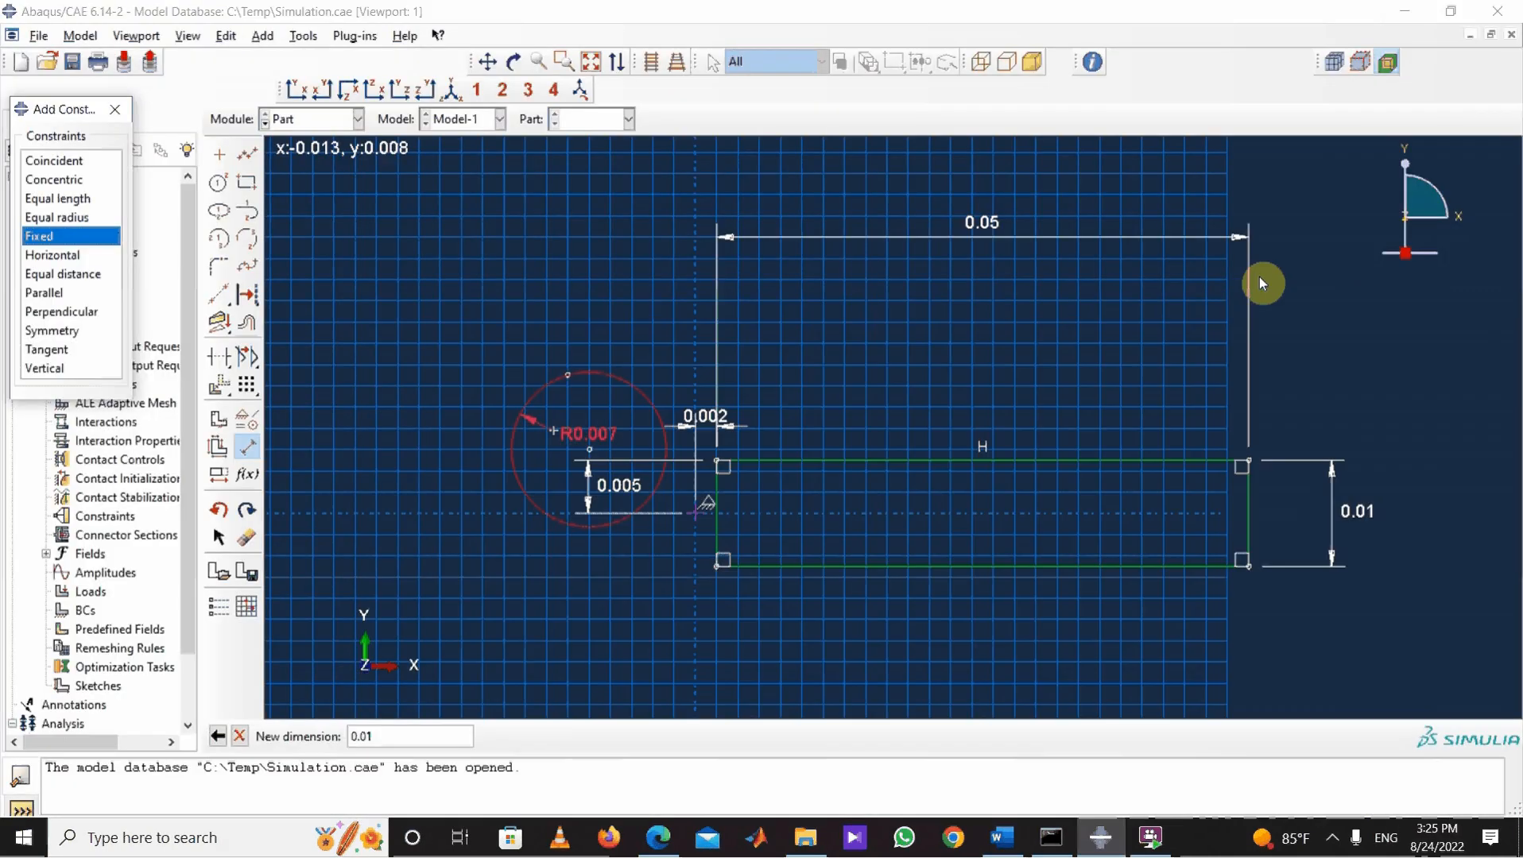
left_click(380, 732)
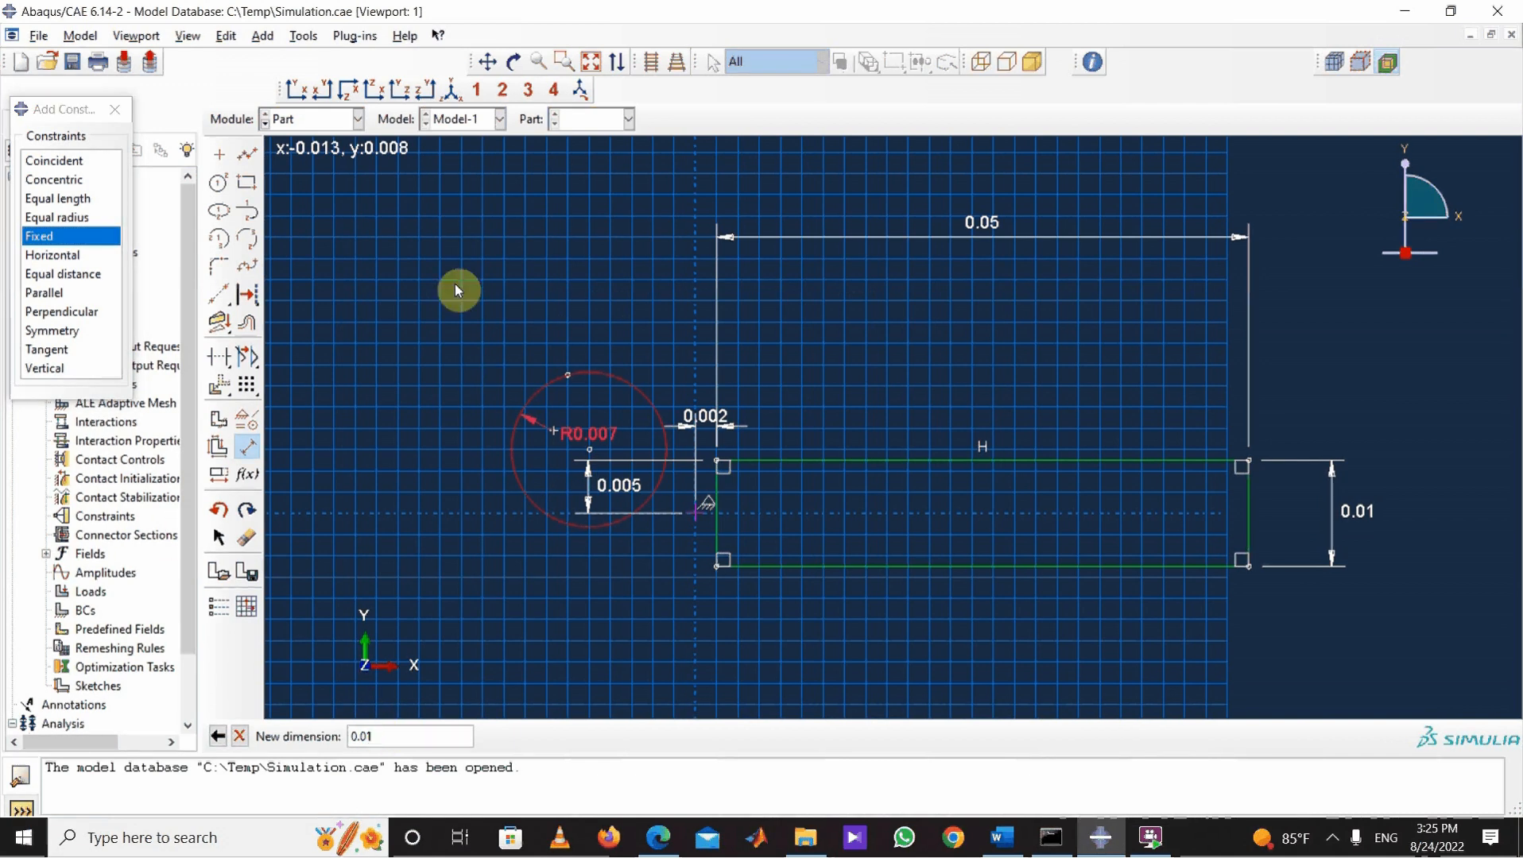
key("Return")
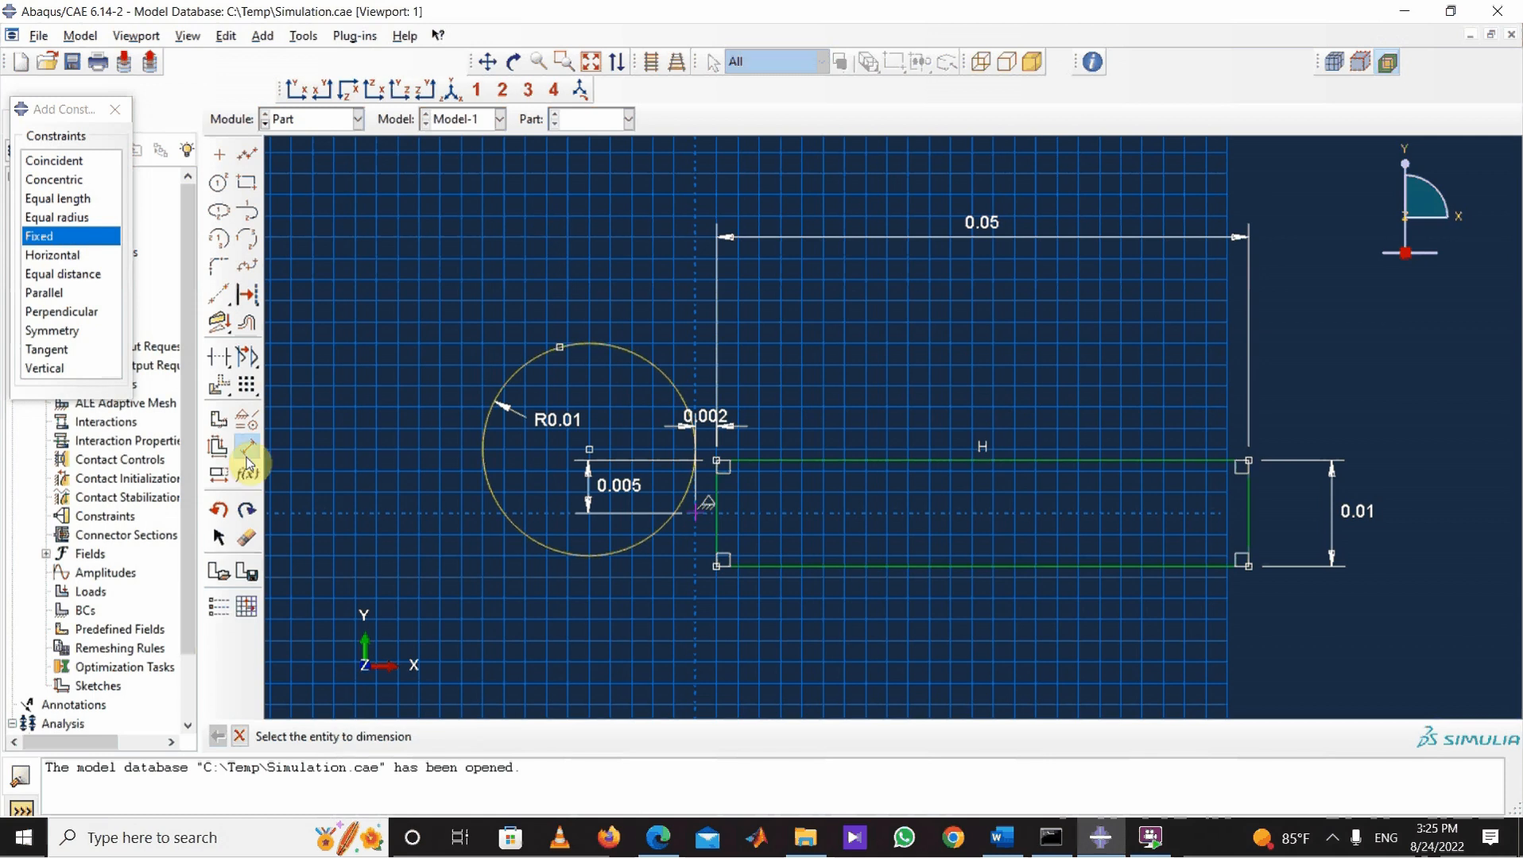
Step: Dimension the vertical distance between the circle's centre and the rectangle's top edge as about 0.007
left_click(616, 558)
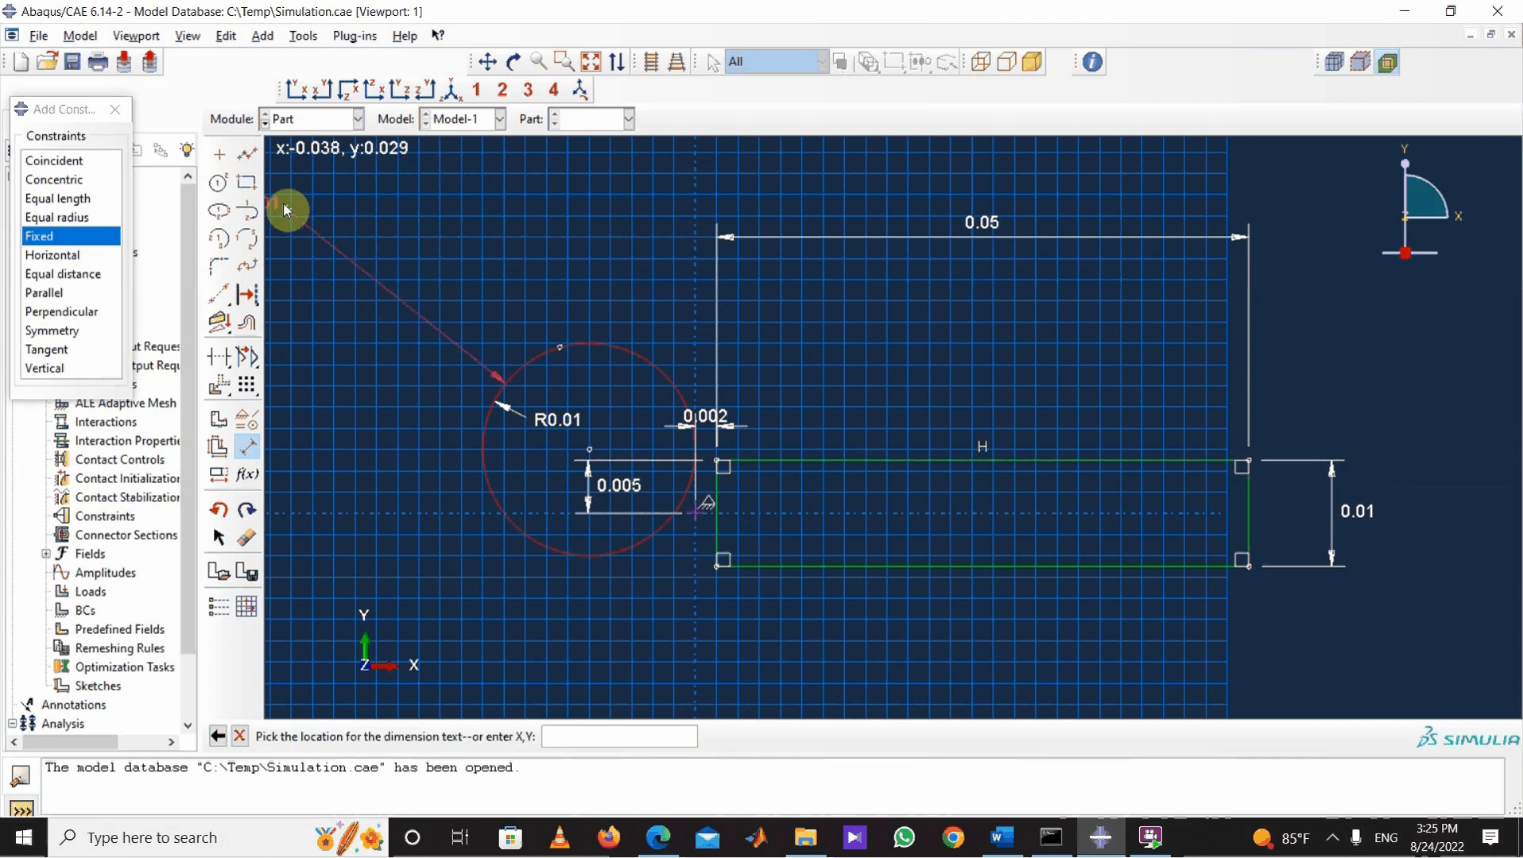
left_click(251, 455)
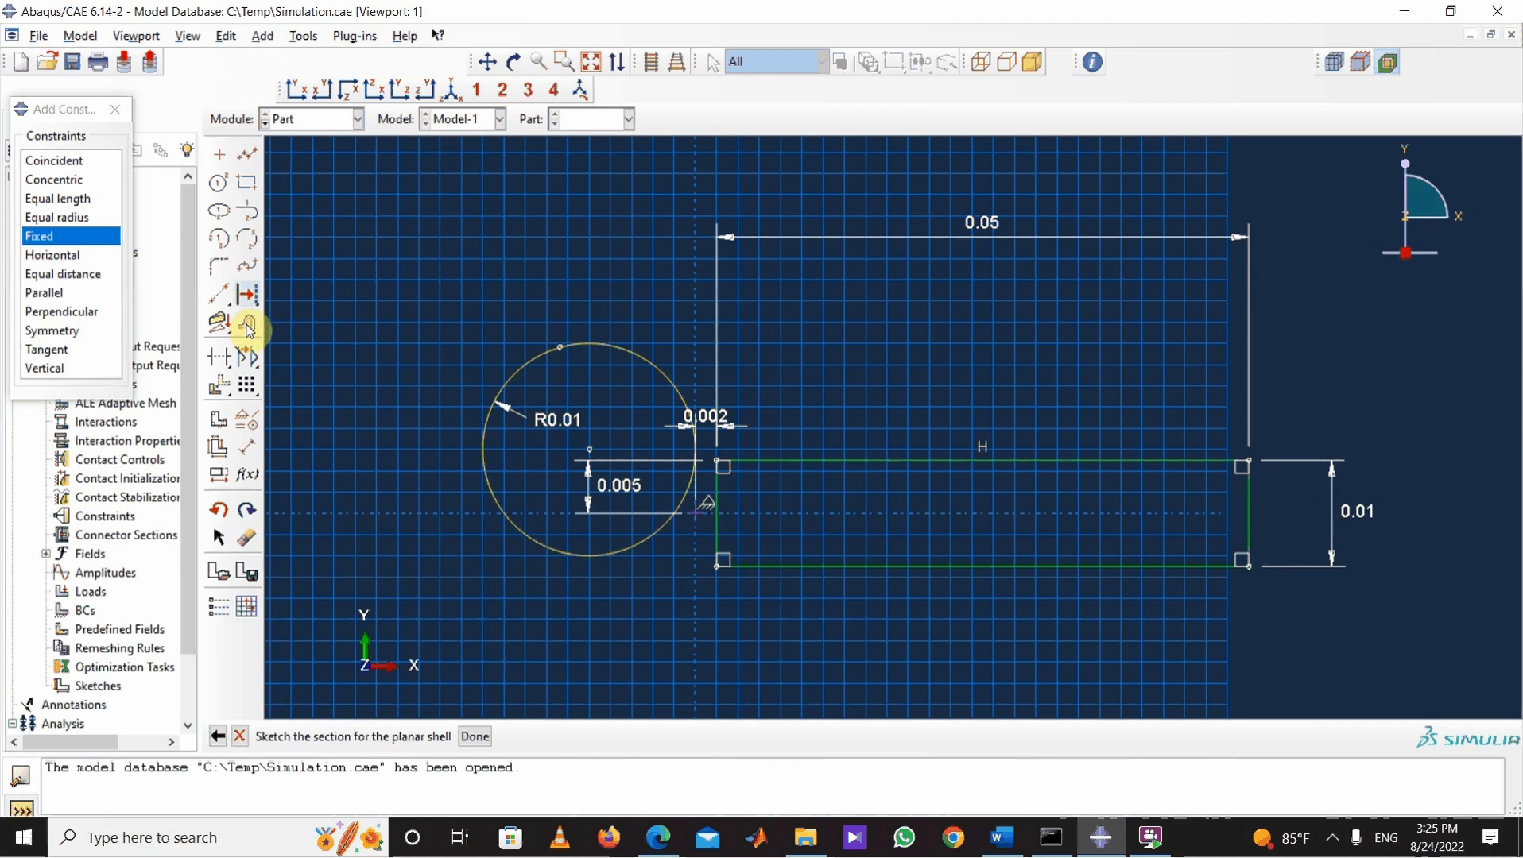
left_click(247, 447)
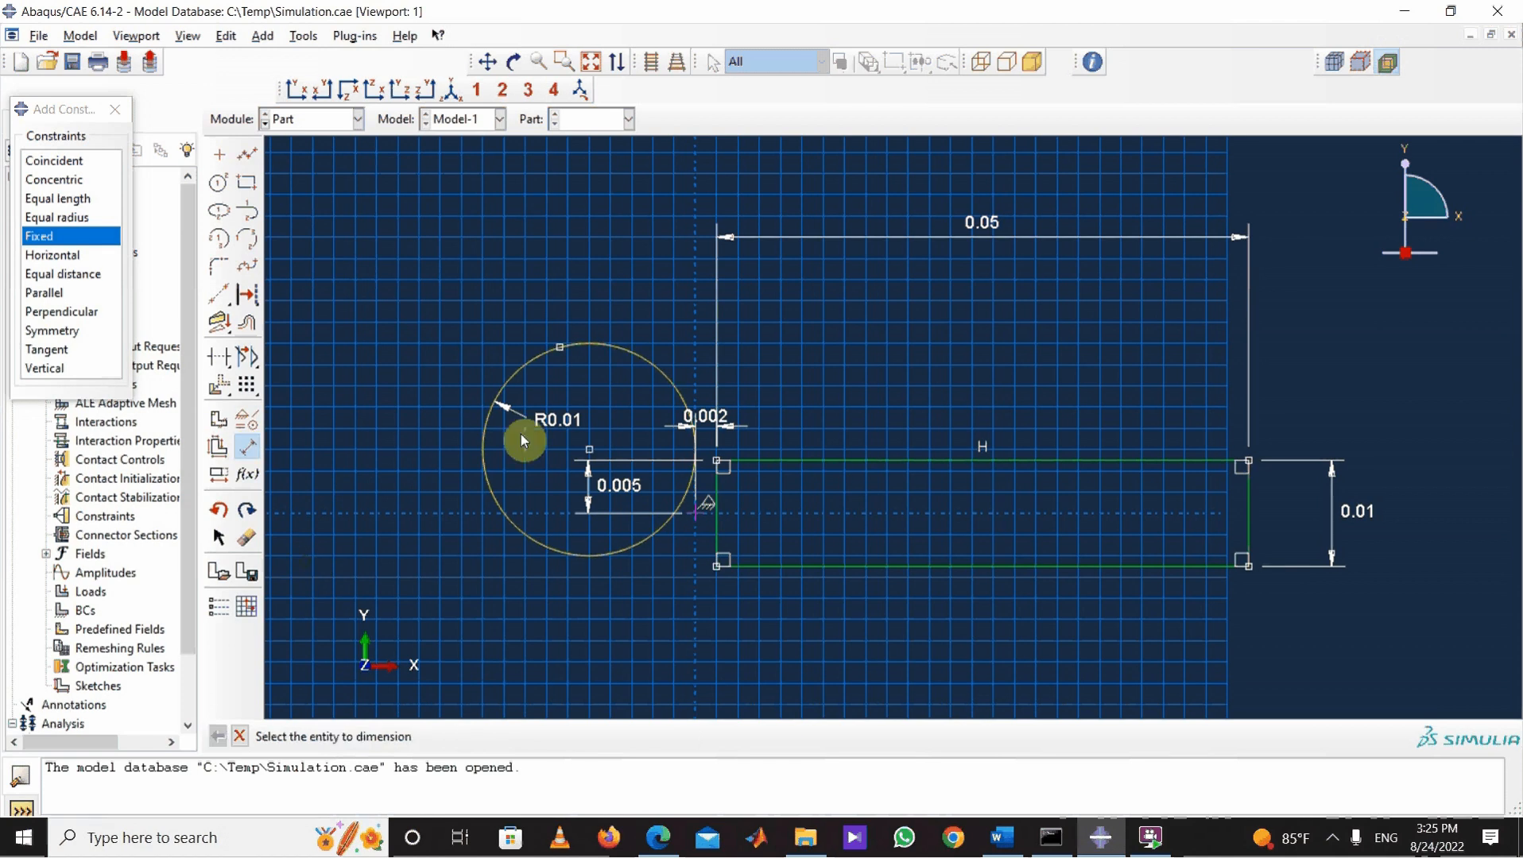
left_click(587, 450)
left_click(971, 582)
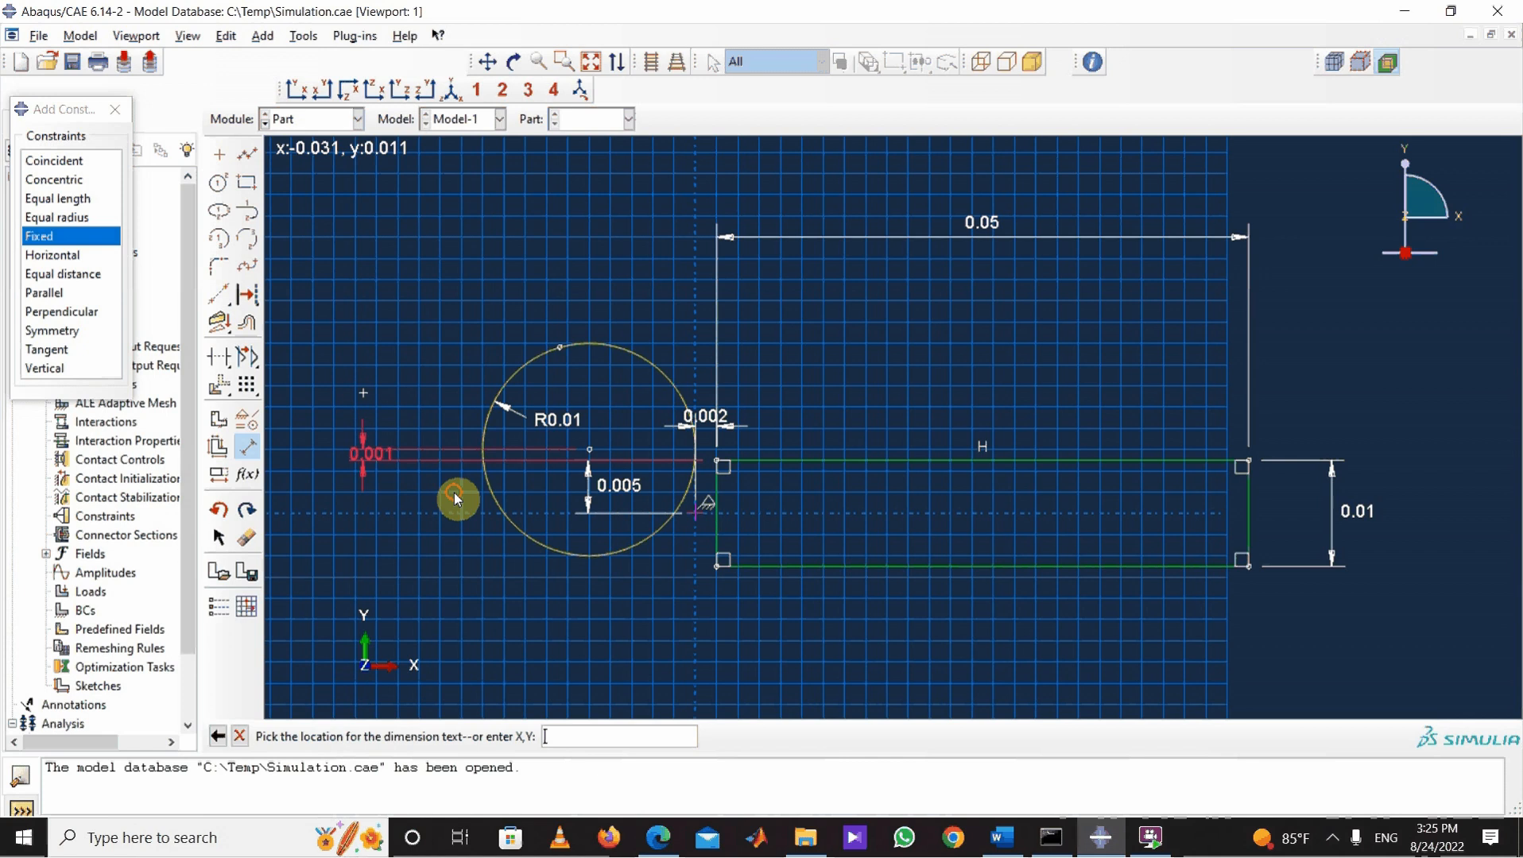
left_click(365, 404)
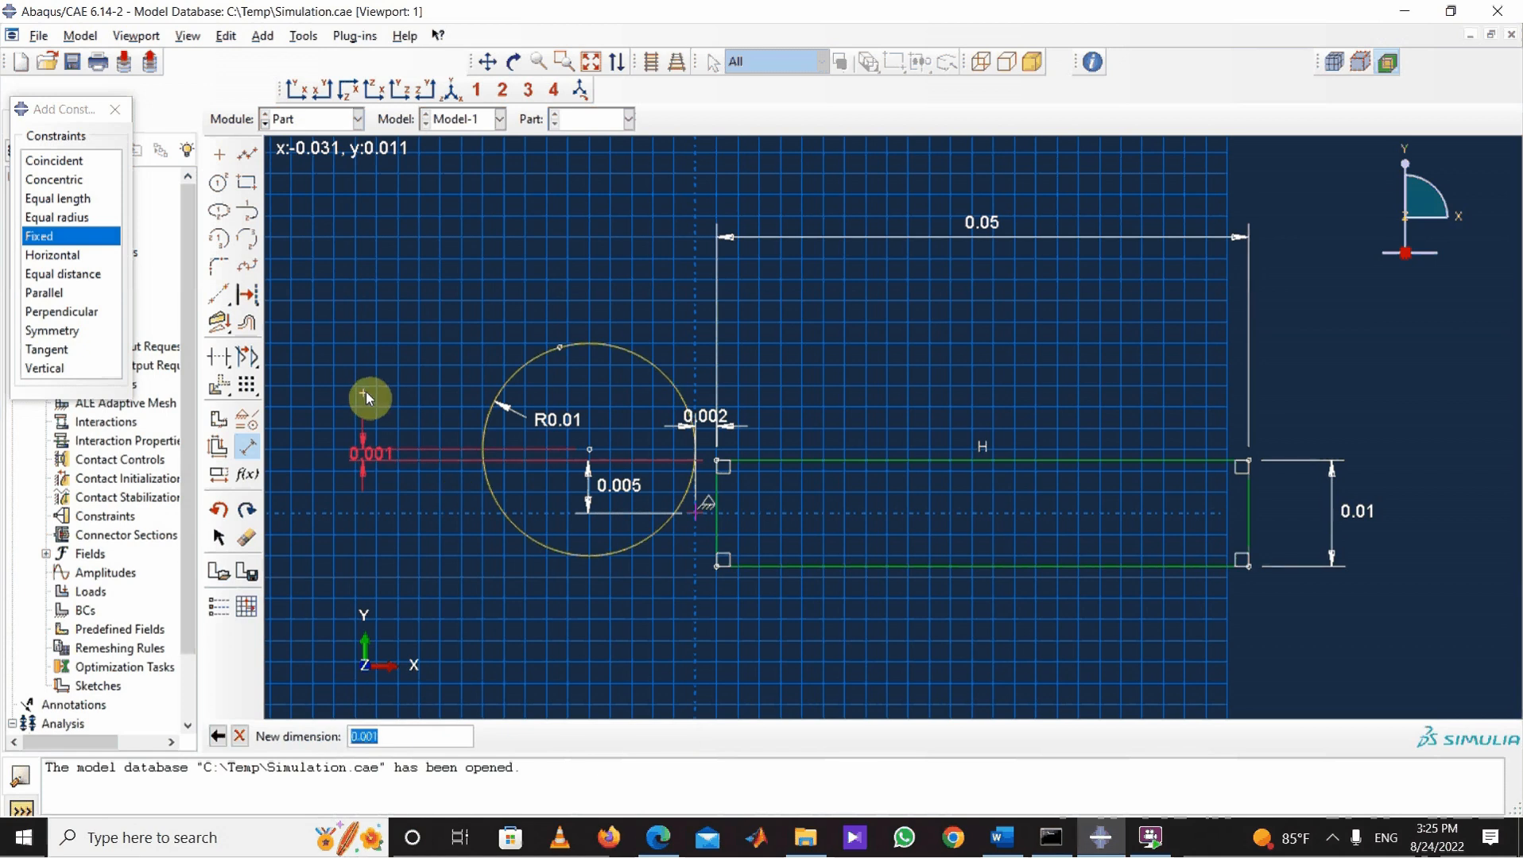
type(".0")
key("Return")
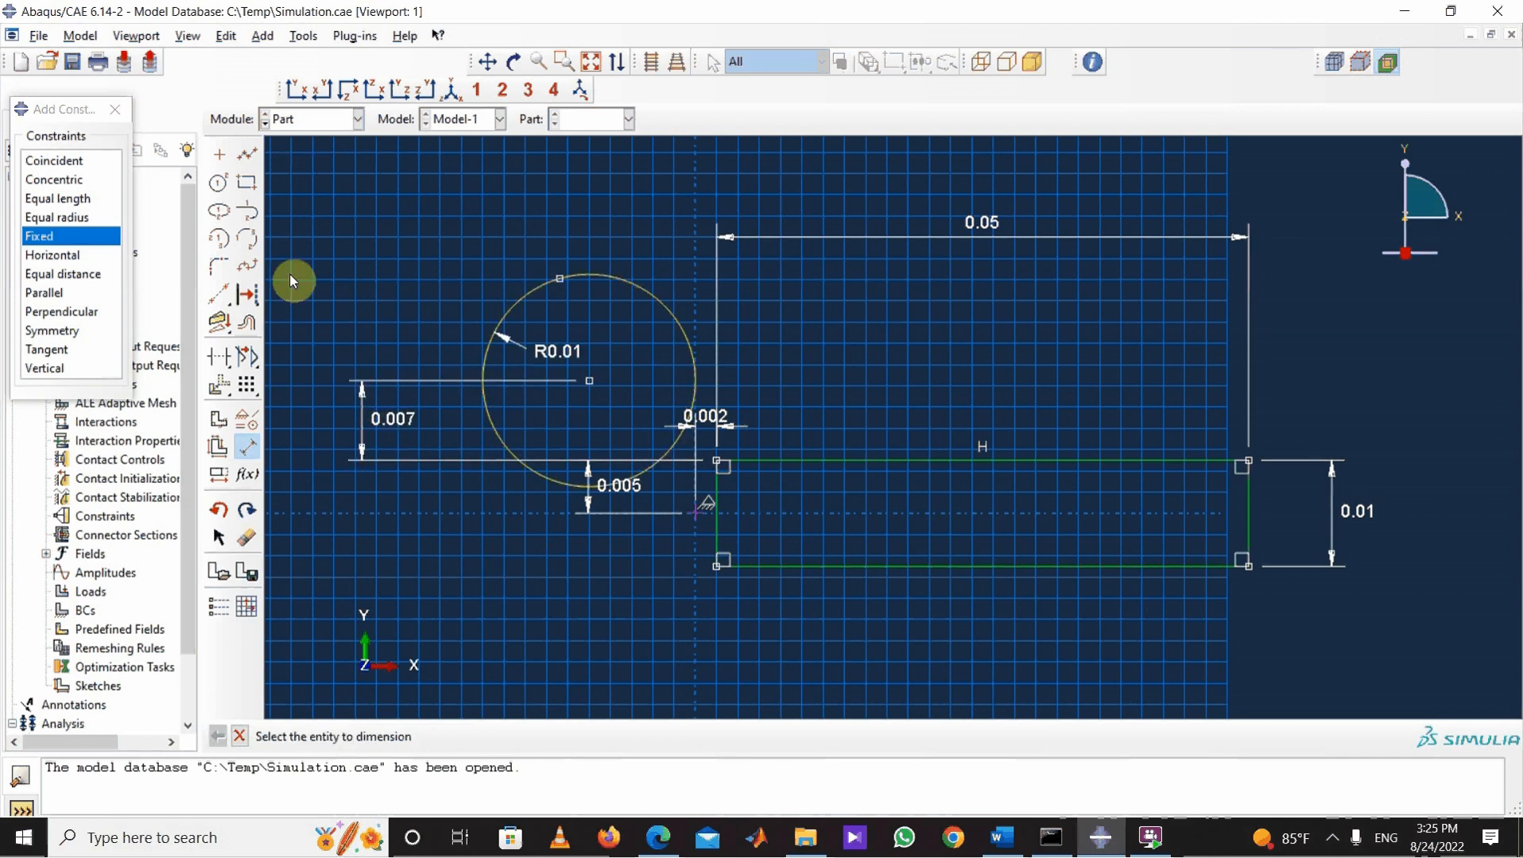
Step: Draw a vertical line about 0.031 long from the circle's centre down to a point below the rectangle
left_click(248, 154)
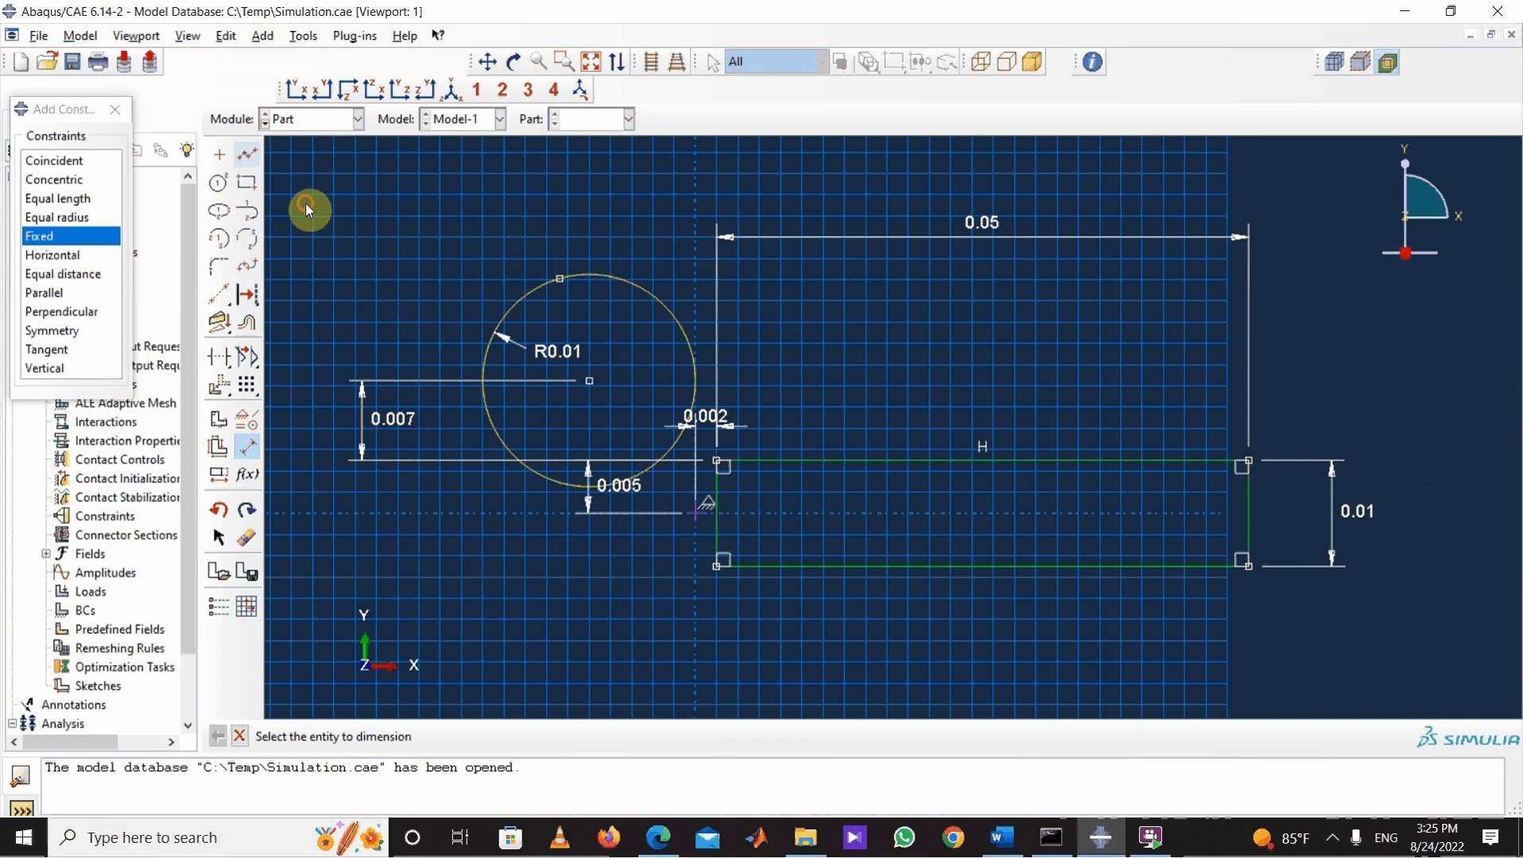
left_click(589, 382)
scroll(585, 643, "up", 5)
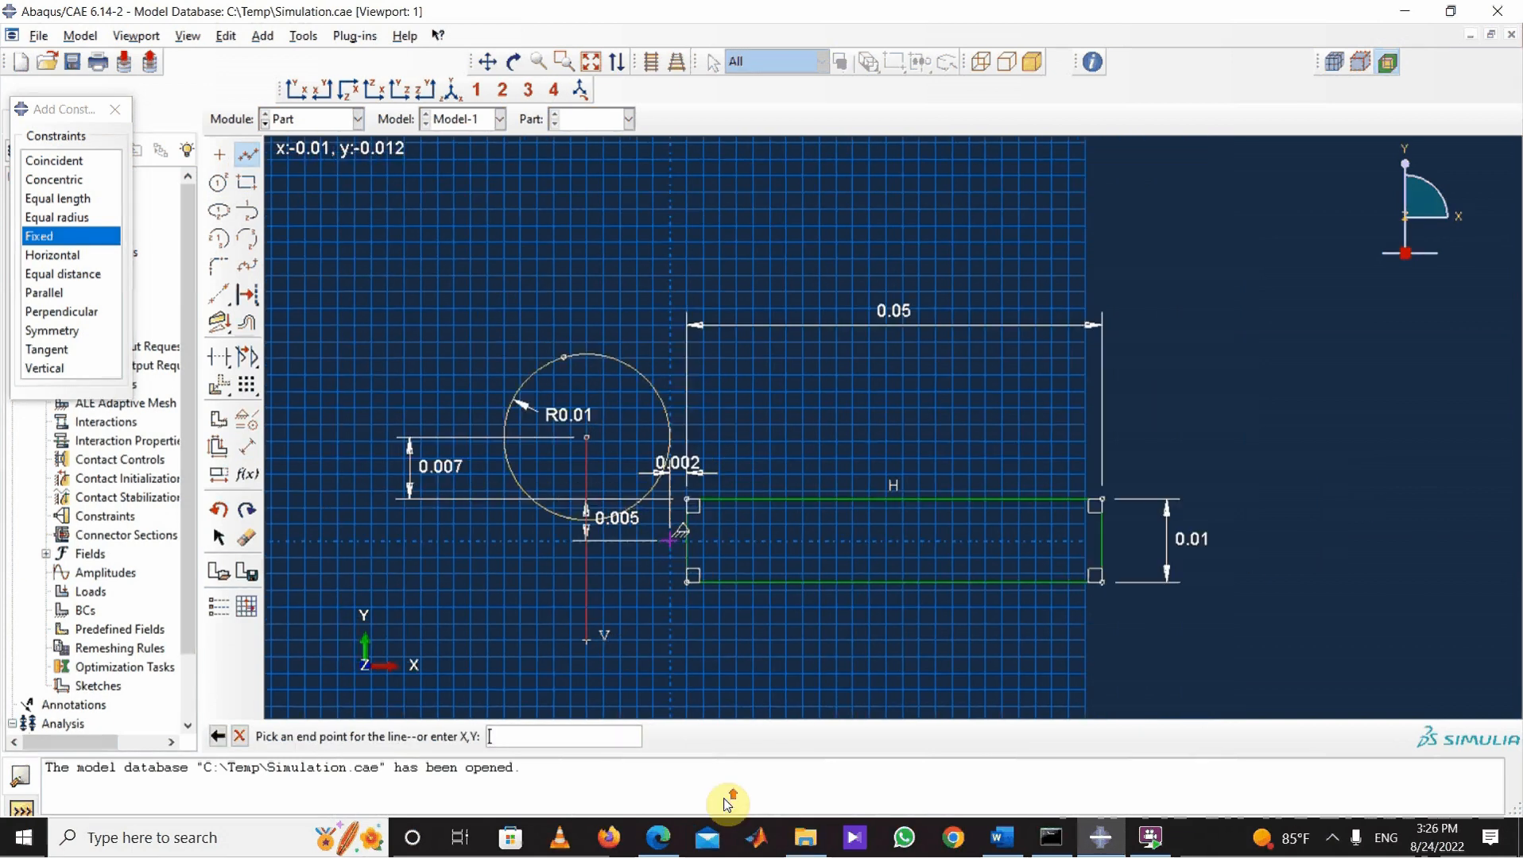
scroll(697, 662, "up", 3)
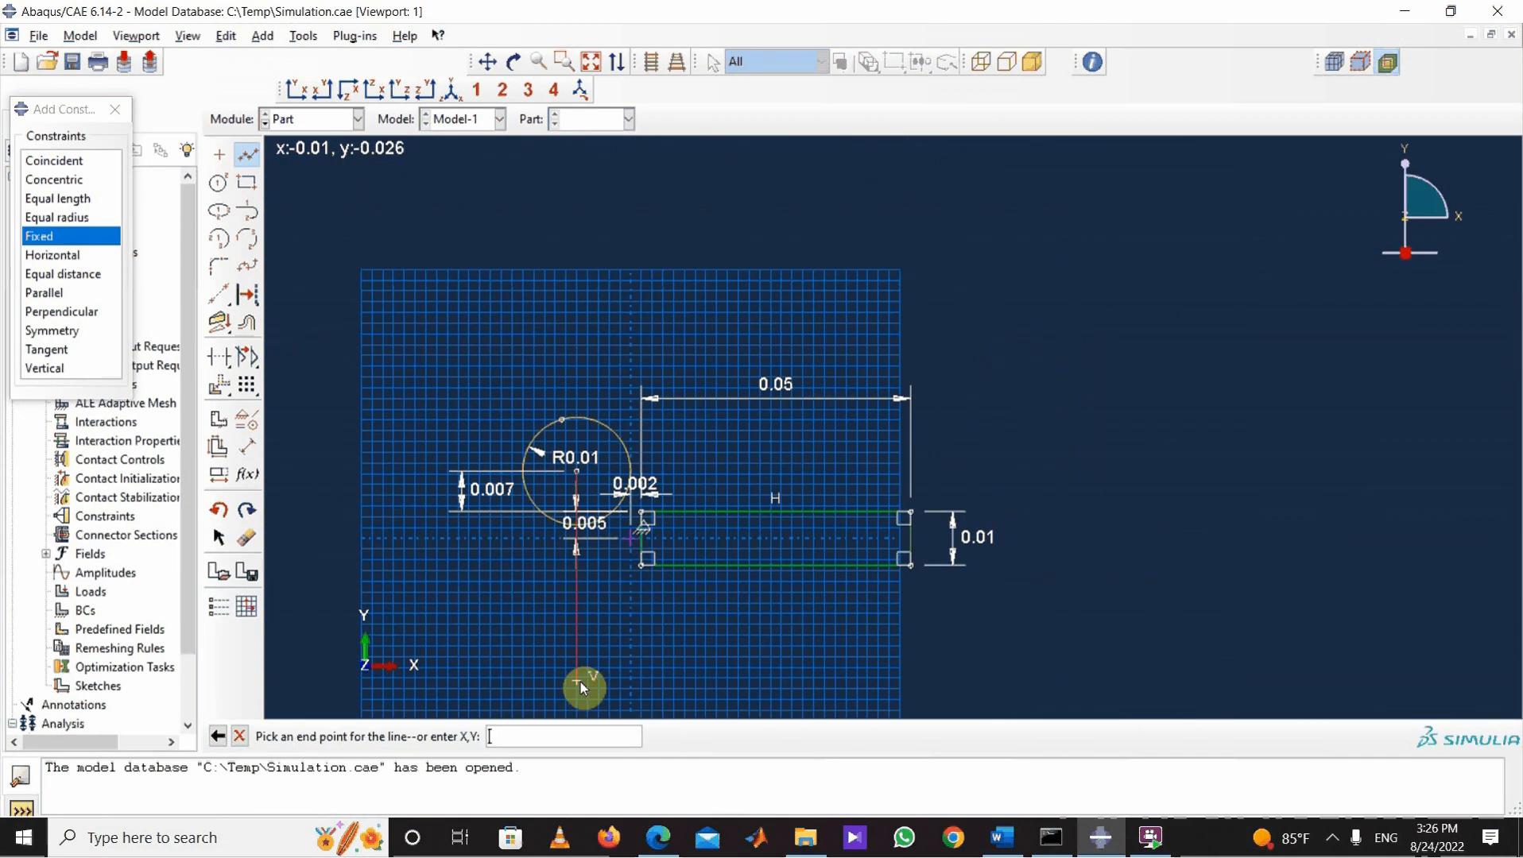
left_click(579, 638)
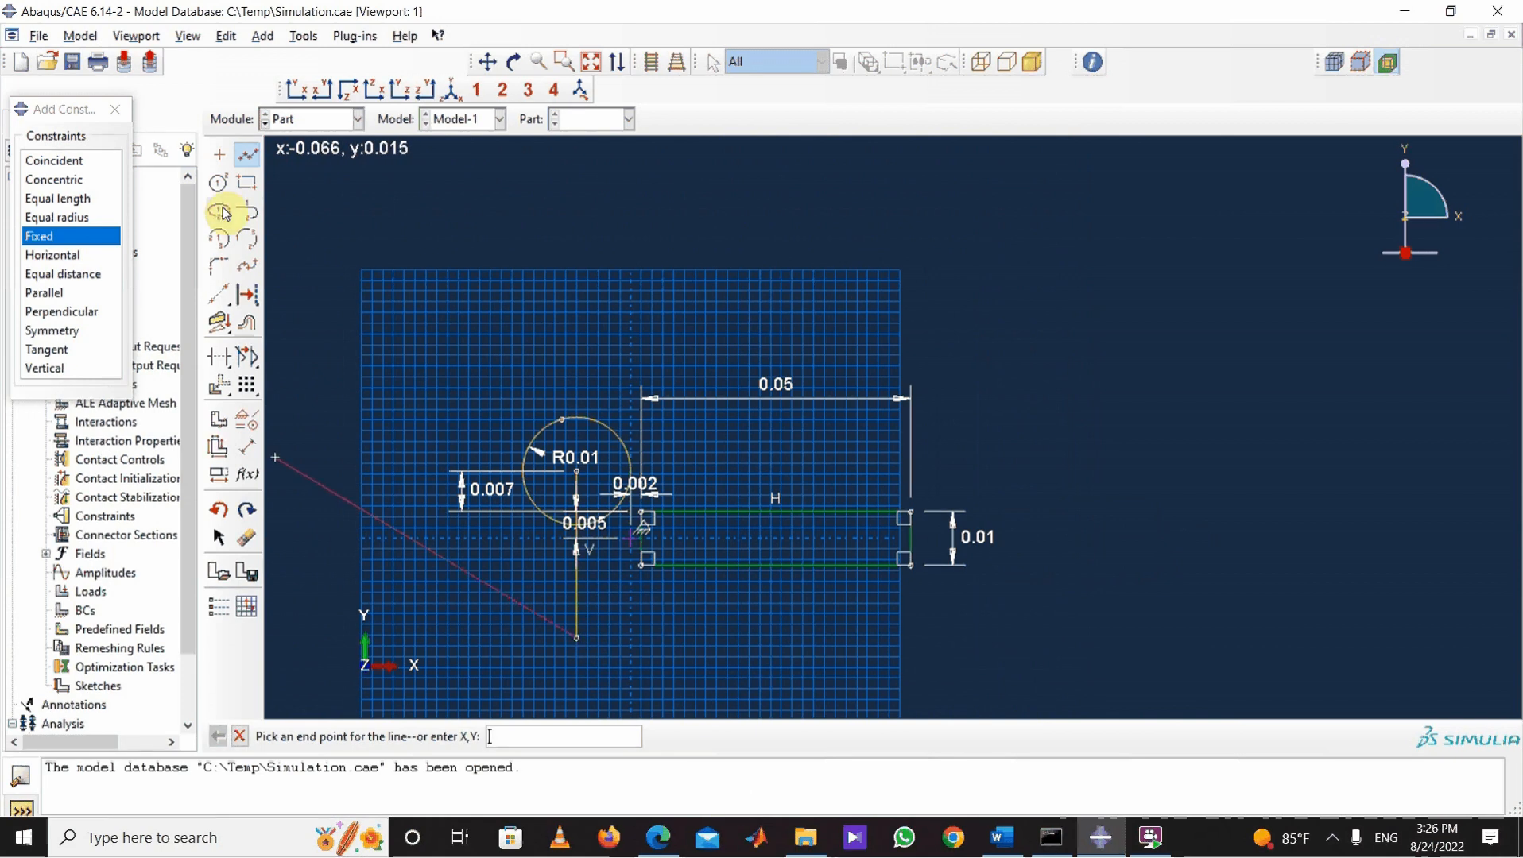
Step: Sketch a second circle centred on the vertical line's lower end, with a radius of about 0.014
left_click(217, 190)
left_click(577, 638)
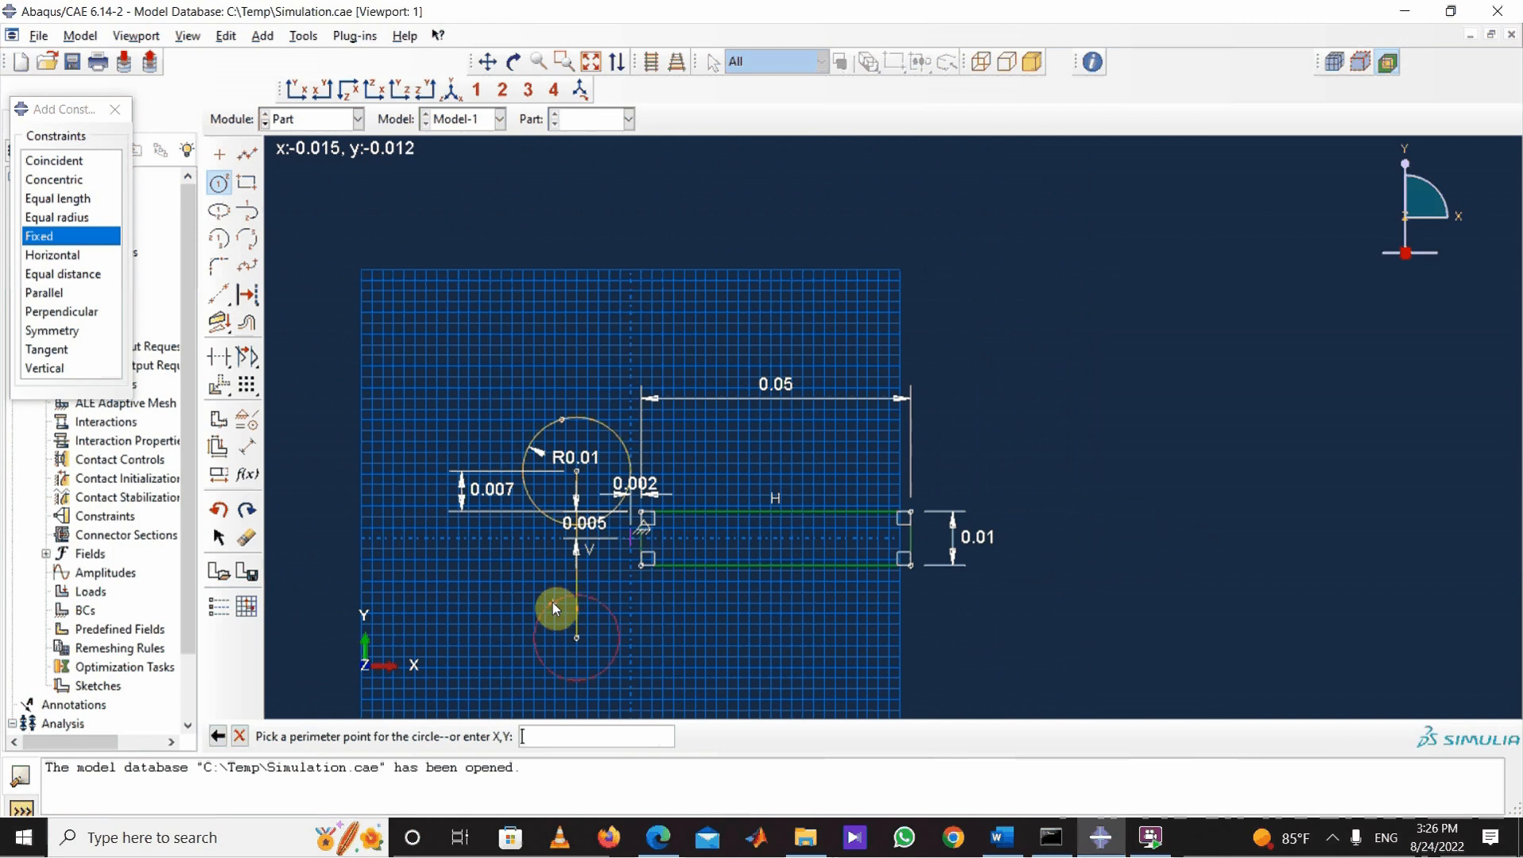
left_click(528, 578)
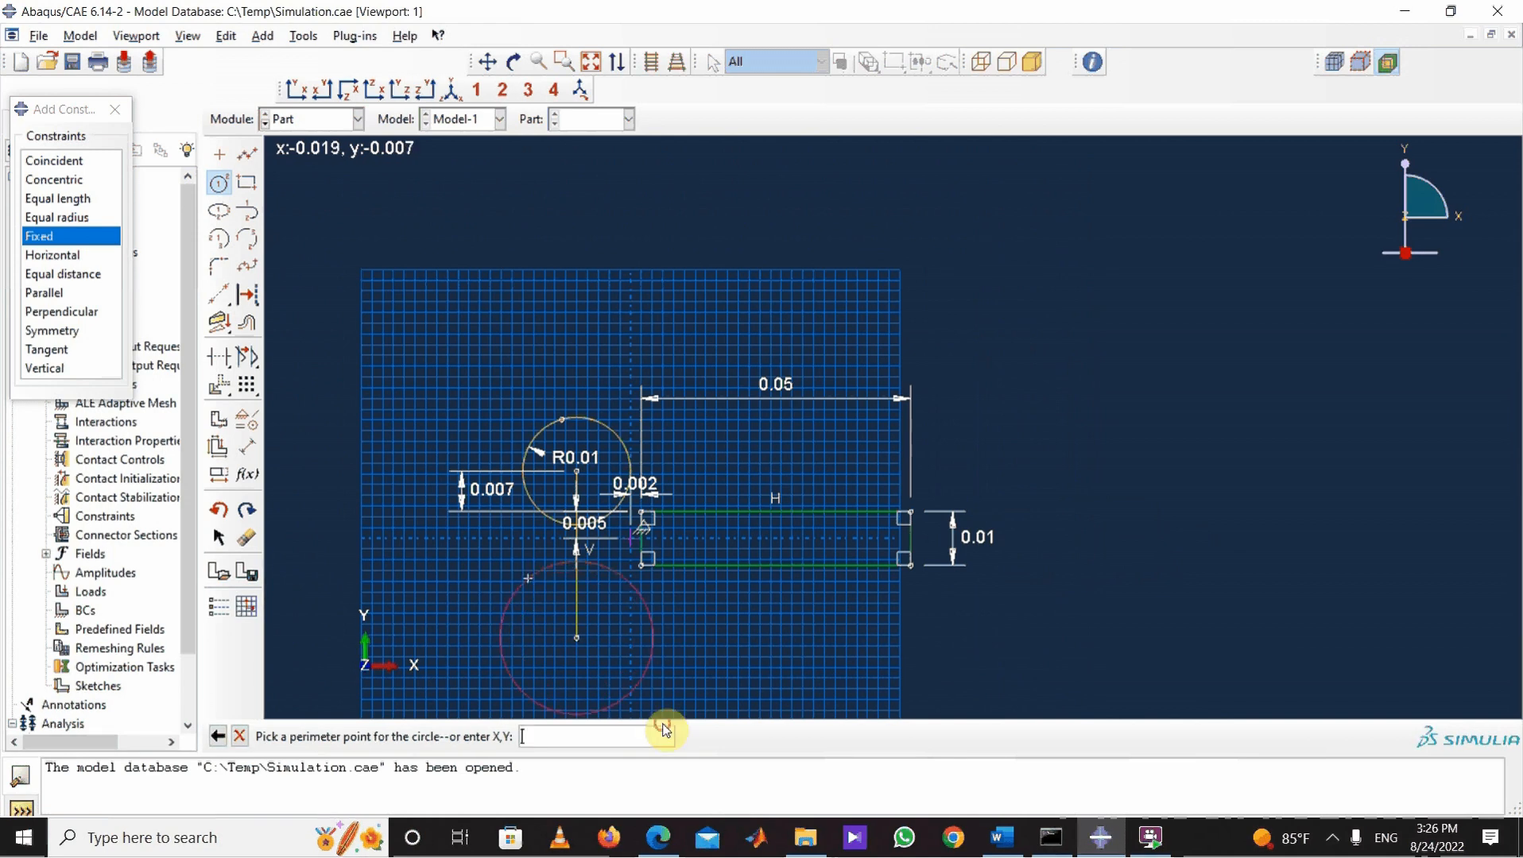
Step: Add a radius dimension to the lower circle and set it to 0.015
left_click(247, 446)
left_click(655, 636)
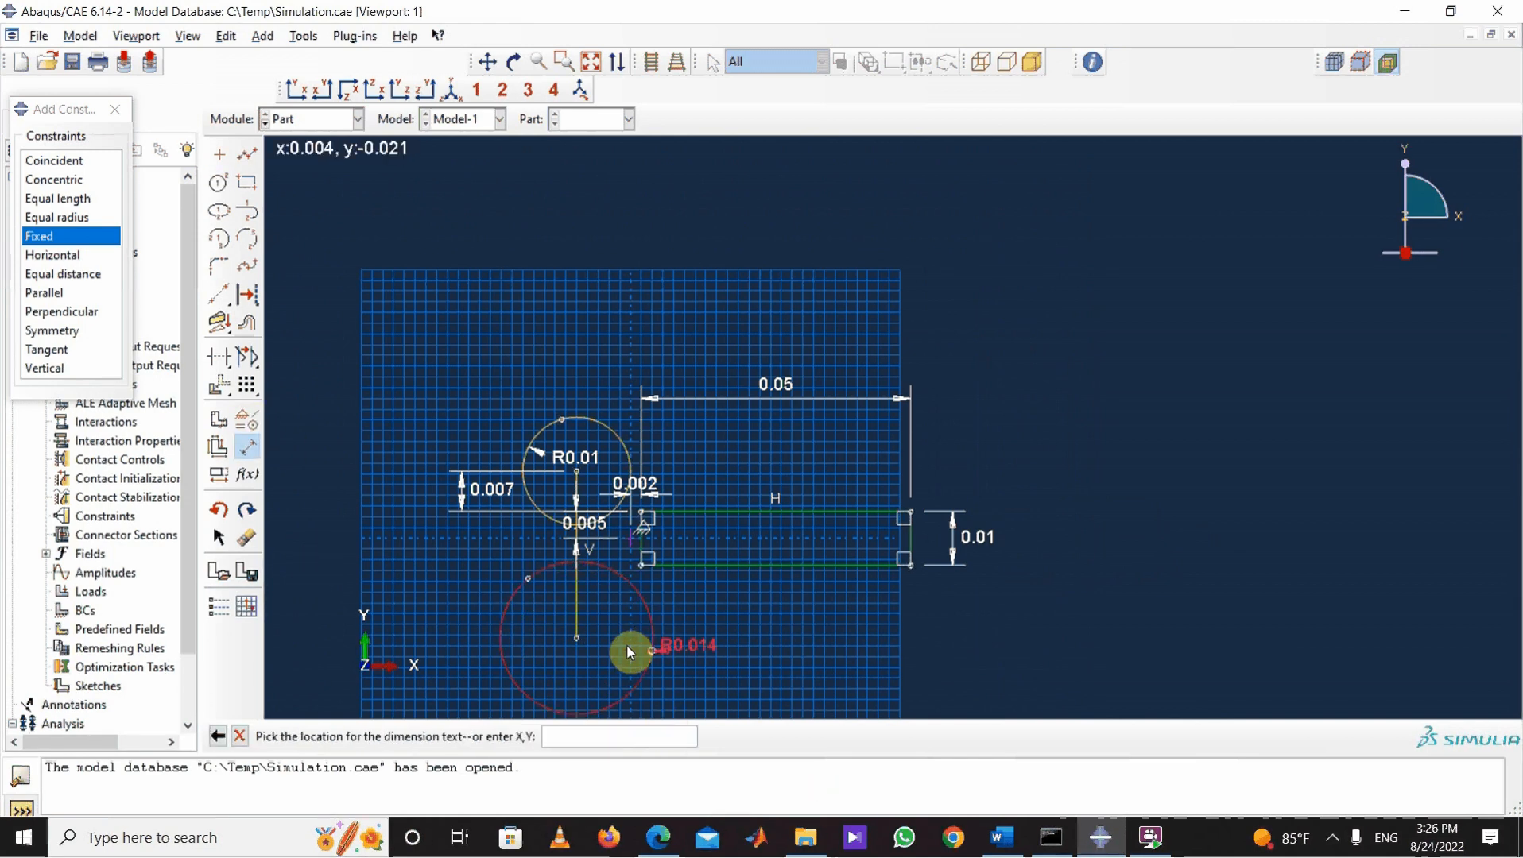
left_click(712, 666)
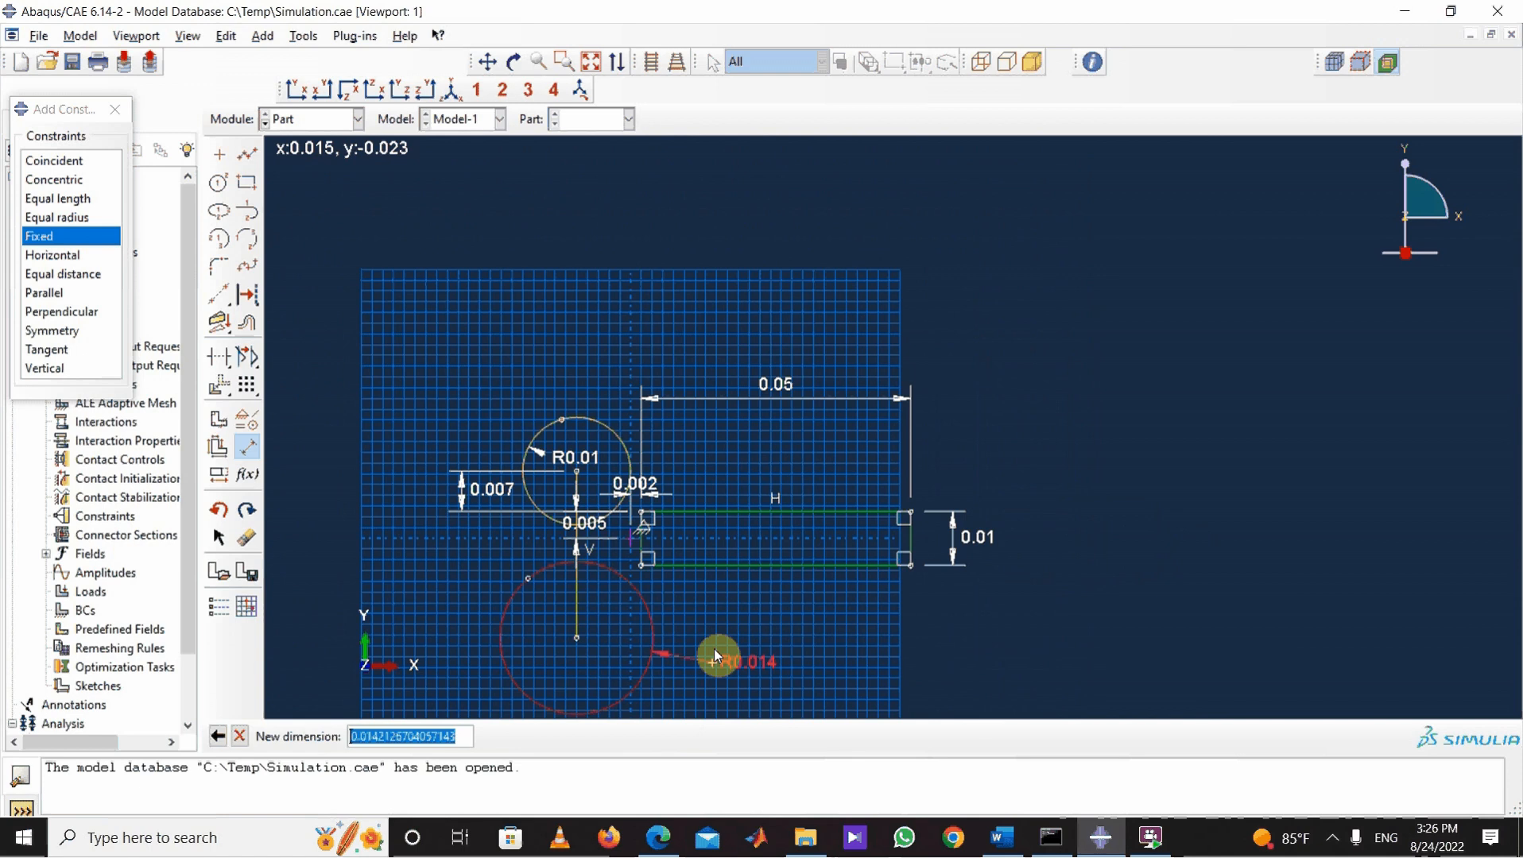
type("0.015")
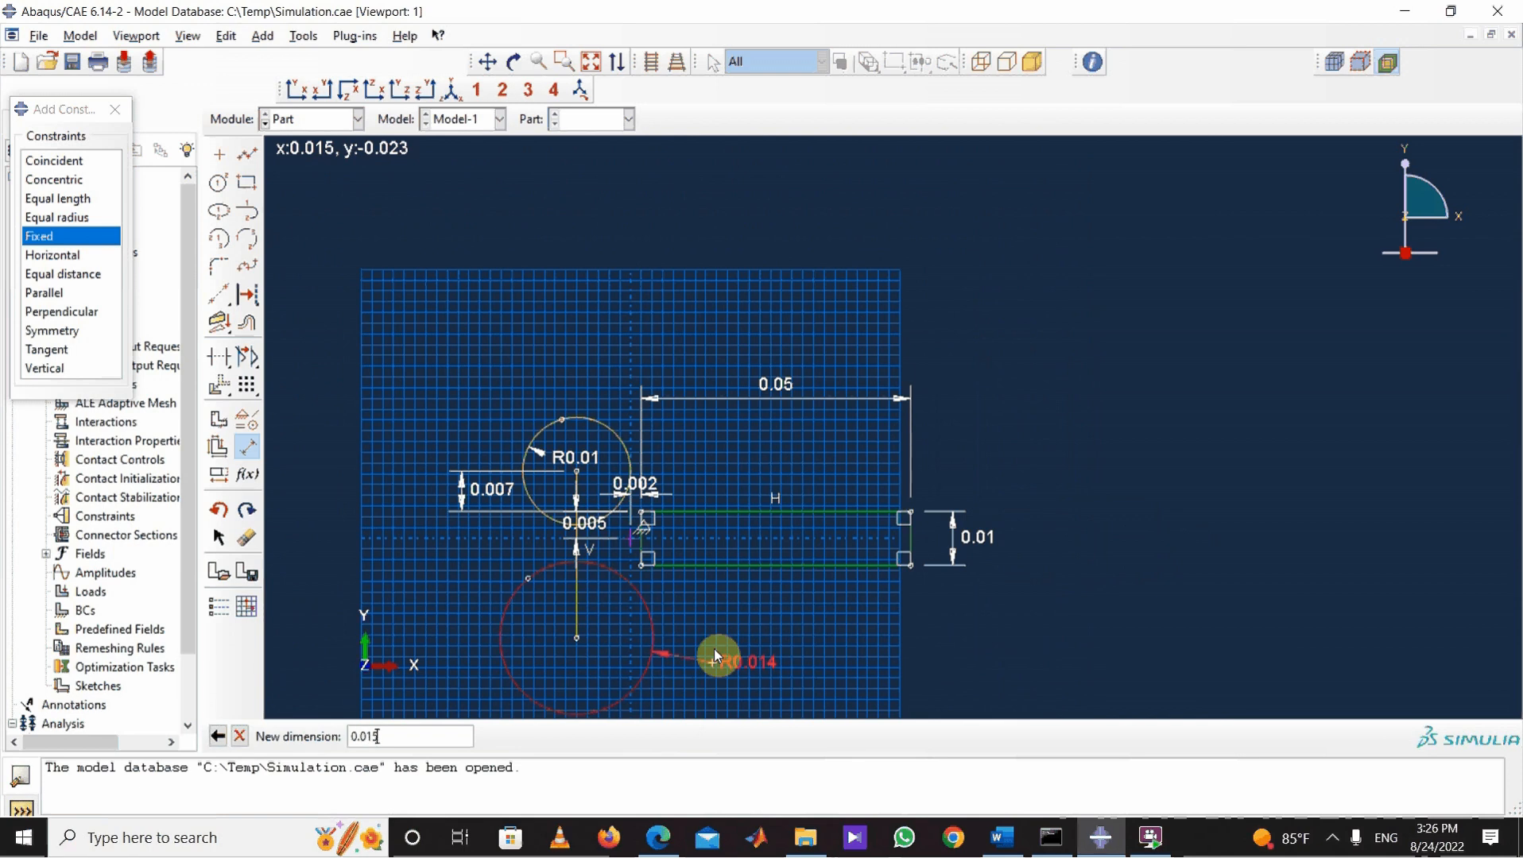
key("Return")
scroll(592, 567, "up", 2)
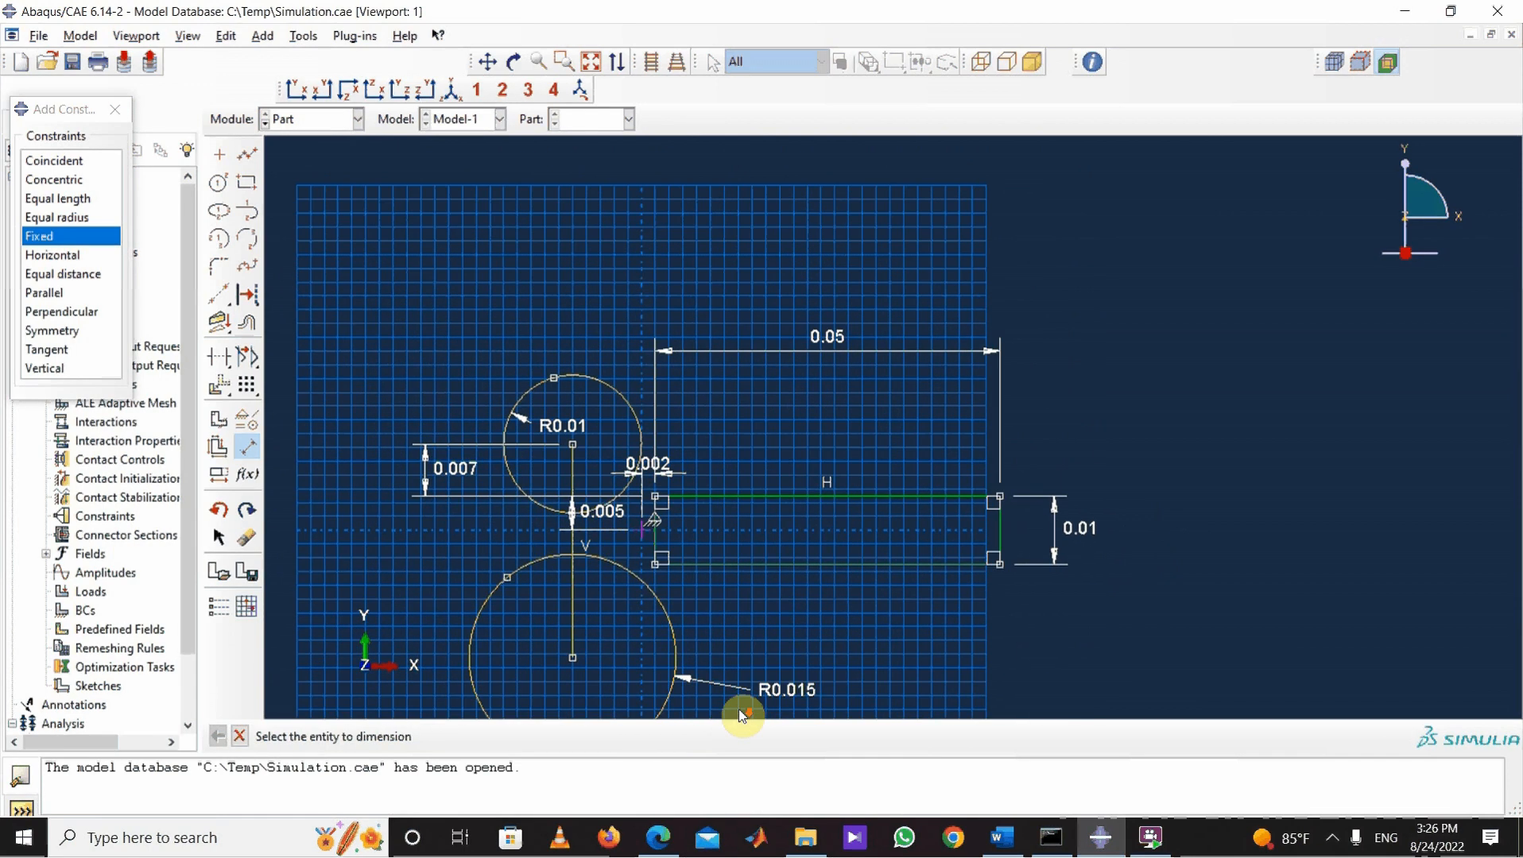
left_click(570, 543)
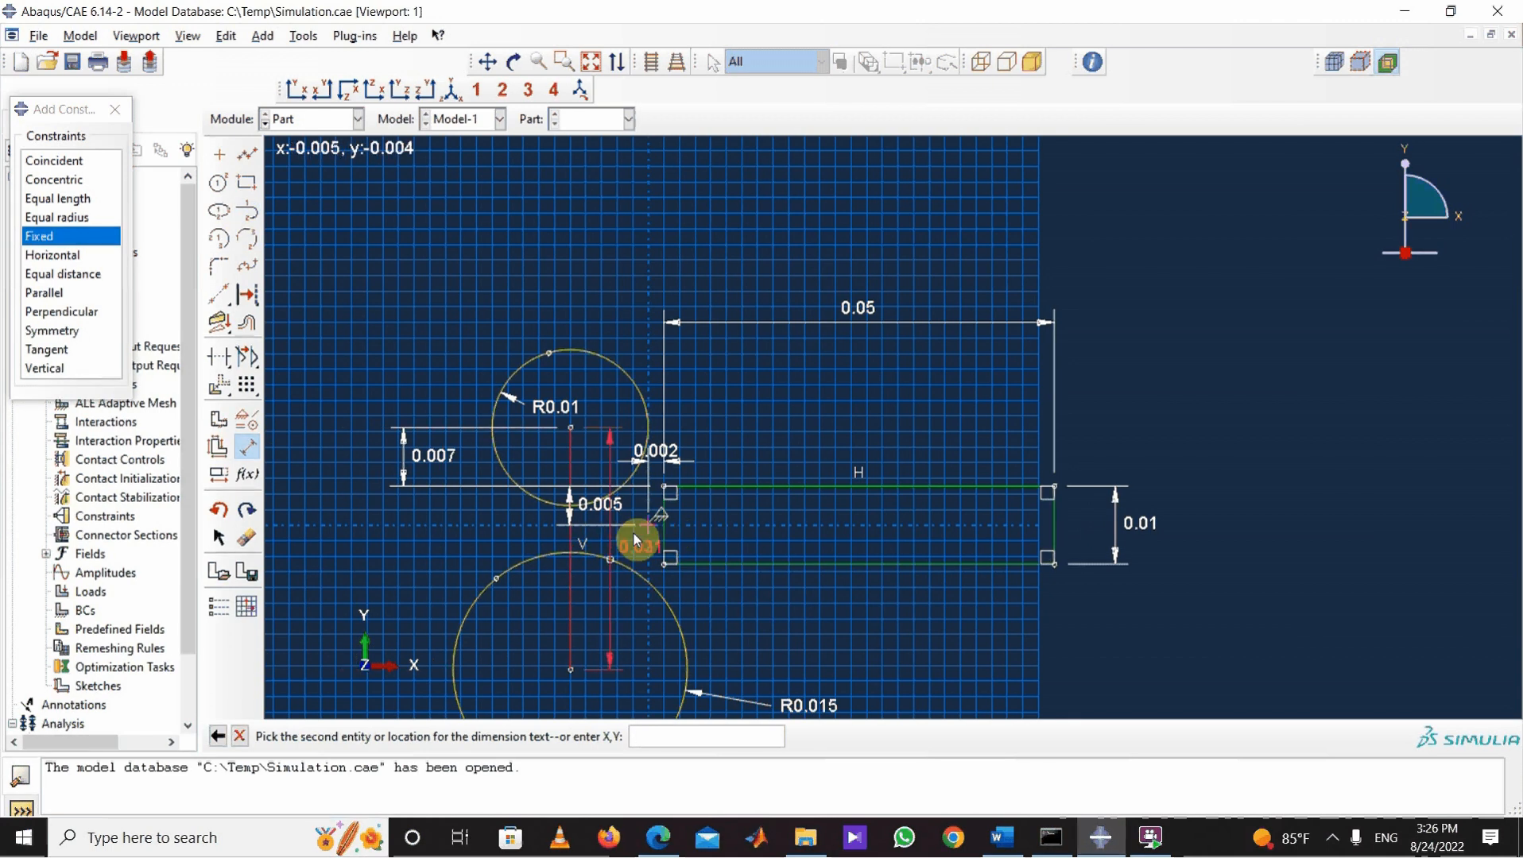
left_click(666, 535)
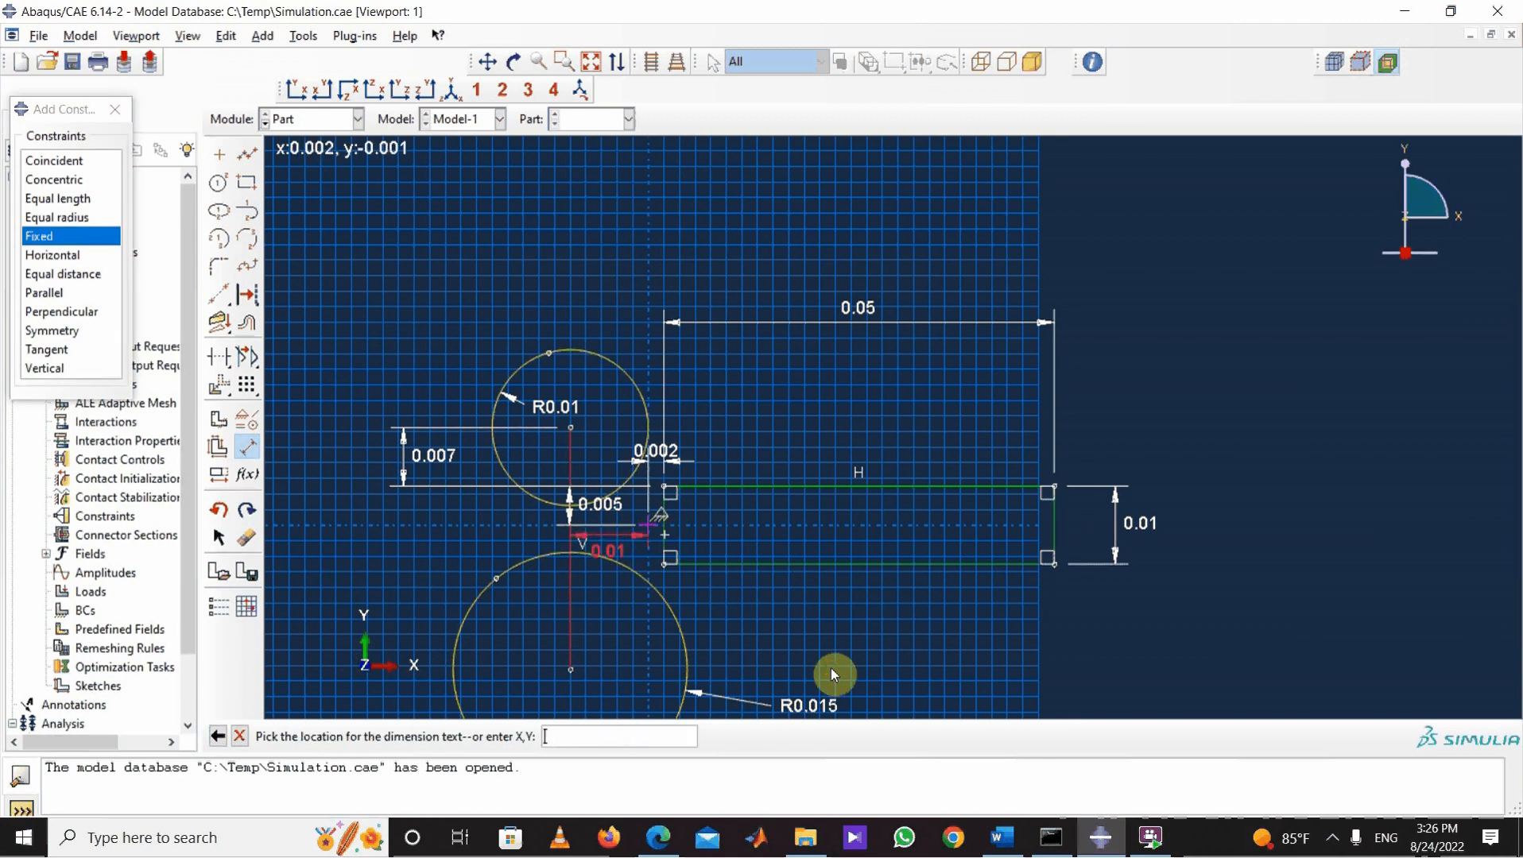
left_click(248, 451)
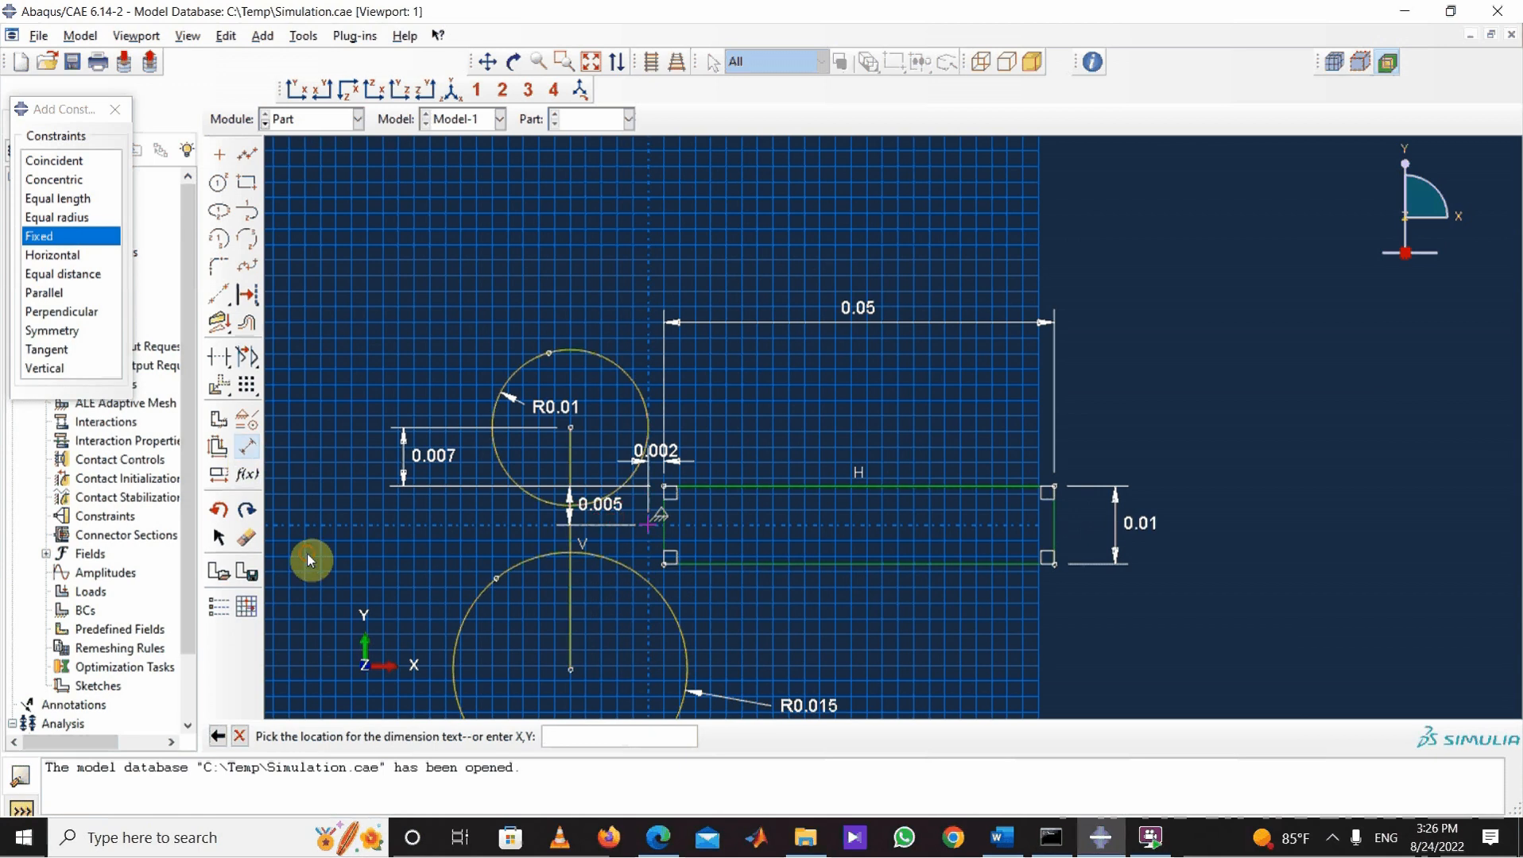
Step: Dimension the horizontal distance between the rectangle's left edge and the vertical line joining the circle centres, setting it to 0.01
left_click(252, 448)
left_click(663, 546)
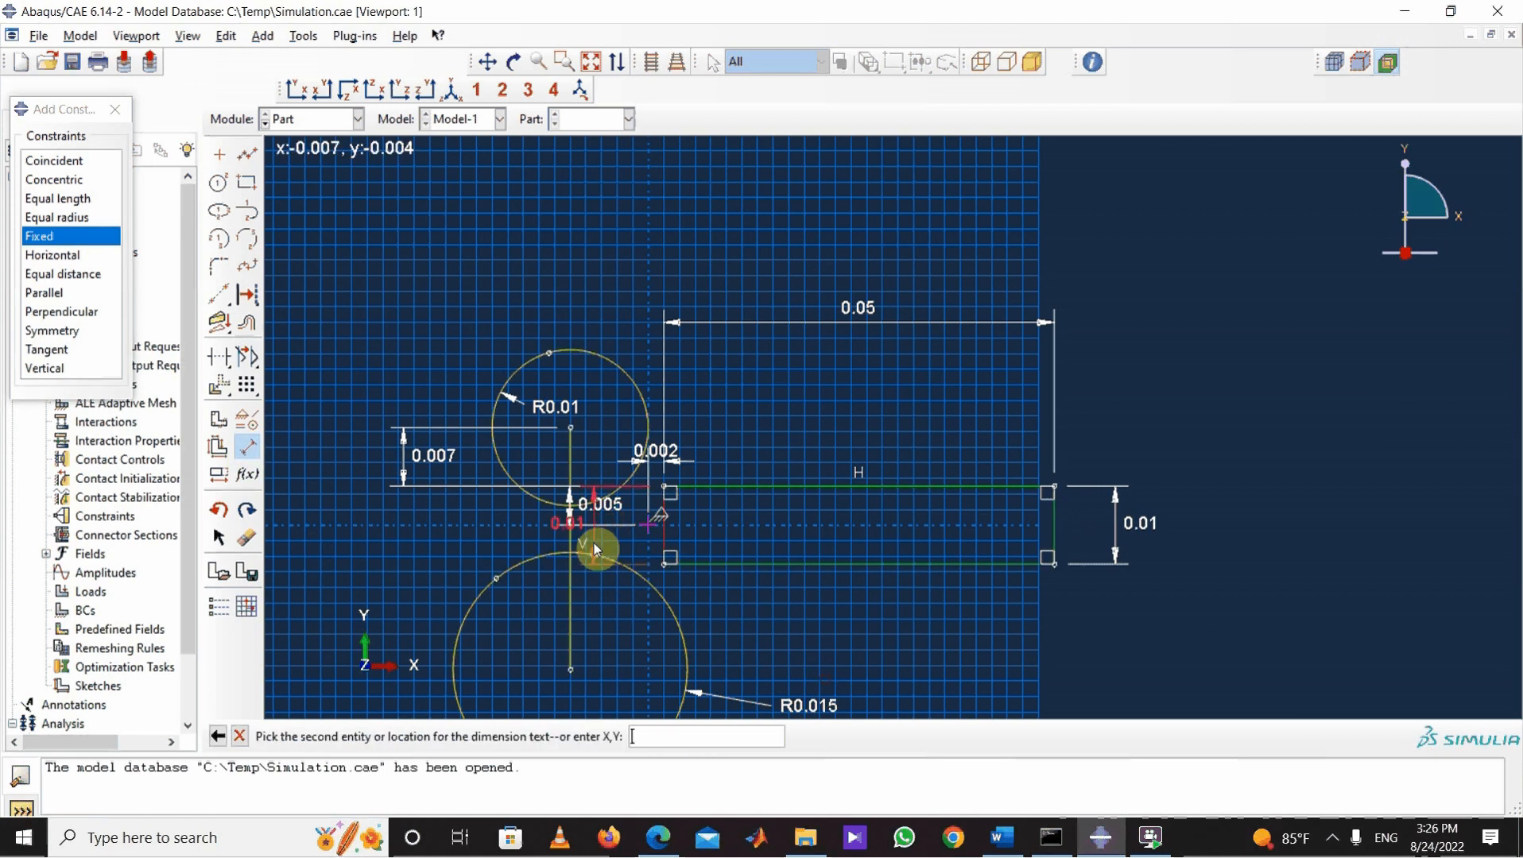
left_click(577, 542)
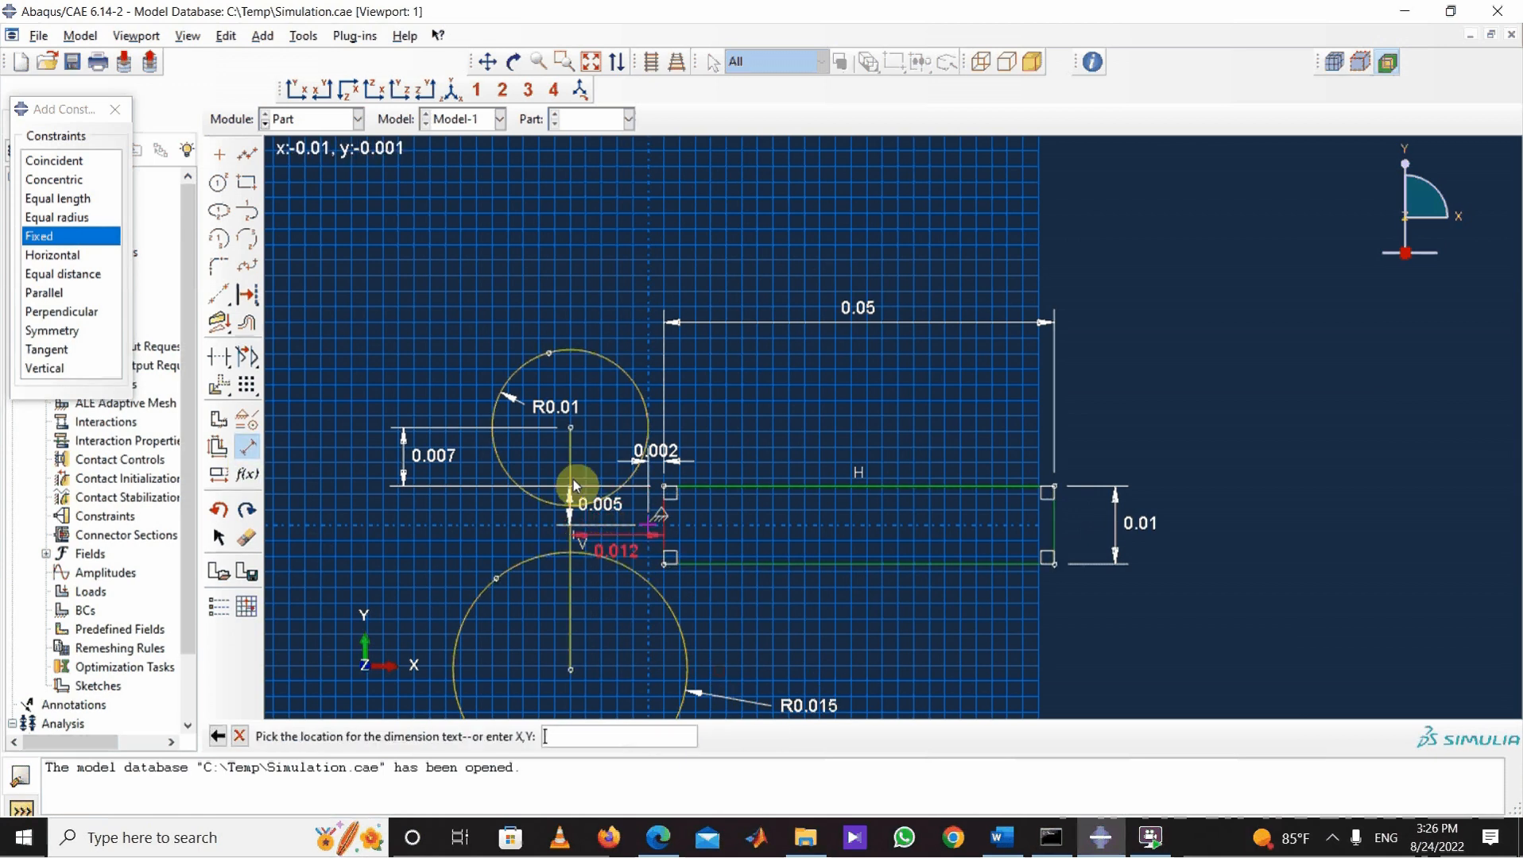
left_click(559, 323)
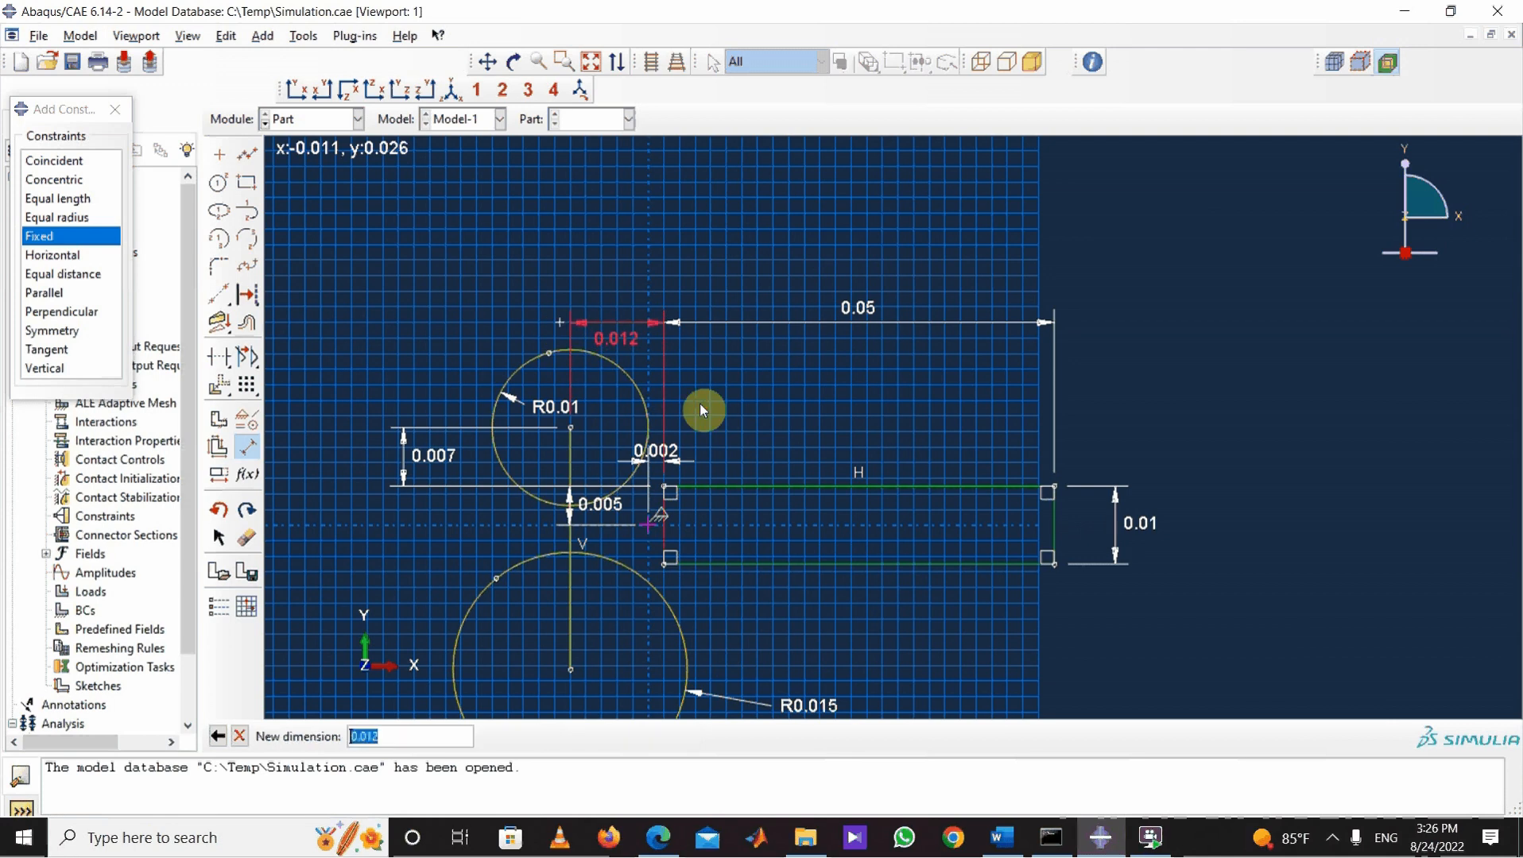
type("0.01")
key("Return")
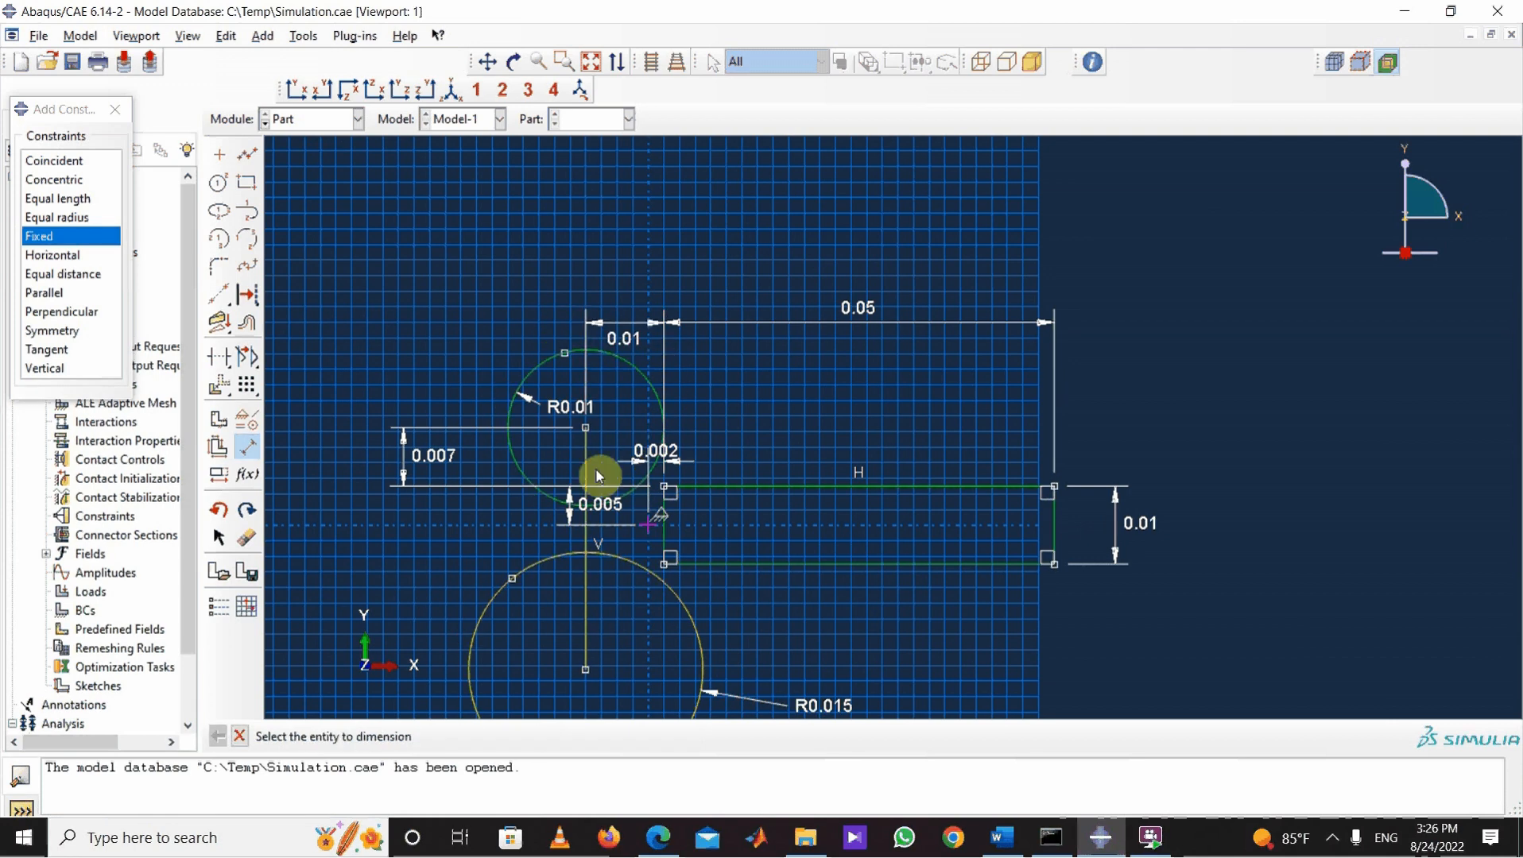
Step: Dimension the vertical distance from the rectangle's bottom edge to the lower circle's centre and set it to 0.0125
scroll(534, 479, "down", 4)
scroll(670, 608, "up", 5)
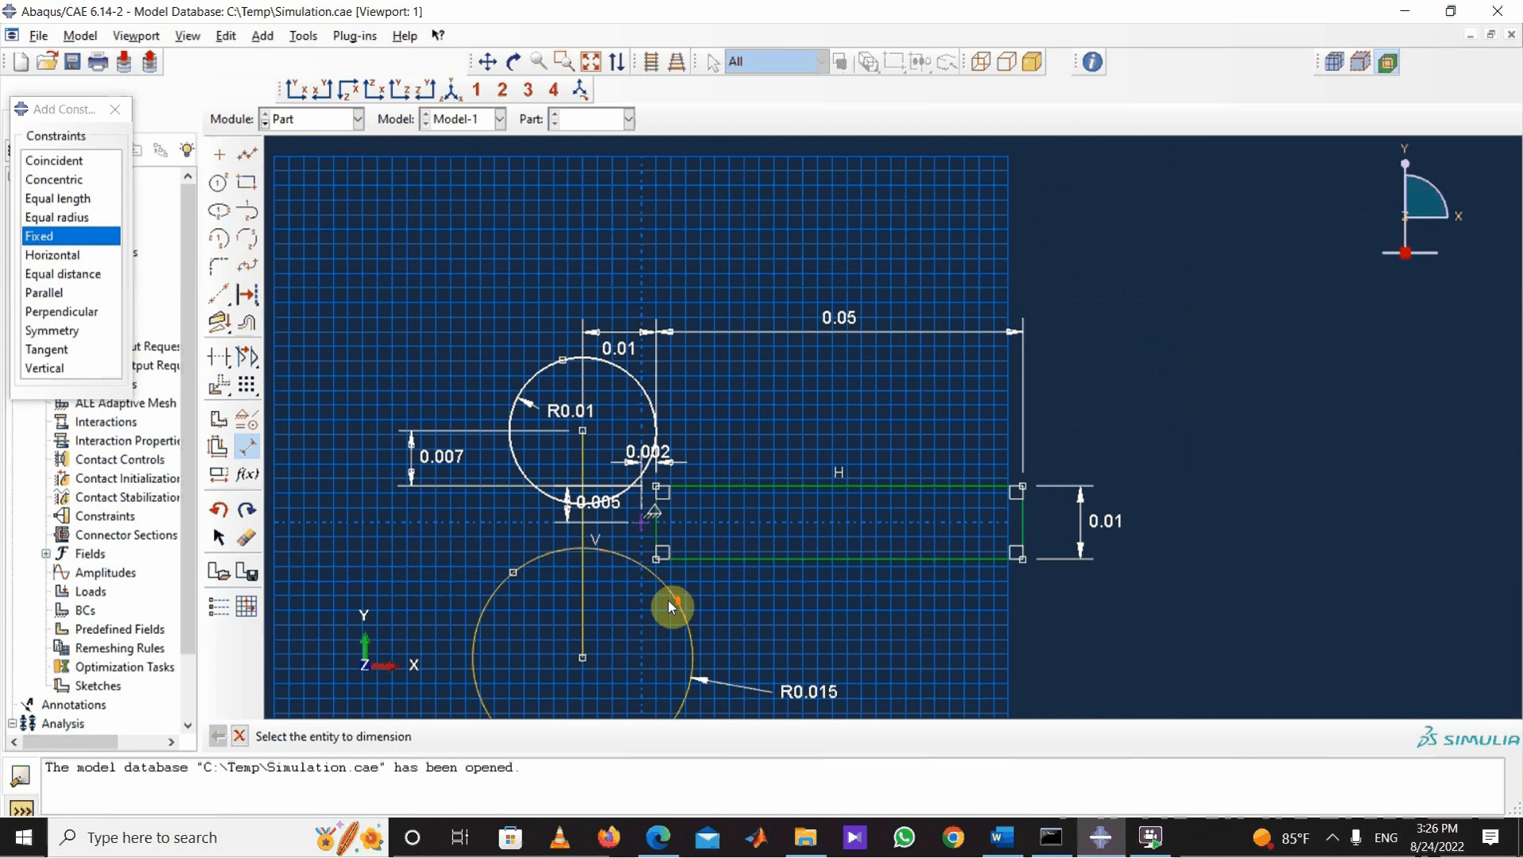
scroll(670, 605, "up", 1)
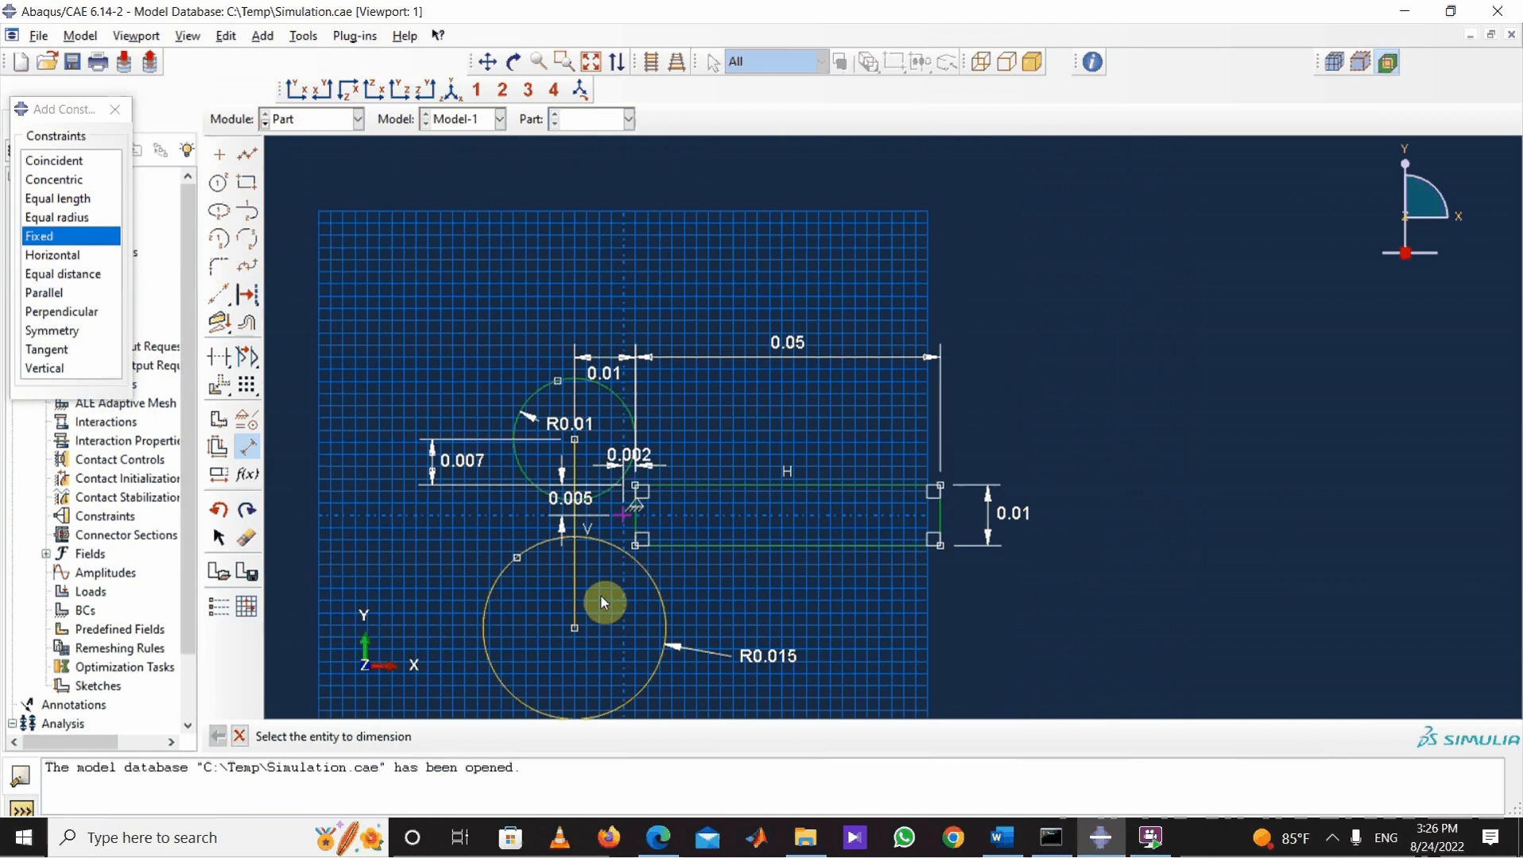
left_click(652, 547)
left_click(576, 629)
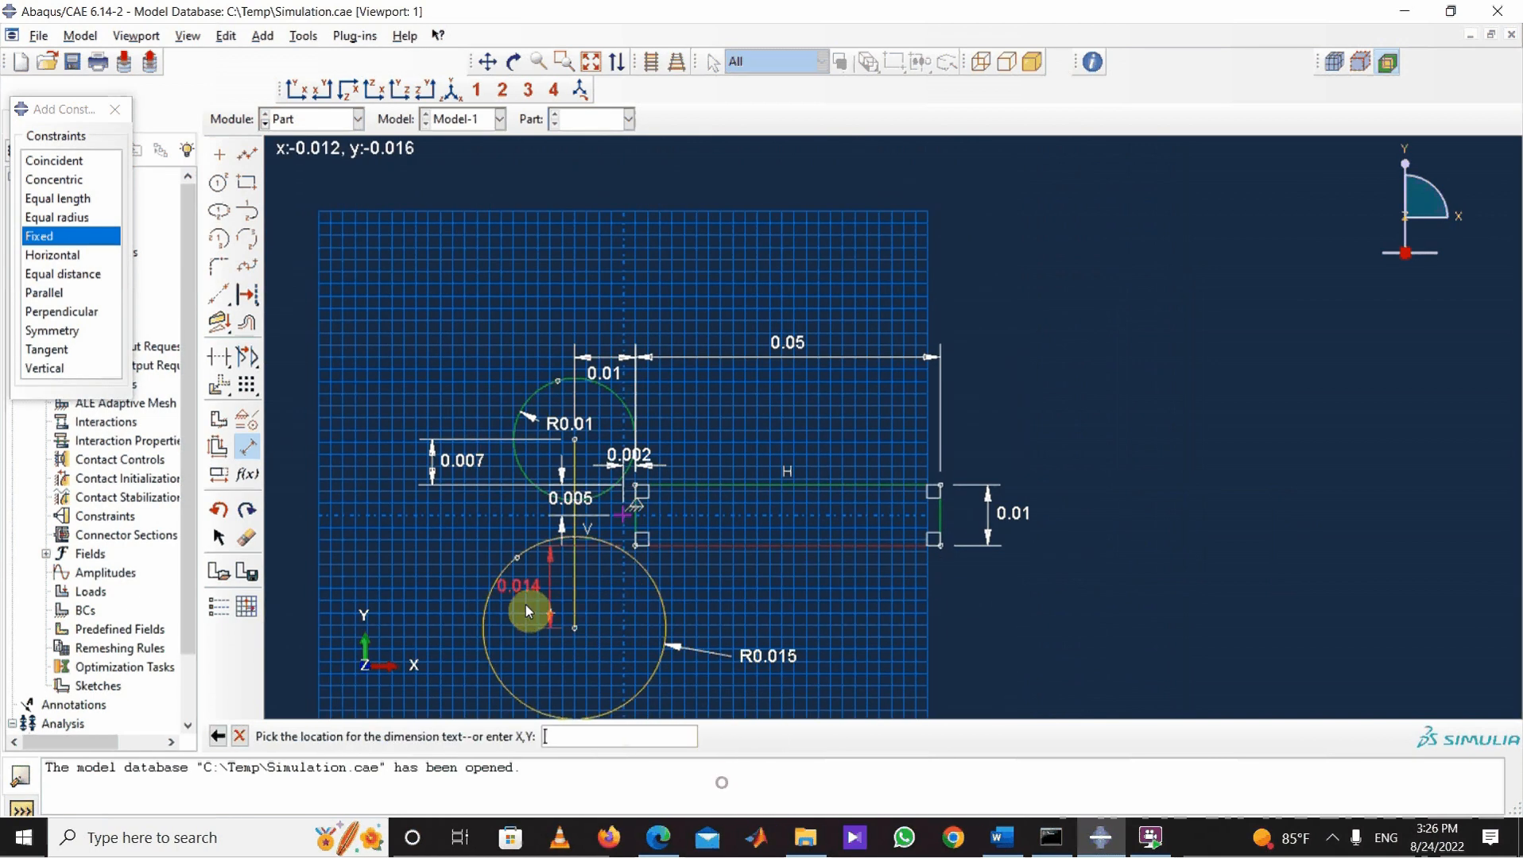
left_click(435, 610)
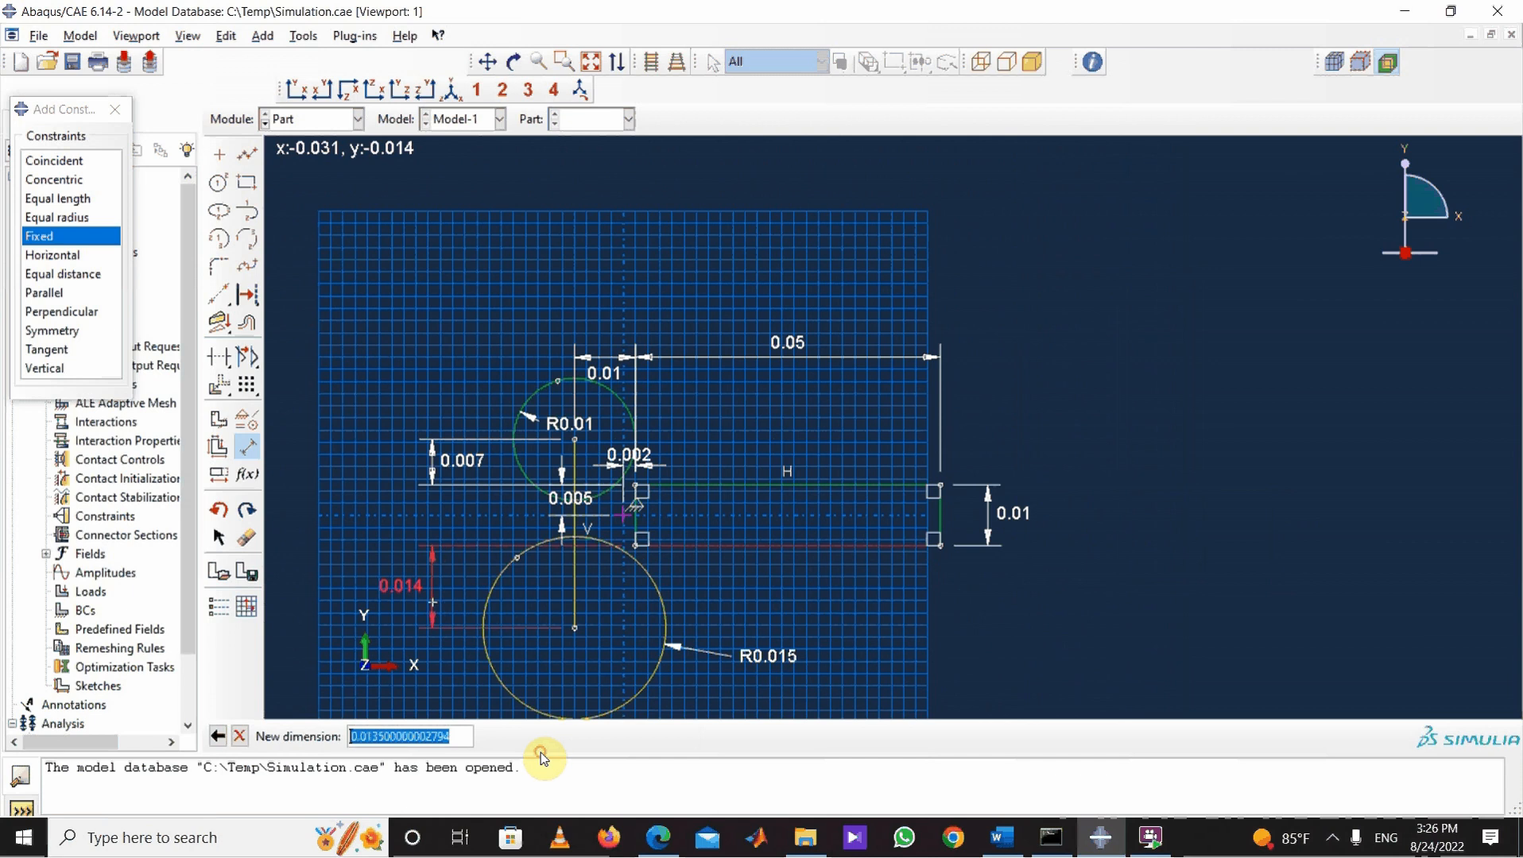
type("0.0125")
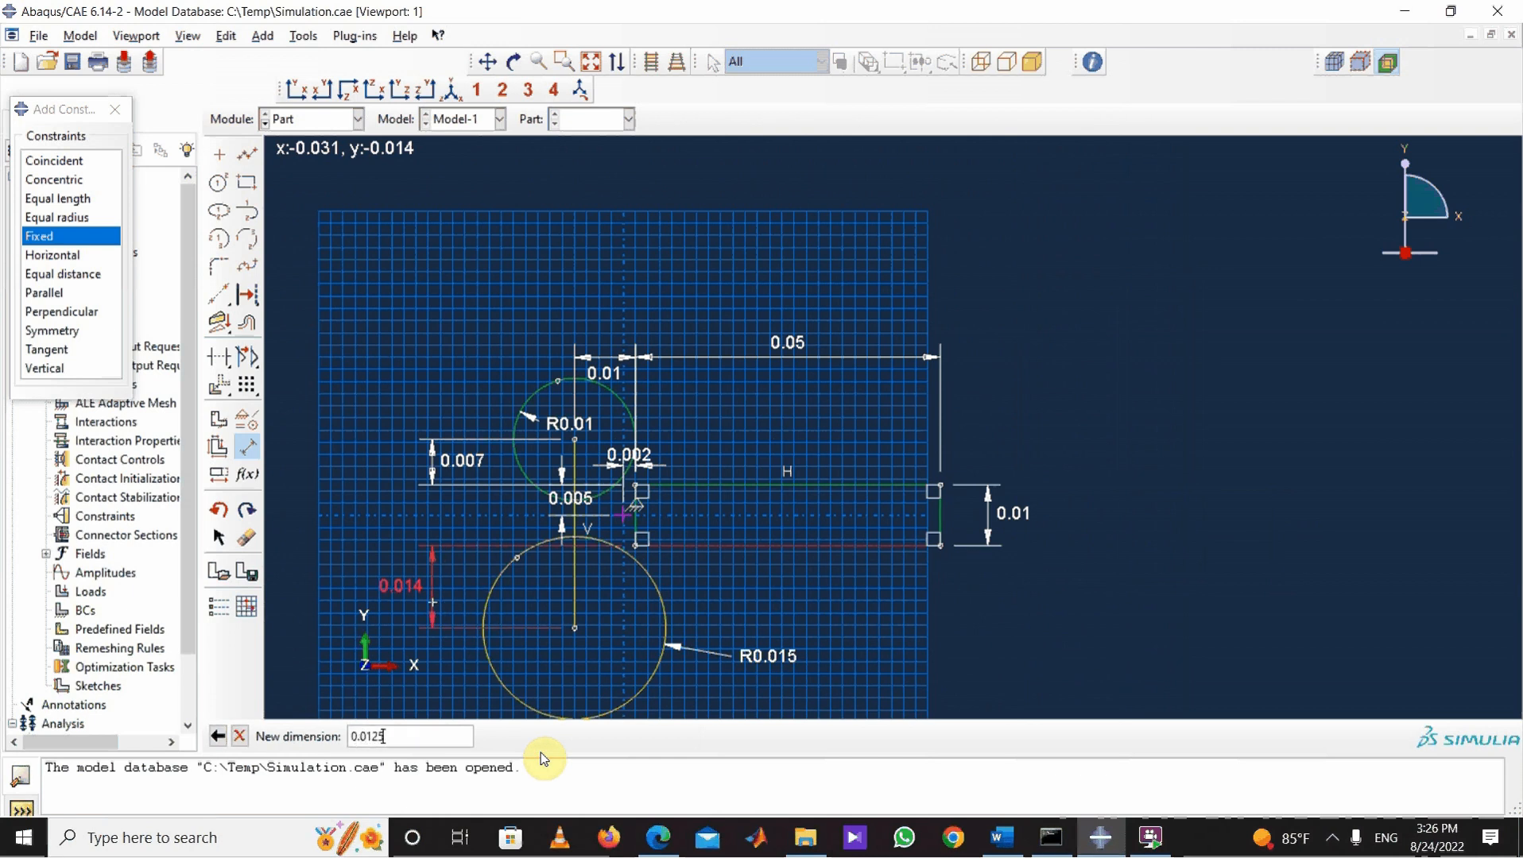
key("Return")
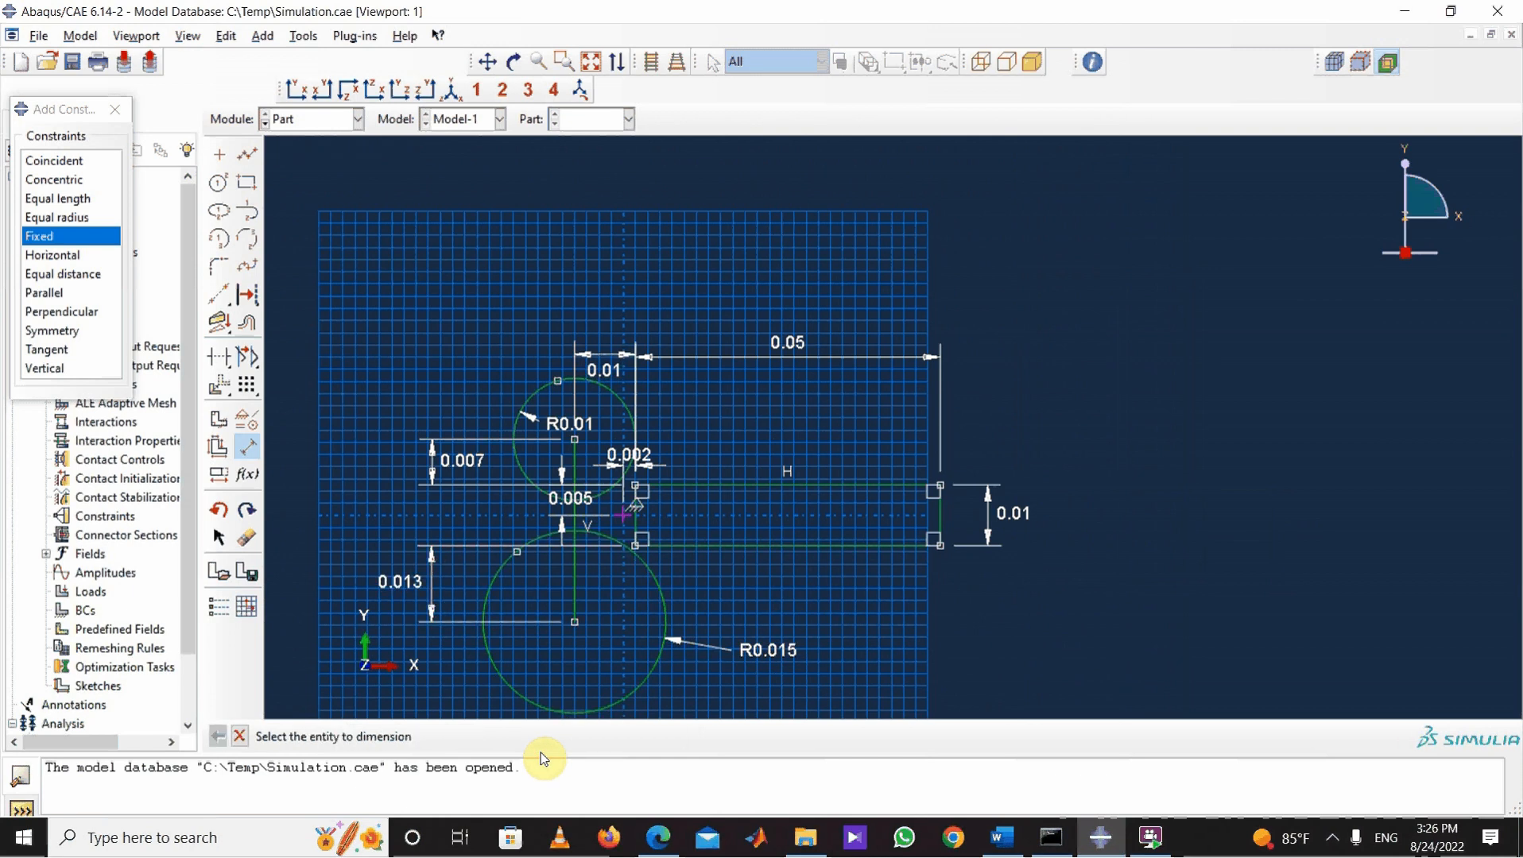
Step: Save the plate and roll sketch under the name Sketch-1
scroll(736, 500, "up", 1)
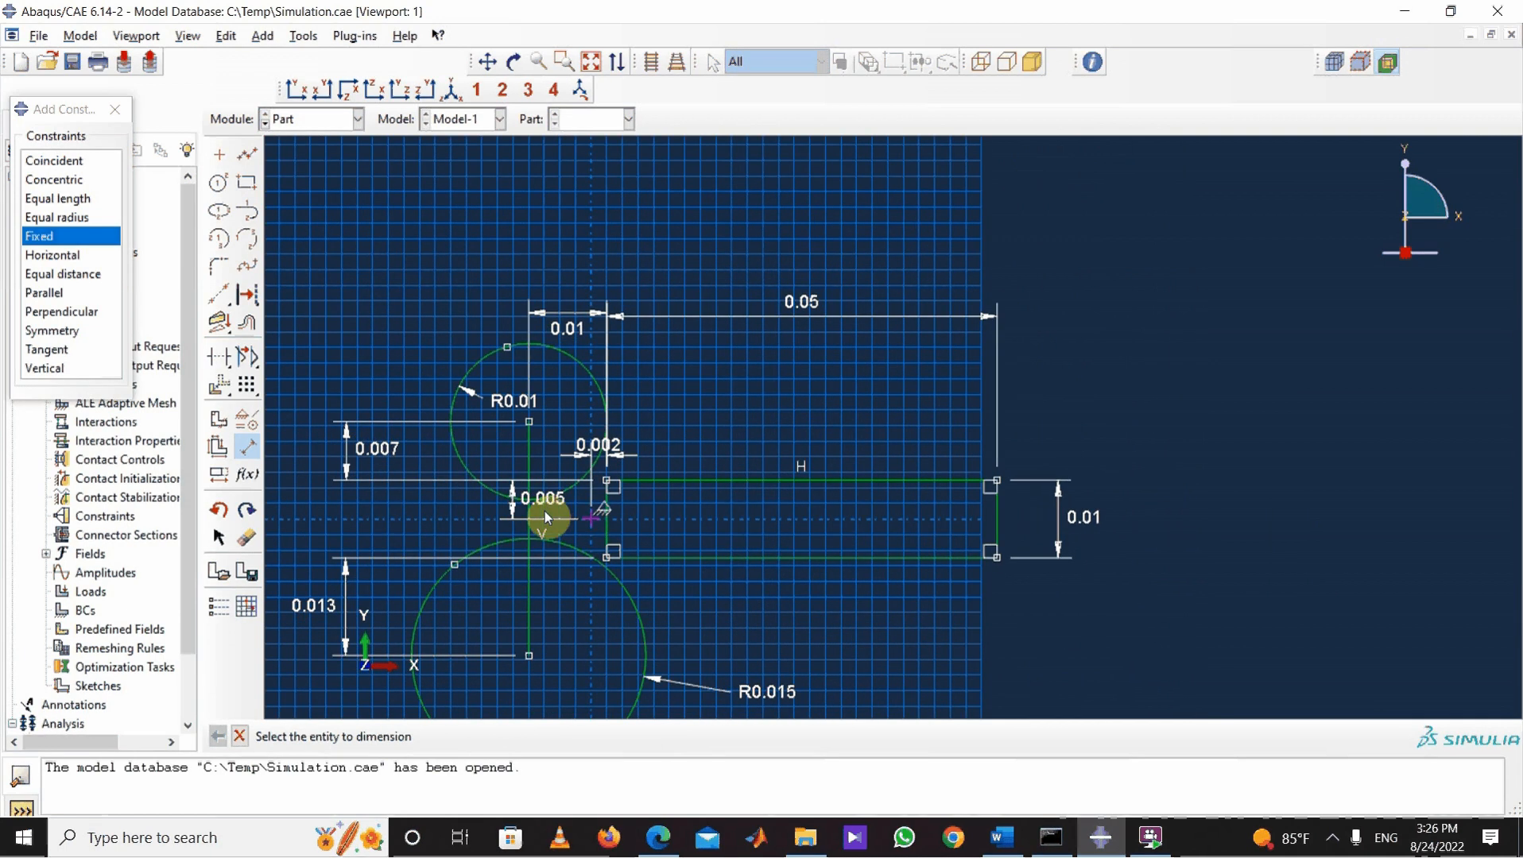
scroll(670, 416, "down", 2)
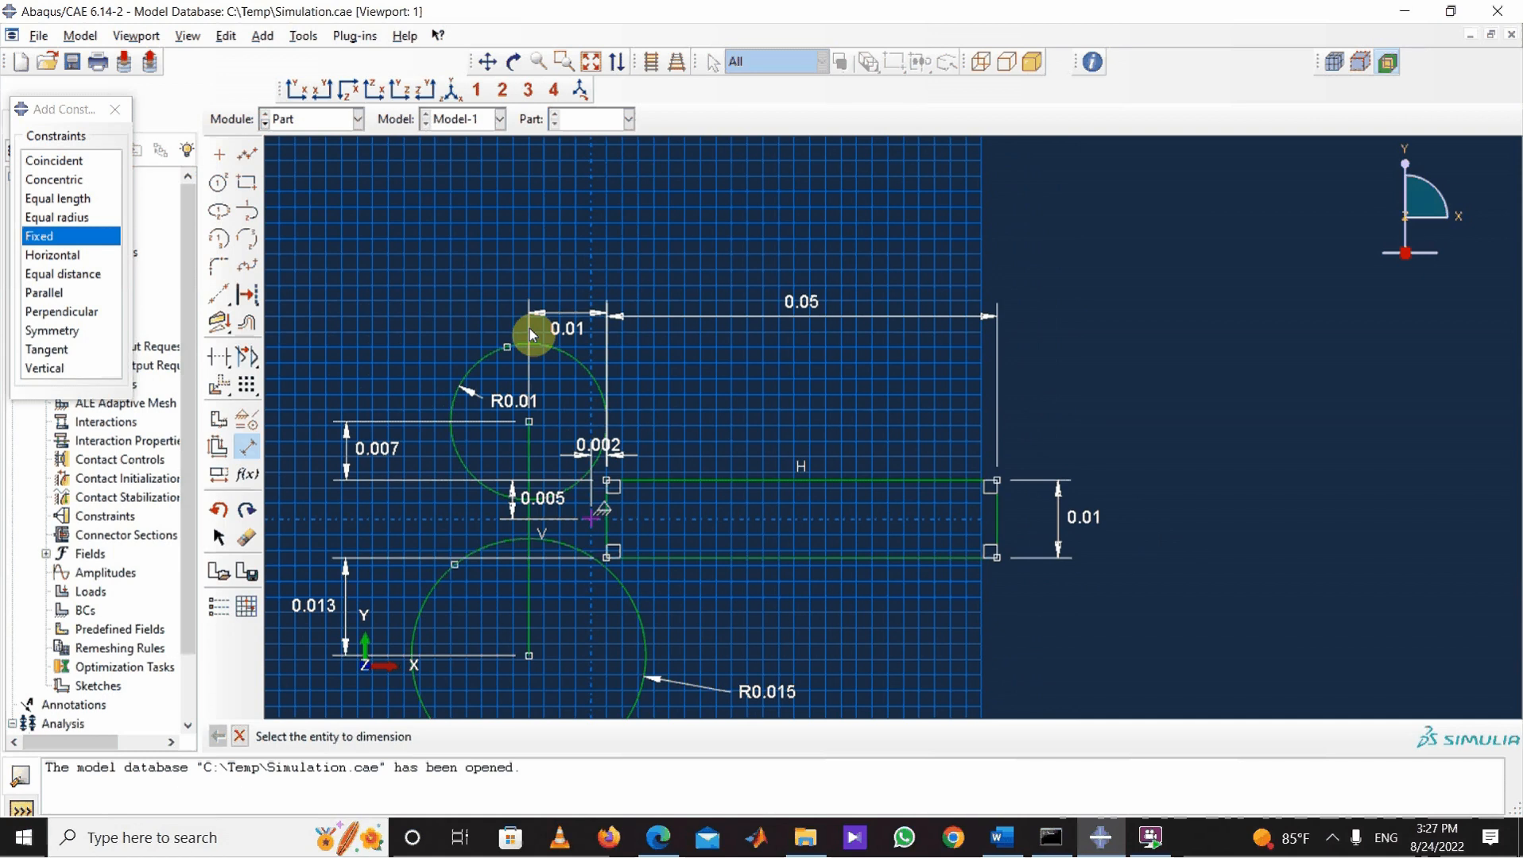
scroll(558, 364, "down", 1)
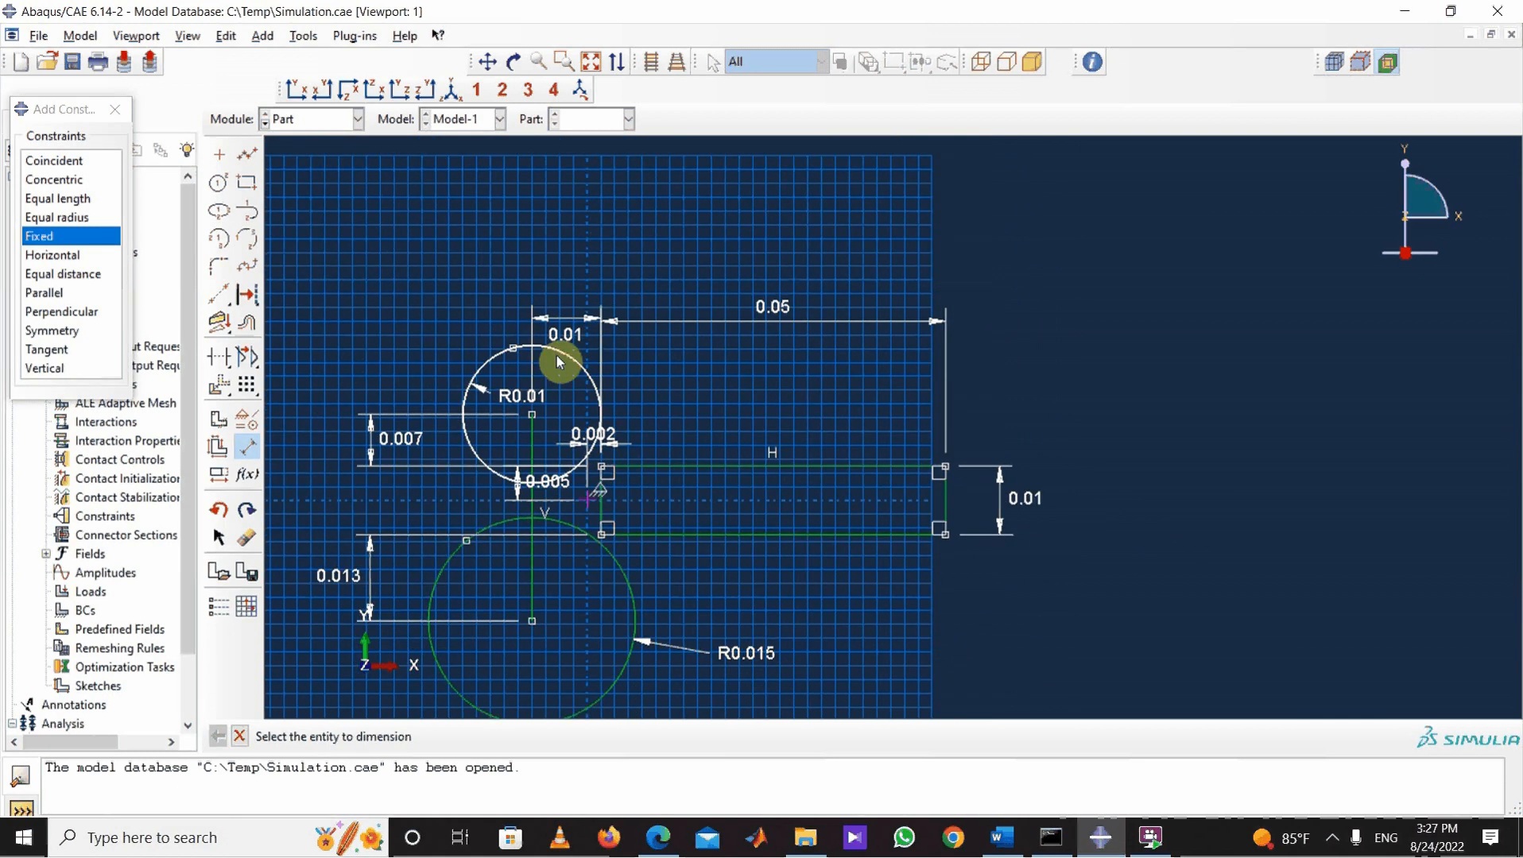
scroll(648, 384, "down", 2)
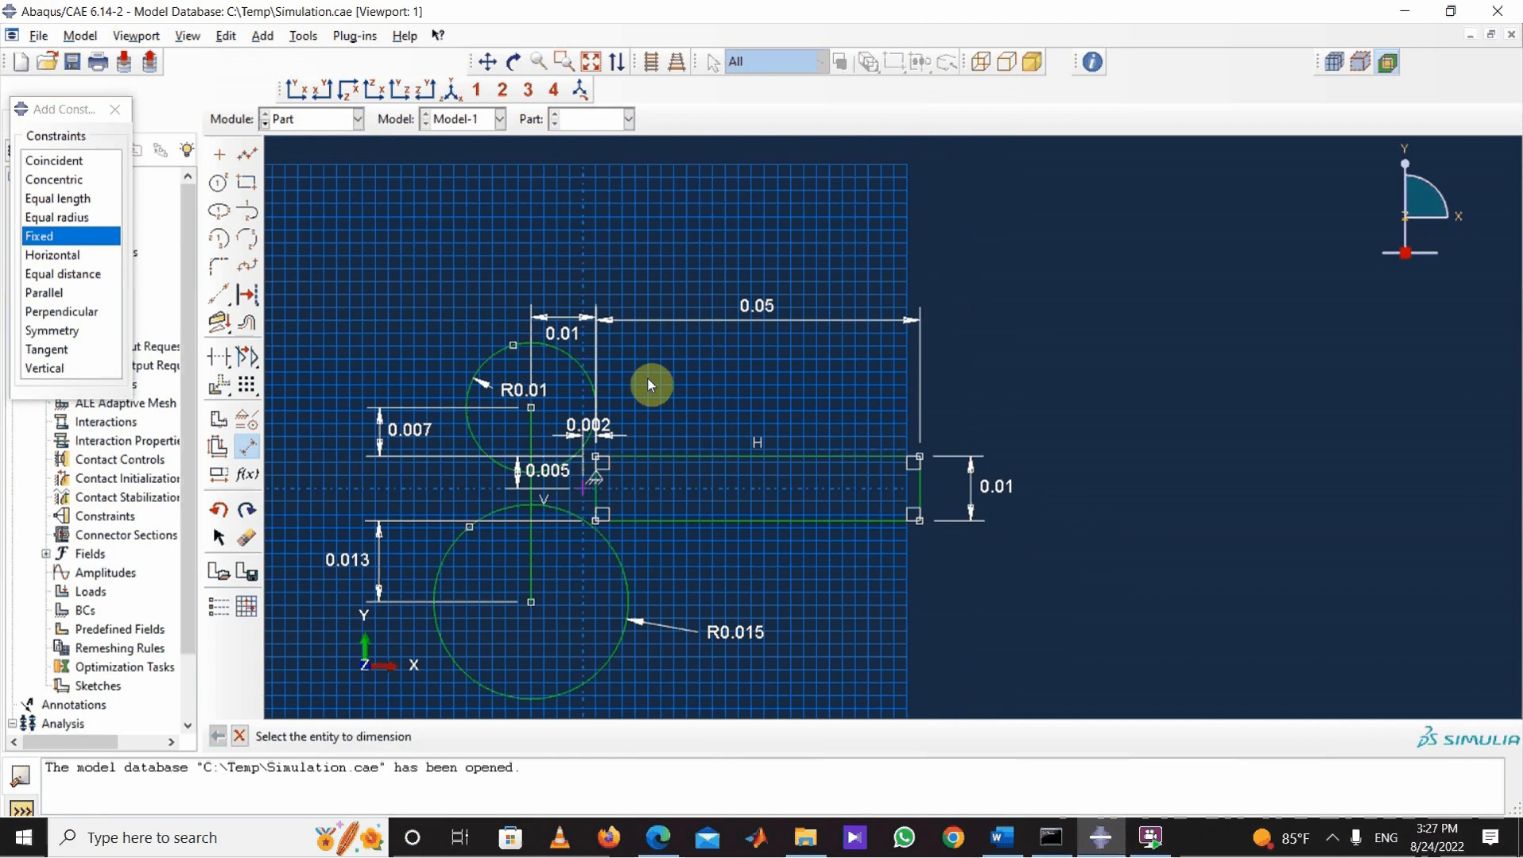
scroll(650, 385, "down", 1)
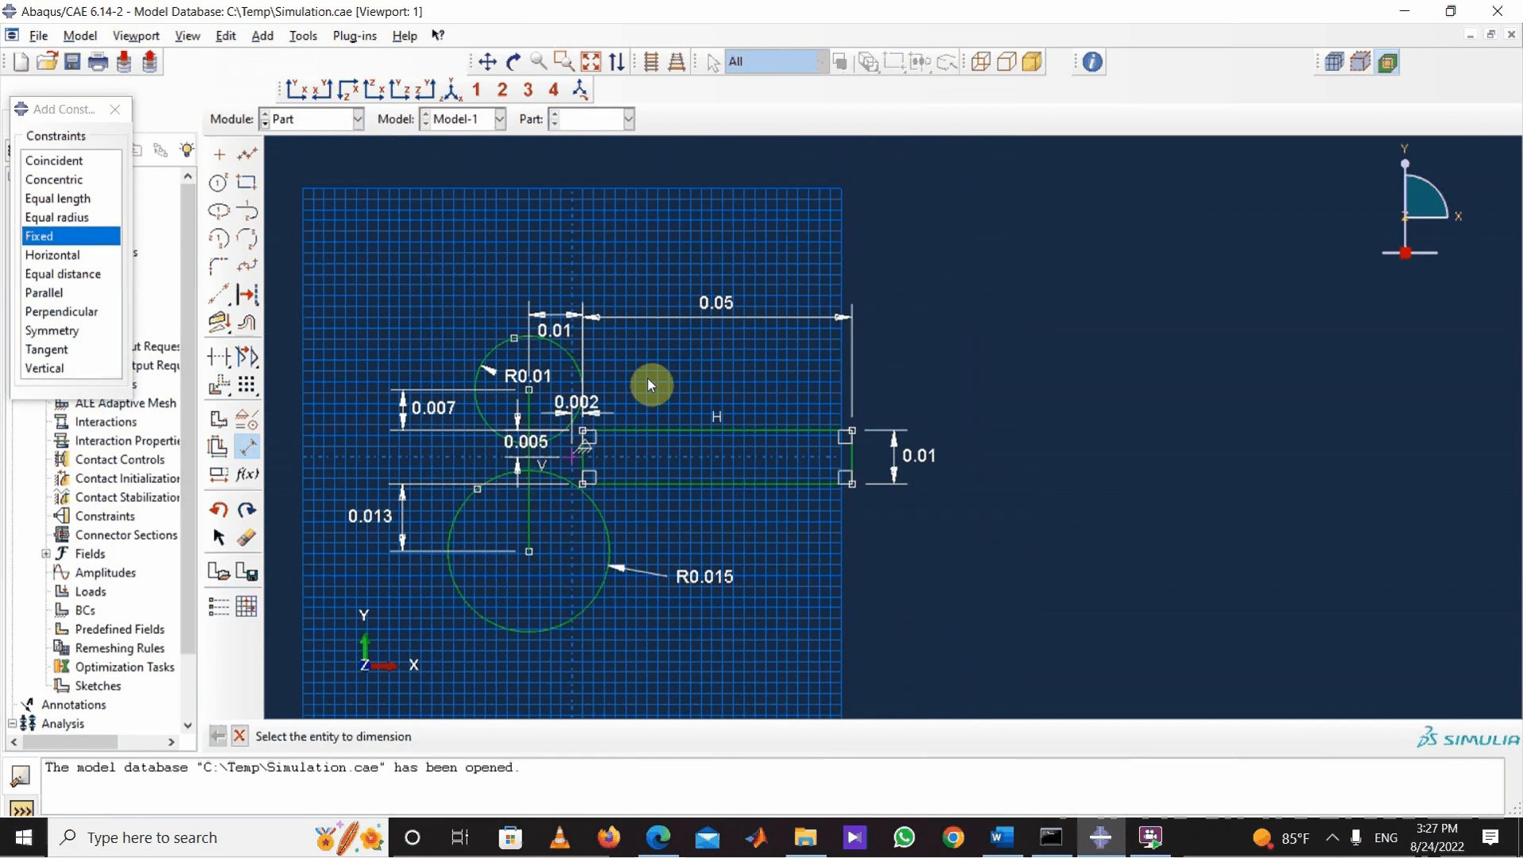
scroll(649, 385, "down", 3)
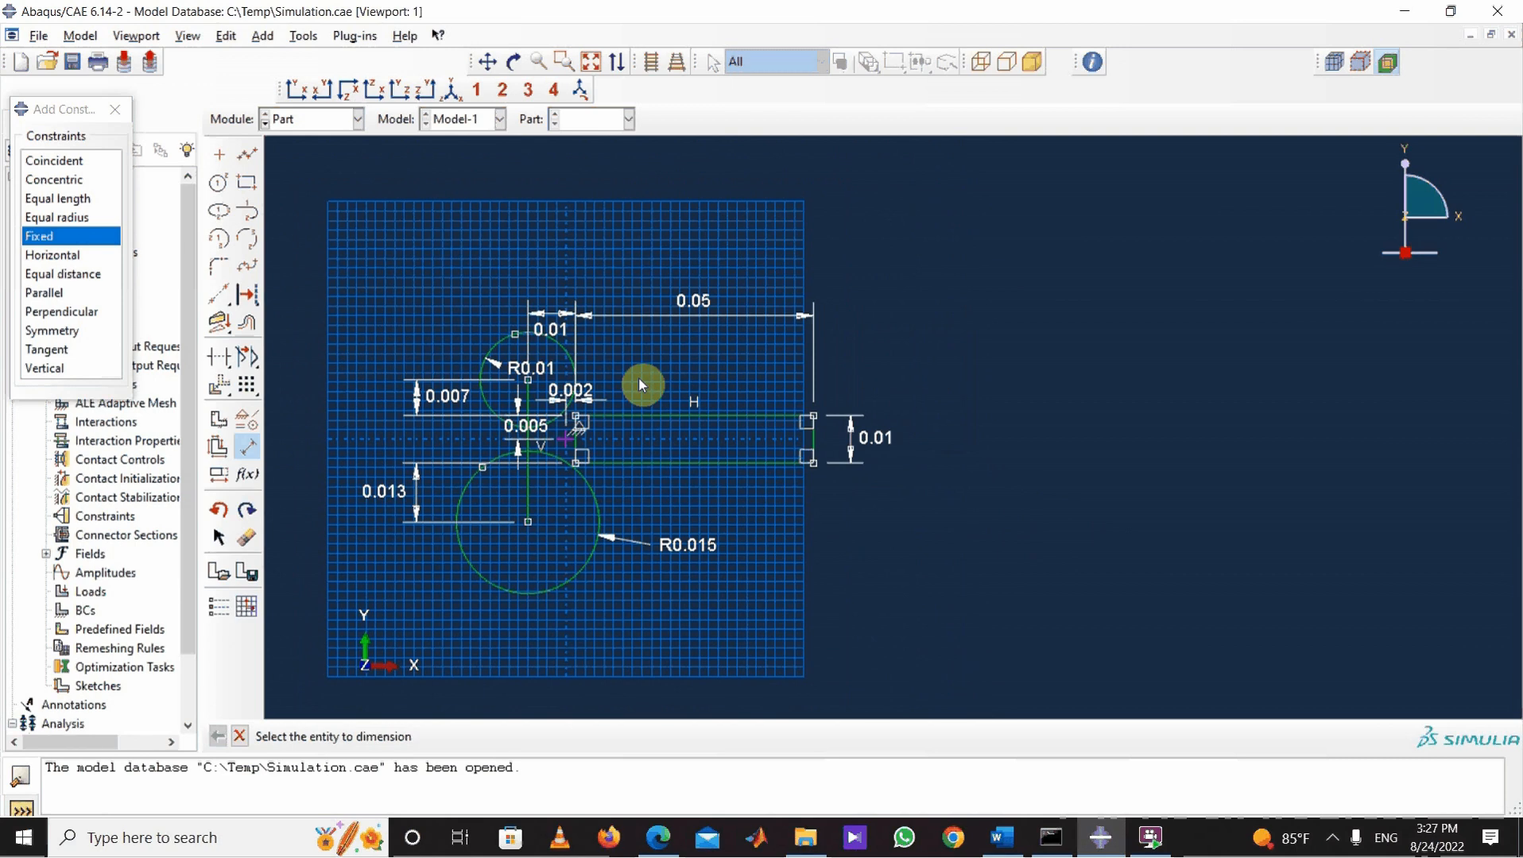
left_click(247, 572)
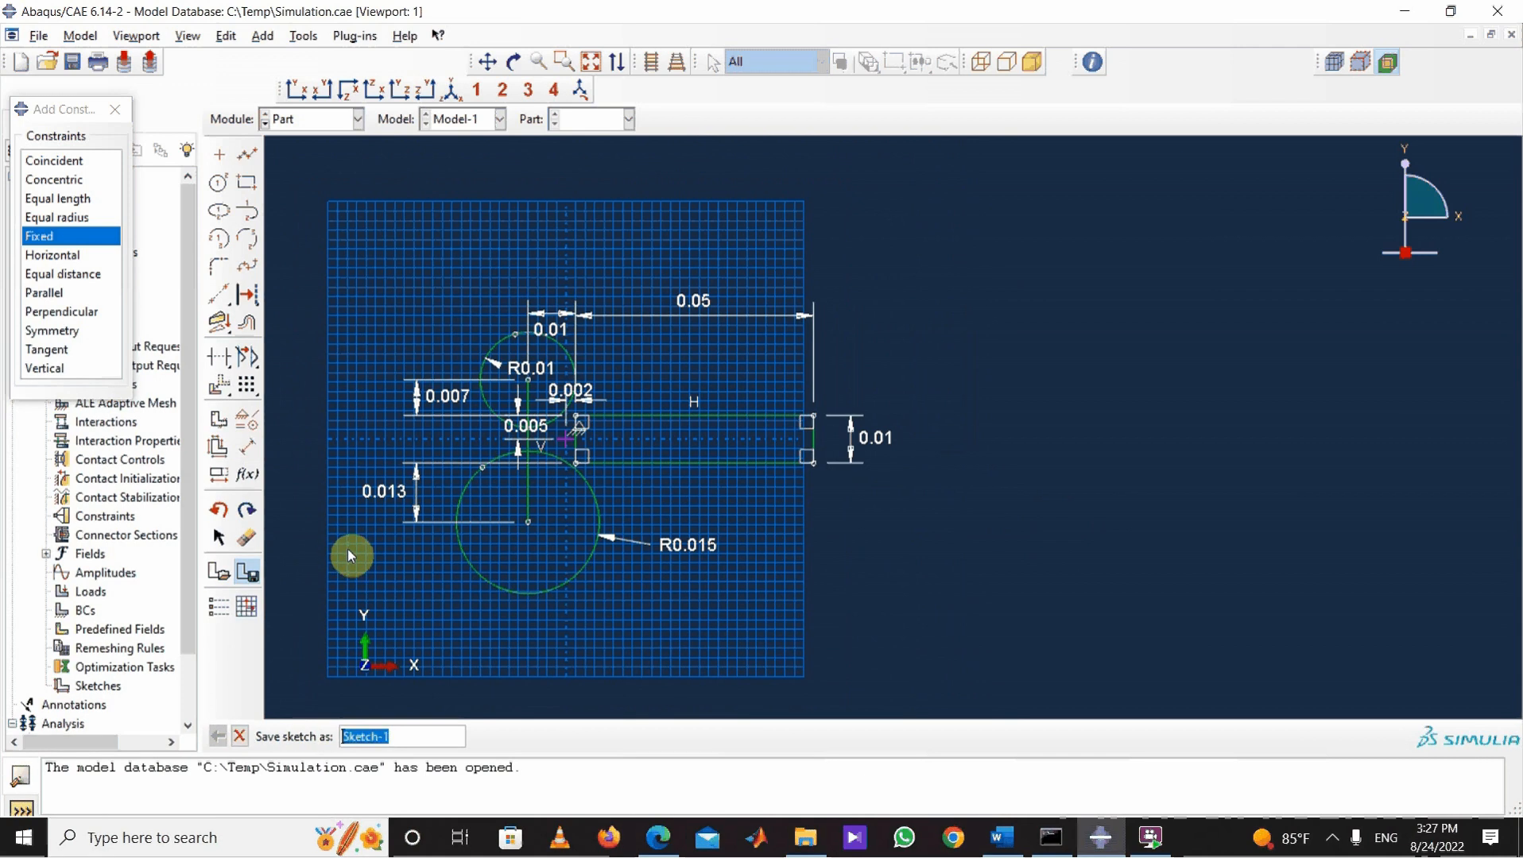
key("Return")
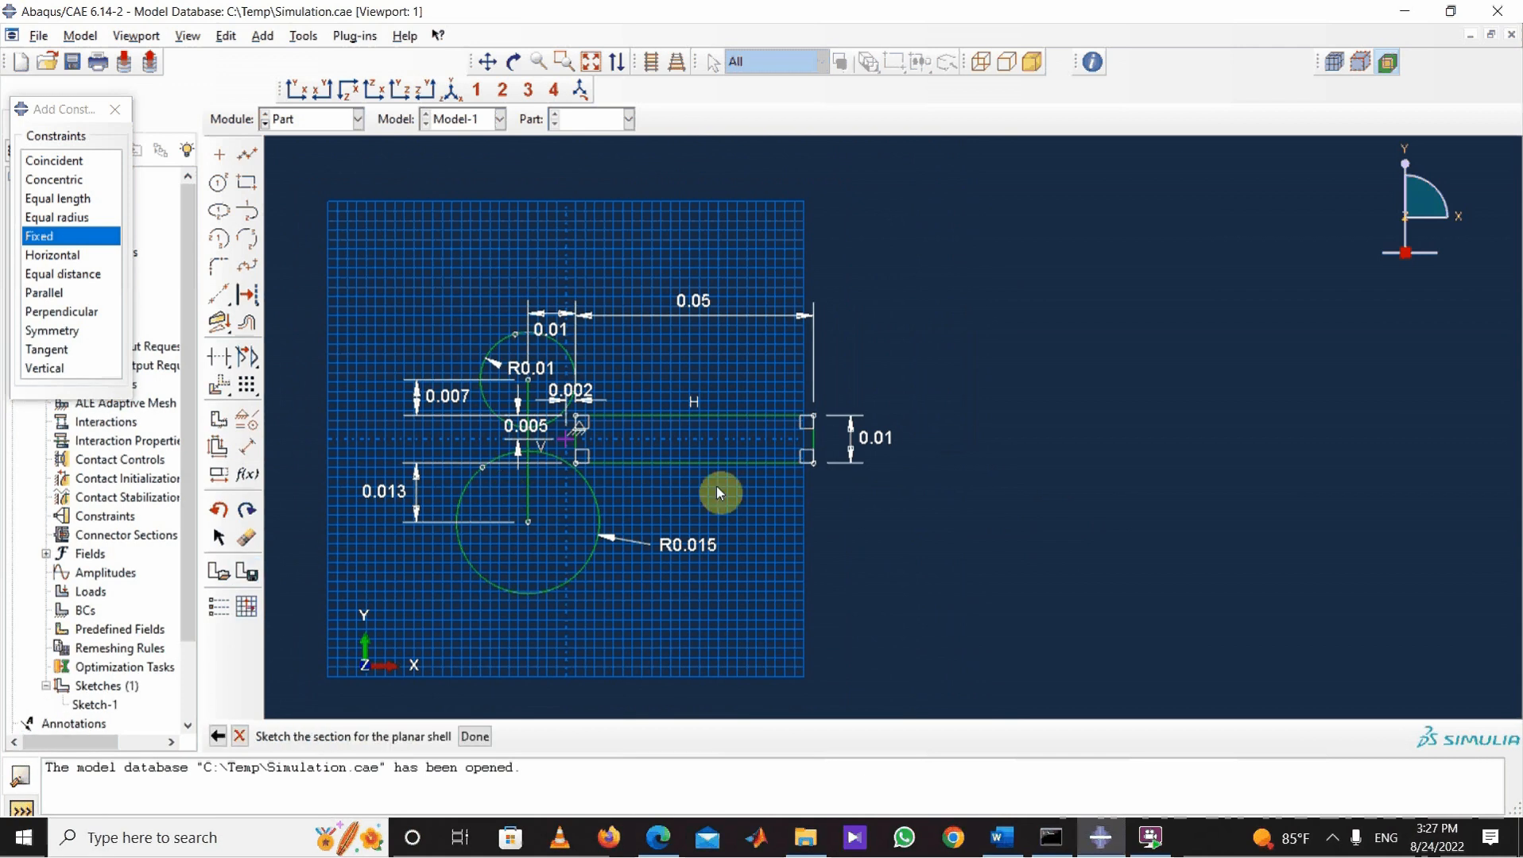
Step: Set both roll circles and the vertical centre line as construction geometry, and finish the Aluminum plate's section sketch
scroll(674, 583, "up", 2)
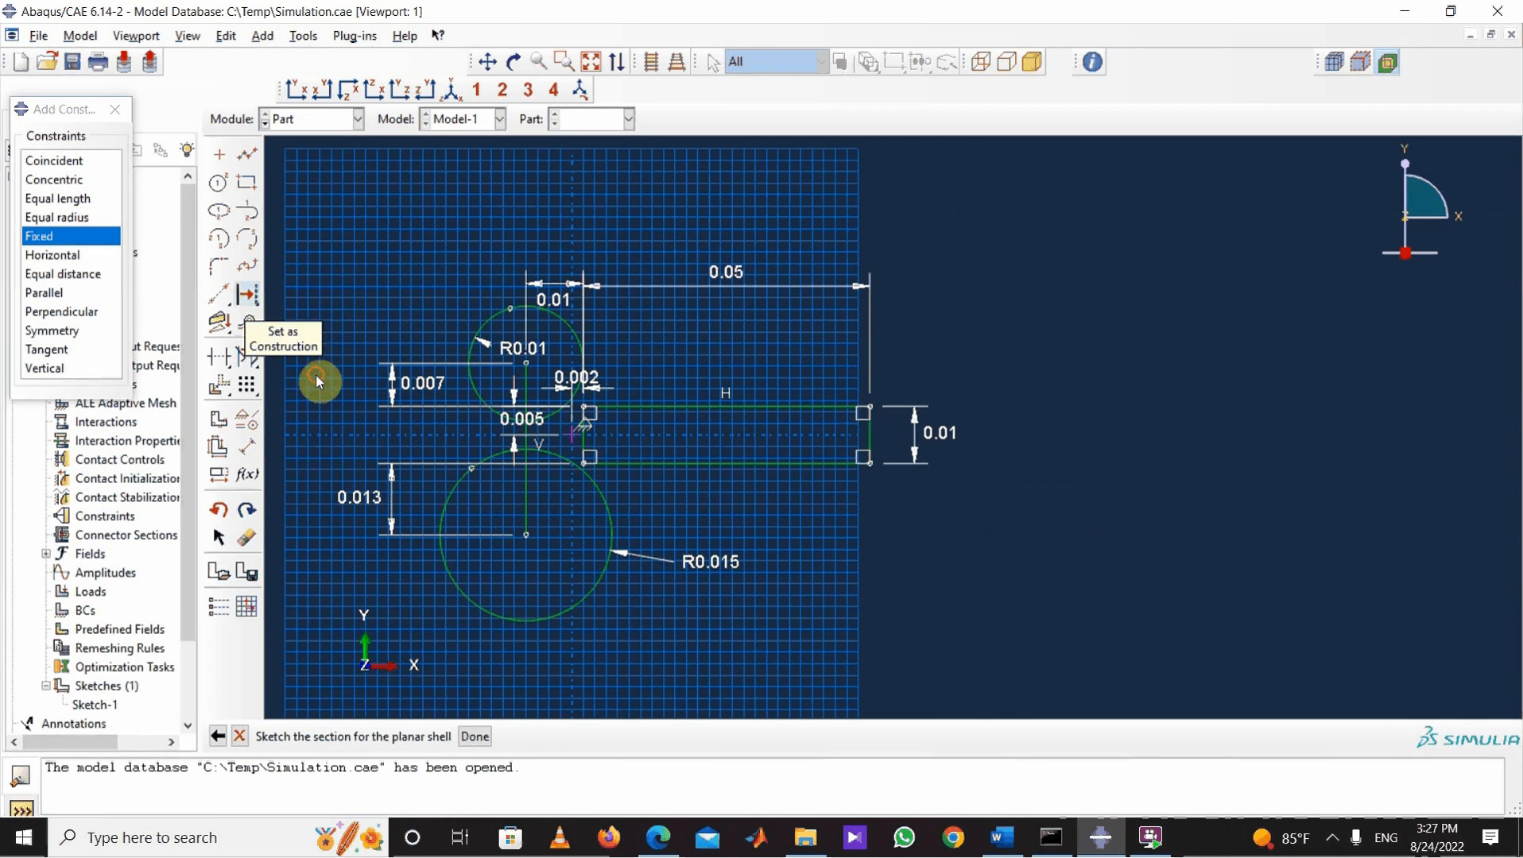
left_click_drag(255, 306, 280, 304)
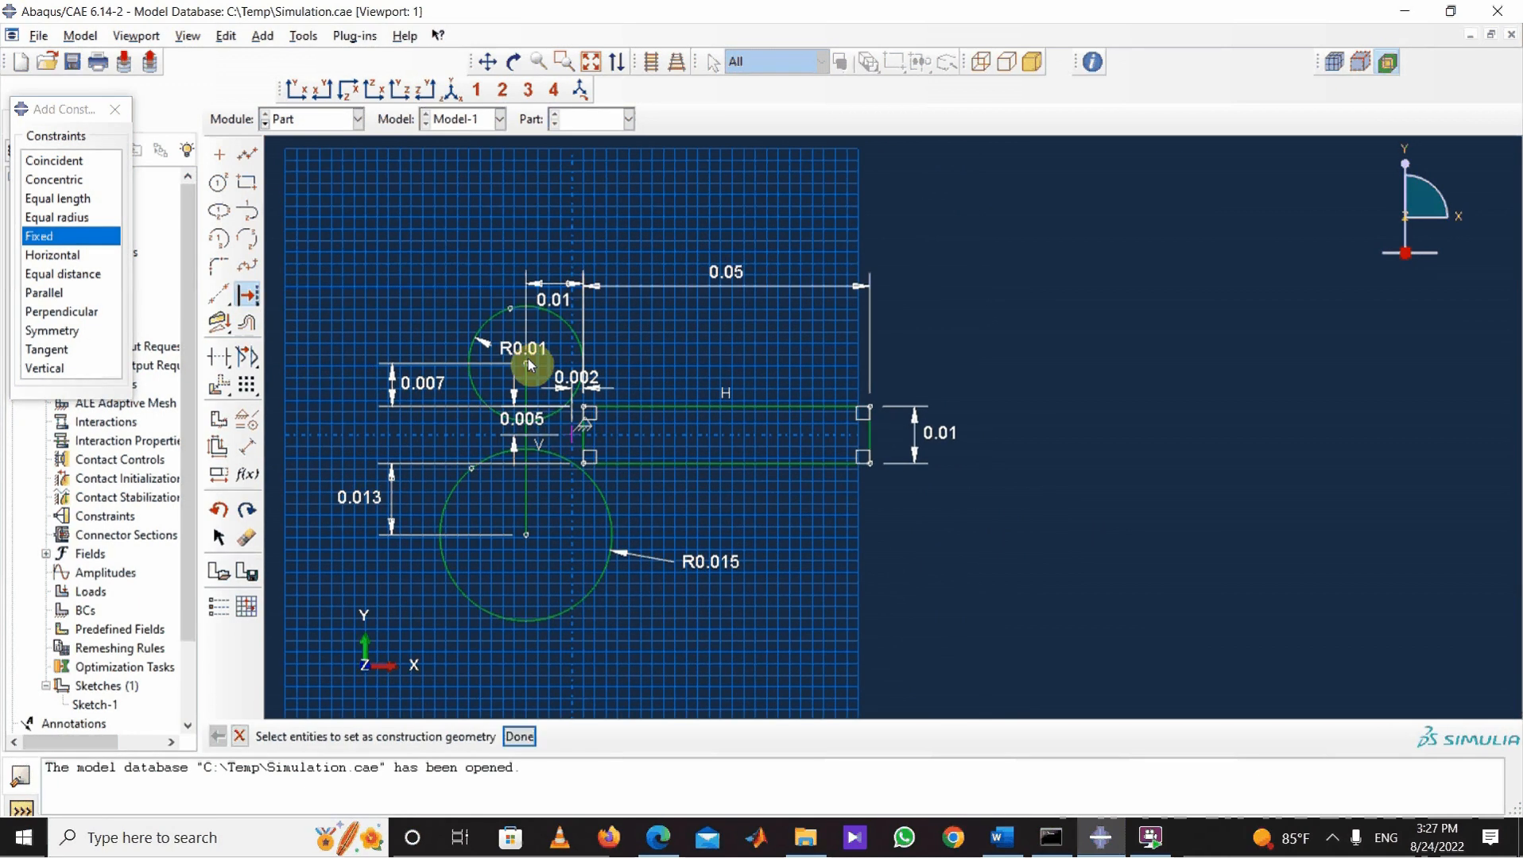
left_click(488, 326)
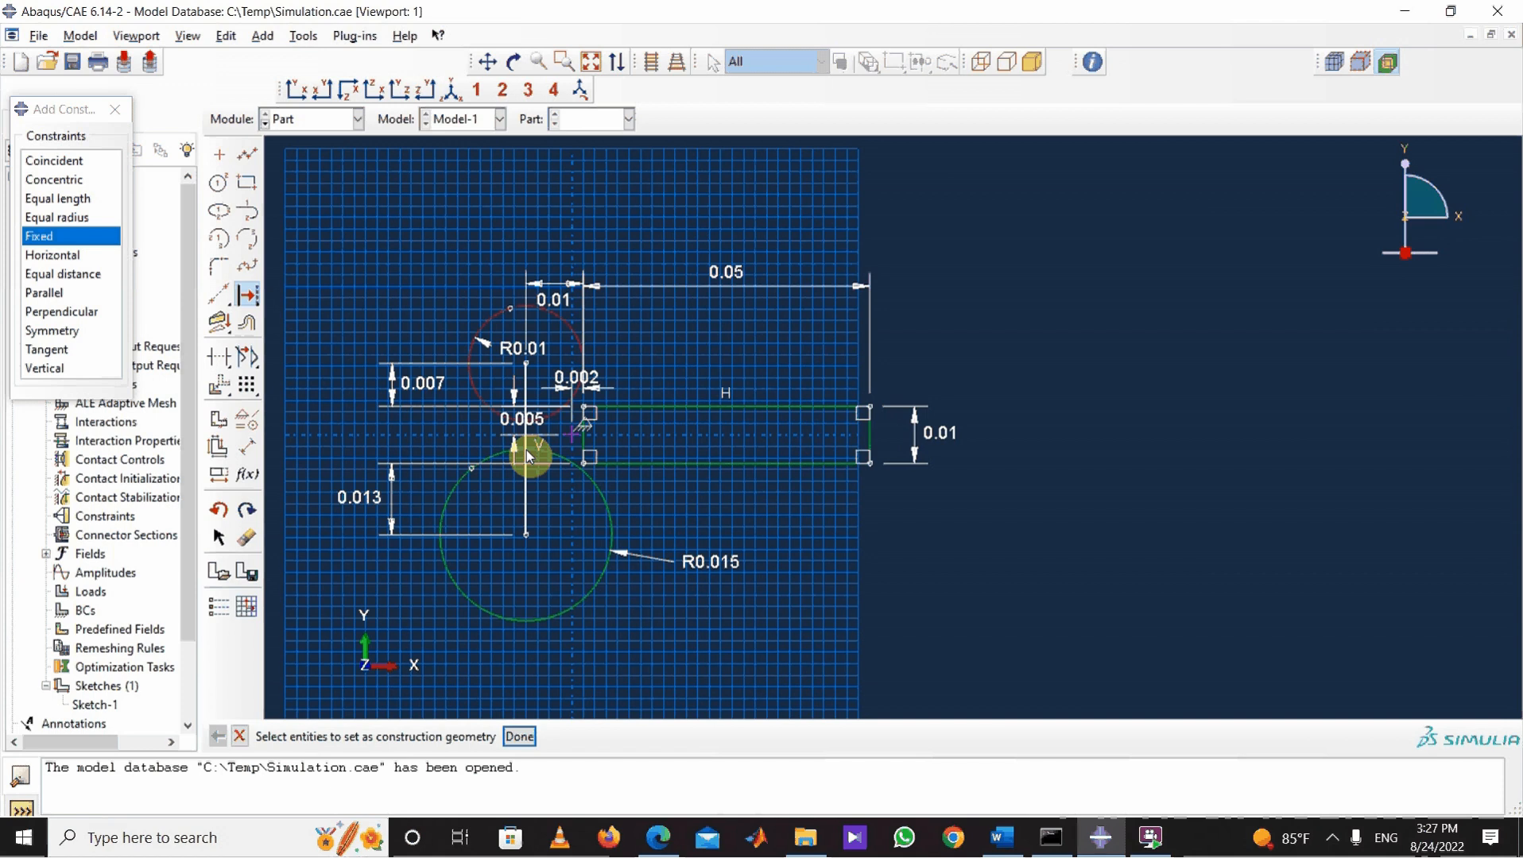
left_click(527, 454)
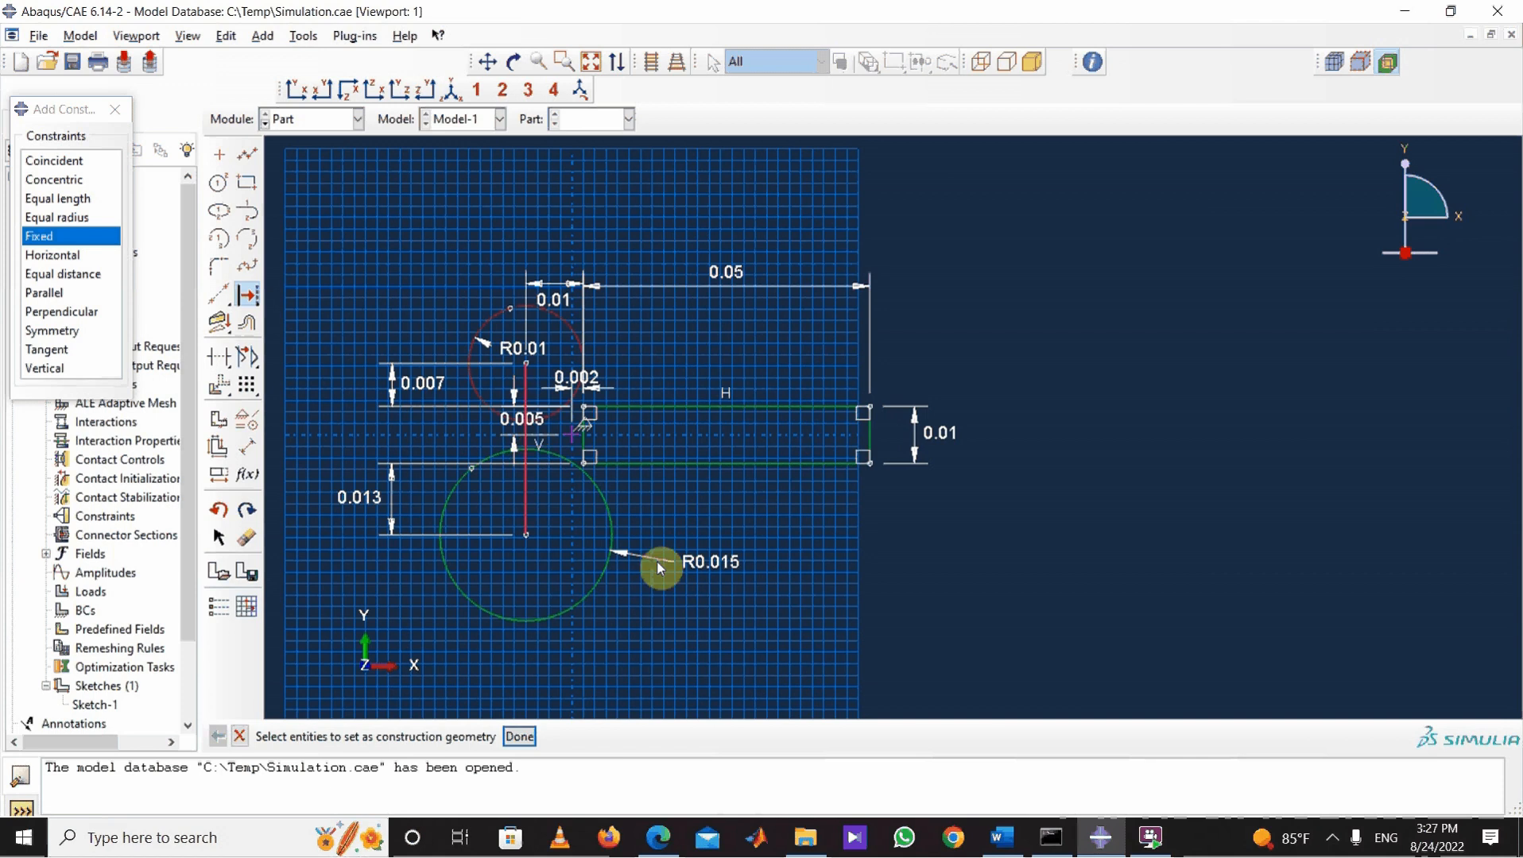
left_click(597, 494)
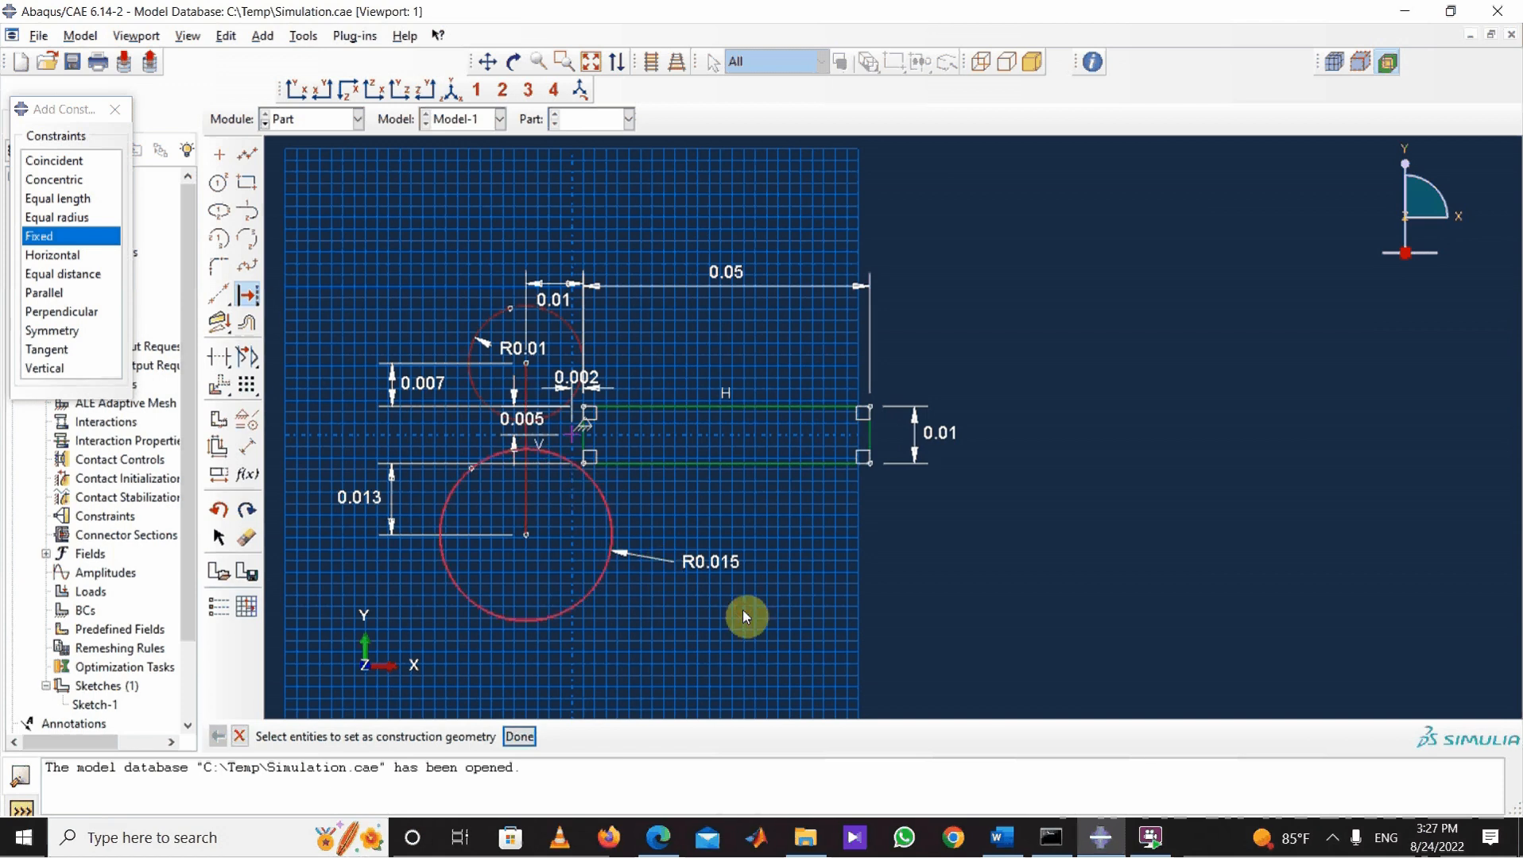
left_click(523, 737)
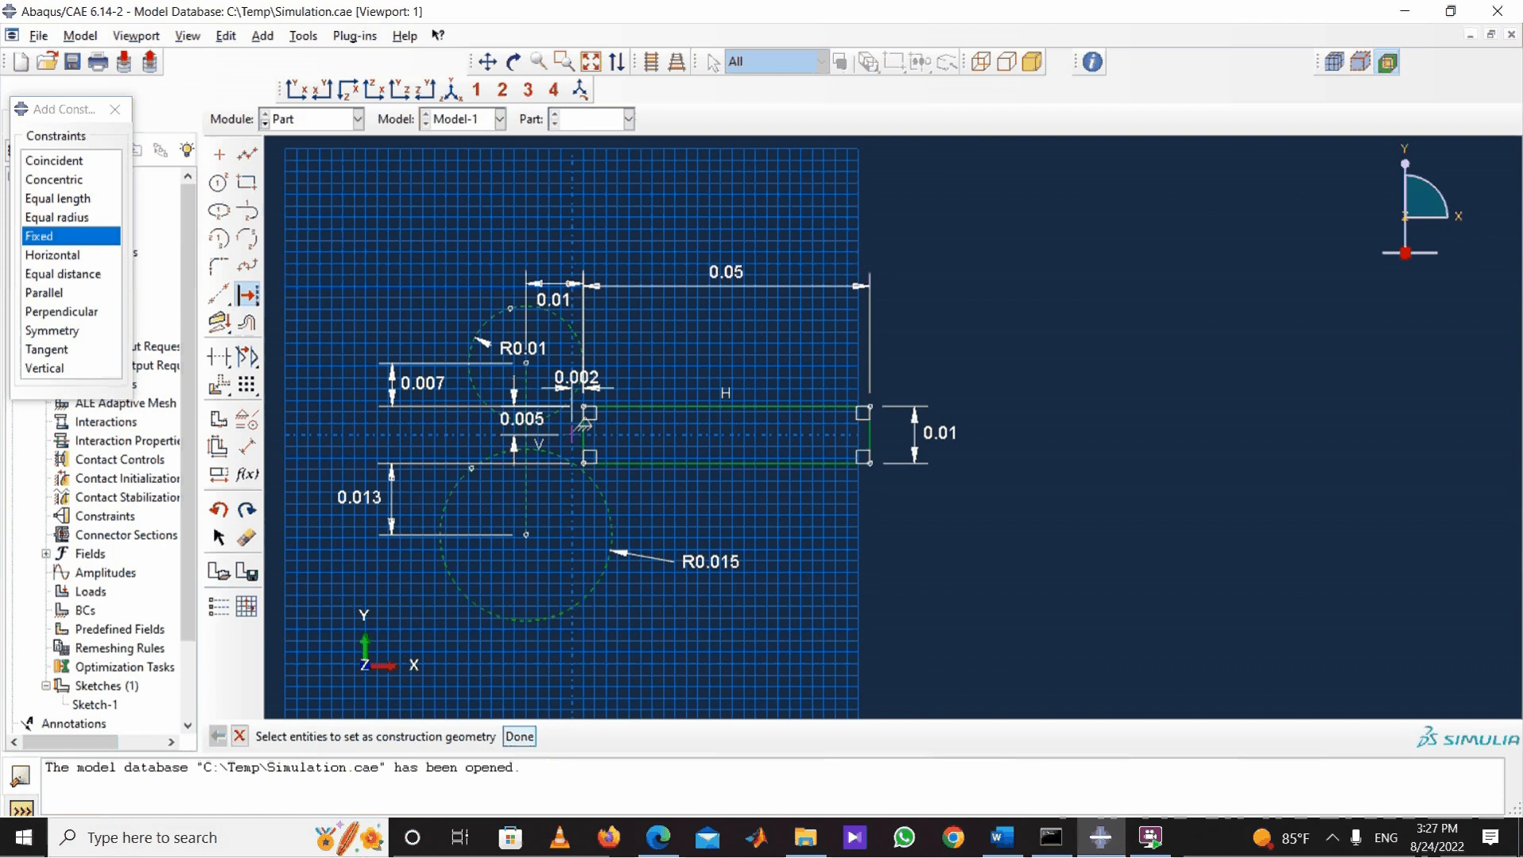
left_click(519, 736)
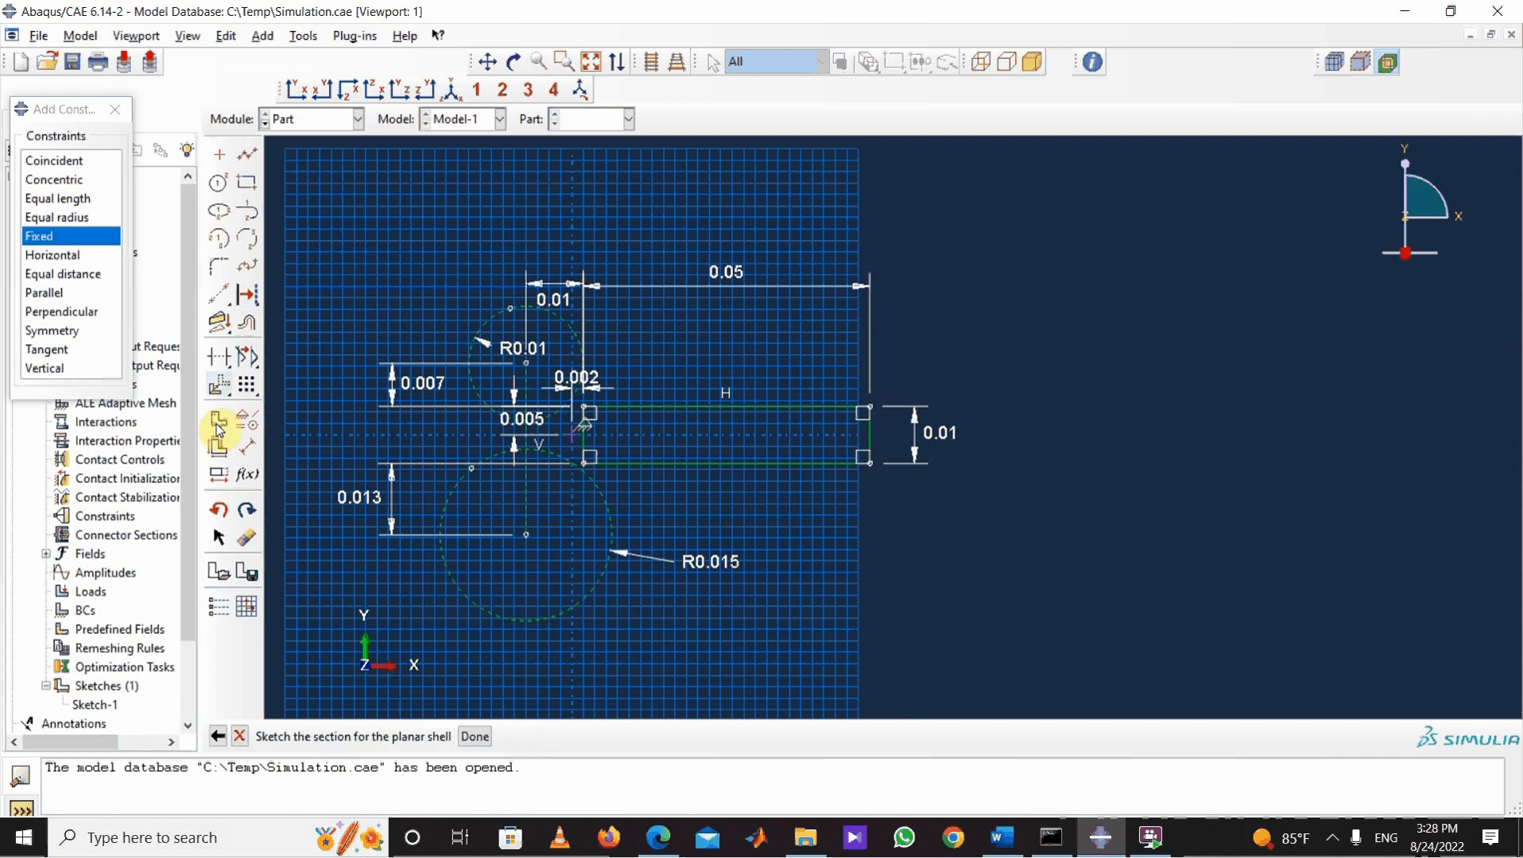
left_click(475, 736)
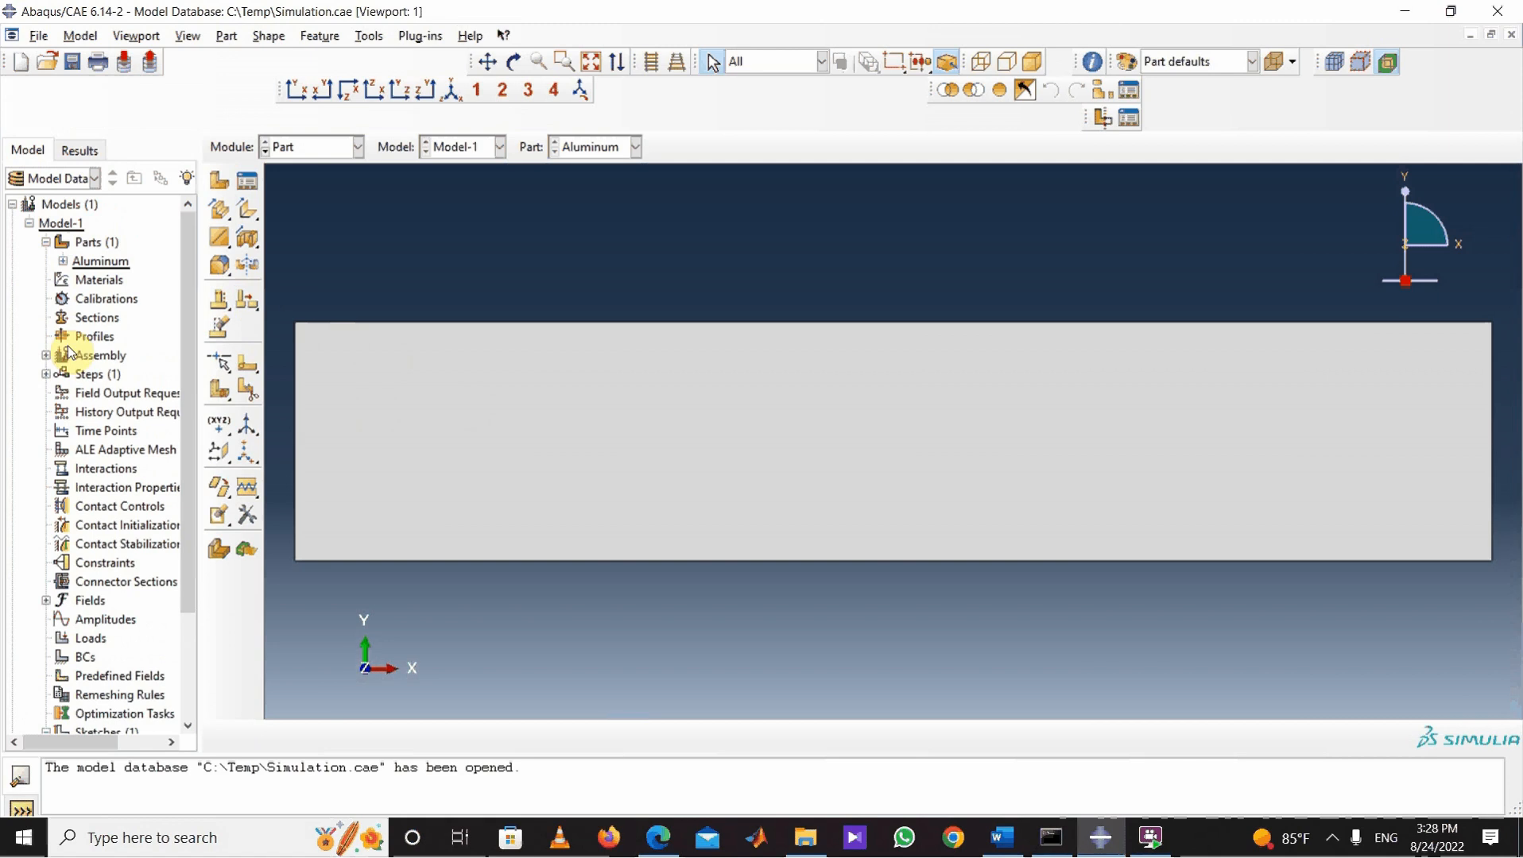
Step: Create a 2D planar deformable shell part named Smaller Roll with an approximate size of 0.1
left_click(214, 184)
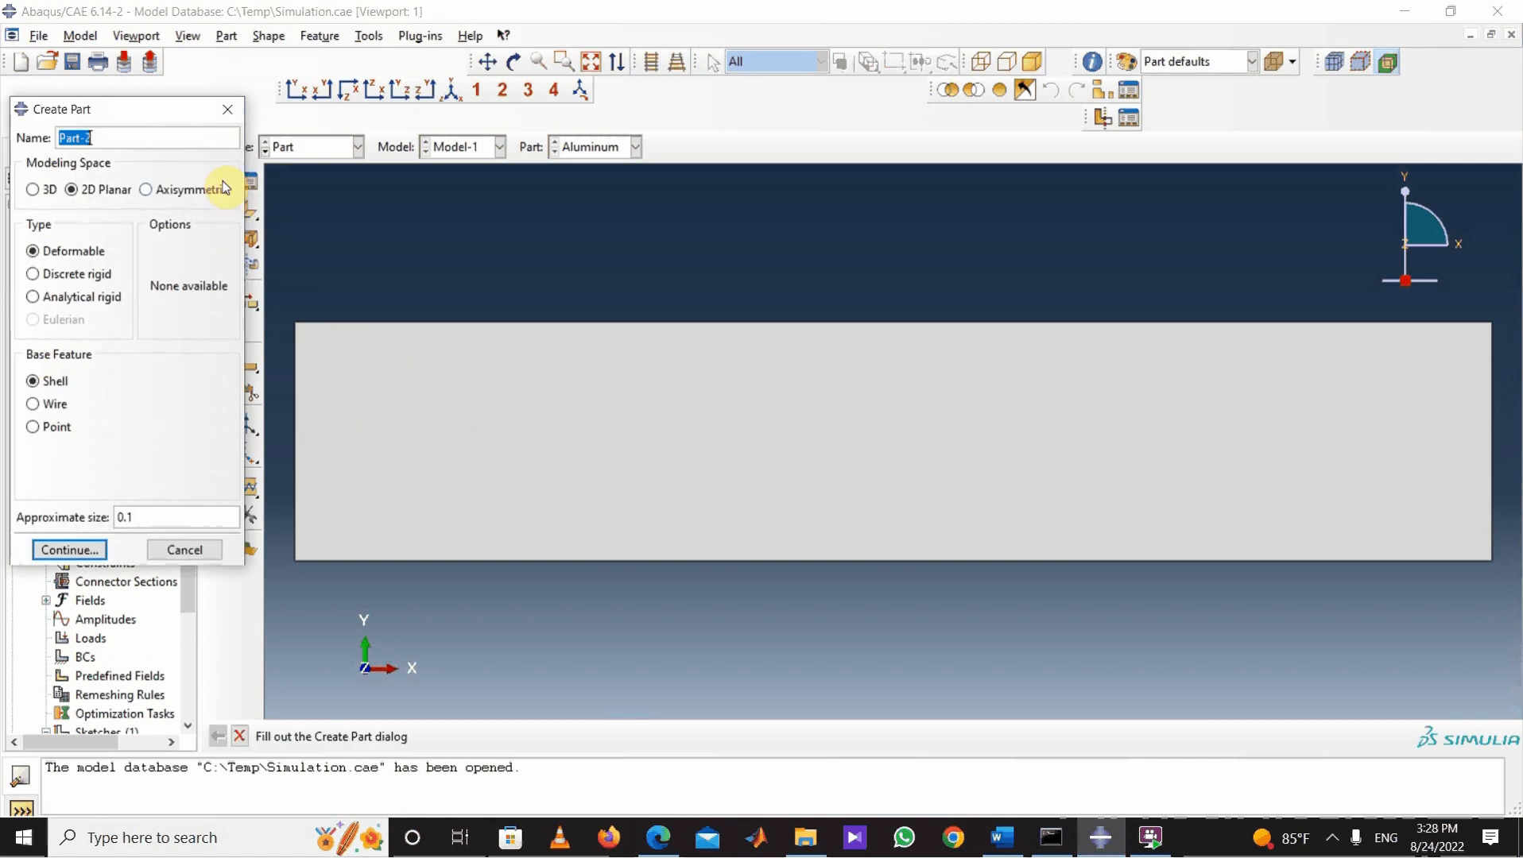
type("S")
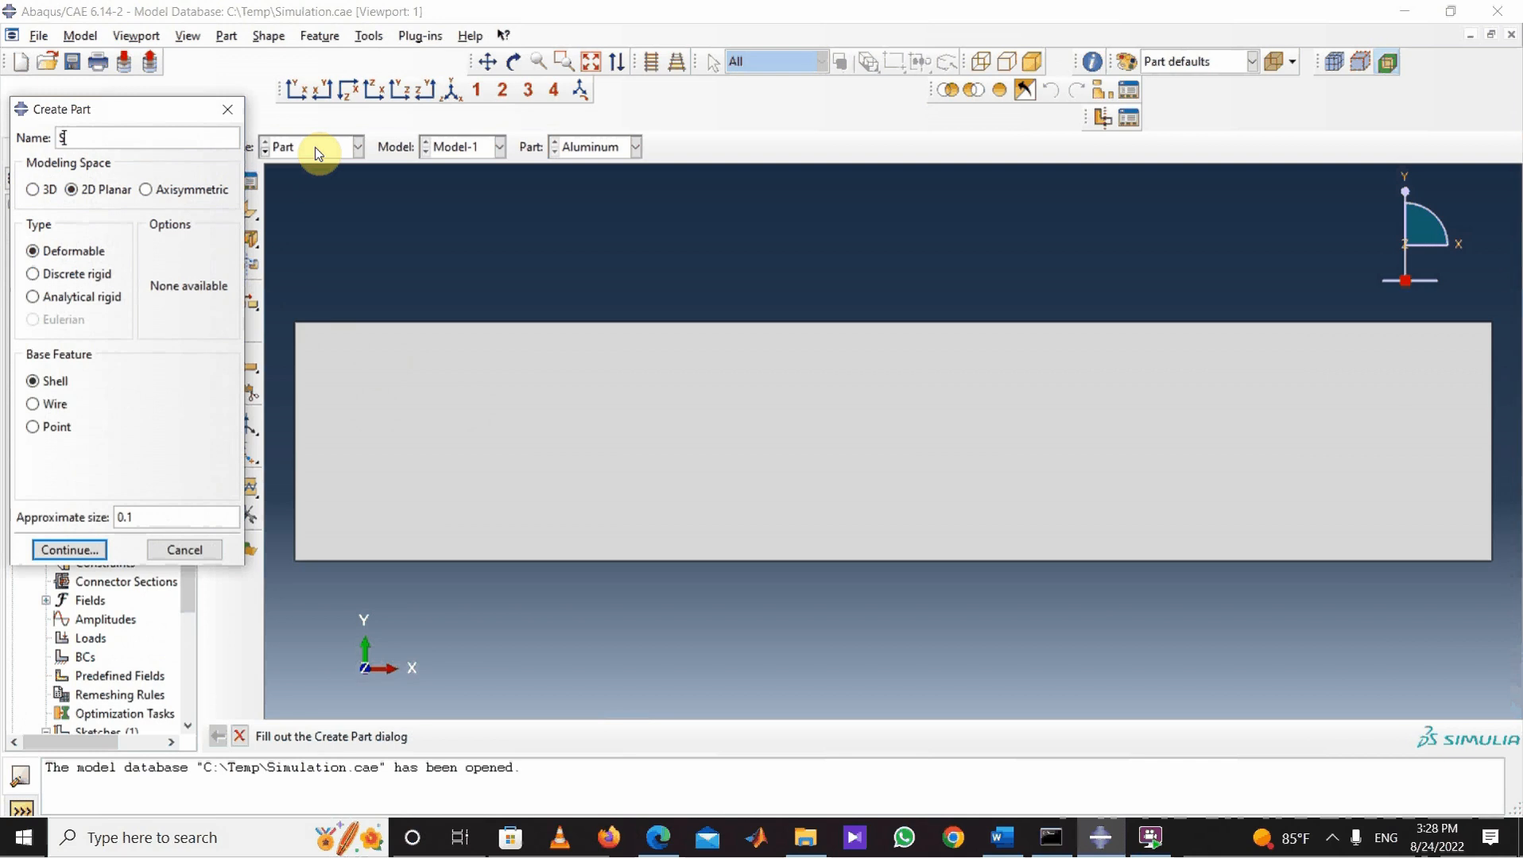
type("maller Roll")
left_click(80, 551)
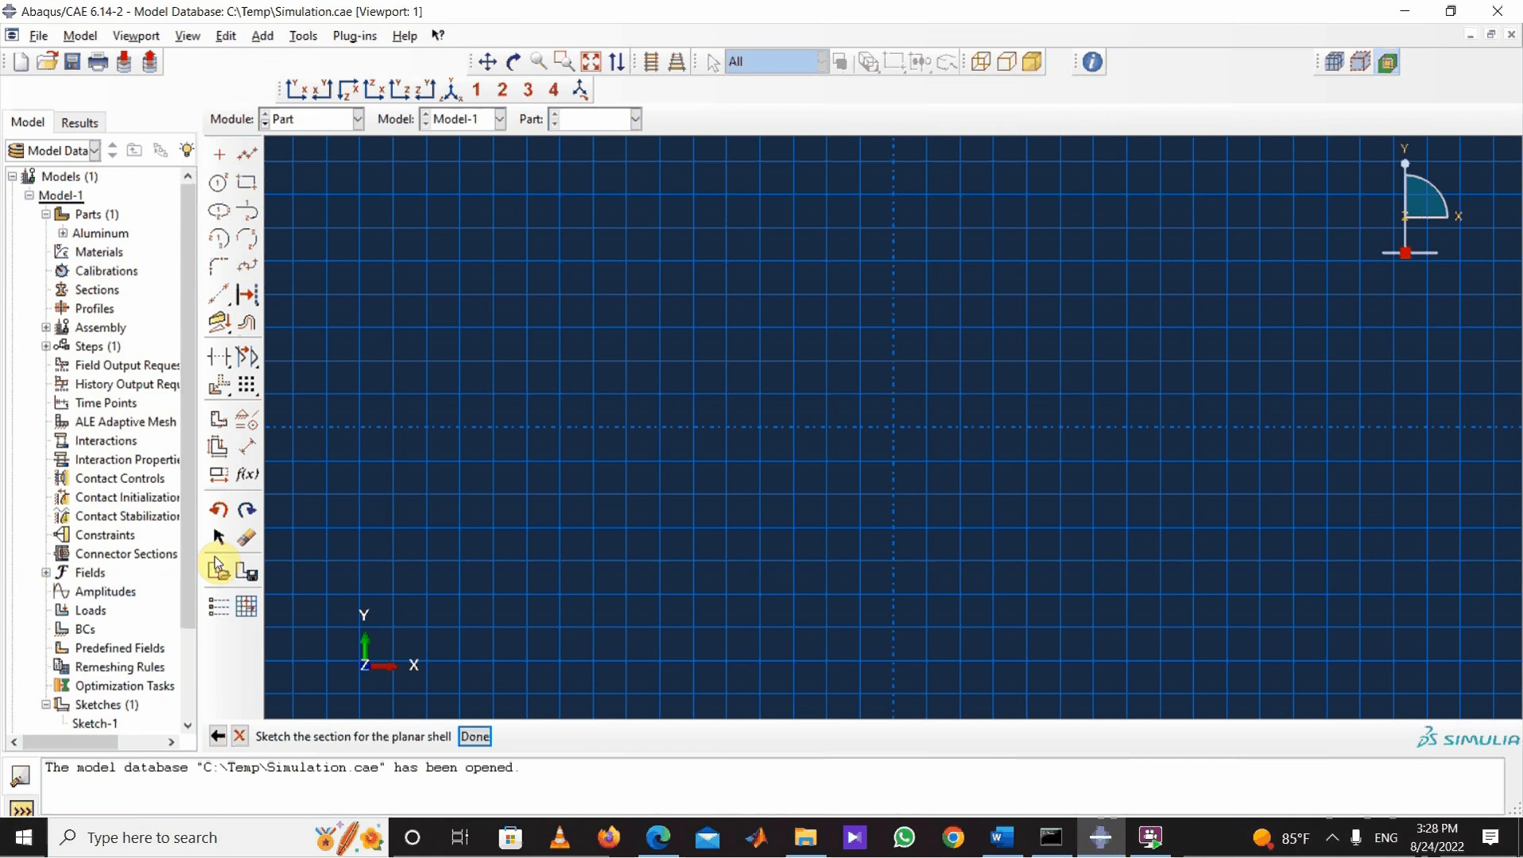
Step: Insert the saved Sketch-1 into the new part's sketch without repositioning its entities
left_click(217, 566)
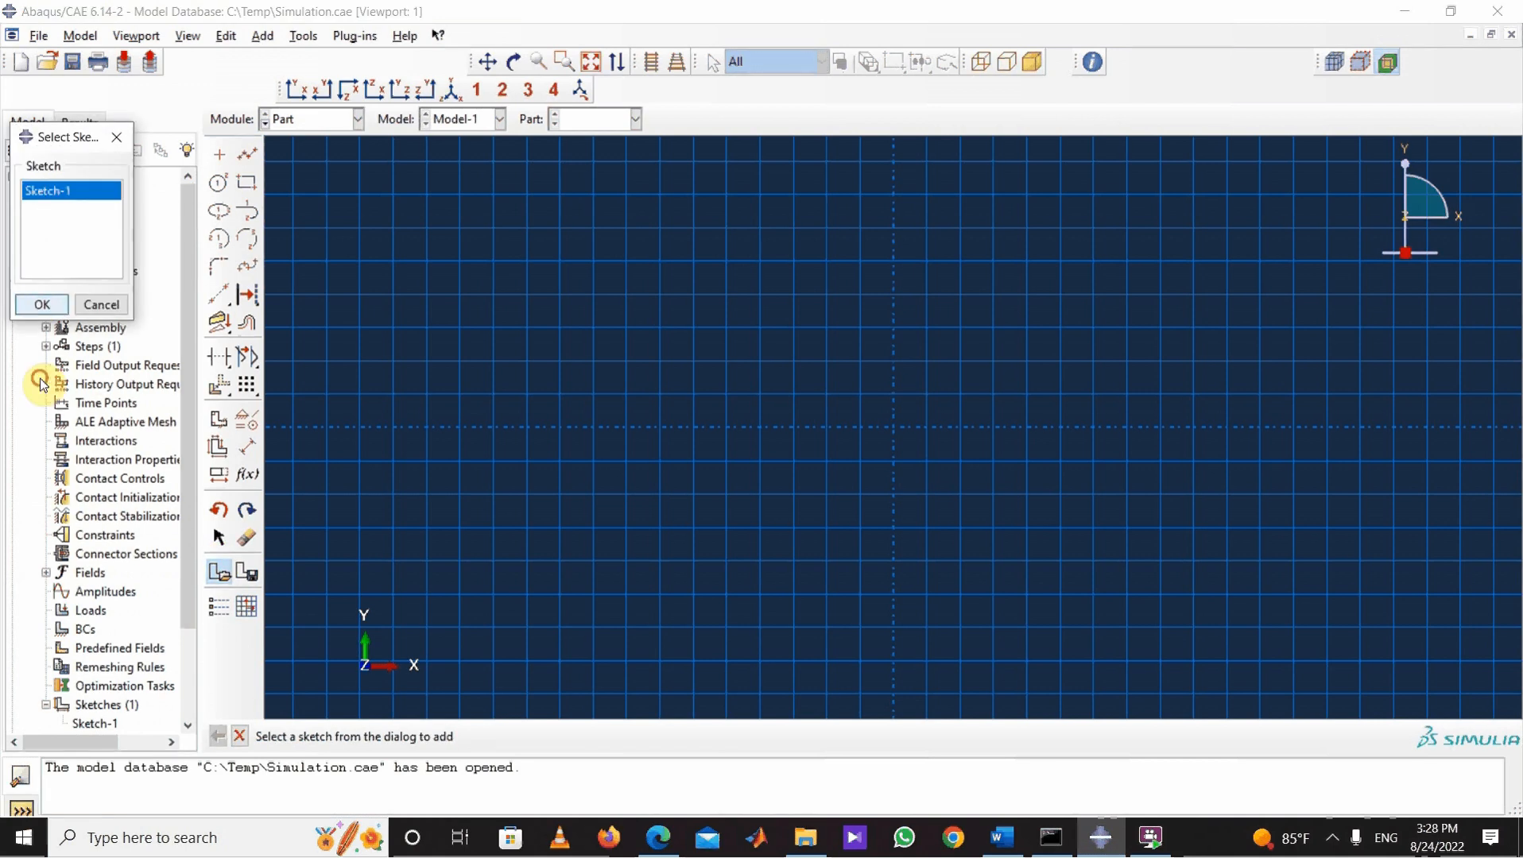
left_click(41, 304)
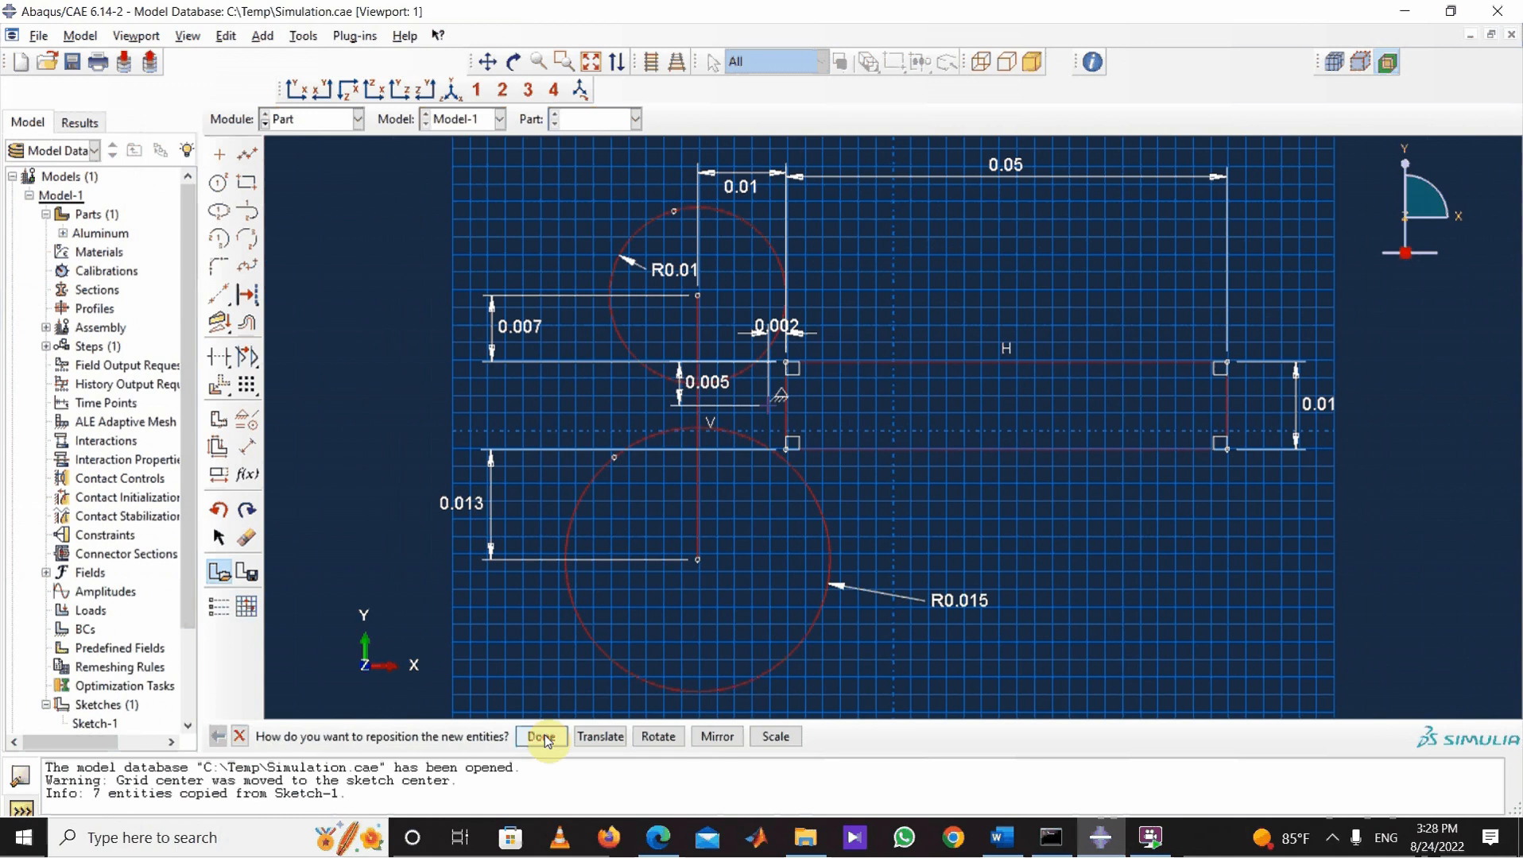
left_click(540, 737)
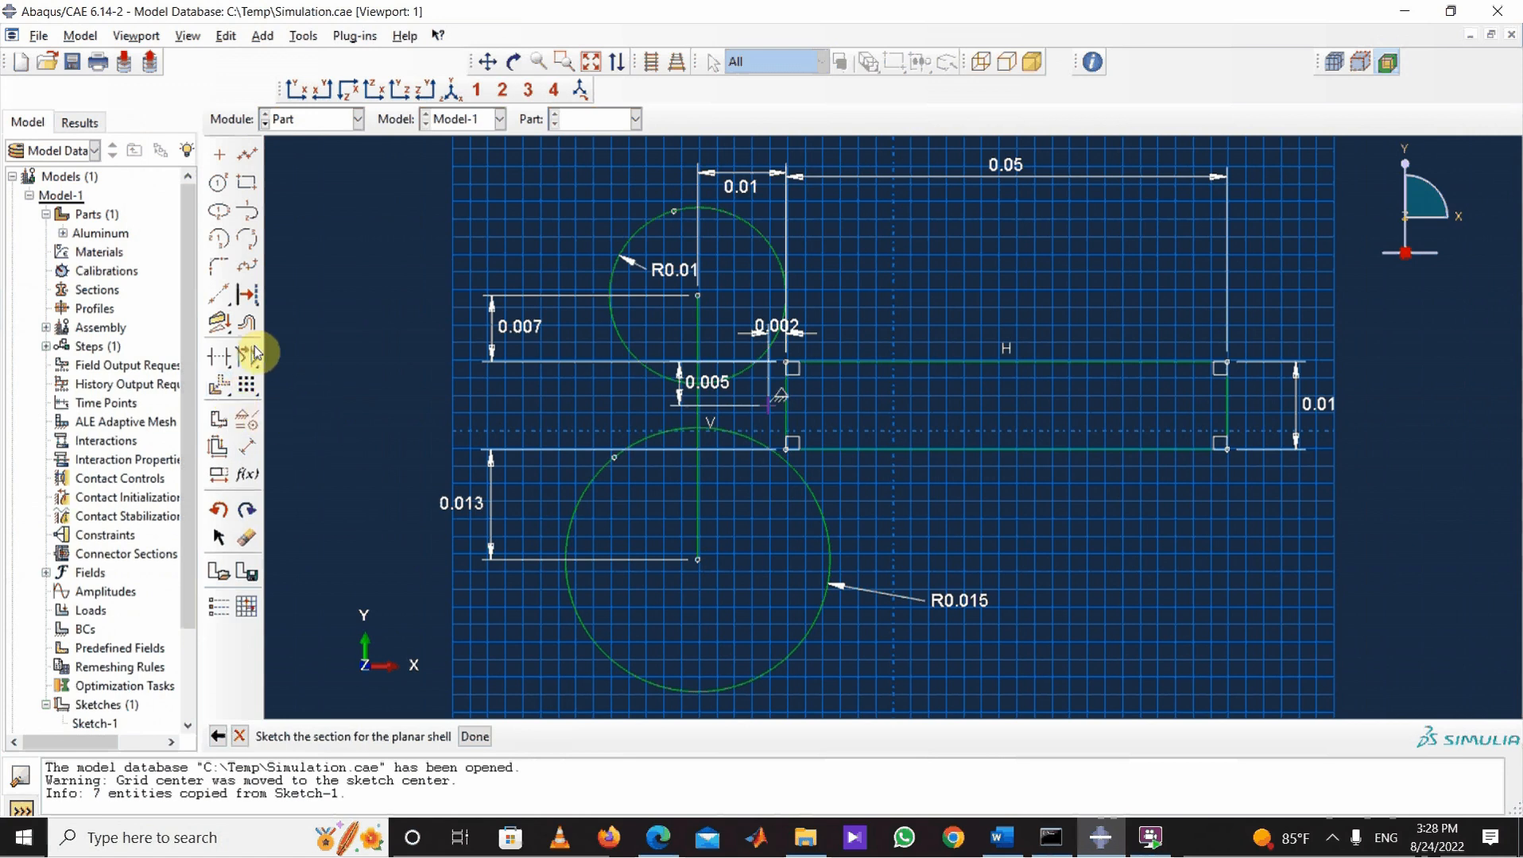
Step: Set the rectangle's four edges, the lower circle and the vertical centre line as construction geometry, and finish the Smaller Roll sketch
left_click(319, 380)
left_click(247, 296)
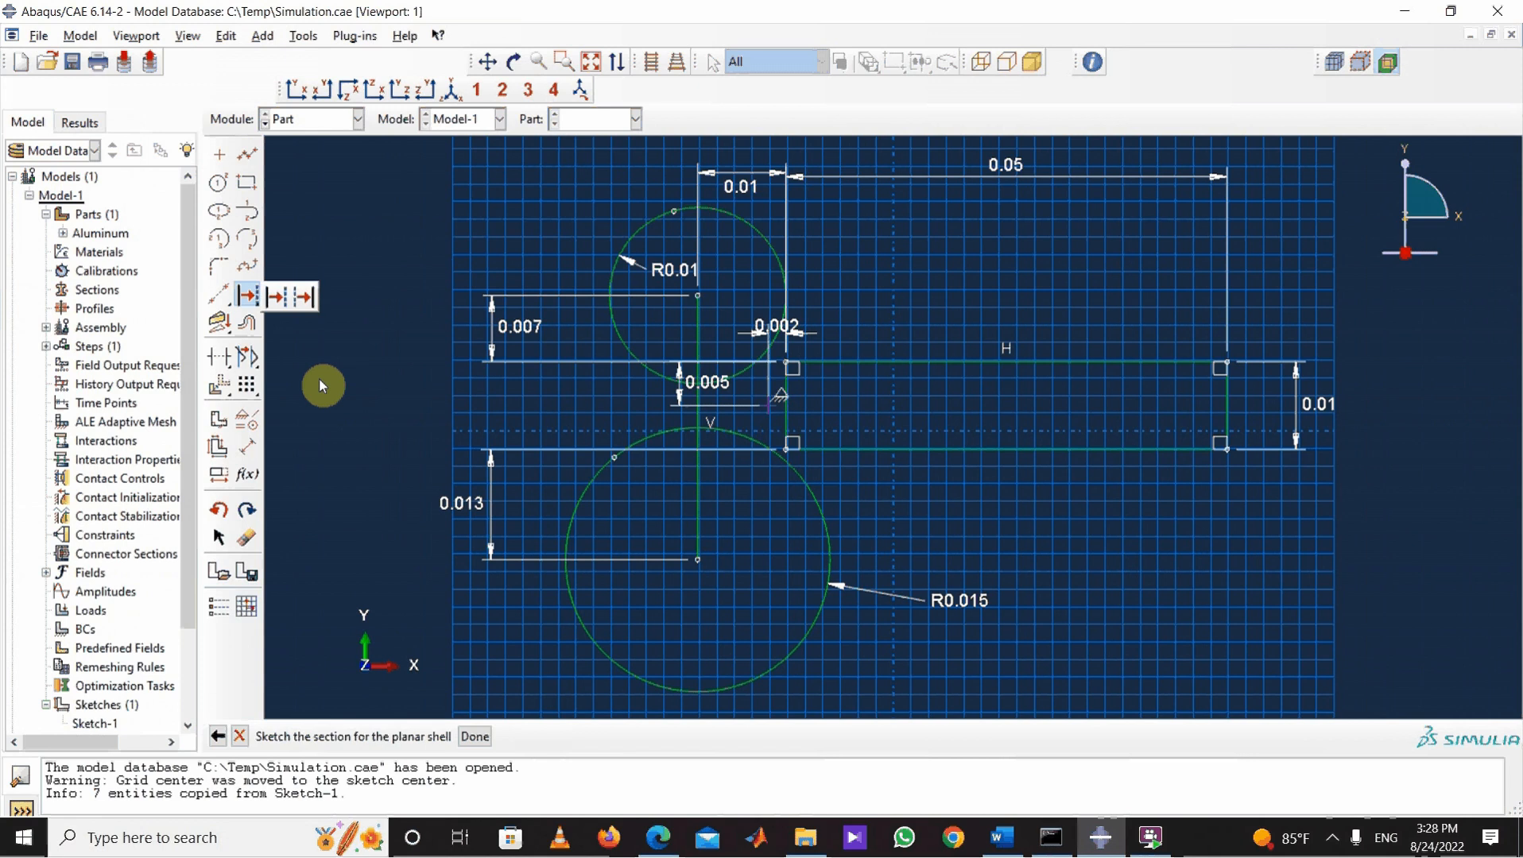
left_click(276, 306)
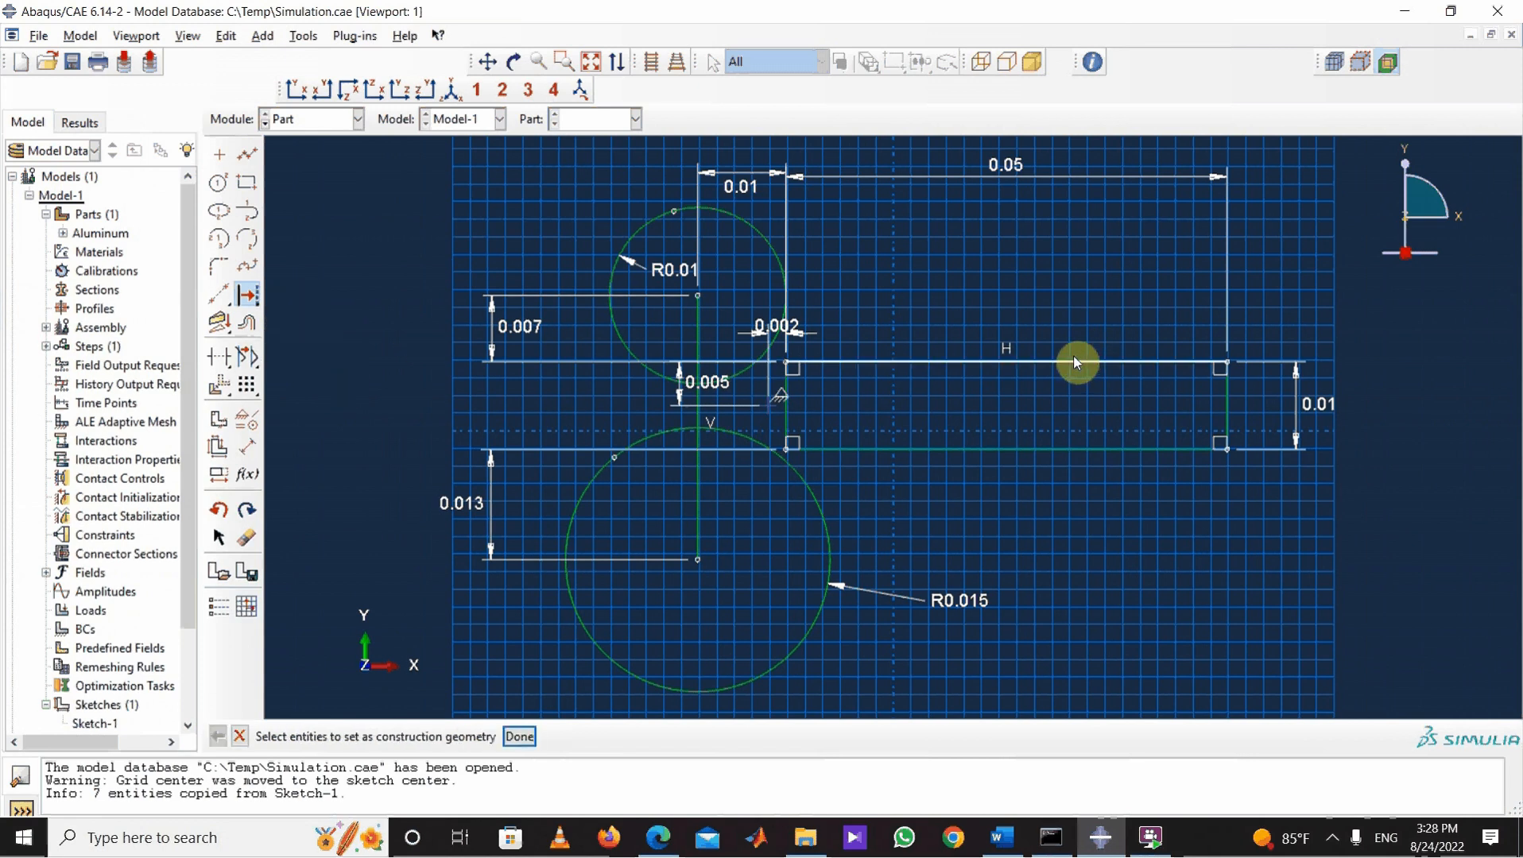
left_click(1227, 403)
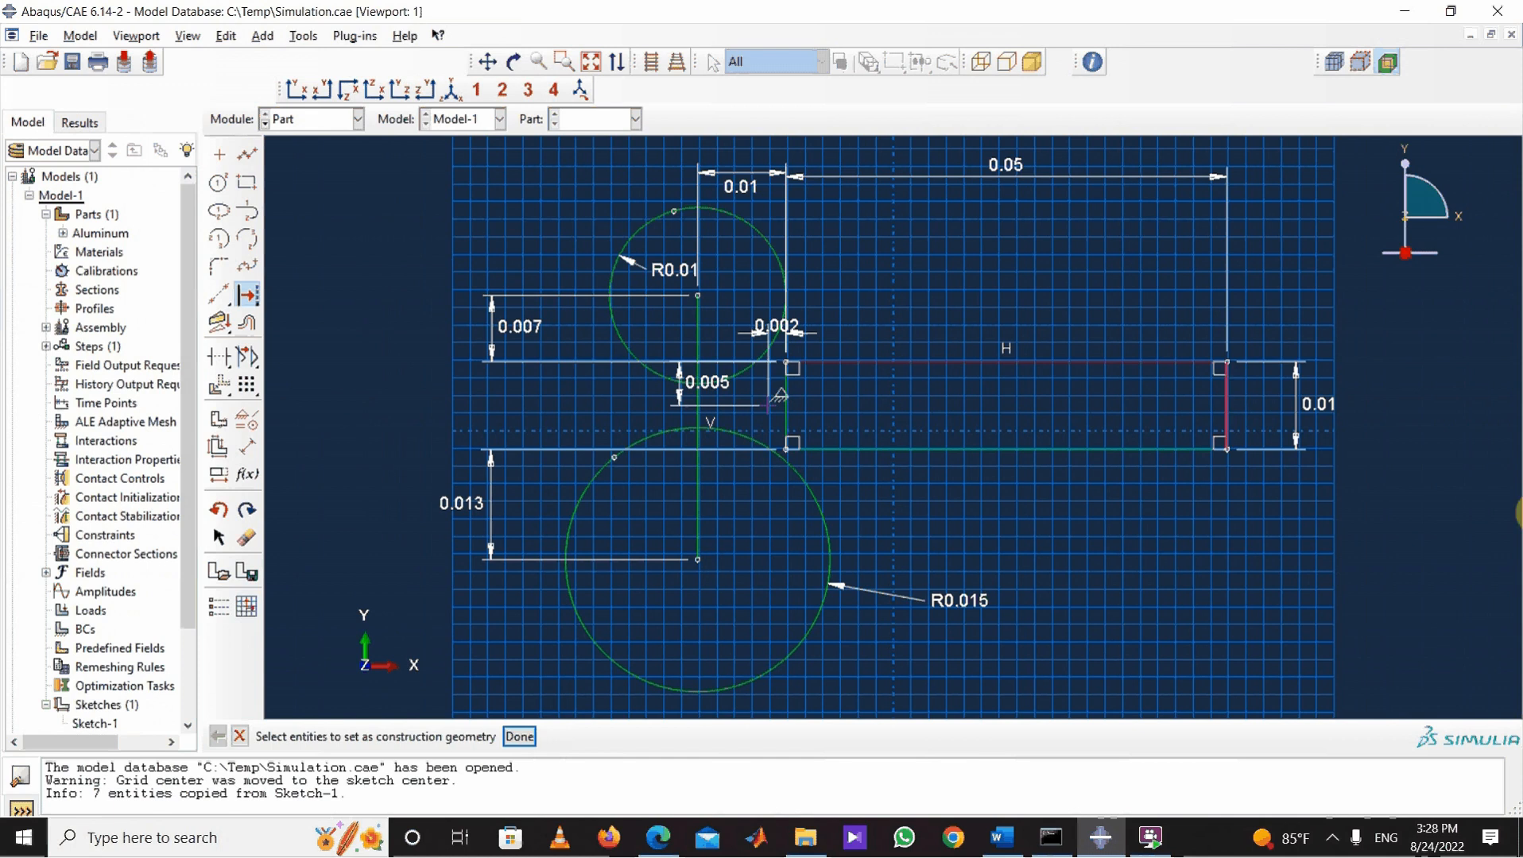
left_click(1130, 451)
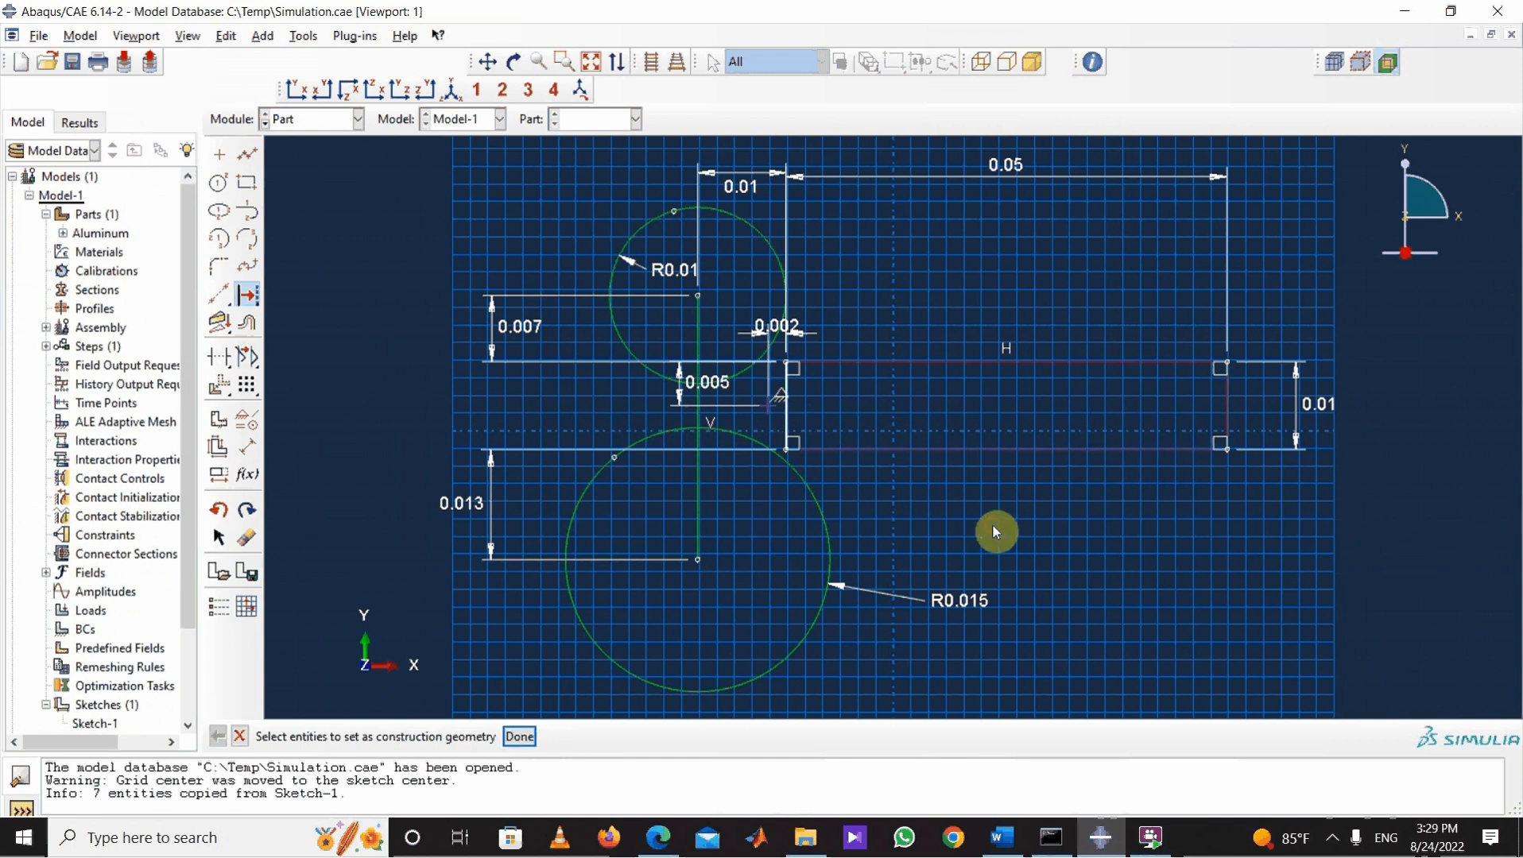
left_click(809, 496)
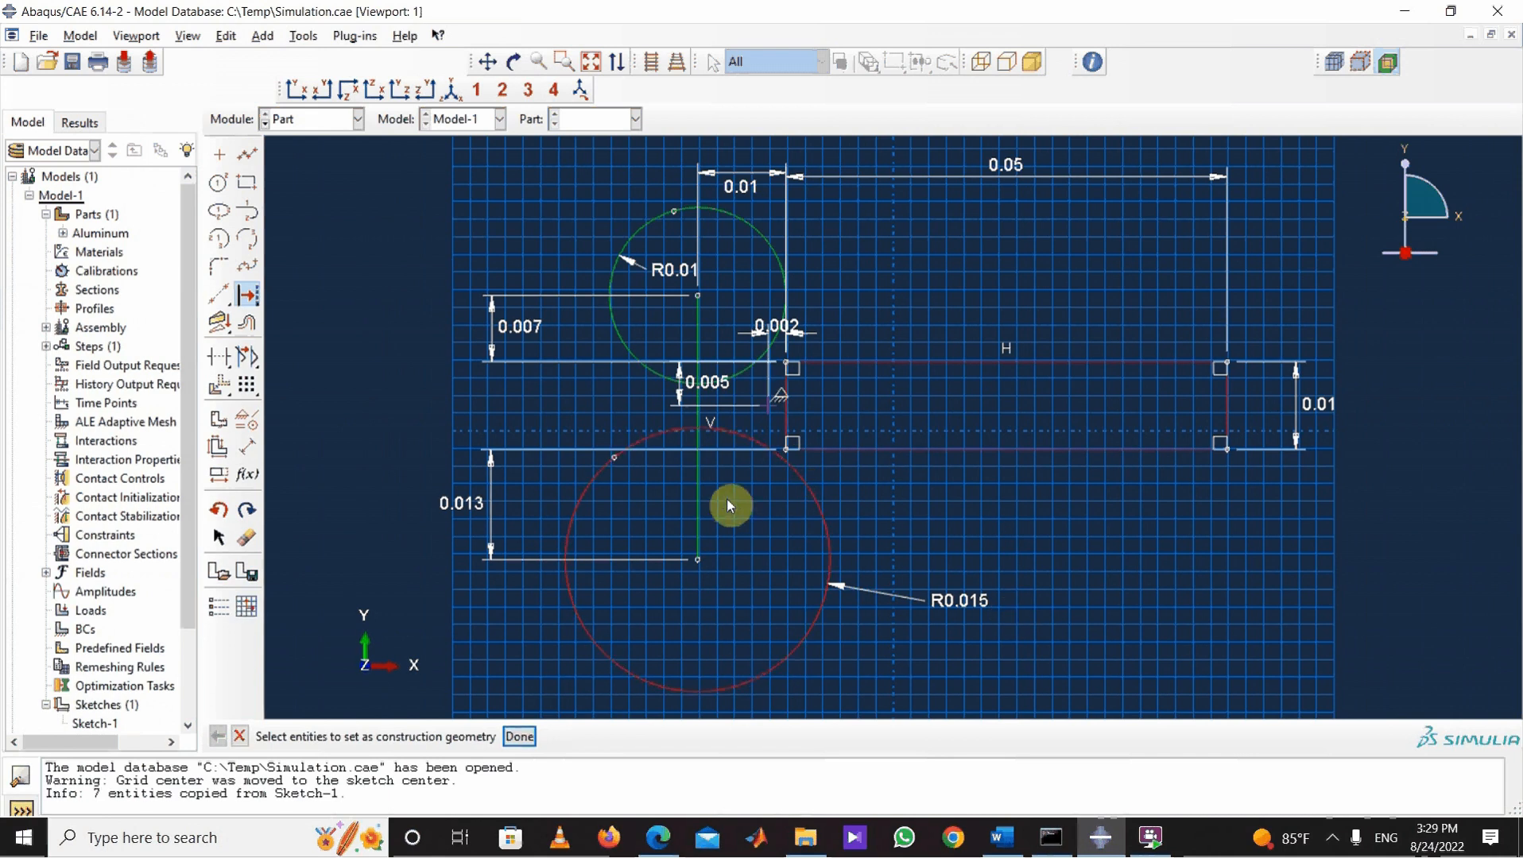
left_click(699, 501)
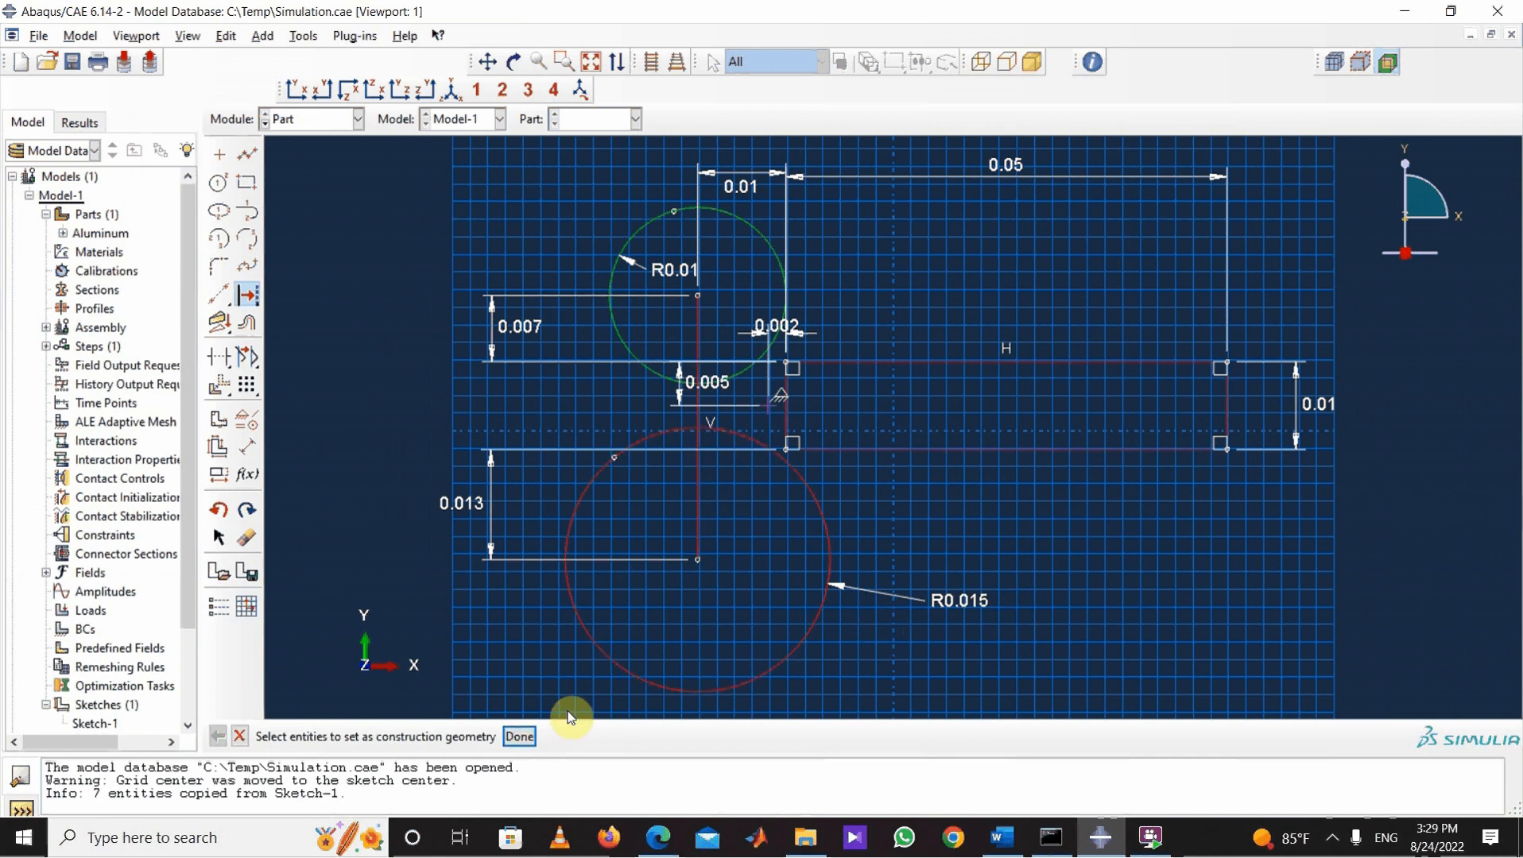
left_click(520, 738)
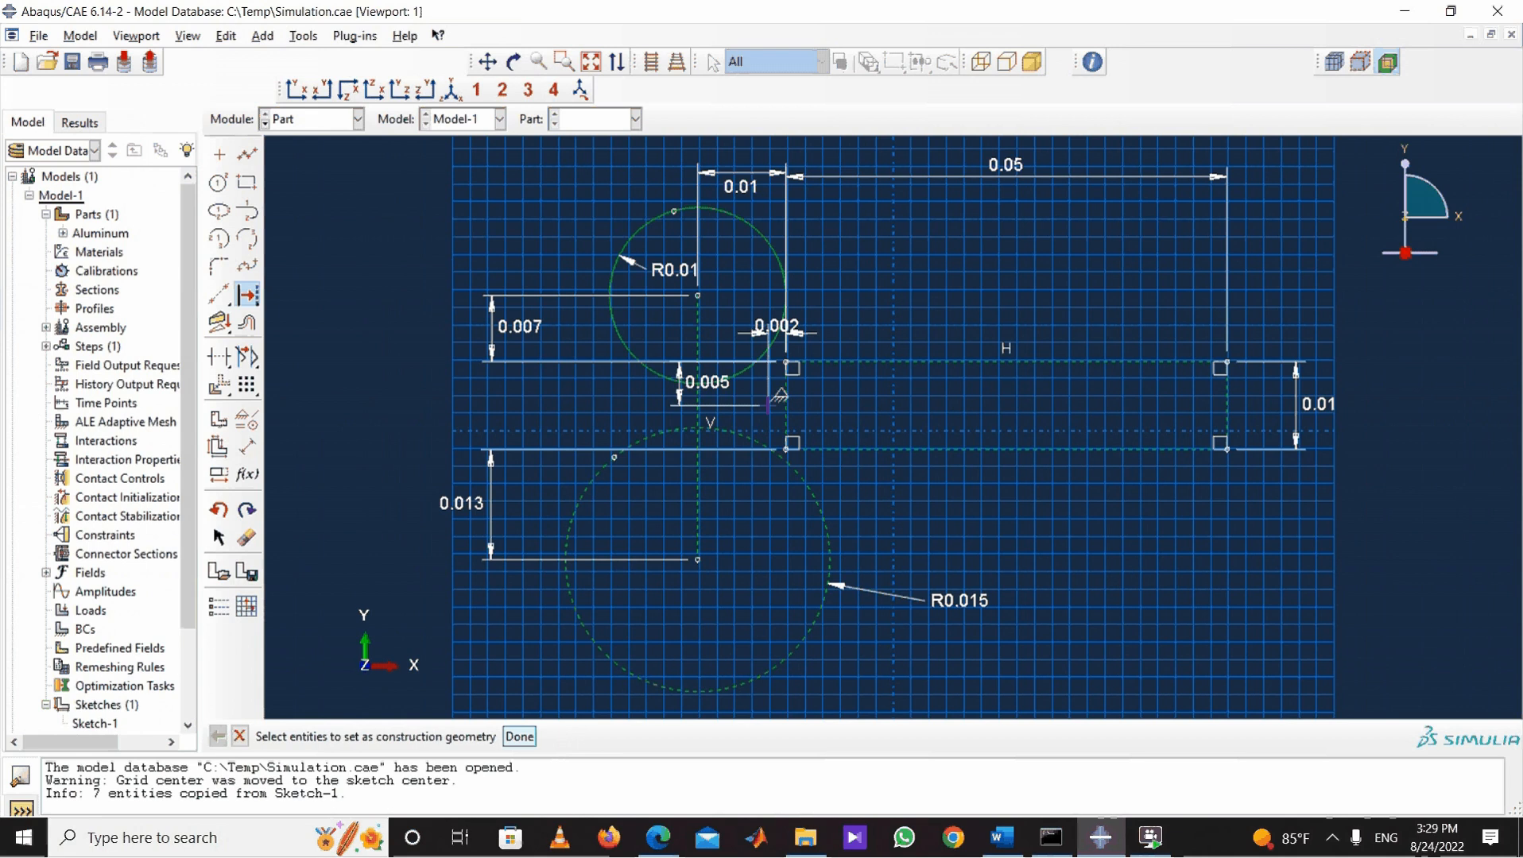
left_click(521, 738)
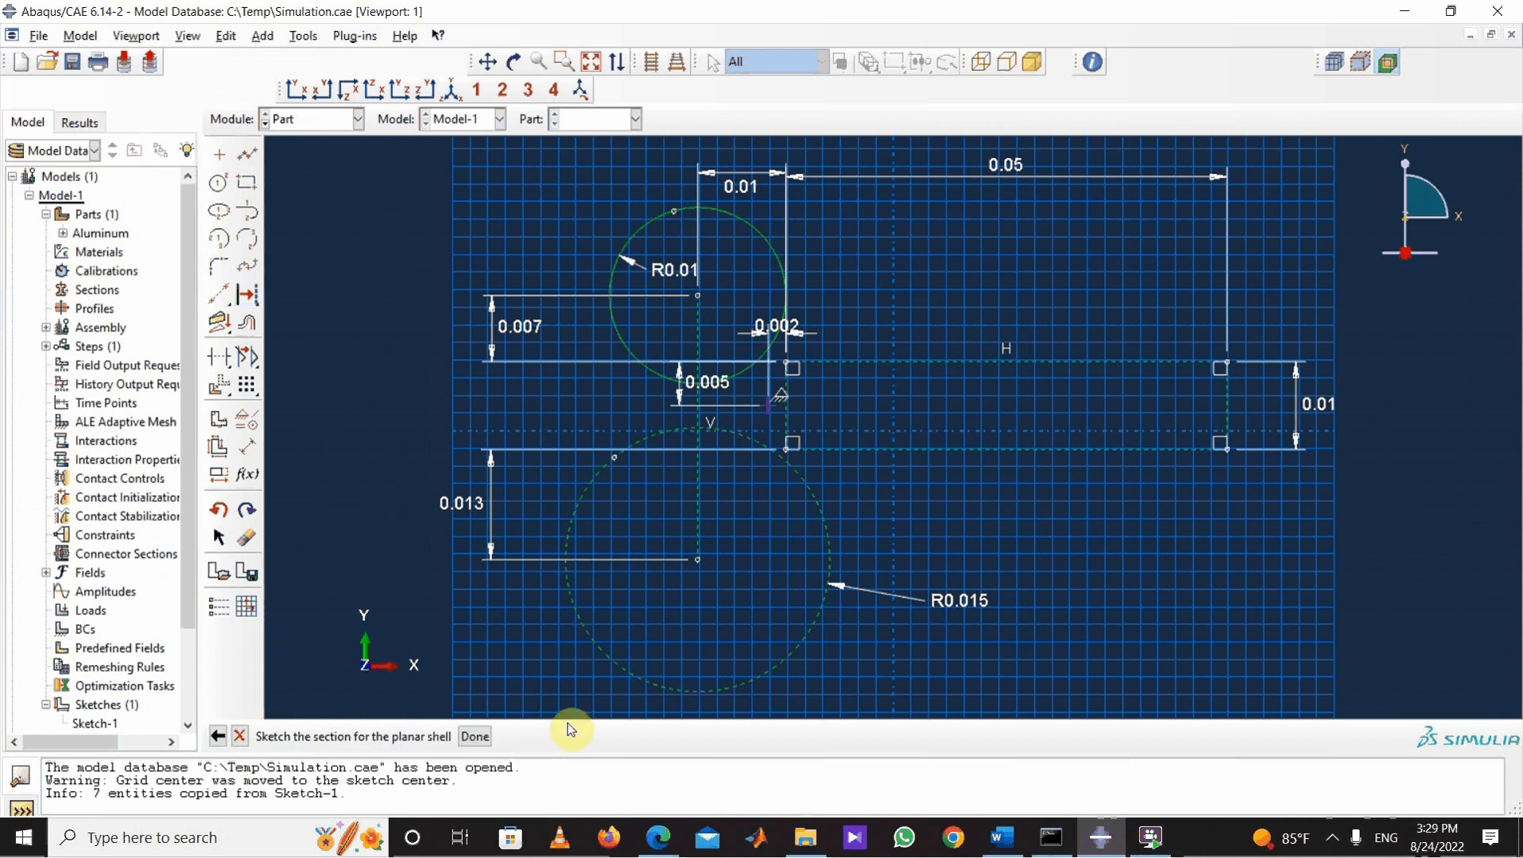
left_click(474, 737)
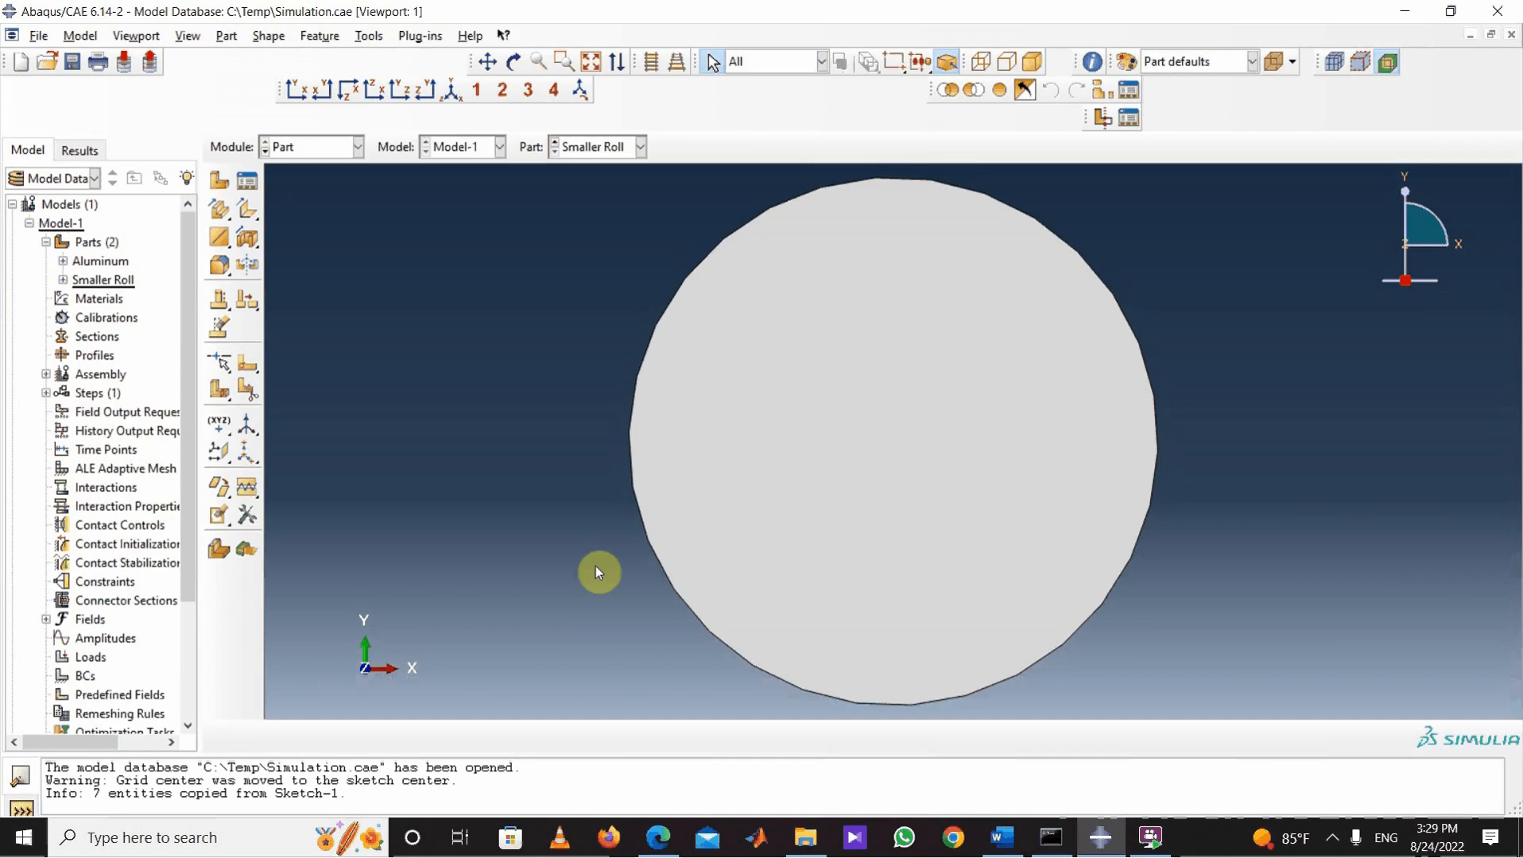
Step: Try to change the Smaller Roll part's type to Analytical rigid
right_click(65, 282)
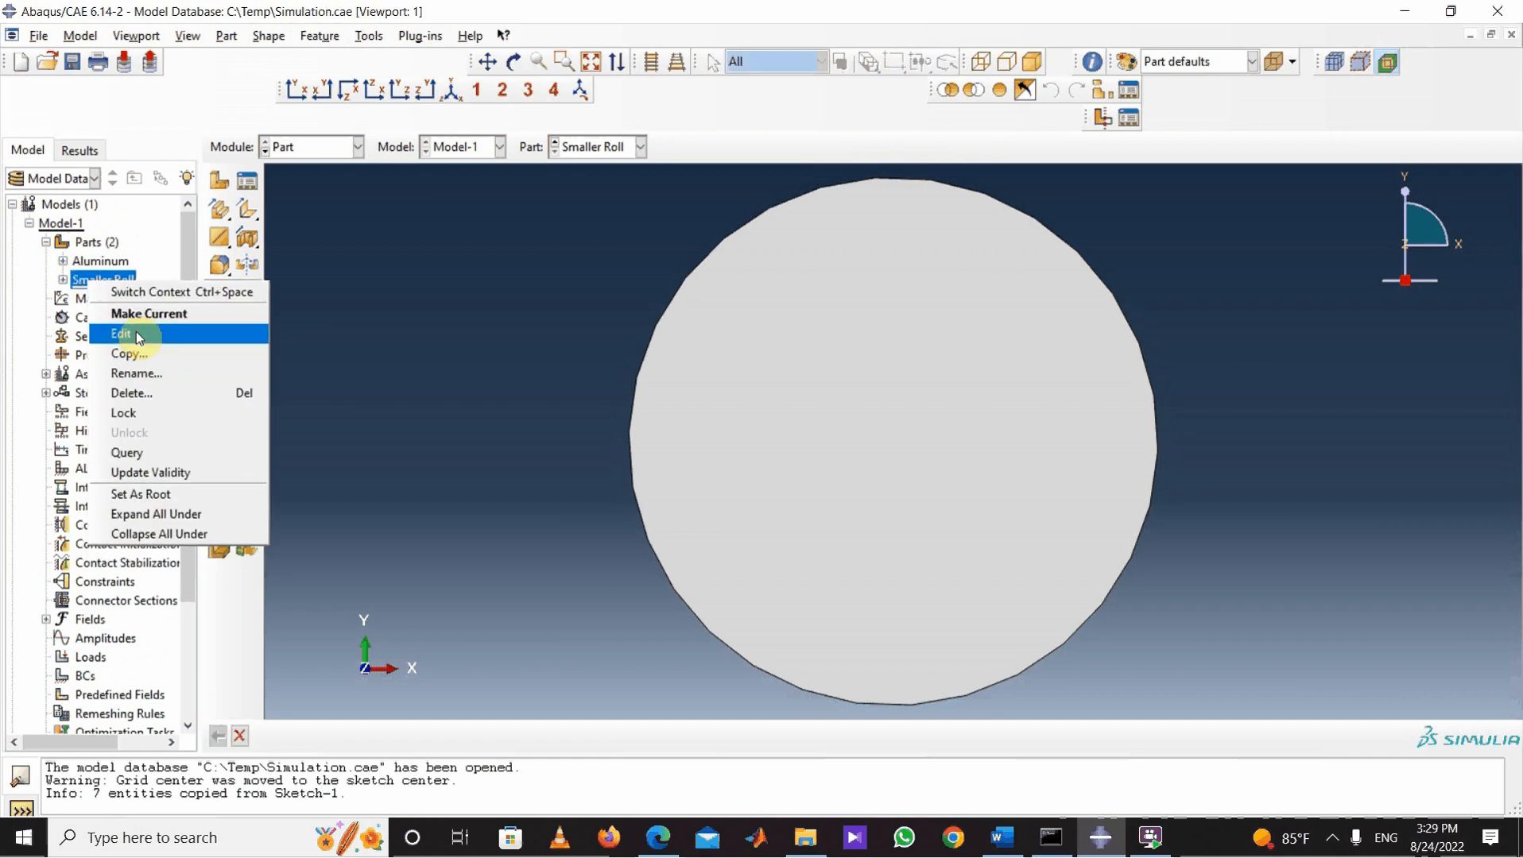
left_click(127, 337)
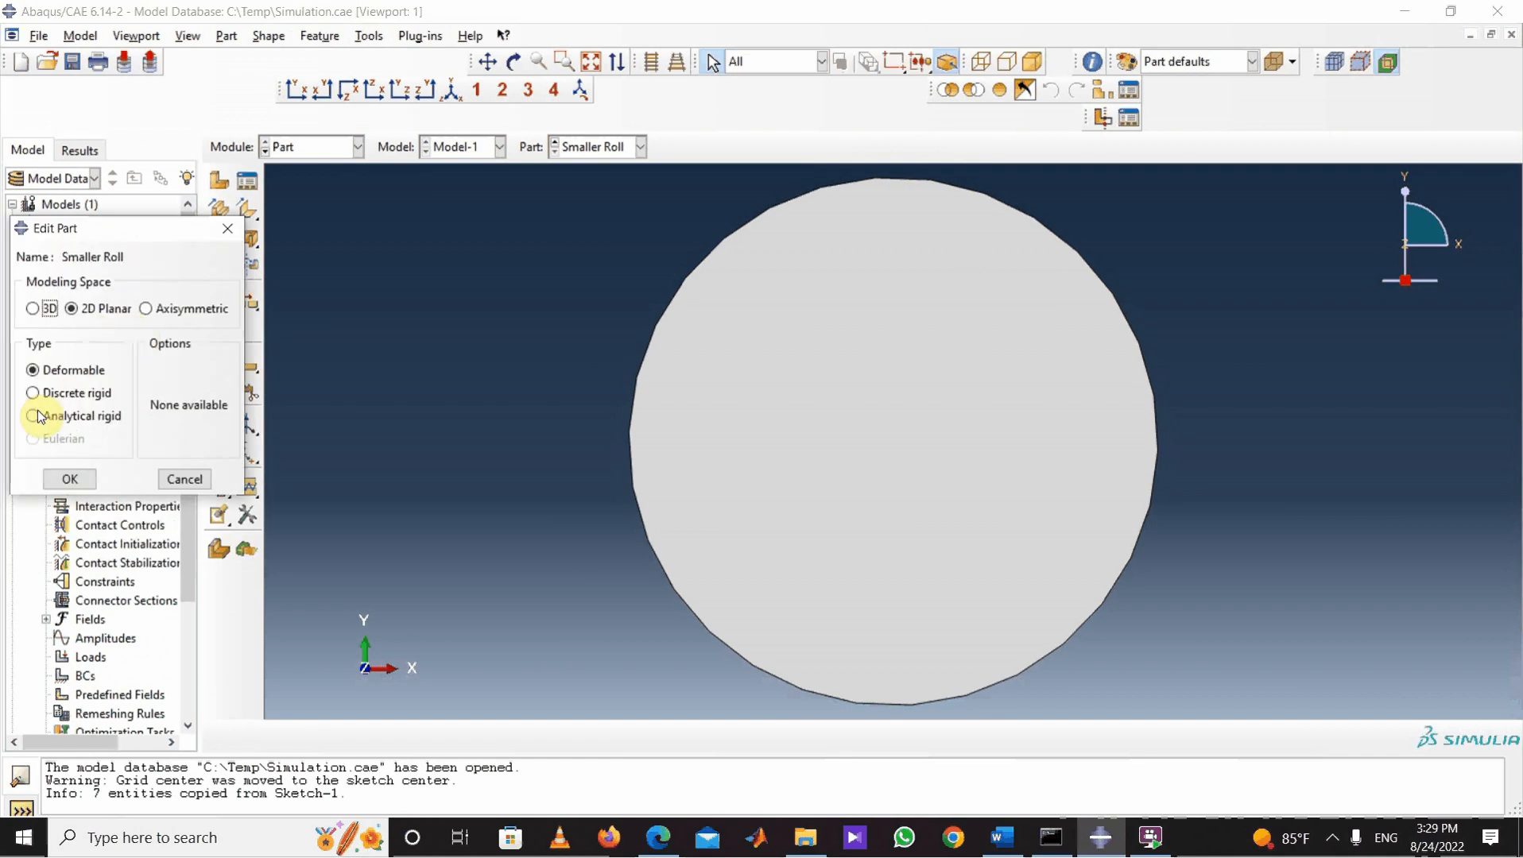
left_click(34, 415)
left_click(70, 478)
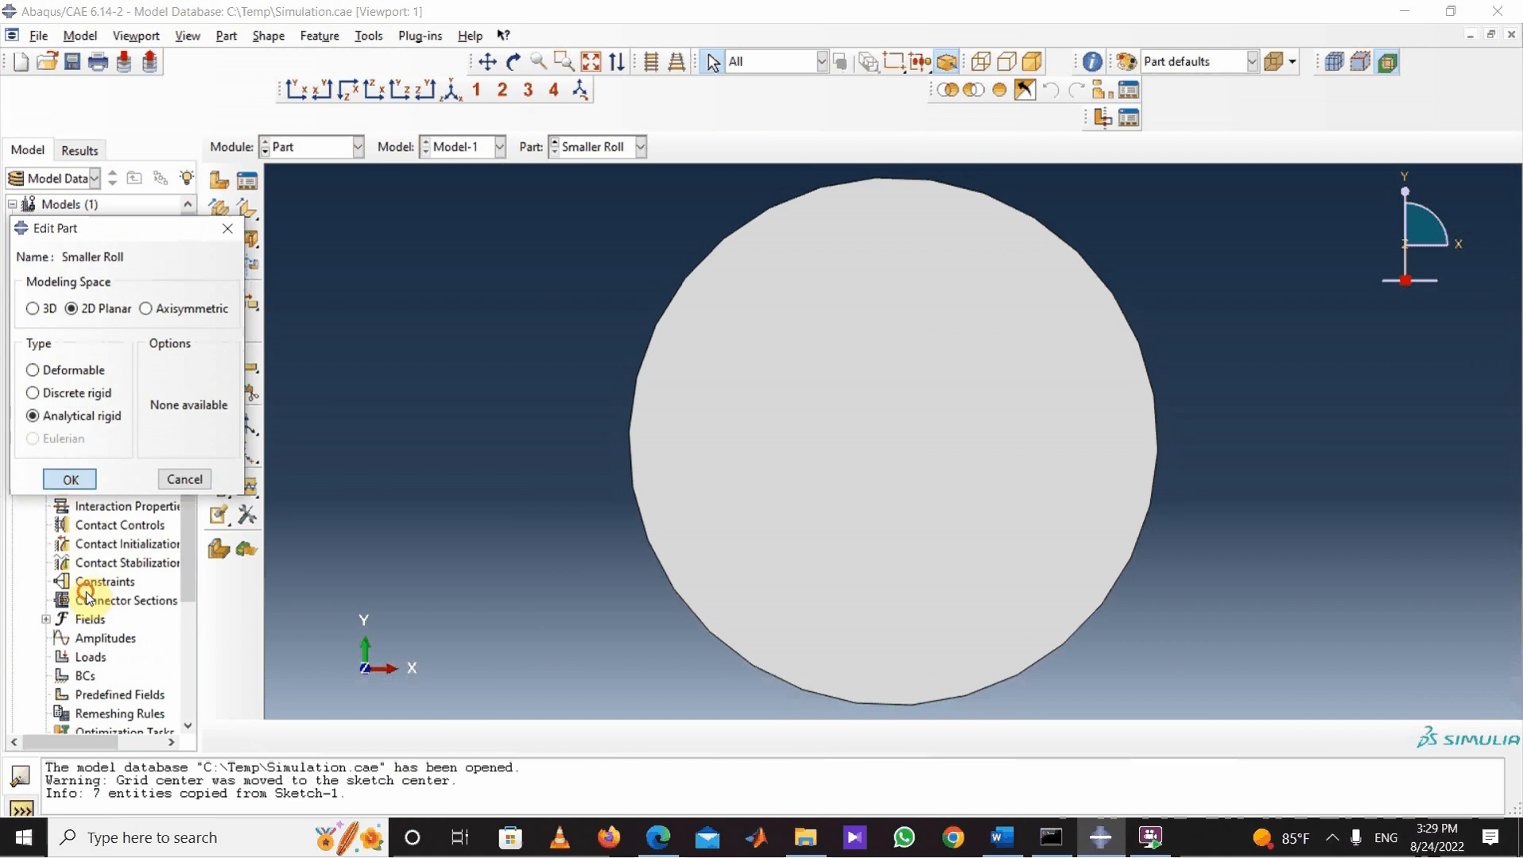
left_click(181, 391)
left_click(227, 230)
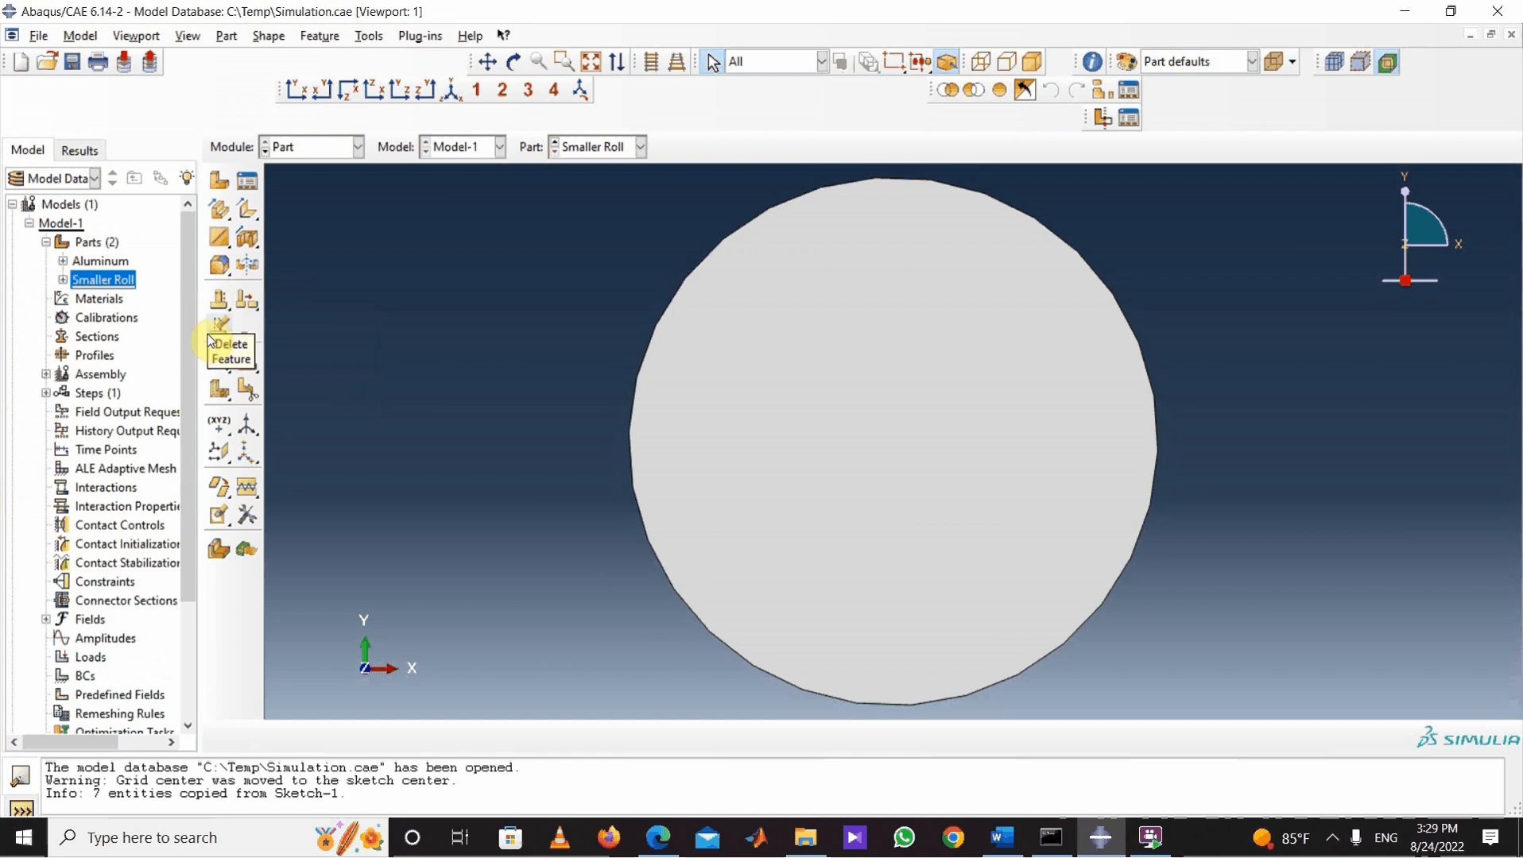
Step: Open the section sketch of the Smaller Roll's planar shell feature for editing
left_click(62, 280)
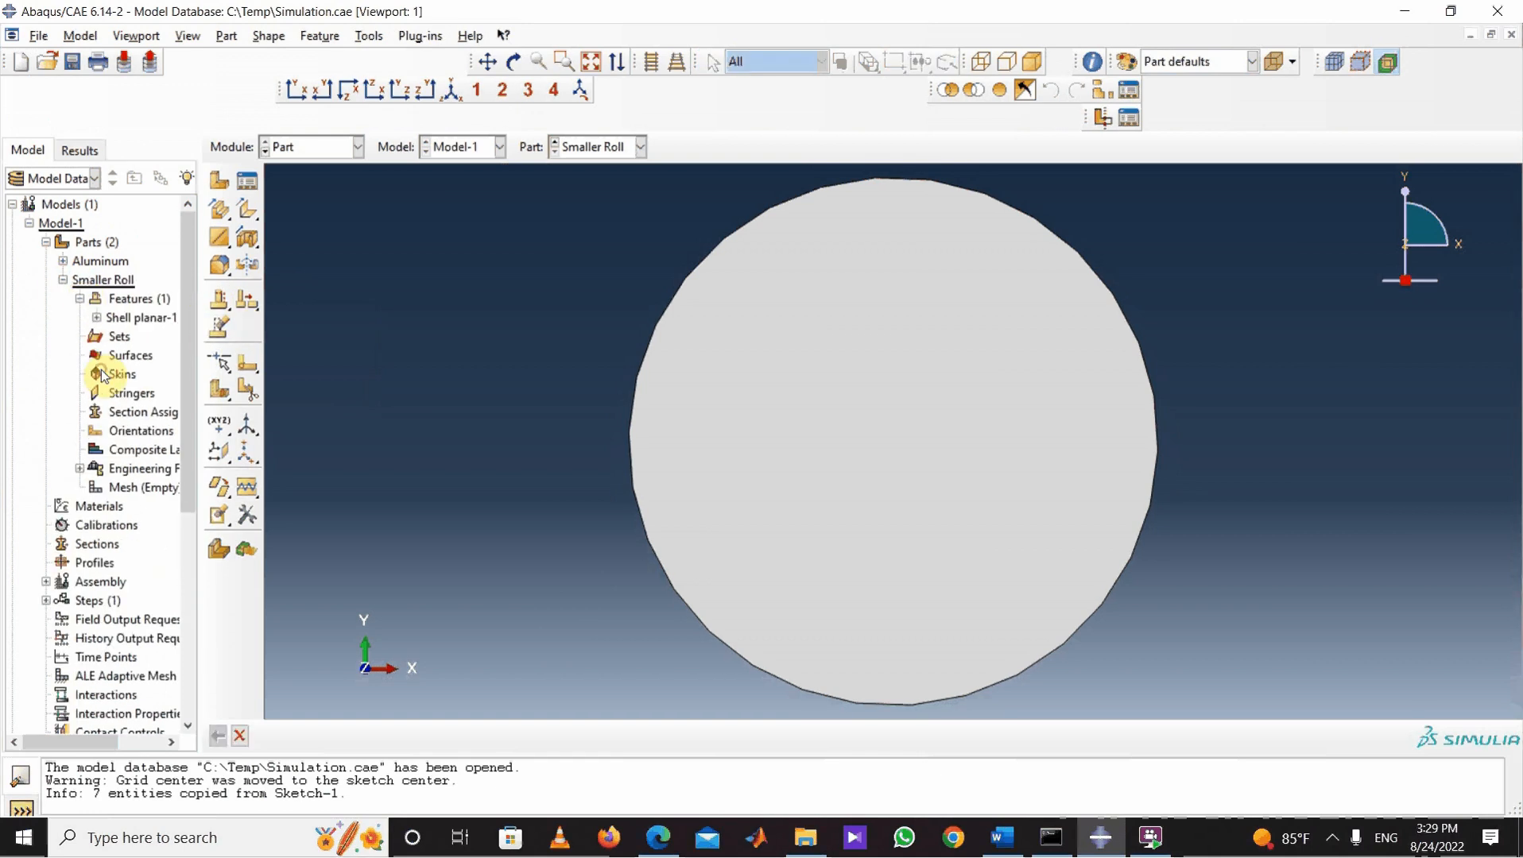
left_click(96, 317)
right_click(150, 346)
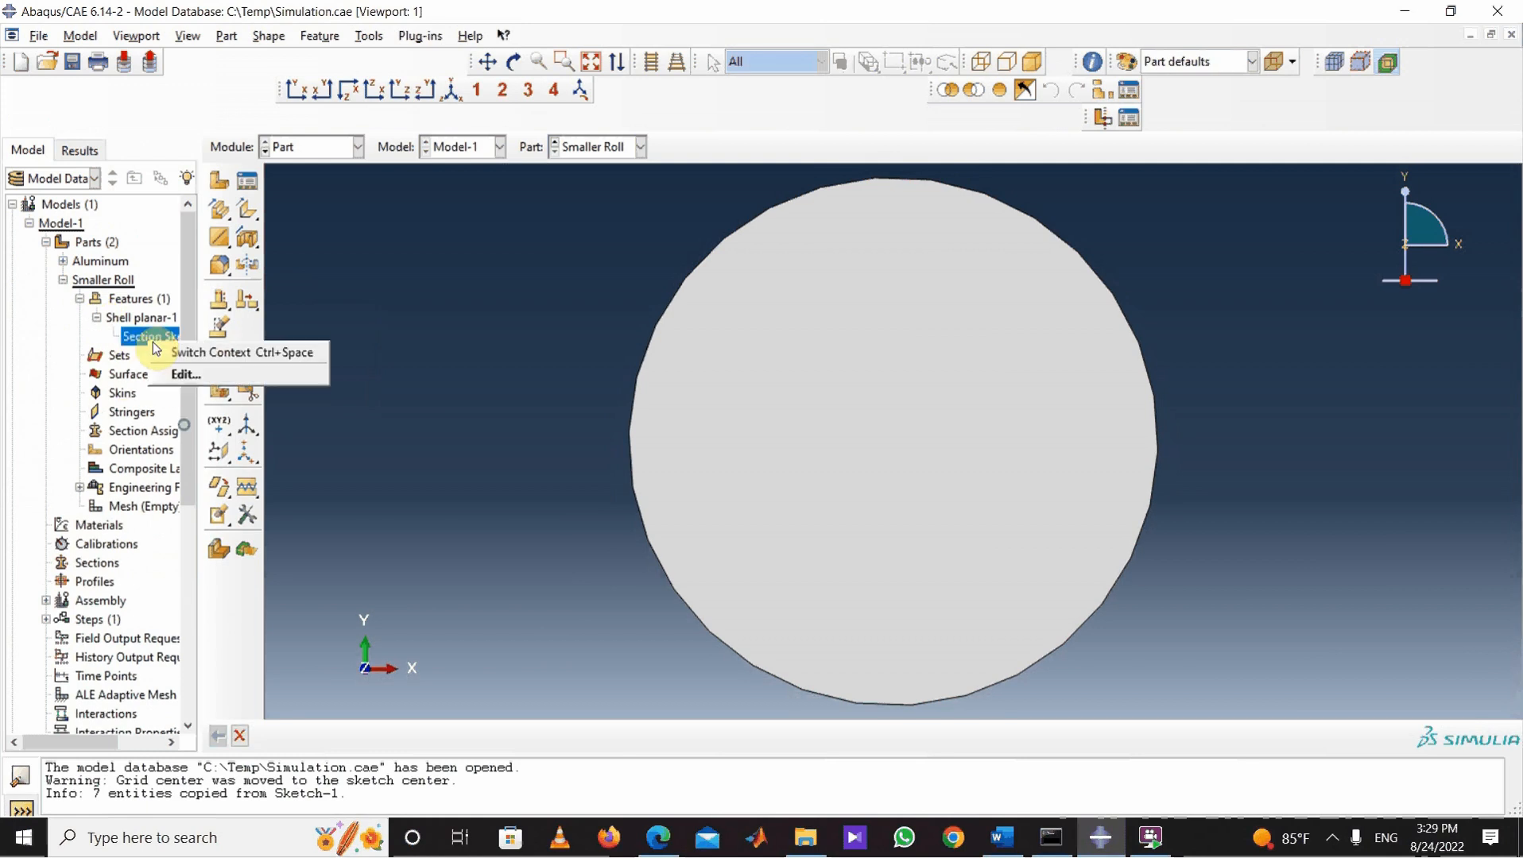
left_click(181, 373)
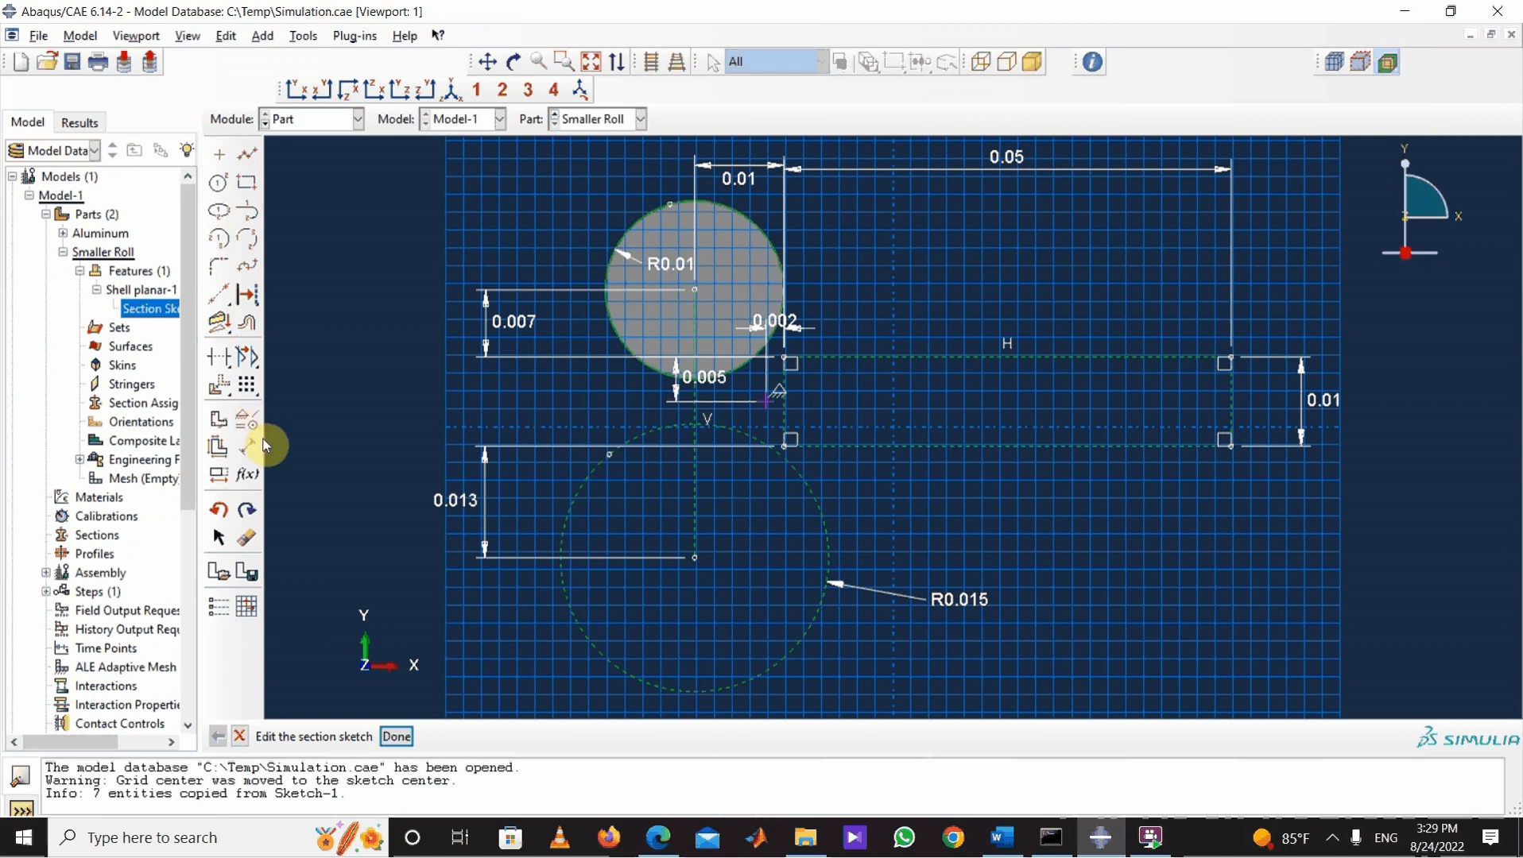
Step: Draw two lines from the upper circle's centre to its circumference, one sloping down to the right and one down to the left
left_click(248, 153)
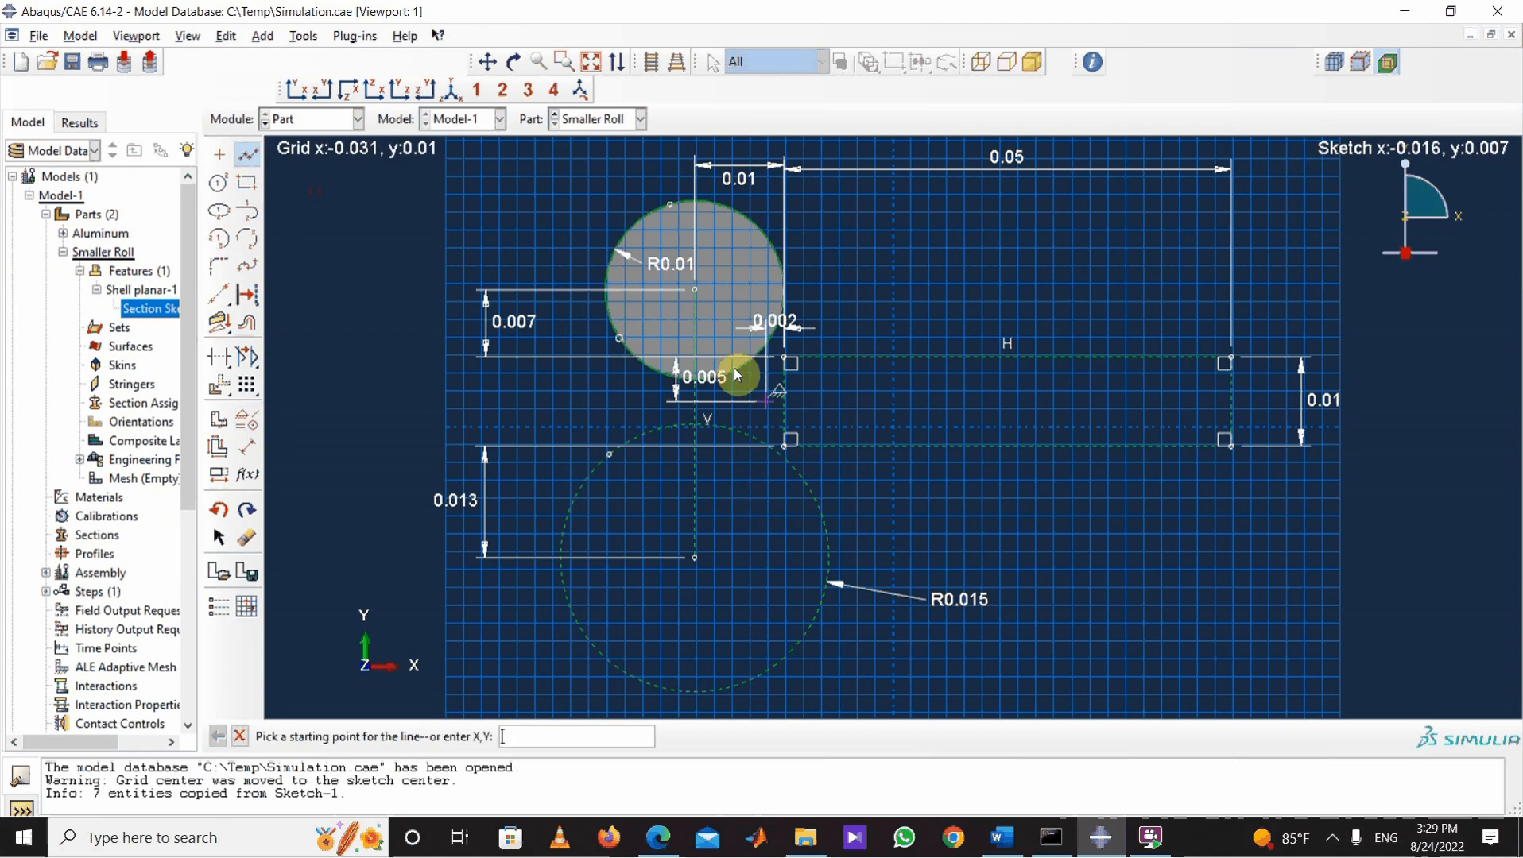
left_click(693, 289)
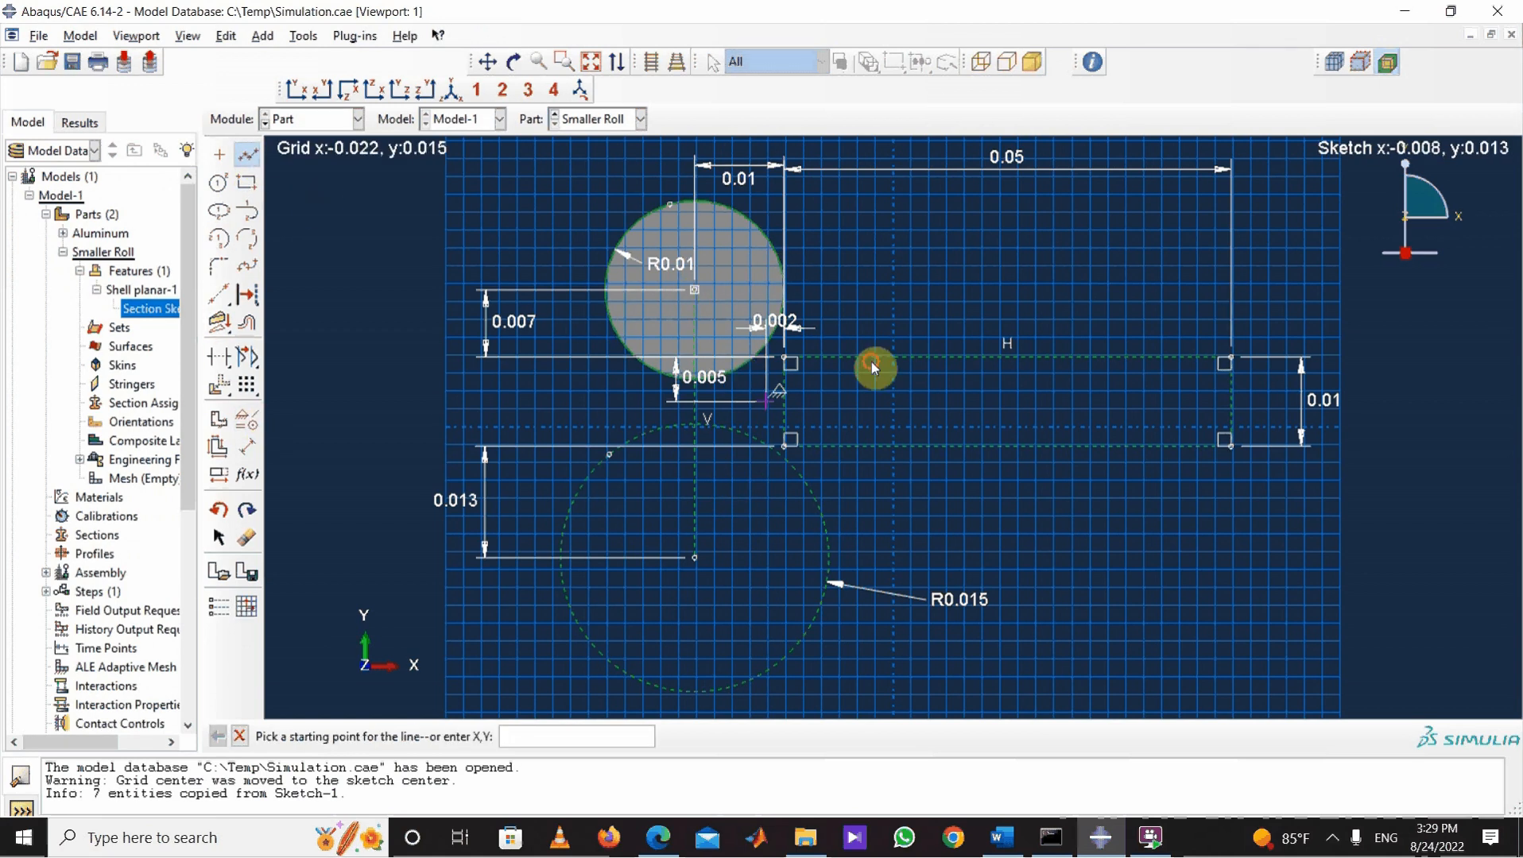
left_click(773, 328)
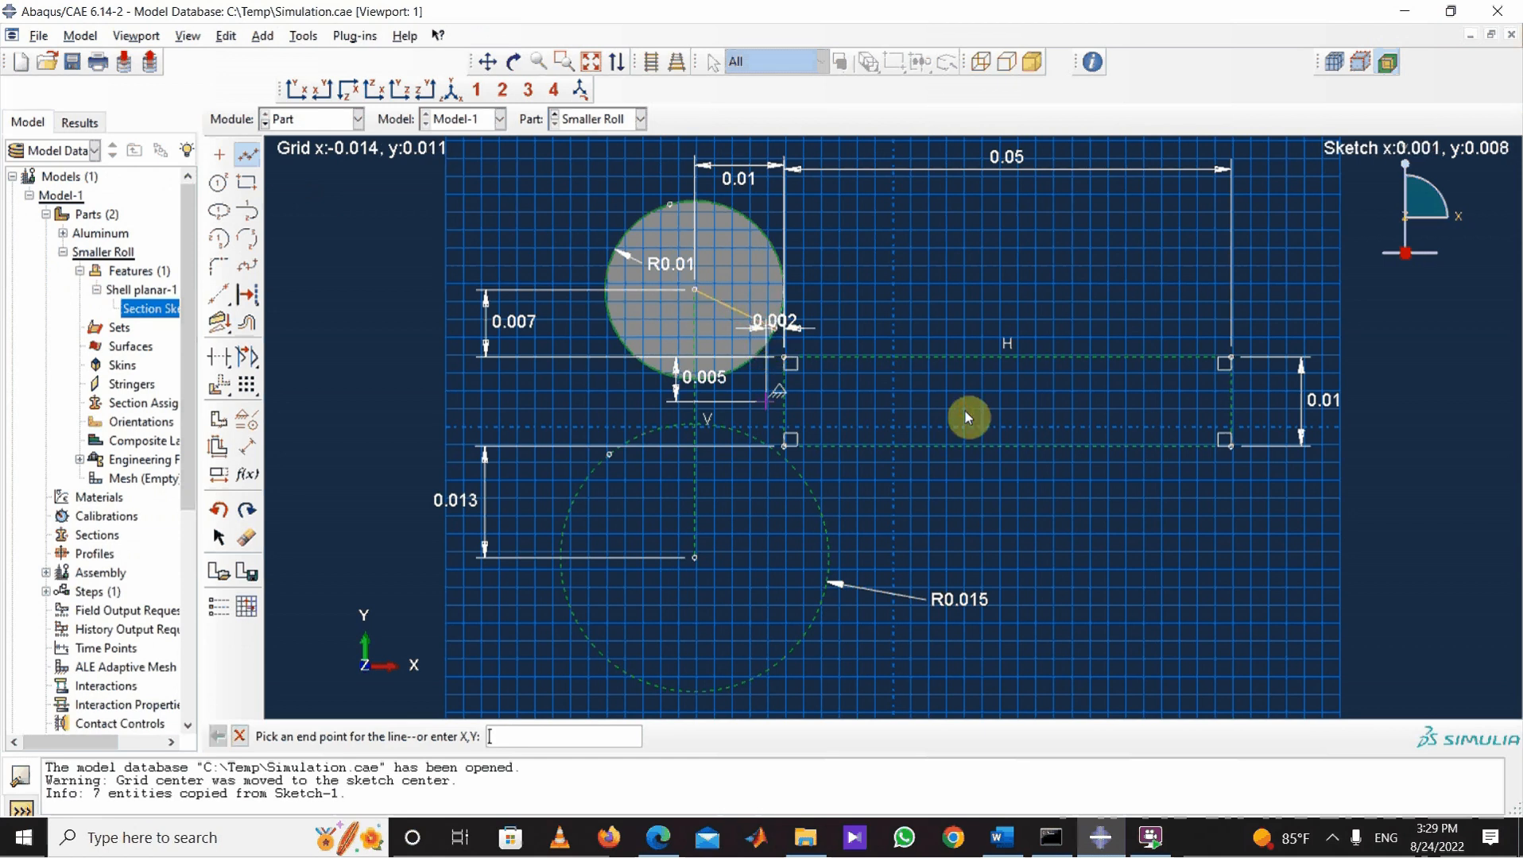
left_click(247, 161)
left_click(695, 291)
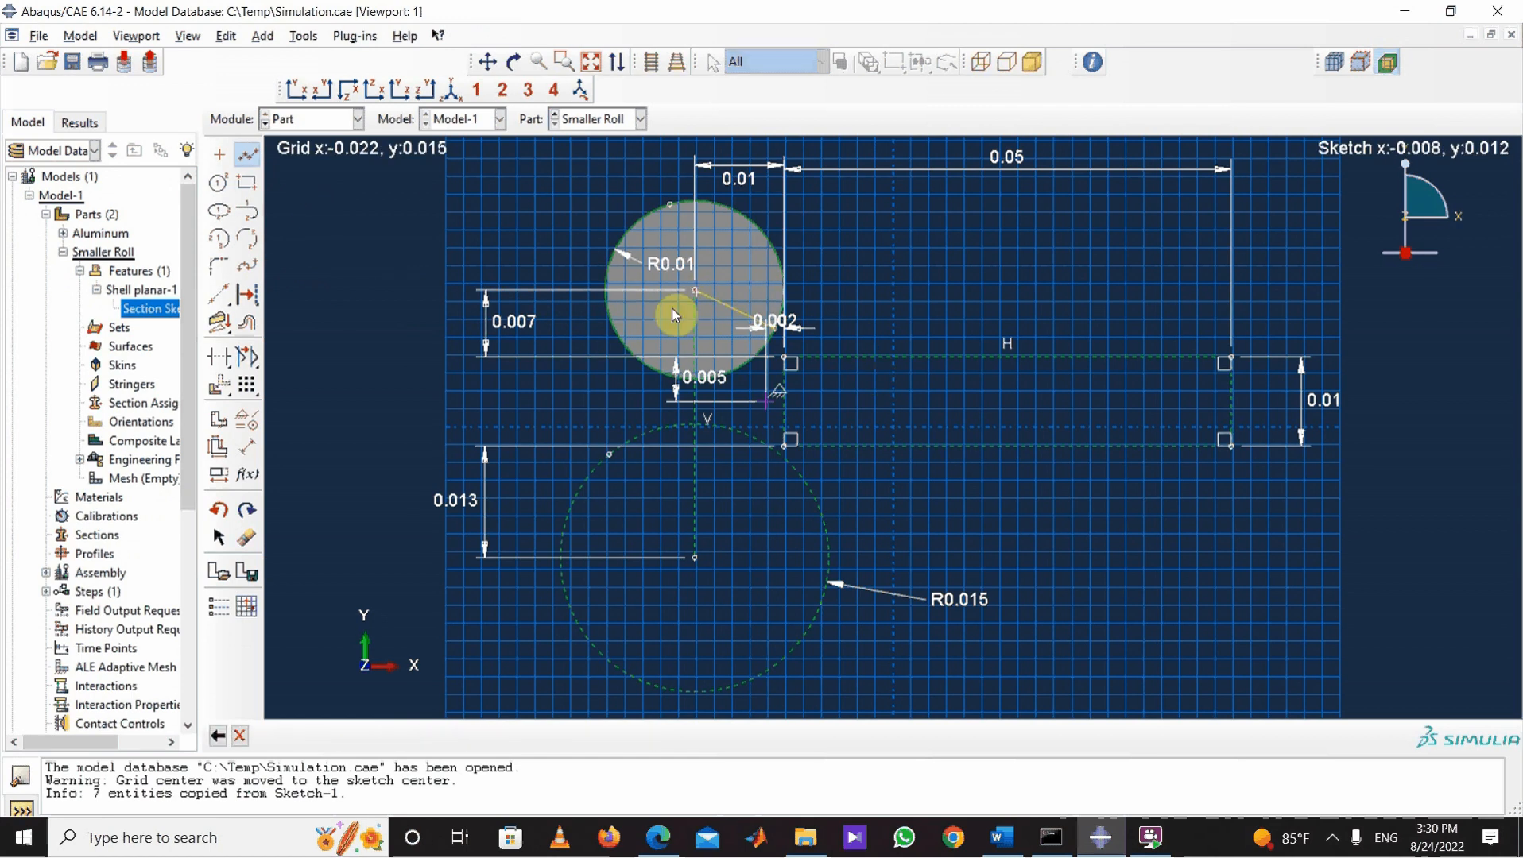
left_click(625, 328)
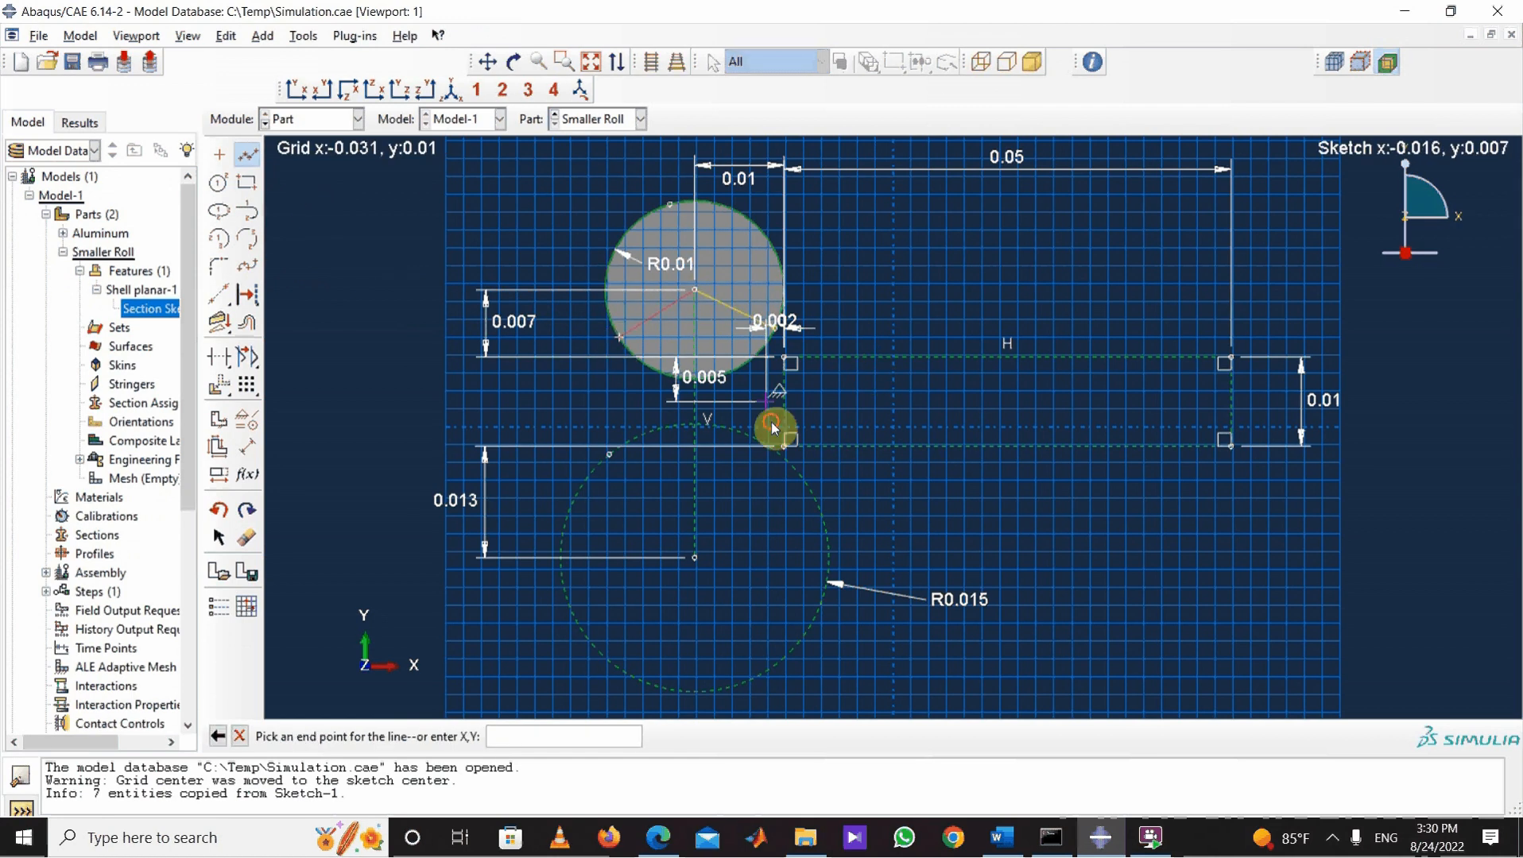
Step: Draw a vertical line from the upper circle's centre to its topmost point and delete the upper circle
left_click(249, 161)
left_click(247, 154)
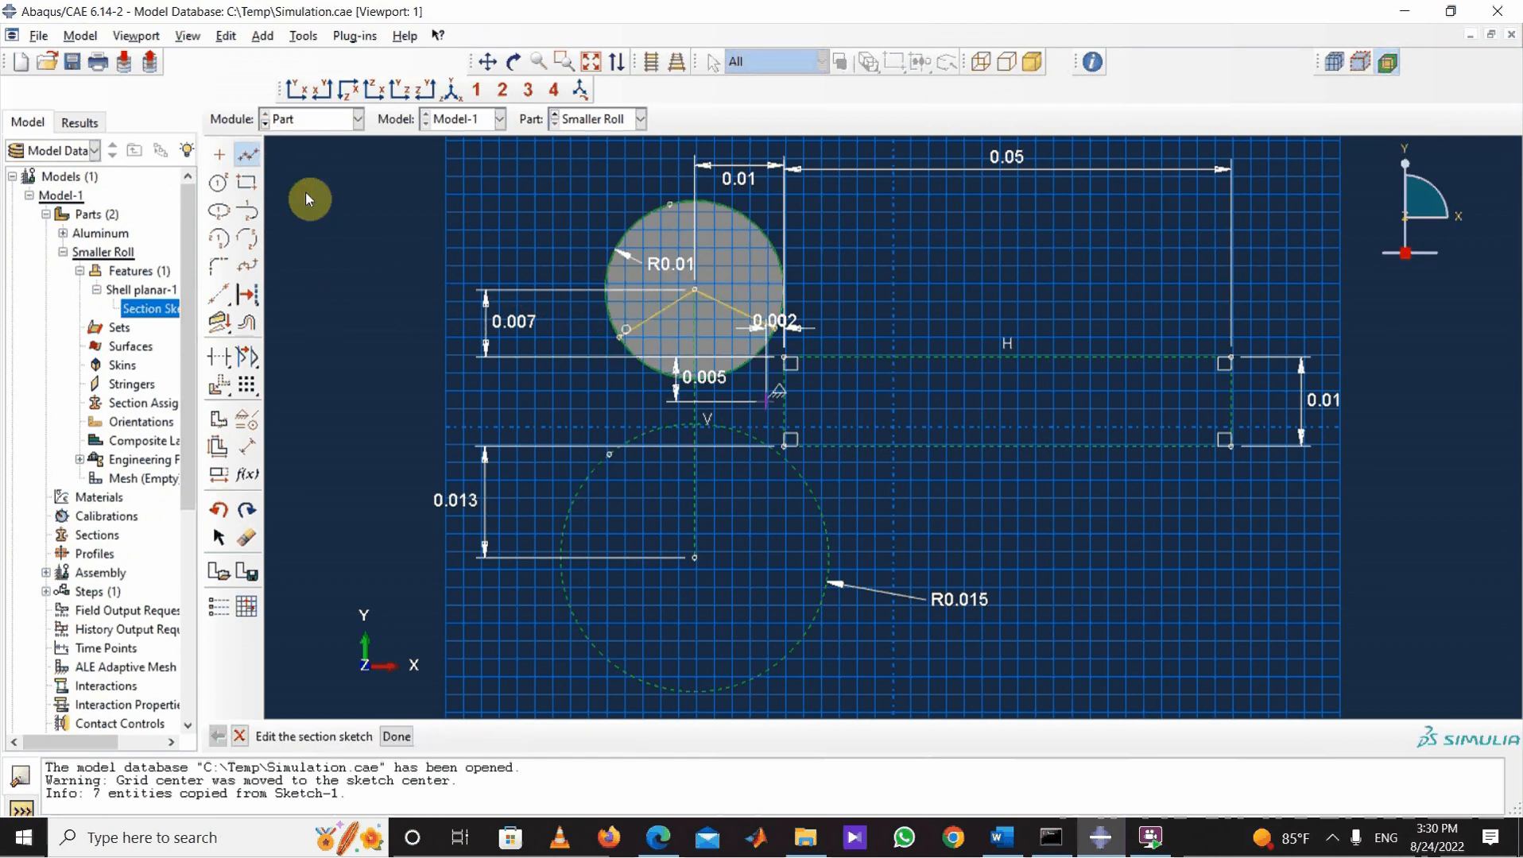
left_click(695, 289)
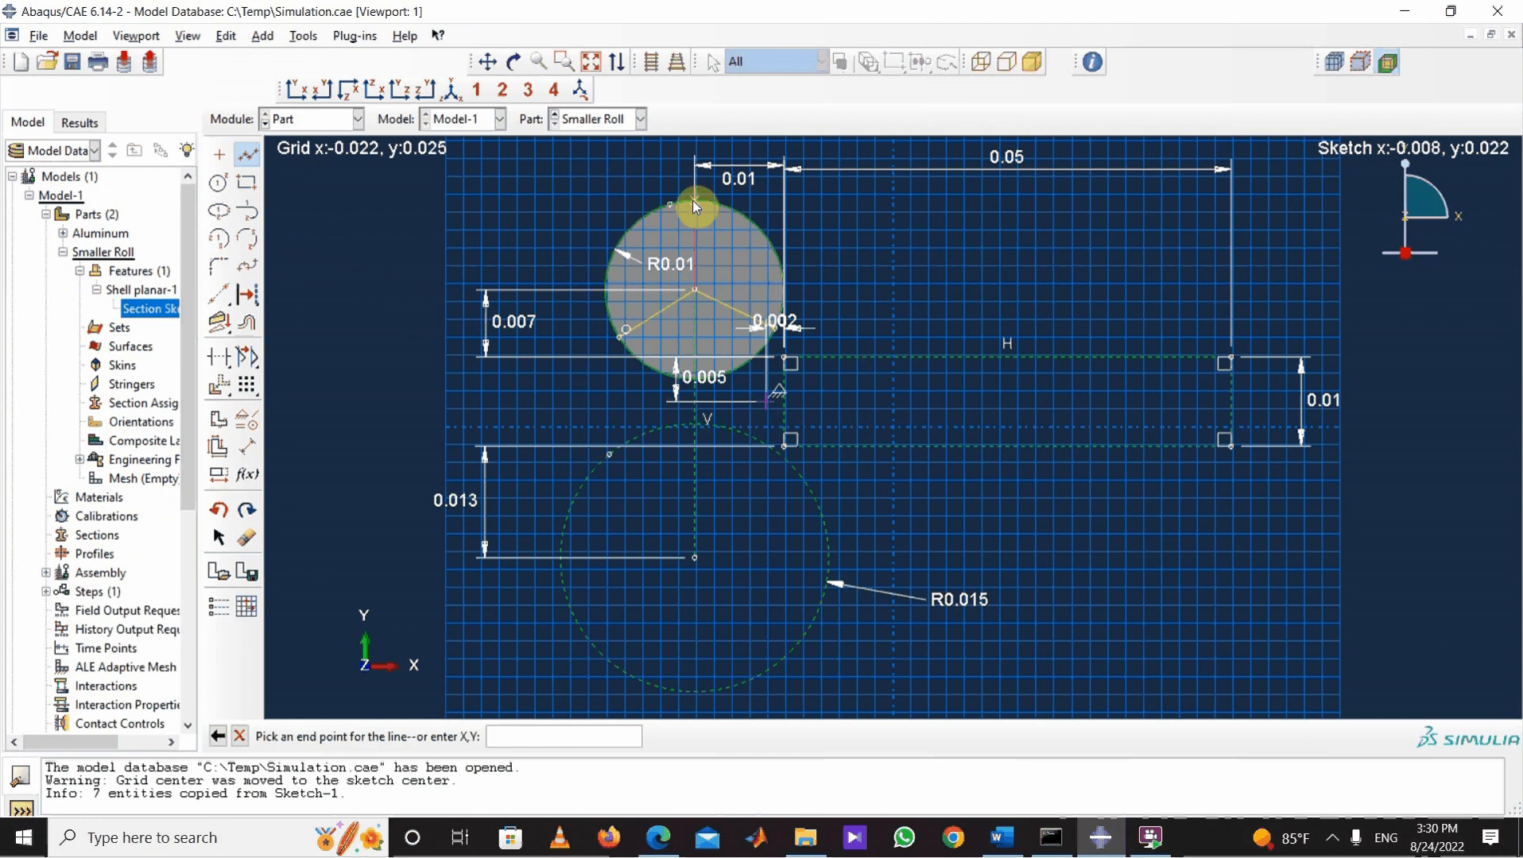
left_click(692, 204)
left_click(251, 531)
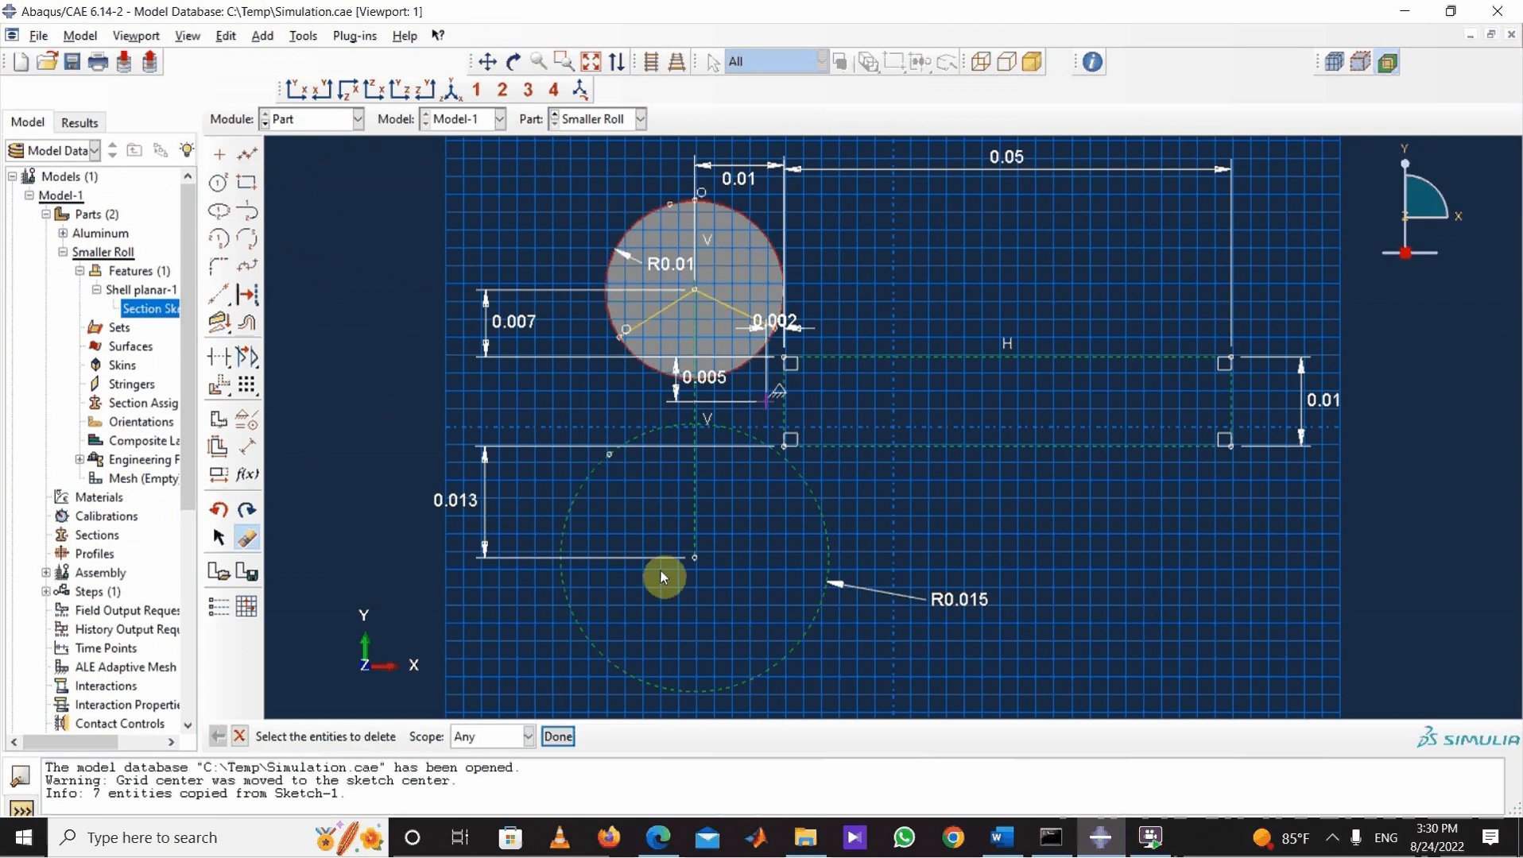
left_click(558, 737)
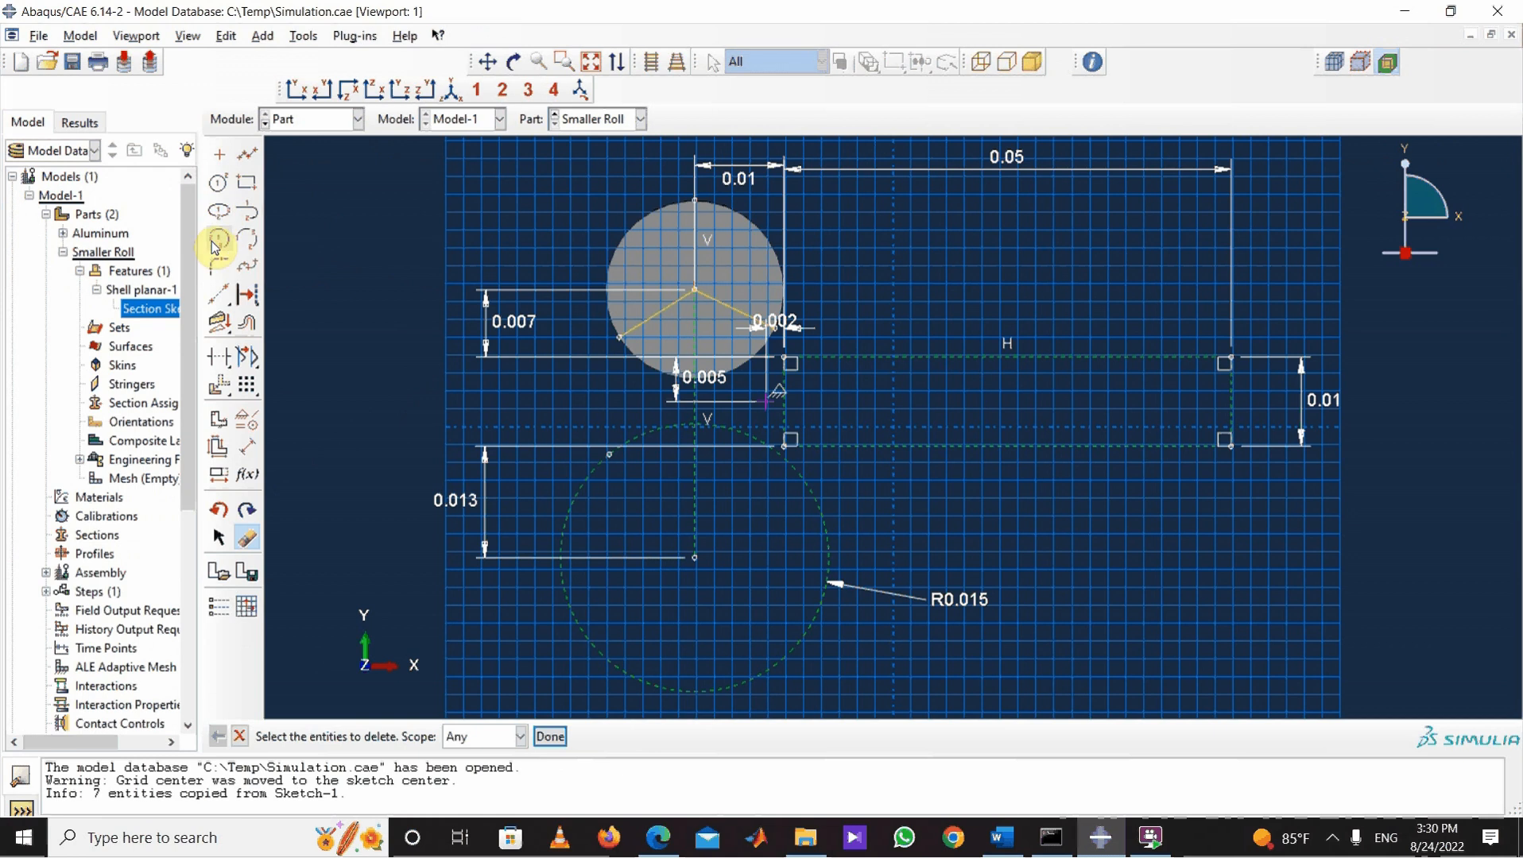
Step: Rebuild the upper circle as three arcs about its centre, spanning between the outer ends of the three radial lines
left_click(695, 290)
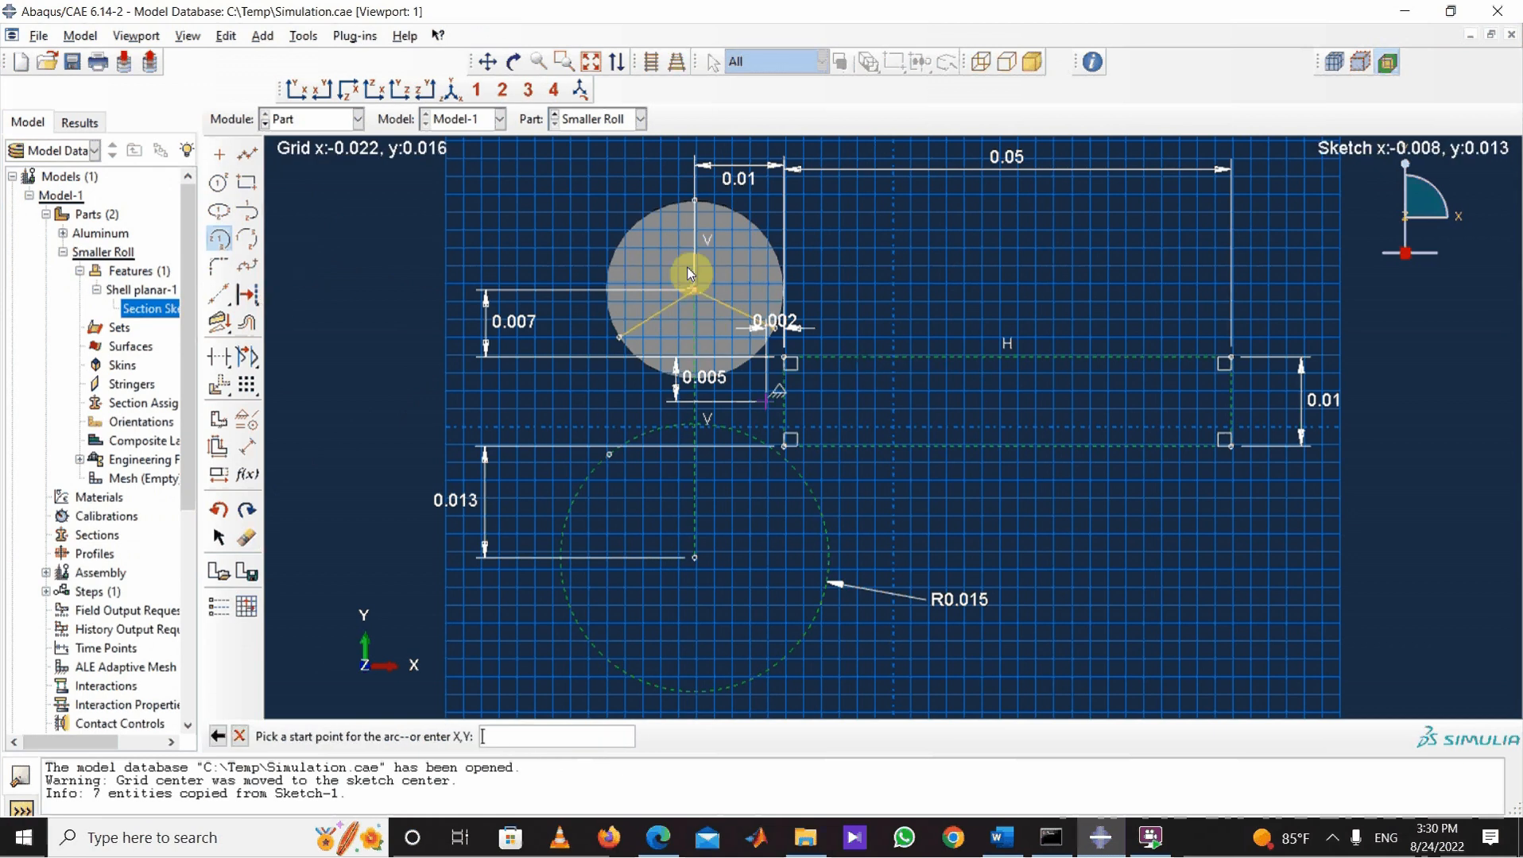
left_click(695, 200)
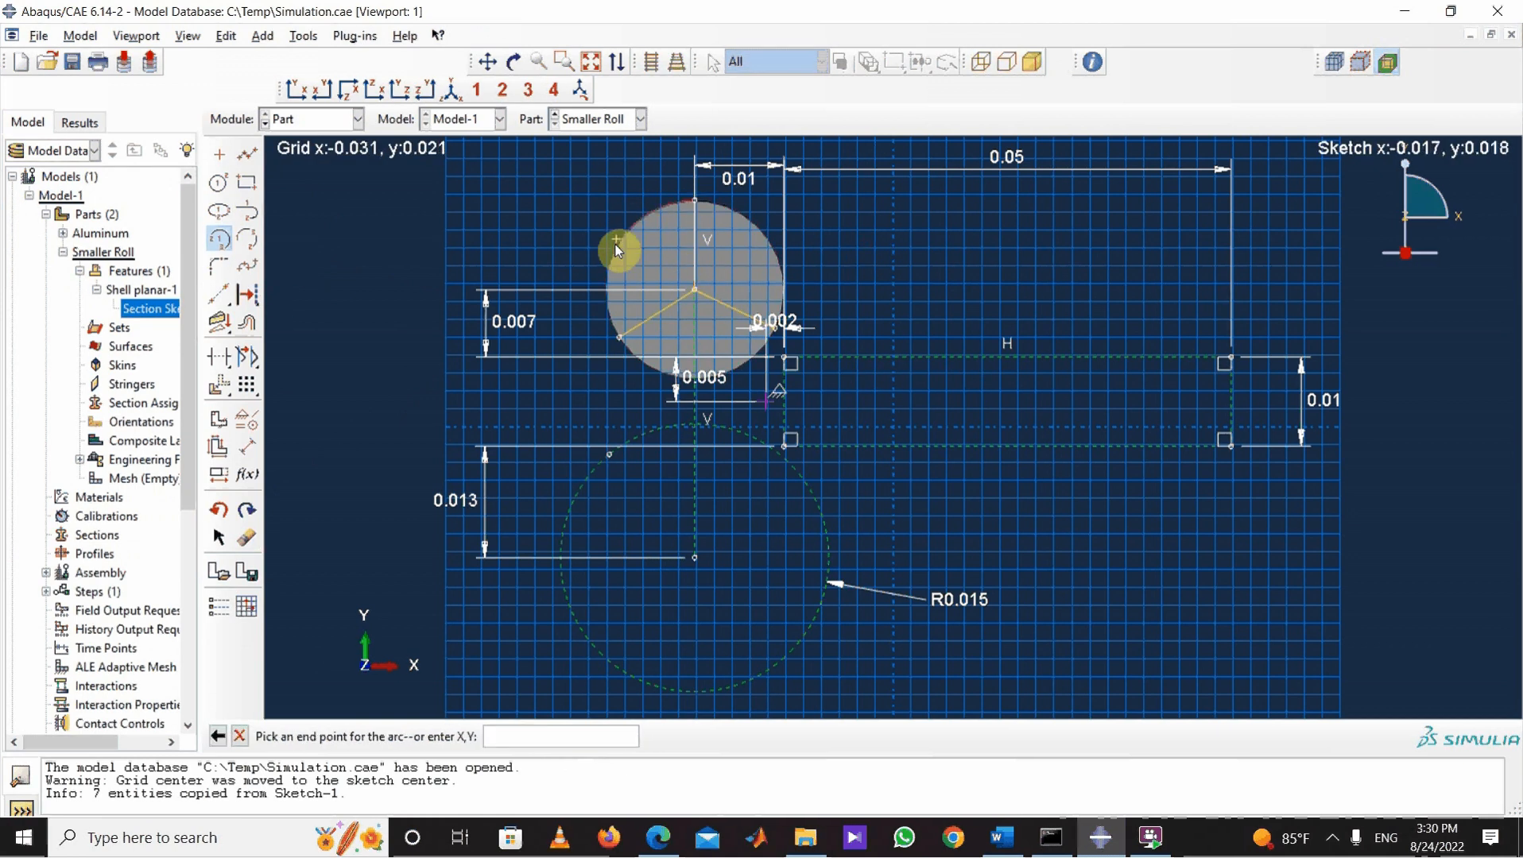
left_click(621, 347)
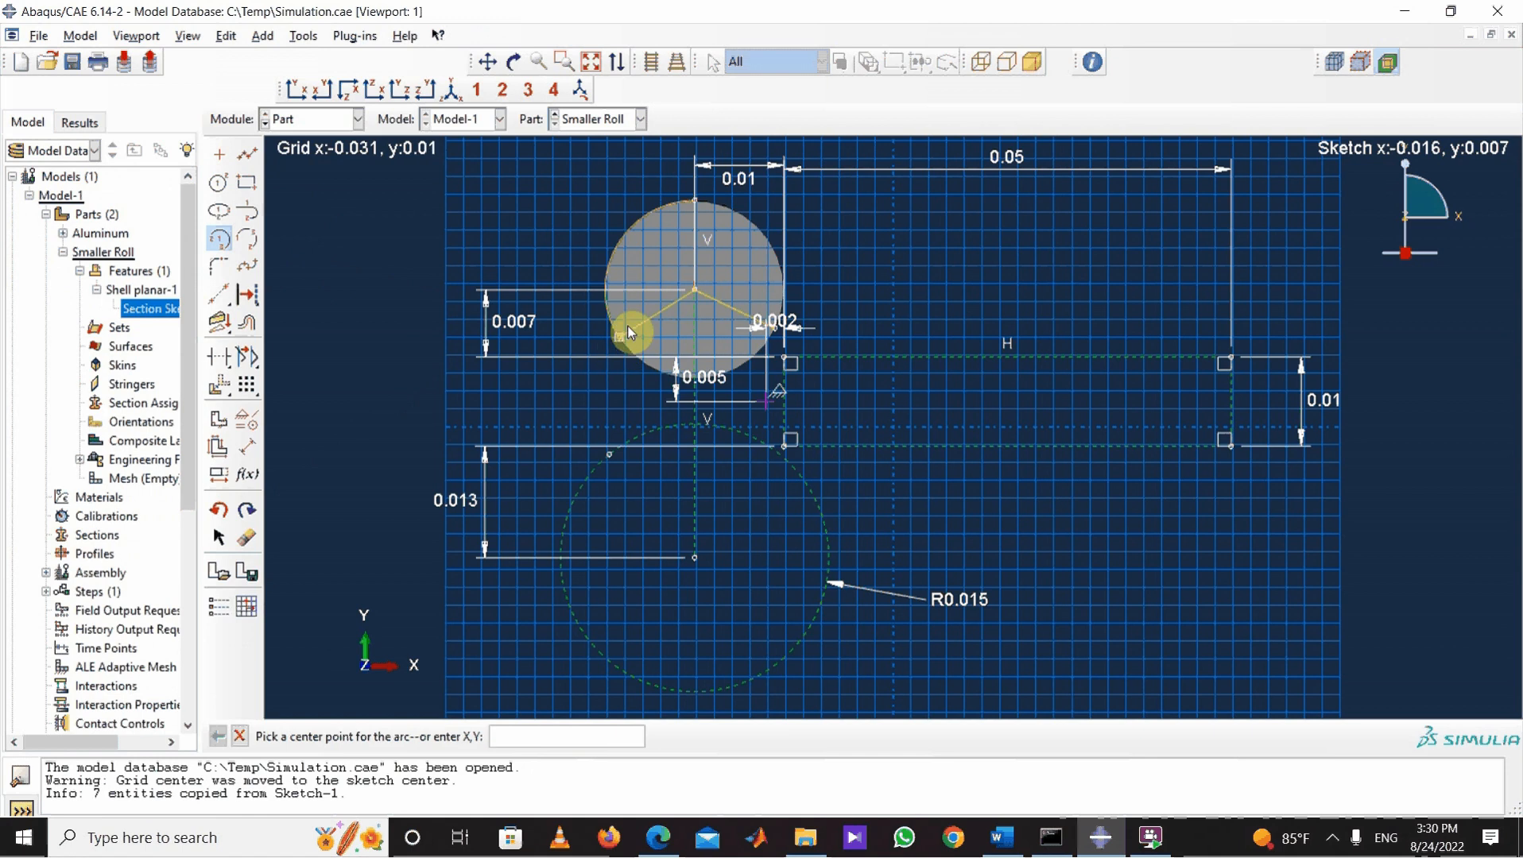
left_click(696, 291)
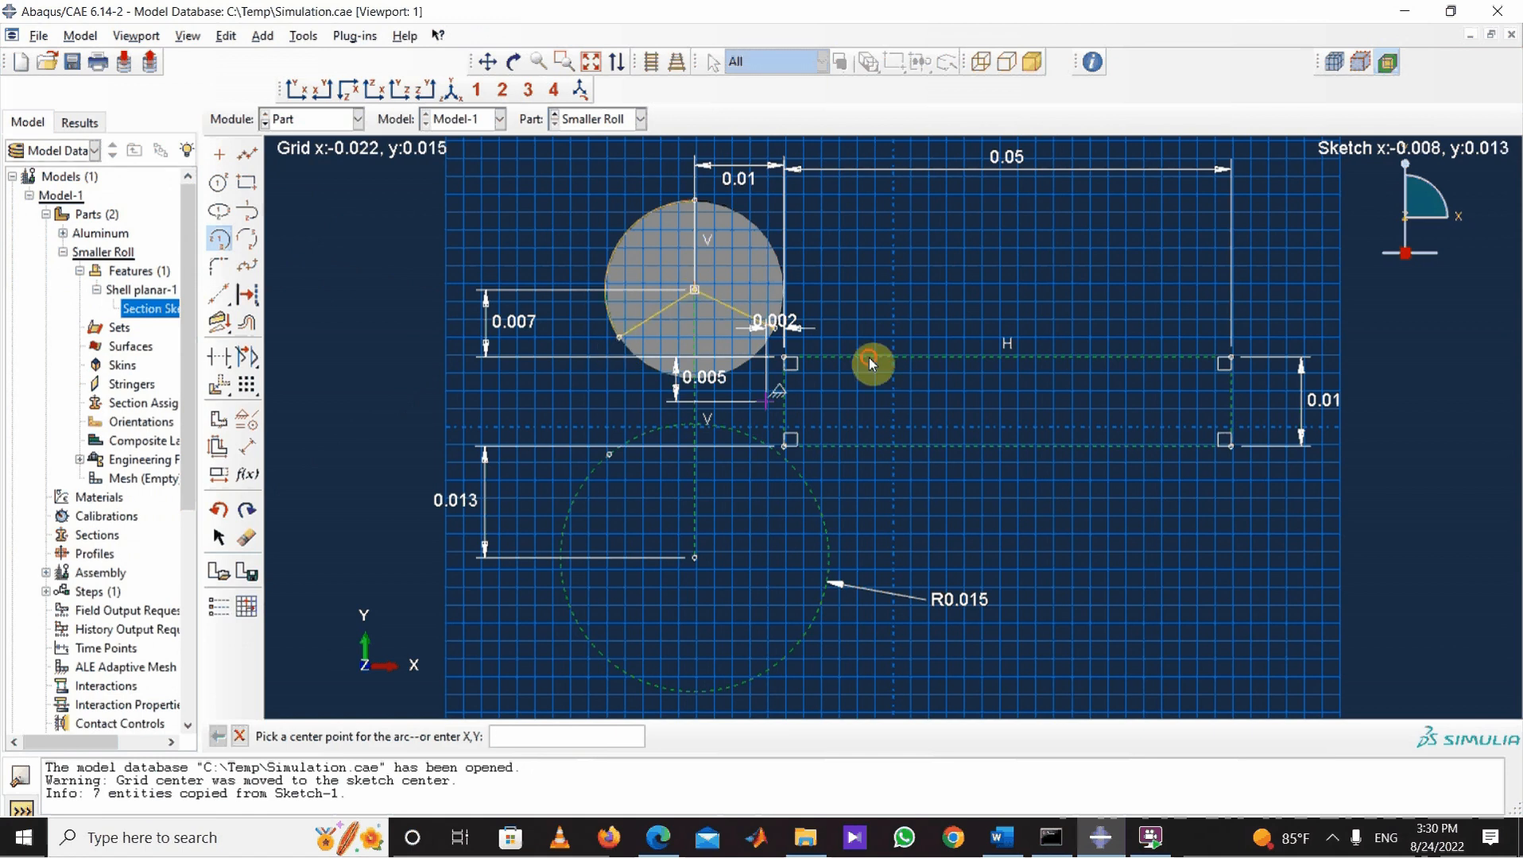
left_click(621, 336)
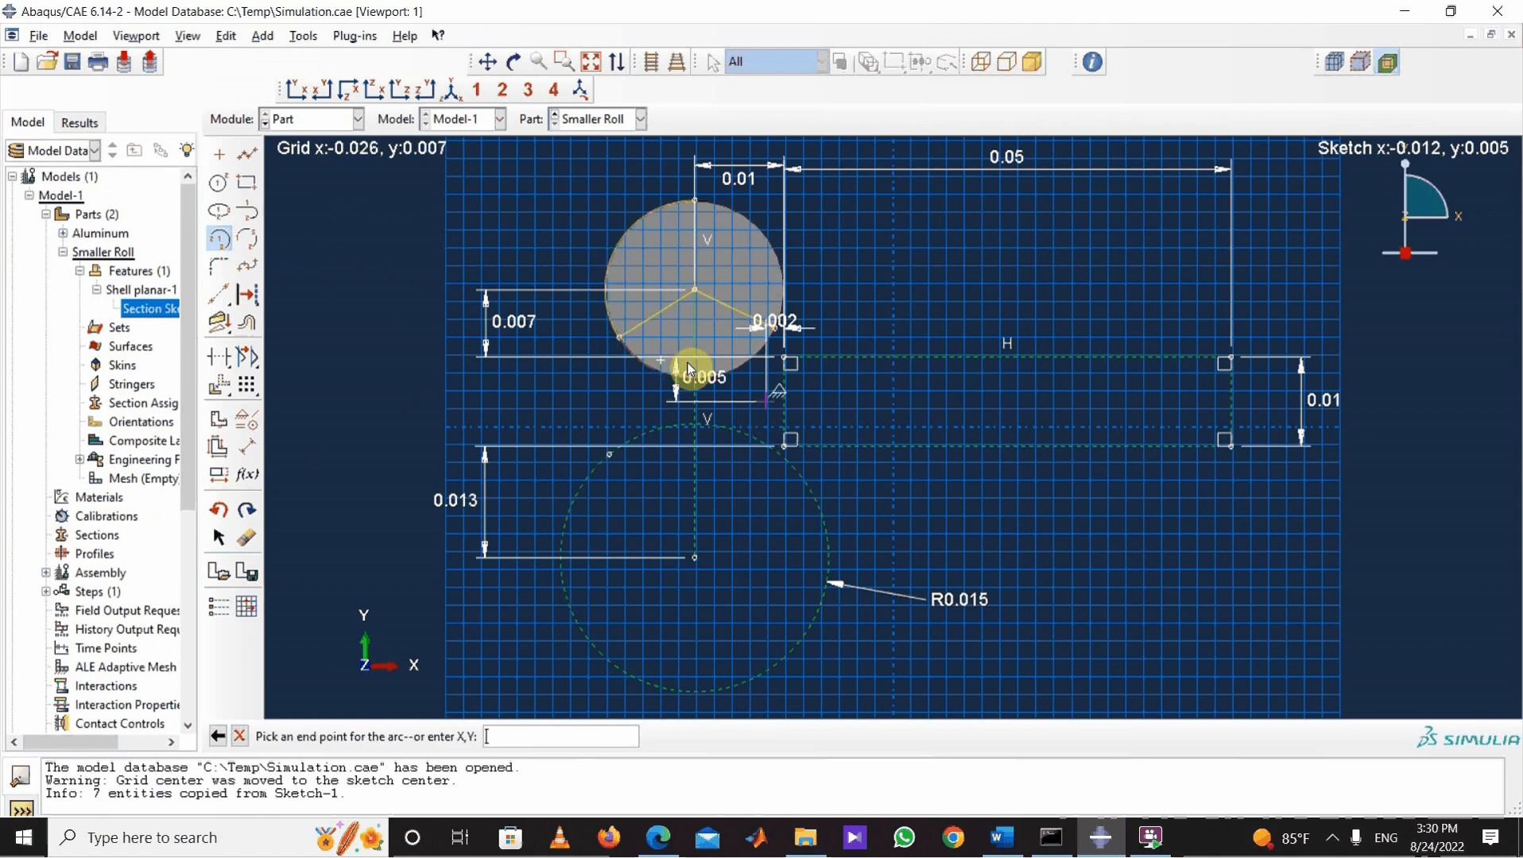
left_click(775, 331)
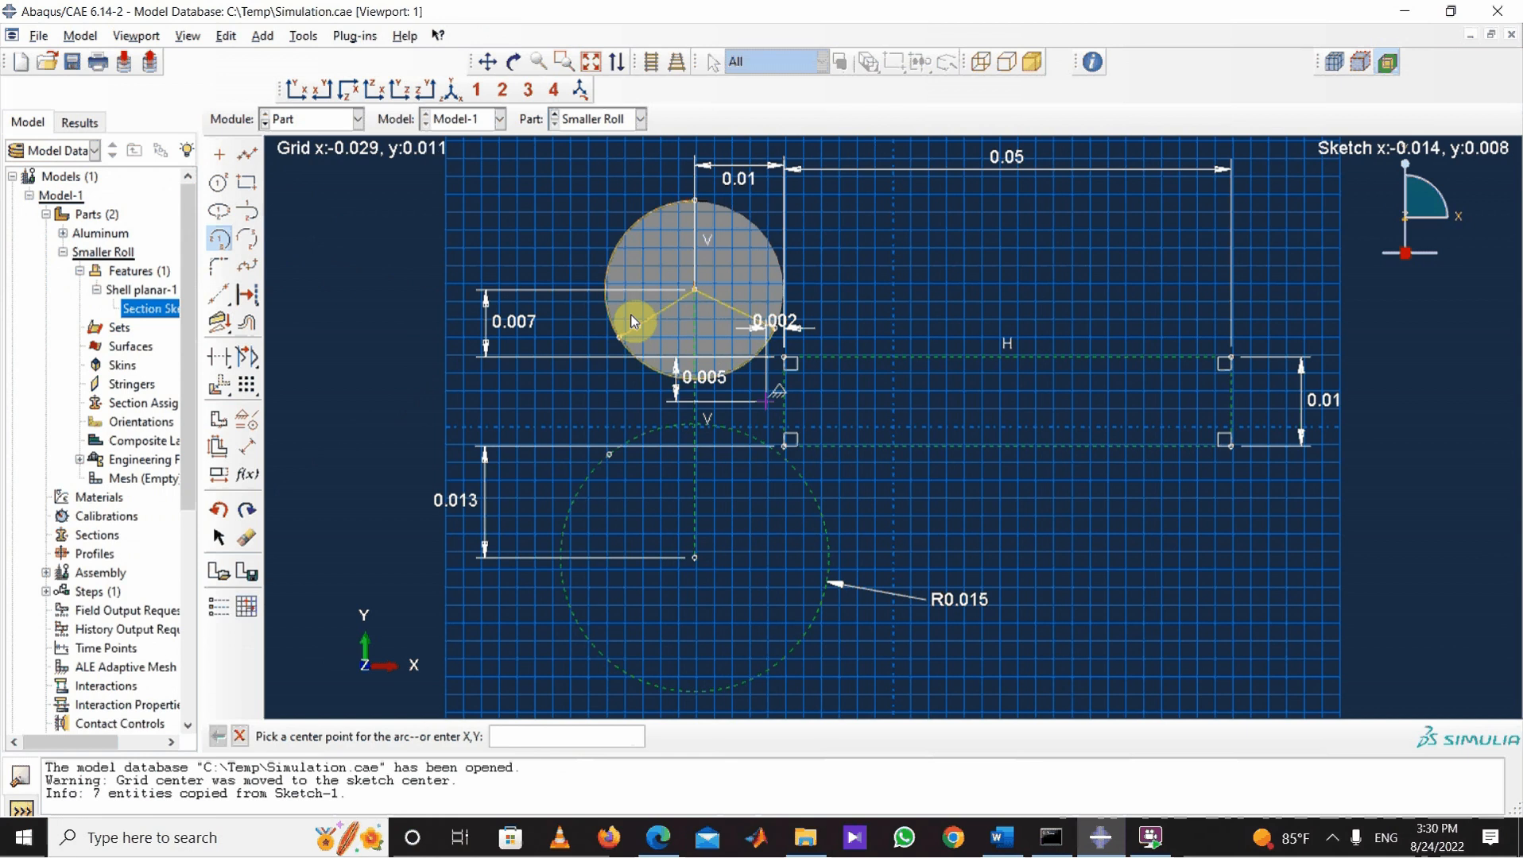
left_click(695, 288)
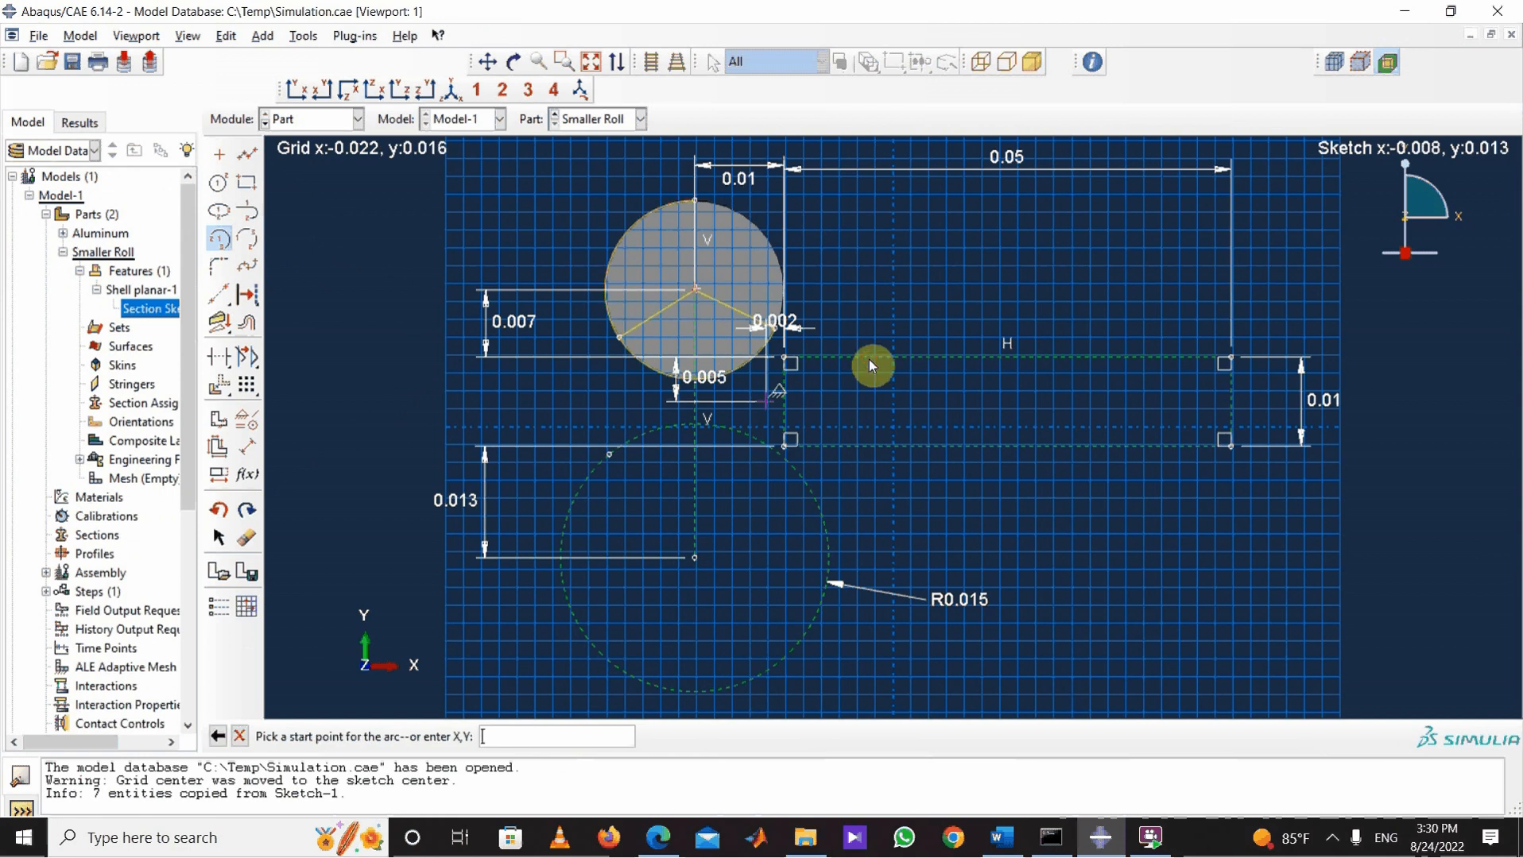
left_click(776, 328)
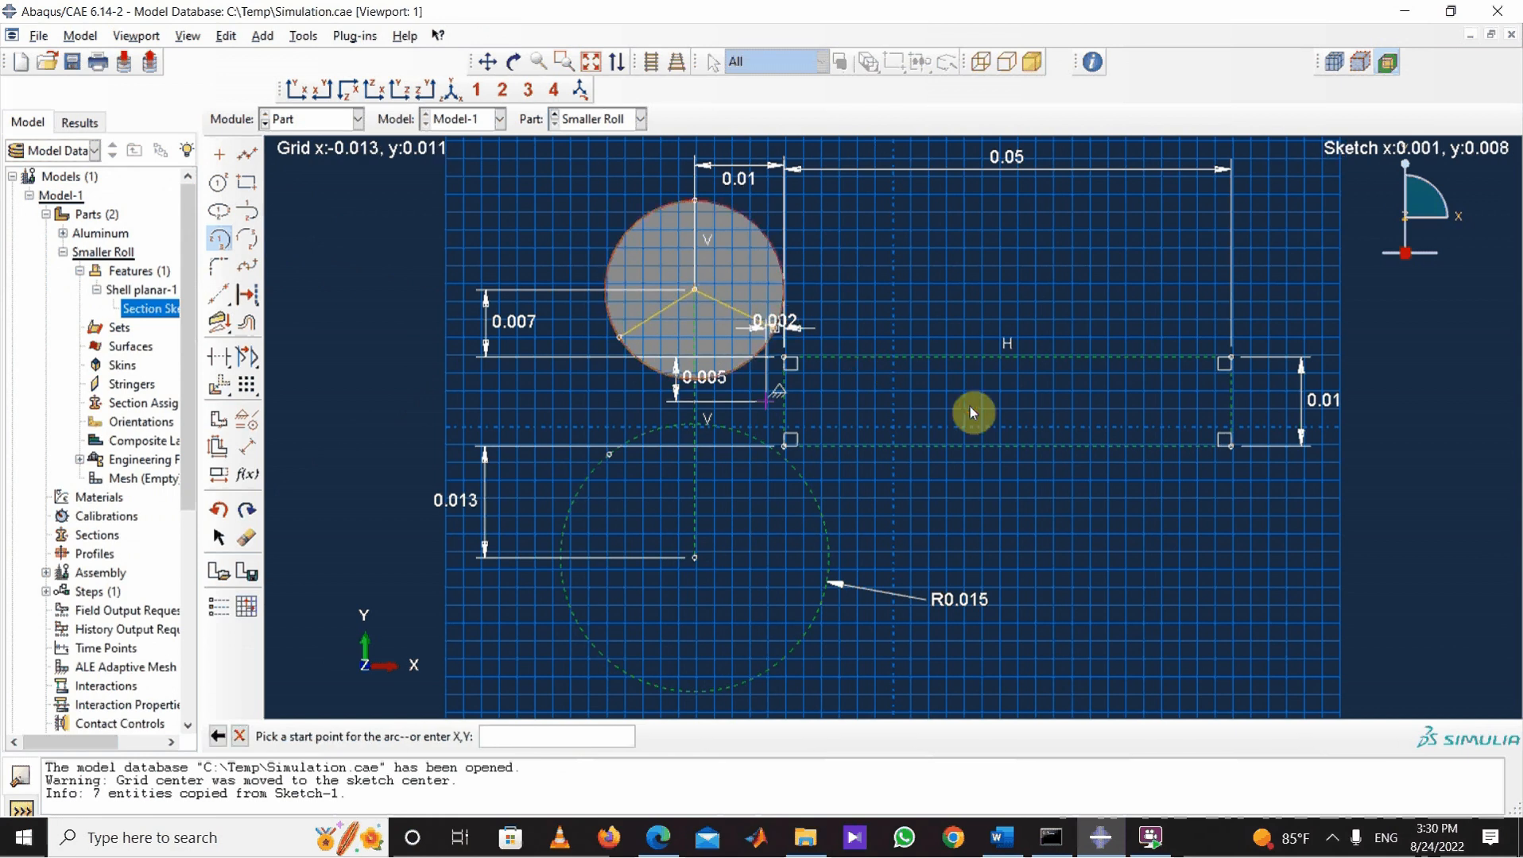
left_click(700, 197)
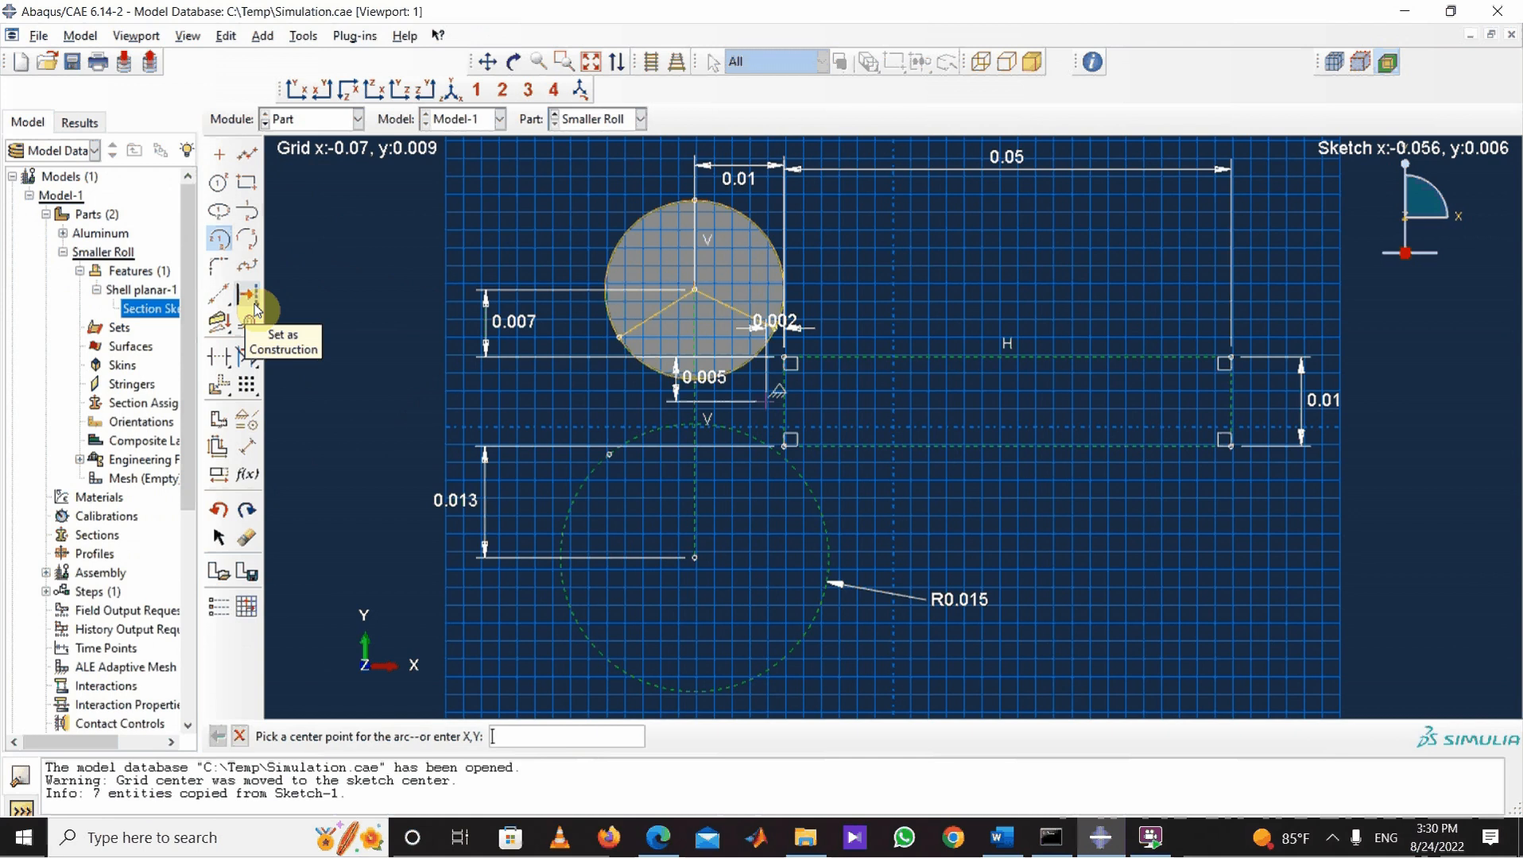
Step: Set the two sloping radial lines inside the upper circle as construction geometry
left_click_drag(254, 304, 318, 380)
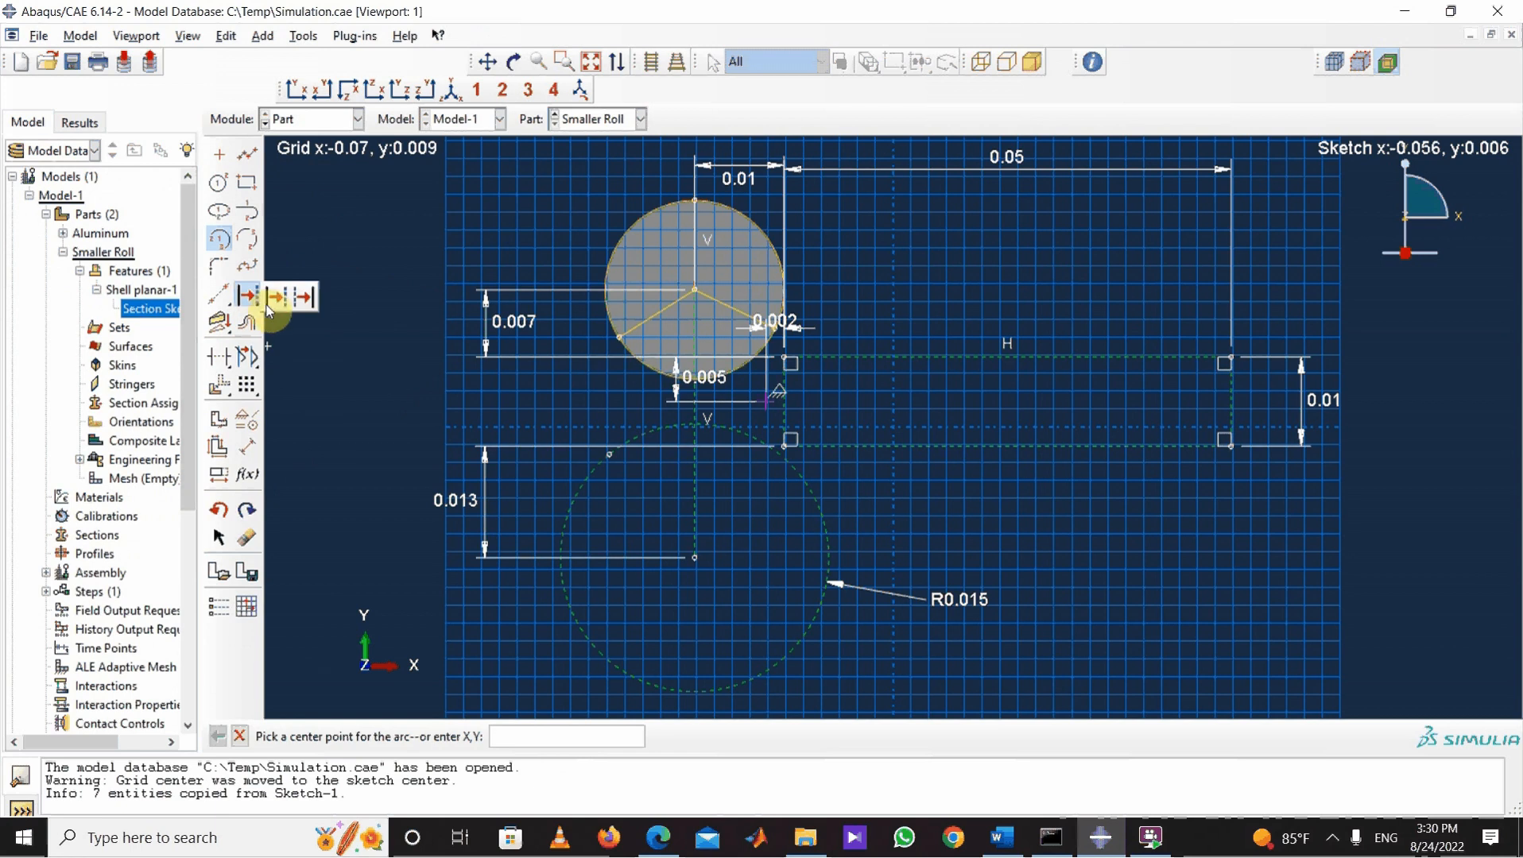
left_click_drag(335, 385, 336, 386)
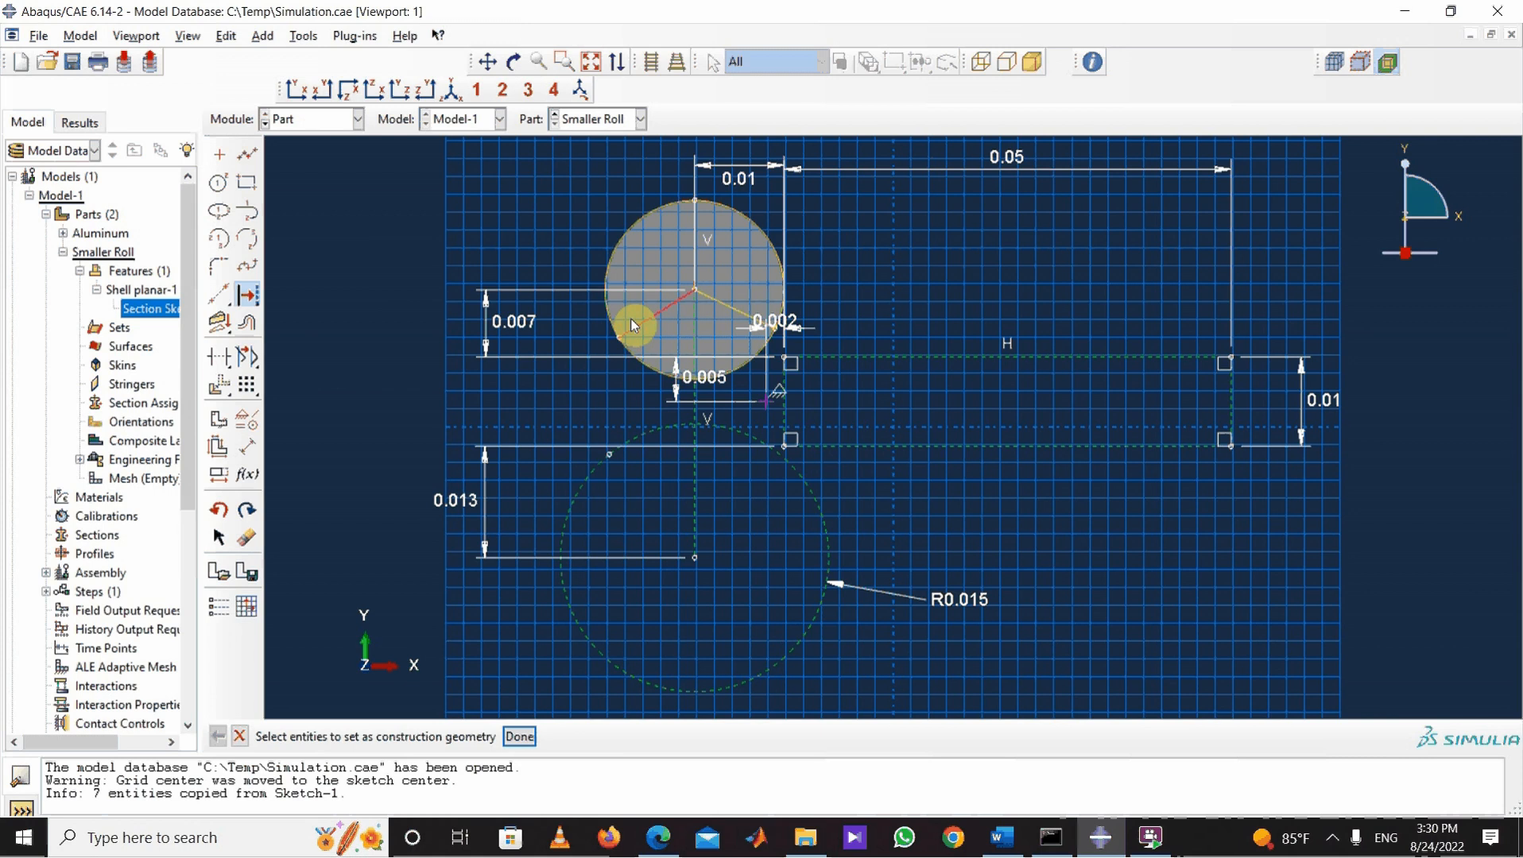
left_click(713, 306)
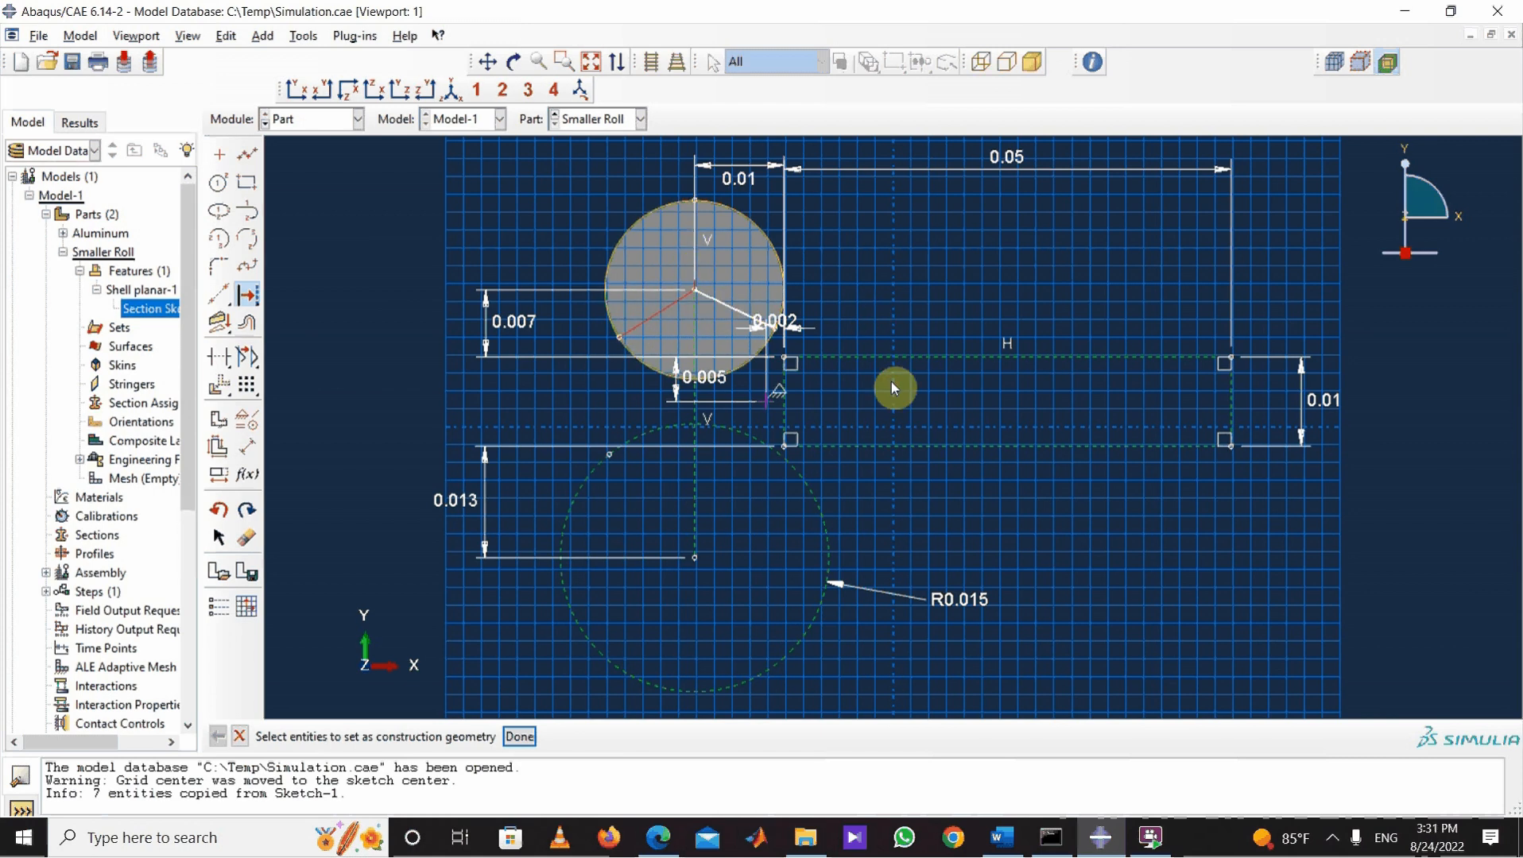
left_click(519, 737)
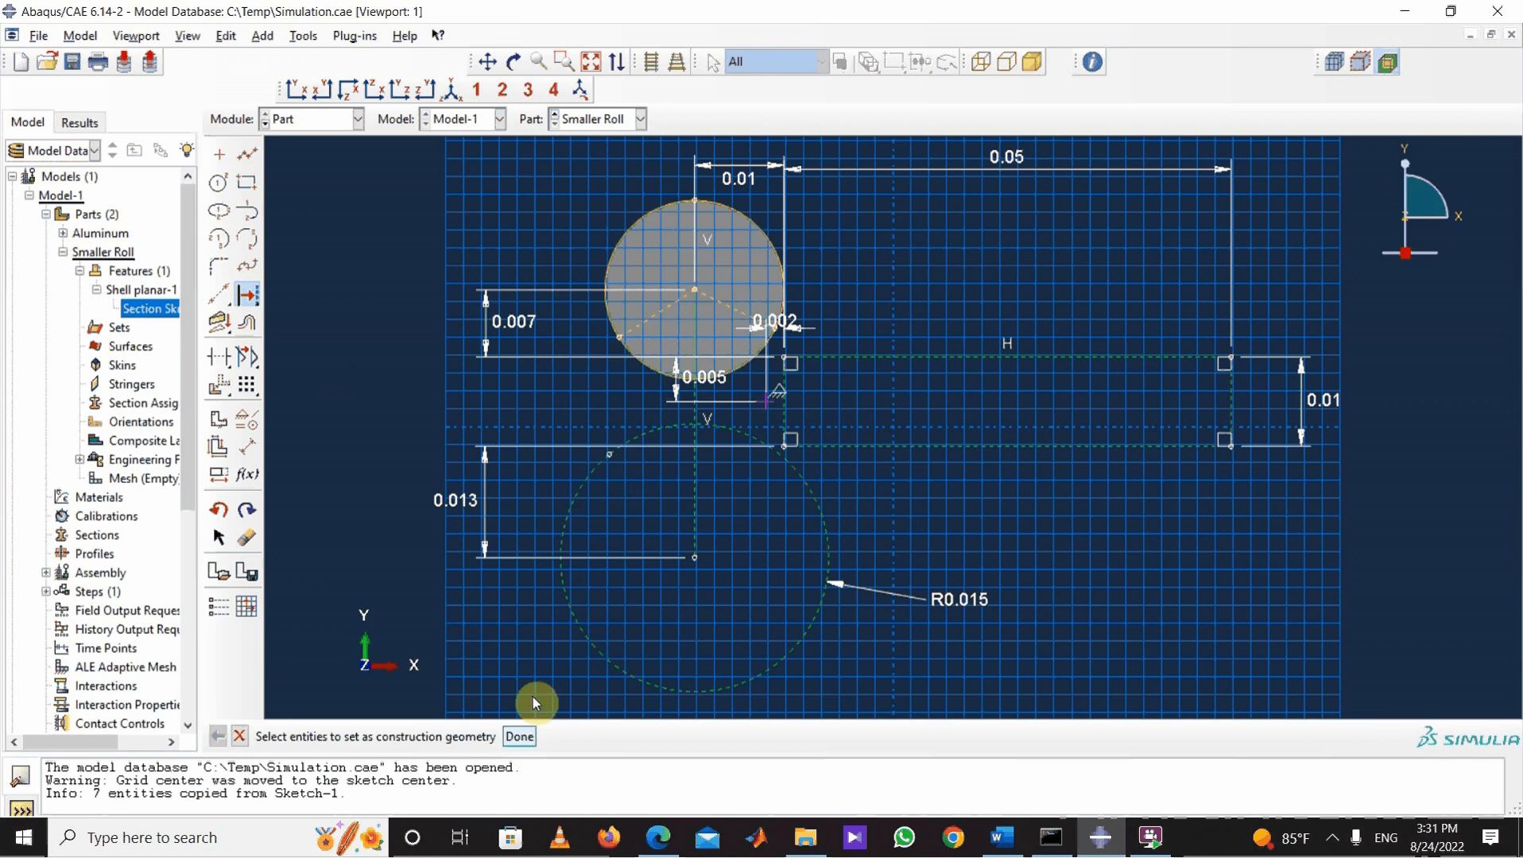
left_click(523, 737)
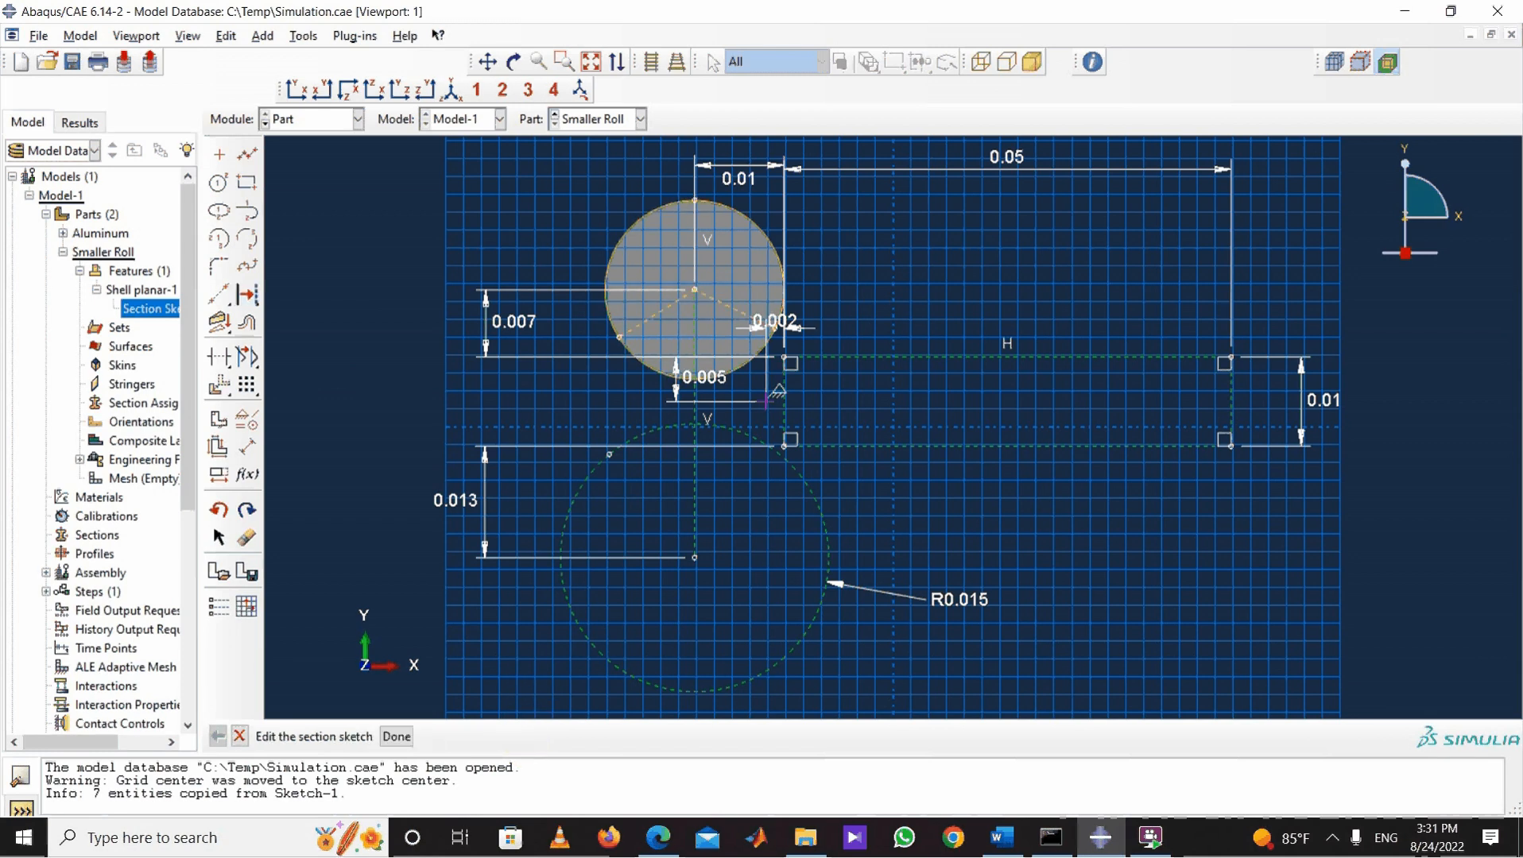
Step: Finish the section sketch and regenerate the Smaller Roll part's features
left_click(400, 737)
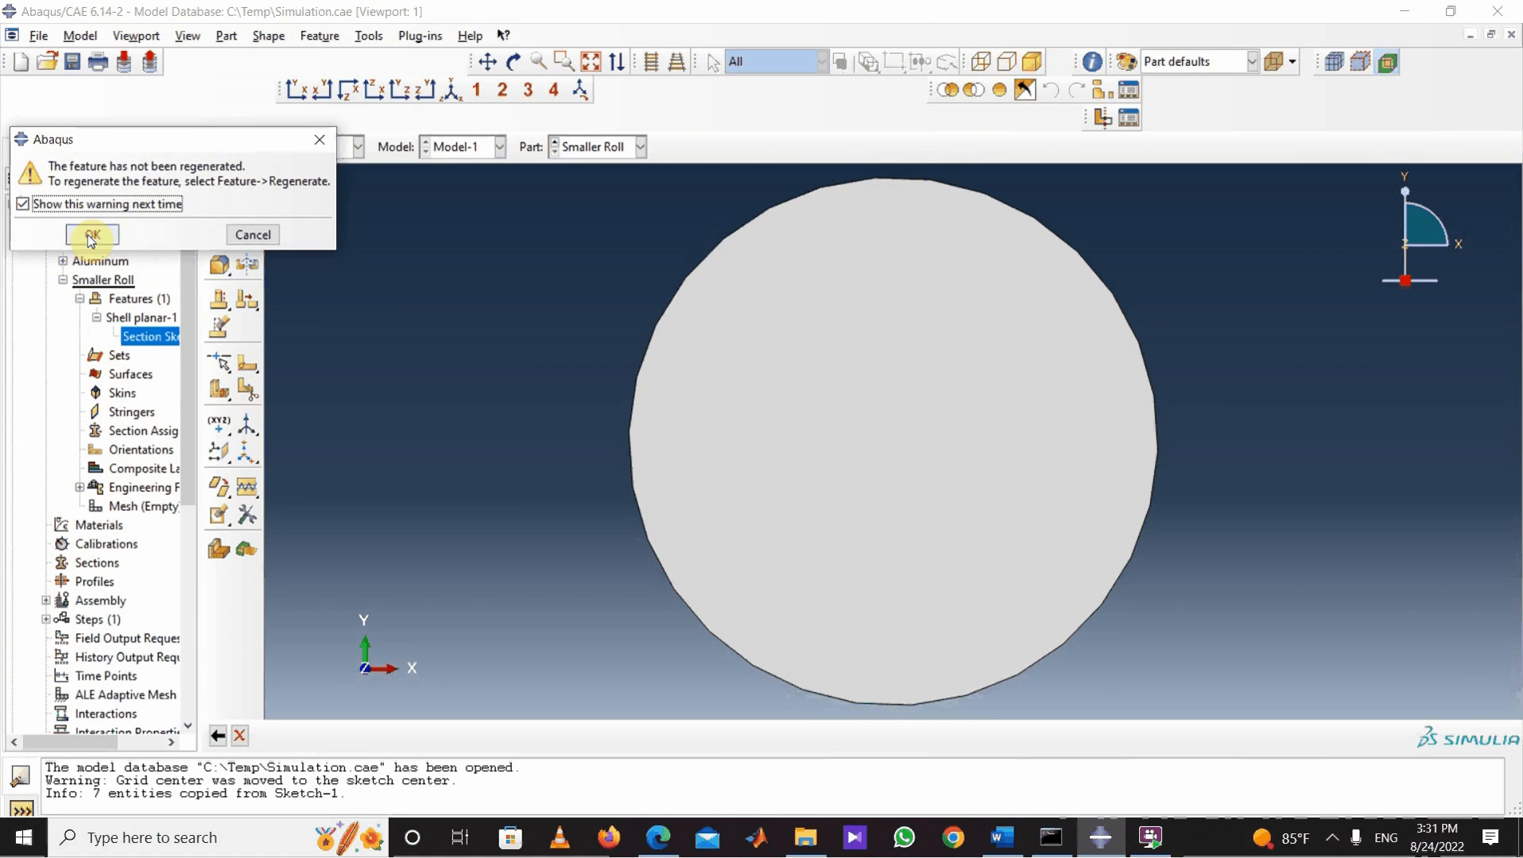
left_click(92, 237)
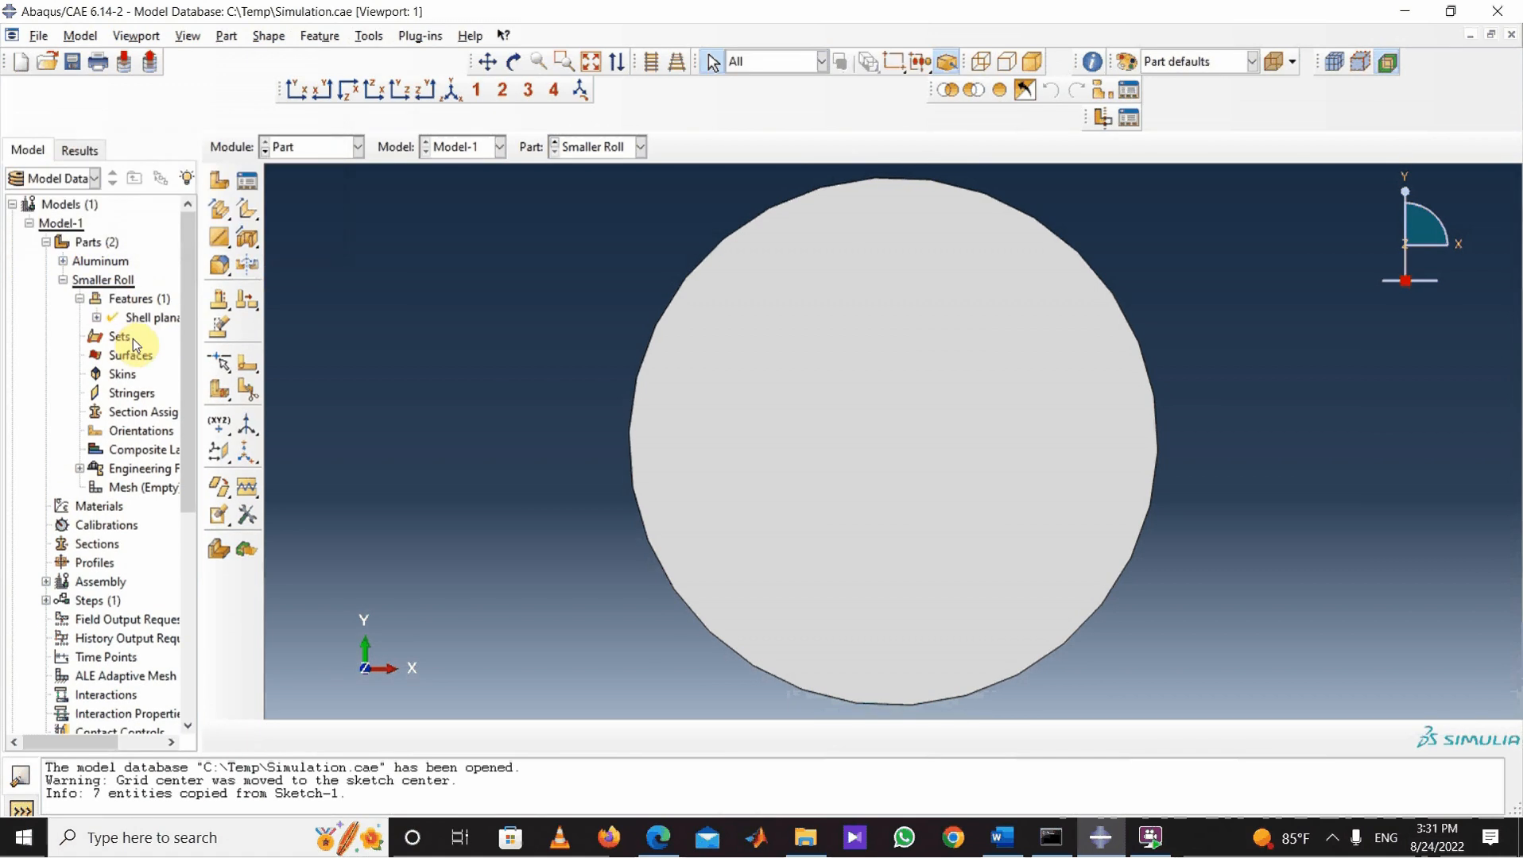
right_click(132, 300)
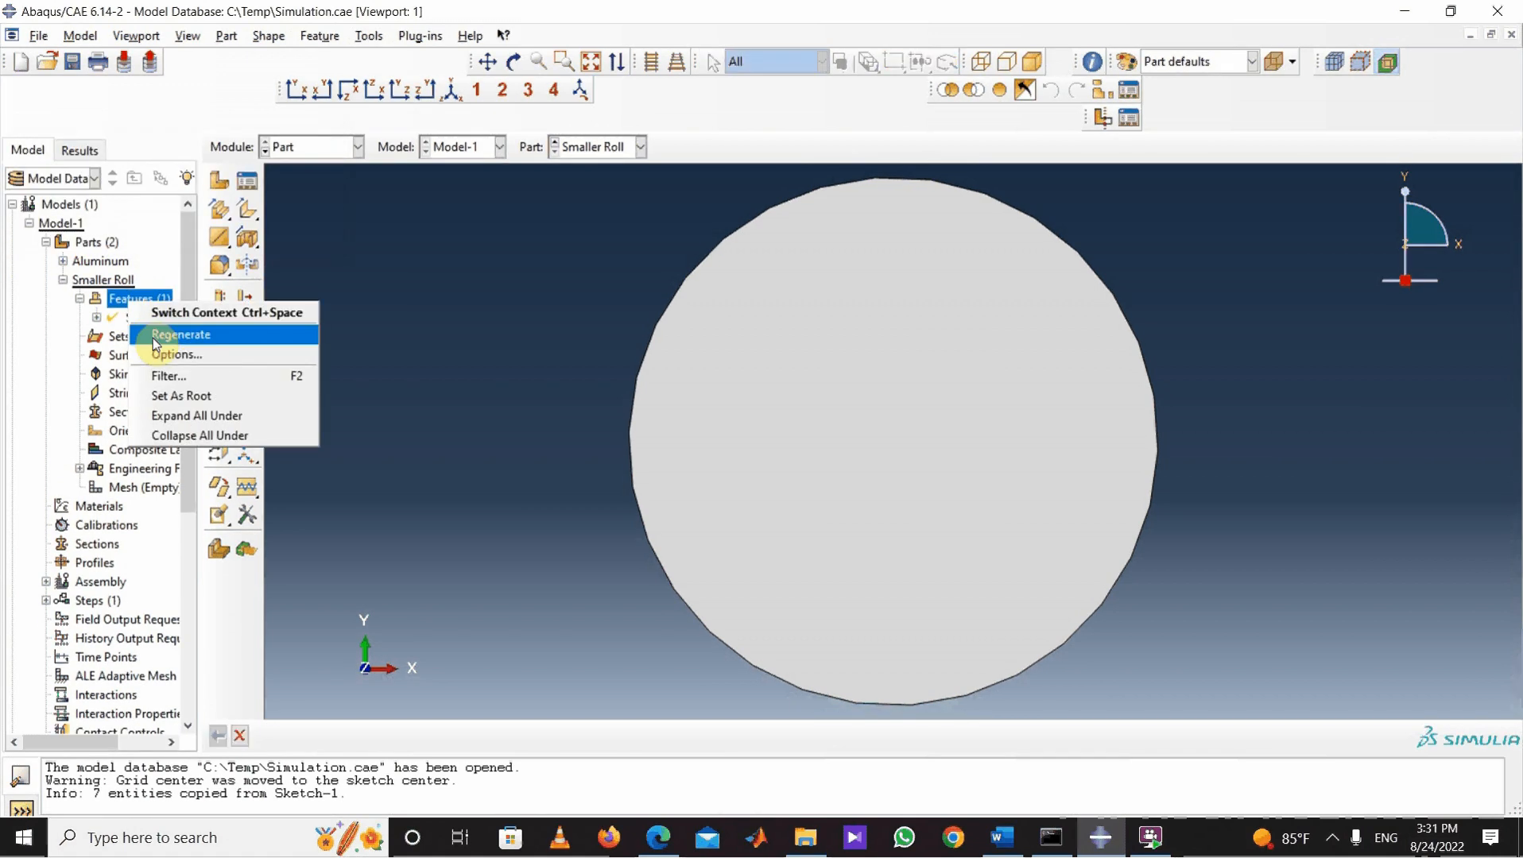
left_click(143, 334)
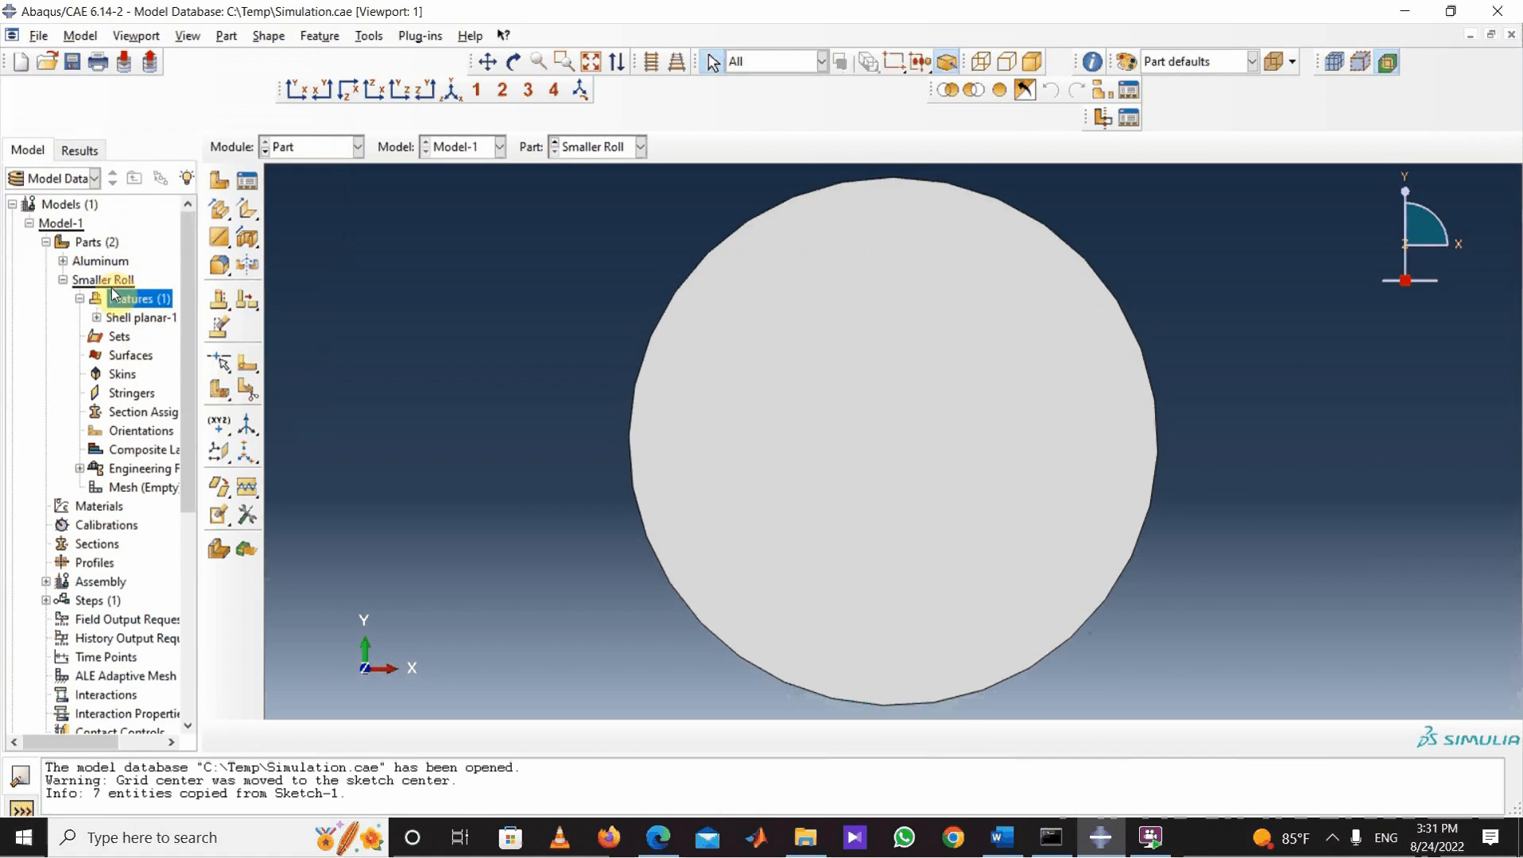
Step: Try again to change the Smaller Roll part's type to Analytical rigid, and close the part editor
right_click(113, 283)
left_click(137, 337)
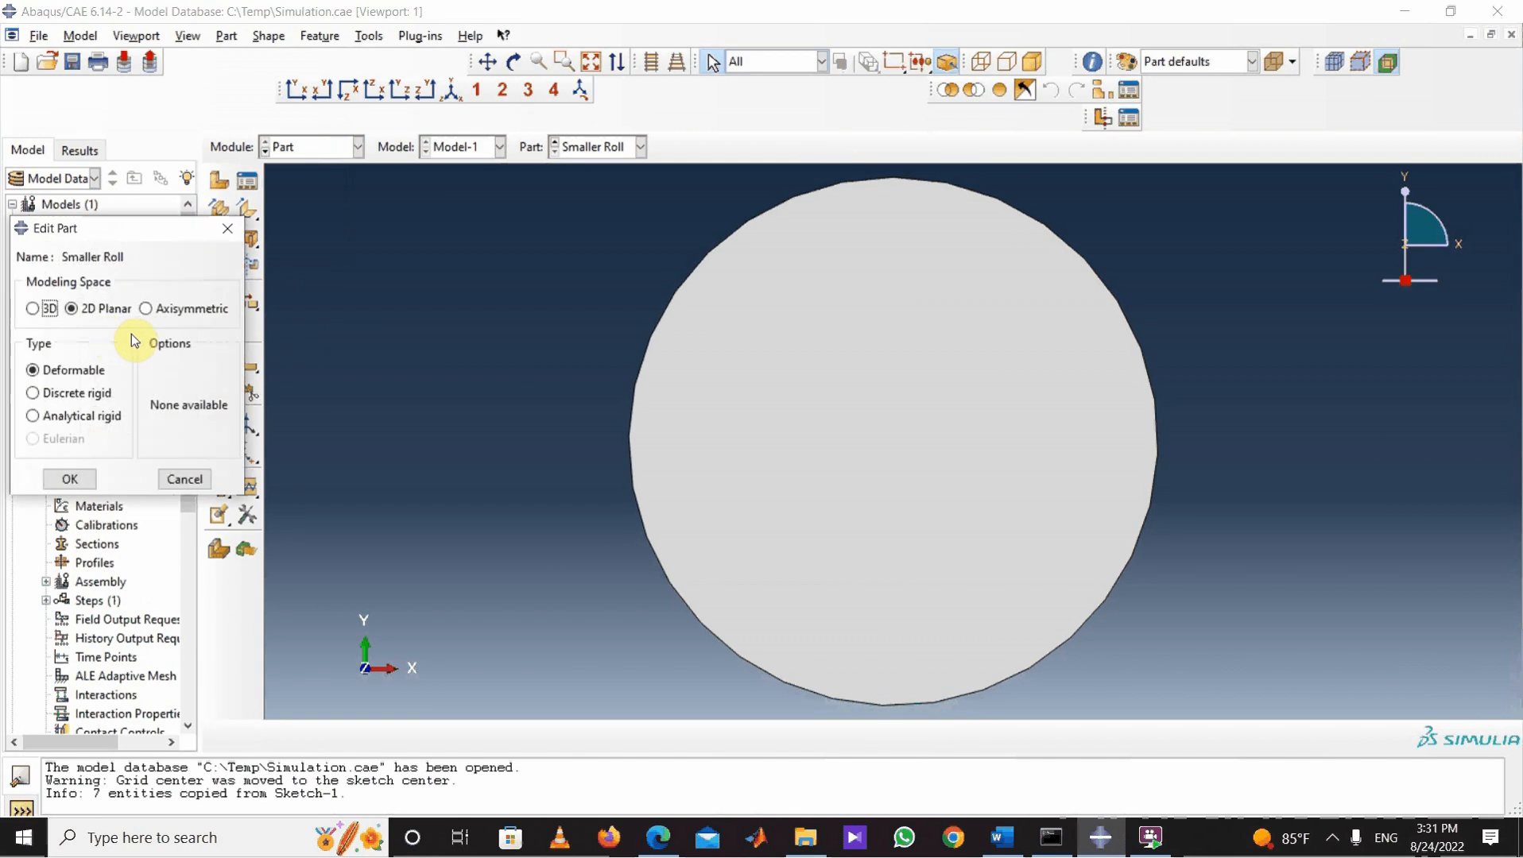
left_click(33, 416)
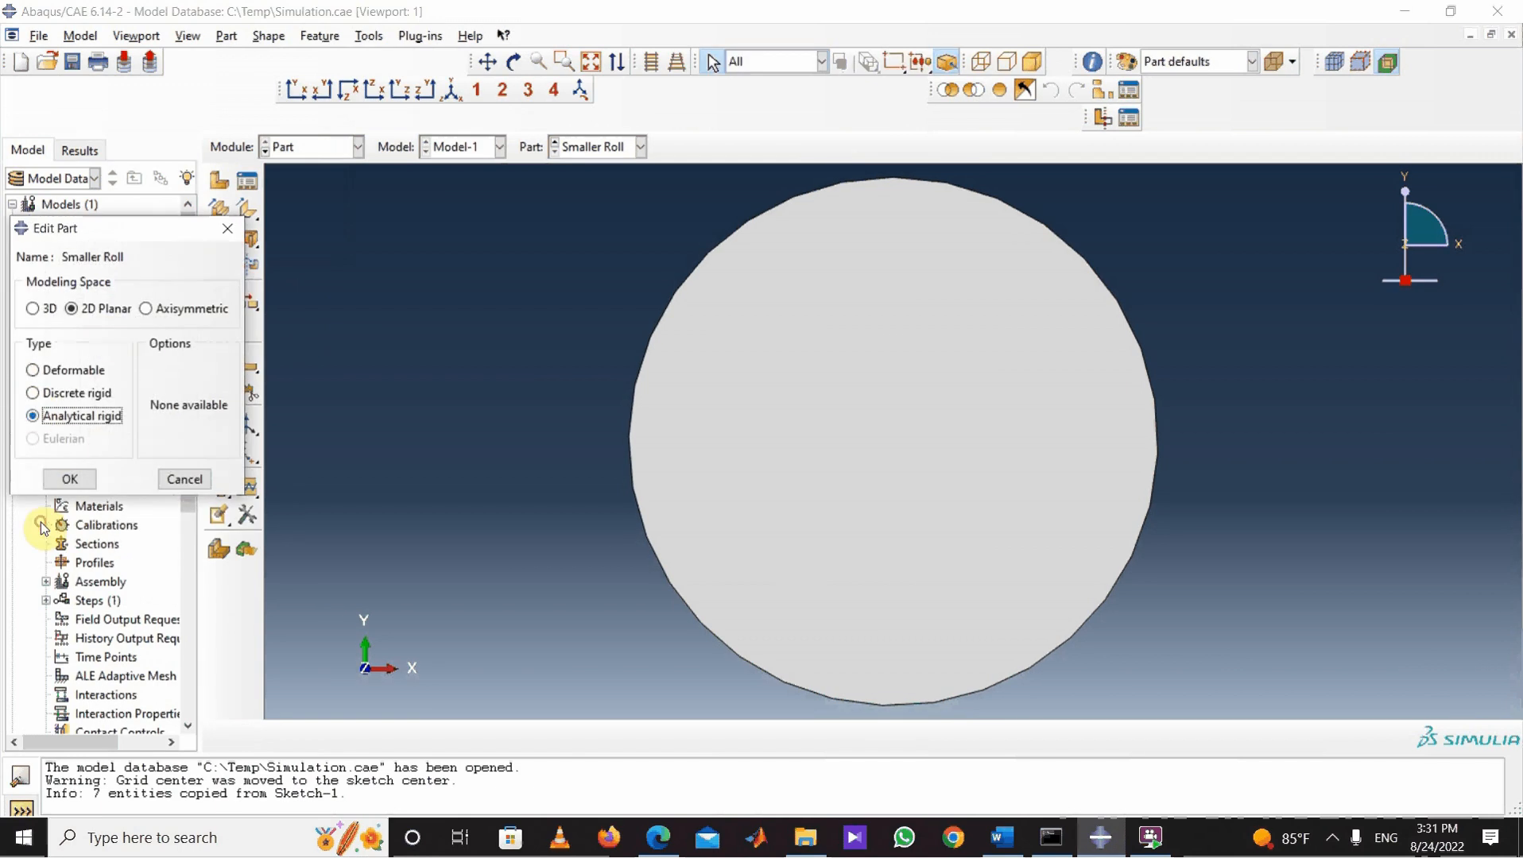
left_click(70, 479)
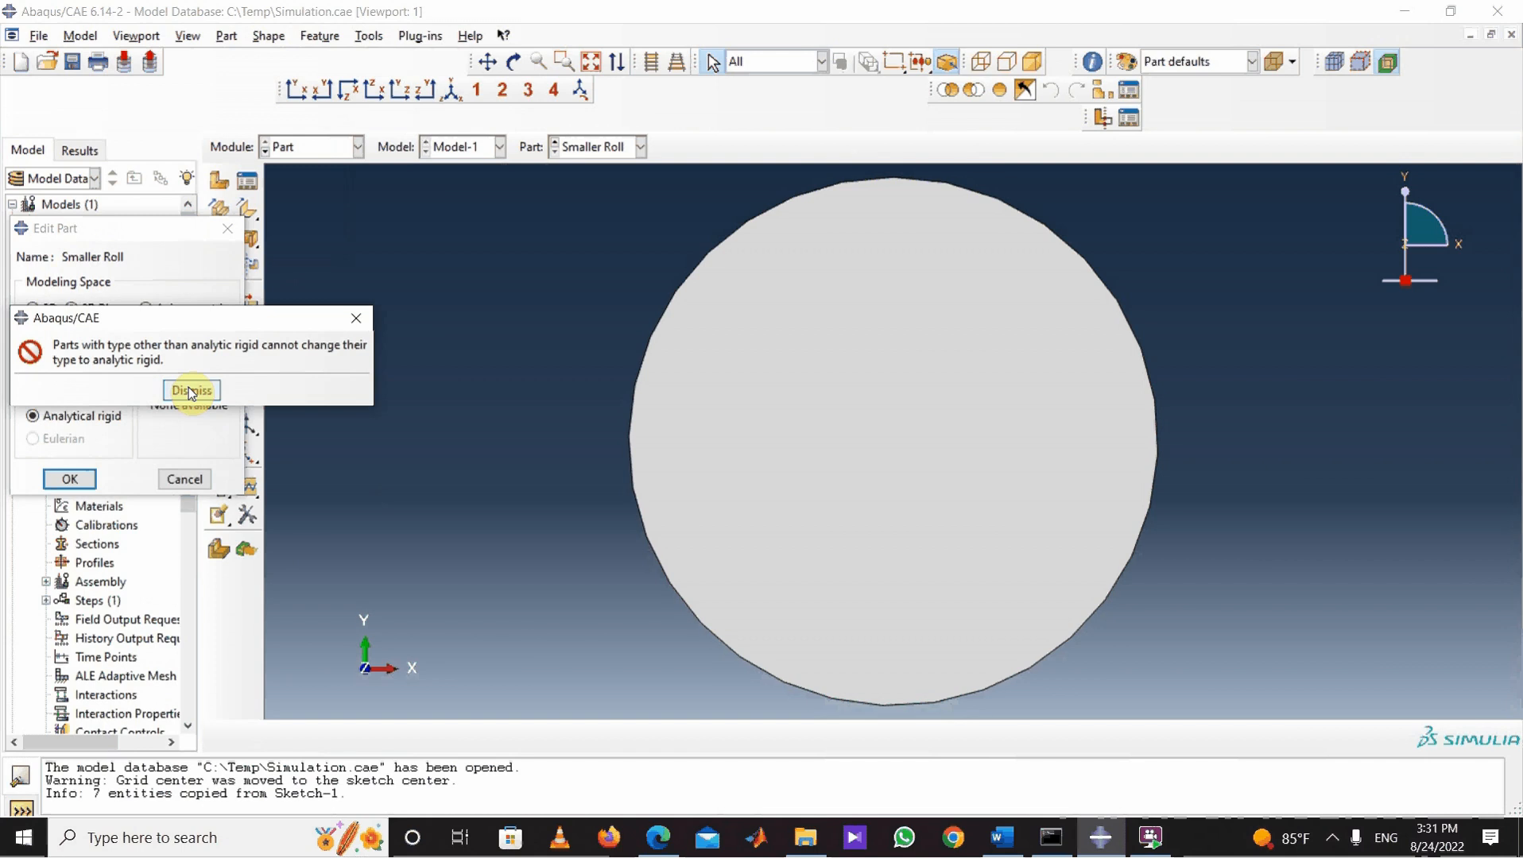
left_click(192, 391)
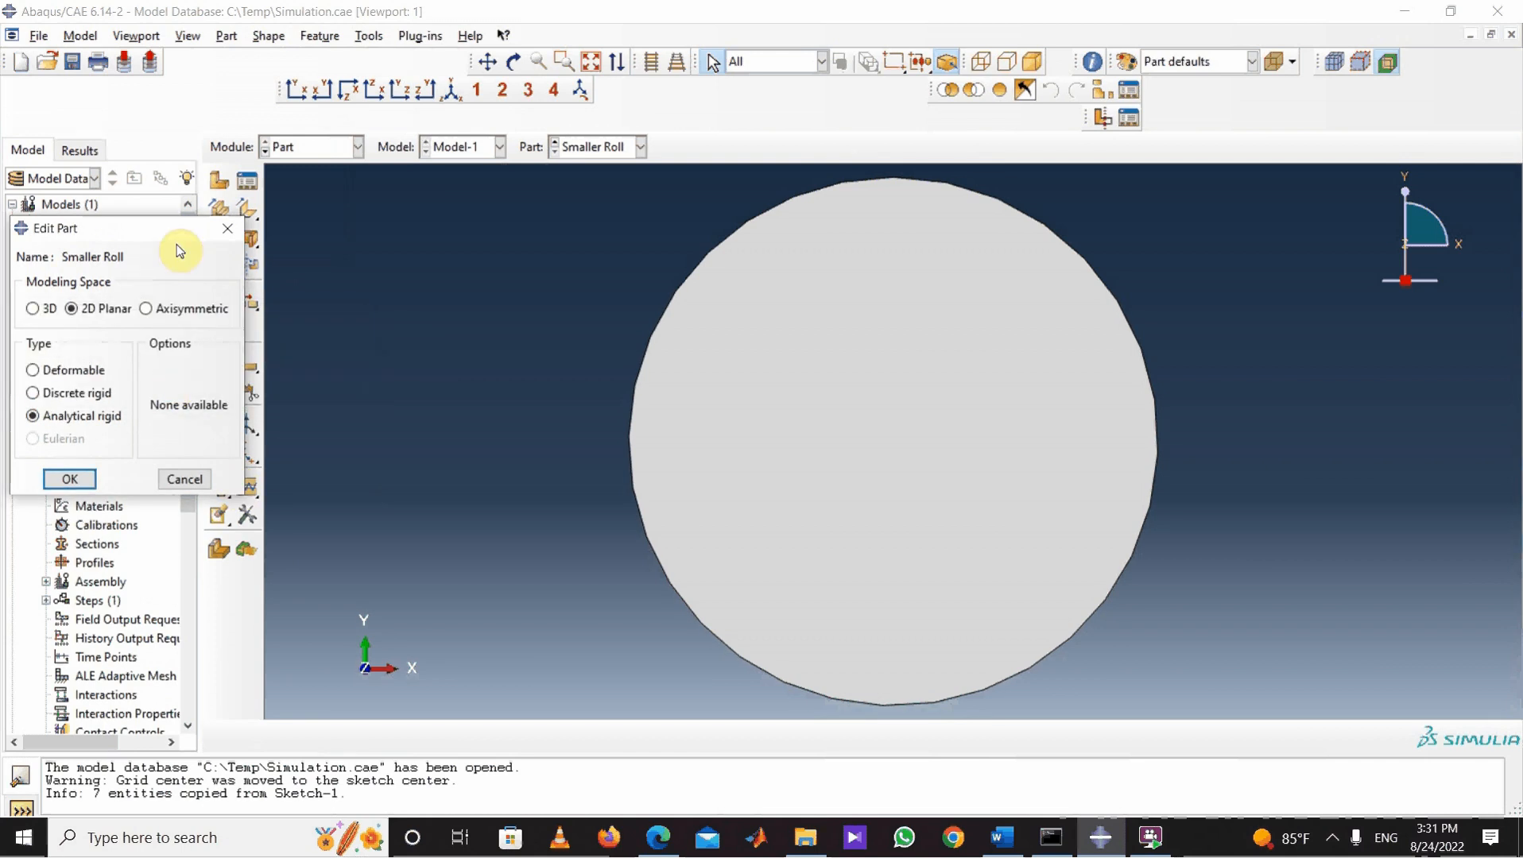
left_click(227, 228)
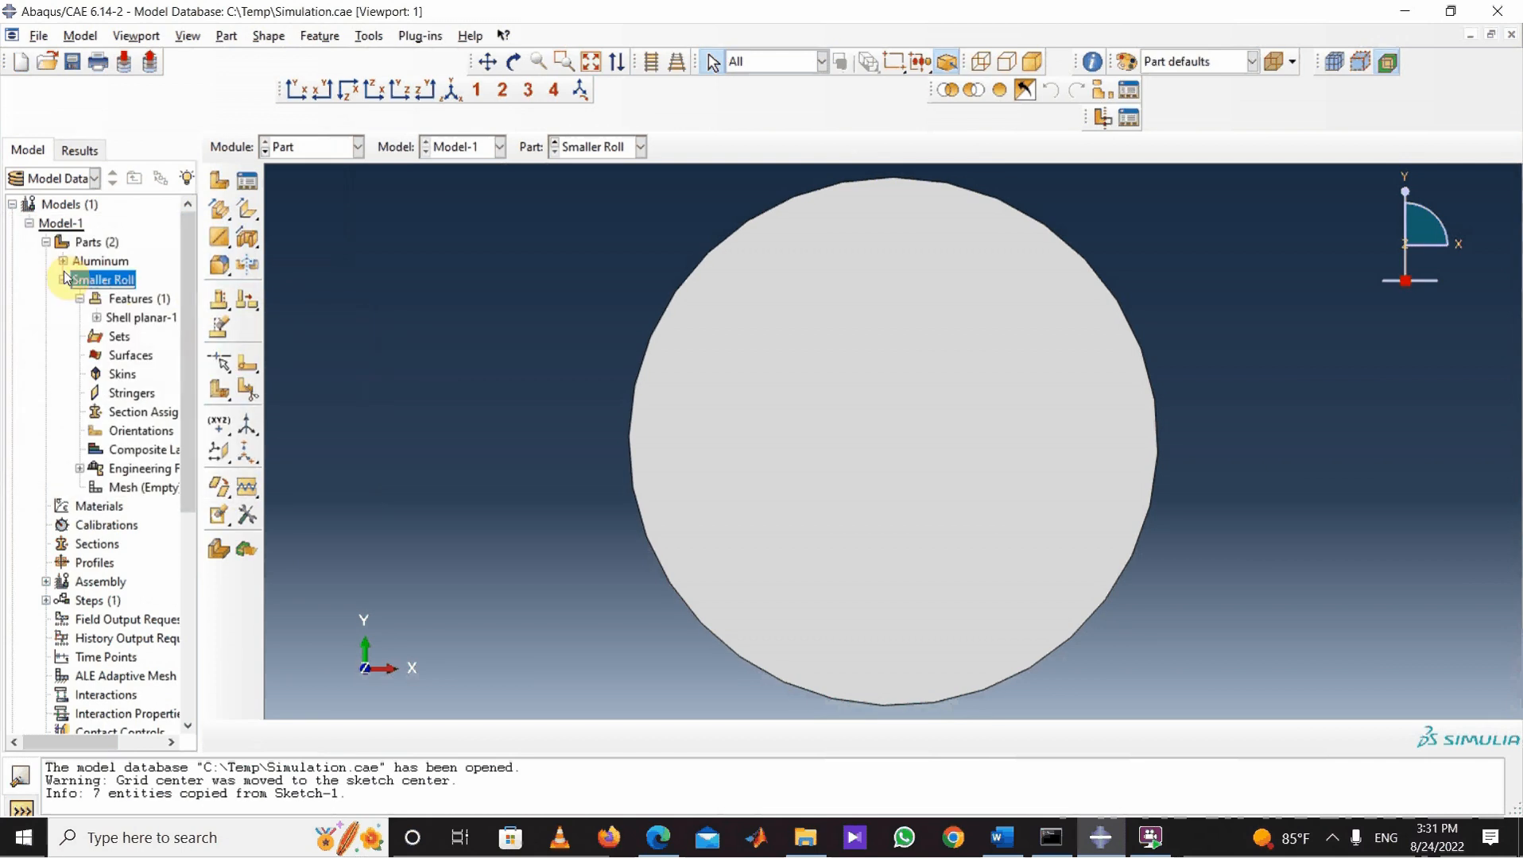
Step: Delete the Smaller Roll part from the model
left_click(62, 280)
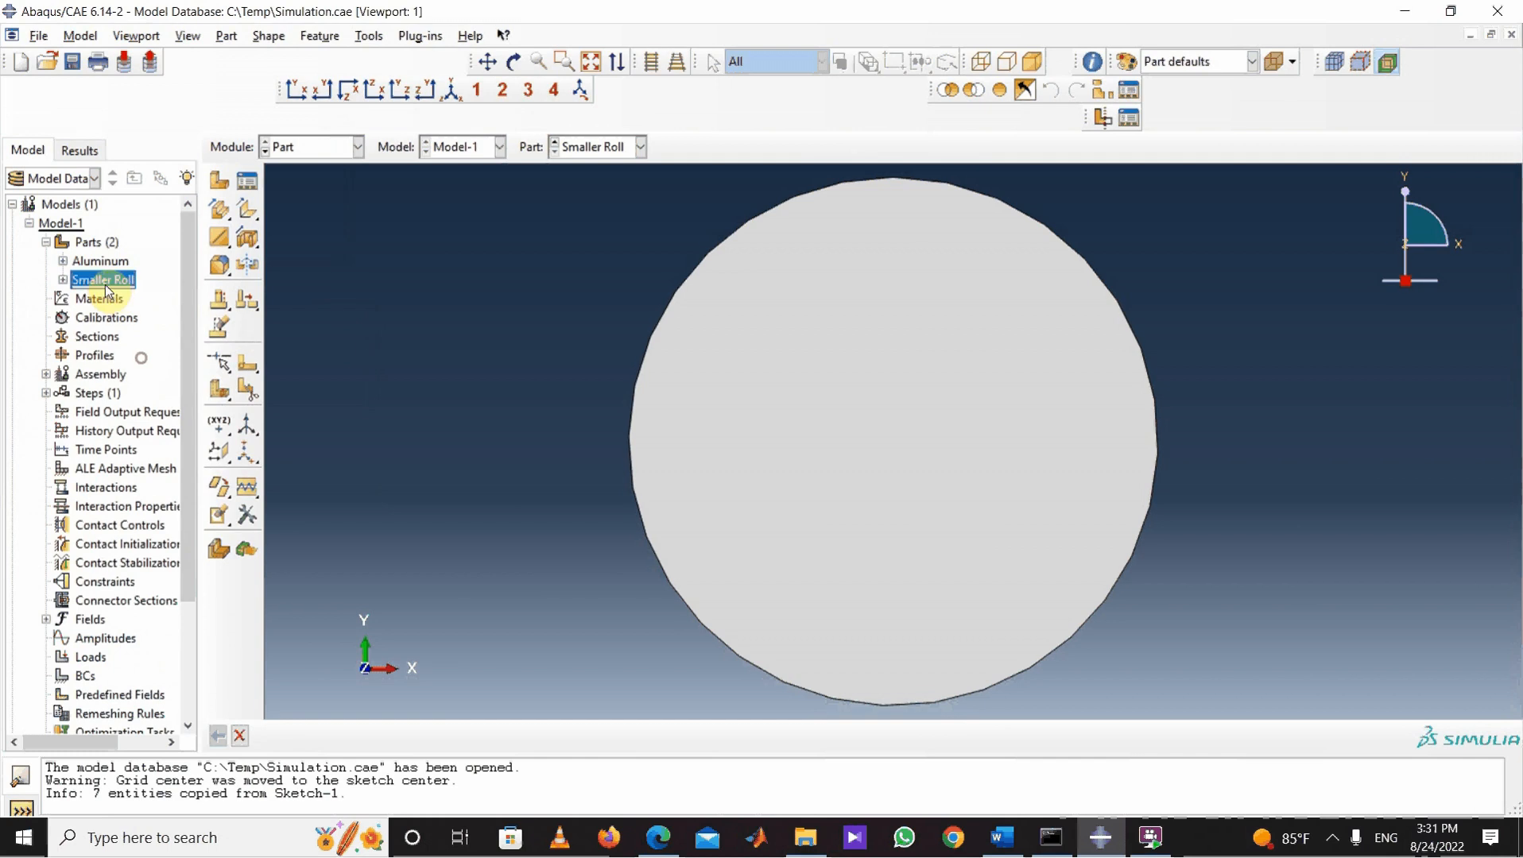
right_click(105, 284)
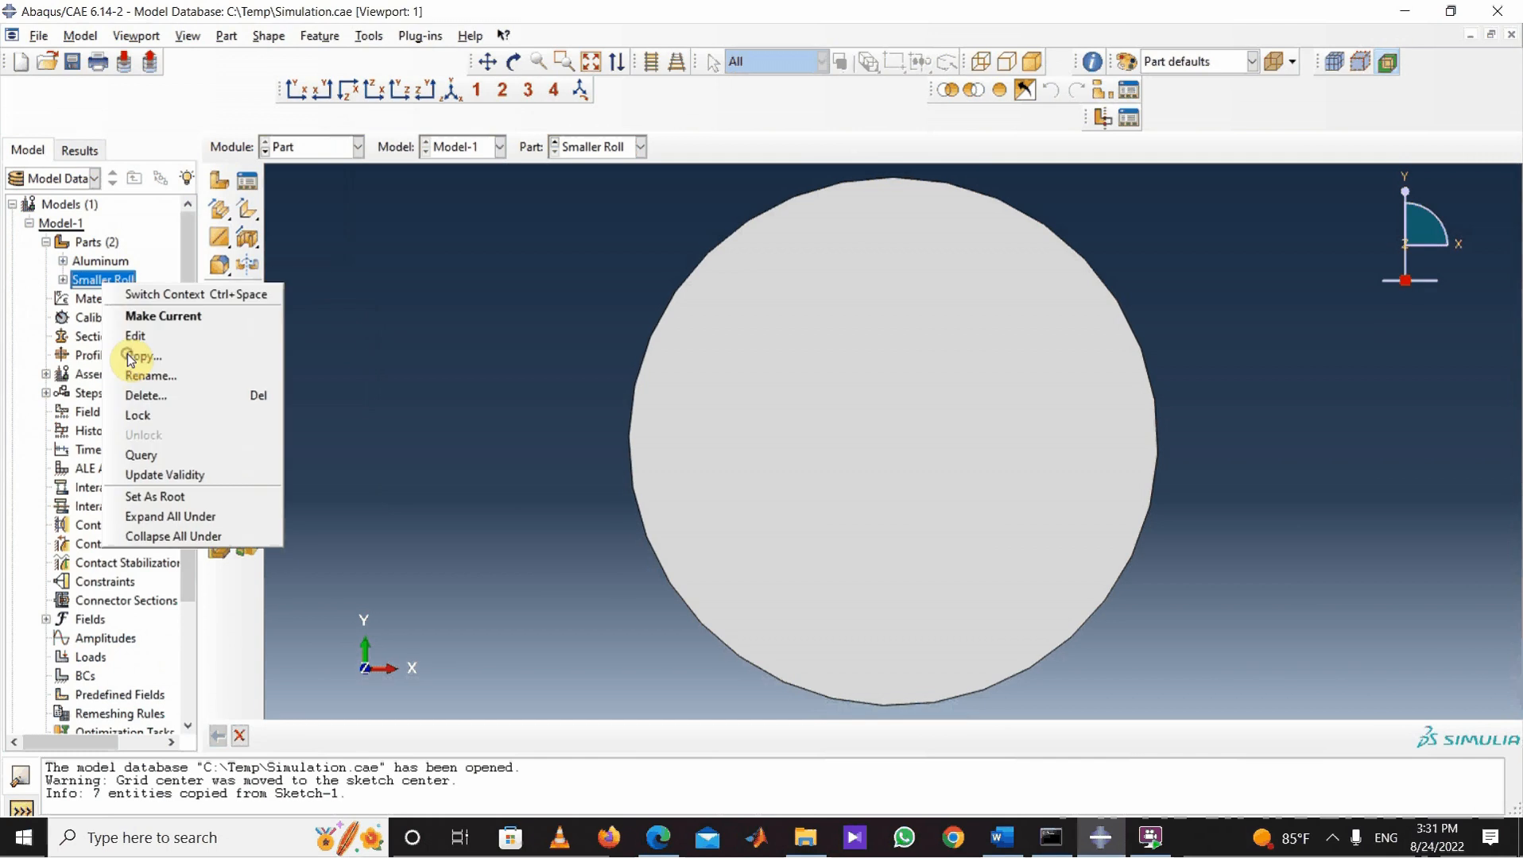
left_click(147, 395)
left_click(713, 441)
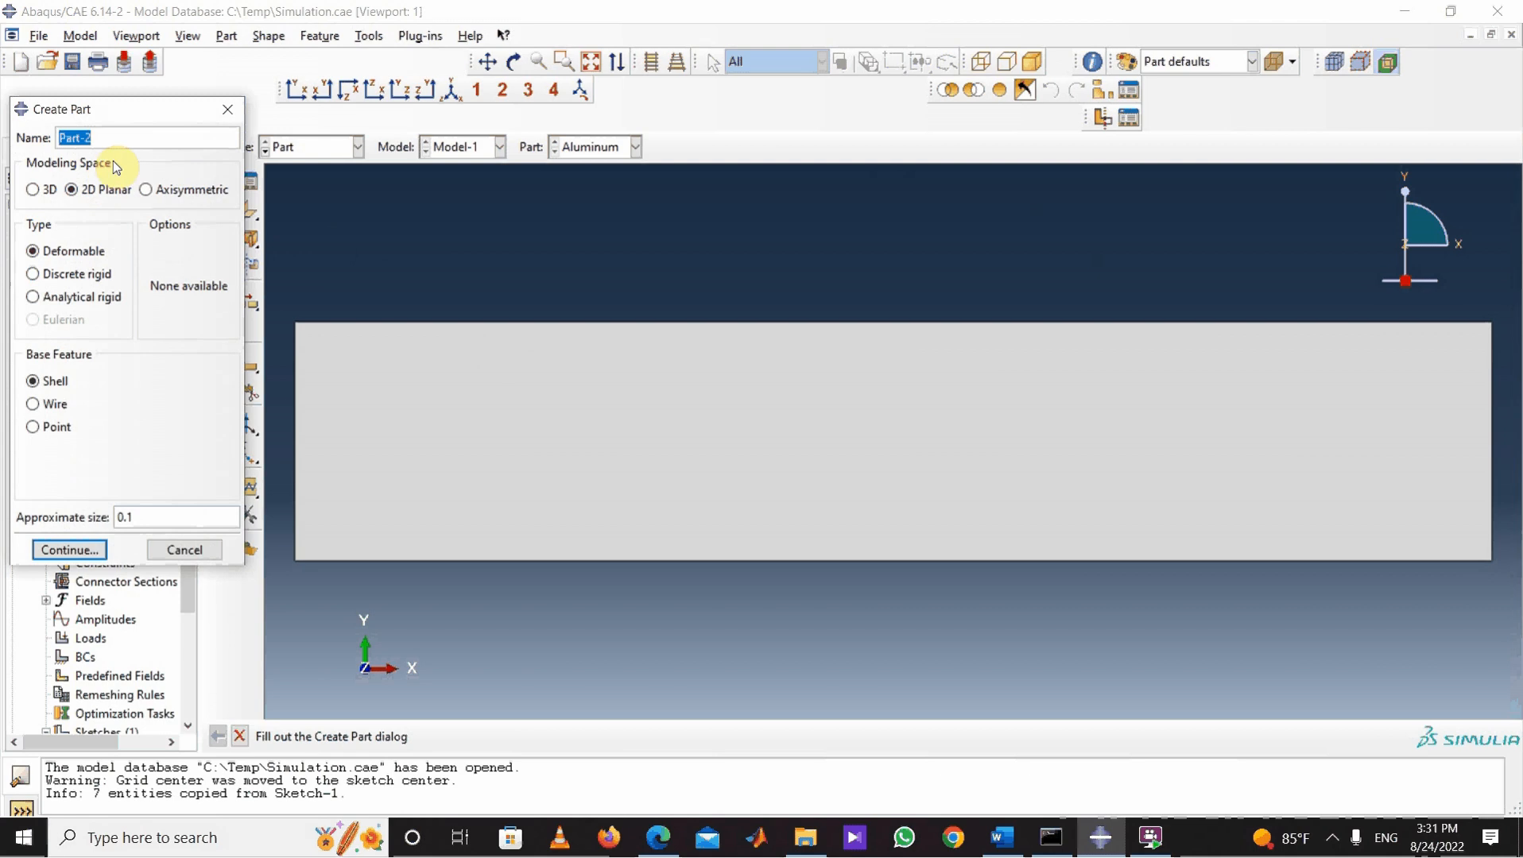
Step: Create a 2D planar, Analytical rigid part named Smaller Roll with an approximate size of 0.1
type("Smaller")
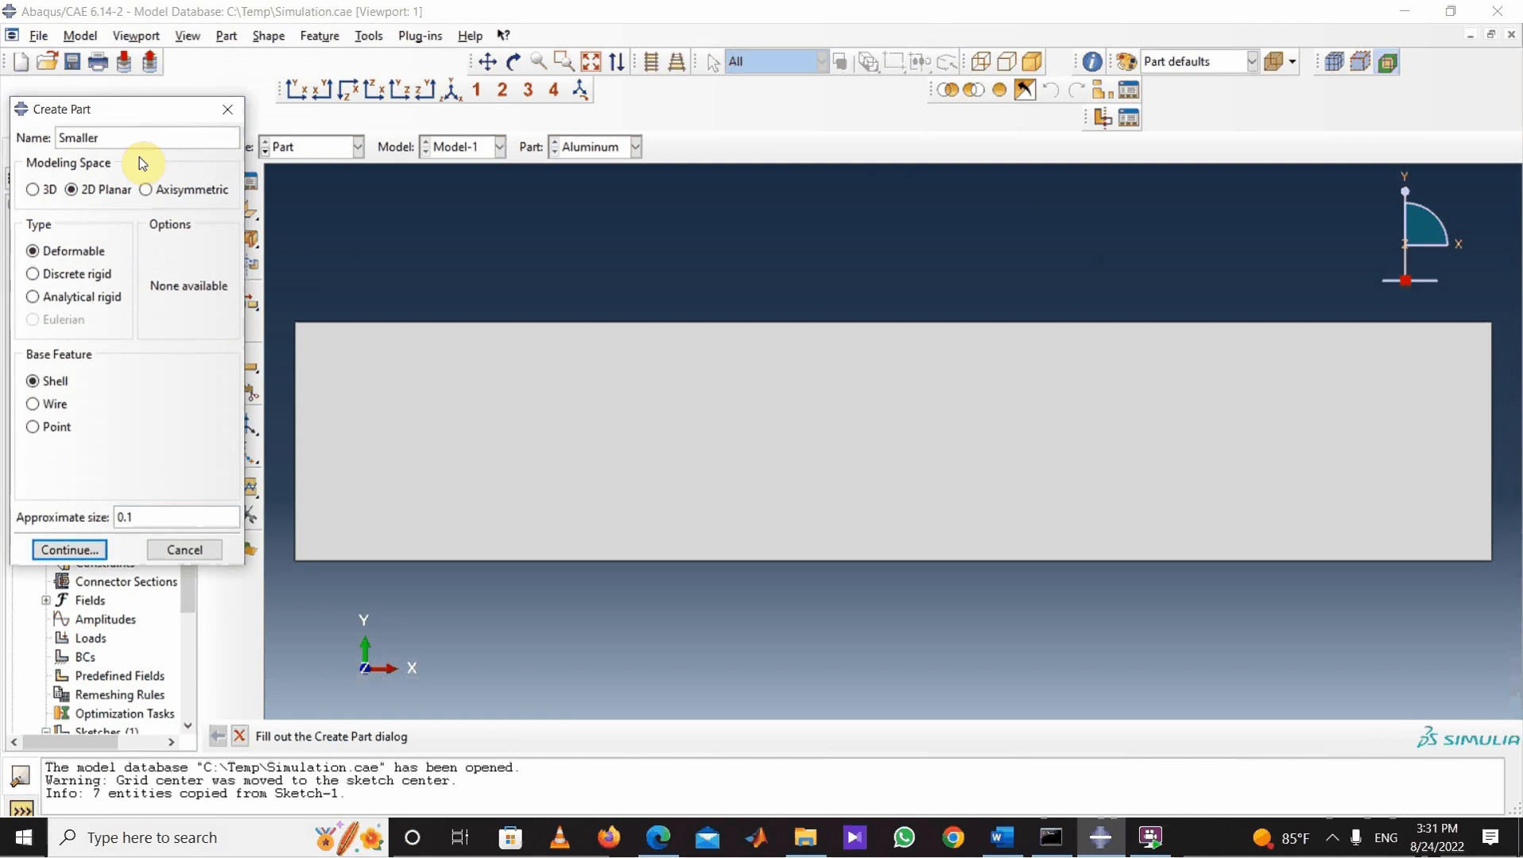
type(" Roll")
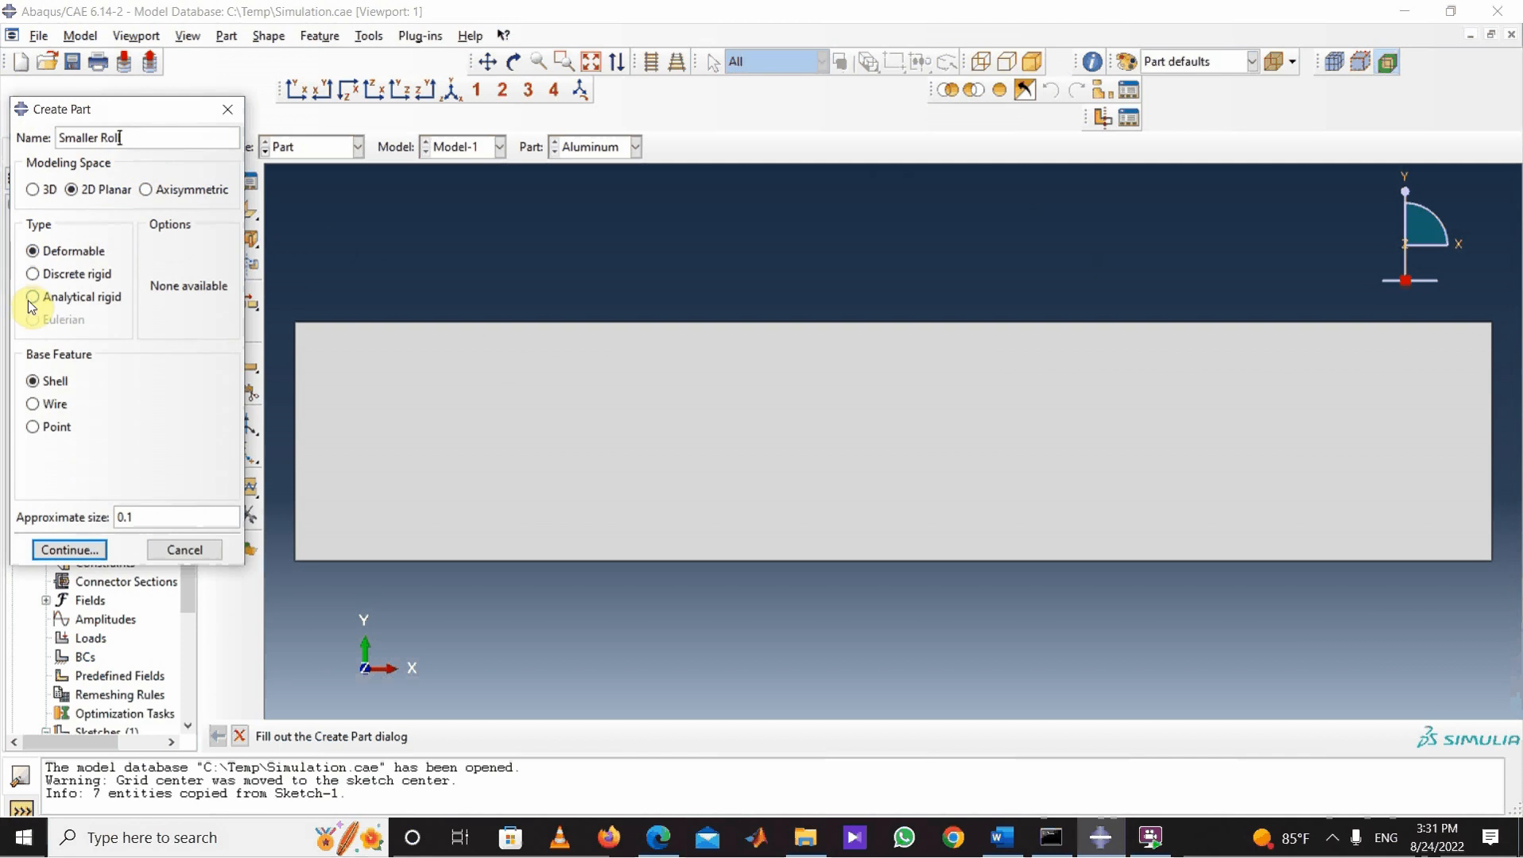
left_click(33, 298)
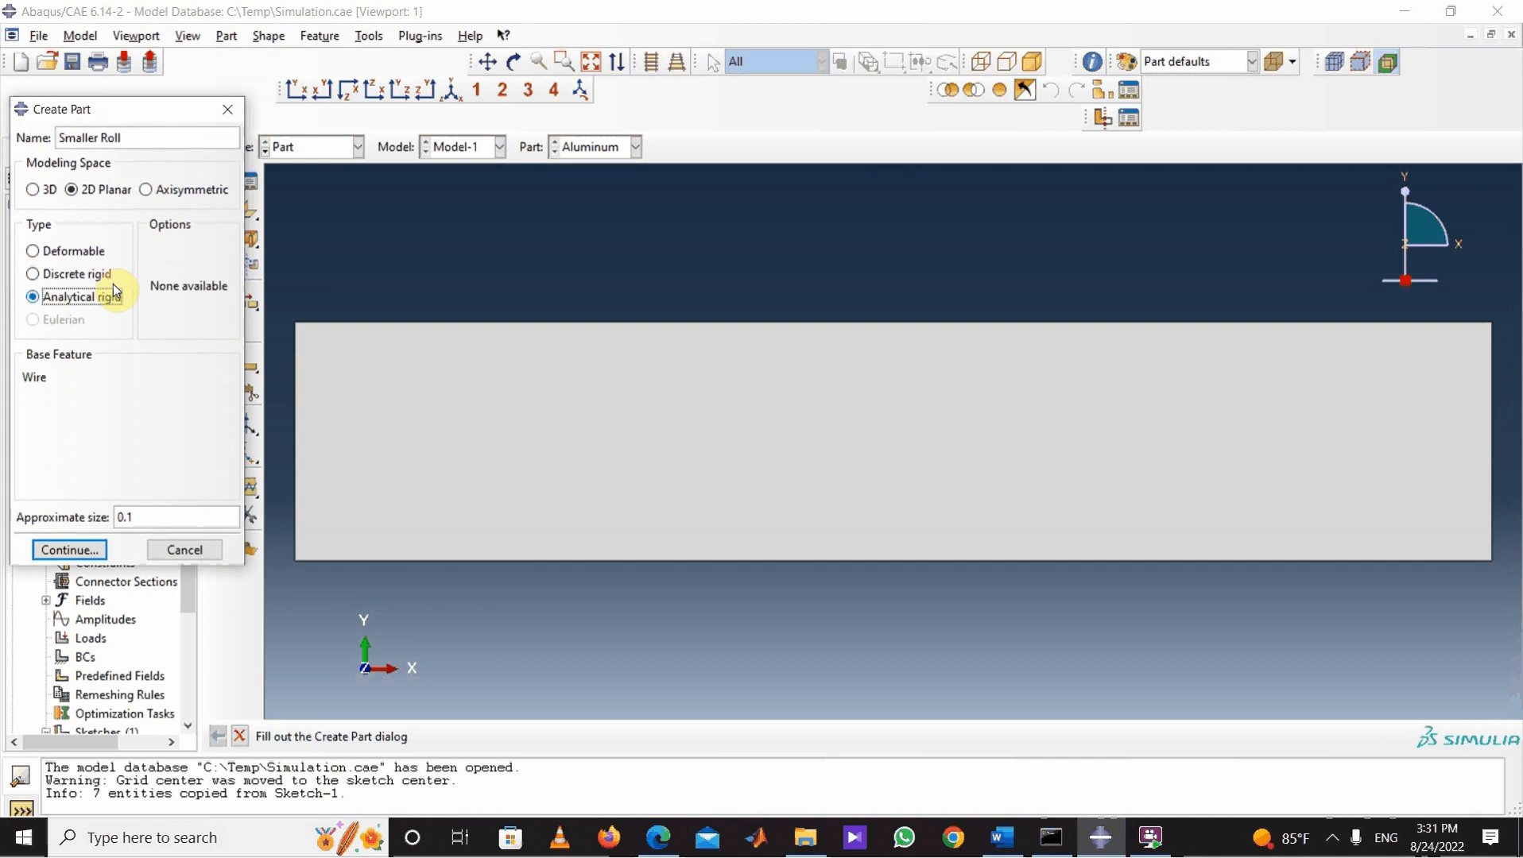
left_click(69, 550)
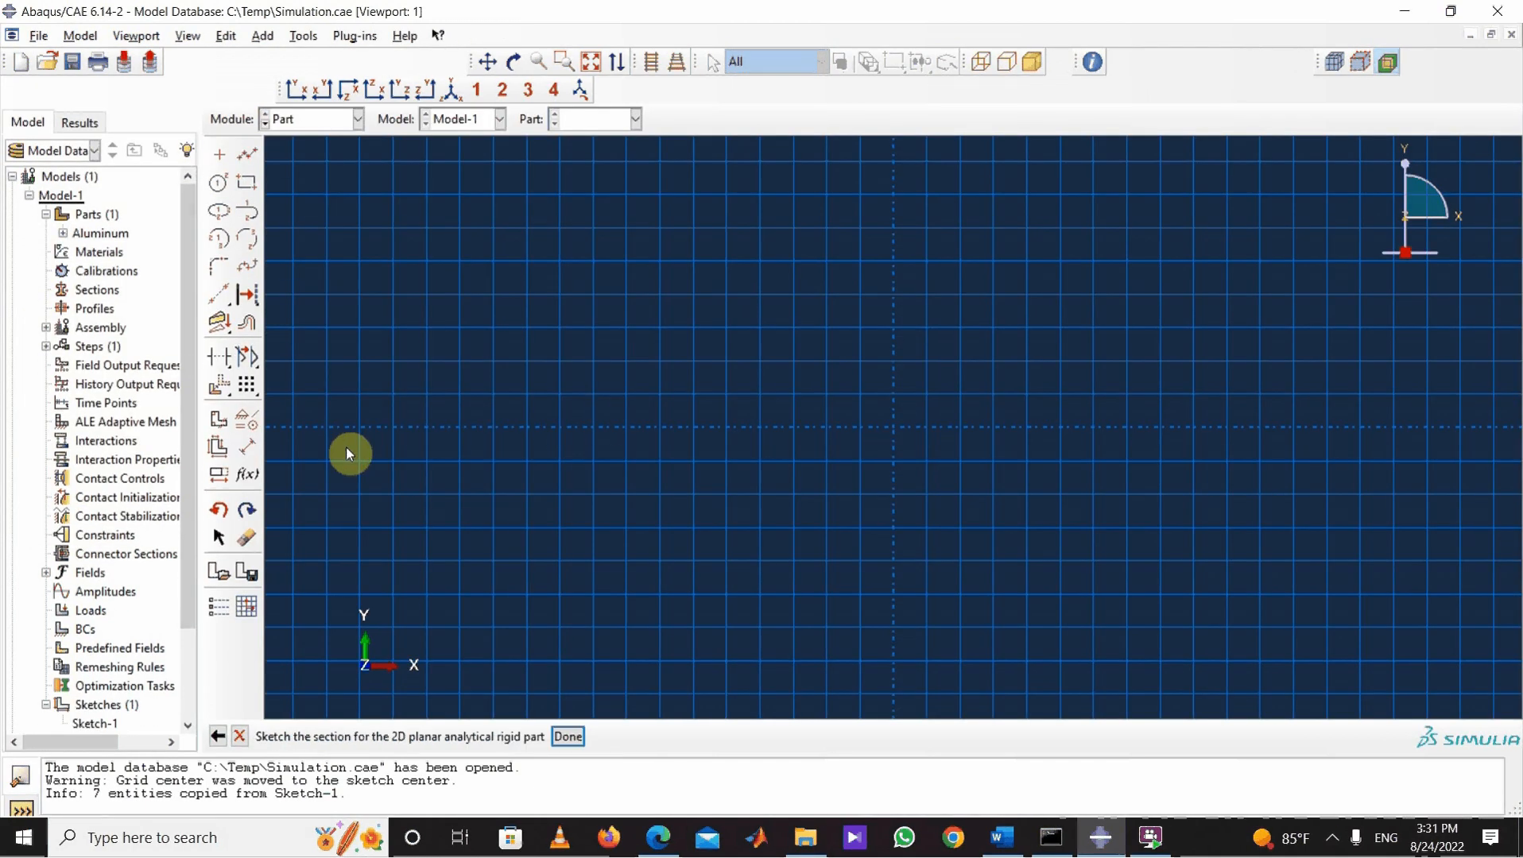
Step: Insert the saved Sketch-1 geometry into the Smaller Roll section sketch without repositioning it
left_click(222, 578)
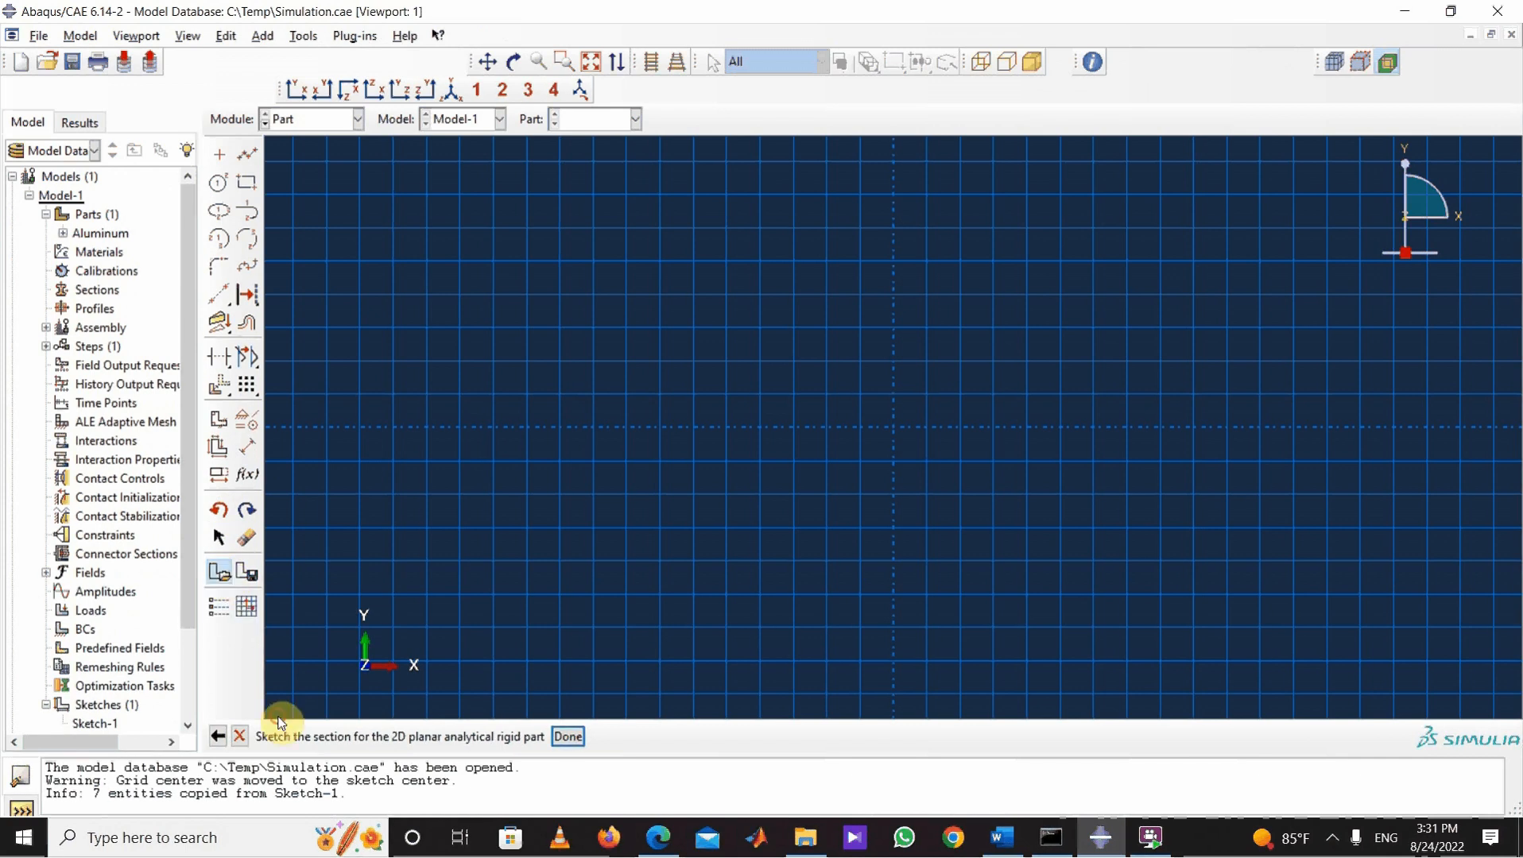
left_click(41, 304)
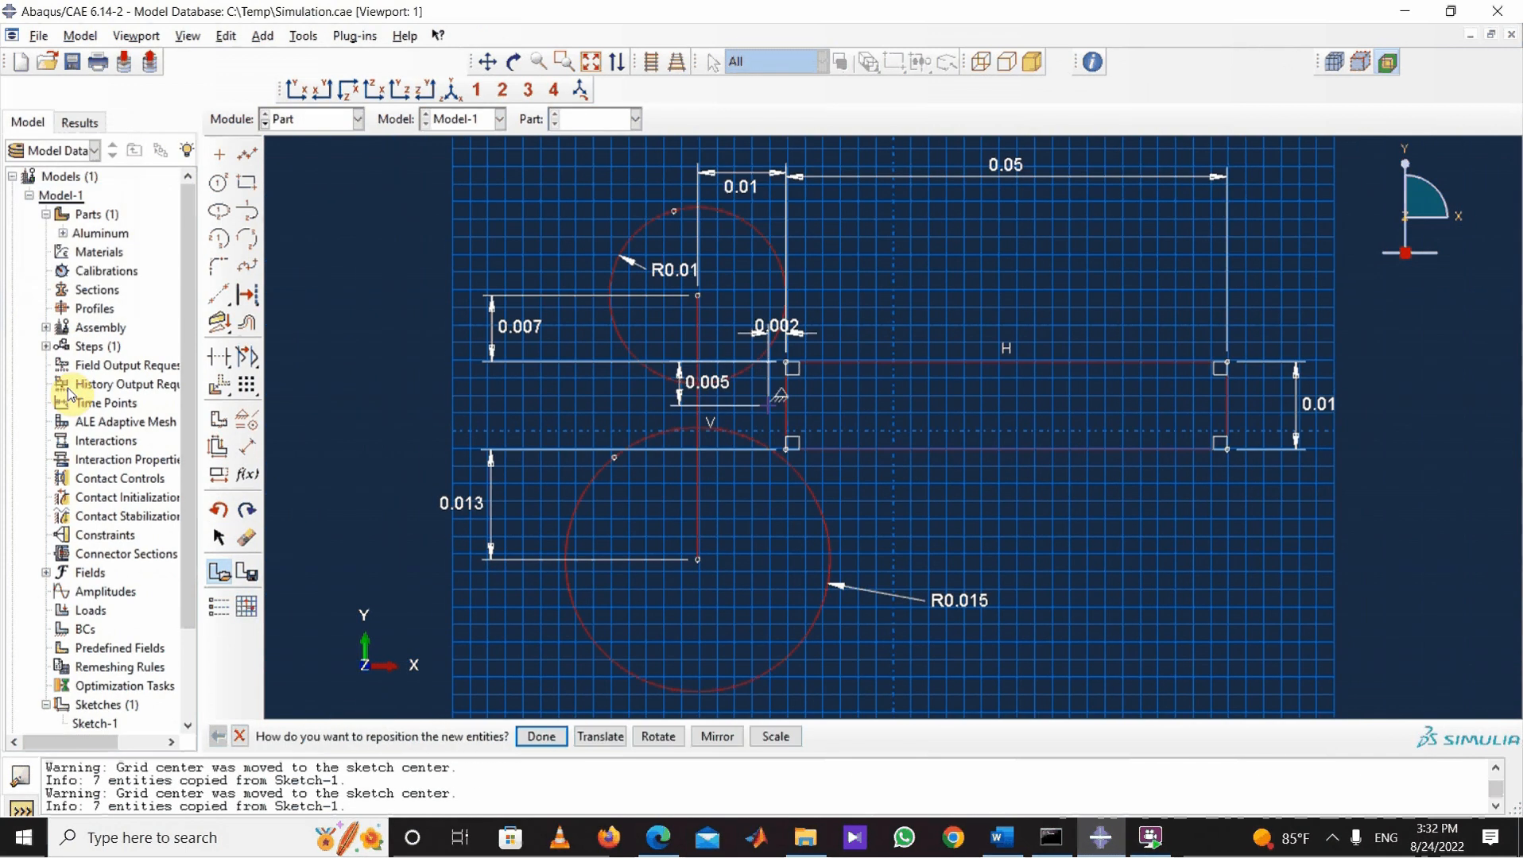
left_click(543, 738)
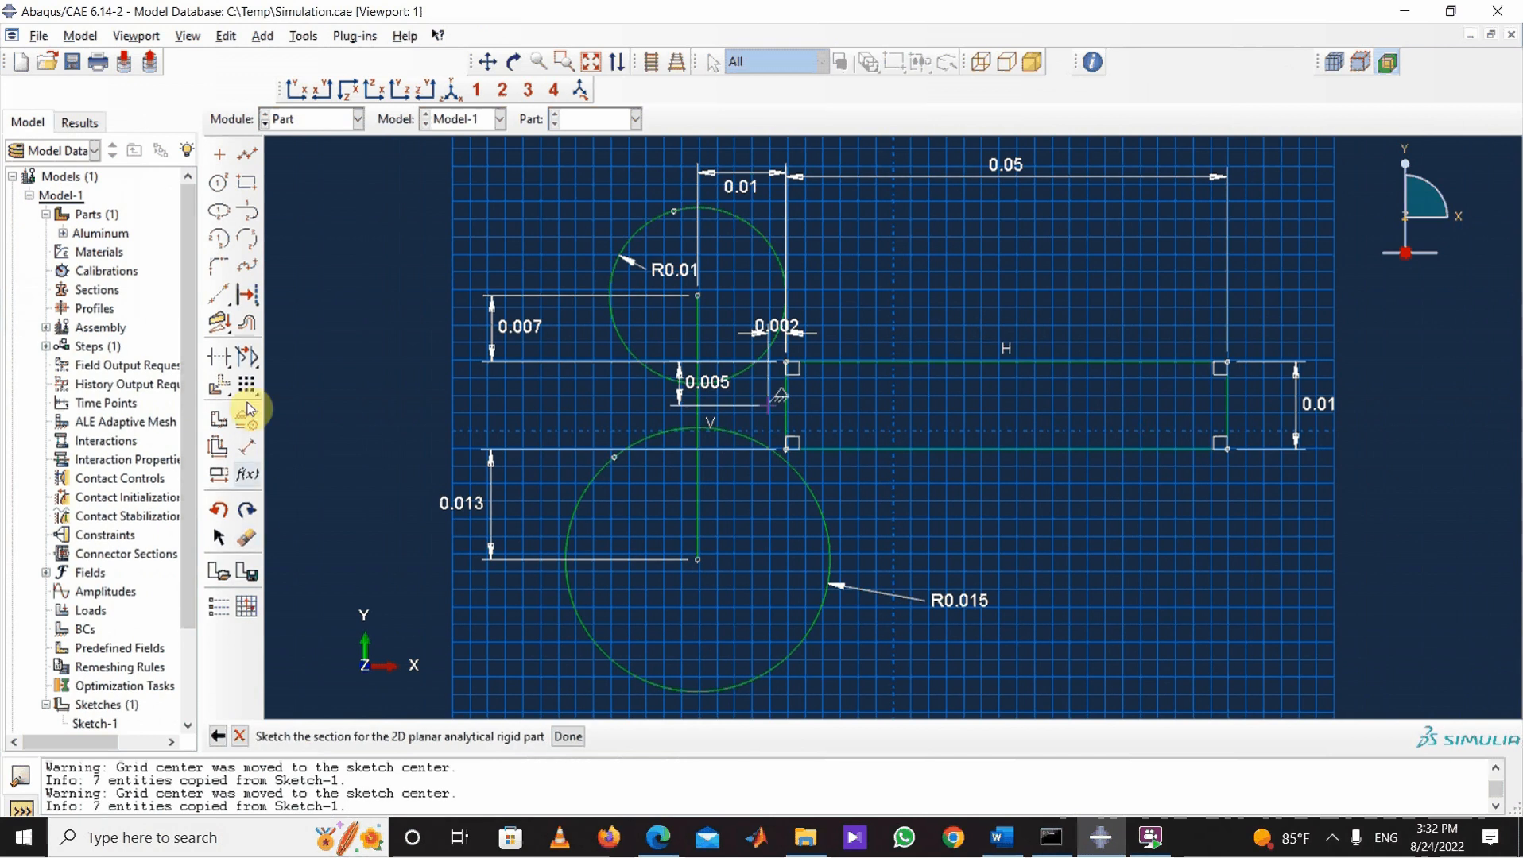
Step: Set the plate rectangle, the R0.015 circle and the vertical centre line as construction geometry
left_click(248, 295)
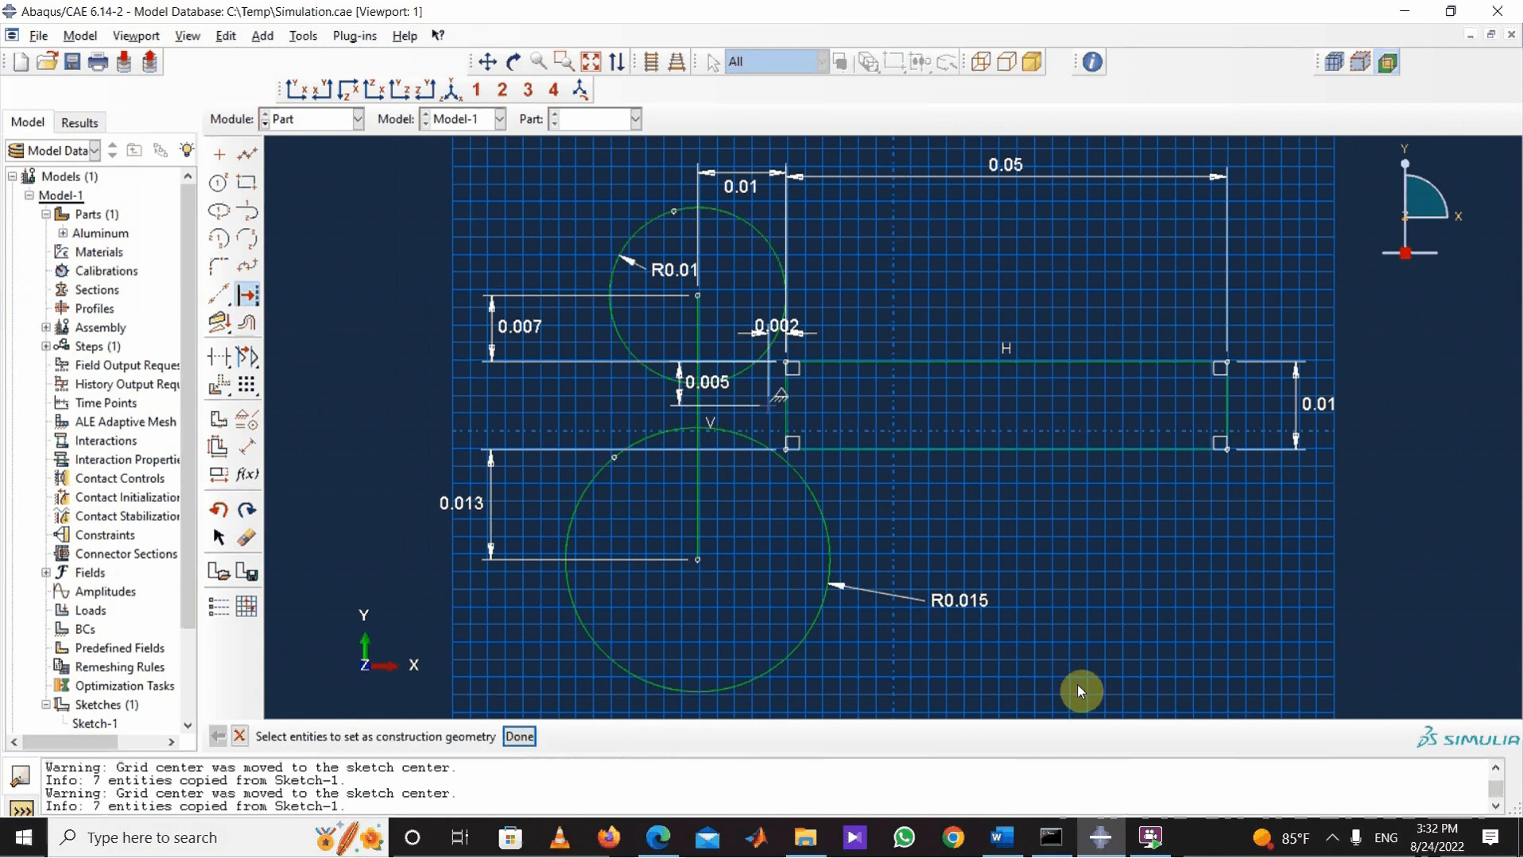
left_click_drag(1077, 685, 542, 431)
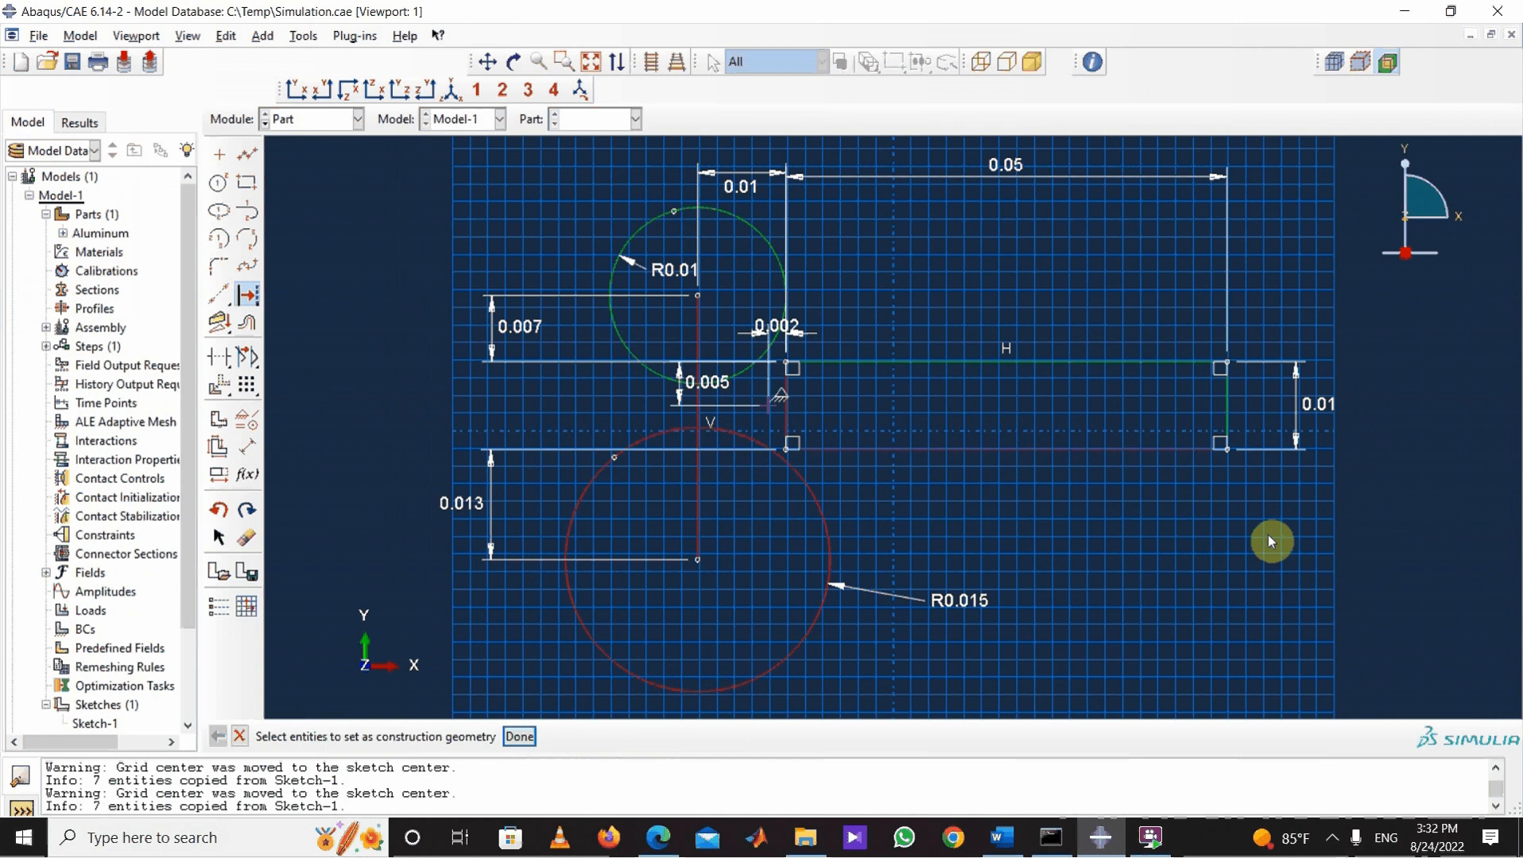
left_click_drag(1312, 520, 789, 285)
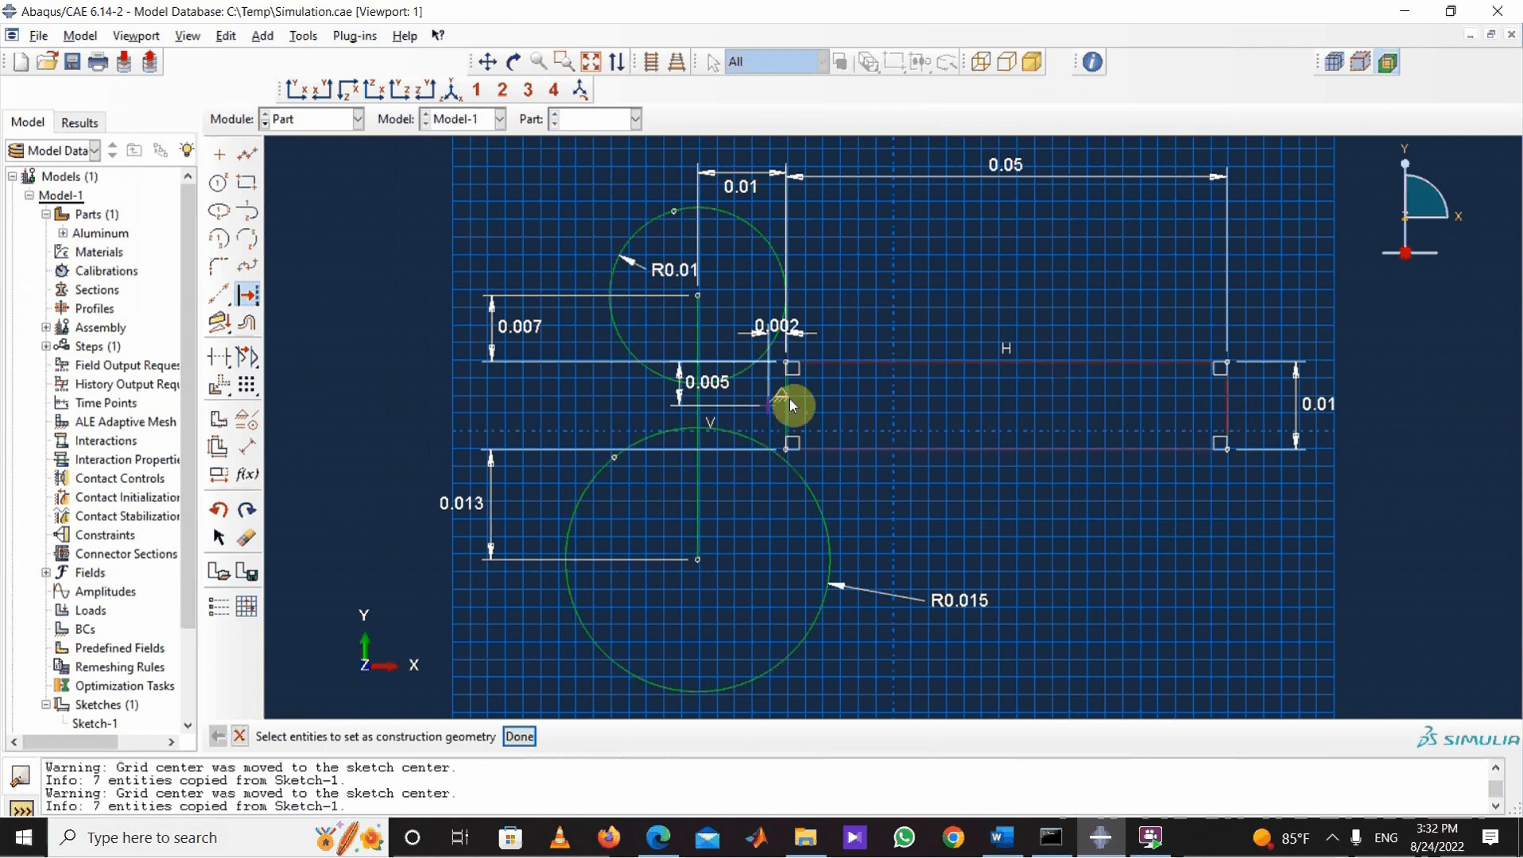
left_click(520, 737)
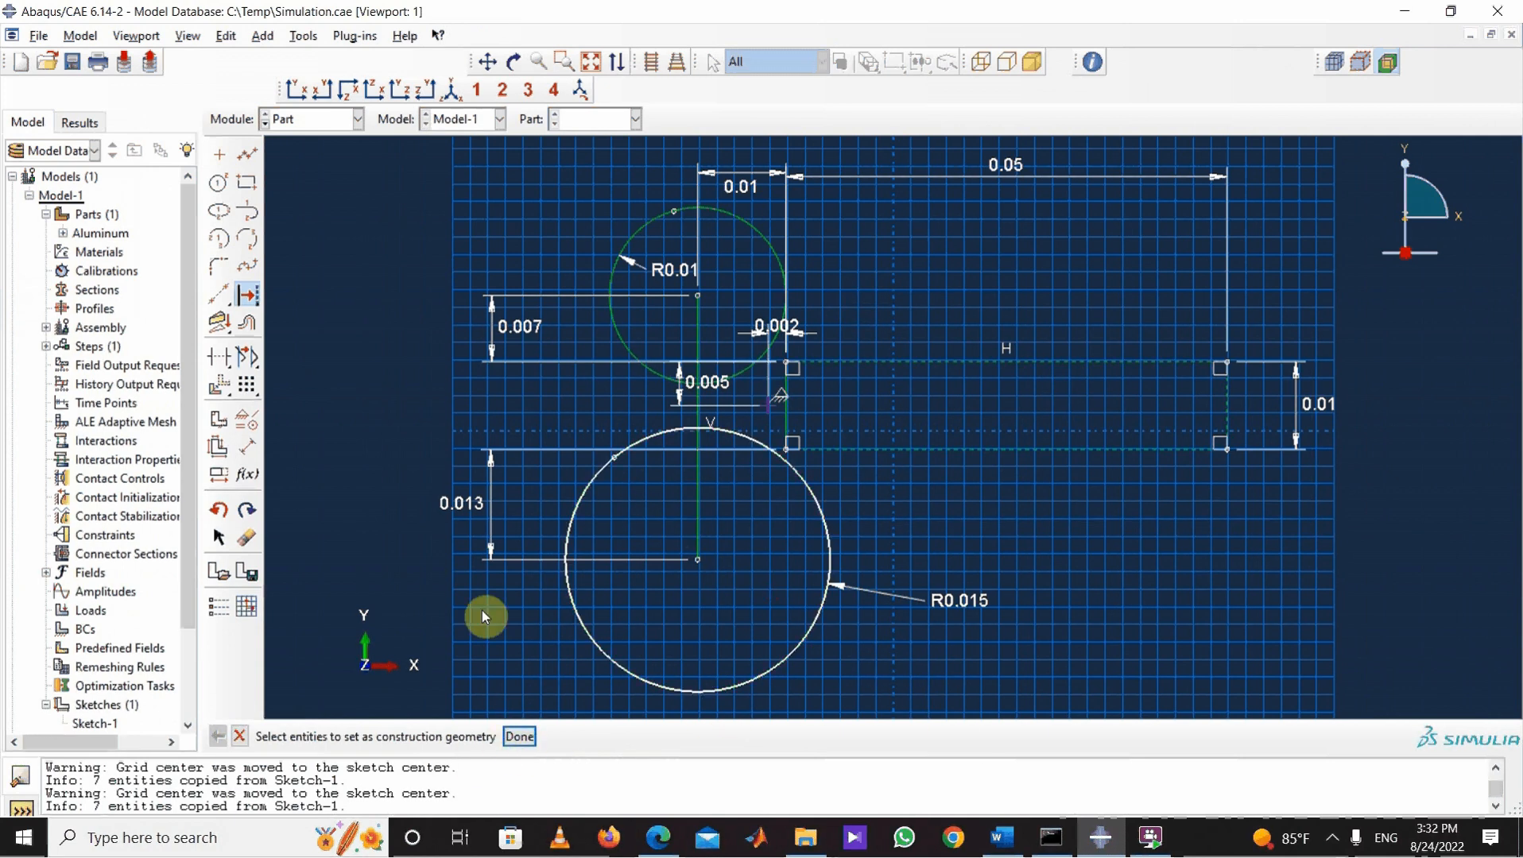
left_click_drag(925, 699, 521, 407)
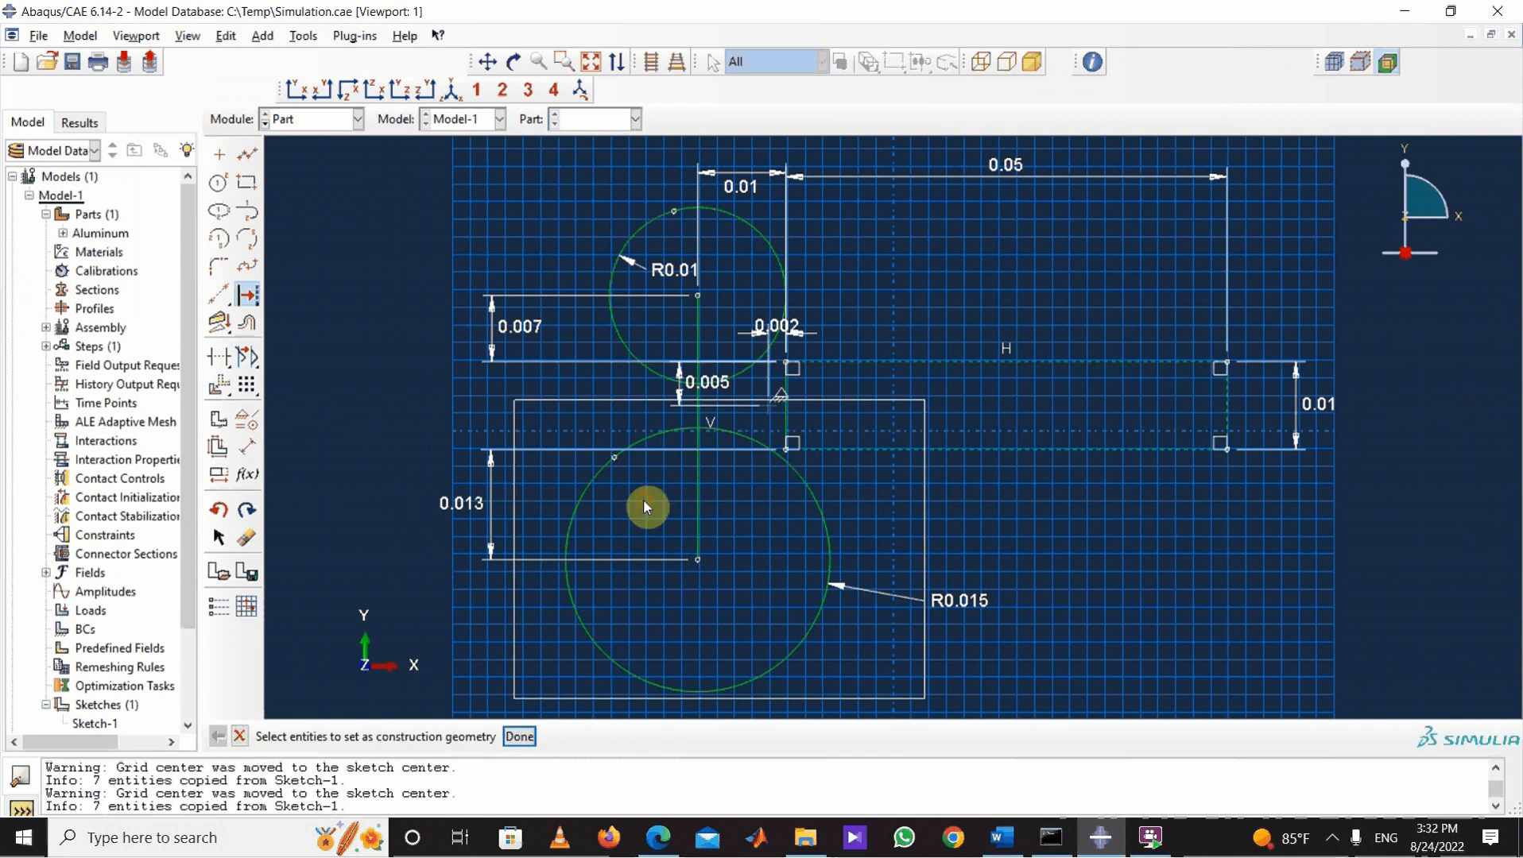
left_click(512, 746)
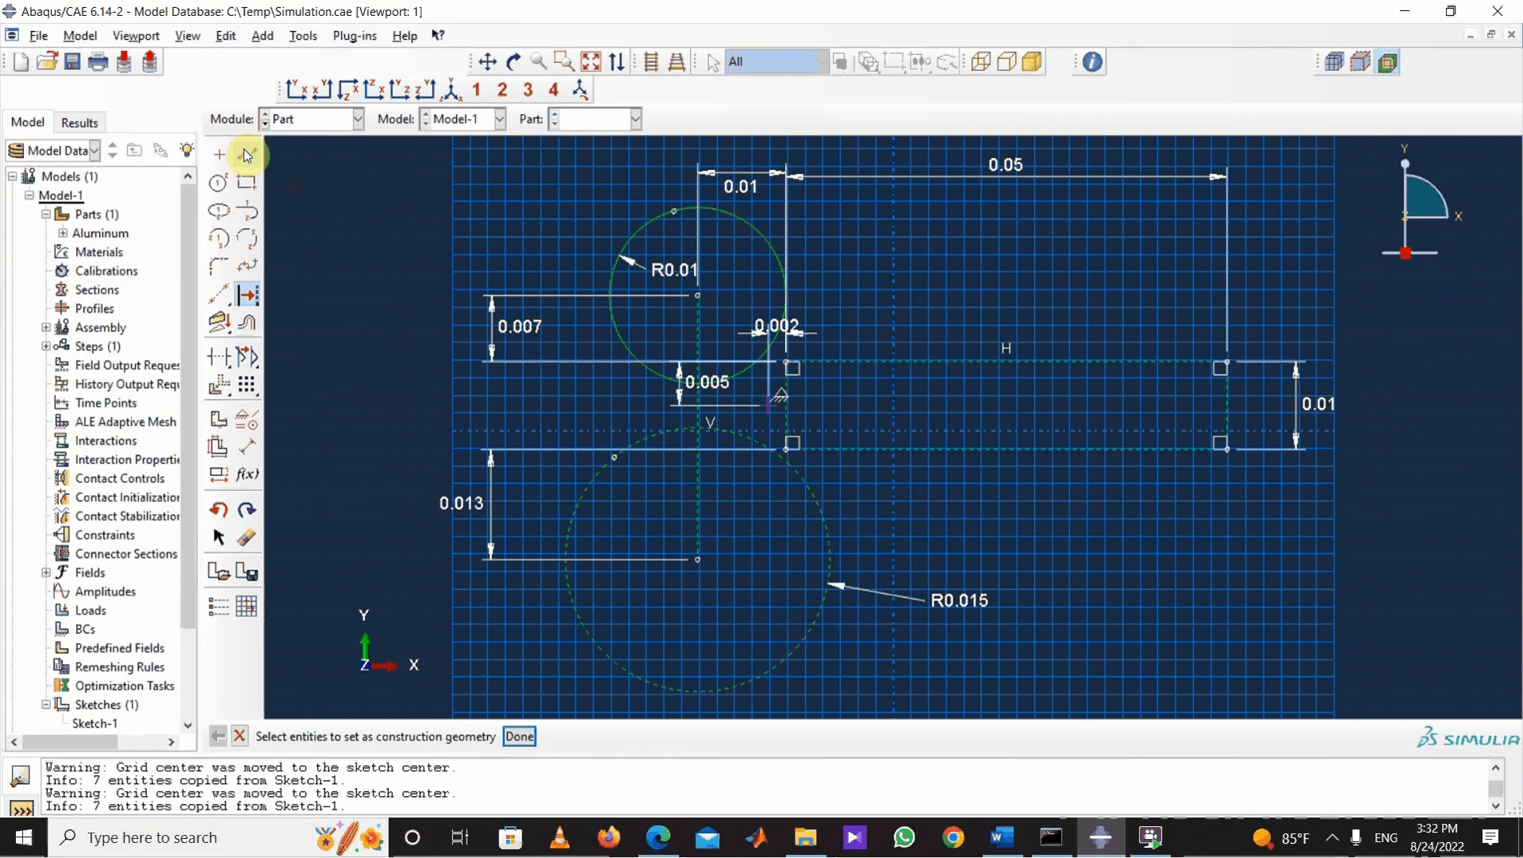
Step: Draw three lines from the R0.01 circle's centre to its circumference: one to the lower right, one to the lower left and one straight up
left_click(246, 154)
left_click(697, 296)
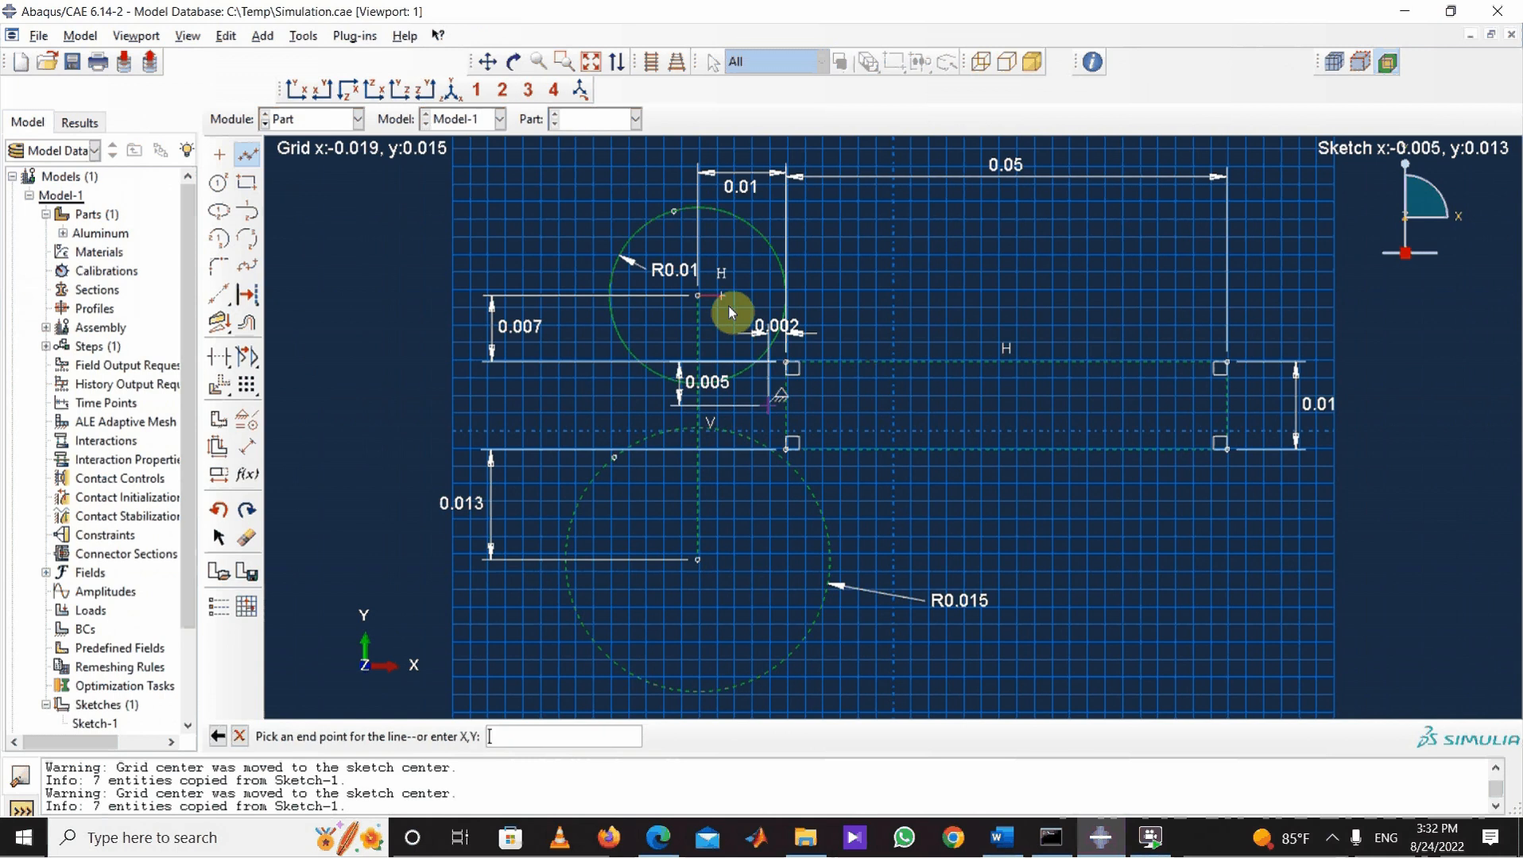
left_click(760, 355)
left_click(762, 355)
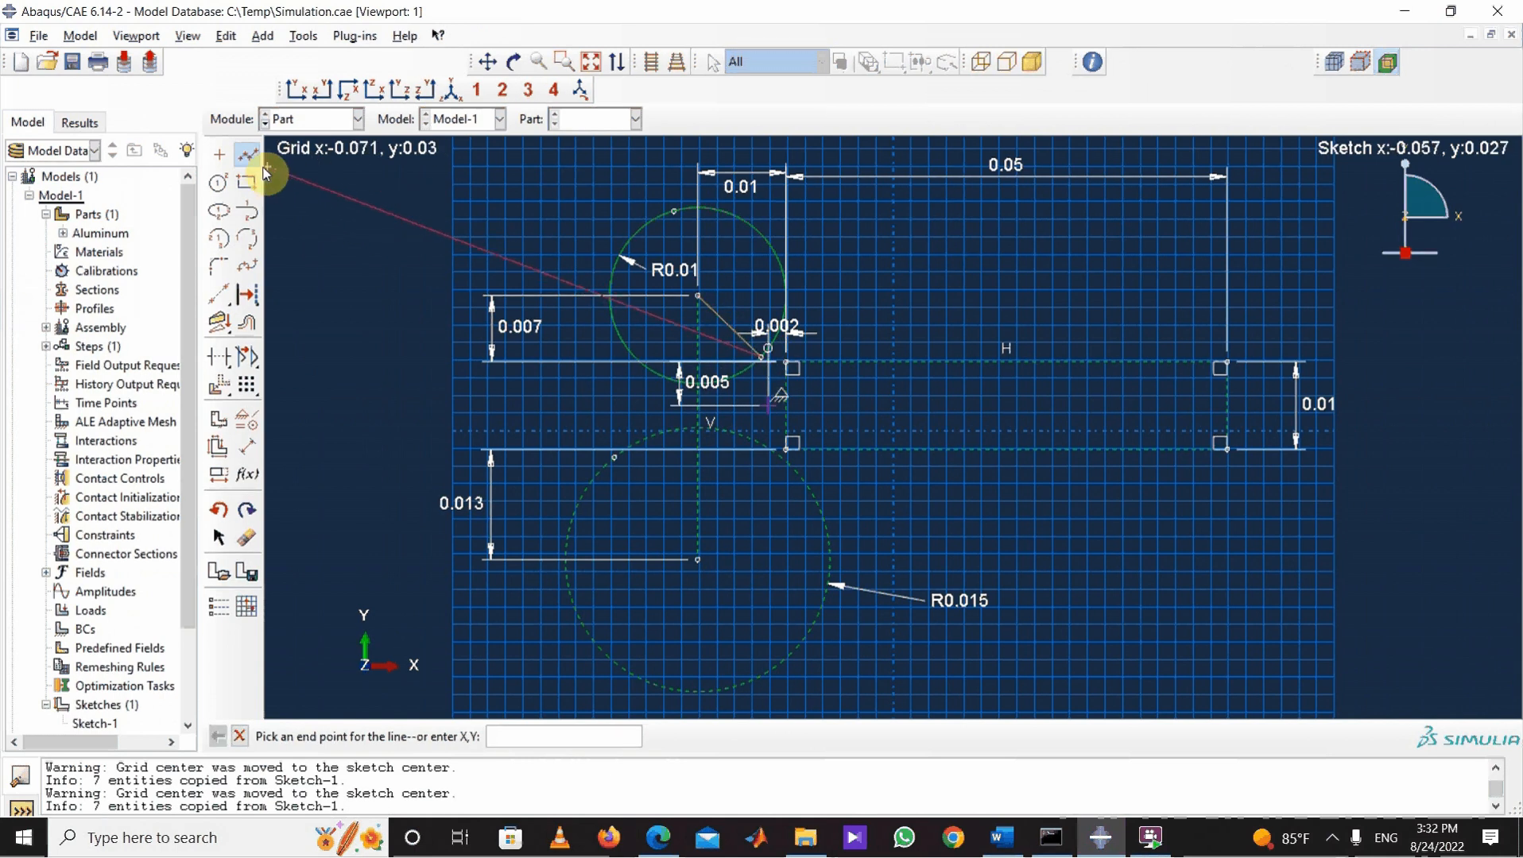
middle_click(312, 204)
left_click(697, 298)
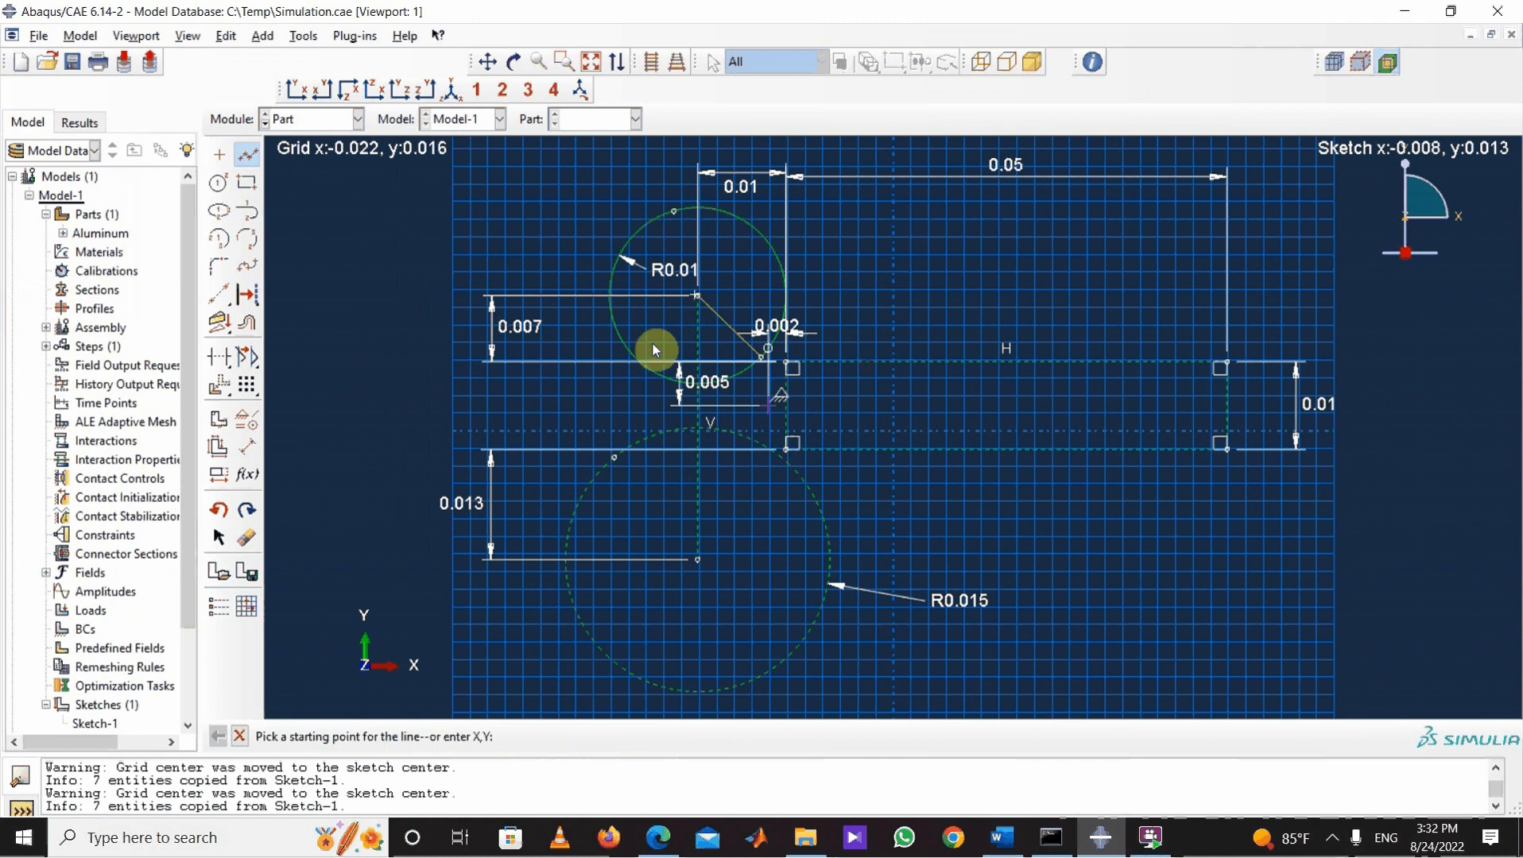
left_click(644, 352)
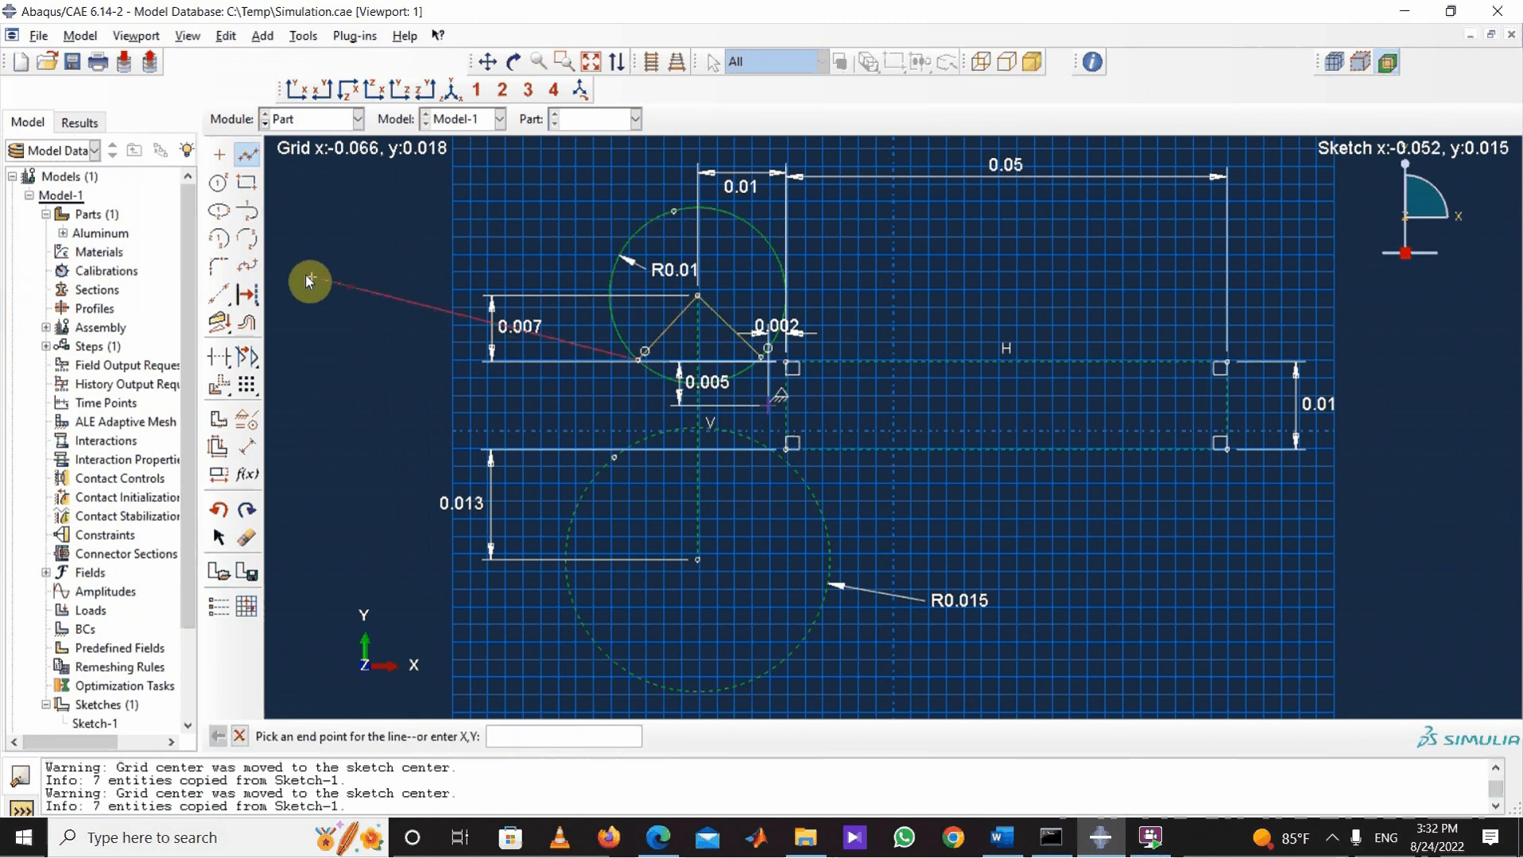
middle_click(312, 204)
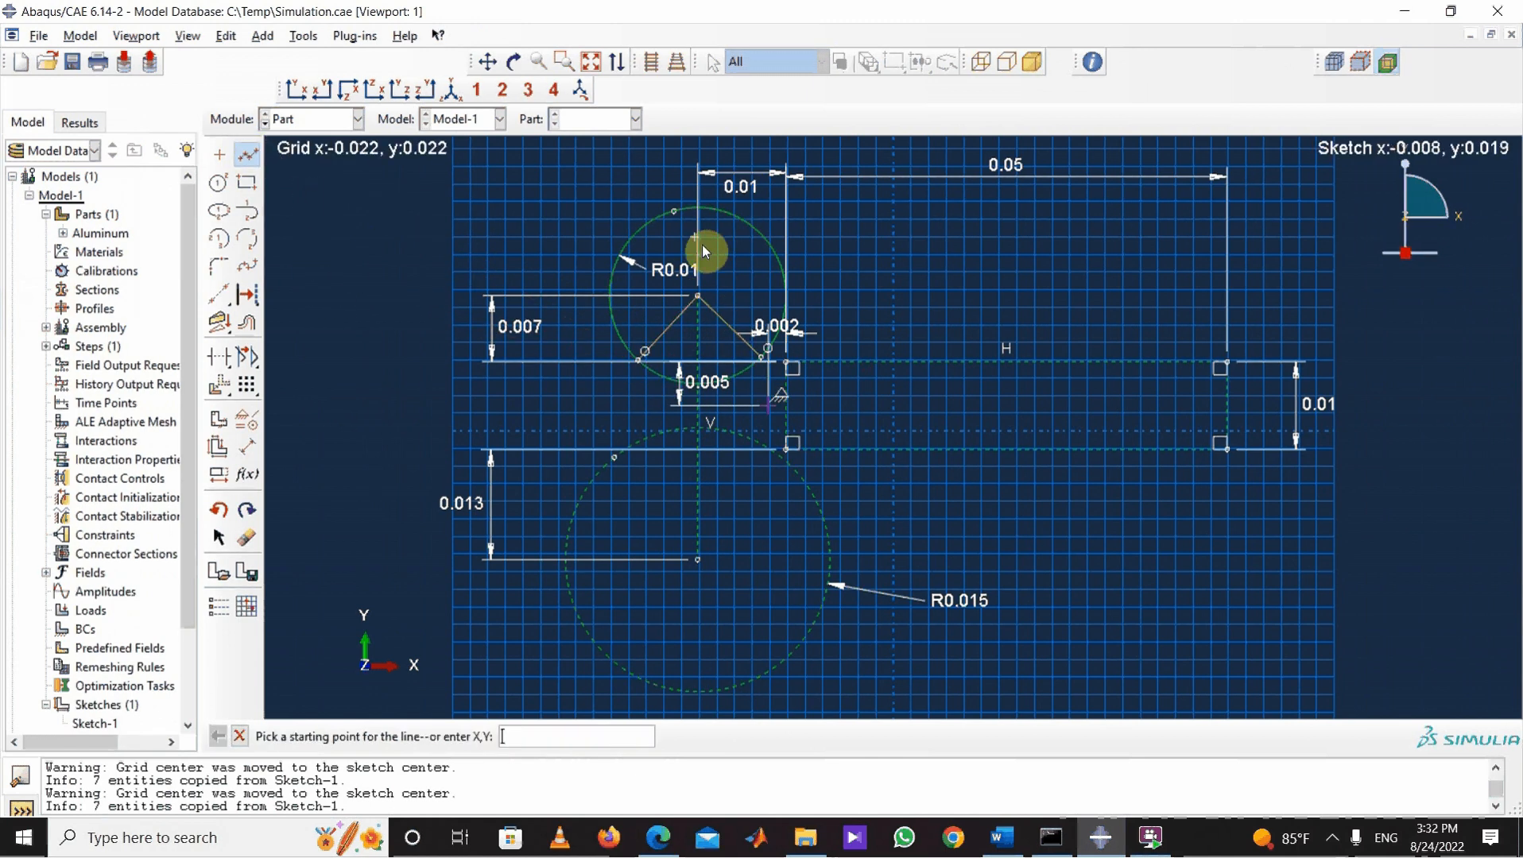
left_click(674, 212)
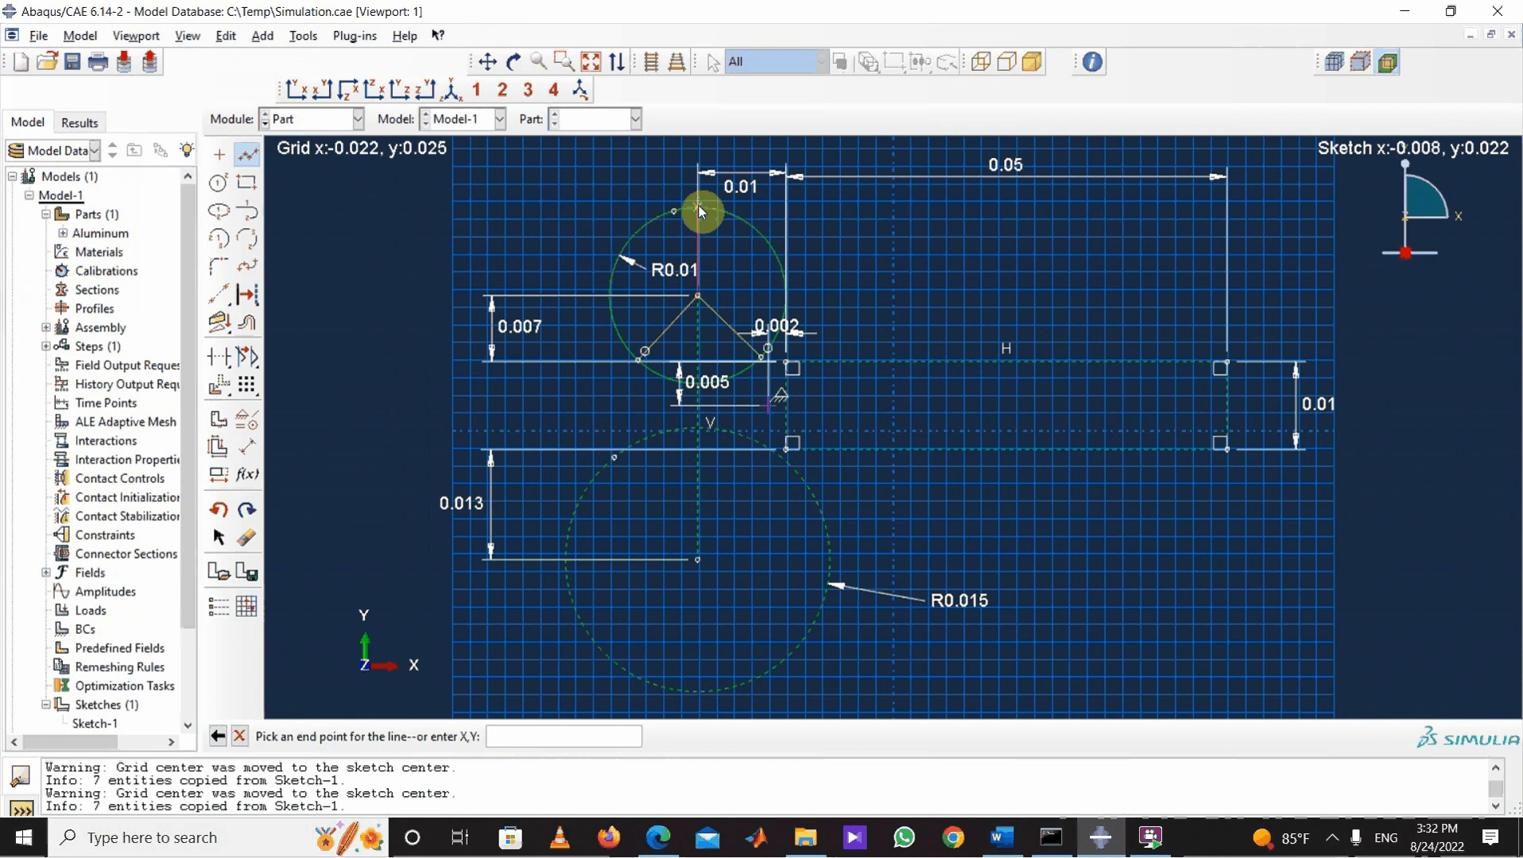
left_click(698, 208)
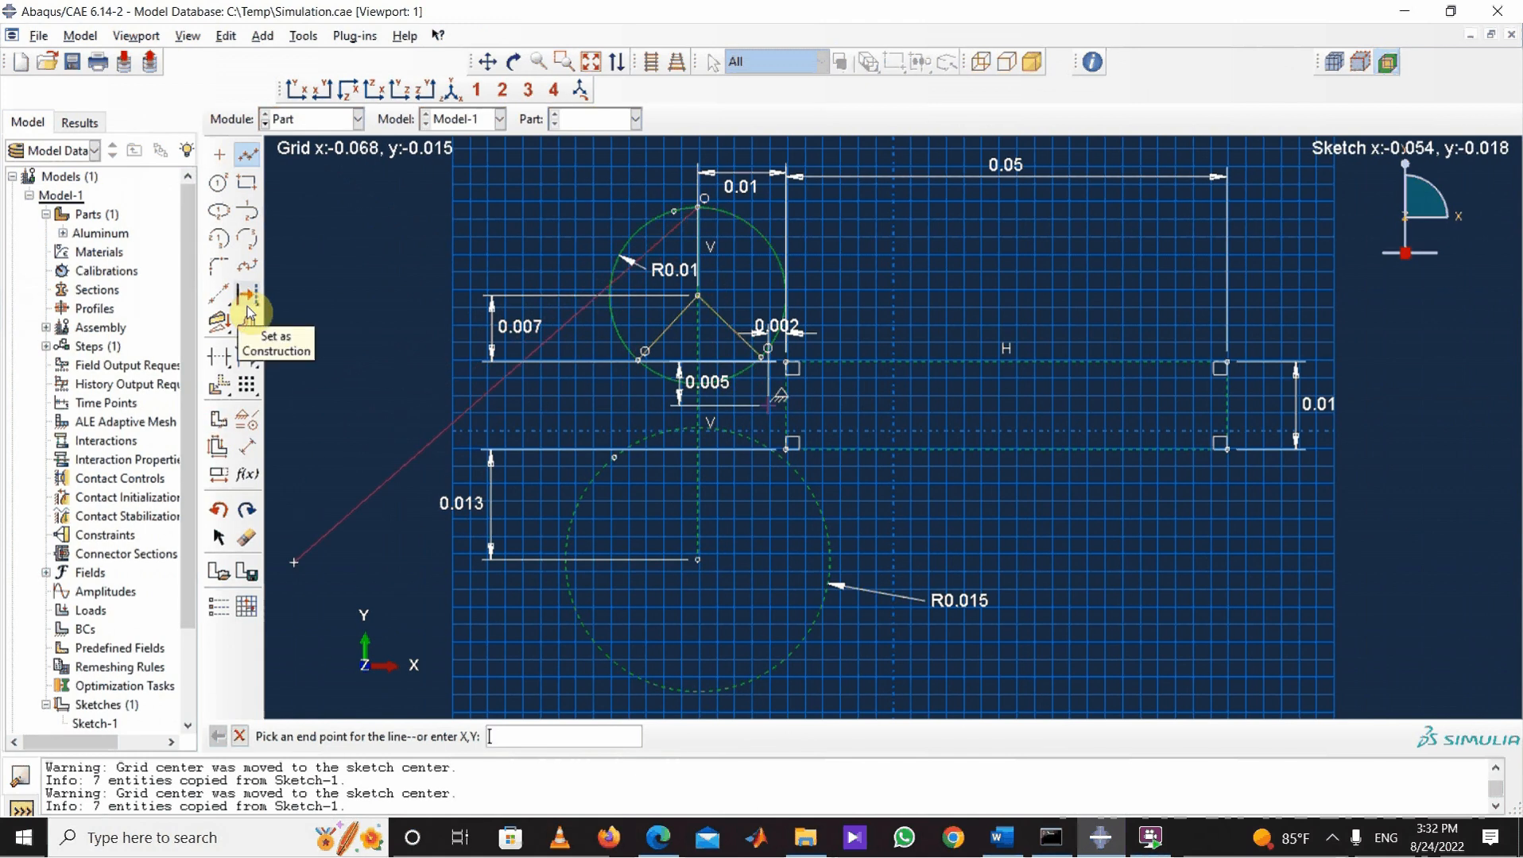
Step: Delete the R0.01 circle from the section sketch, keeping the three radial lines
left_click(247, 538)
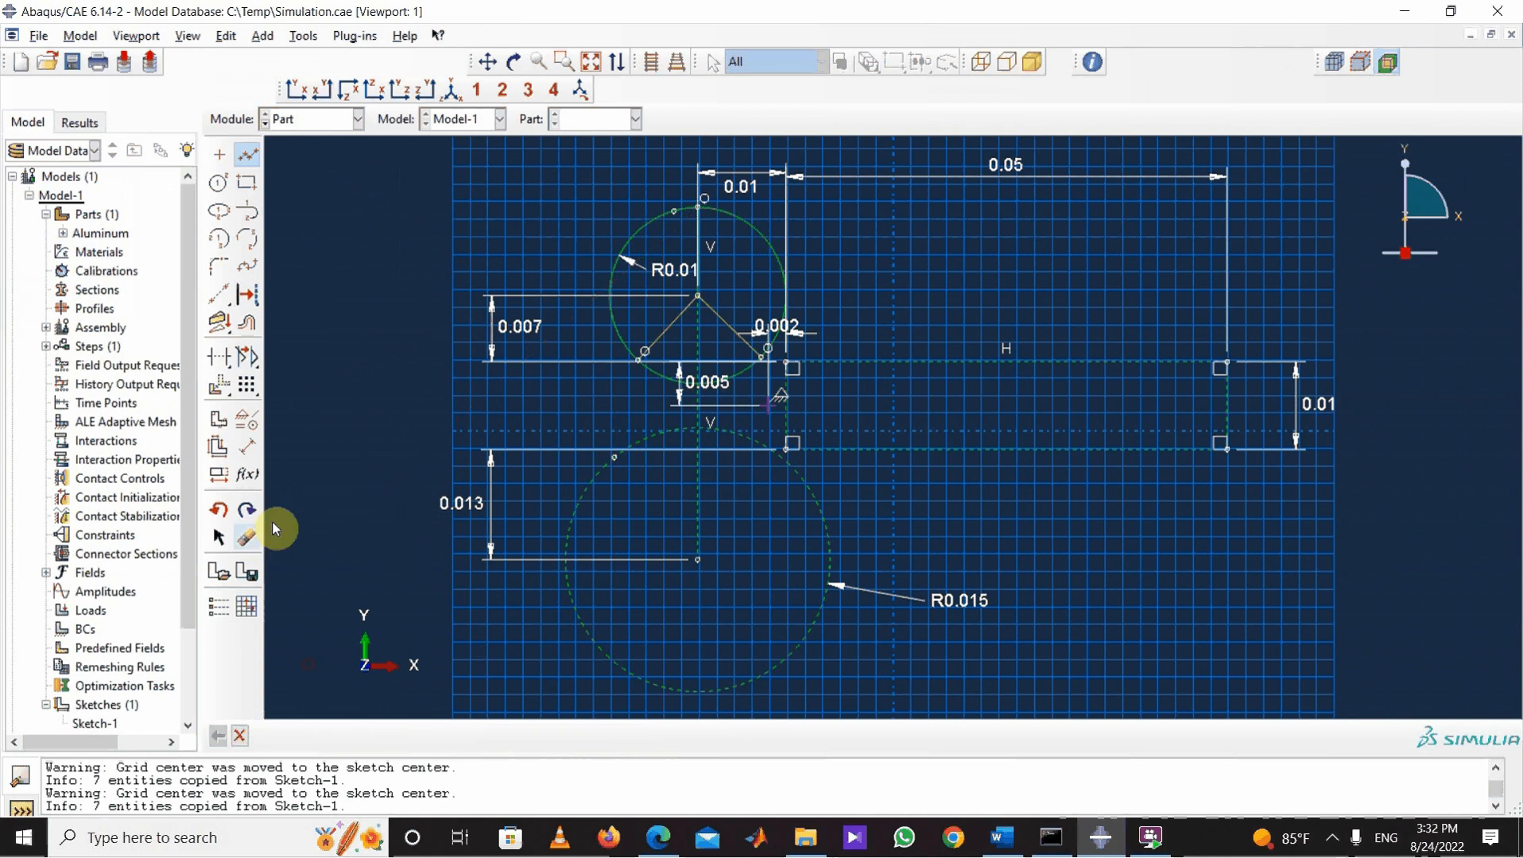
left_click(669, 379)
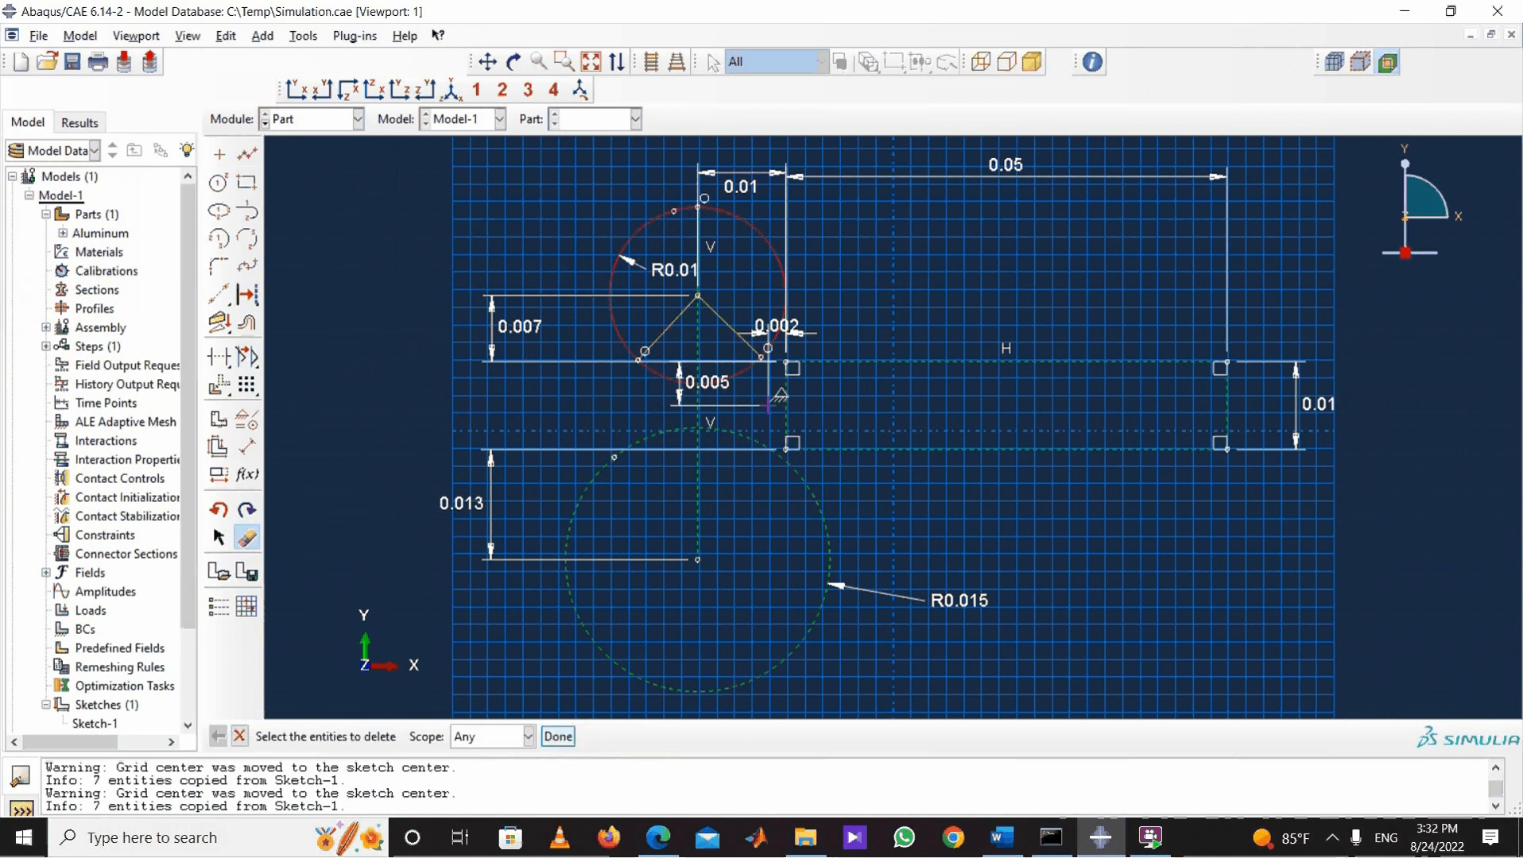
left_click(571, 736)
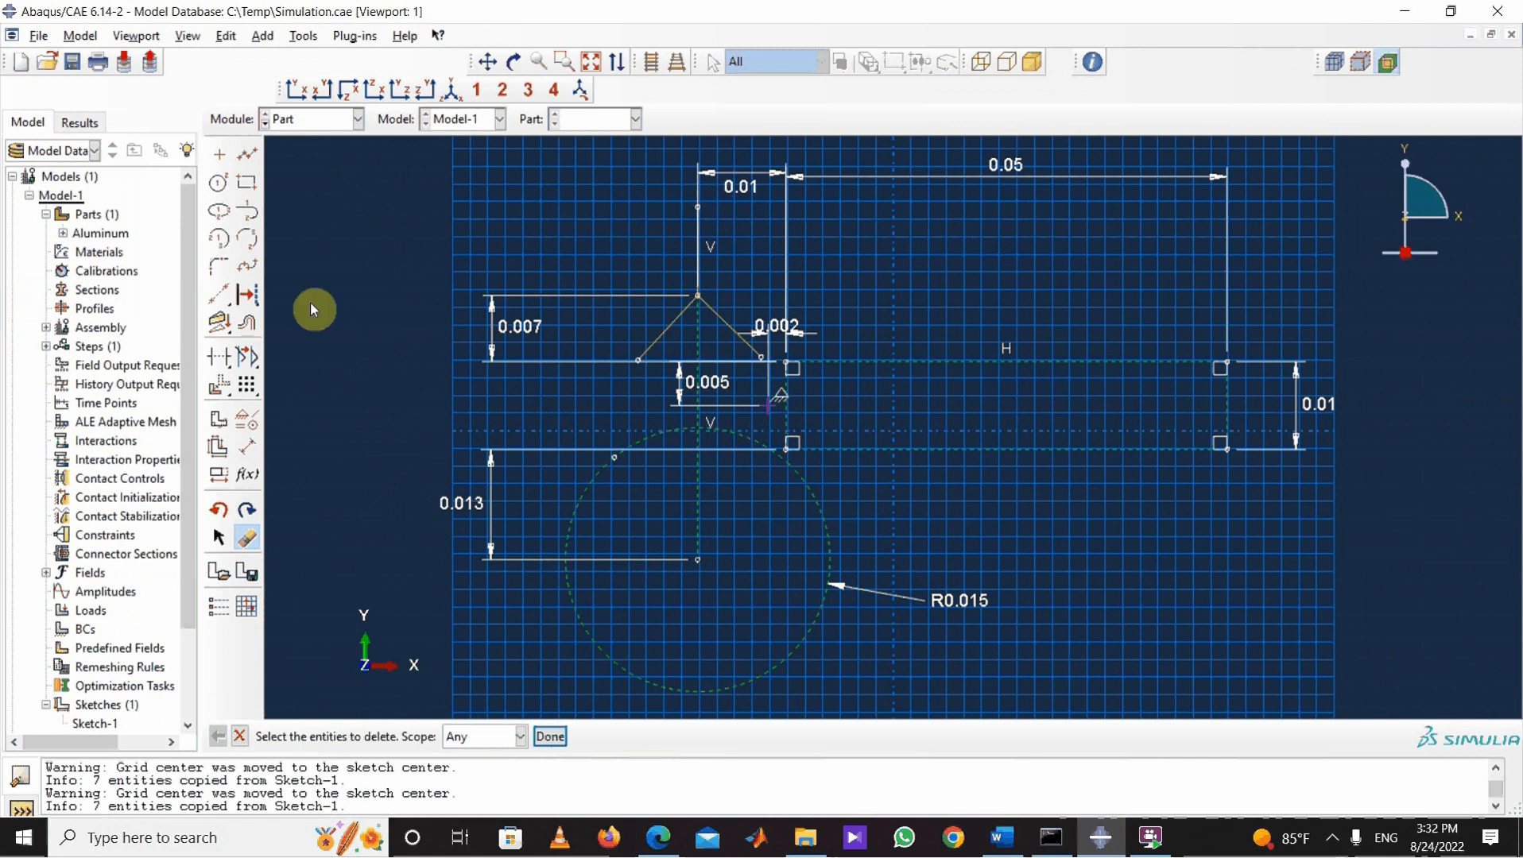
Step: Draw three arcs centred on the small roll's centre, joining the ends of the radial lines into a full circular outline
left_click(222, 246)
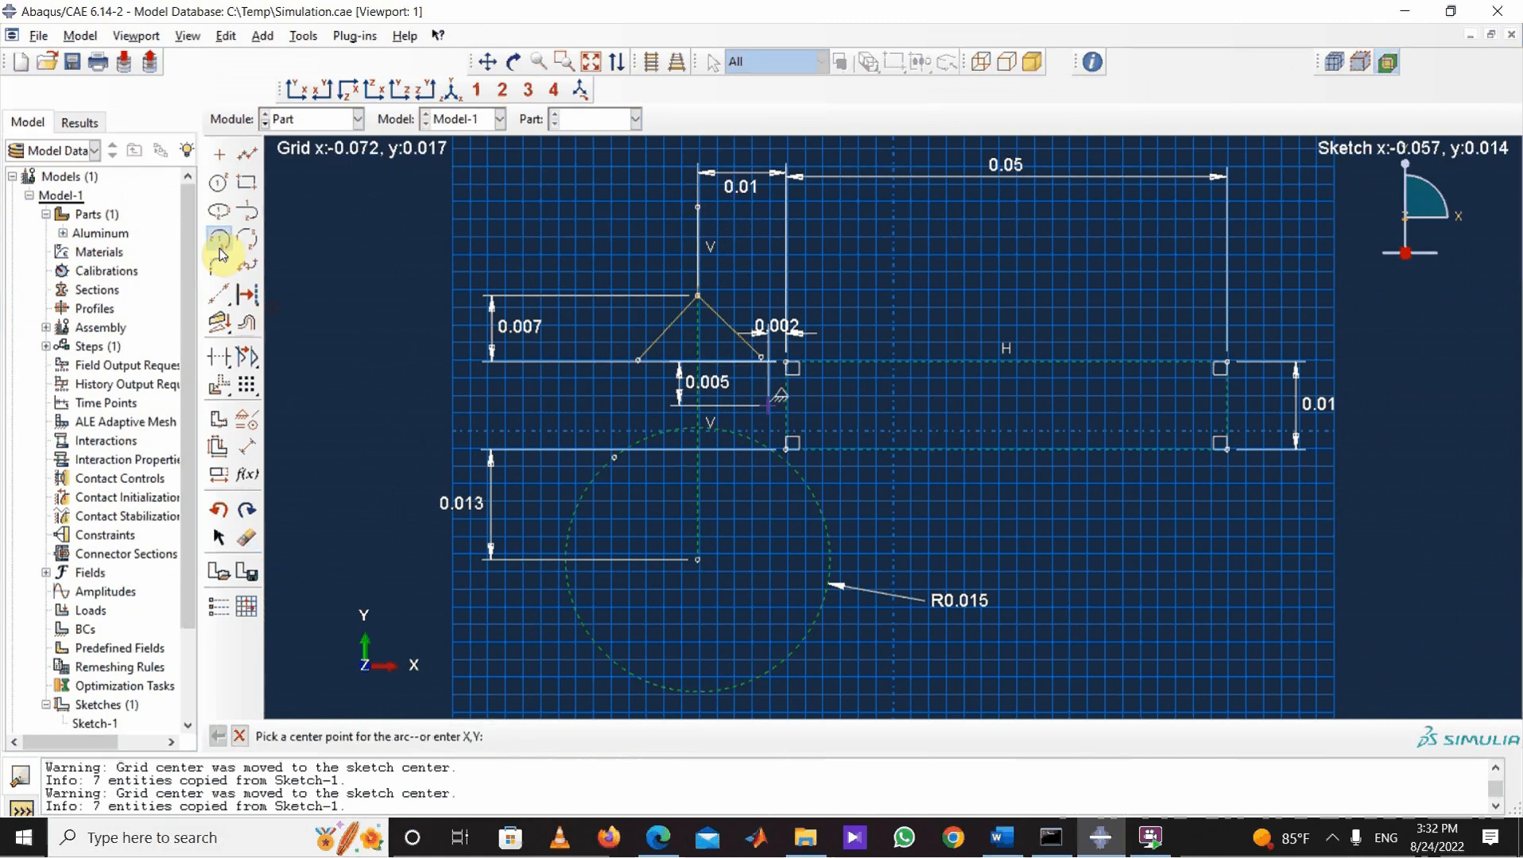
left_click(697, 297)
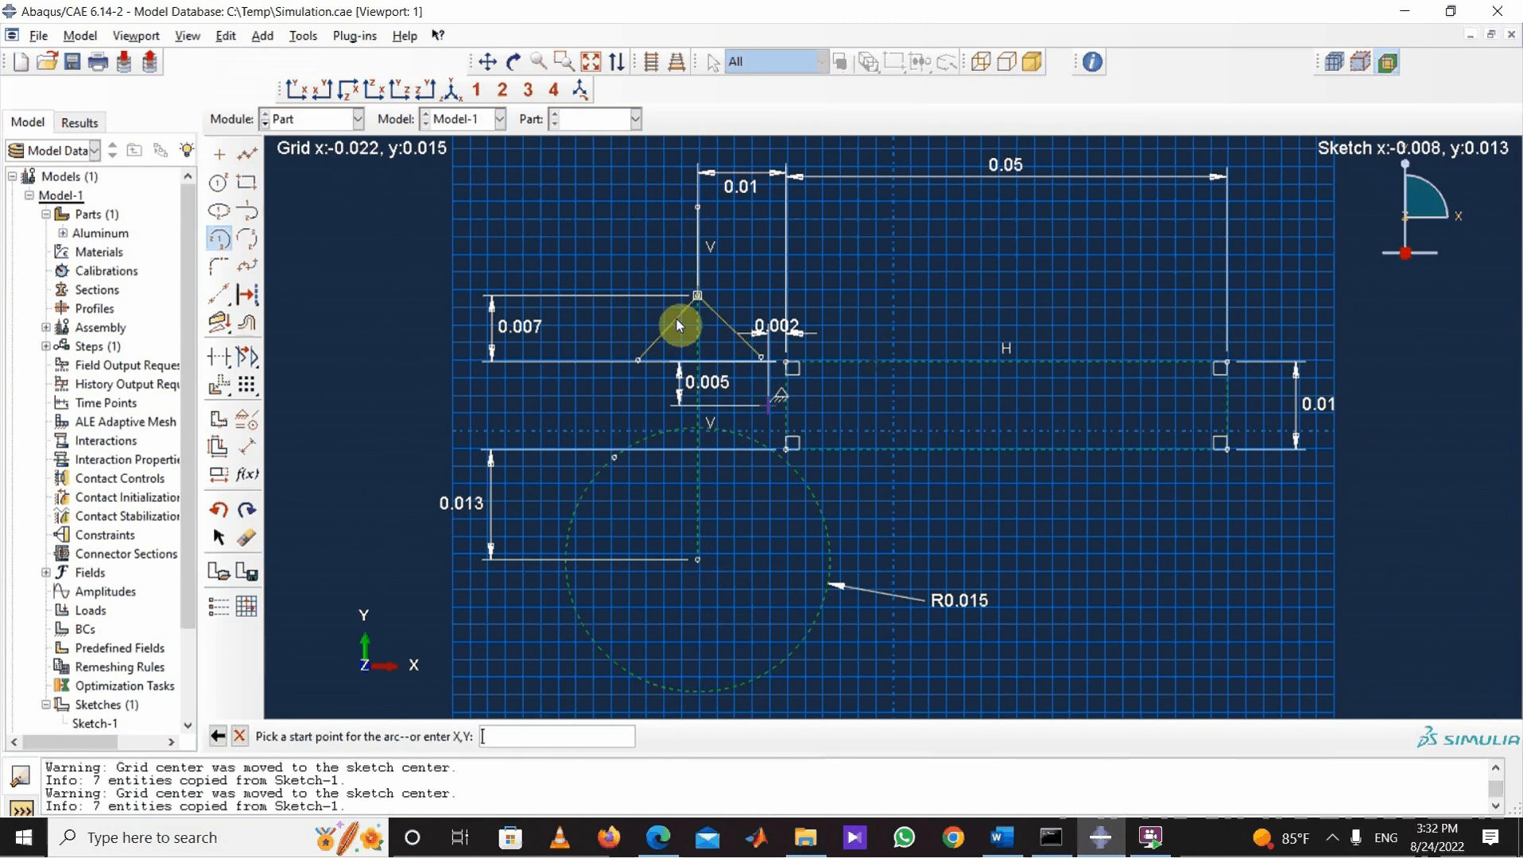
left_click(638, 360)
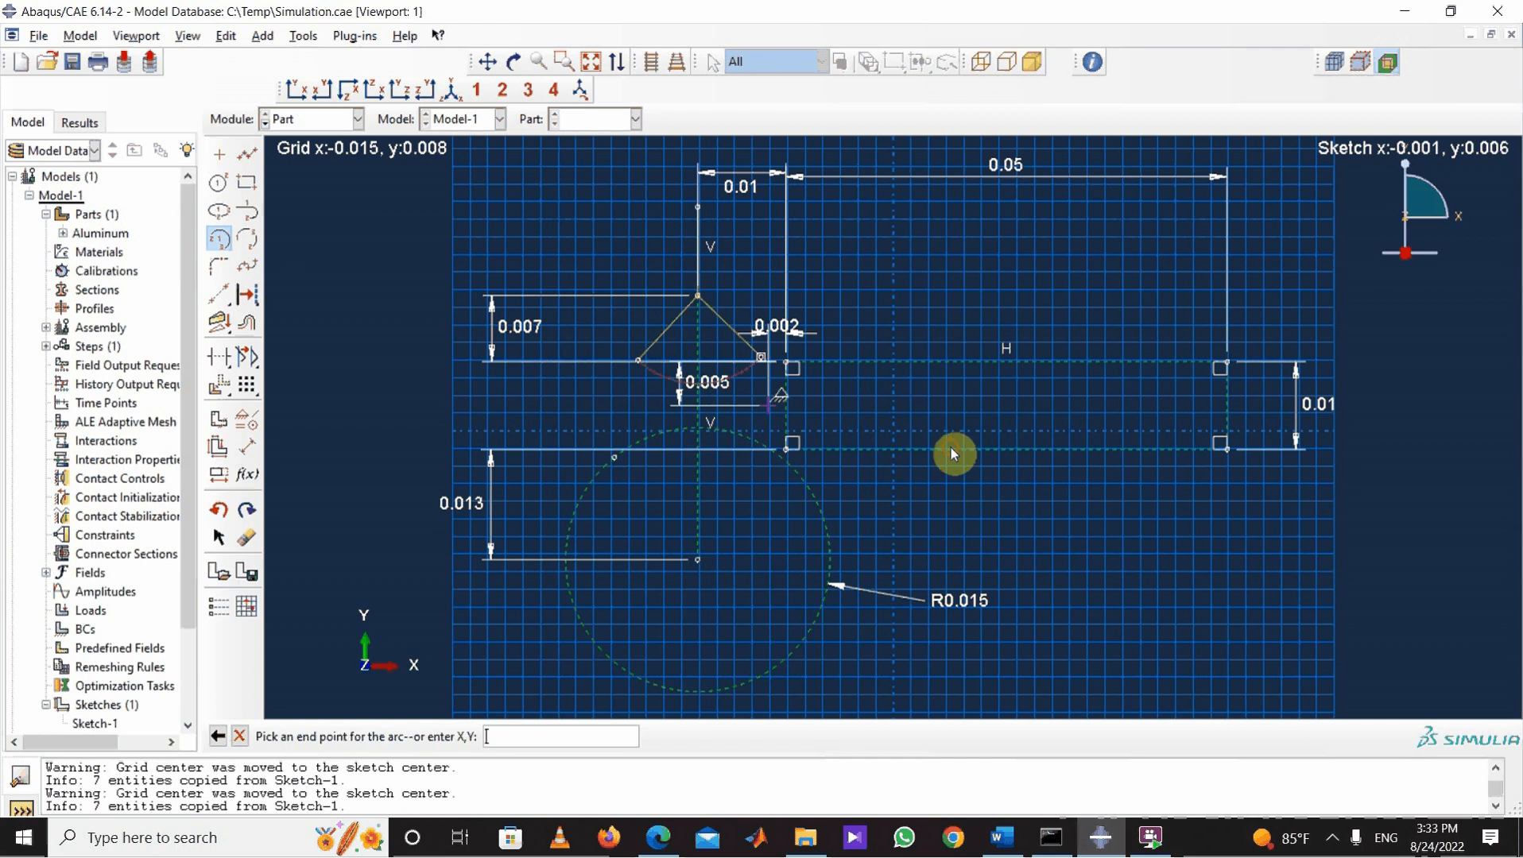
left_click(759, 360)
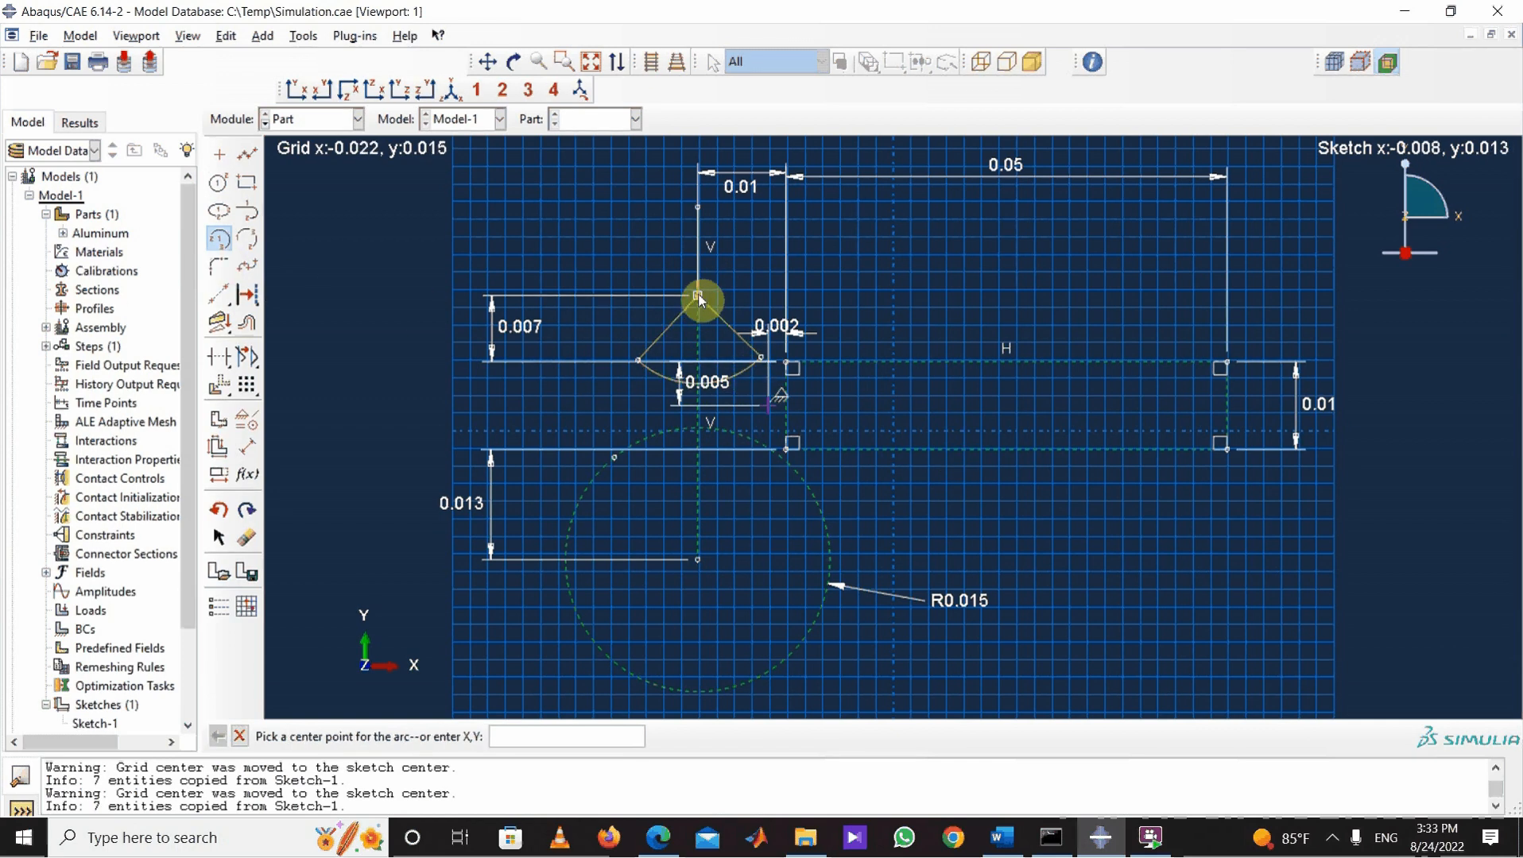
left_click(699, 297)
left_click(712, 220)
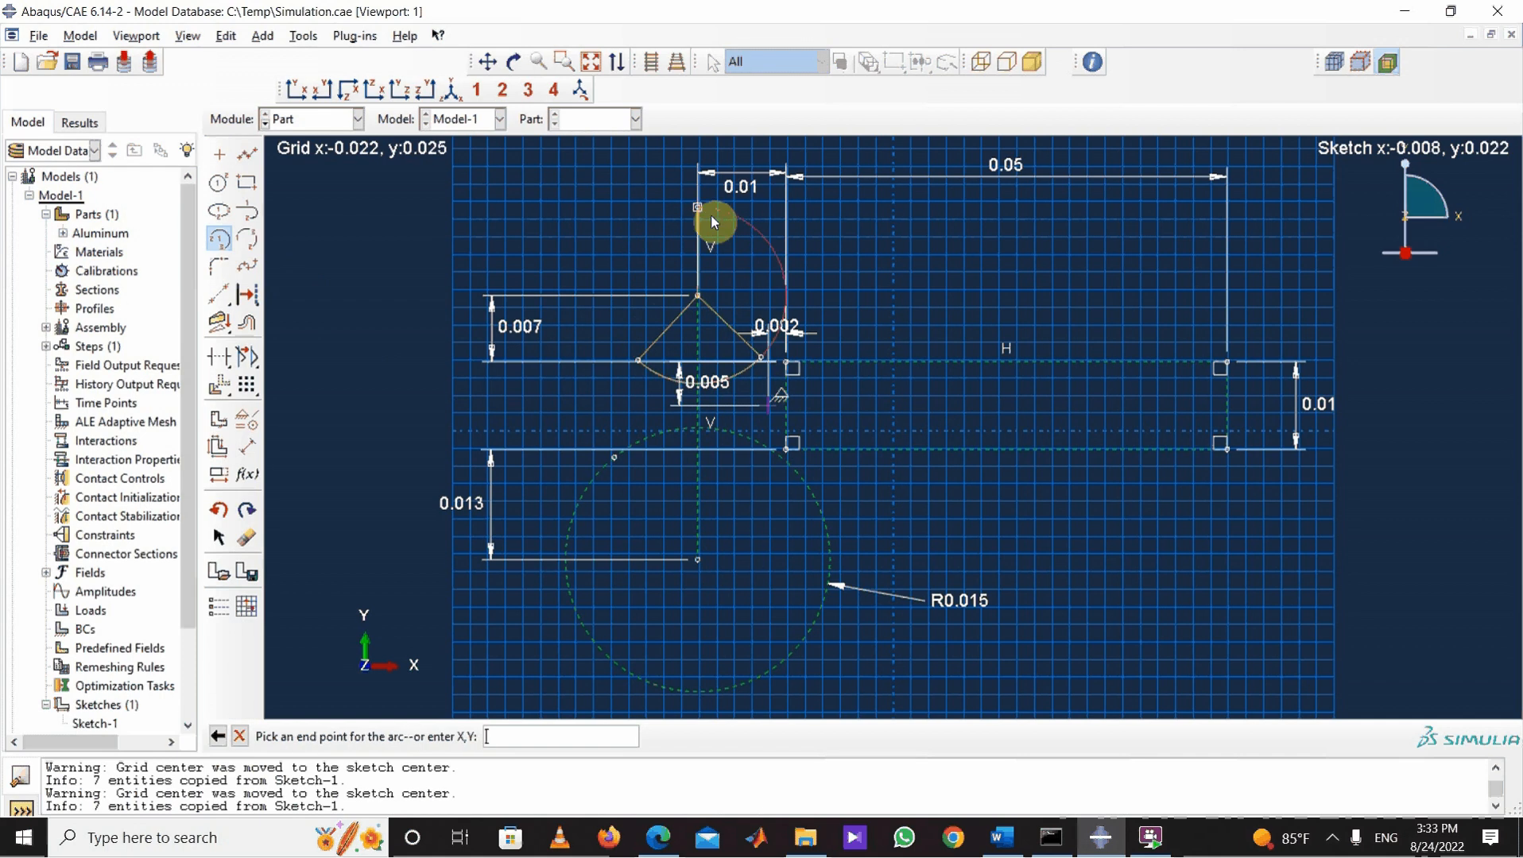
left_click(696, 210)
left_click(699, 295)
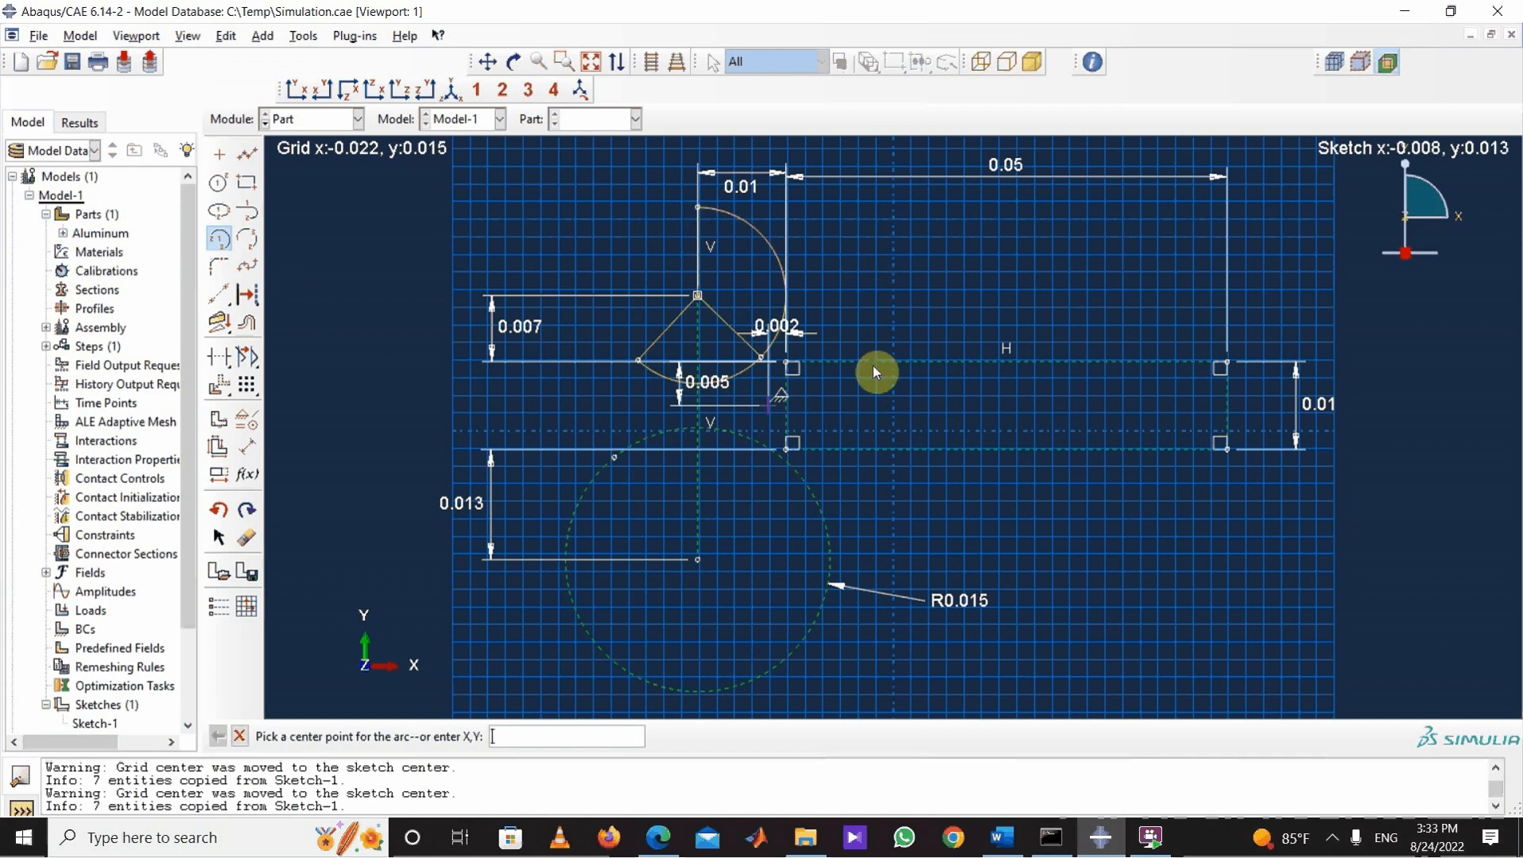
left_click(697, 209)
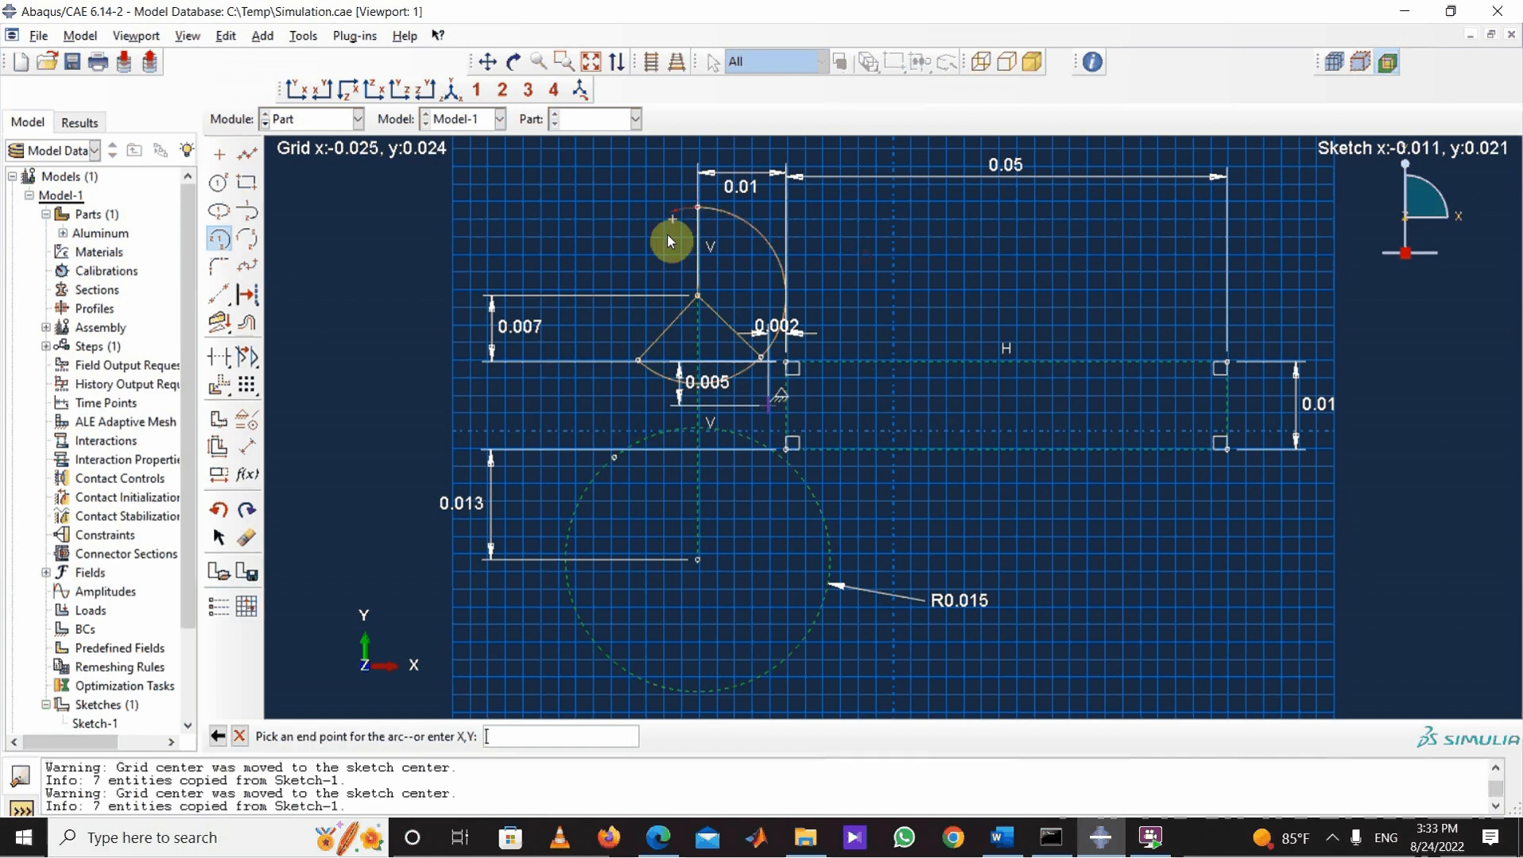
left_click(789, 457)
Step: Set the small roll's radial lines as construction geometry and finish the section sketch
left_click(247, 295)
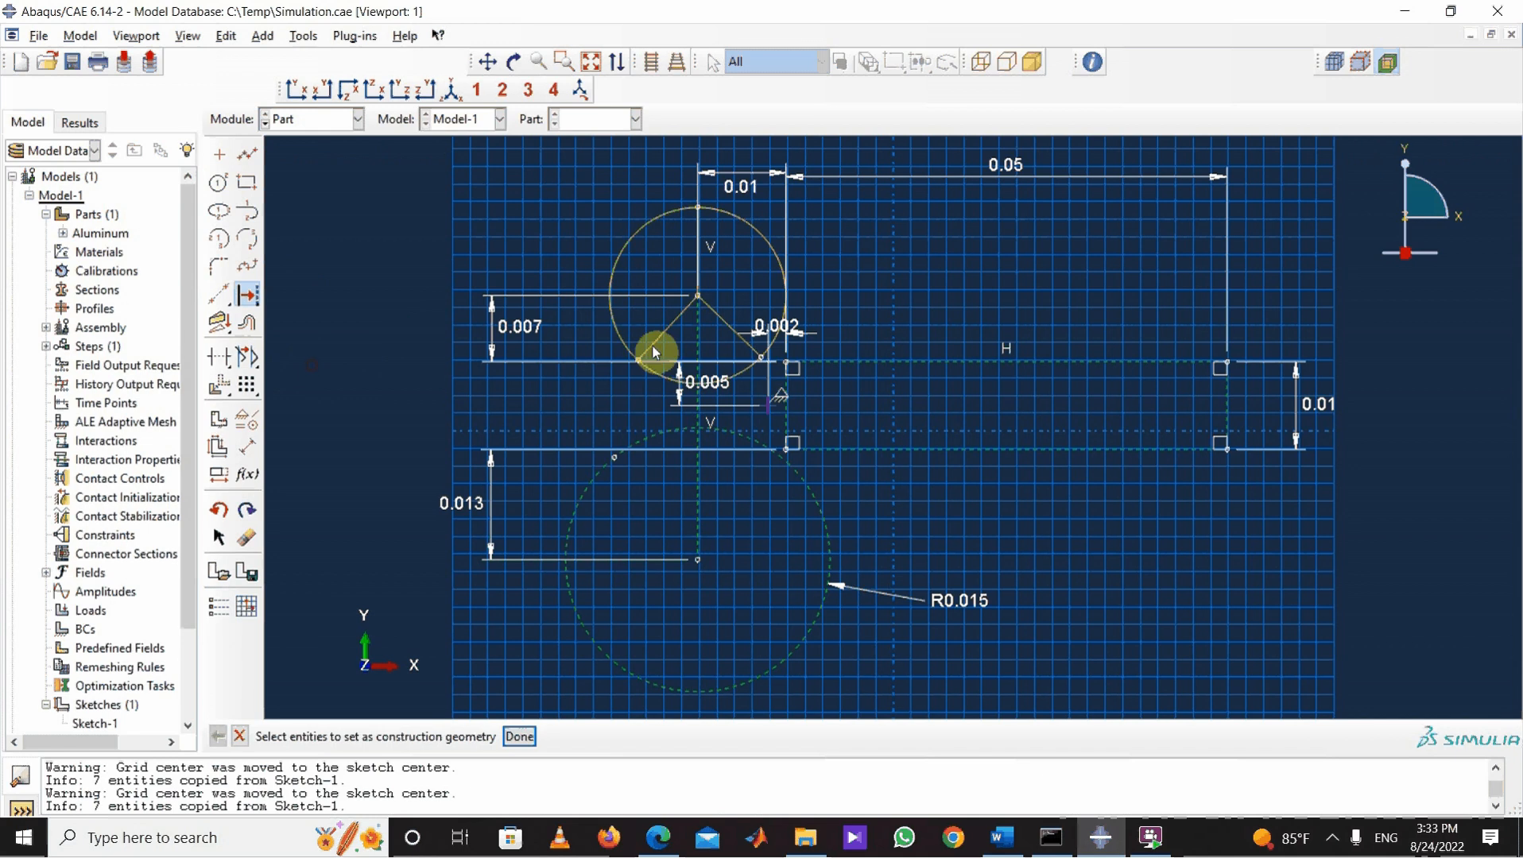
left_click(654, 343)
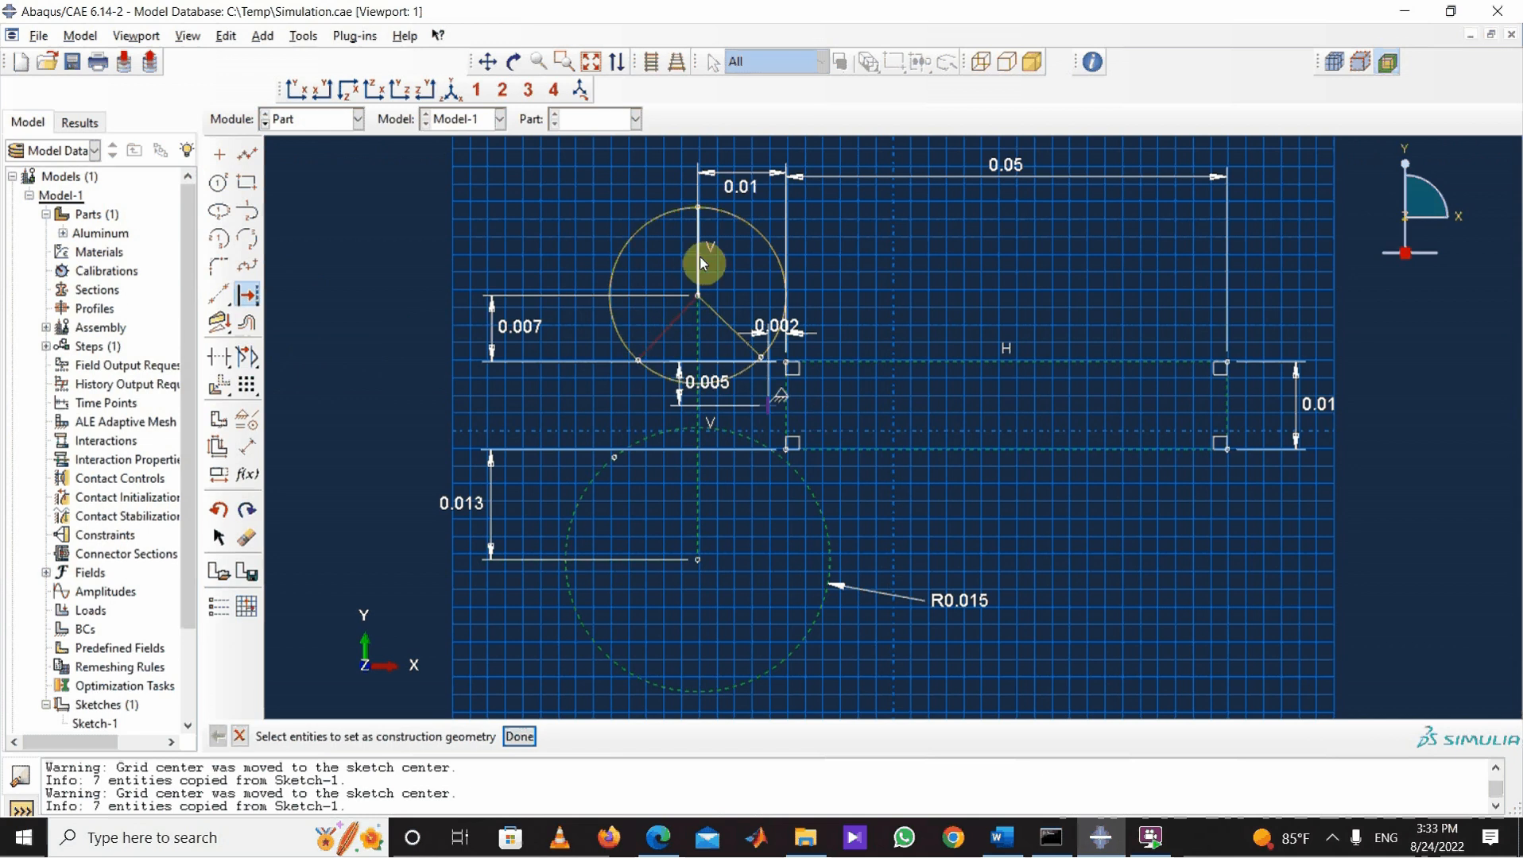
left_click(724, 323)
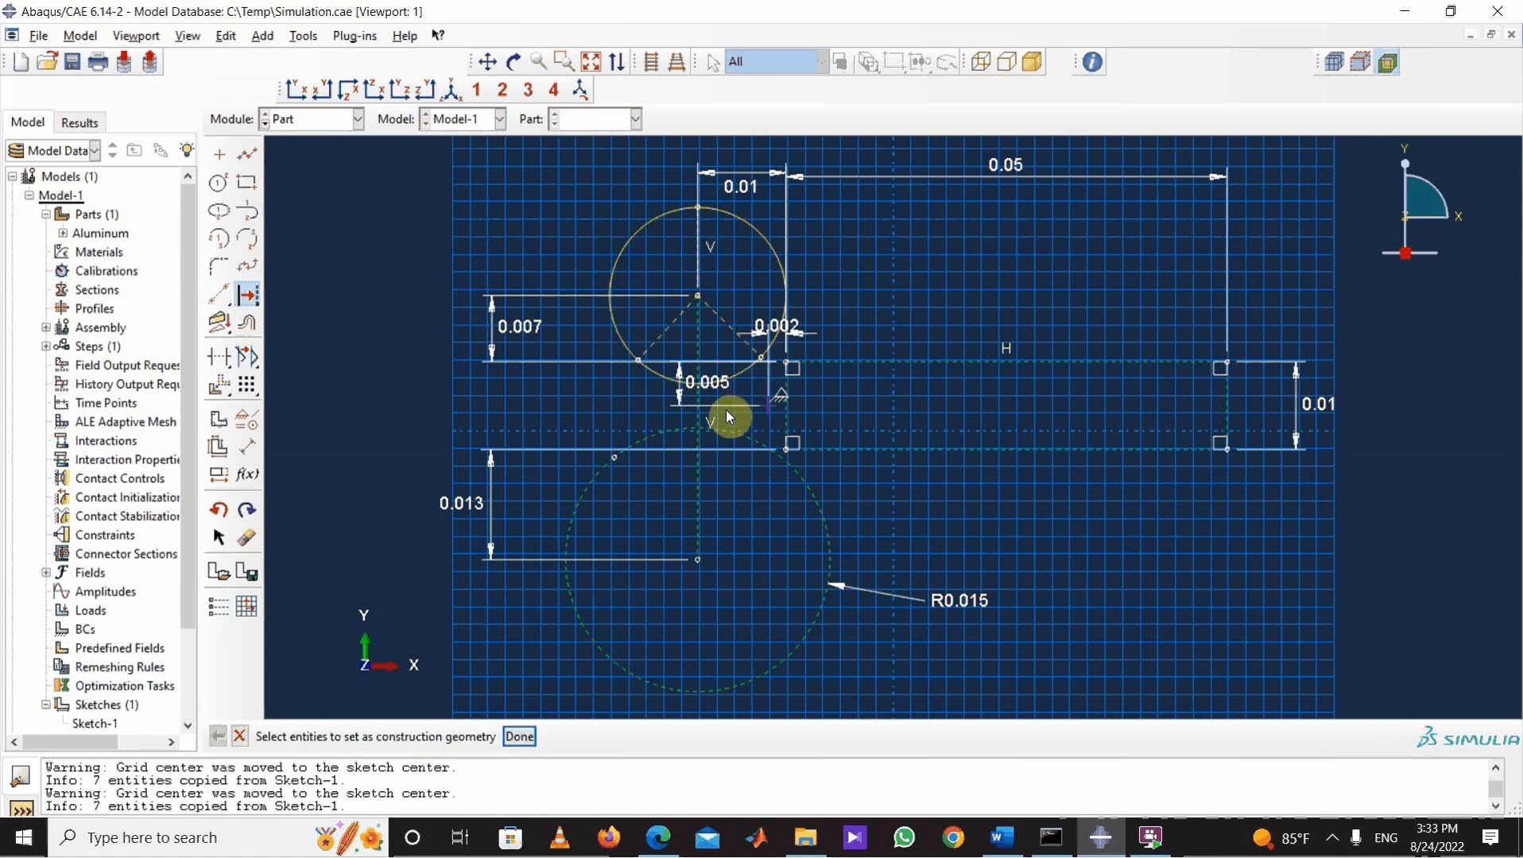
left_click(519, 737)
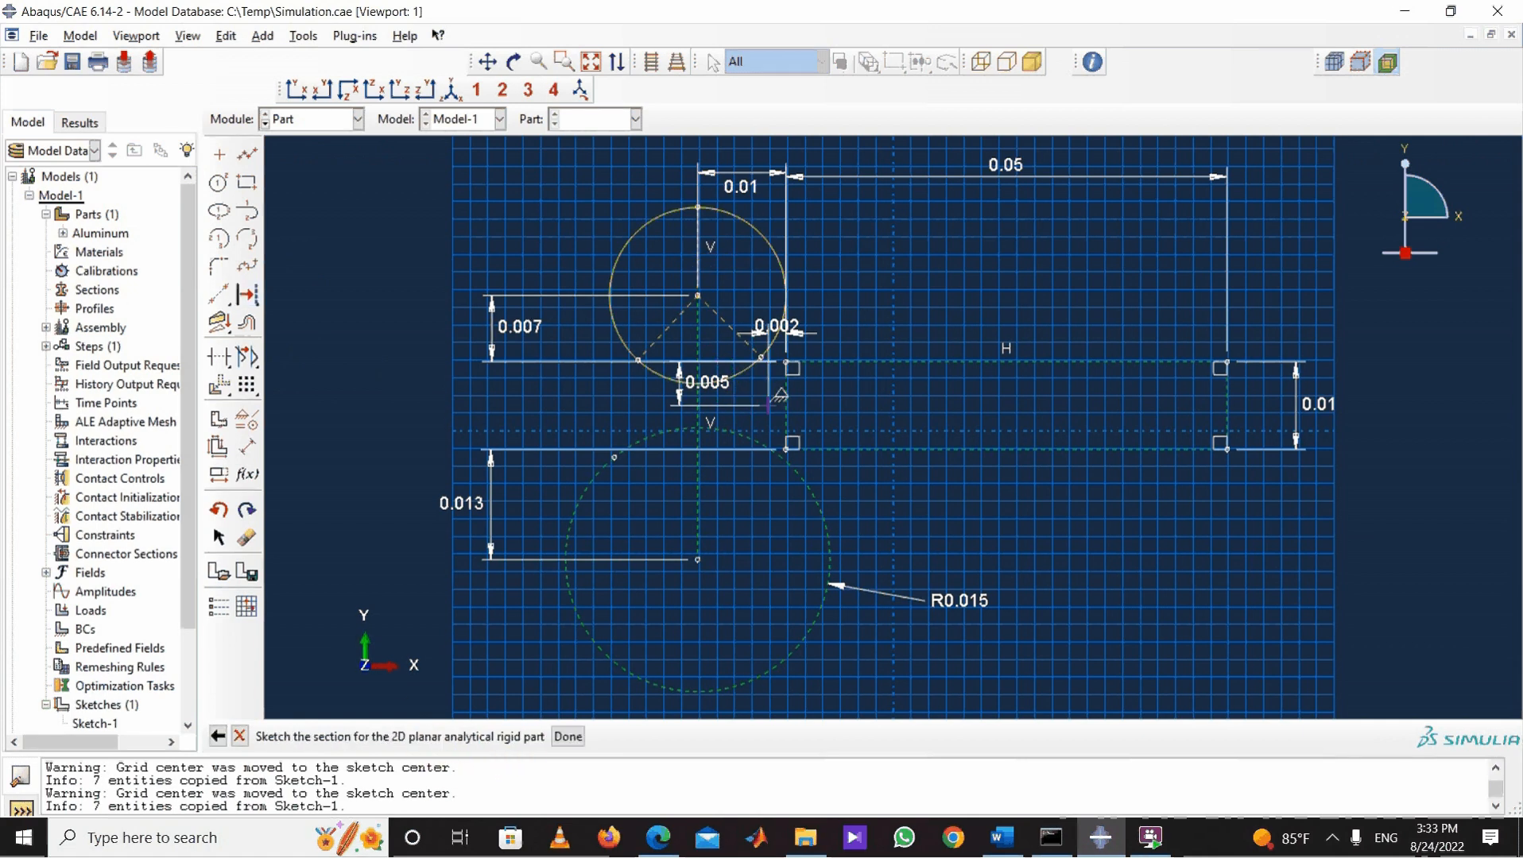
left_click(566, 736)
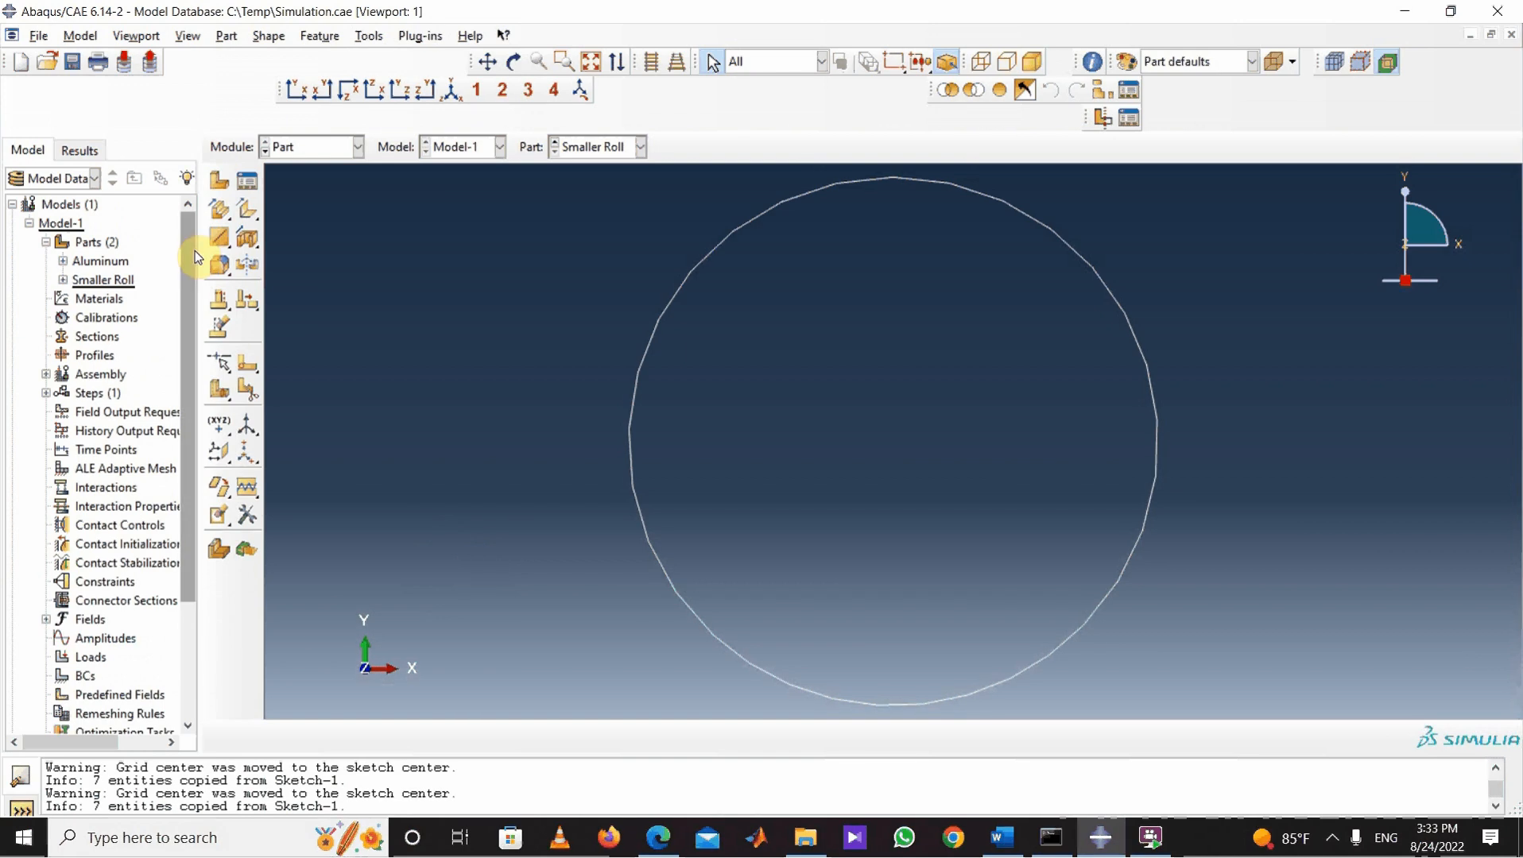
Step: Copy the Smaller Roll part to a new part named Bigger Roll
right_click(110, 284)
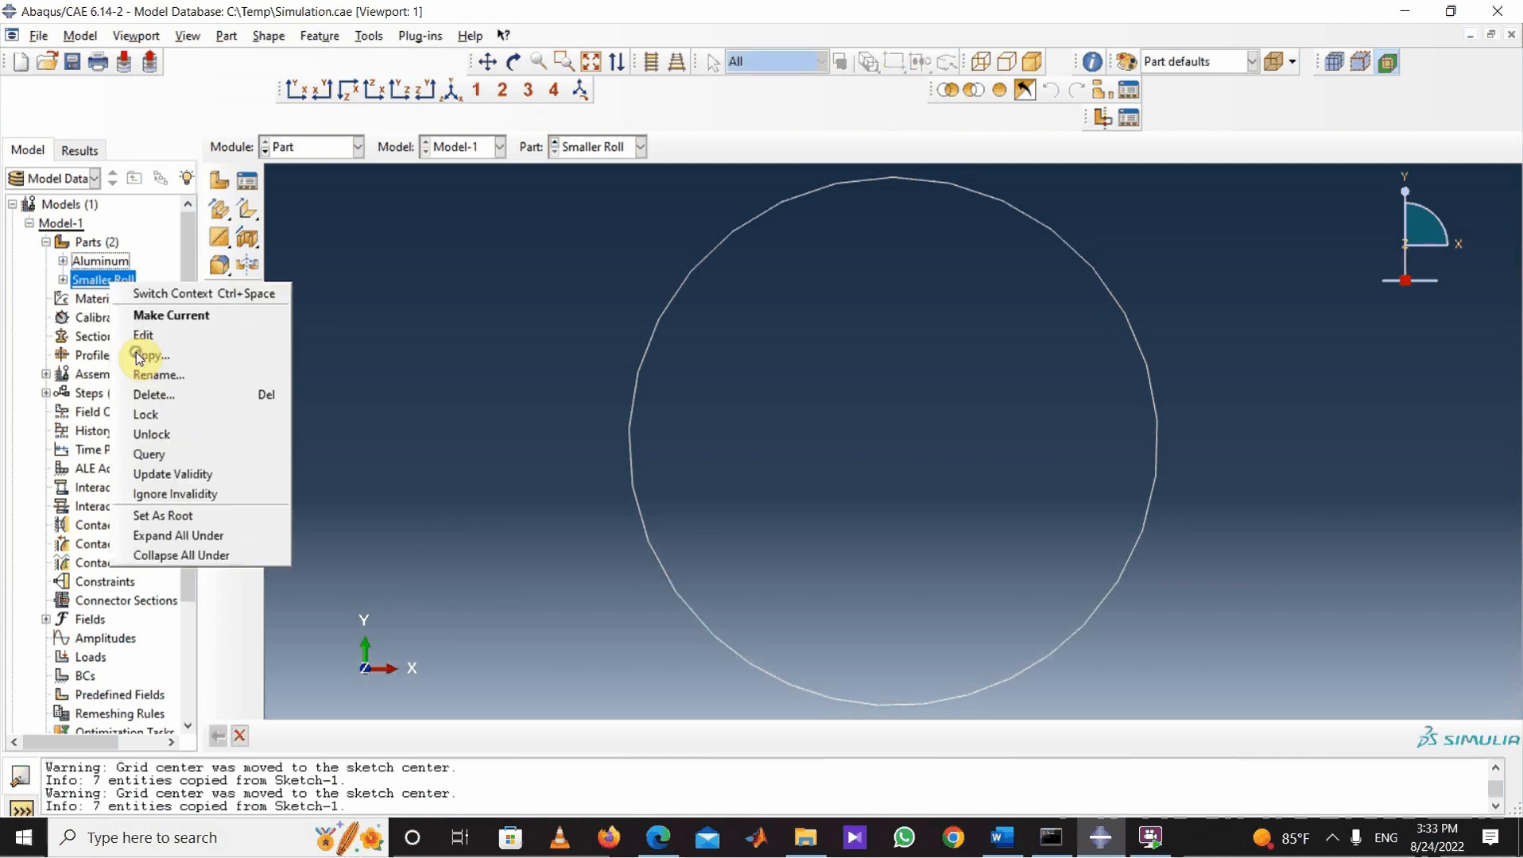
left_click(146, 357)
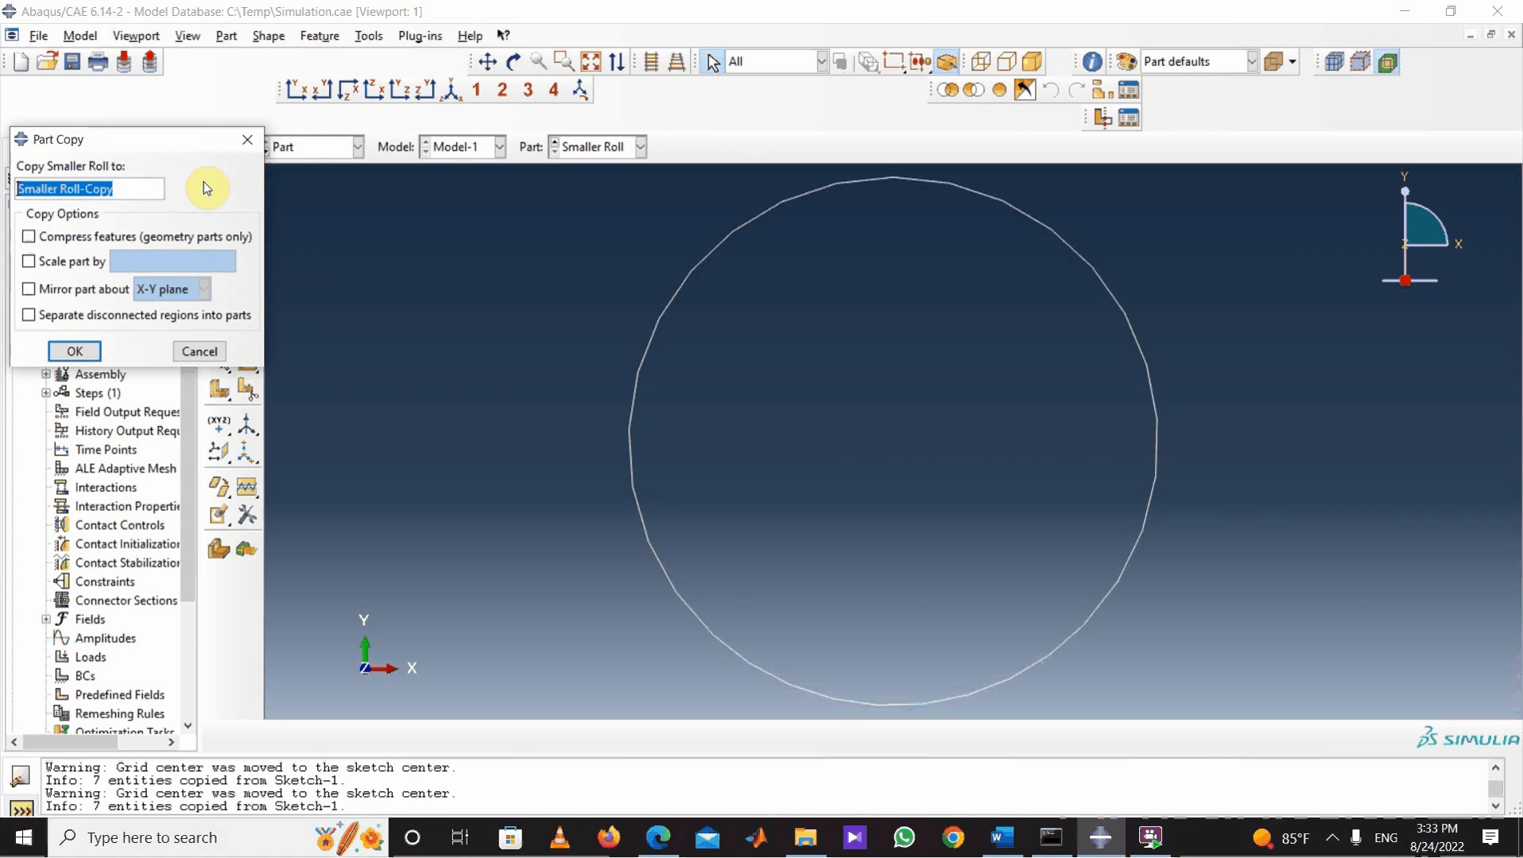
type("Bigger R")
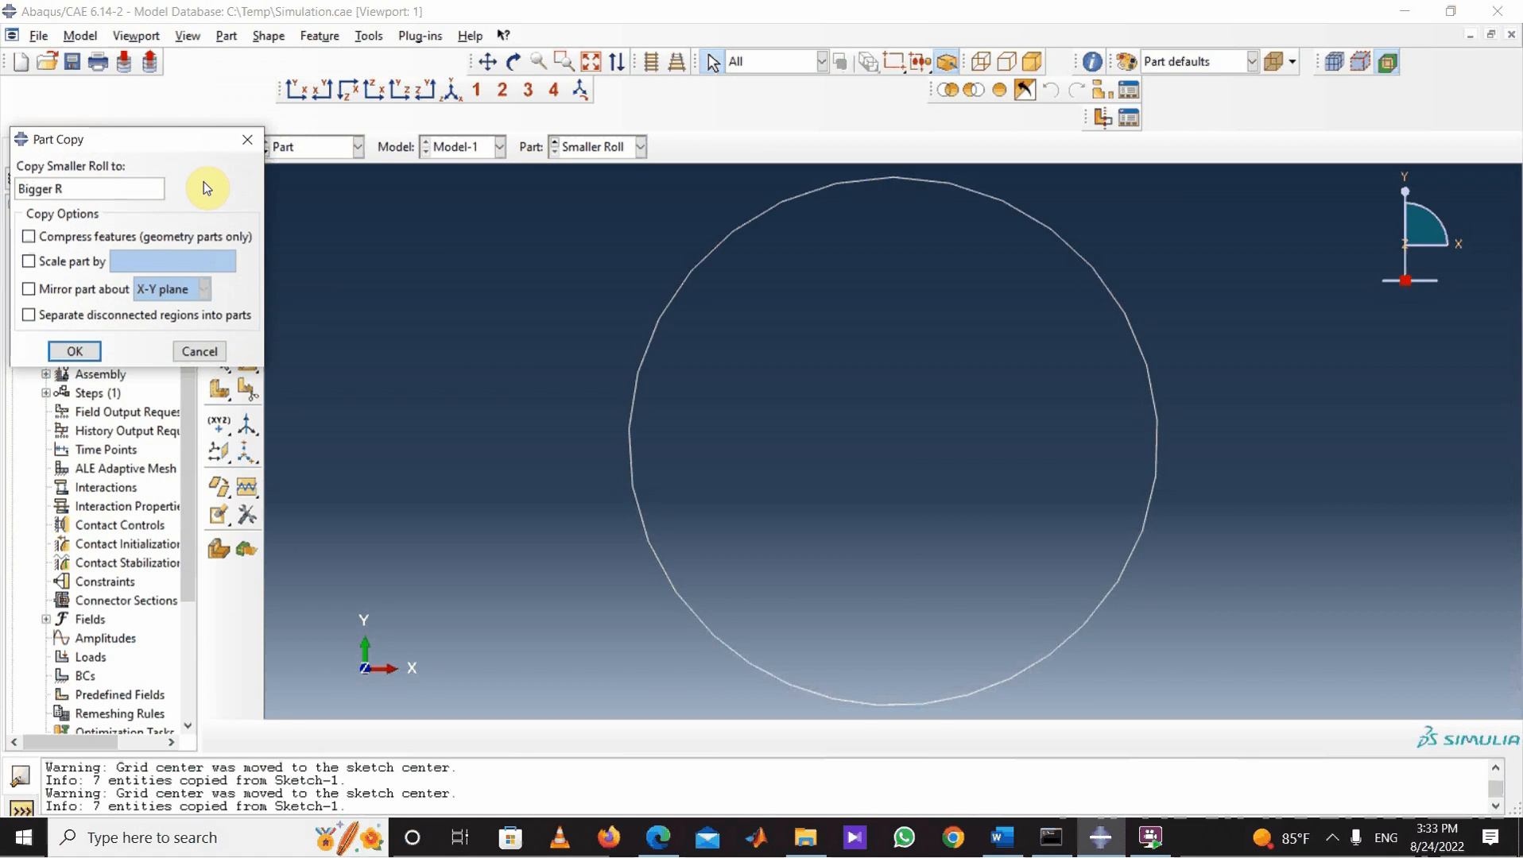
type("oll")
left_click(75, 350)
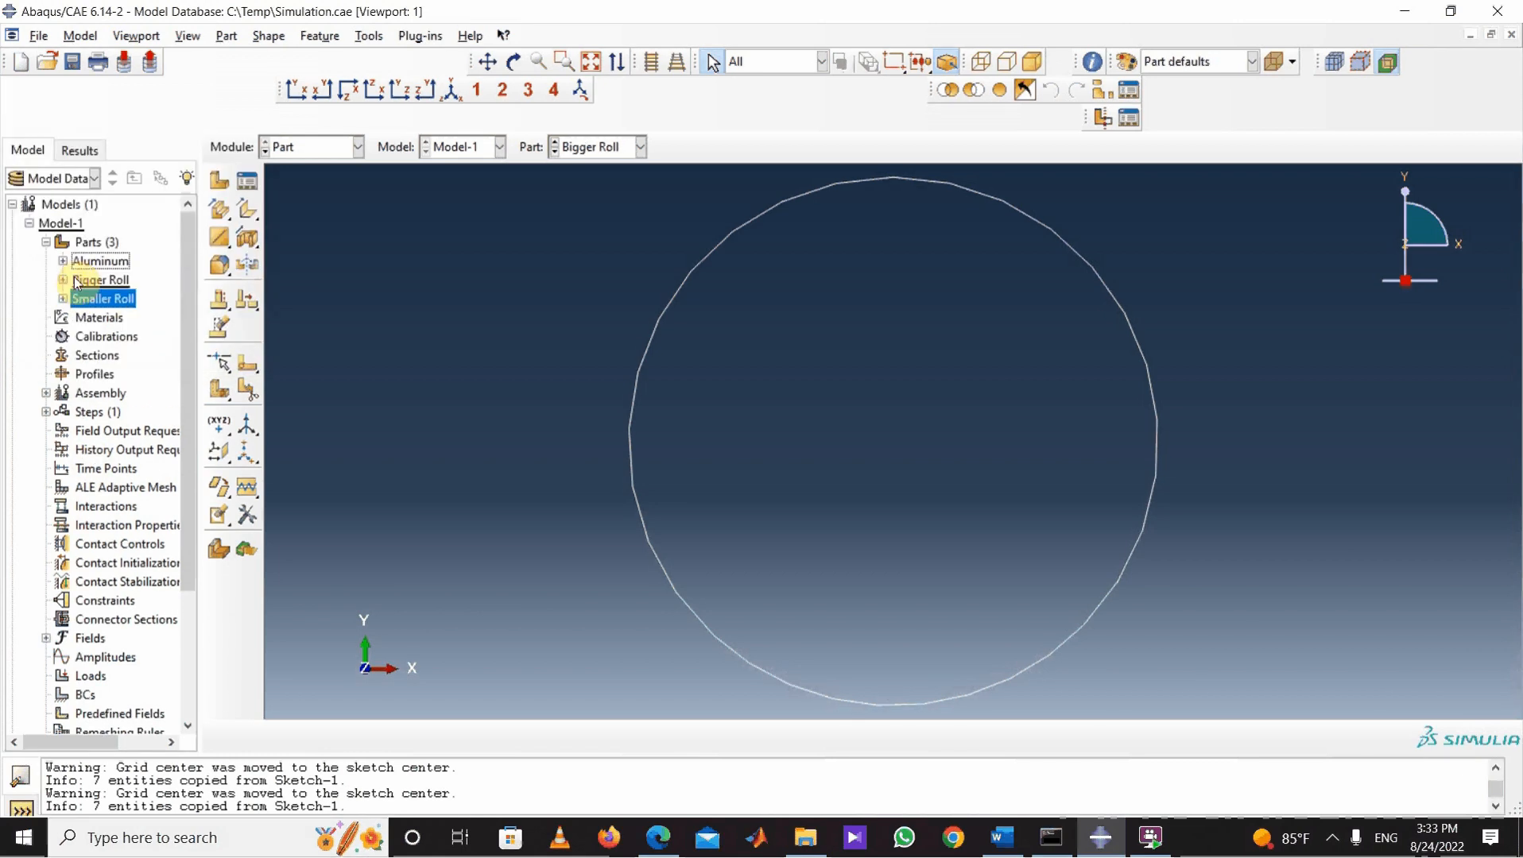
Step: Open the section sketch of the Bigger Roll part's 2D analytic rigid feature for editing
right_click(104, 281)
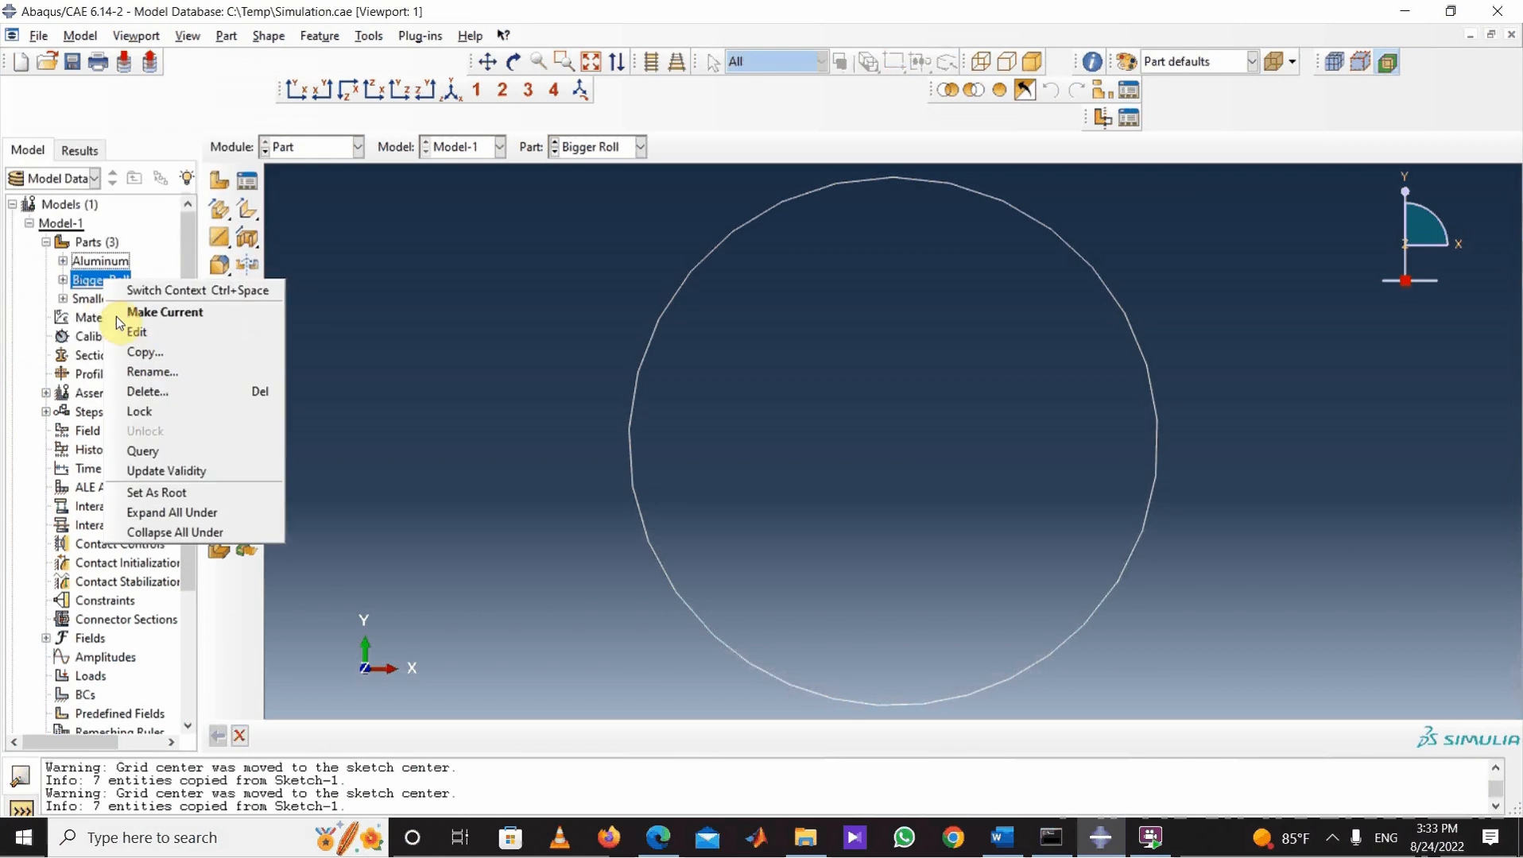
left_click(63, 281)
left_click(63, 280)
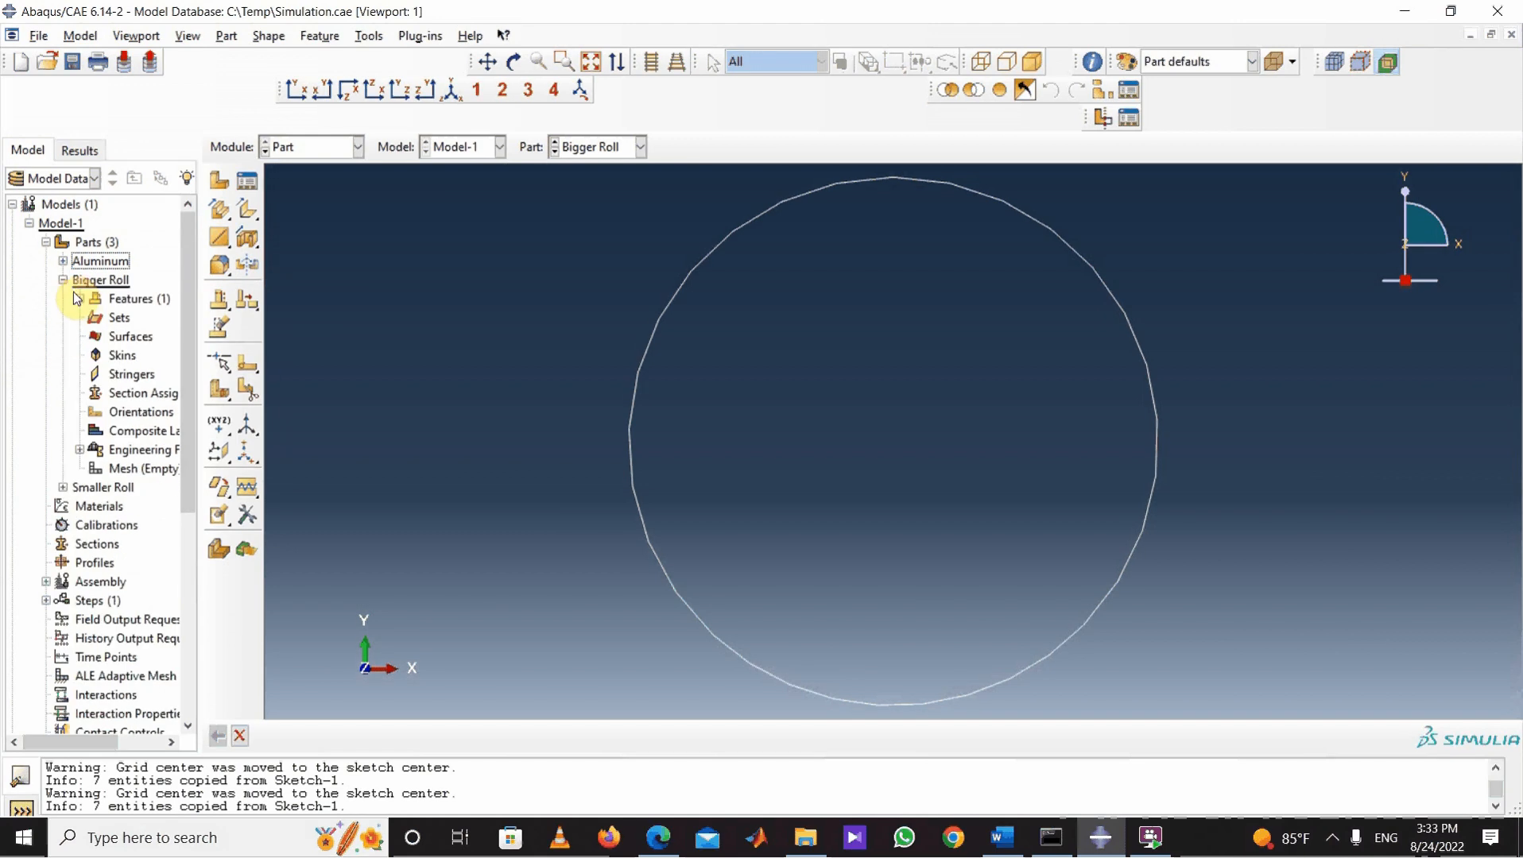
left_click(79, 298)
left_click(96, 317)
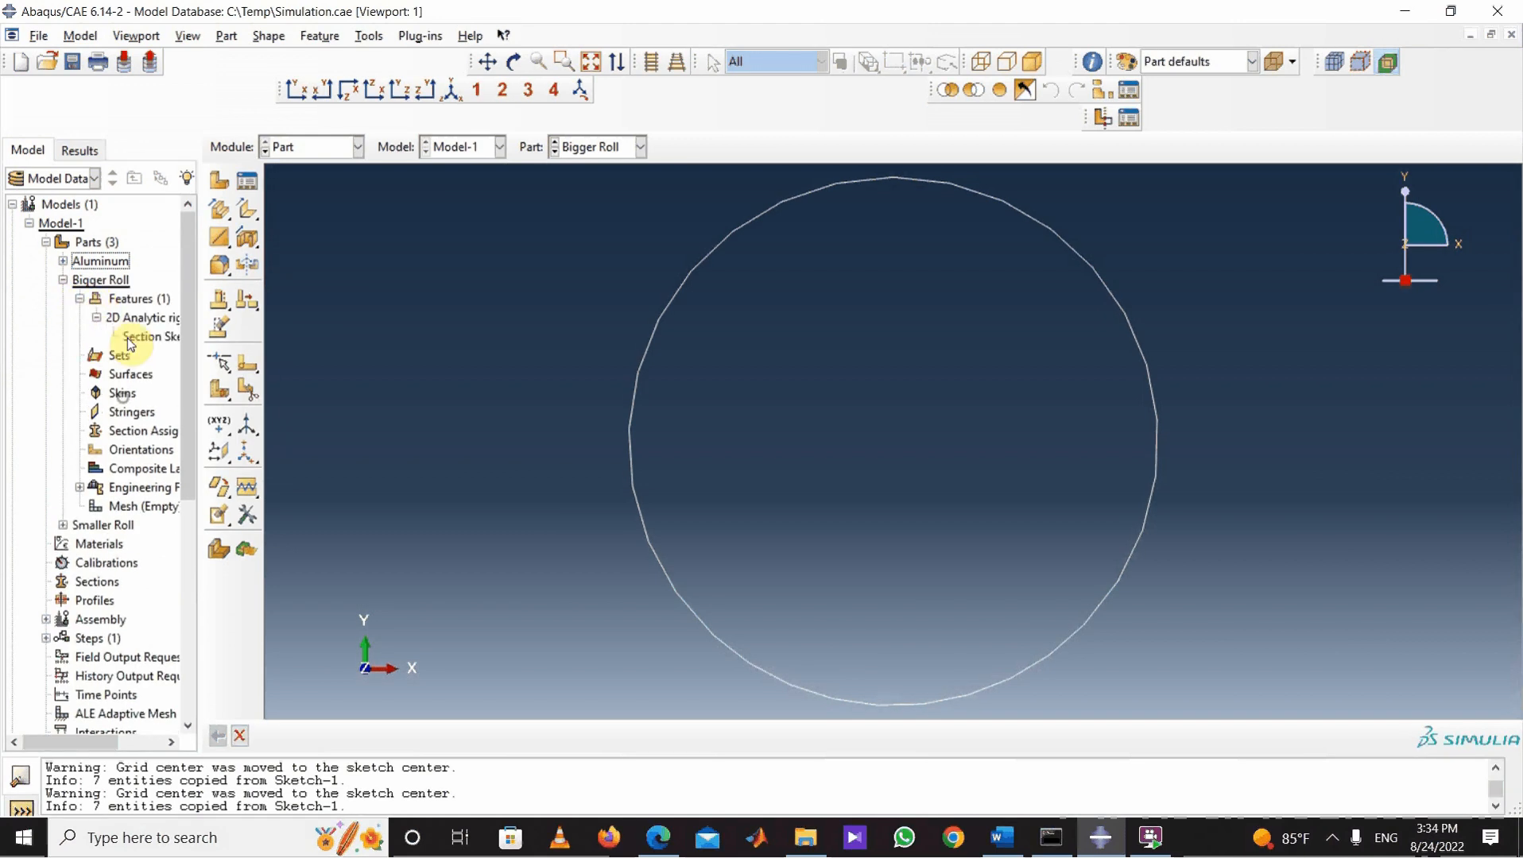
right_click(148, 337)
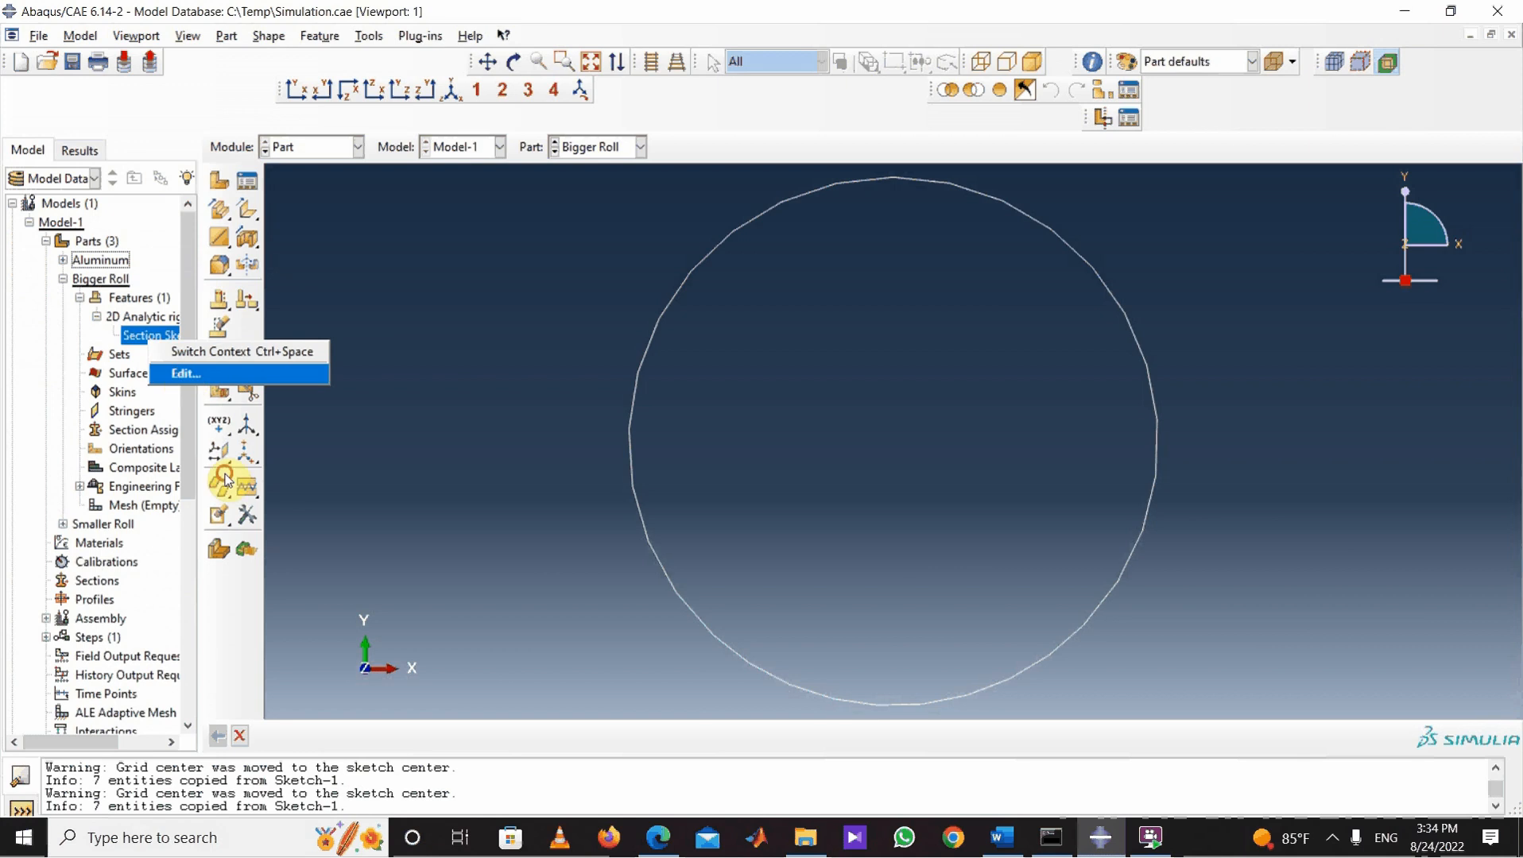
left_click(183, 374)
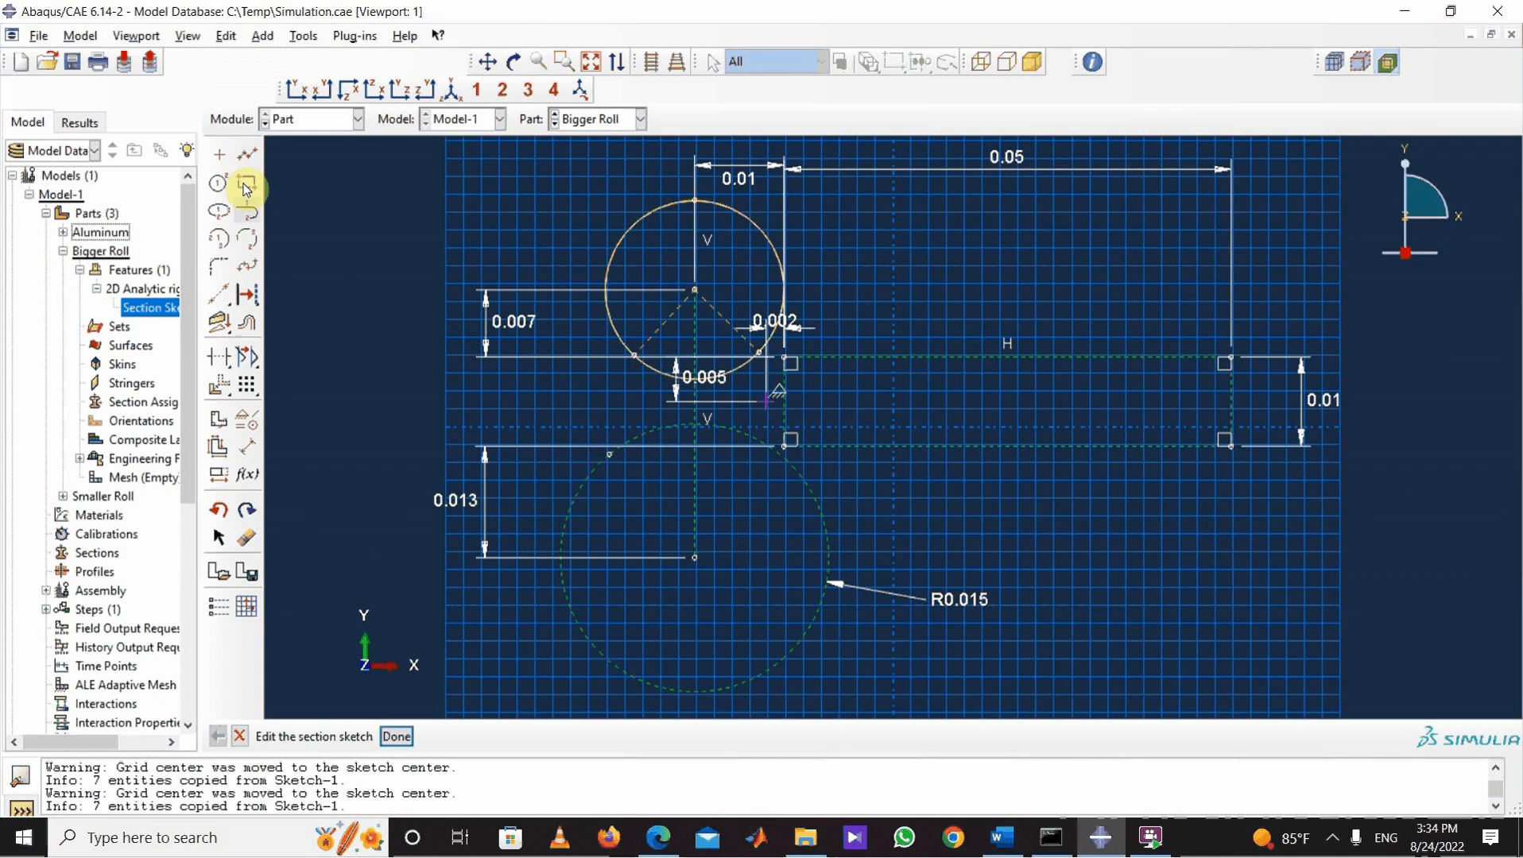
Step: Draw three radial lines from the centre of the R0.015 circle to its circumference, one of them vertically downward
left_click(248, 154)
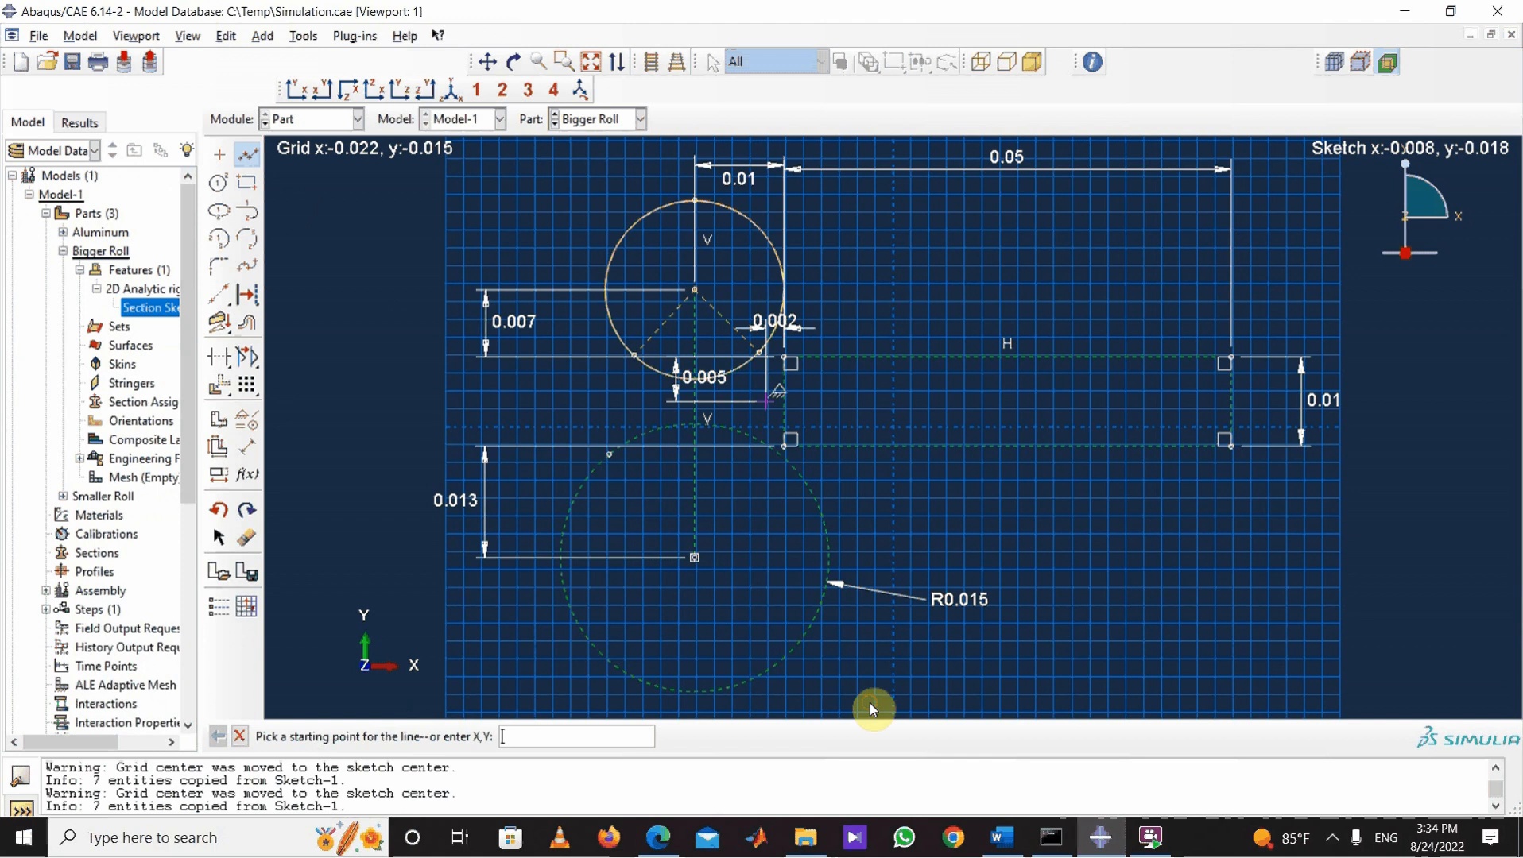
left_click(694, 558)
left_click(807, 488)
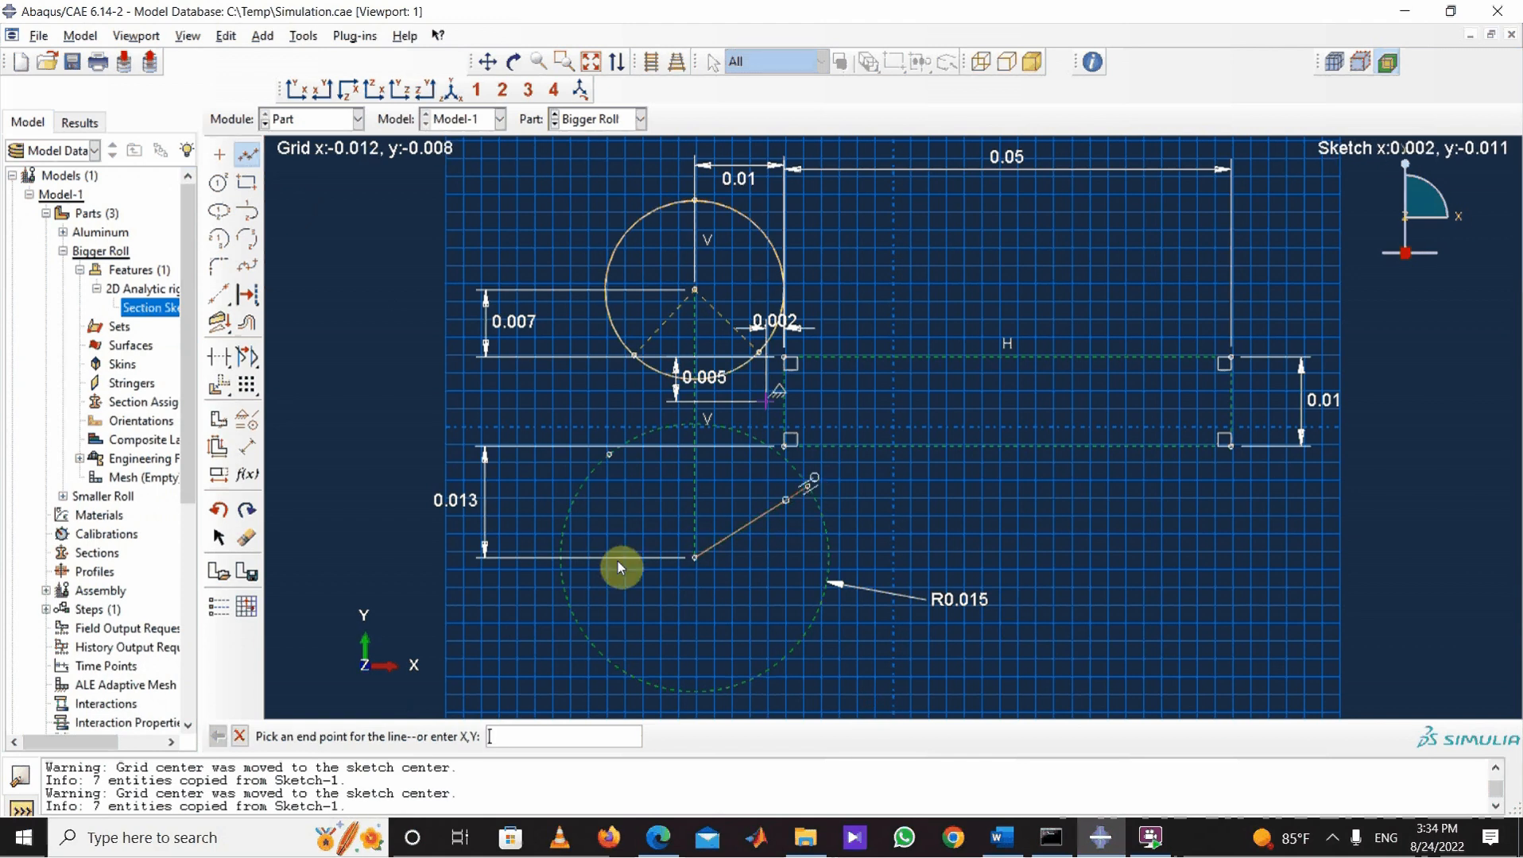
left_click(248, 162)
left_click(249, 154)
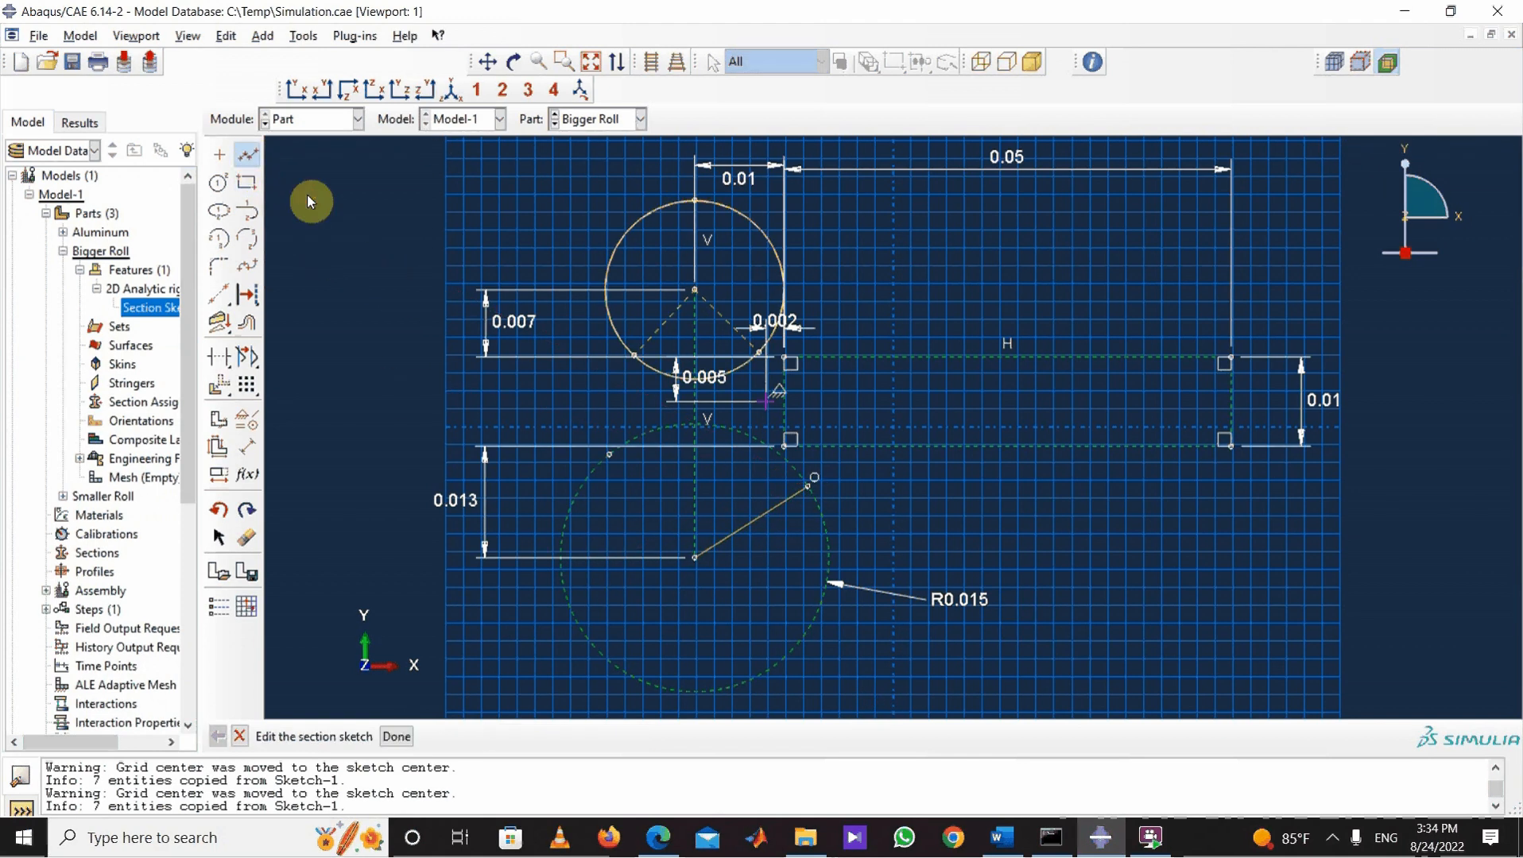
left_click(689, 556)
left_click(577, 499)
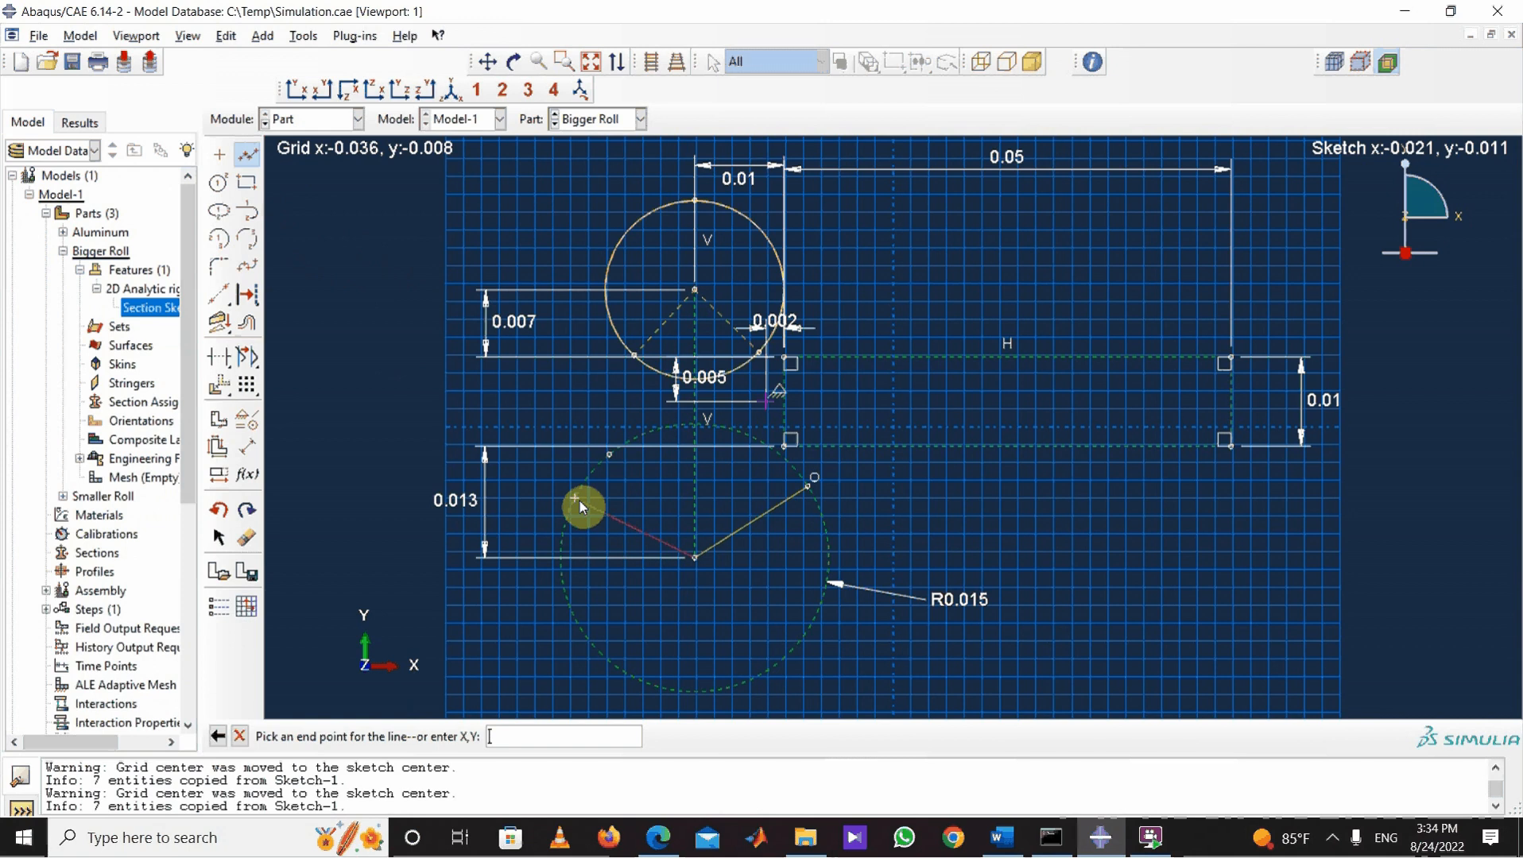
left_click(249, 155)
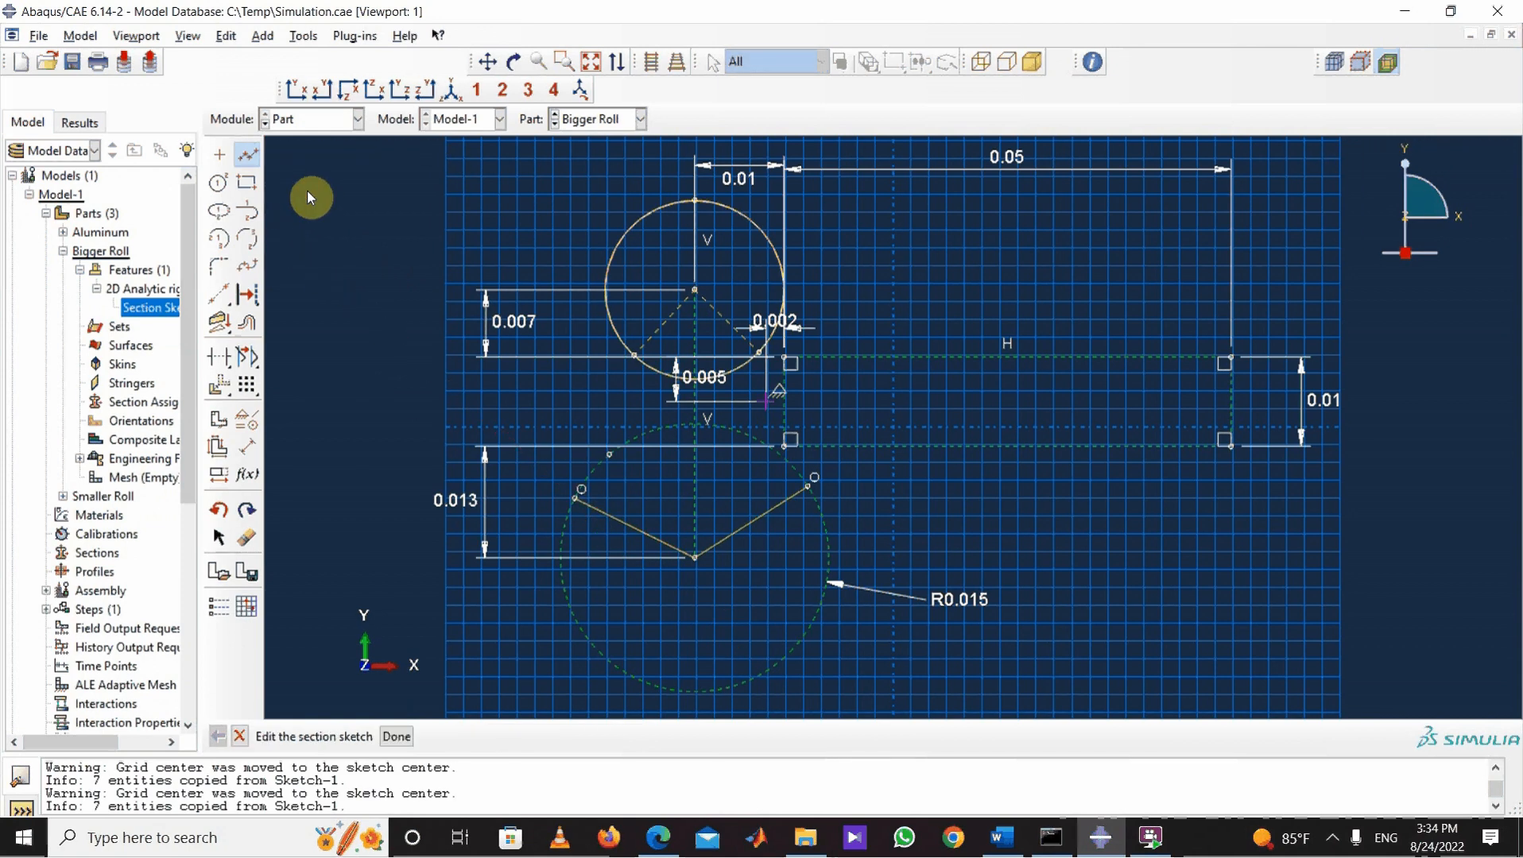
left_click(696, 566)
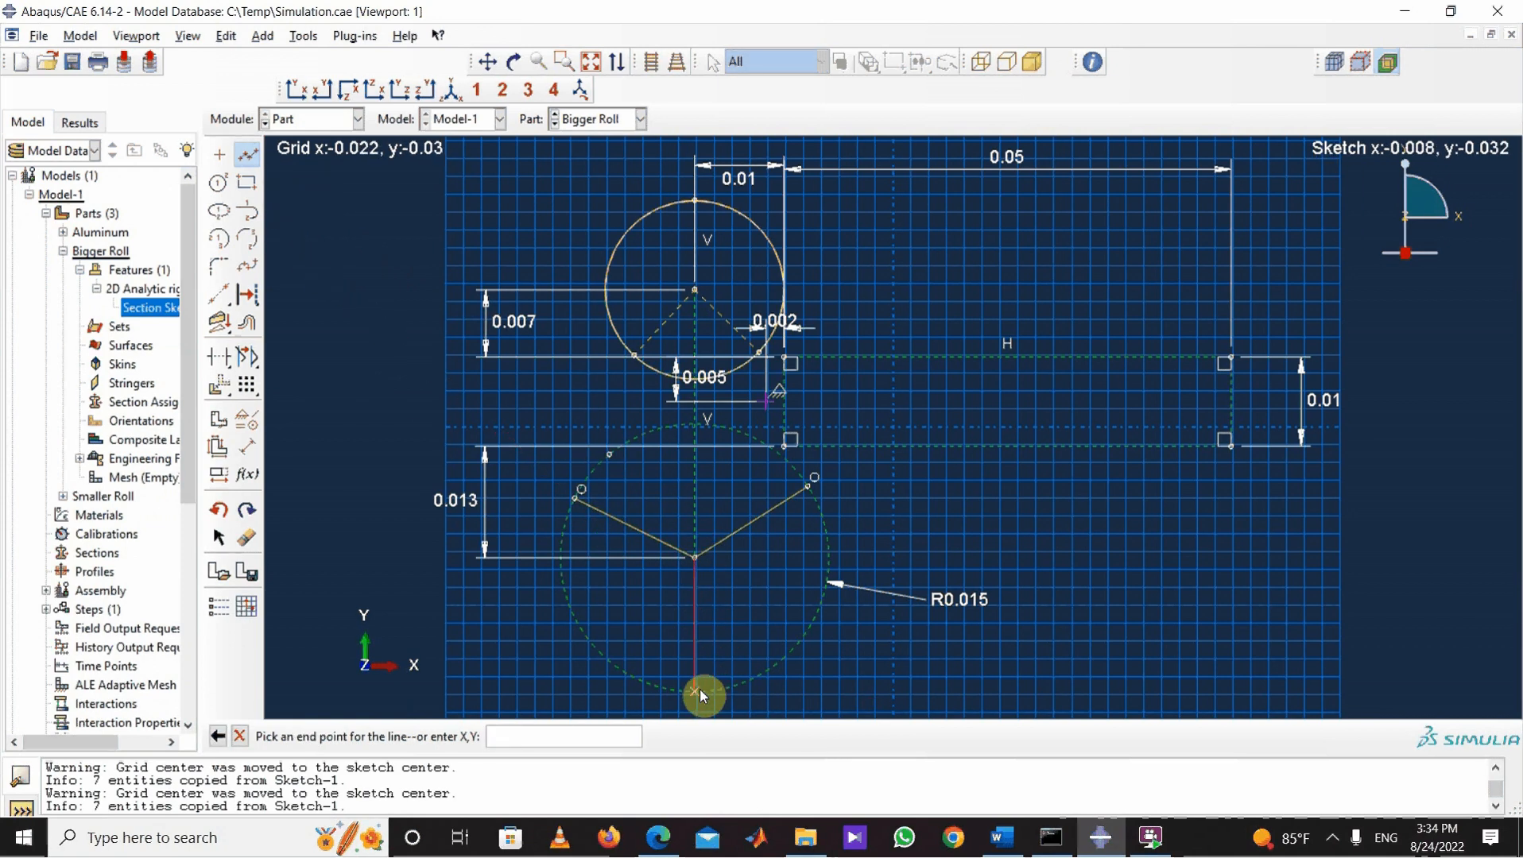
left_click(698, 690)
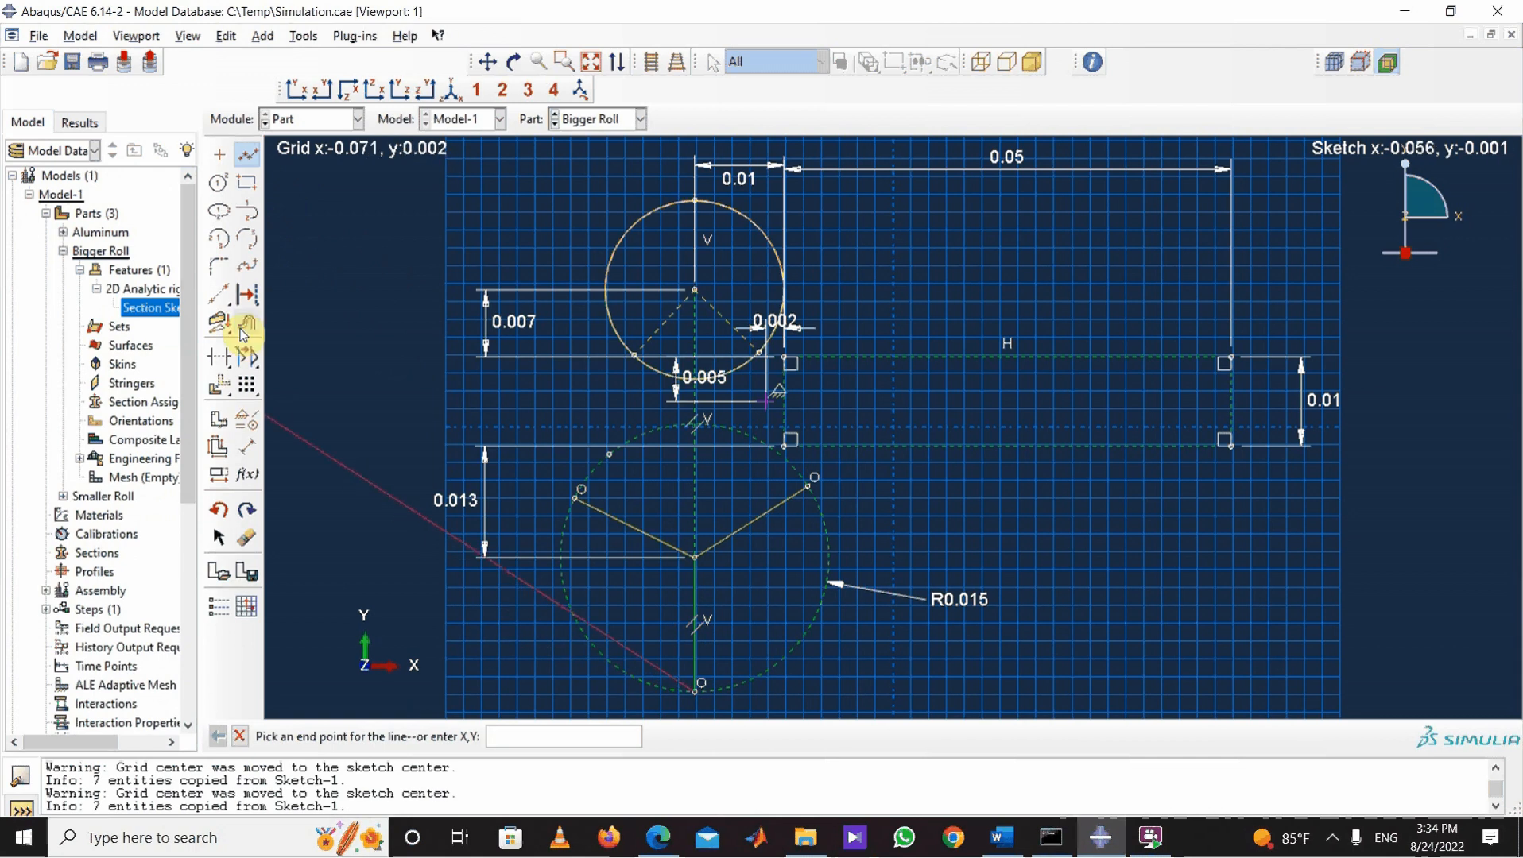
Step: Draw three arcs centred on the big roll's centre, joining the ends of the radial lines into a full R0.015 outline
left_click(219, 237)
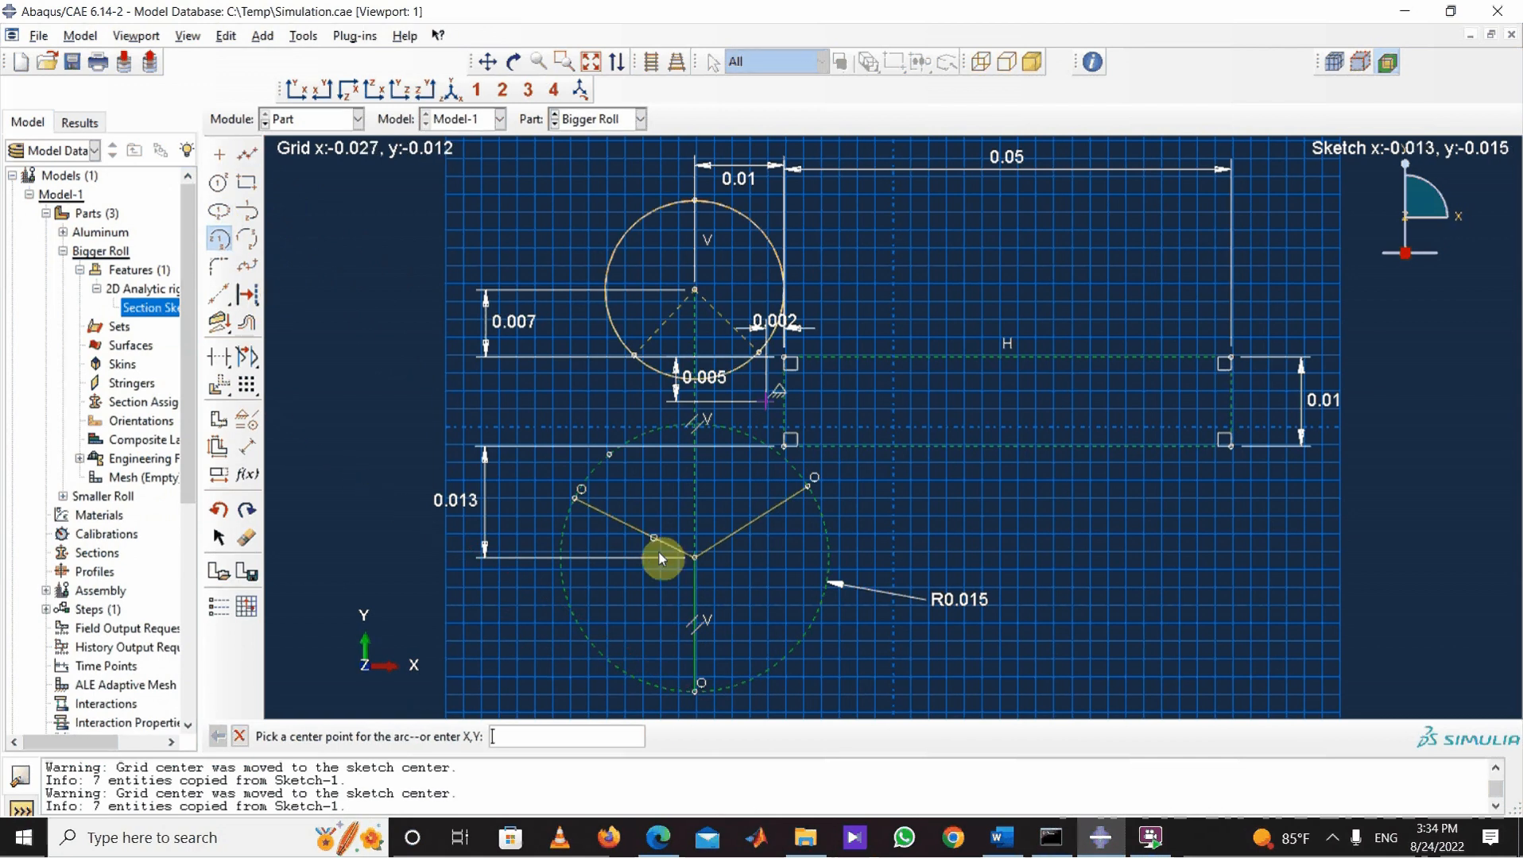
left_click(696, 559)
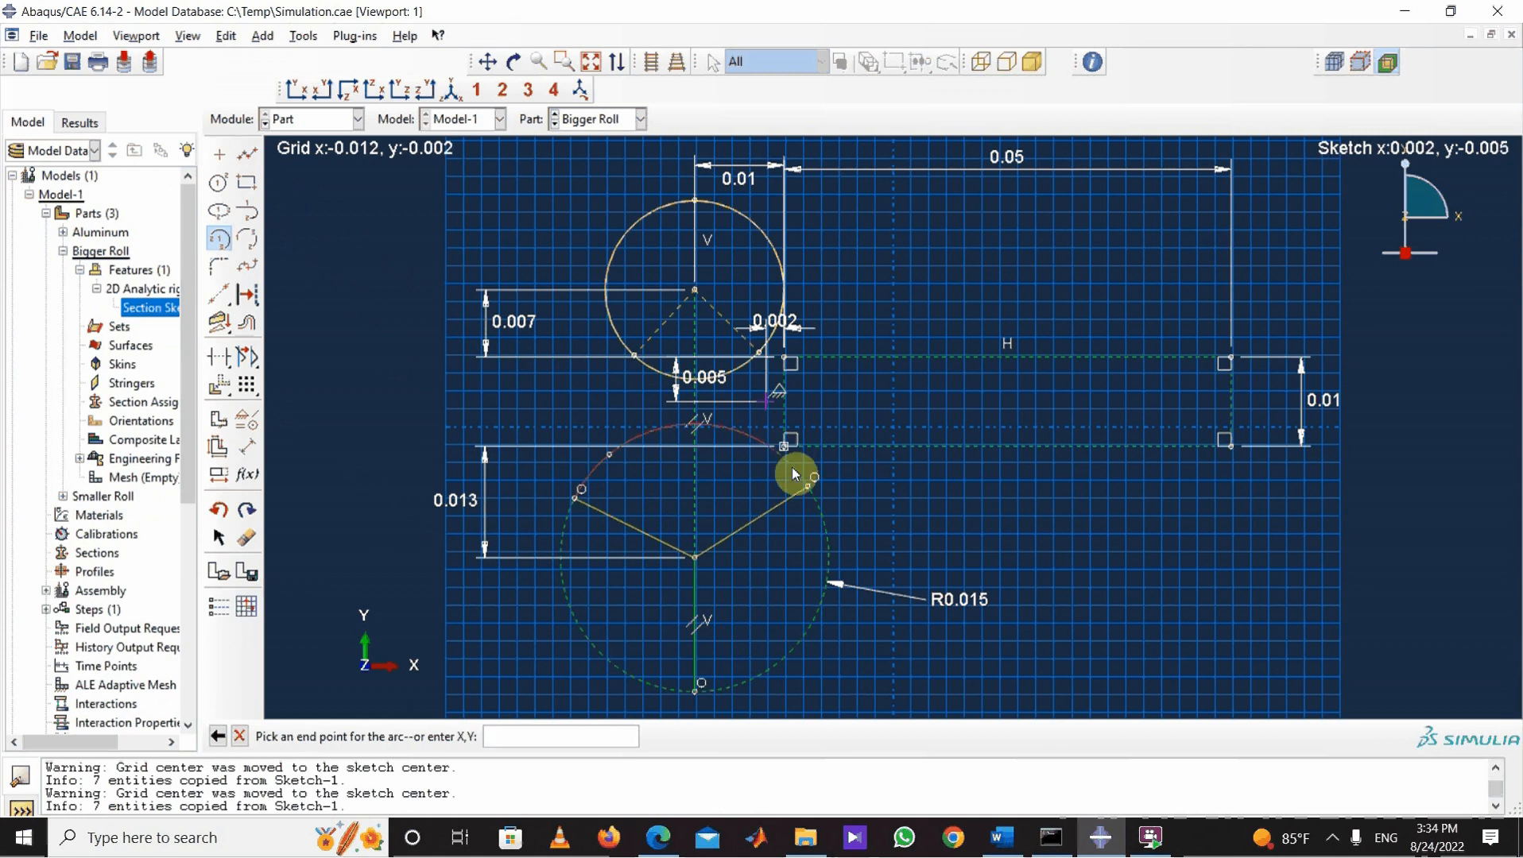
left_click(819, 509)
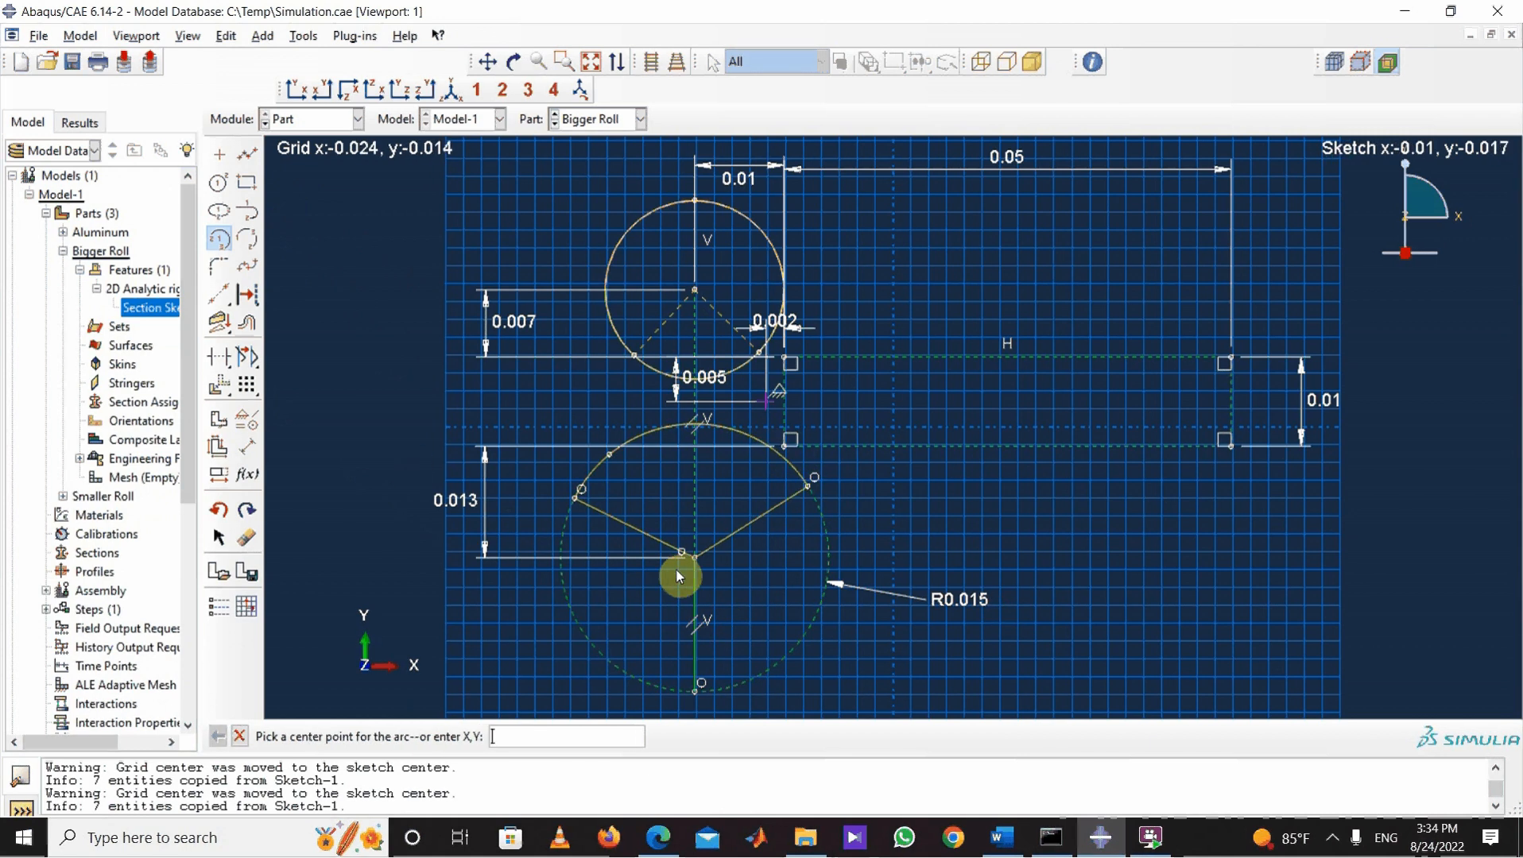
left_click(807, 487)
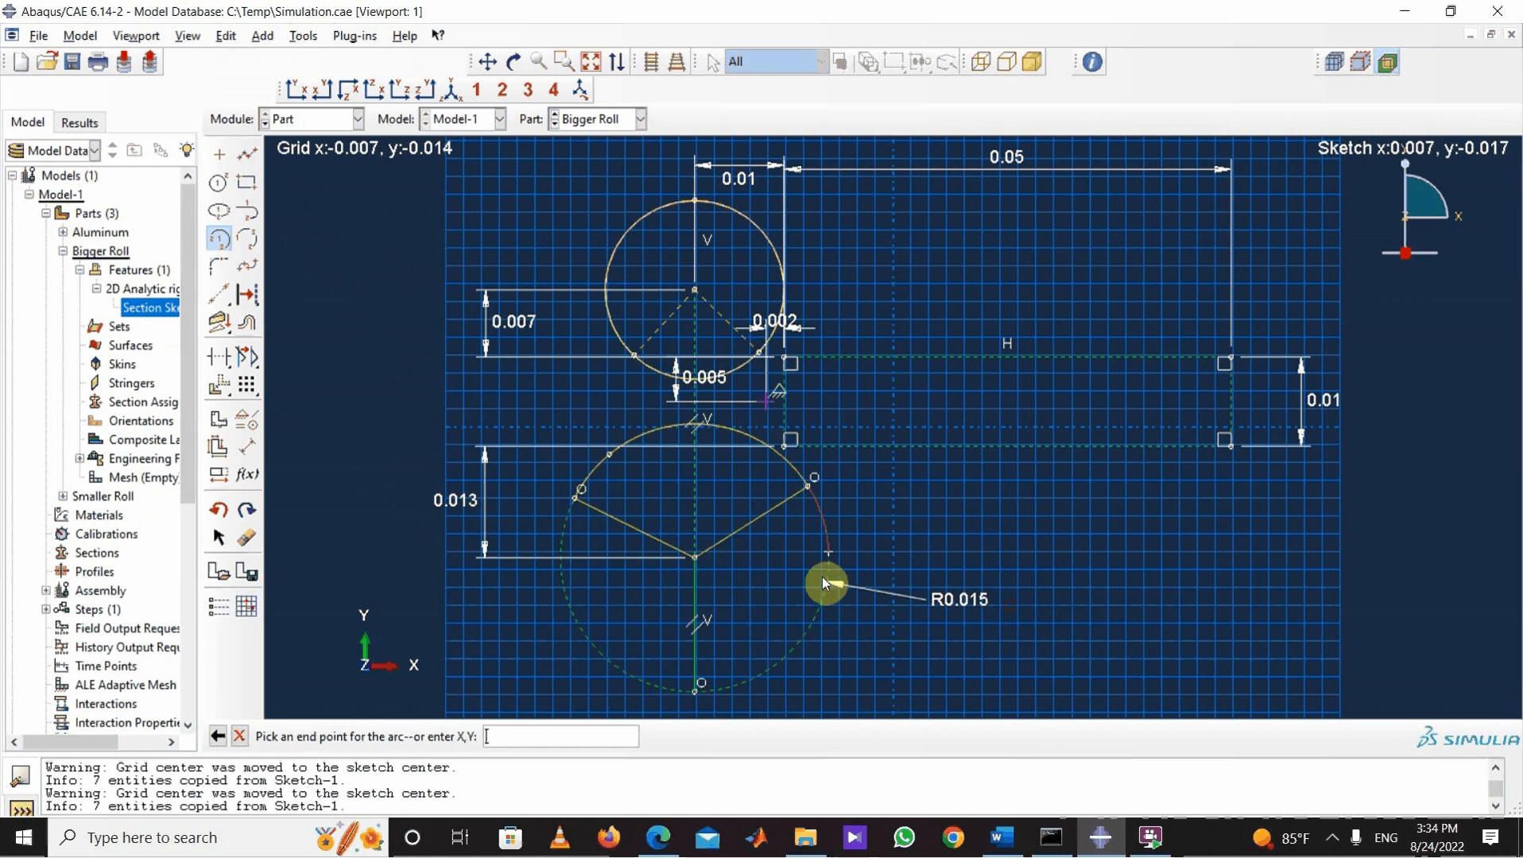
left_click(696, 691)
left_click(696, 556)
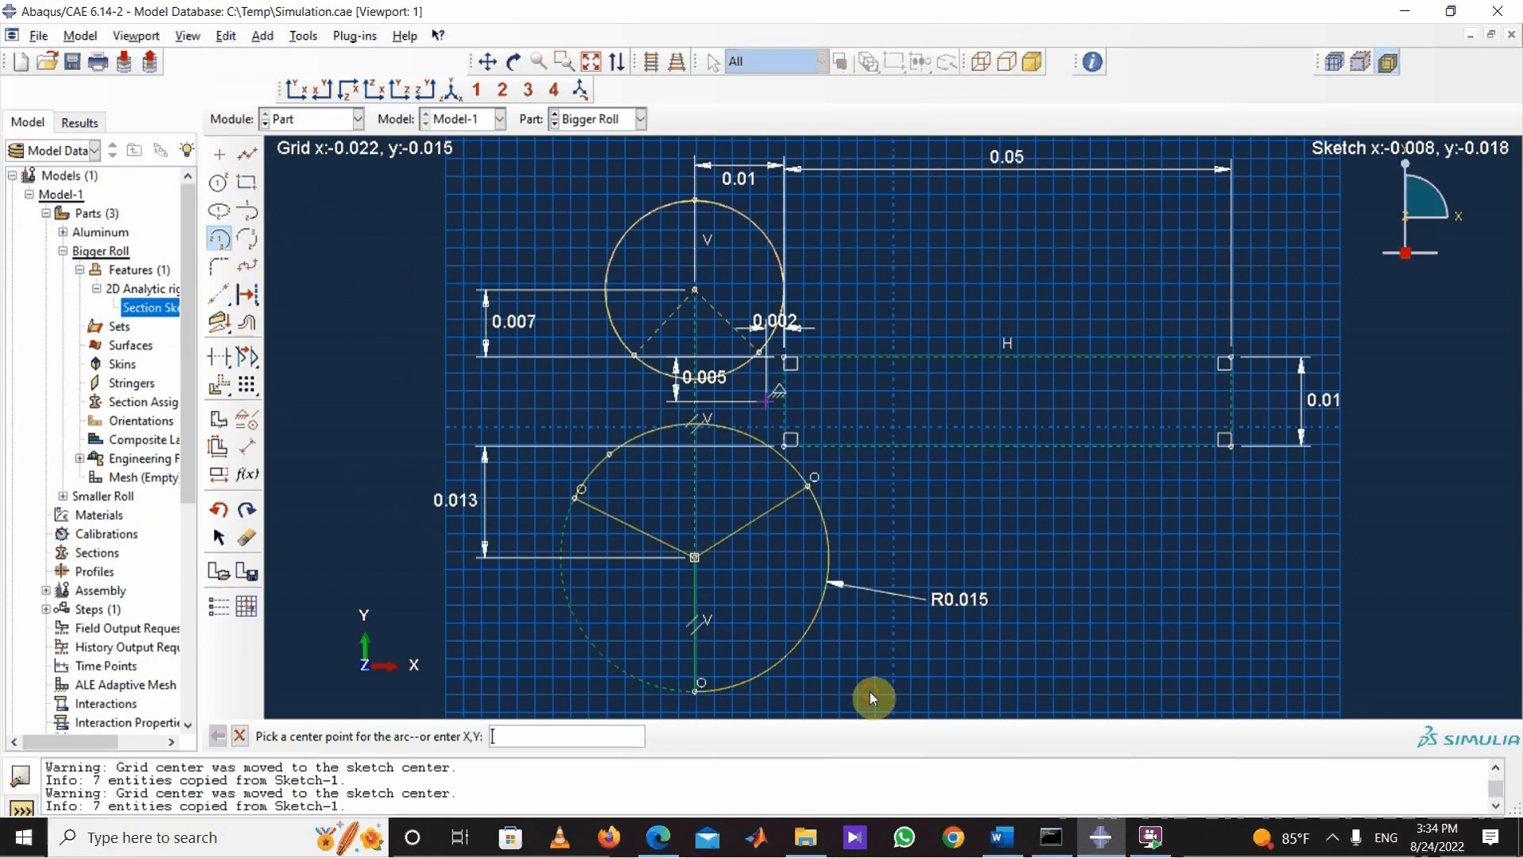
left_click(696, 690)
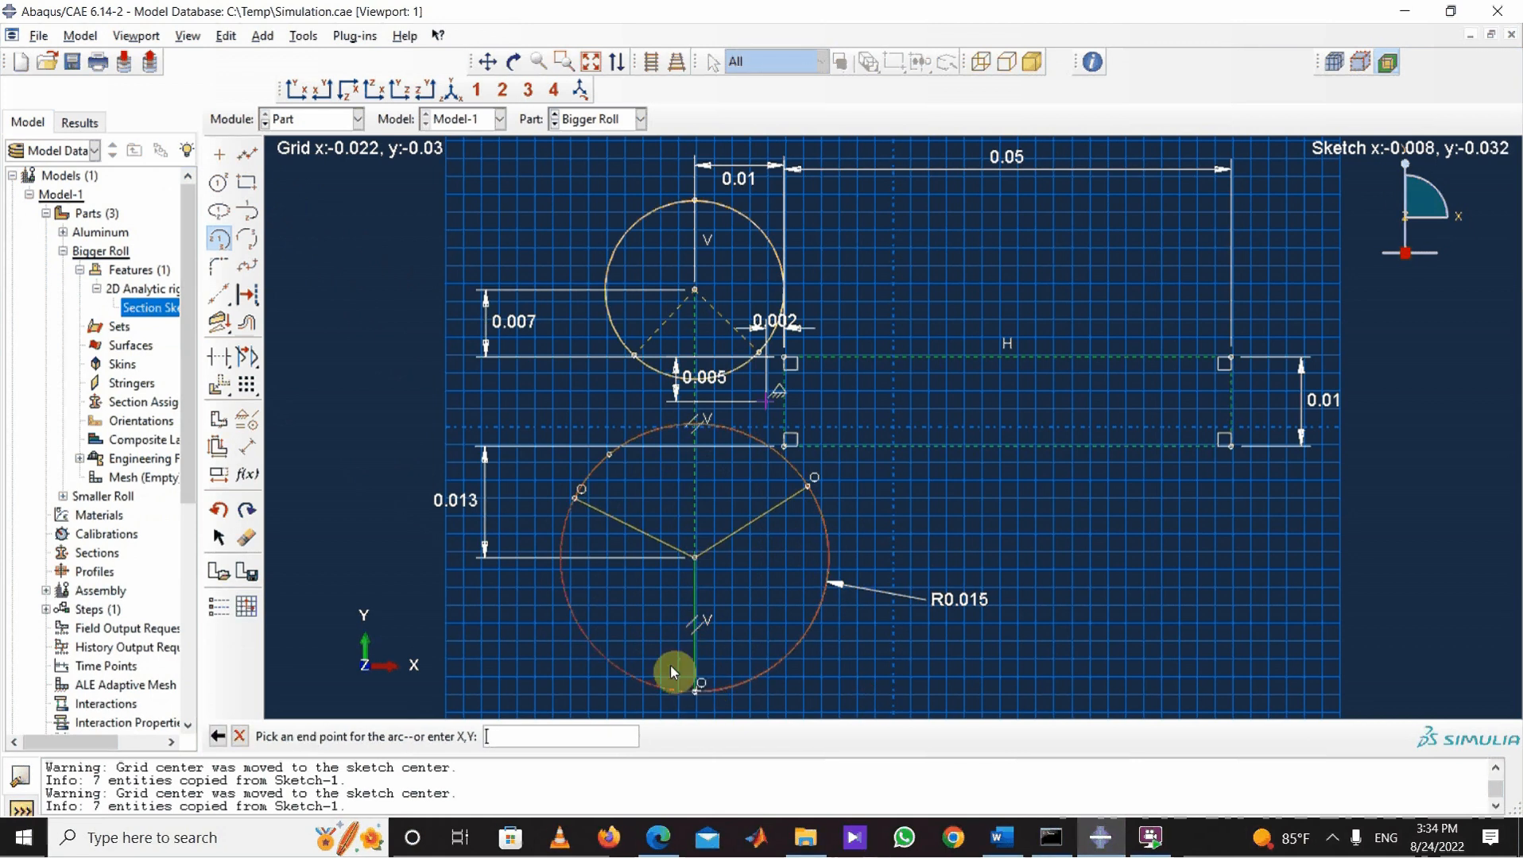
left_click(577, 496)
Step: Delete the big roll's three radial lines and the small roll's arcs from the section sketch
left_click(246, 538)
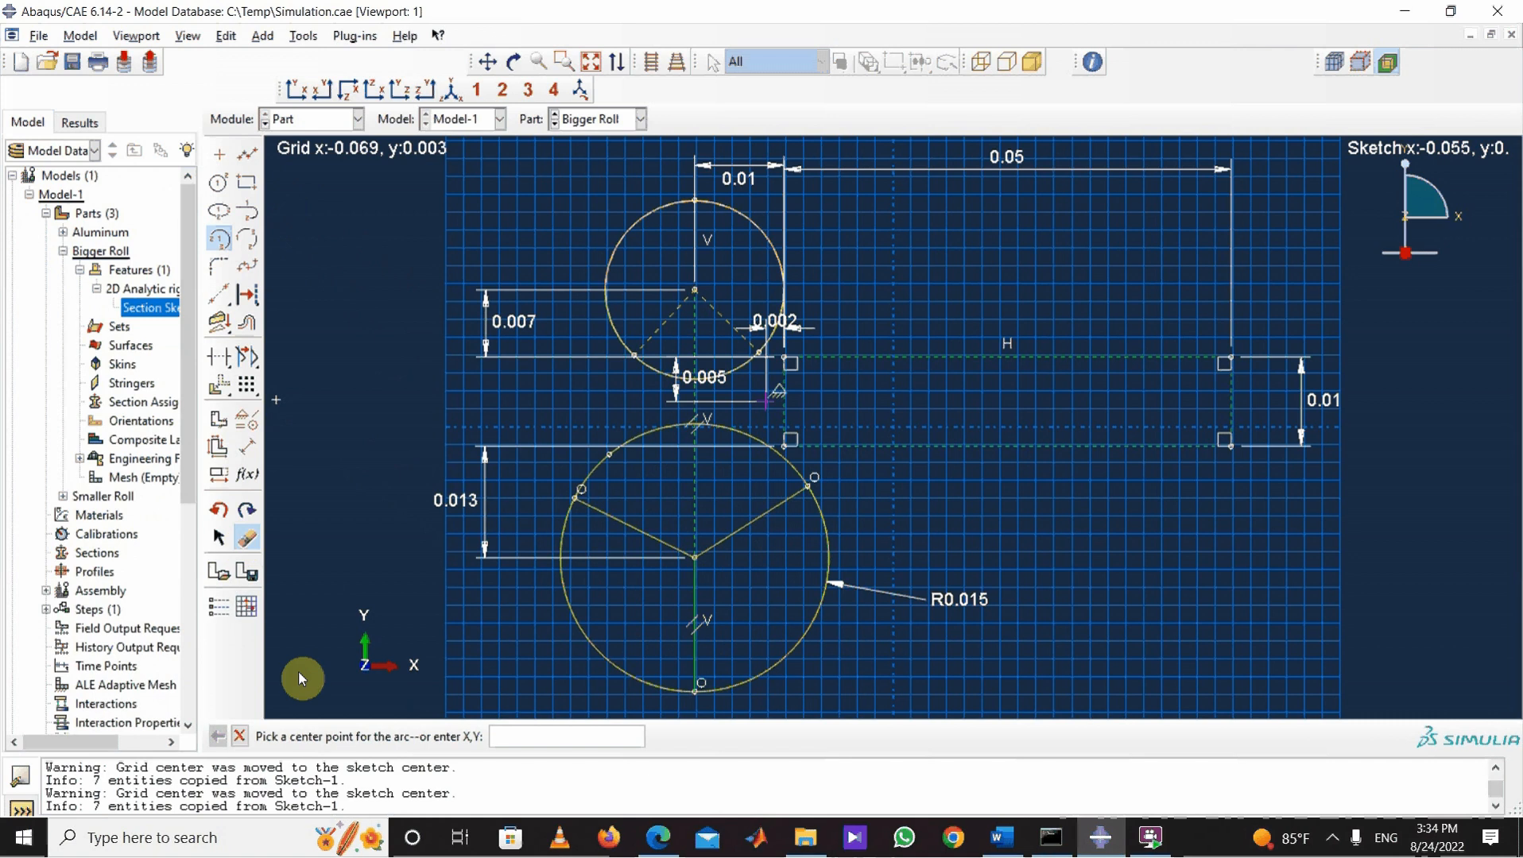
left_click(614, 530)
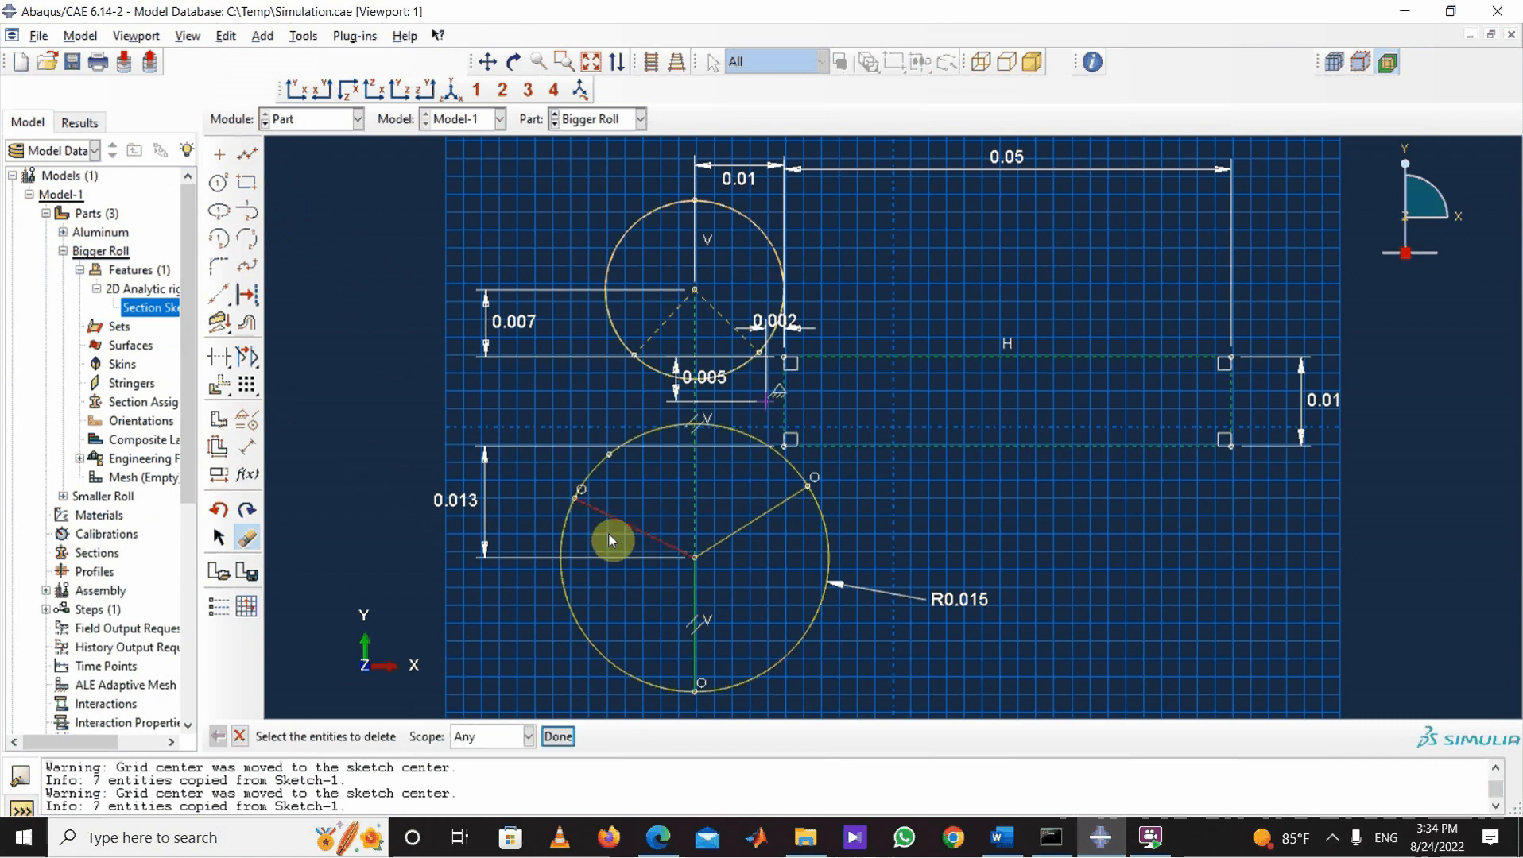
left_click(704, 602)
left_click(761, 515)
left_click(769, 240)
left_click(651, 210)
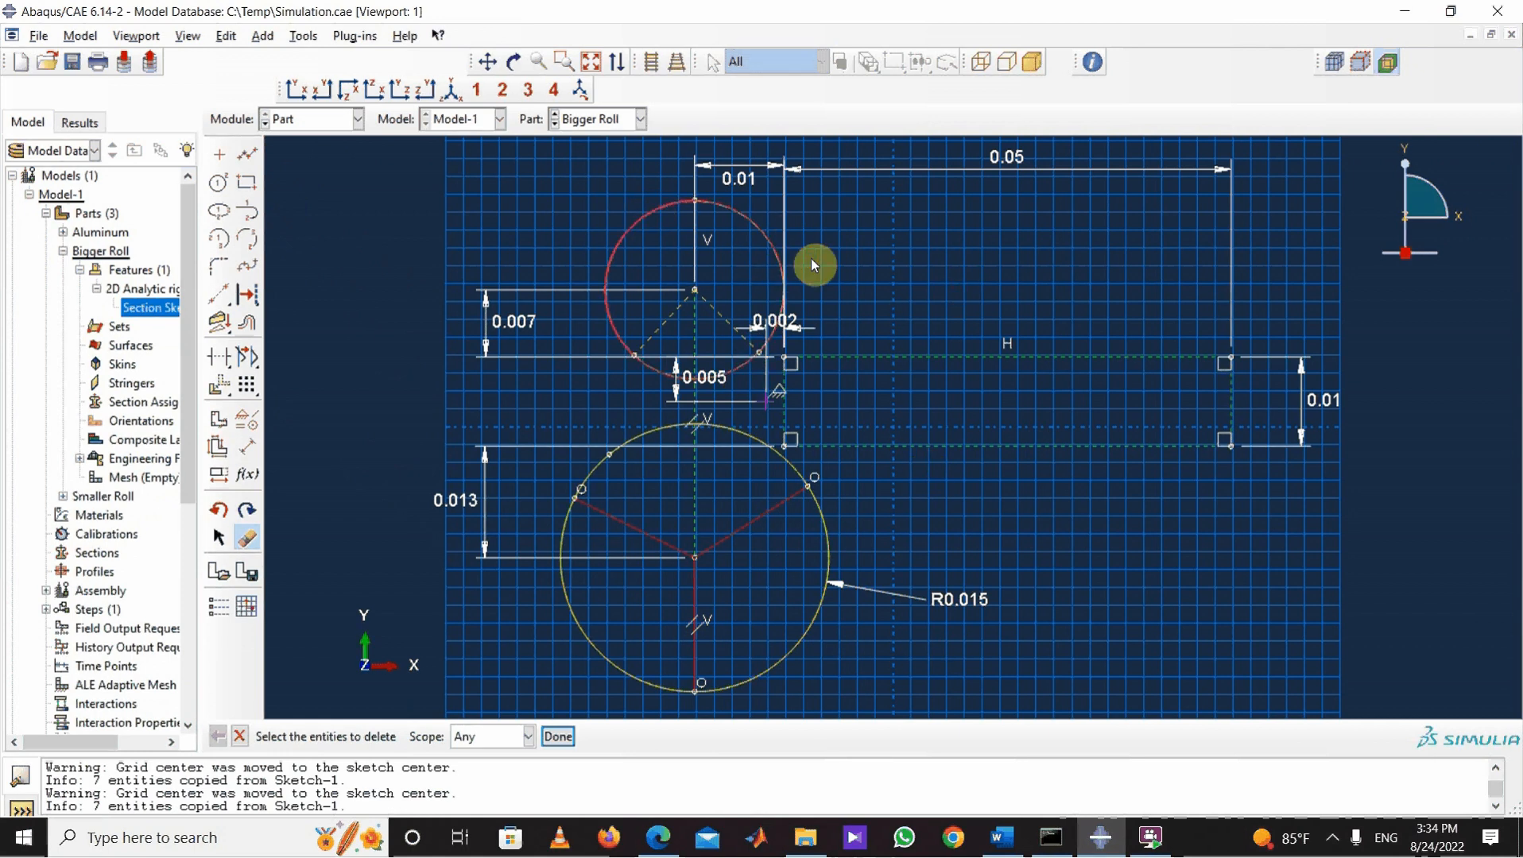
left_click(559, 738)
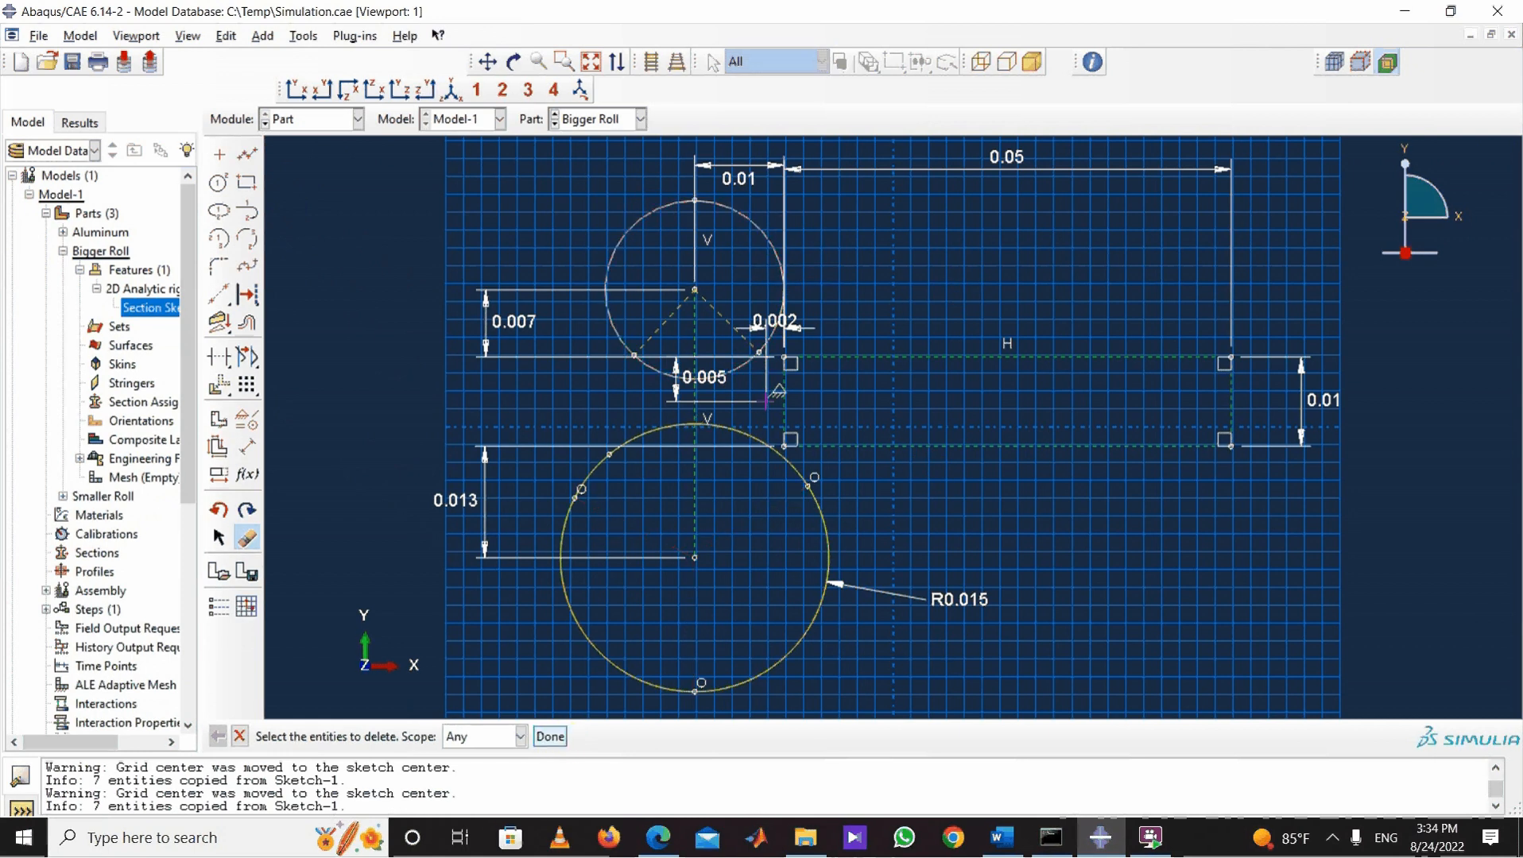
left_click(550, 737)
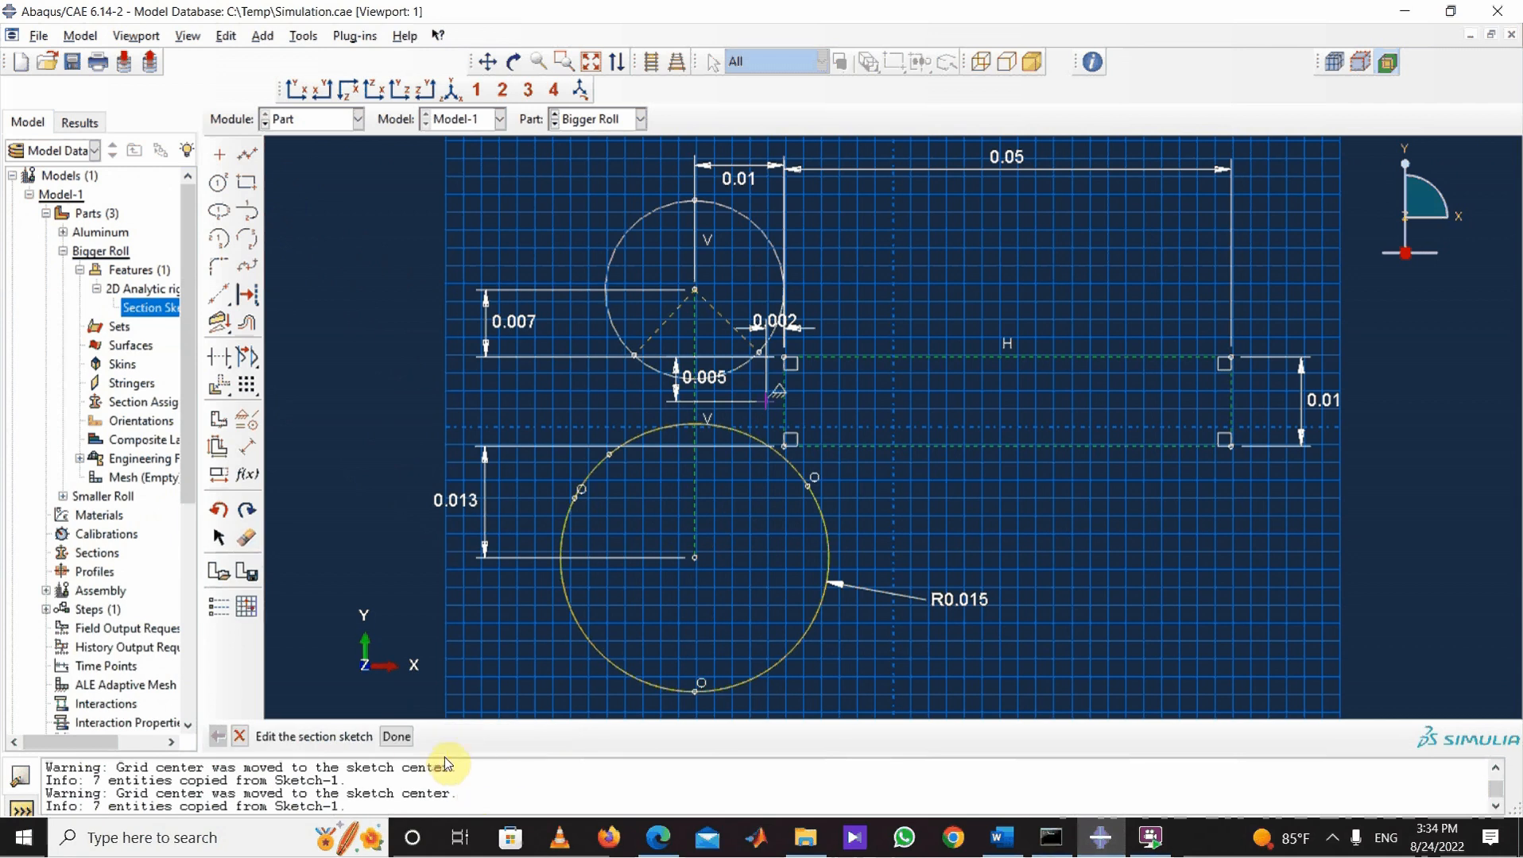
Step: Finish the section sketch and regenerate the Bigger Roll part's features
left_click(396, 737)
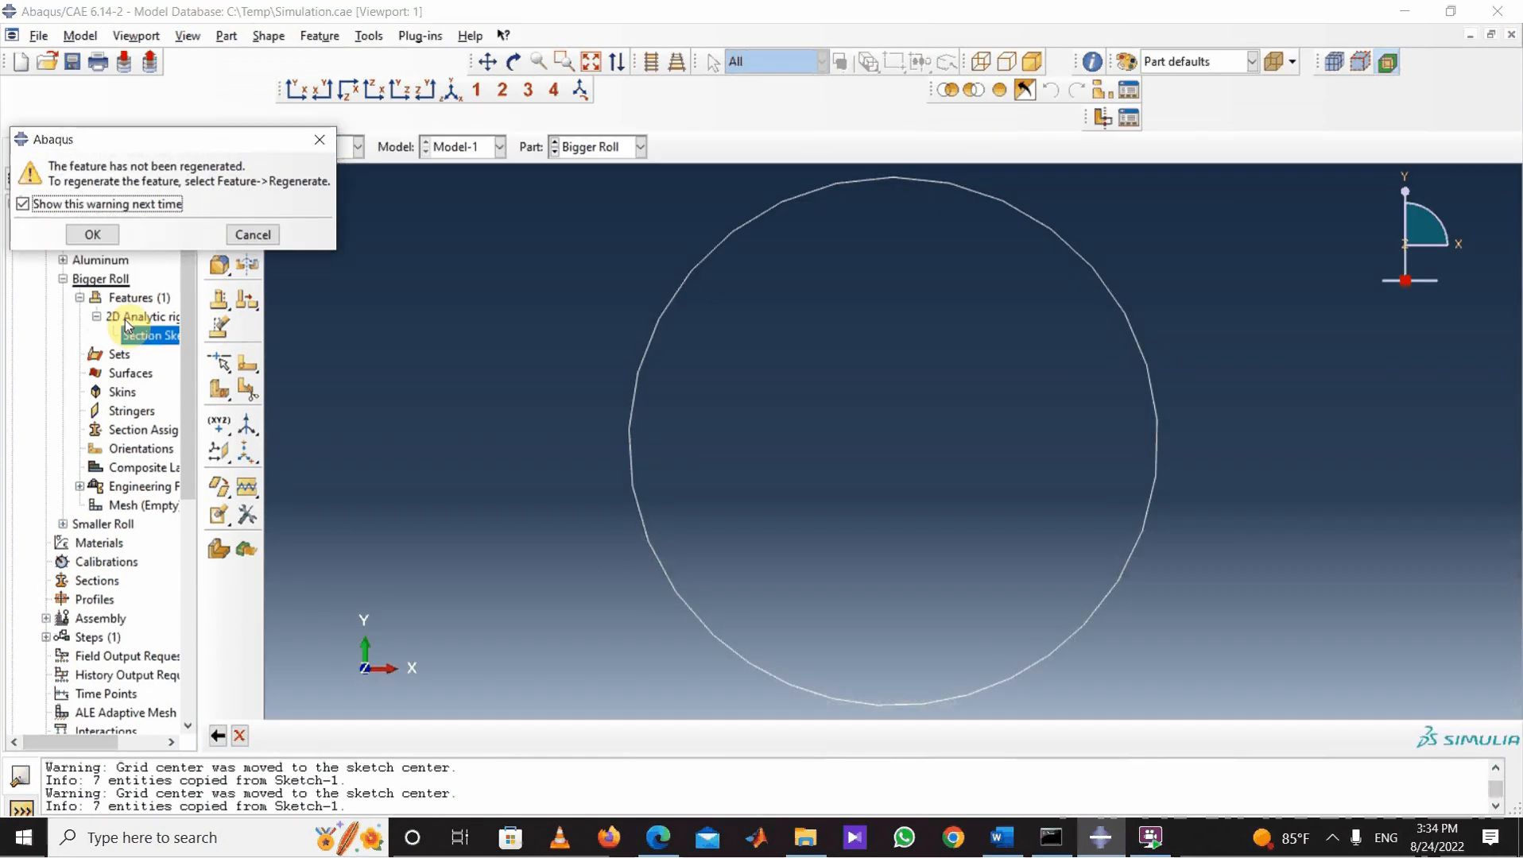
key("Return")
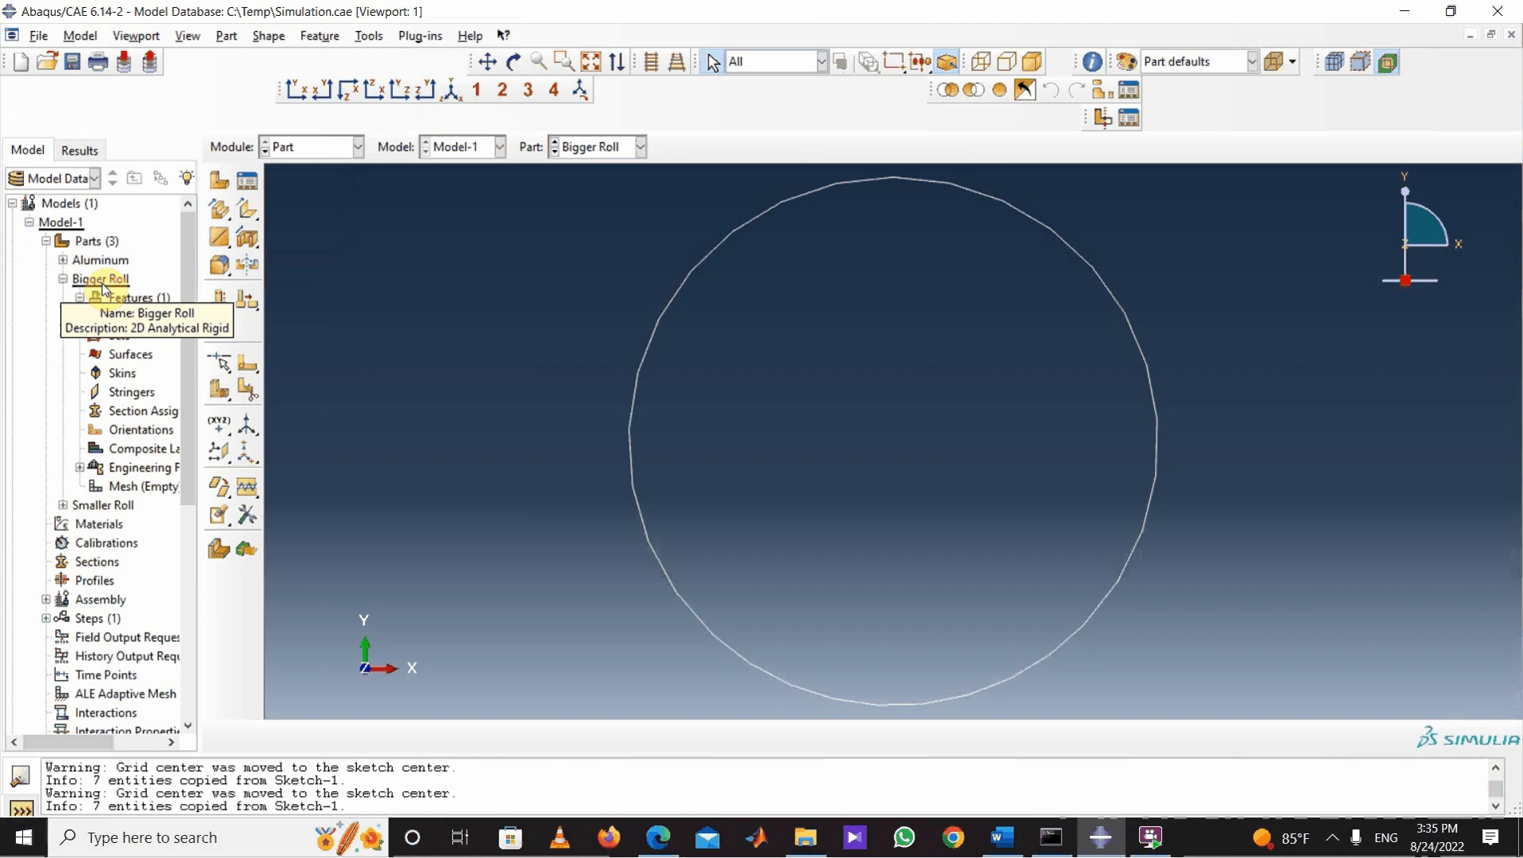
right_click(104, 284)
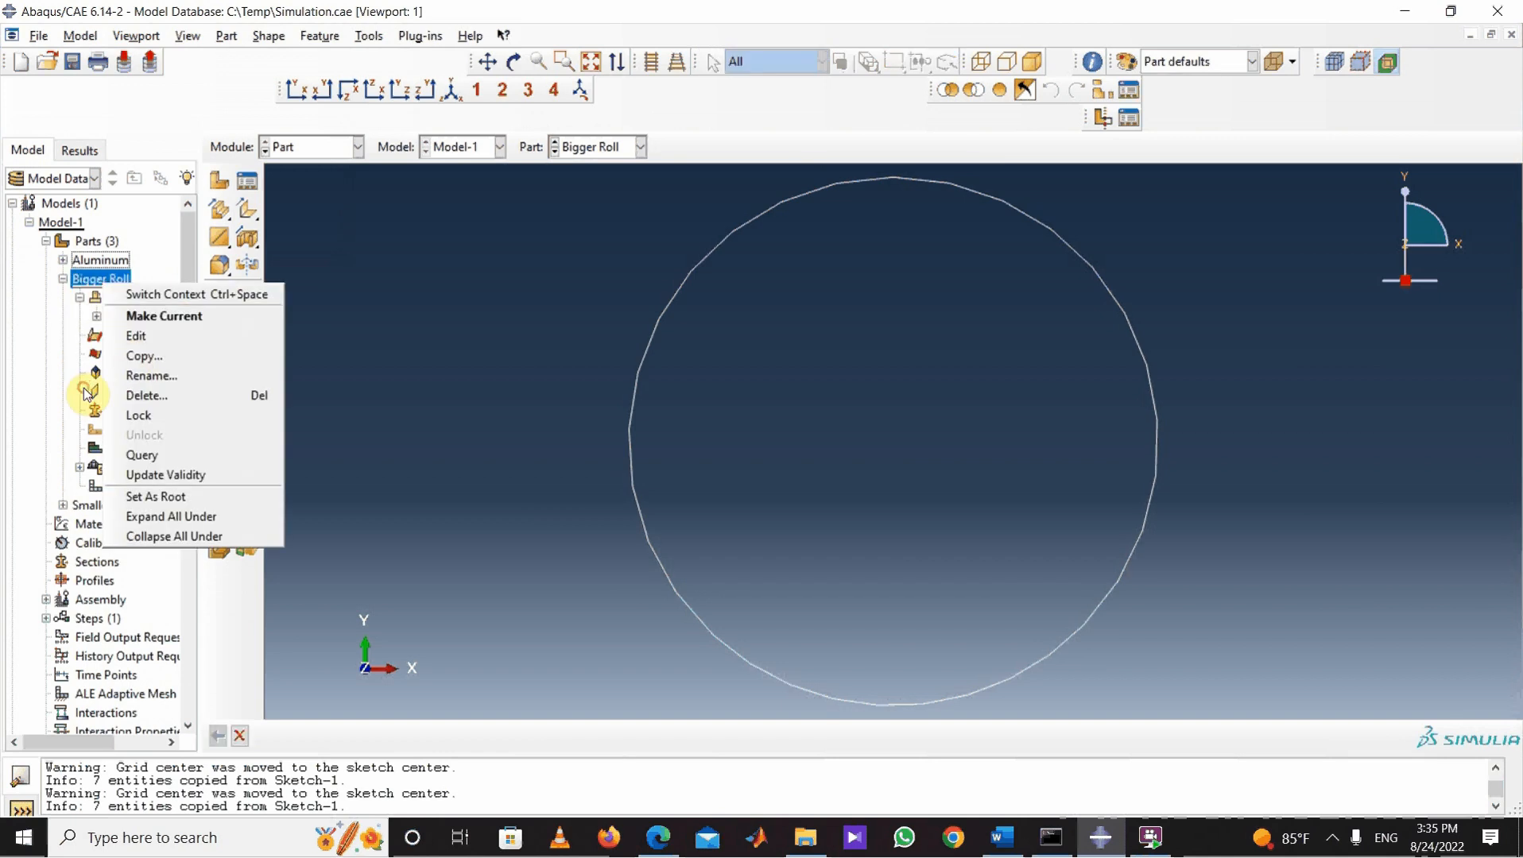
left_click(393, 371)
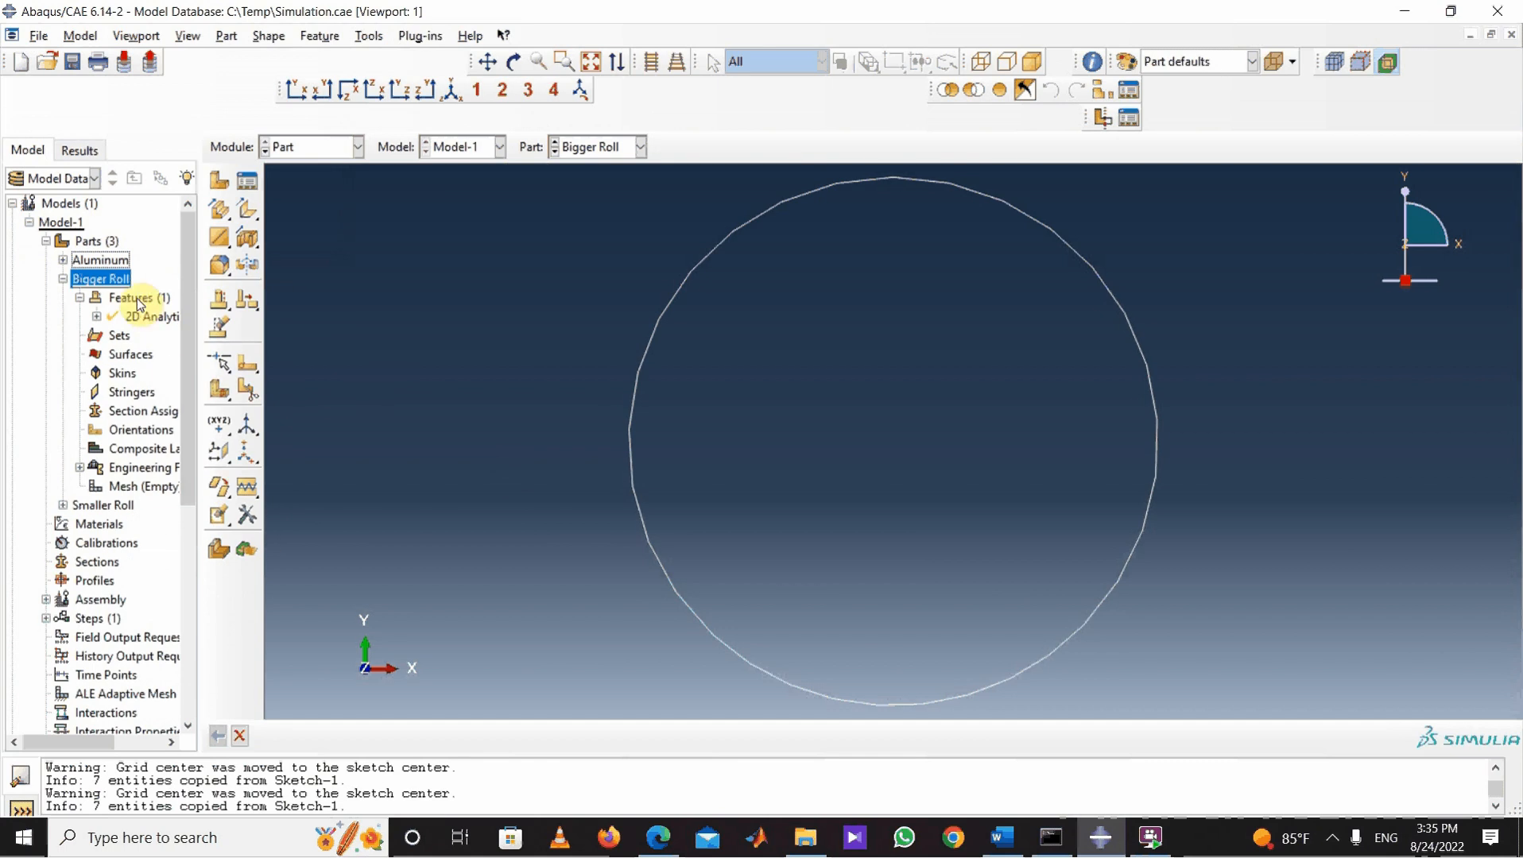
right_click(139, 301)
left_click(189, 330)
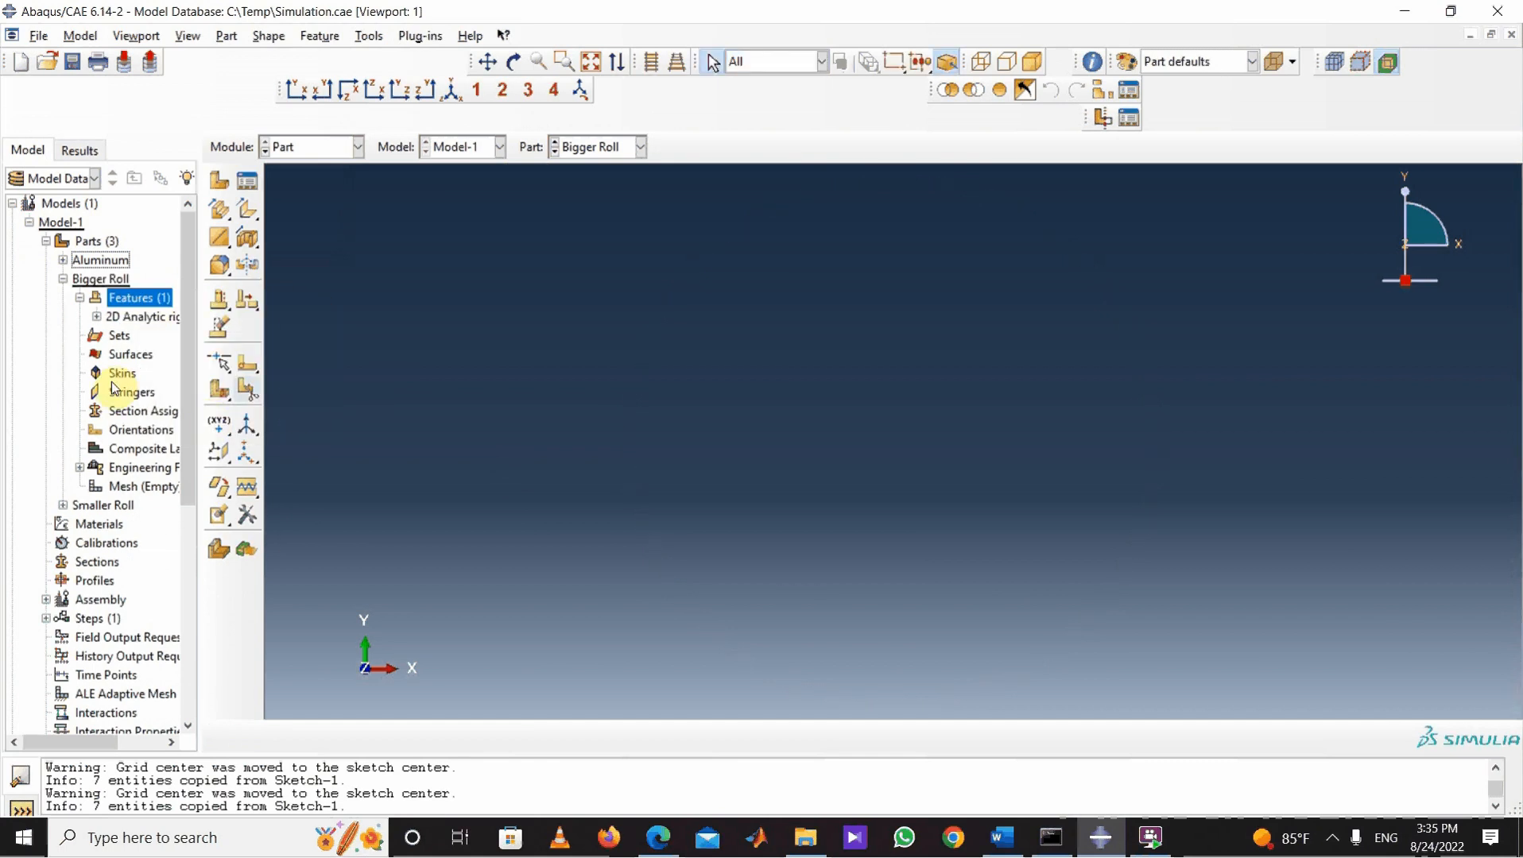
left_click(62, 279)
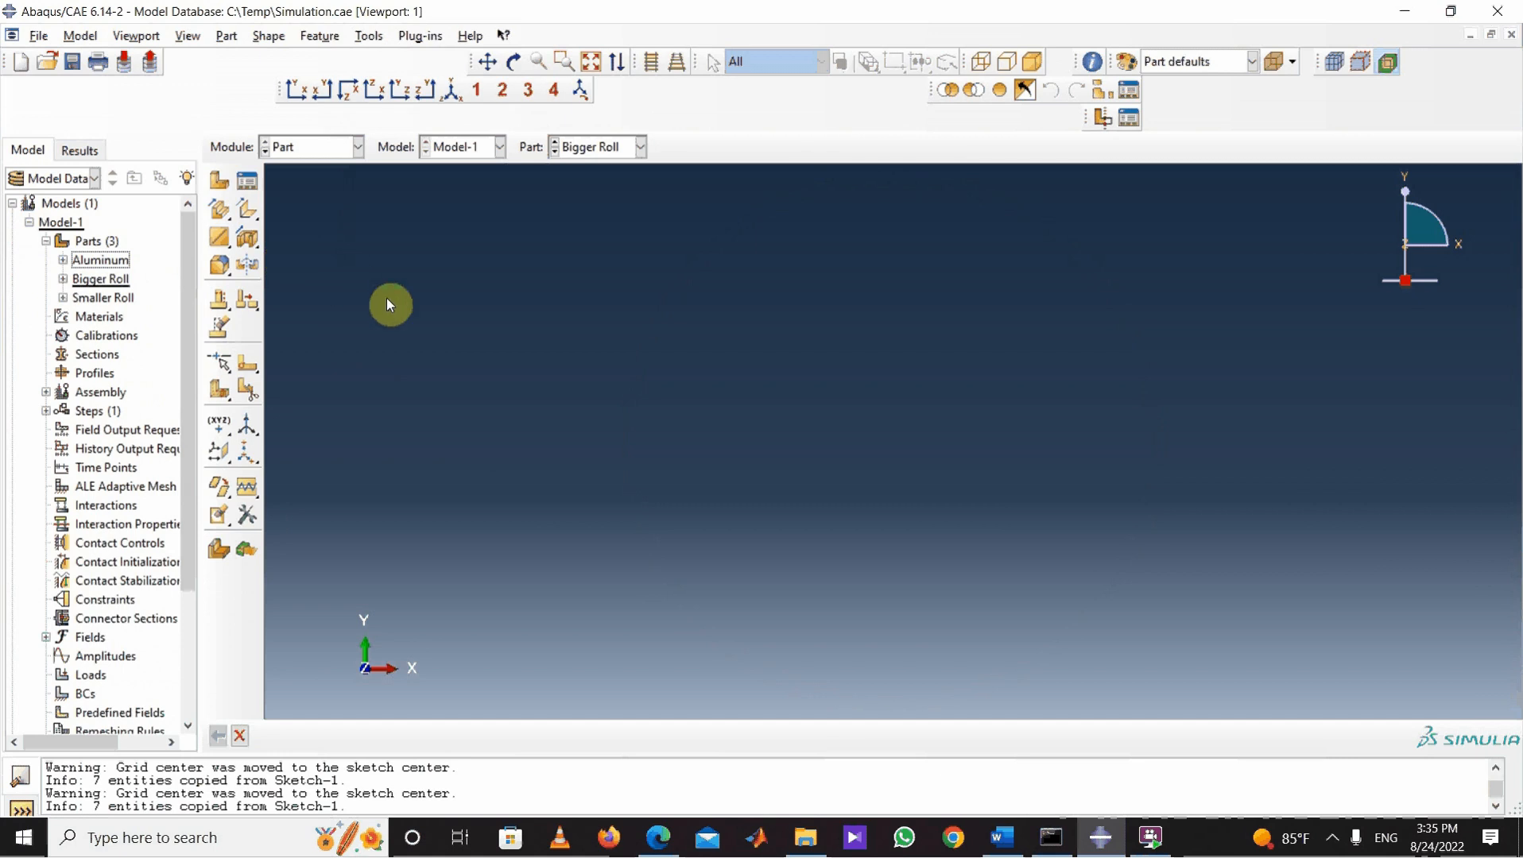
Step: Switch to the Property module and create a new material named Aluminum
left_click(356, 146)
left_click(347, 187)
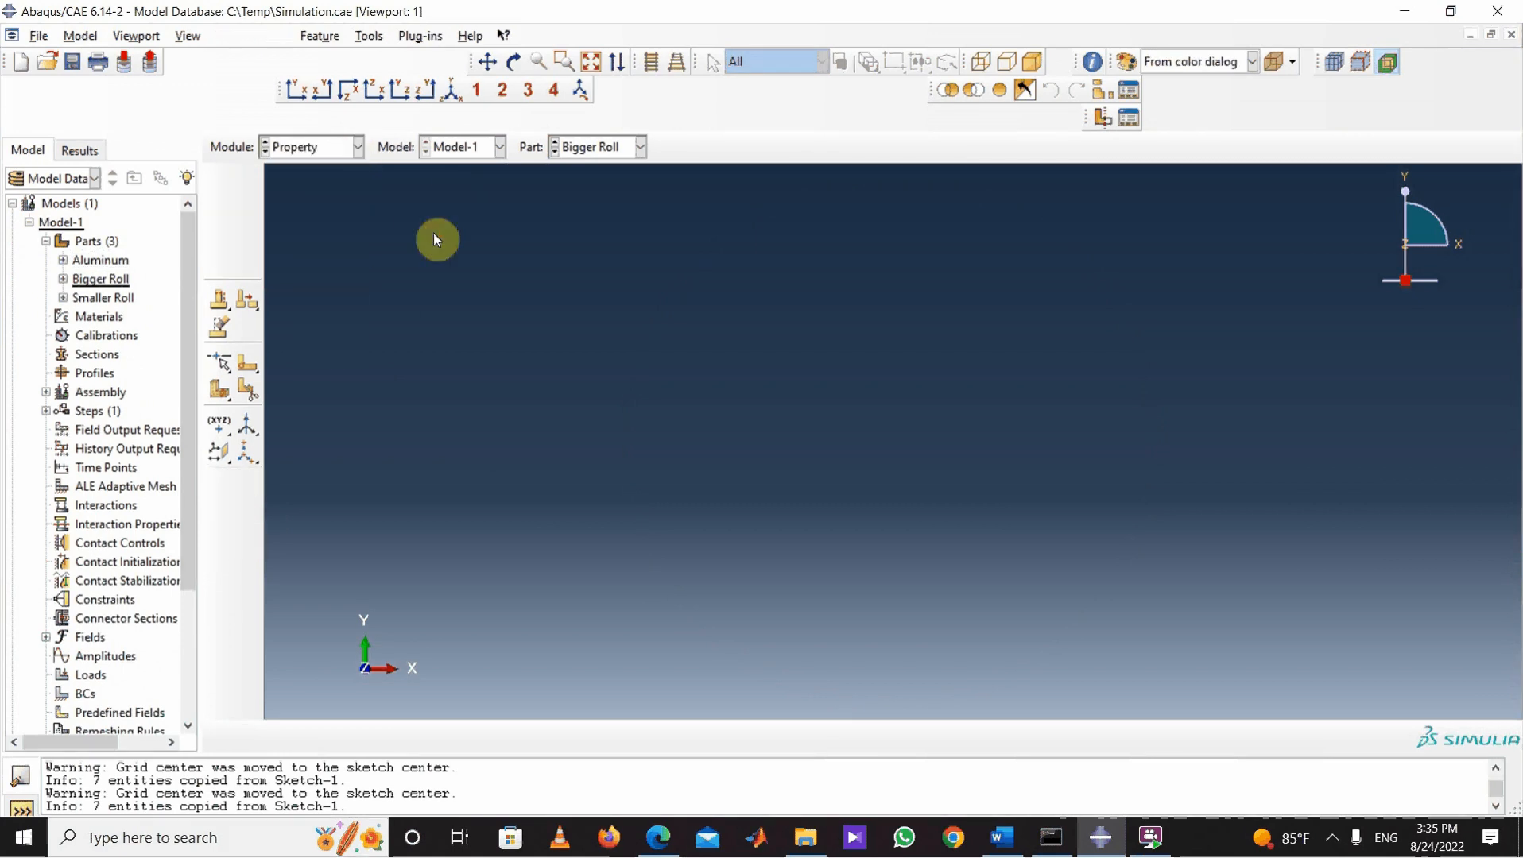
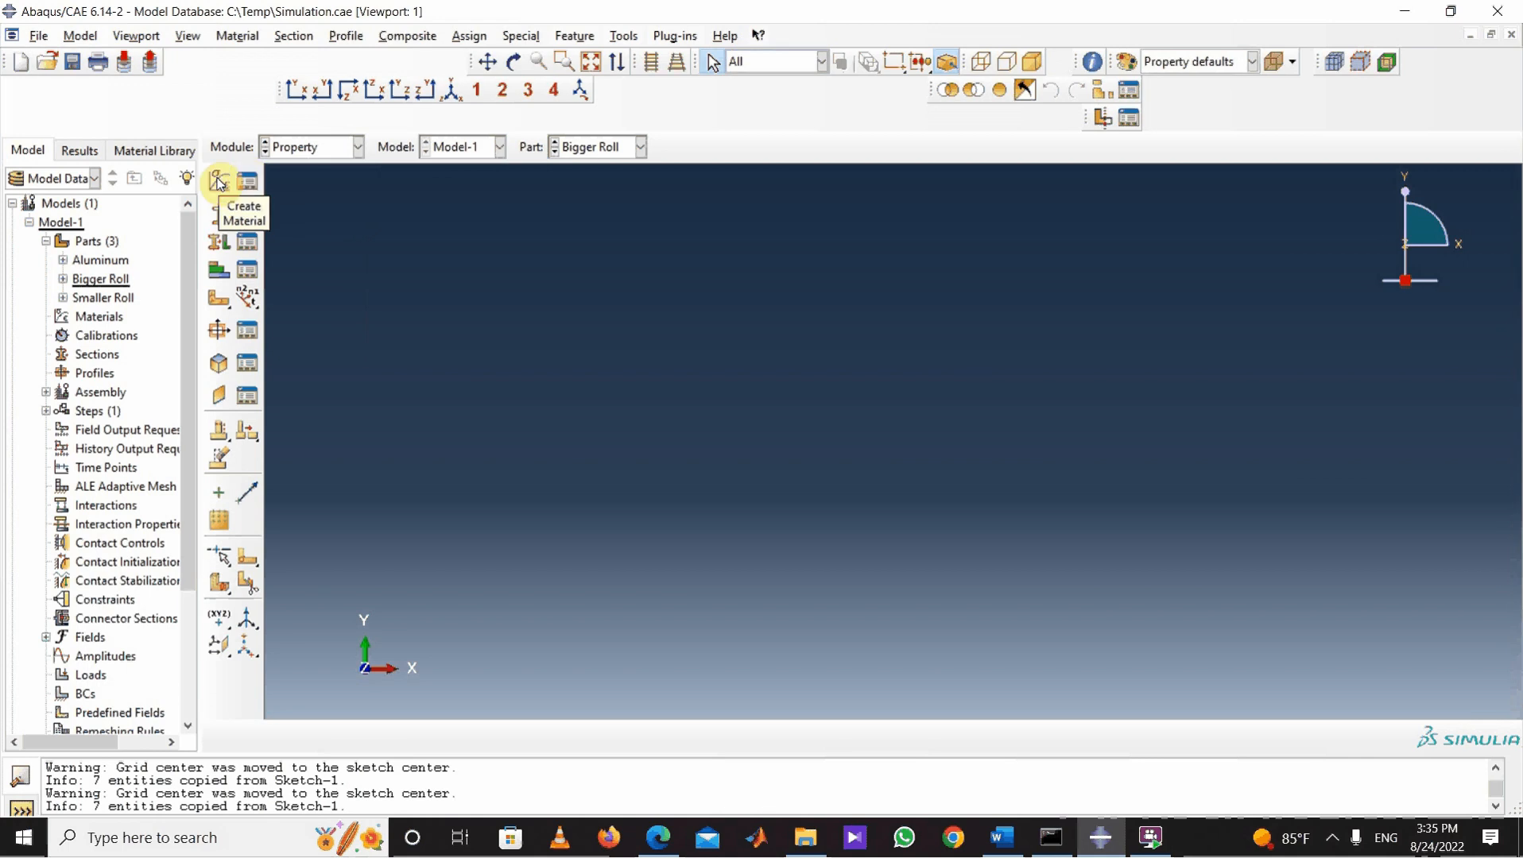
left_click(247, 181)
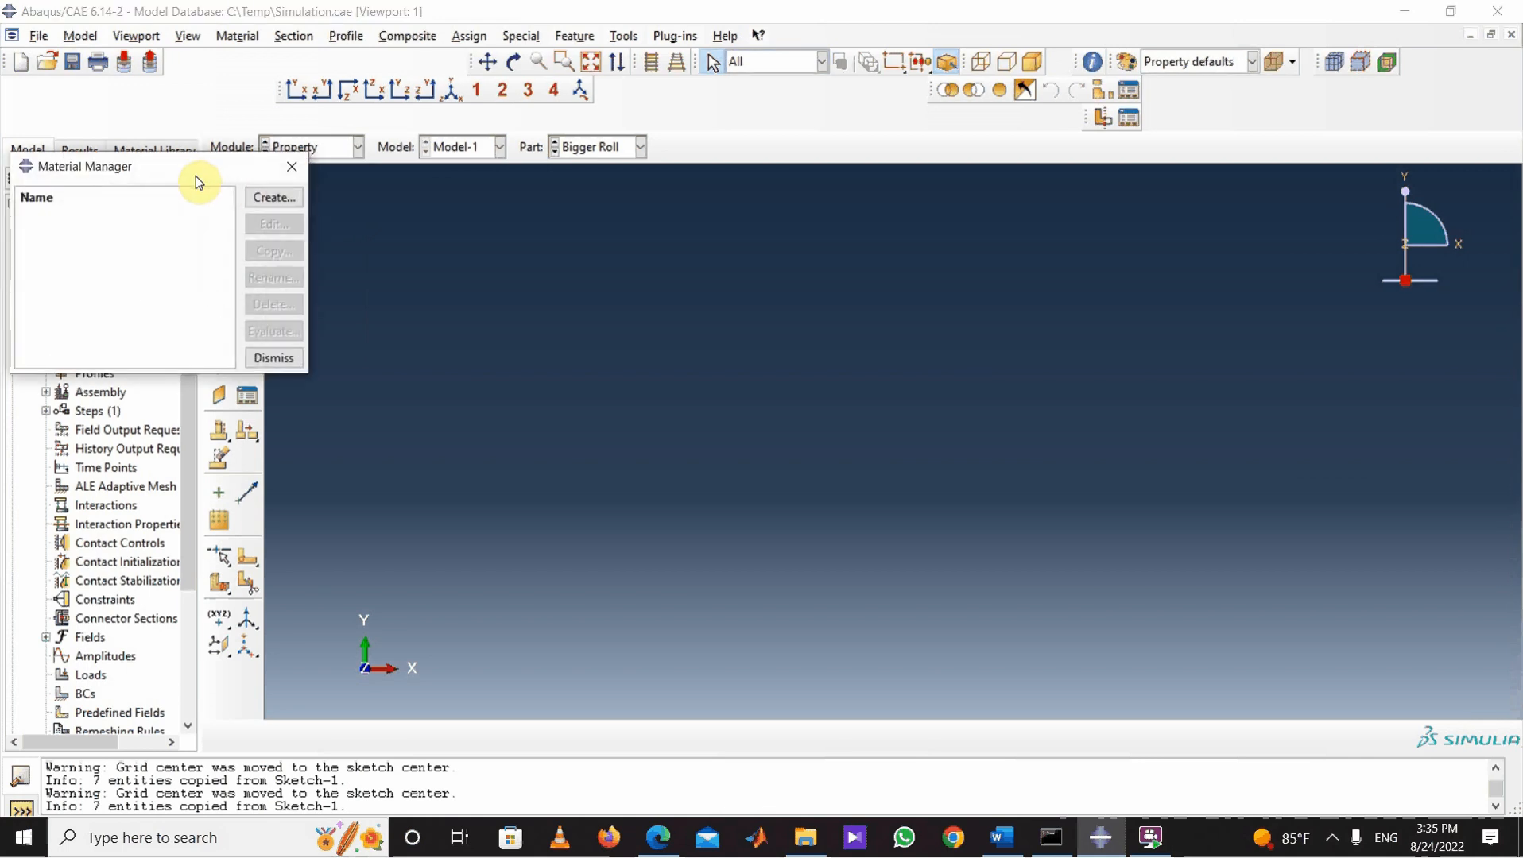
left_click_drag(204, 177, 240, 179)
left_click(298, 203)
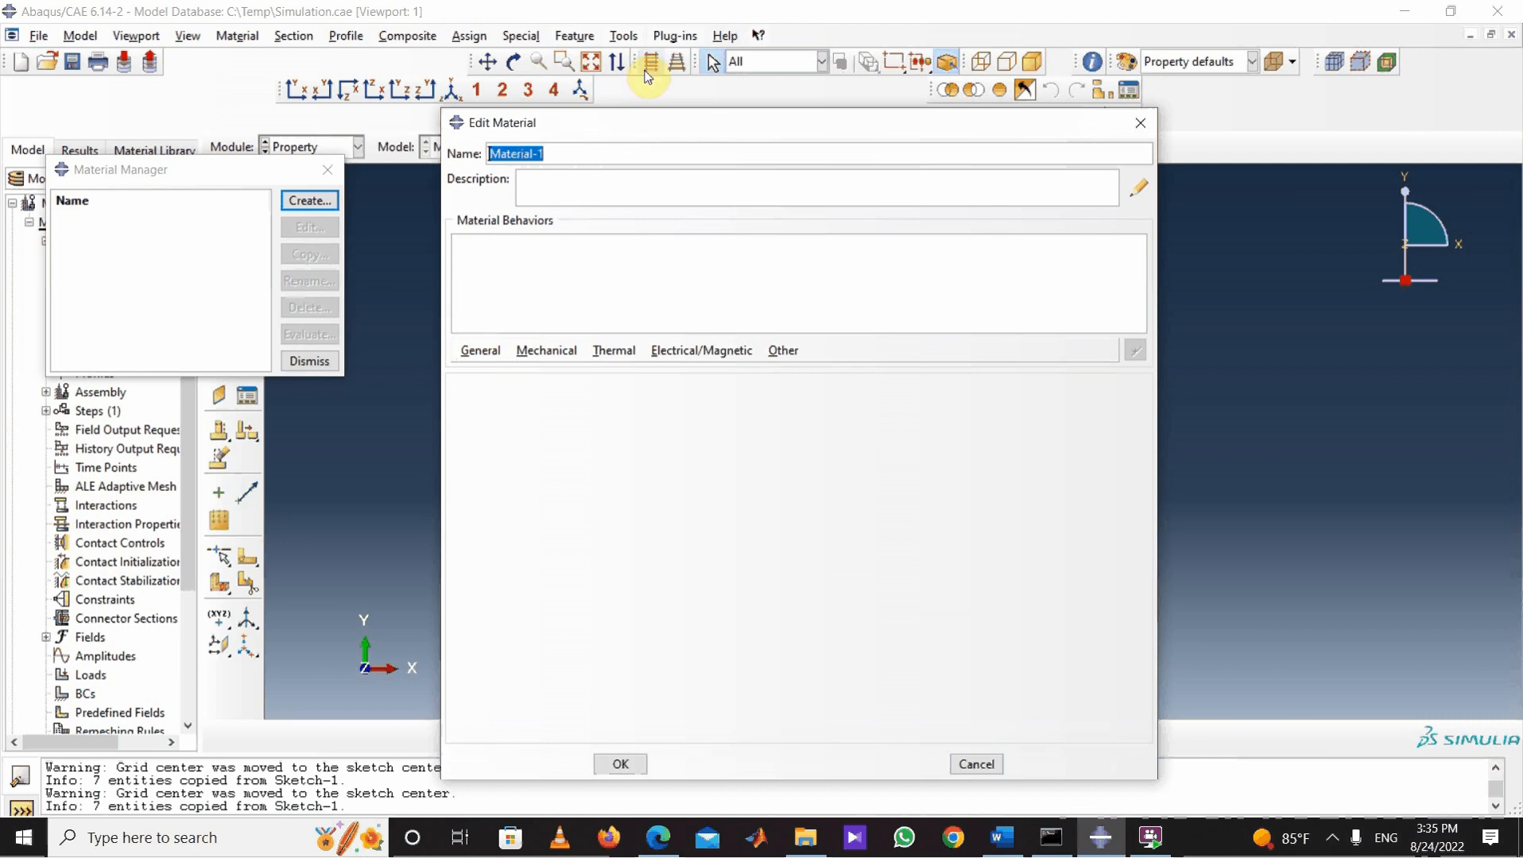
type("Alumi")
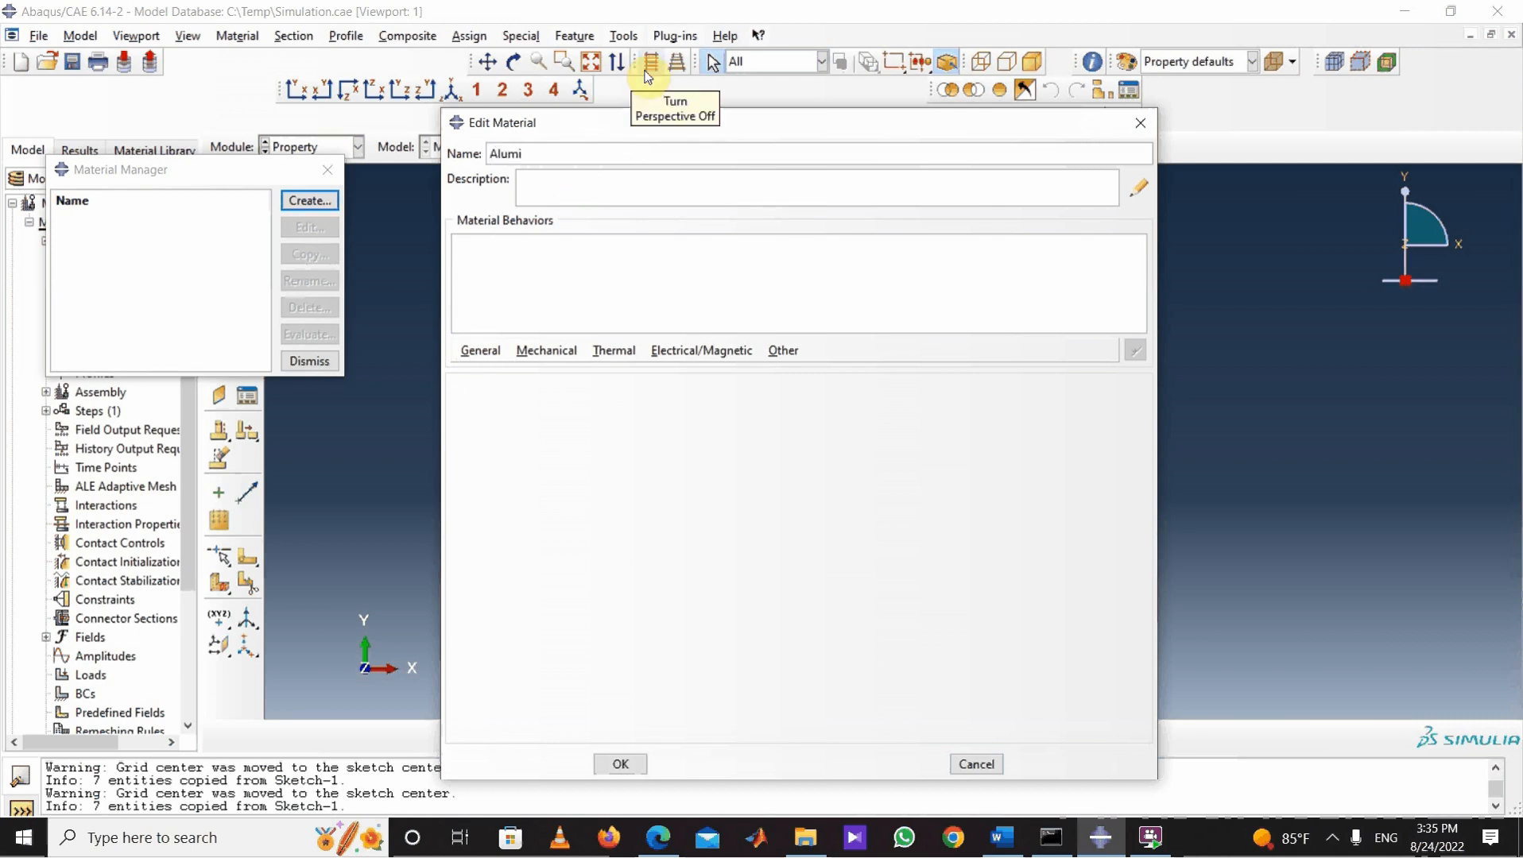
type("num")
Step: Add a uniform density behavior to the Aluminum material with a mass density of 2700
left_click(481, 350)
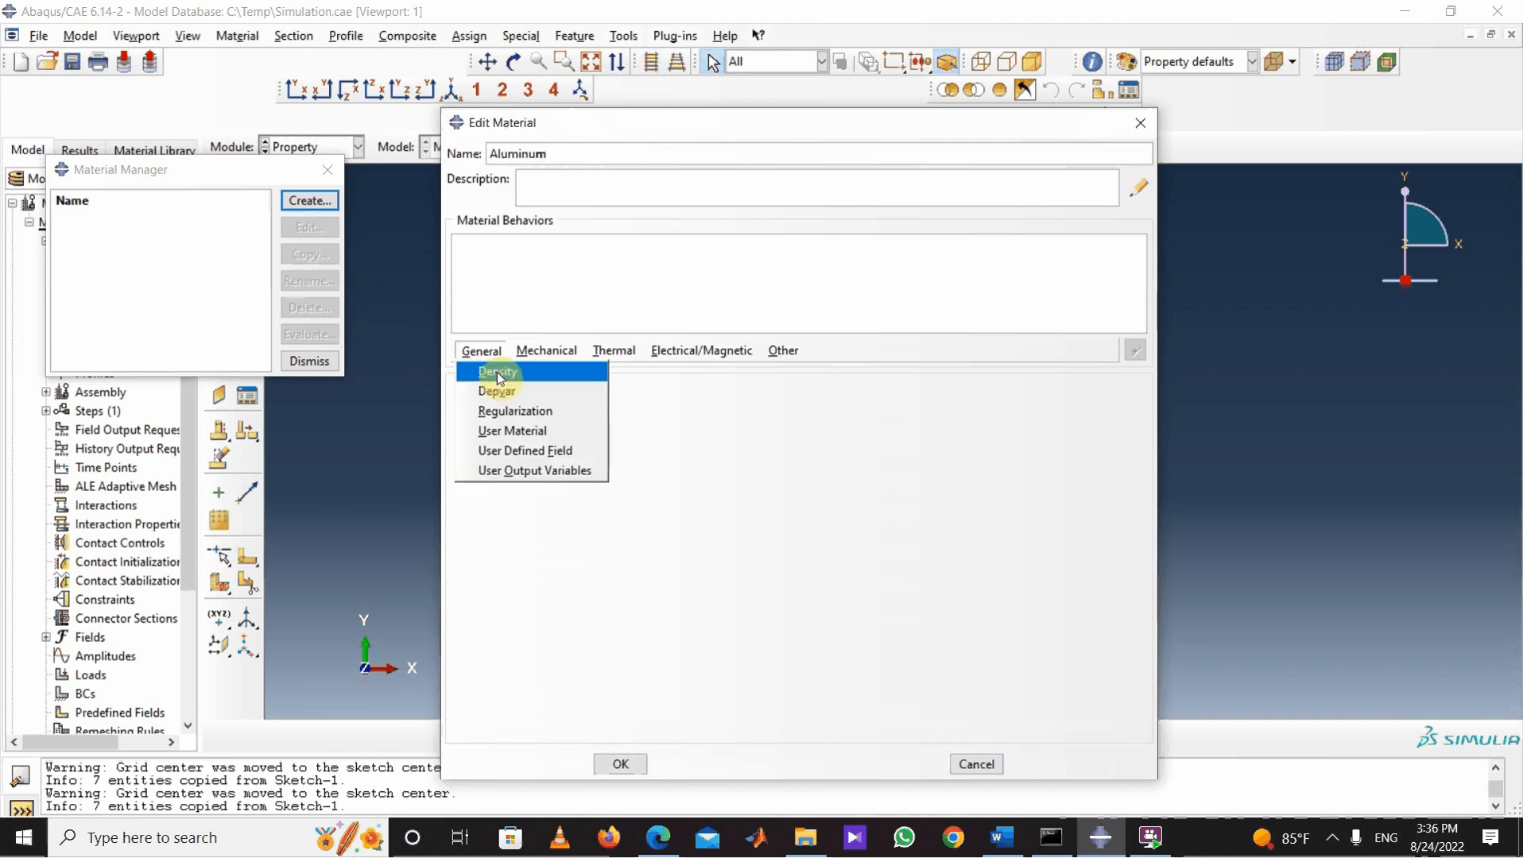
left_click(497, 371)
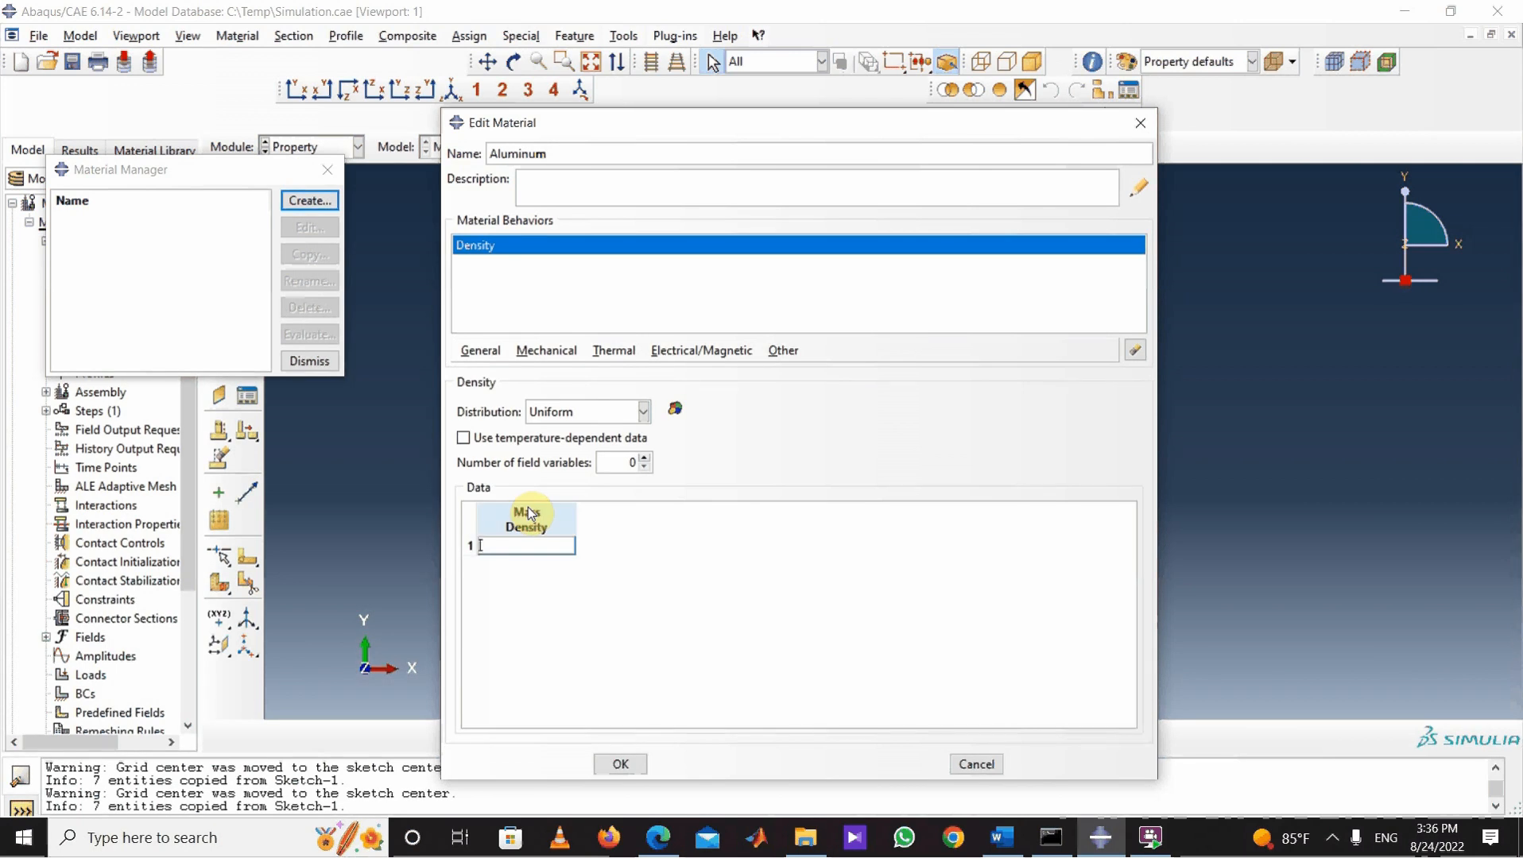
type("2700")
Step: Add isotropic elastic behavior to the Aluminum material with Young's modulus 70e9 and Poisson's ratio 0.33
left_click(547, 351)
mouse_move(571, 372)
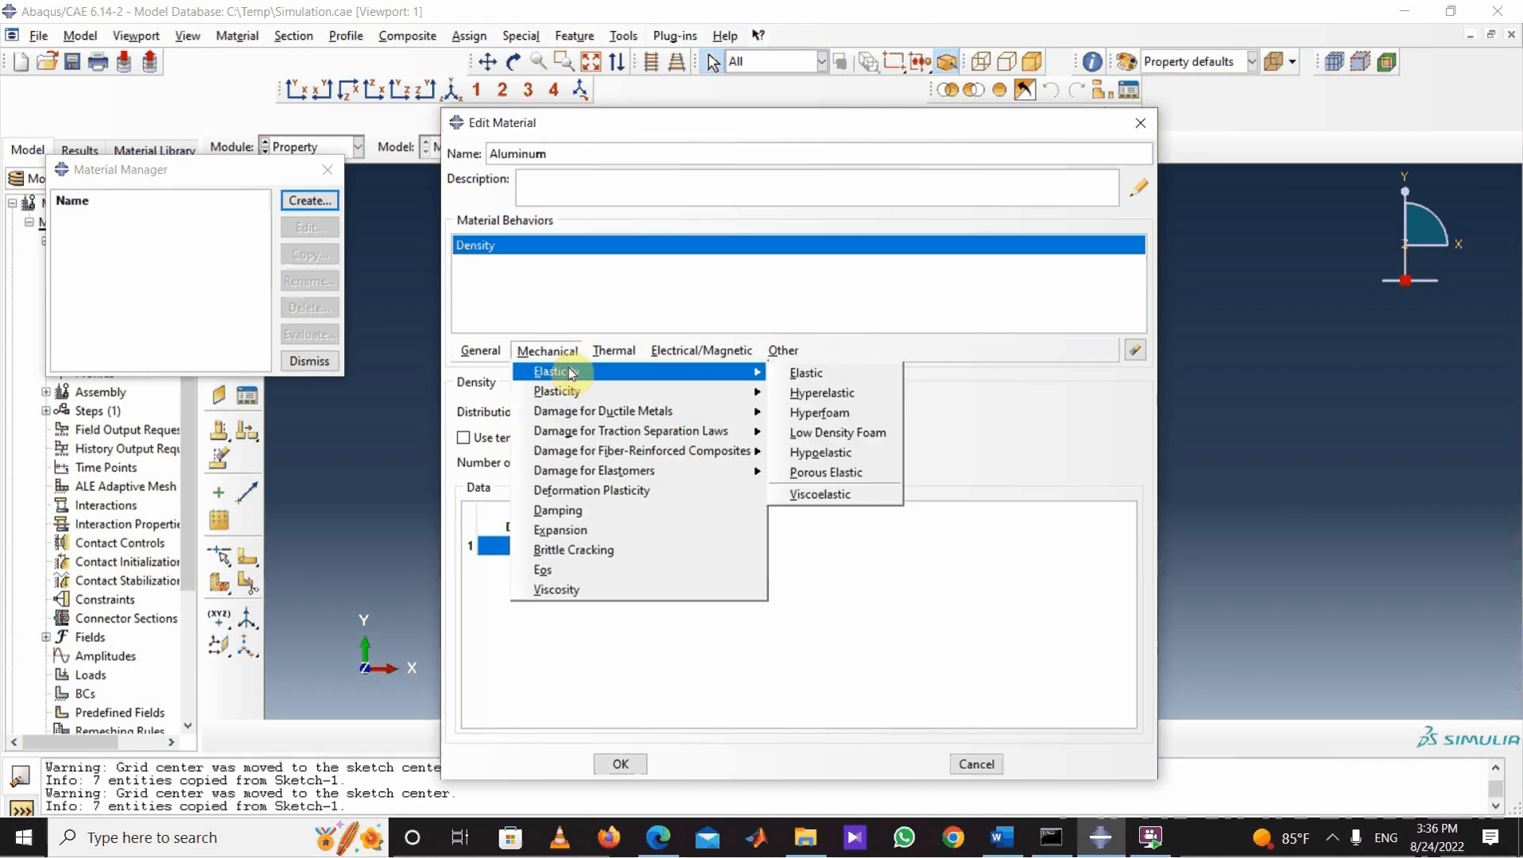
left_click(806, 372)
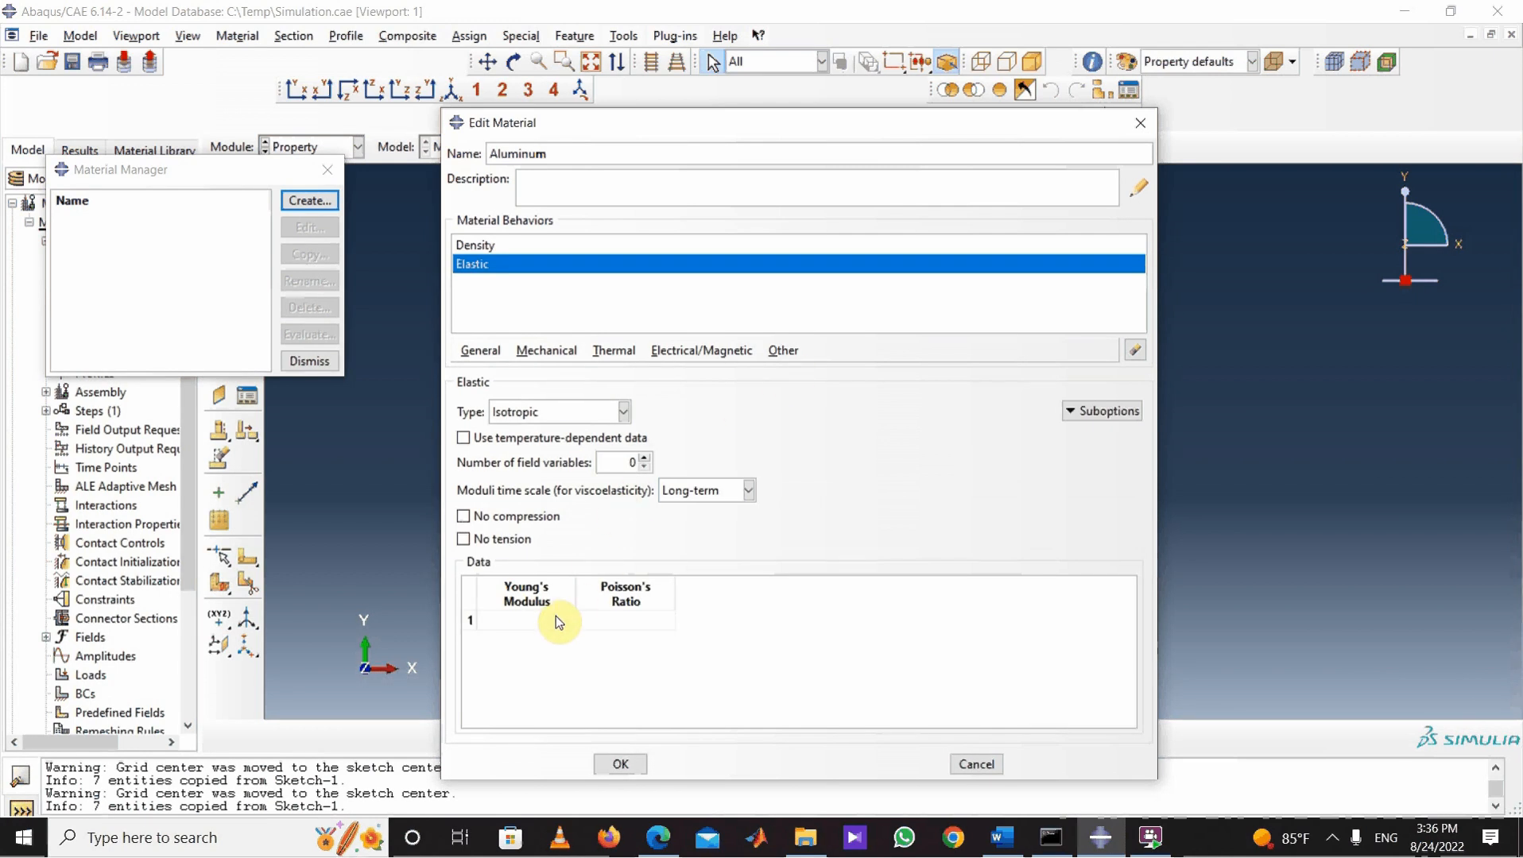
left_click(536, 622)
type("70")
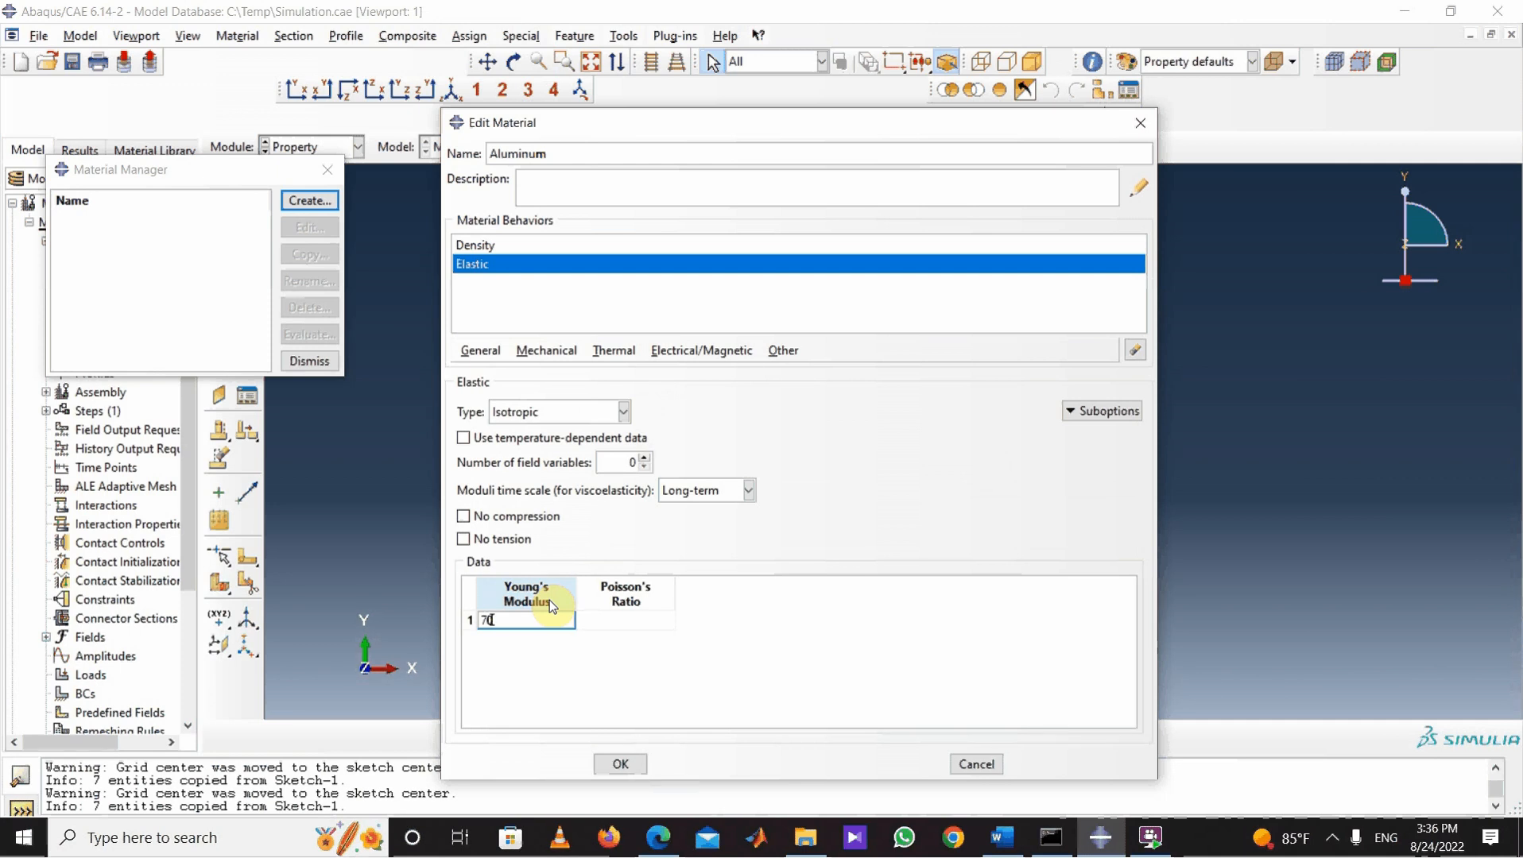
type("e9")
key("Tab")
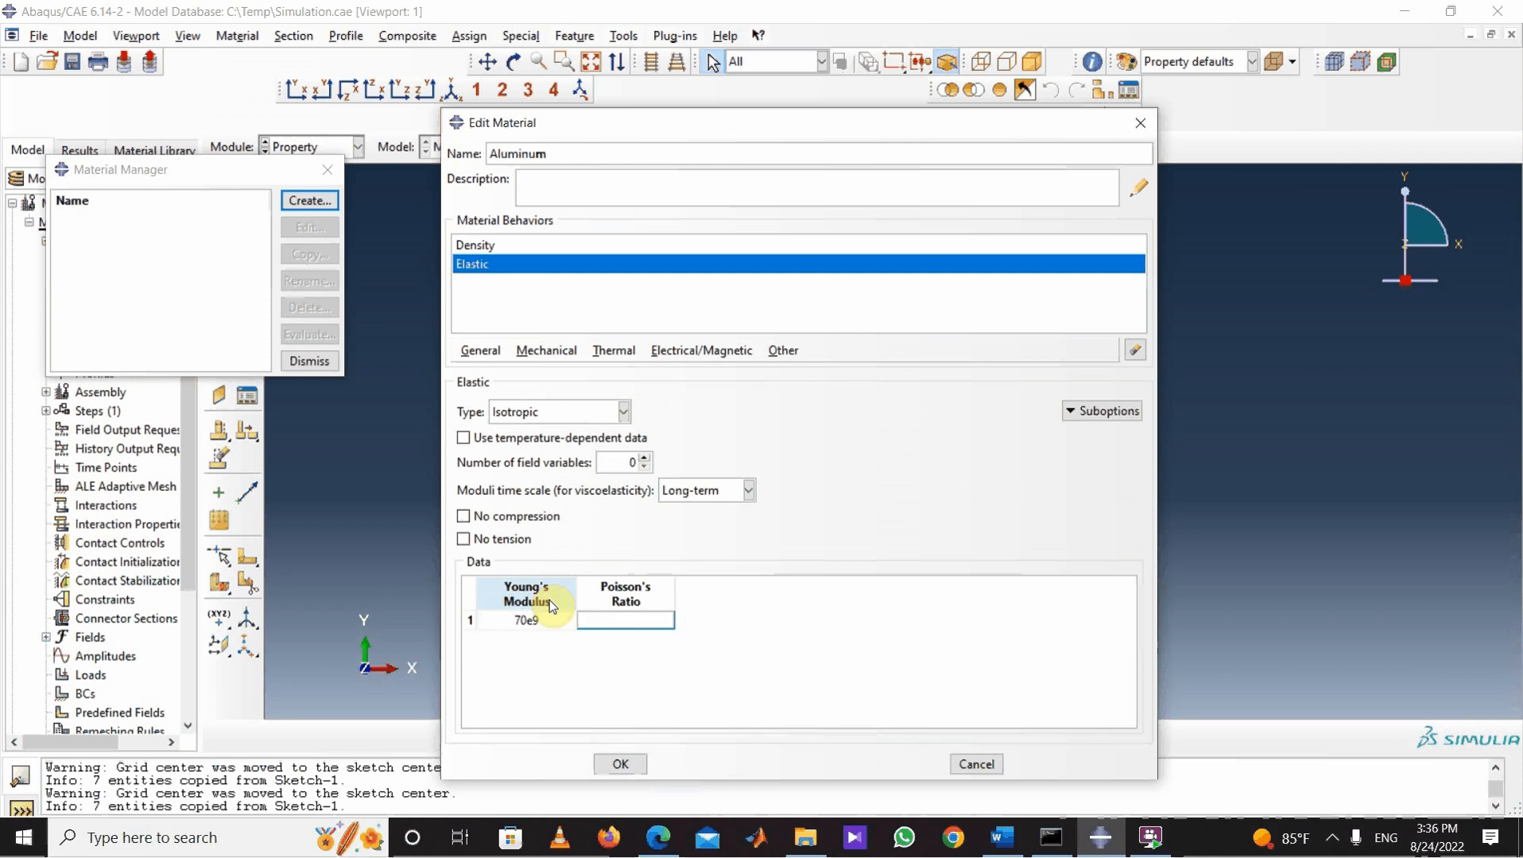
type("0.33")
Step: Add a plastic behavior with isotropic hardening to the Aluminum material
left_click(545, 352)
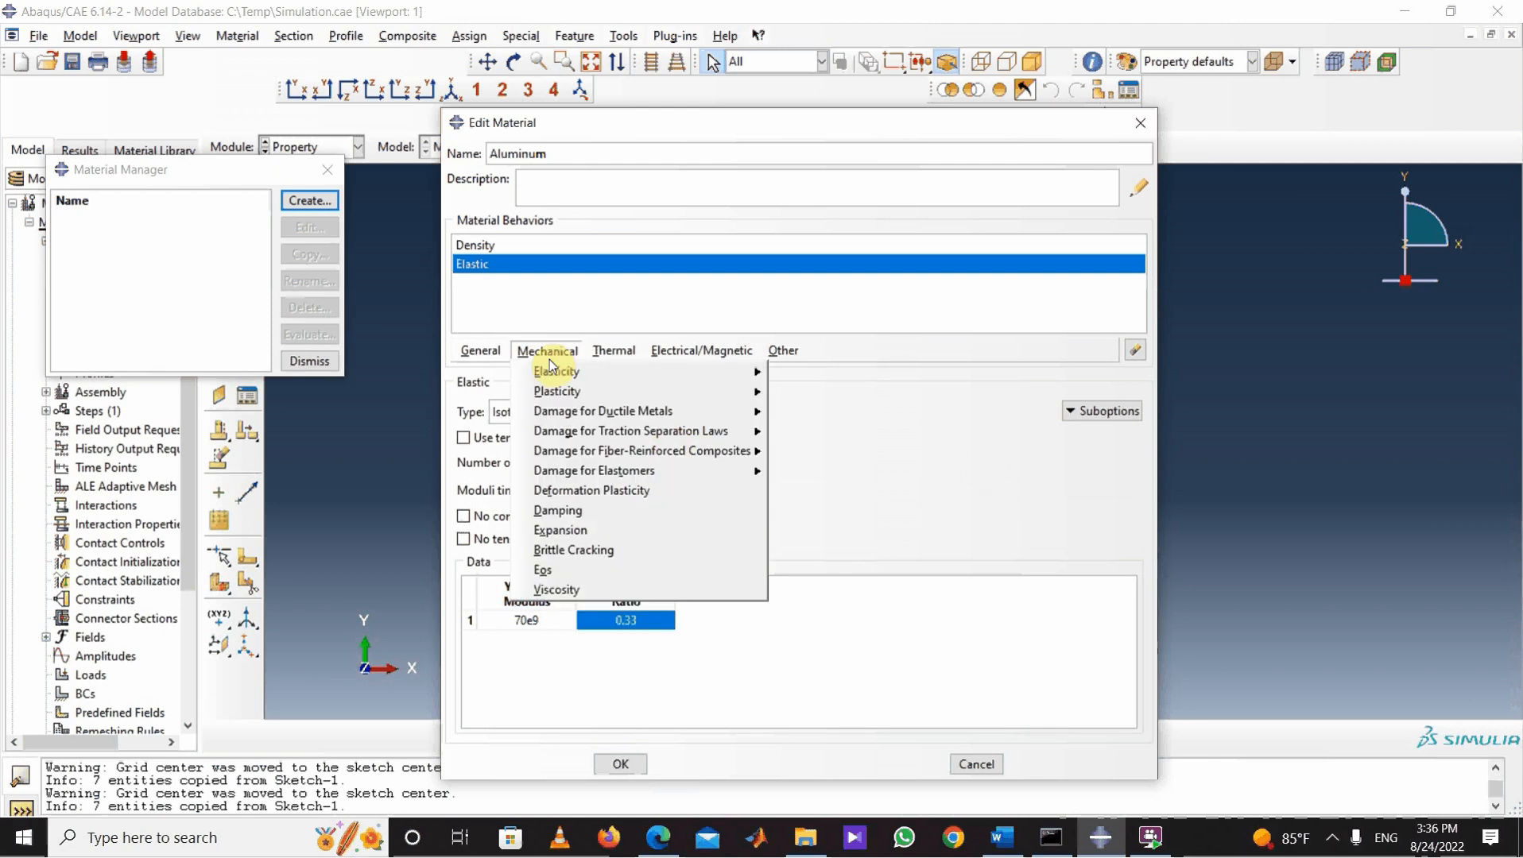
mouse_move(567, 400)
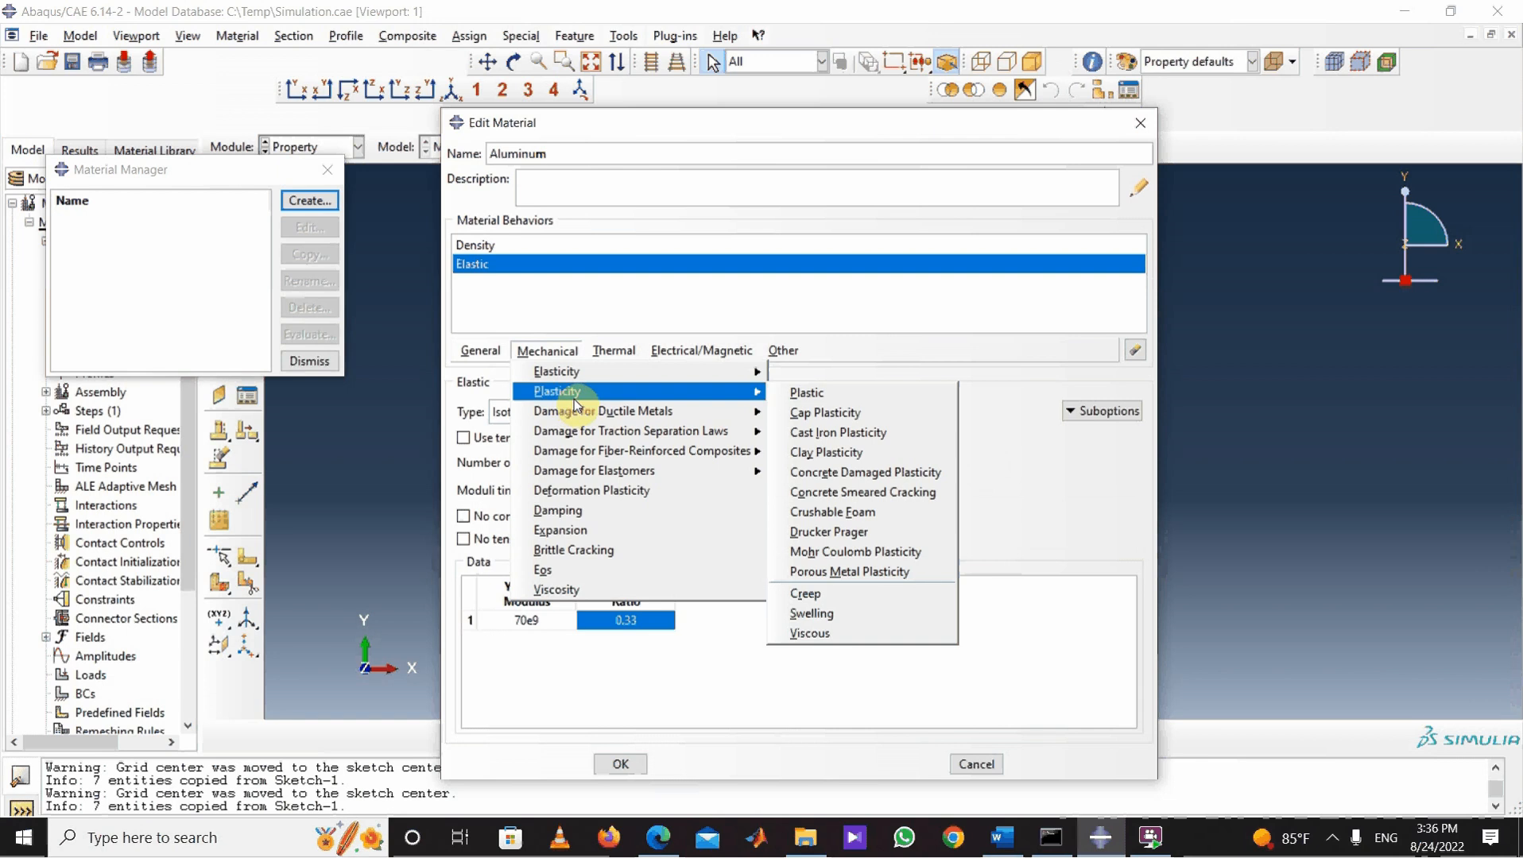
left_click(815, 405)
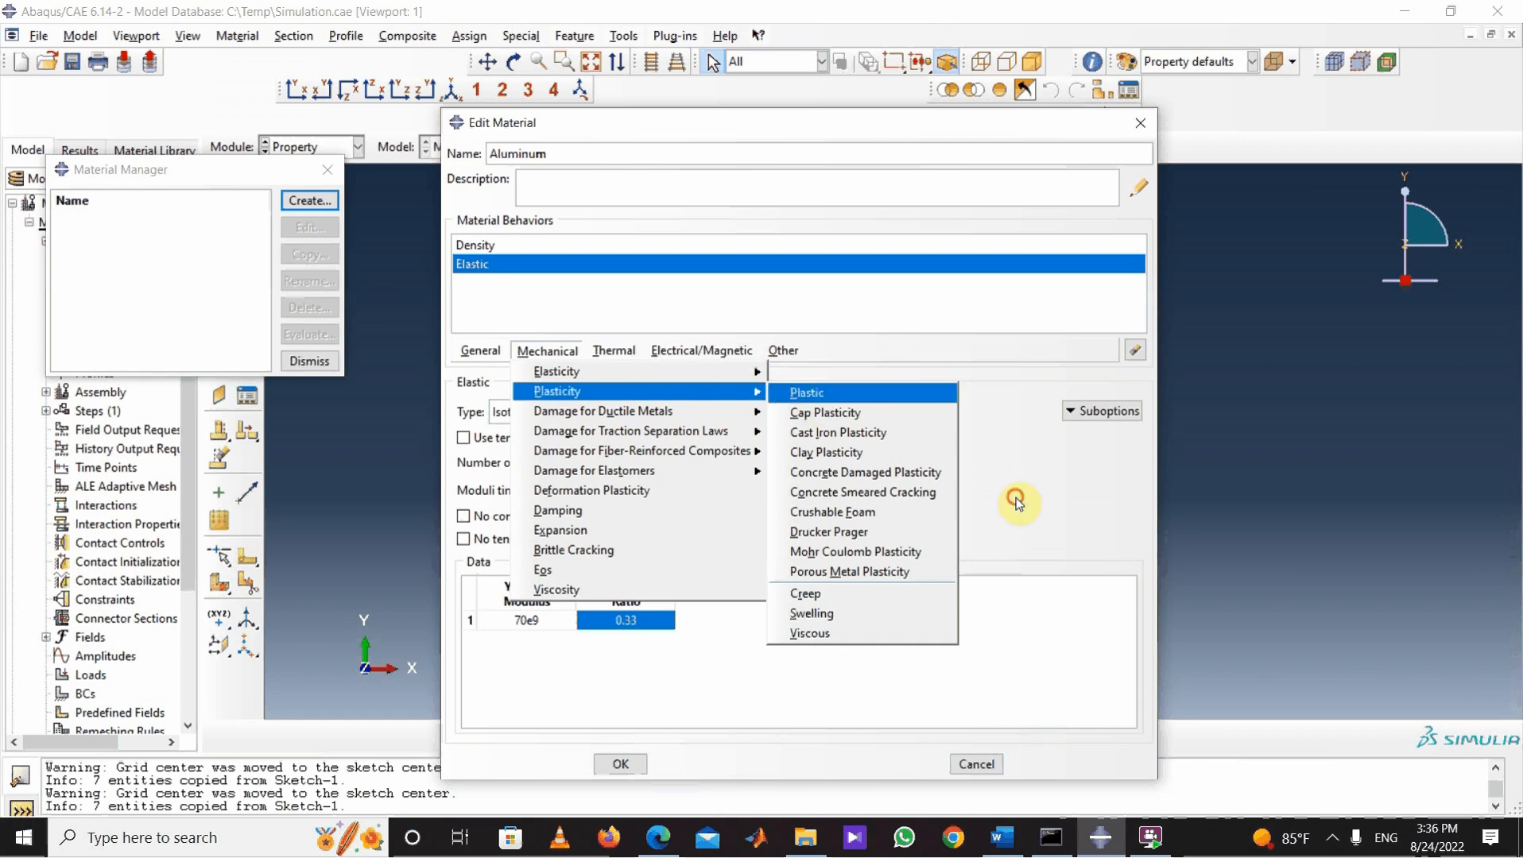
Step: Switch to the Data document in Word and copy all stress and strain values from the Material Properties table, without its header
mouse_move(1021, 851)
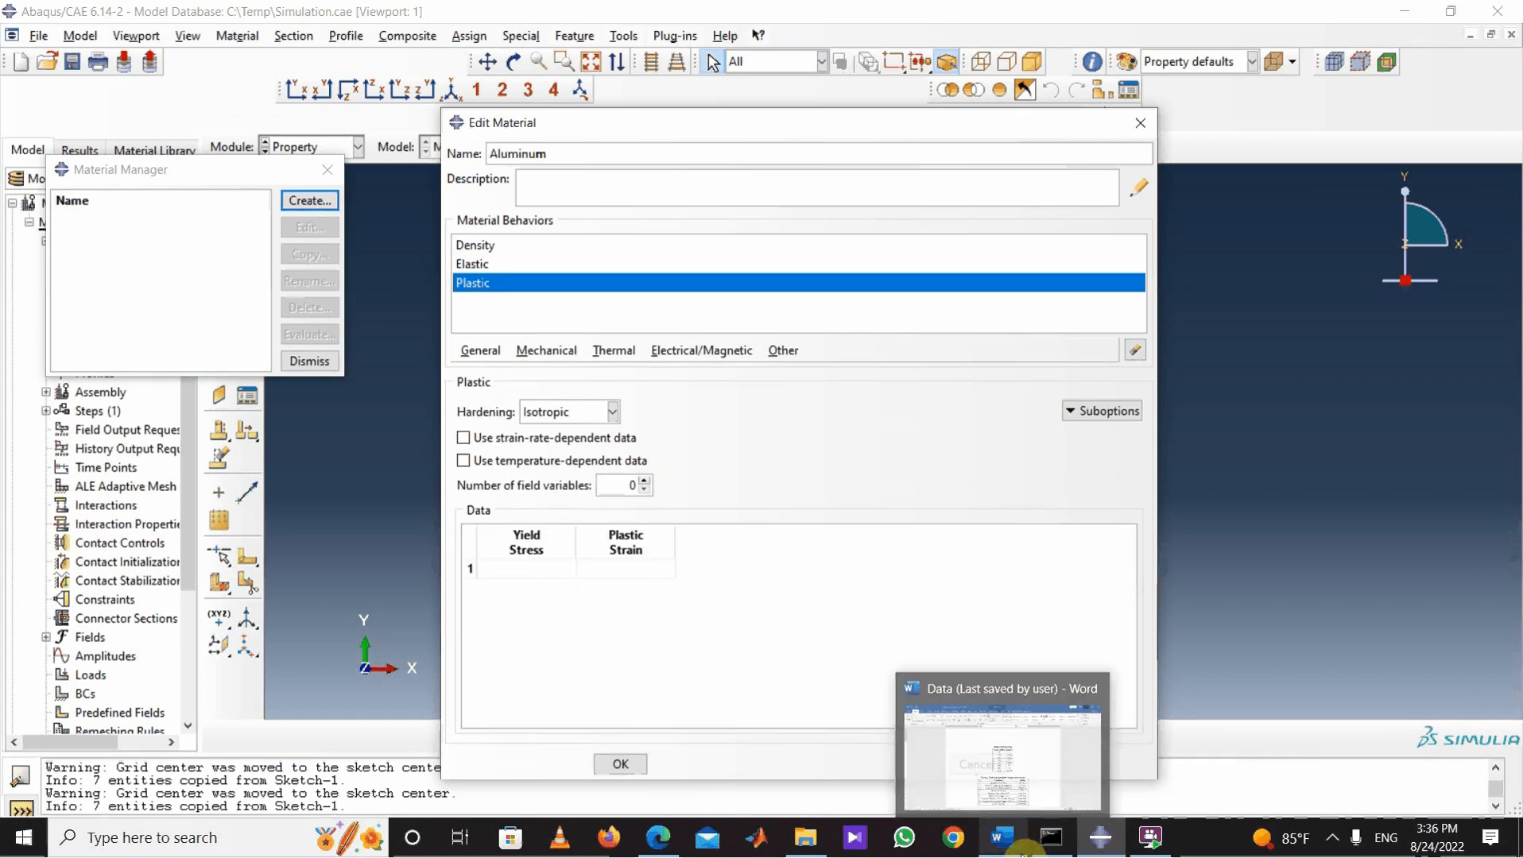
left_click(1007, 739)
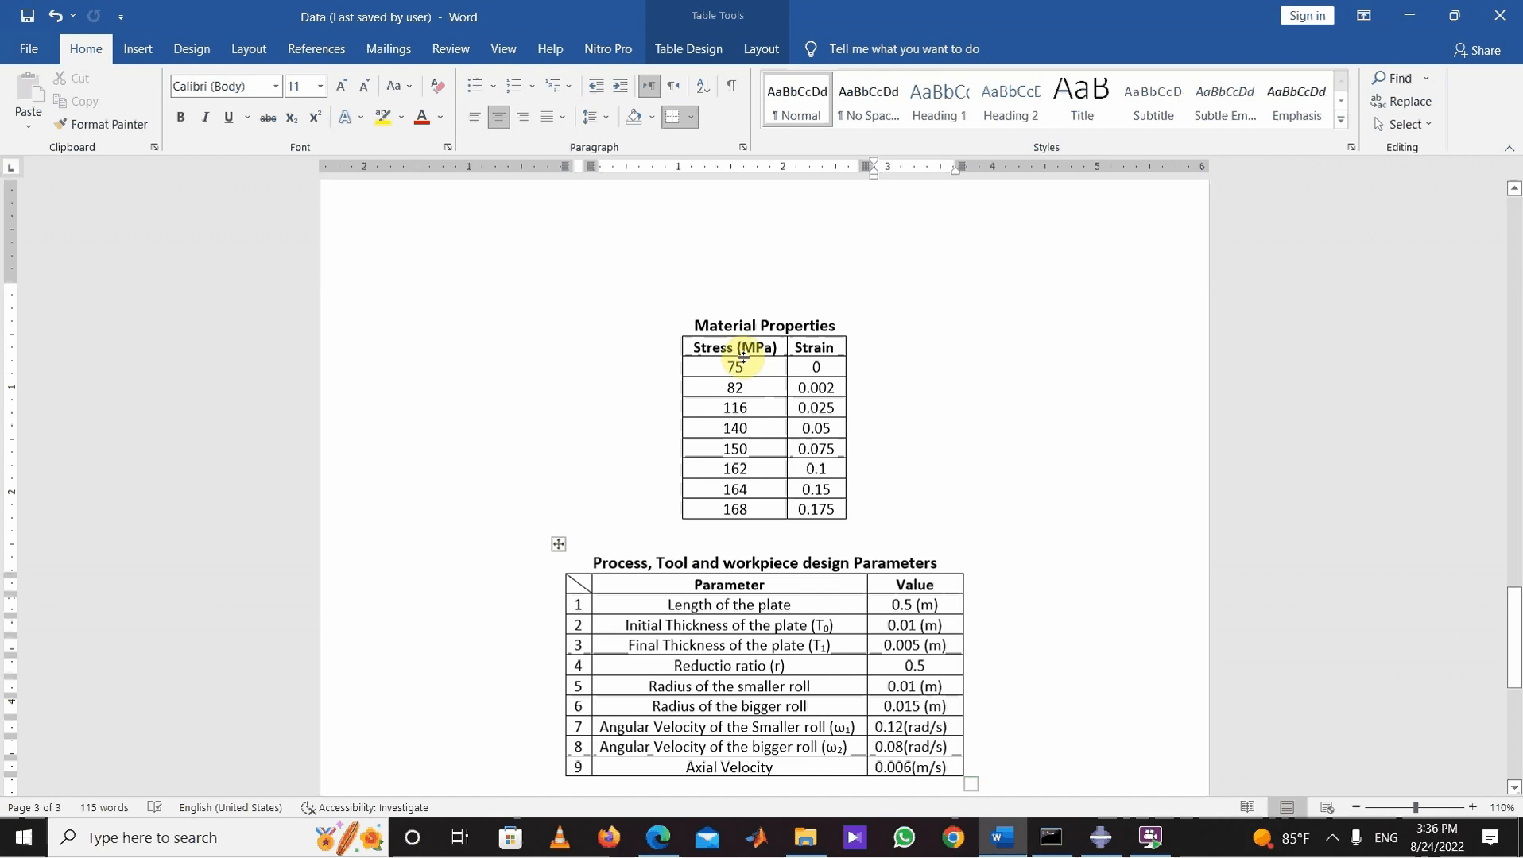
left_click_drag(738, 368, 820, 510)
key("ctrl+c")
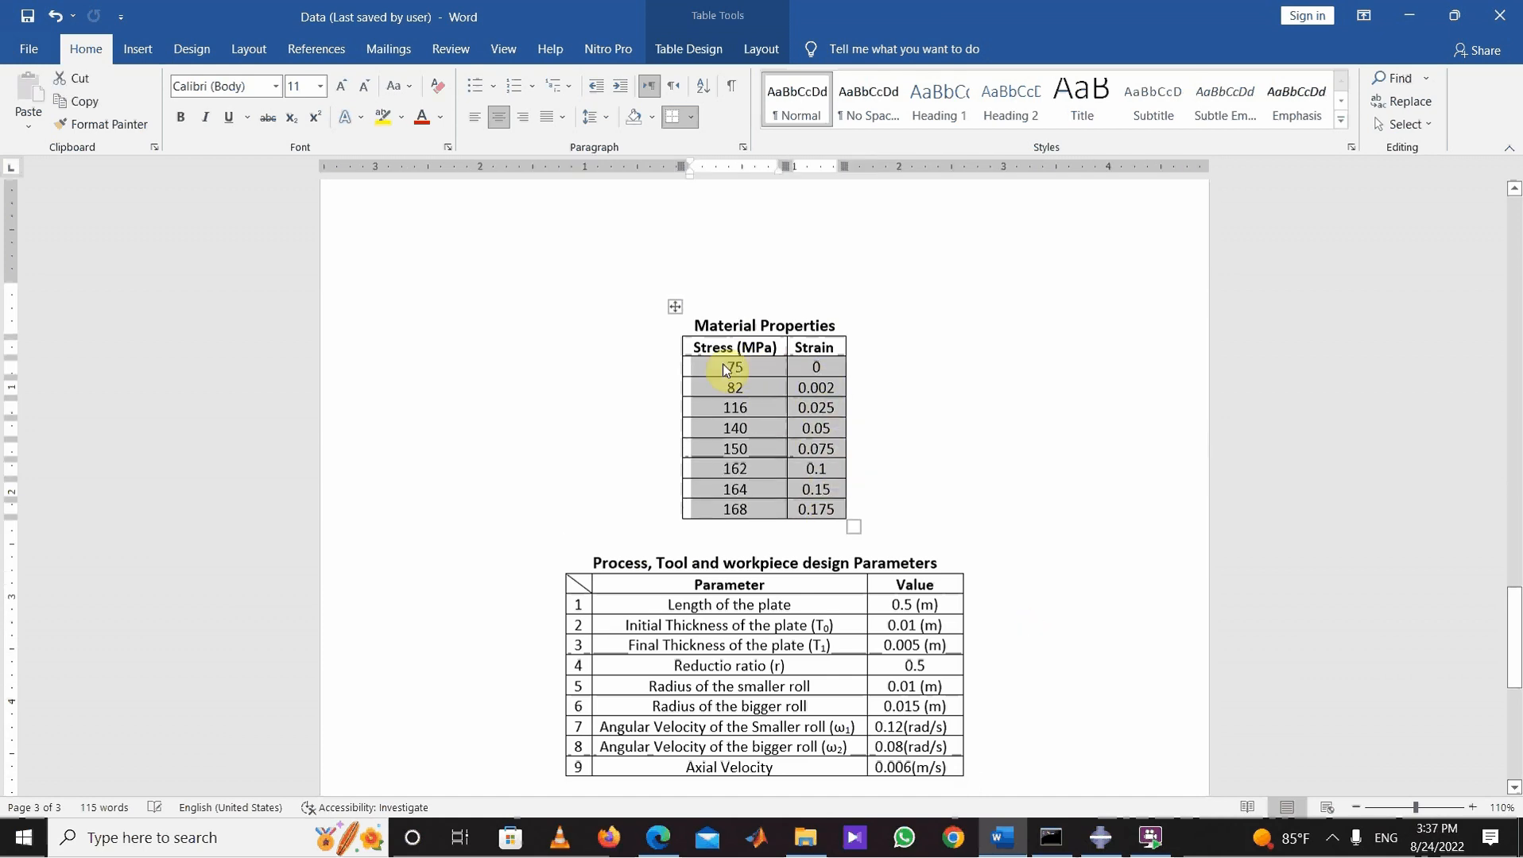
right_click(727, 366)
left_click(794, 438)
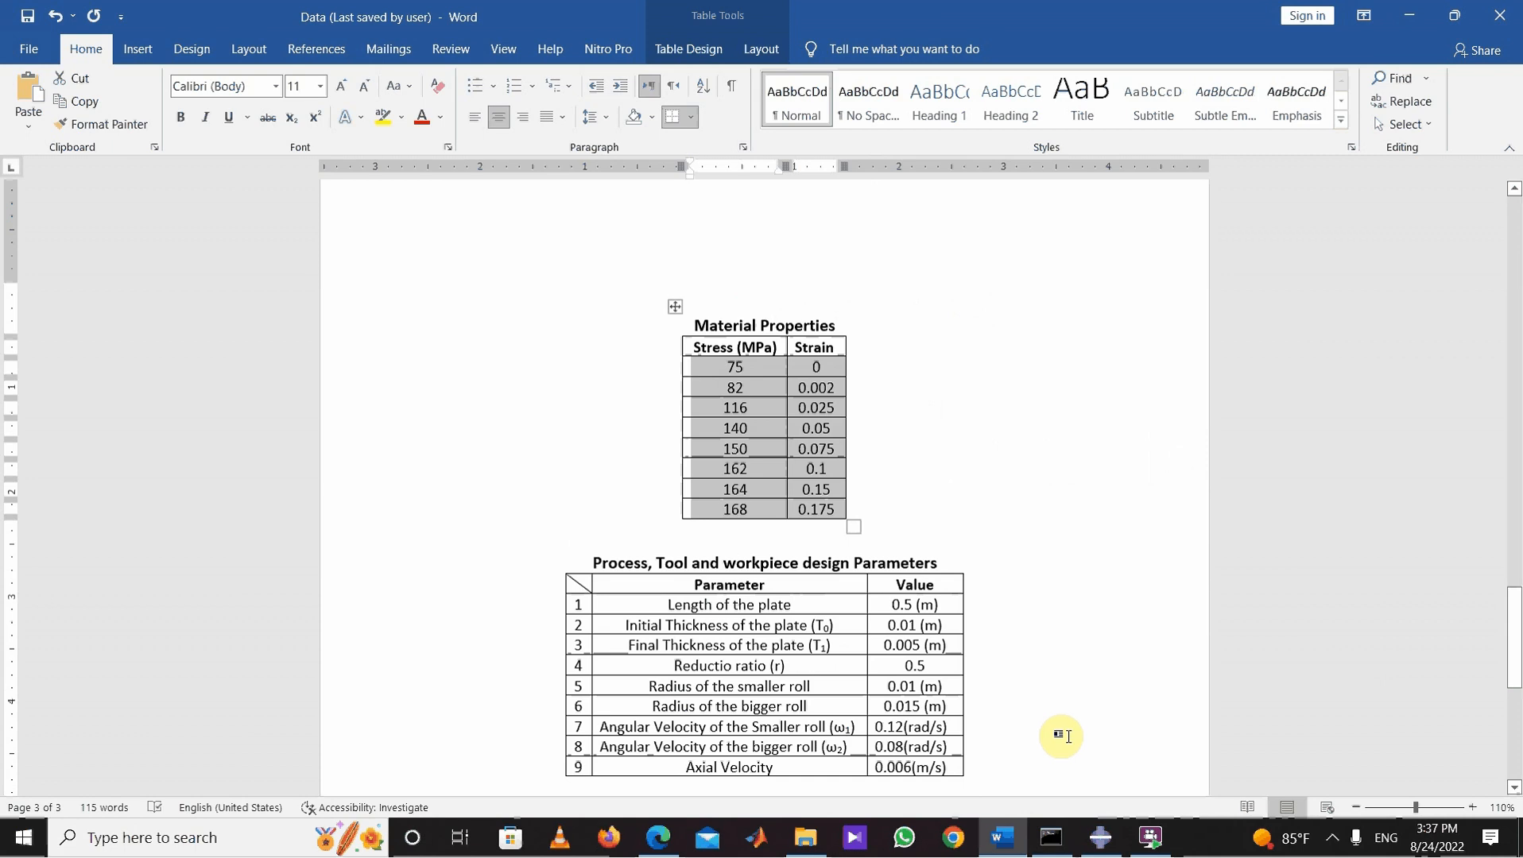
Step: Return to Abaqus/CAE and paste the copied stress-strain rows into the plastic data table, starting at the first yield stress
mouse_move(1107, 849)
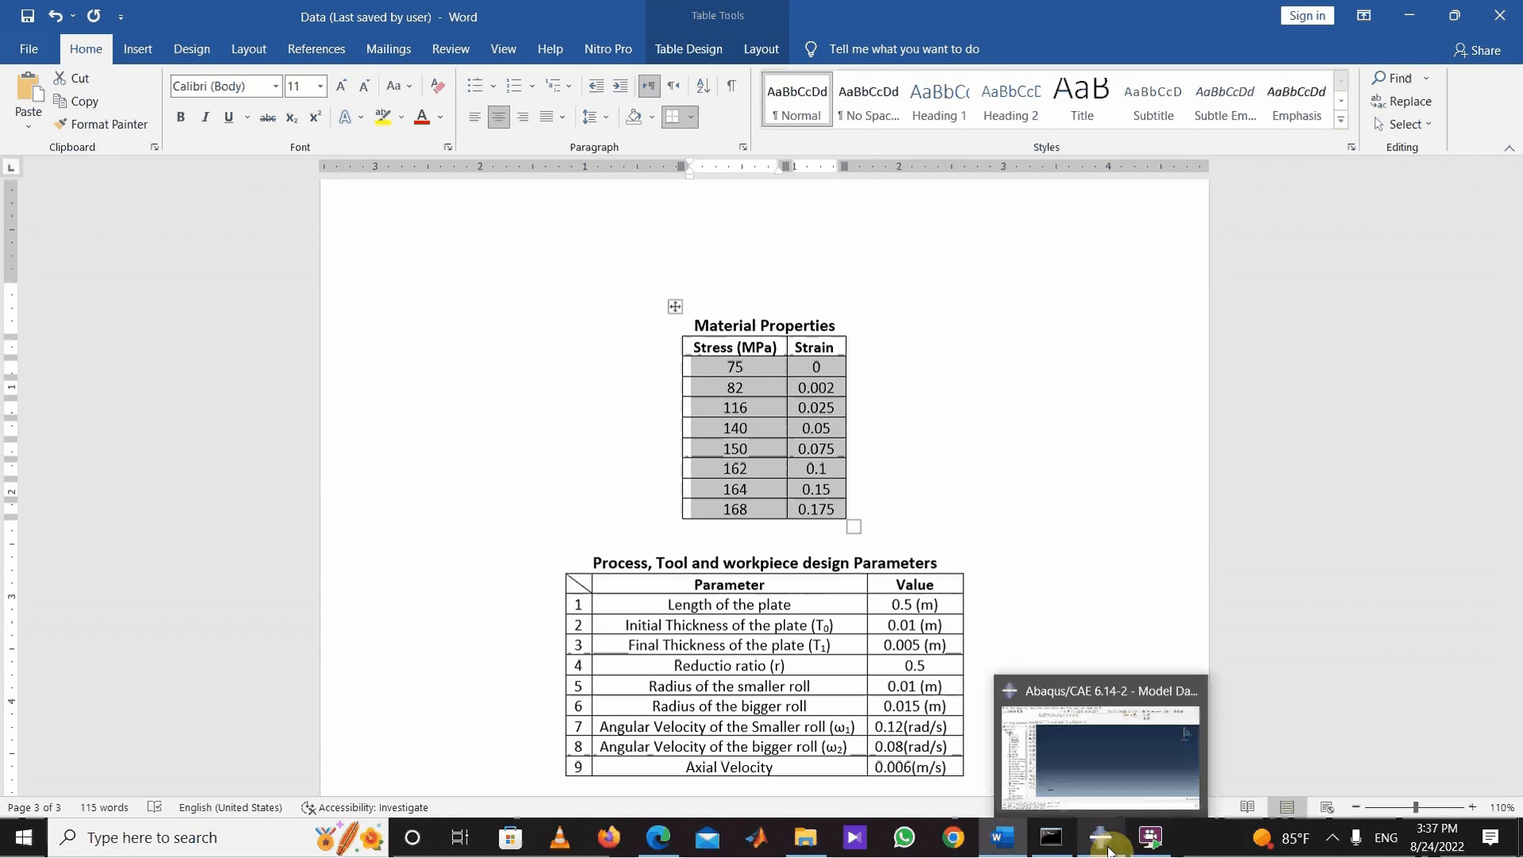
left_click(1091, 769)
left_click(521, 570)
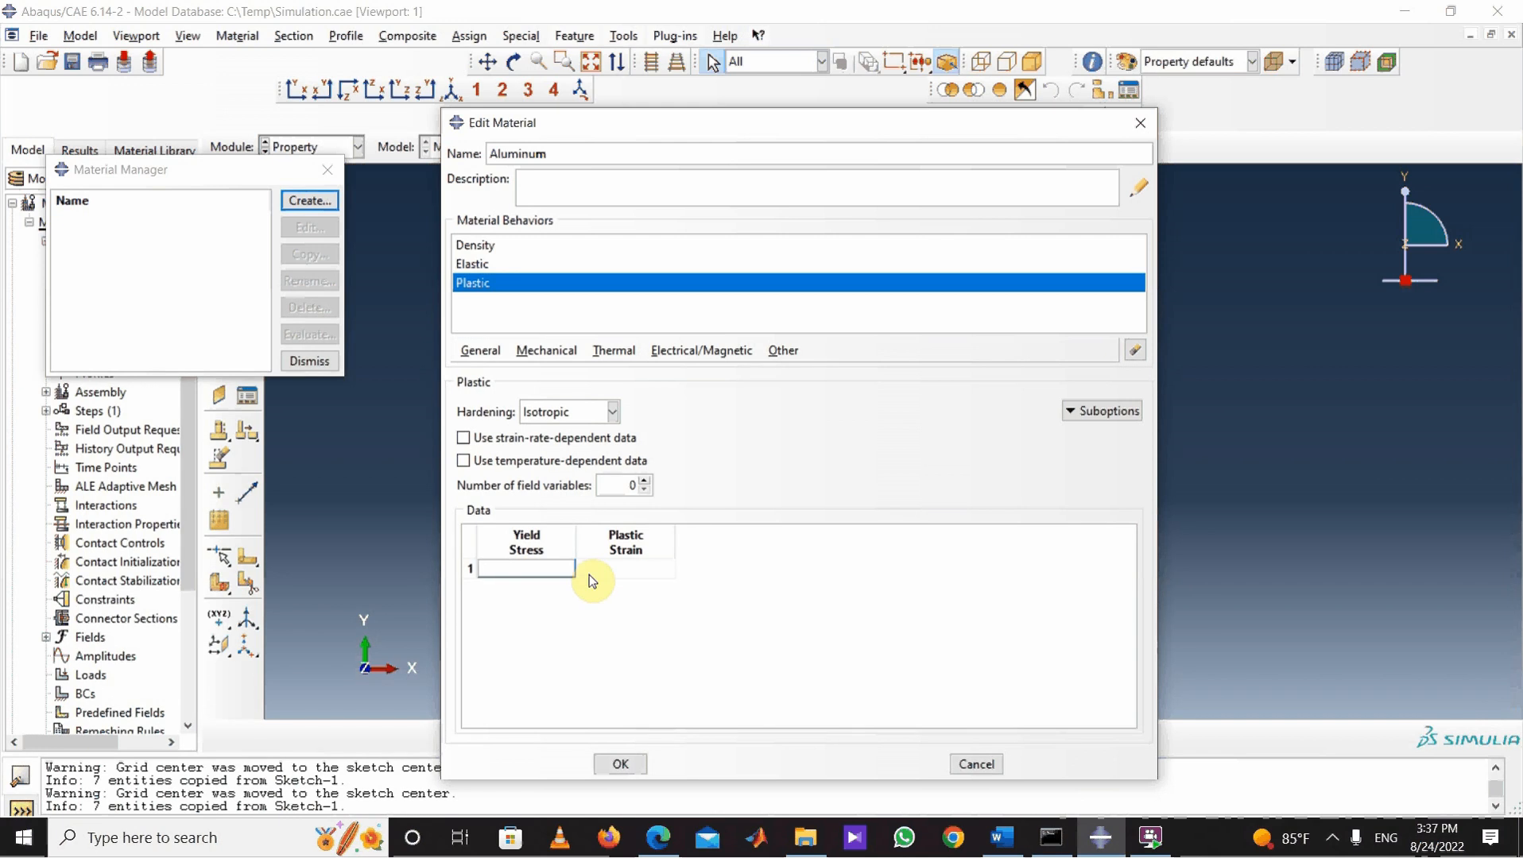
key("ctrl+v")
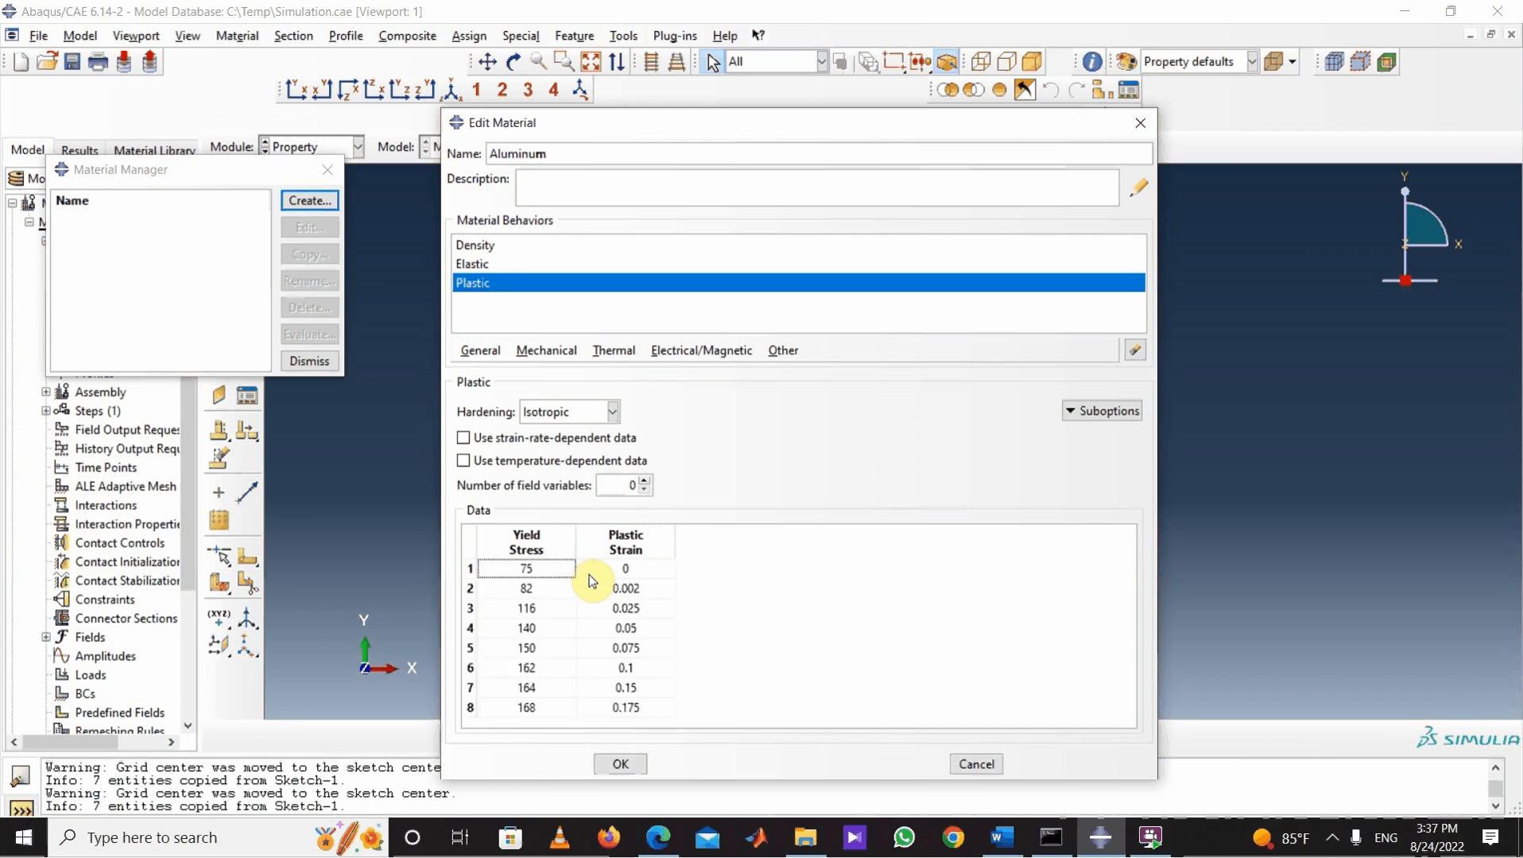
Step: Convert the first two yield stresses in the plastic data to pascals: 75e6 and 82e6
left_click(680, 713)
left_click(681, 712)
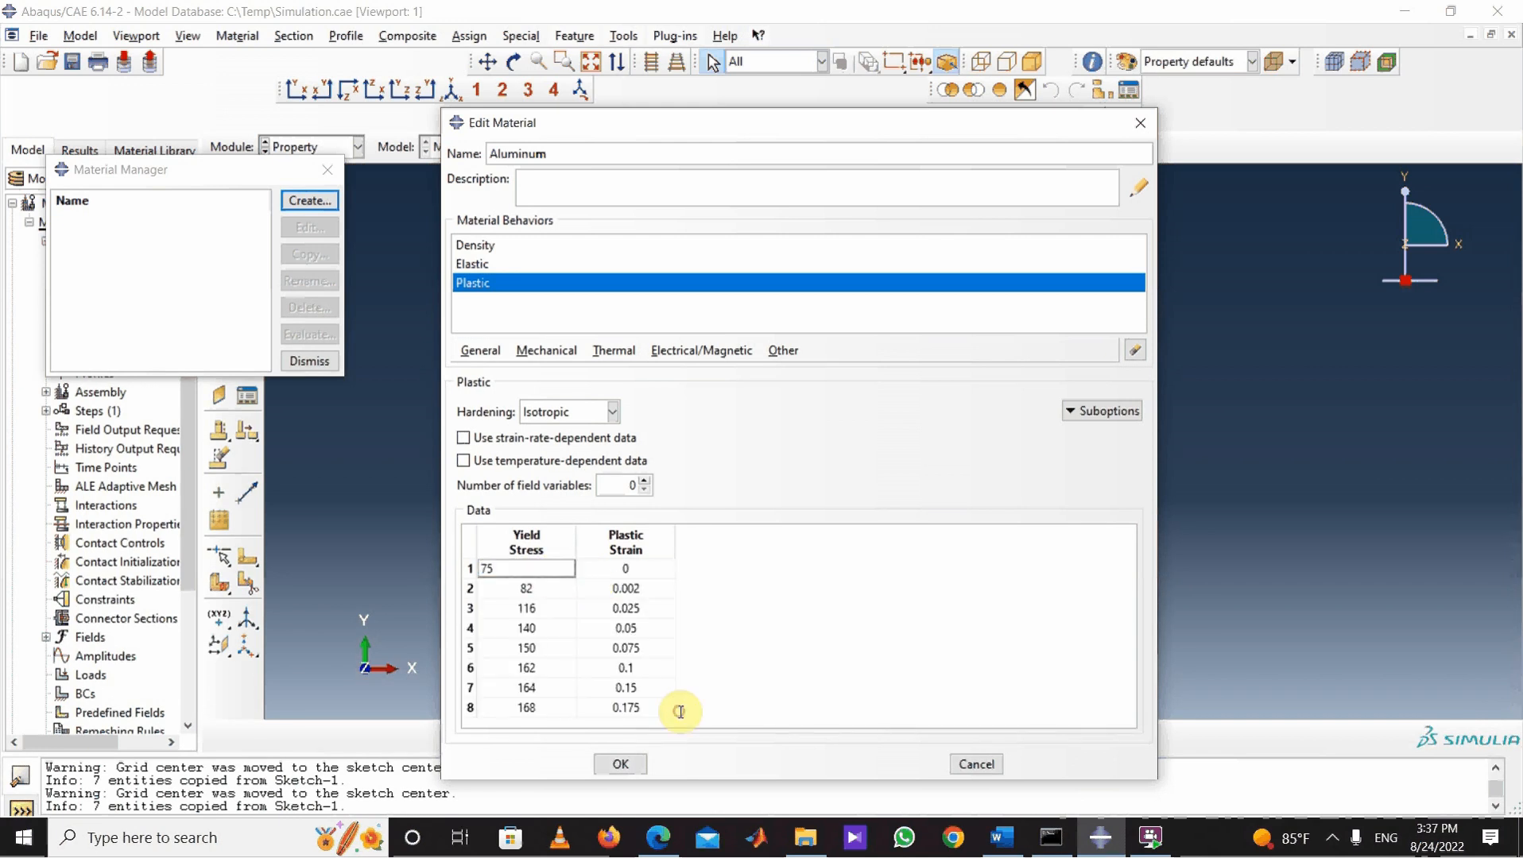
type("e6")
key("Return")
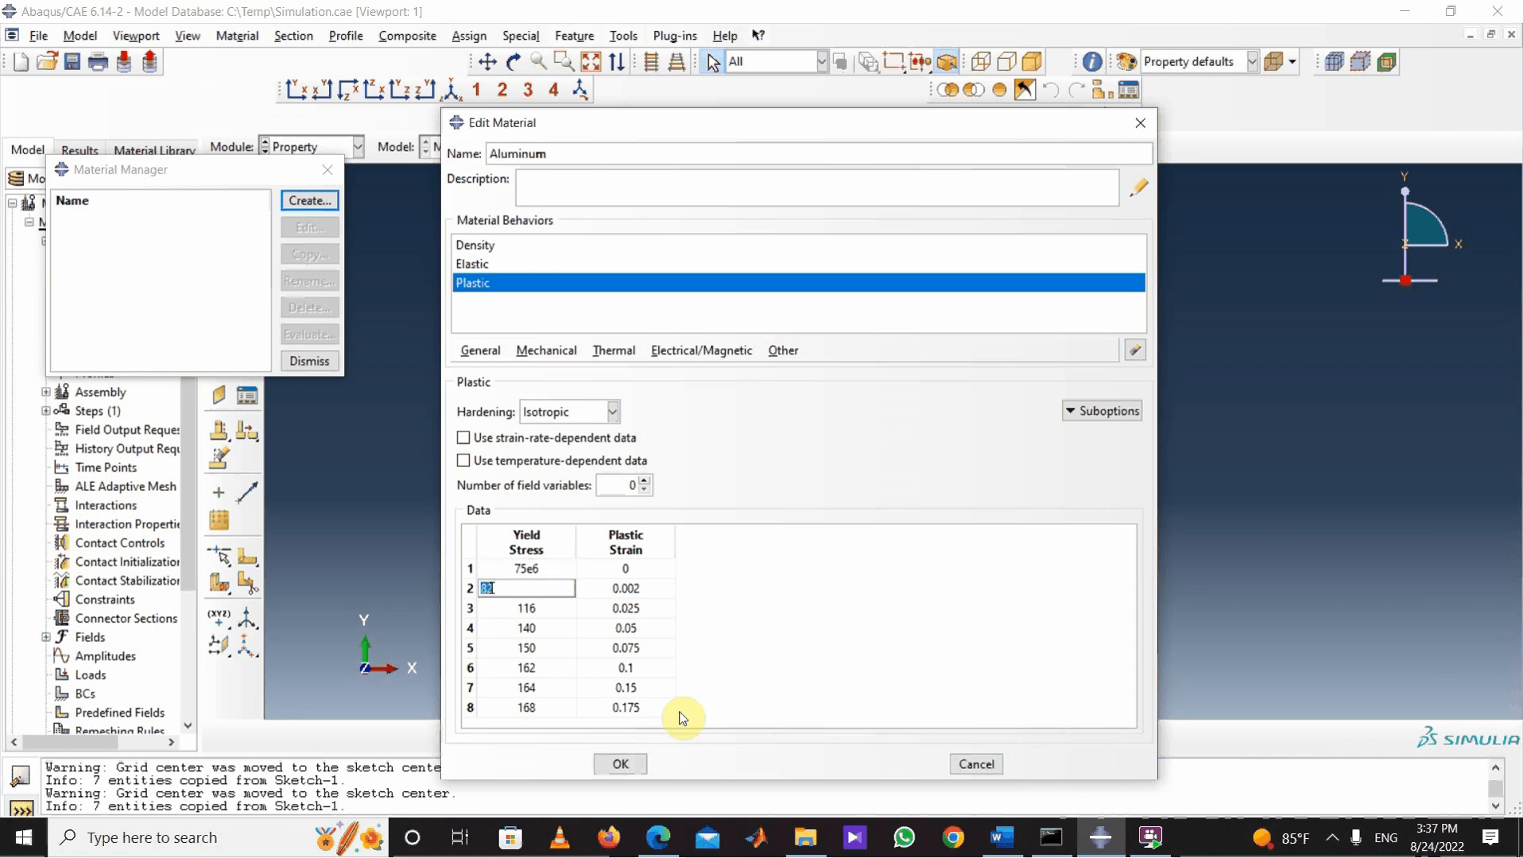
left_click(674, 712)
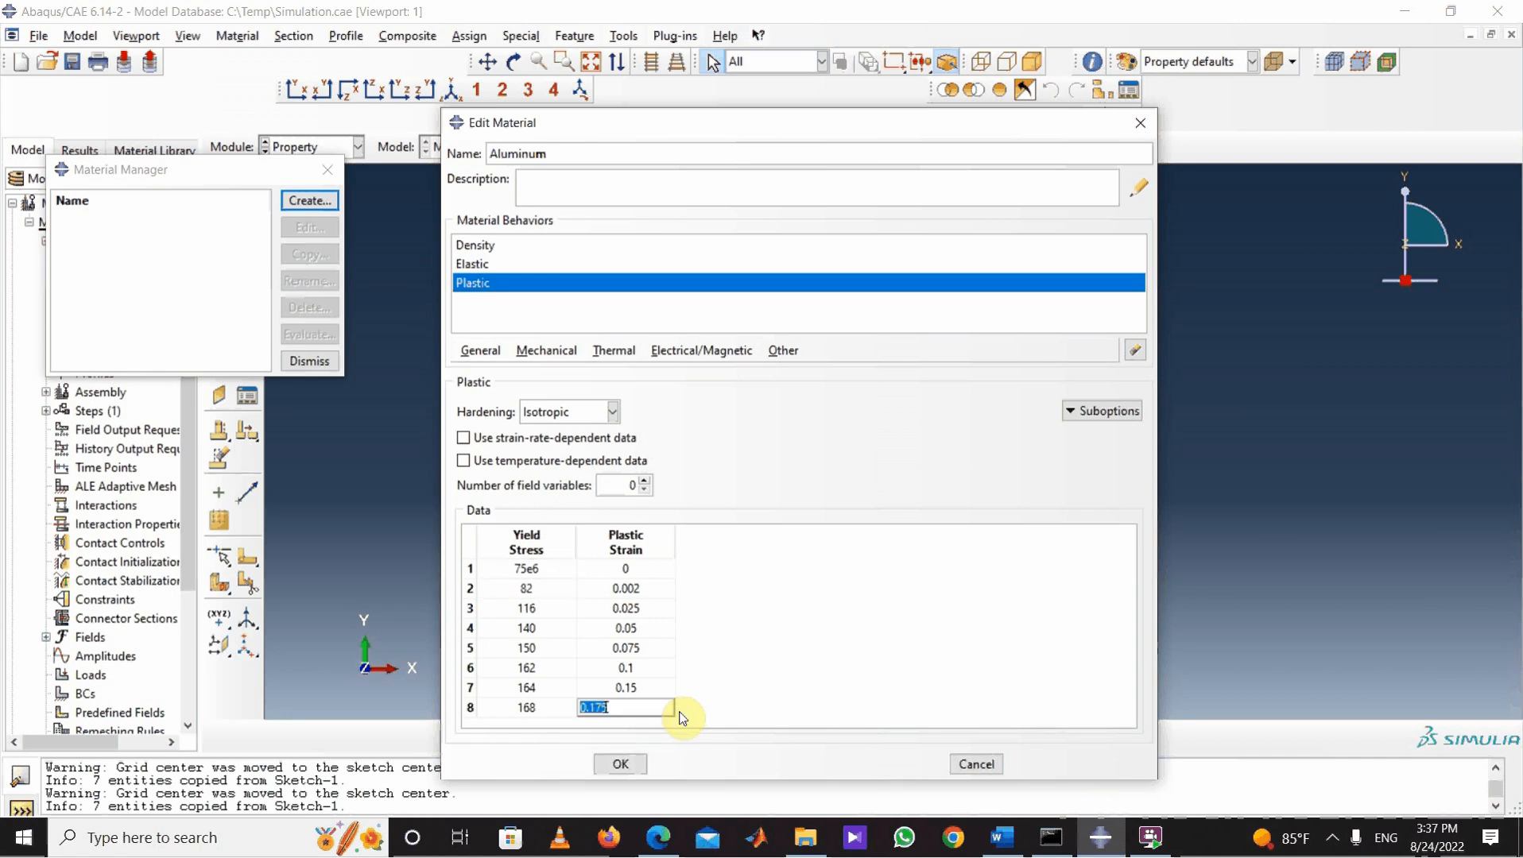
type("e")
key("BackSpace")
left_click(538, 592)
left_click(527, 590)
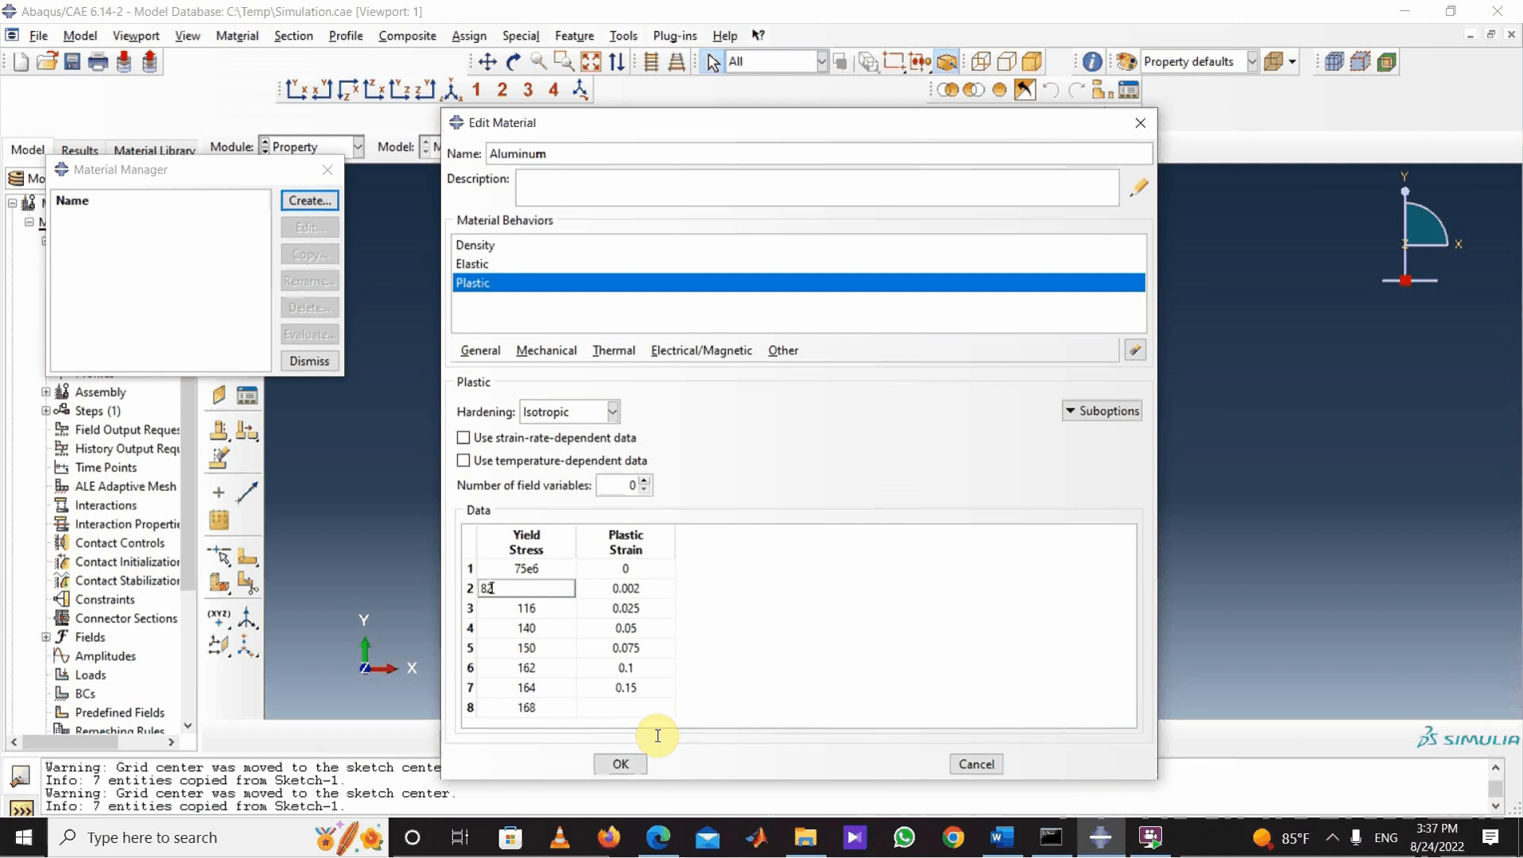
type("e6")
key("Down")
key("End")
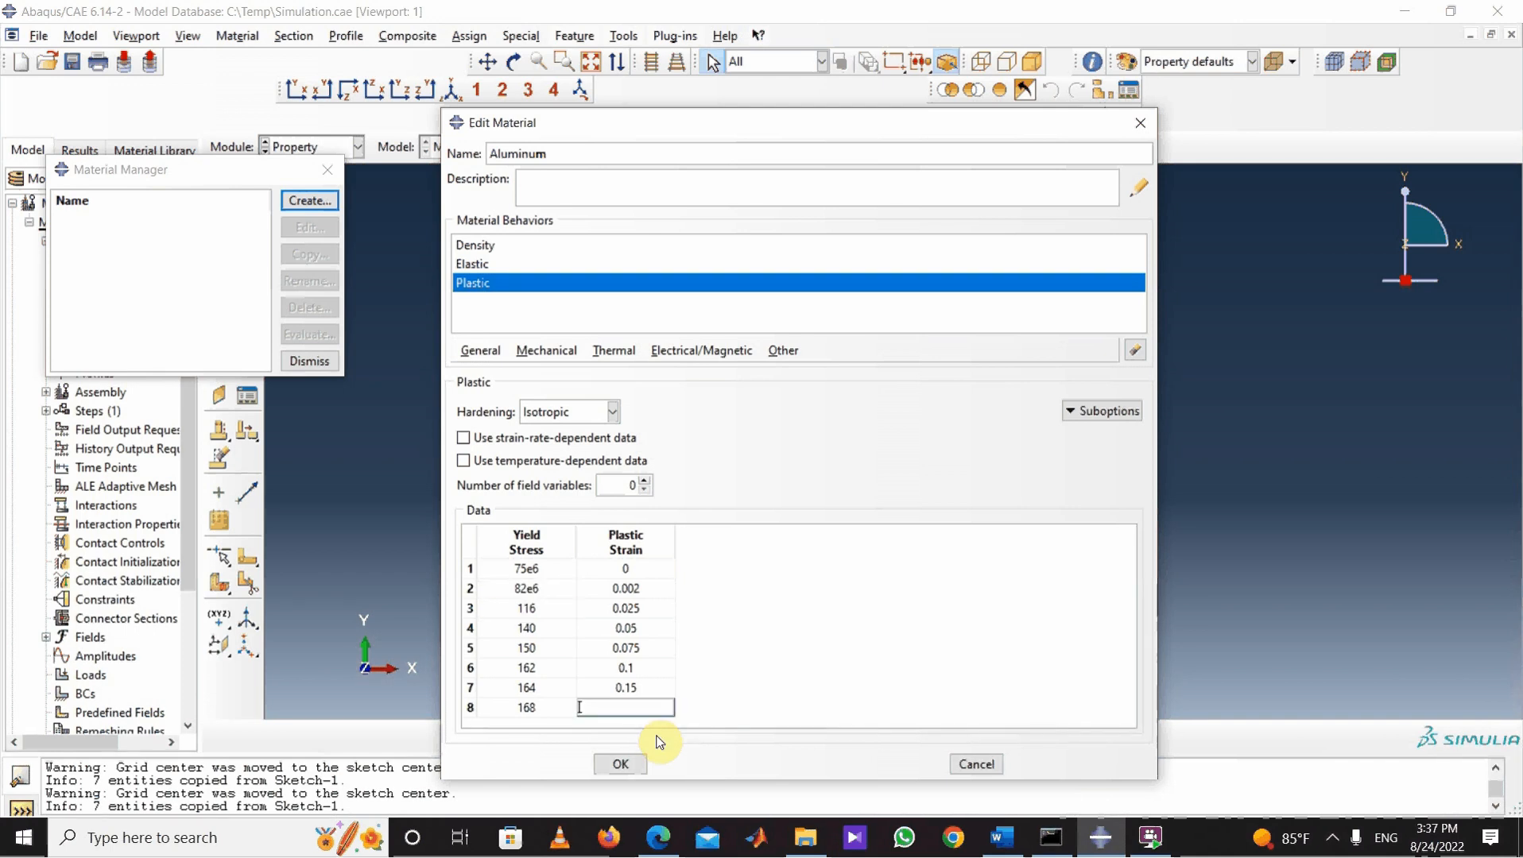
Step: Set the yield stress in the third plastic data row to 116e6
left_click(534, 609)
left_click(522, 608)
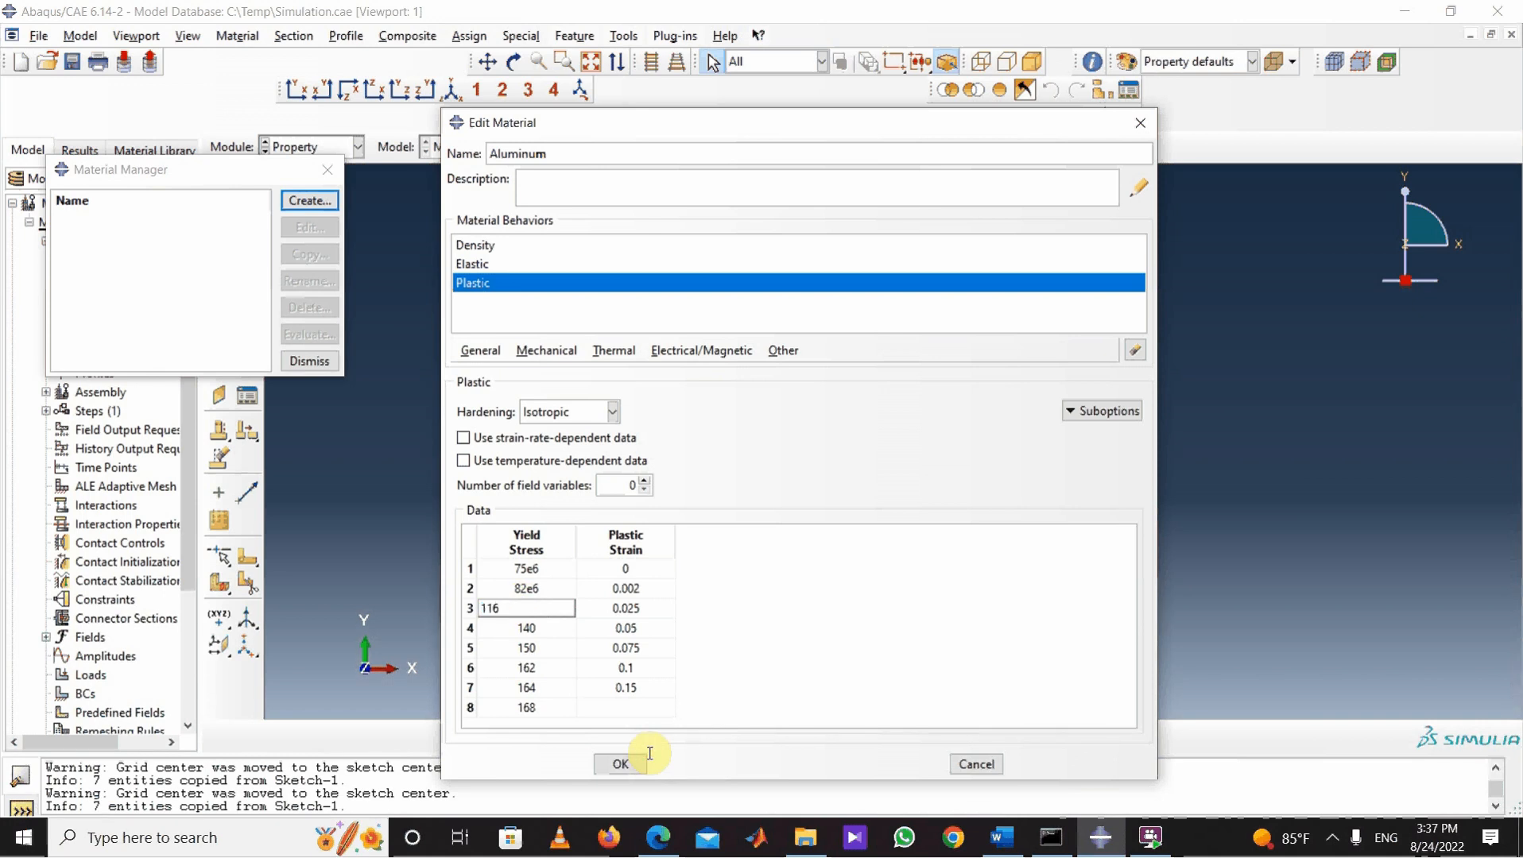
type("e6")
key("Down")
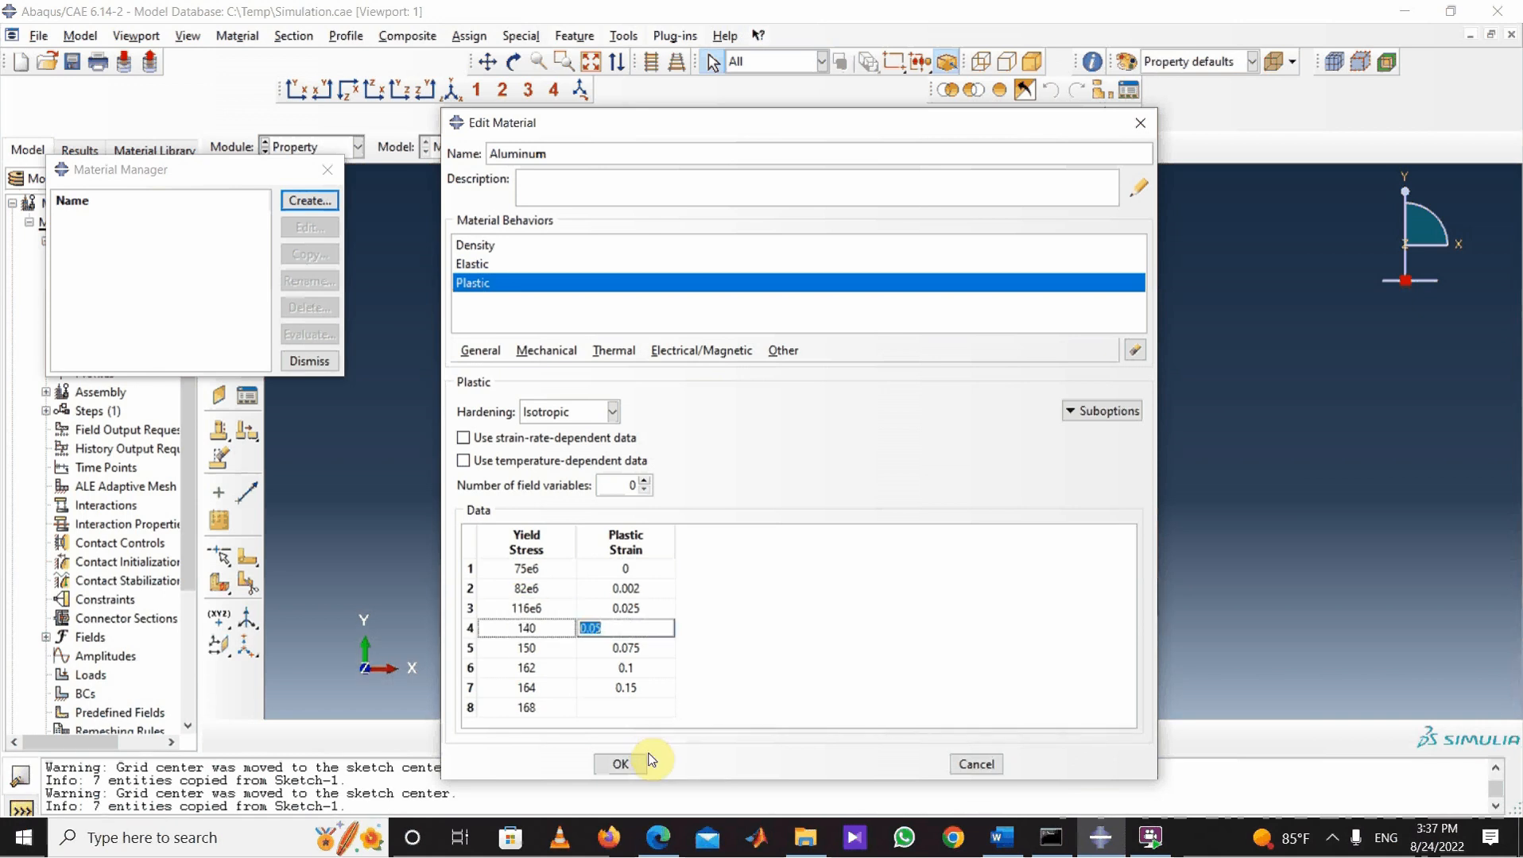
key("End")
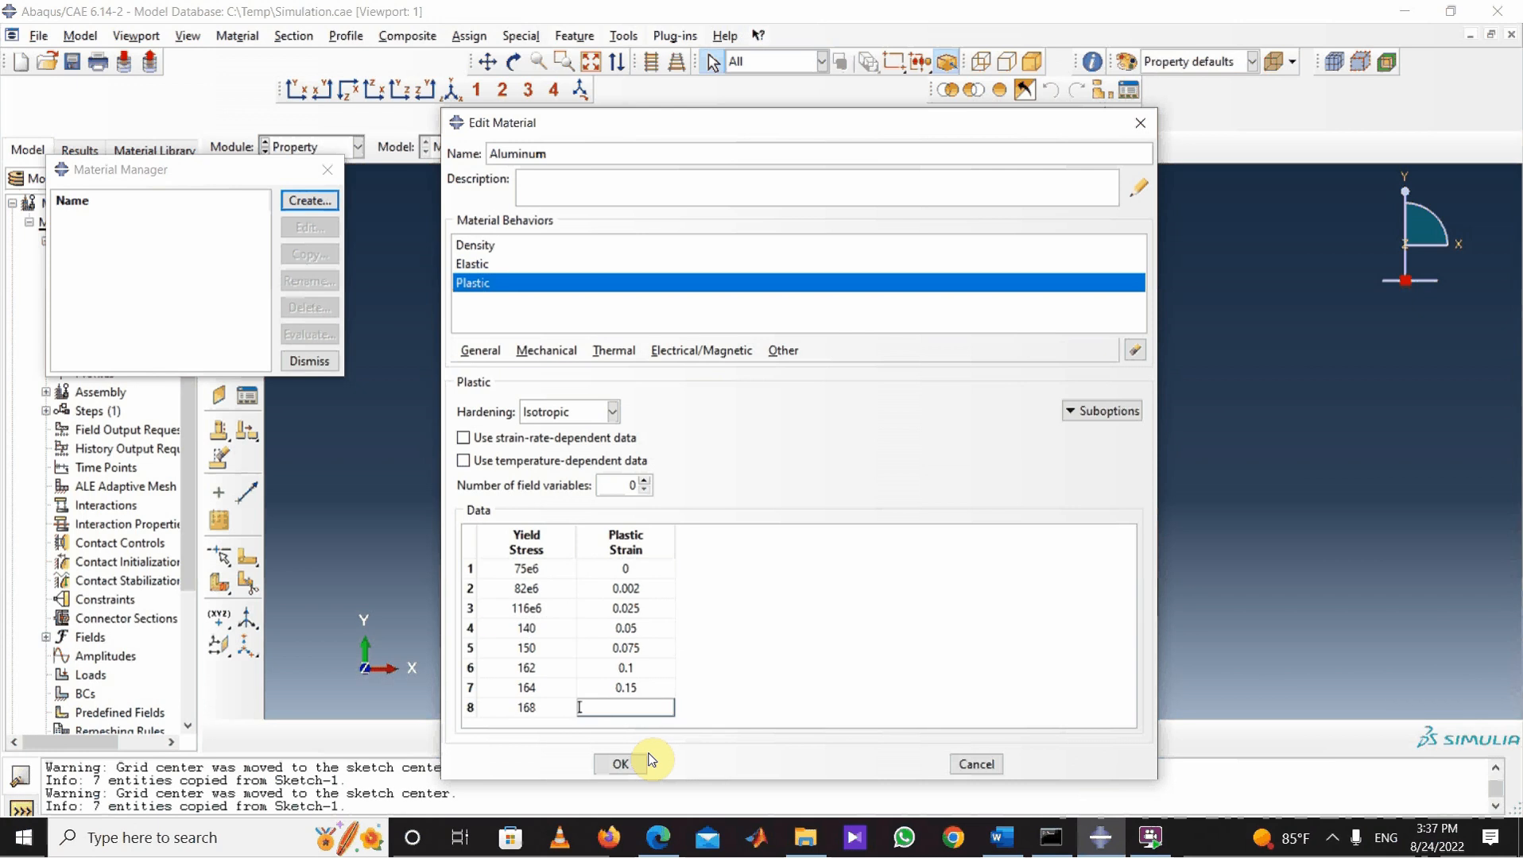
Step: Set the yield stresses in rows 4 to 8 of the plastic data to 140e6, 150e6, 162e6, 164e6 and 168e6
key("Up")
key("Up")
key("Up")
key("Left")
key("Up")
key("Right")
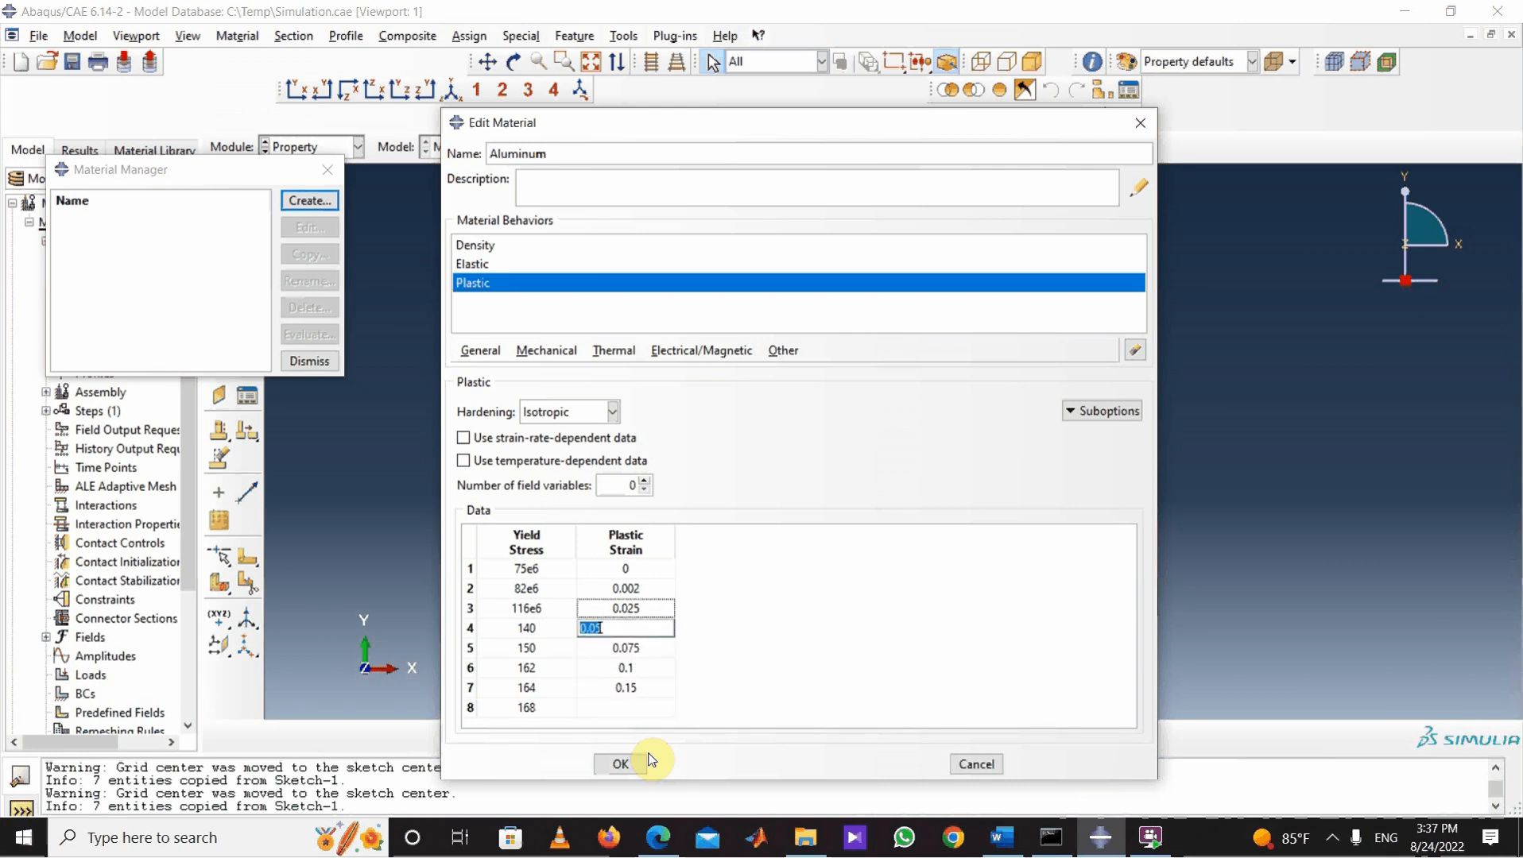
key("Up")
key("Down")
key("Left")
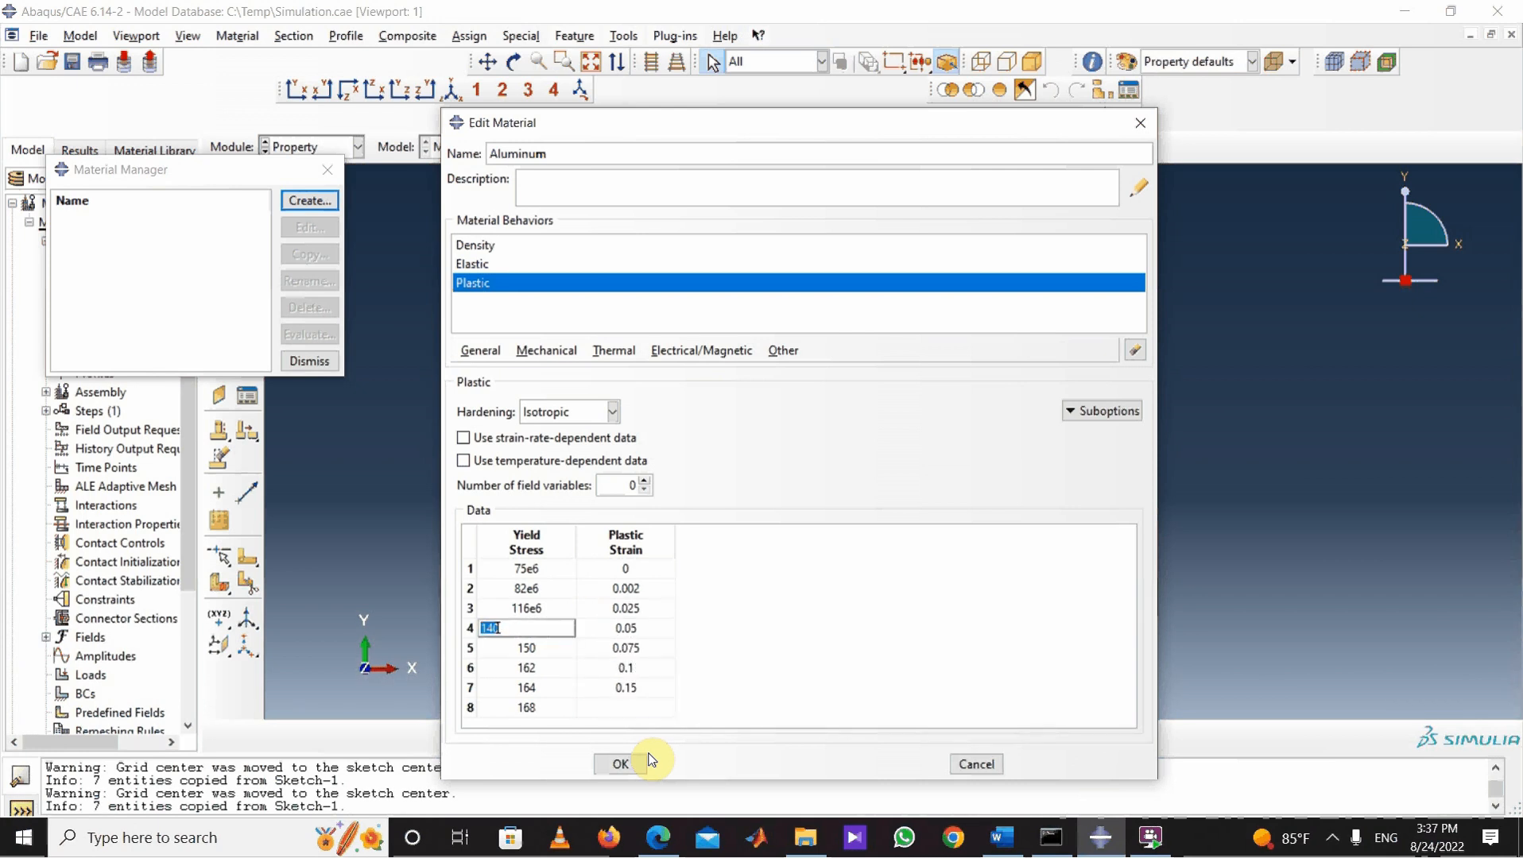
type("140e6")
key("Down")
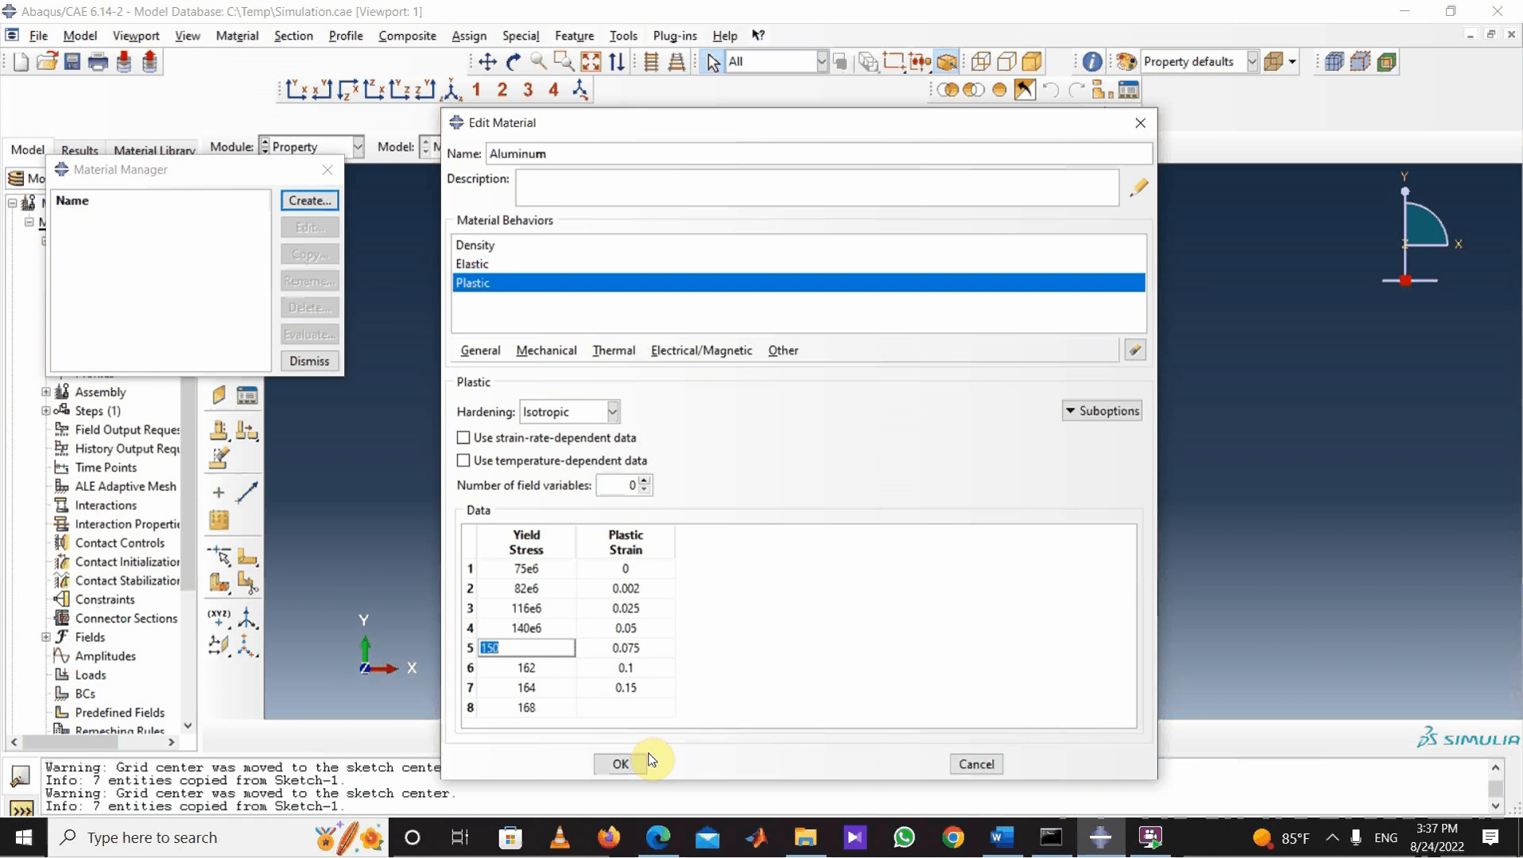
type("150e6")
key("Down")
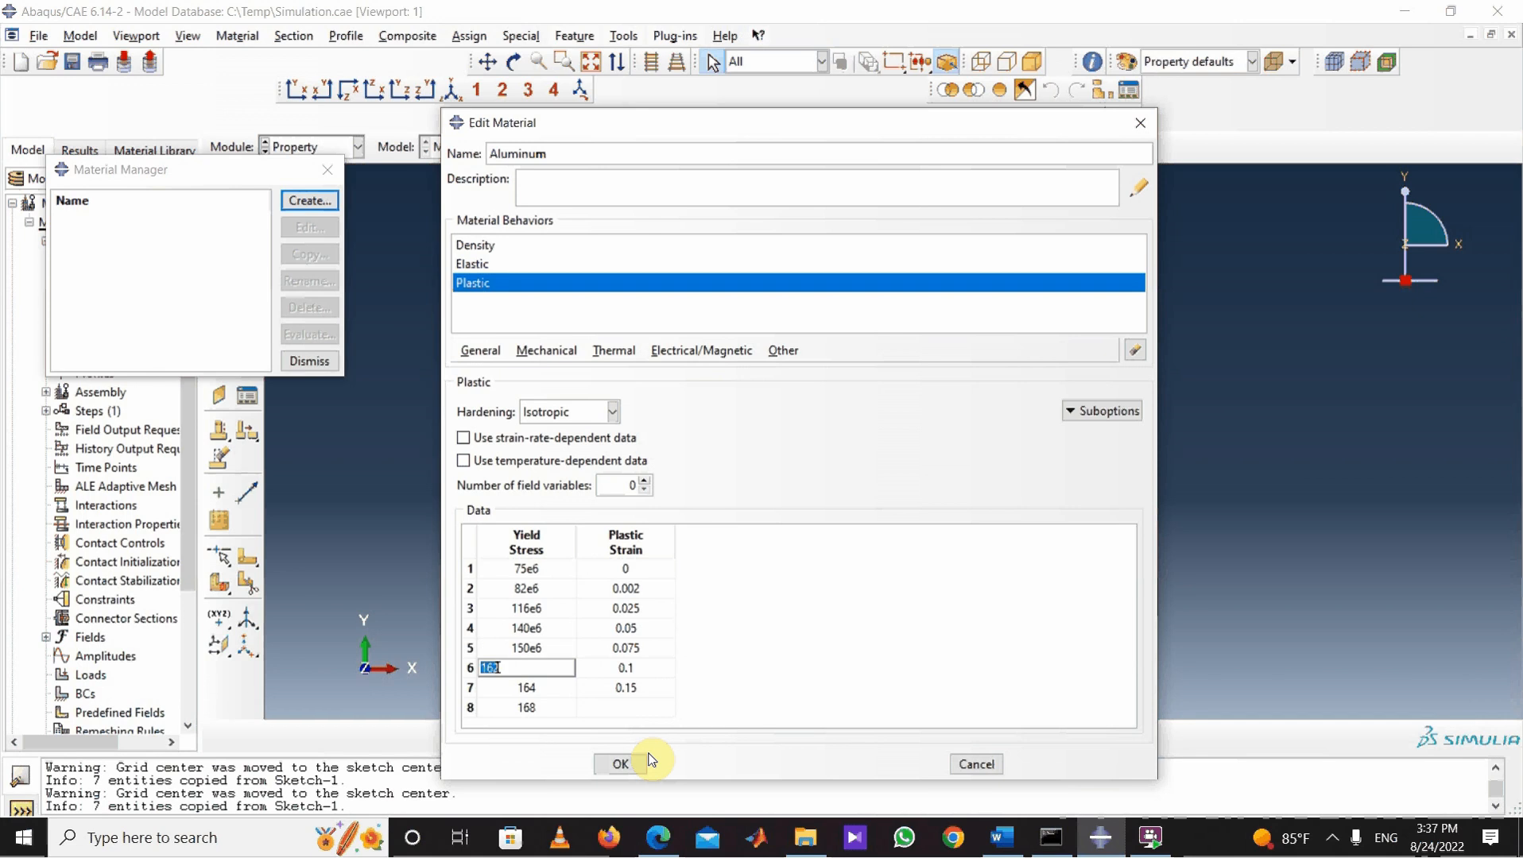
type("162e6")
key("Down")
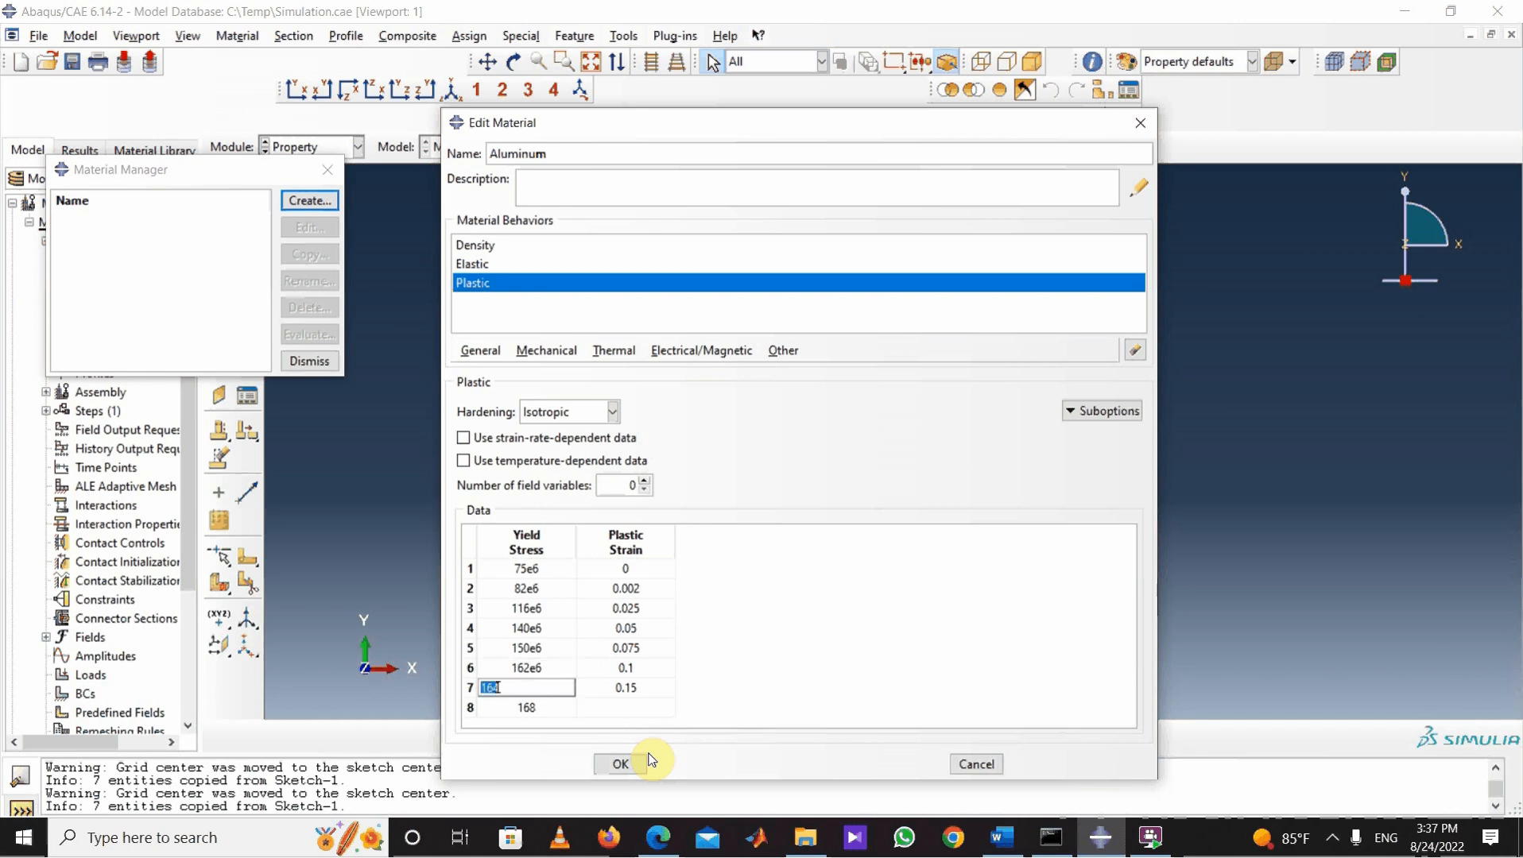
type("164e6")
key("Down")
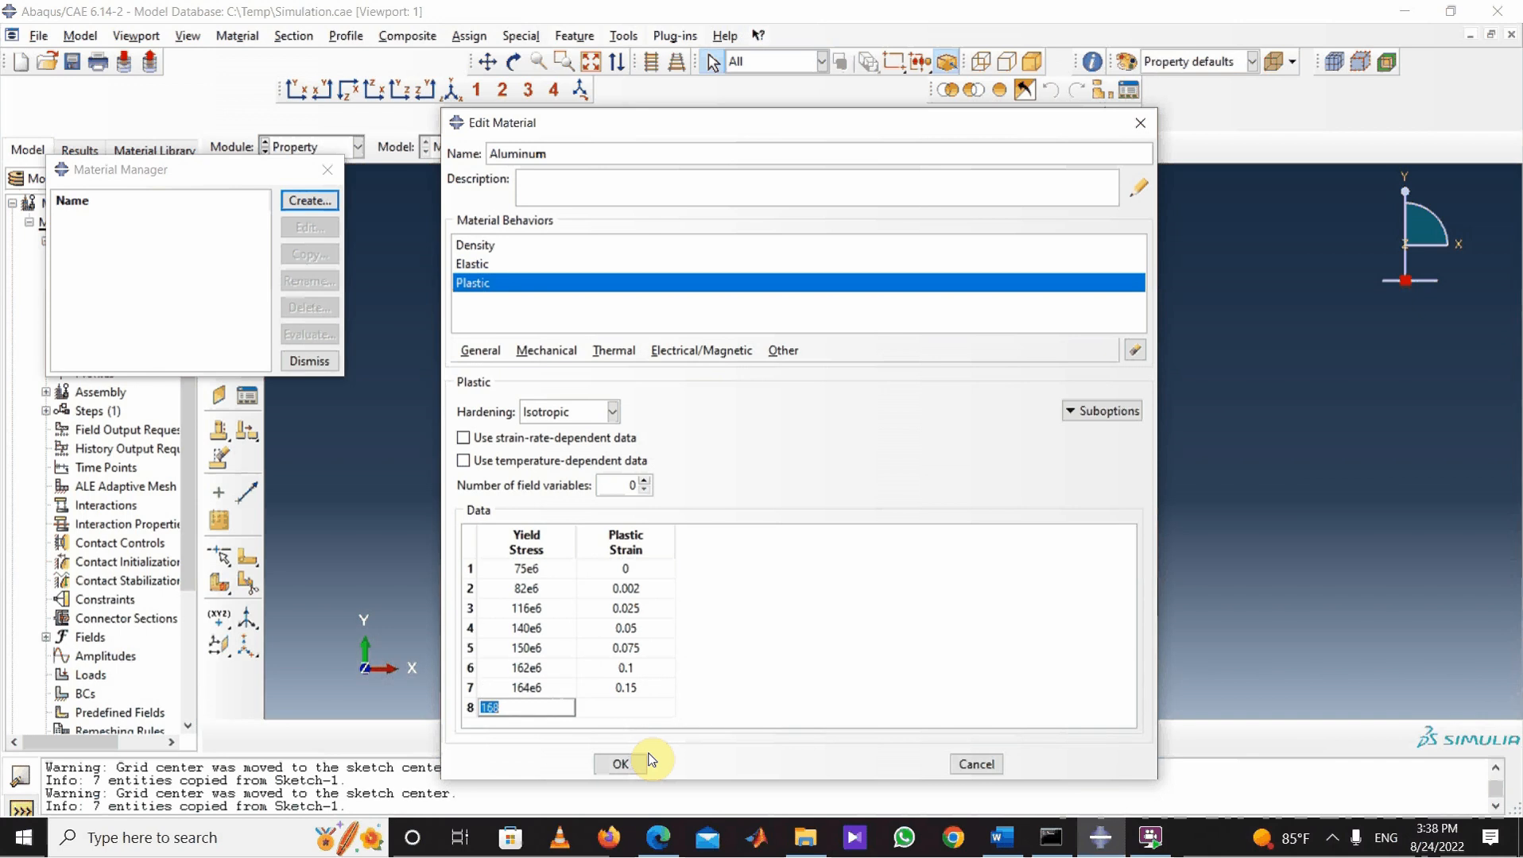
type("168e6")
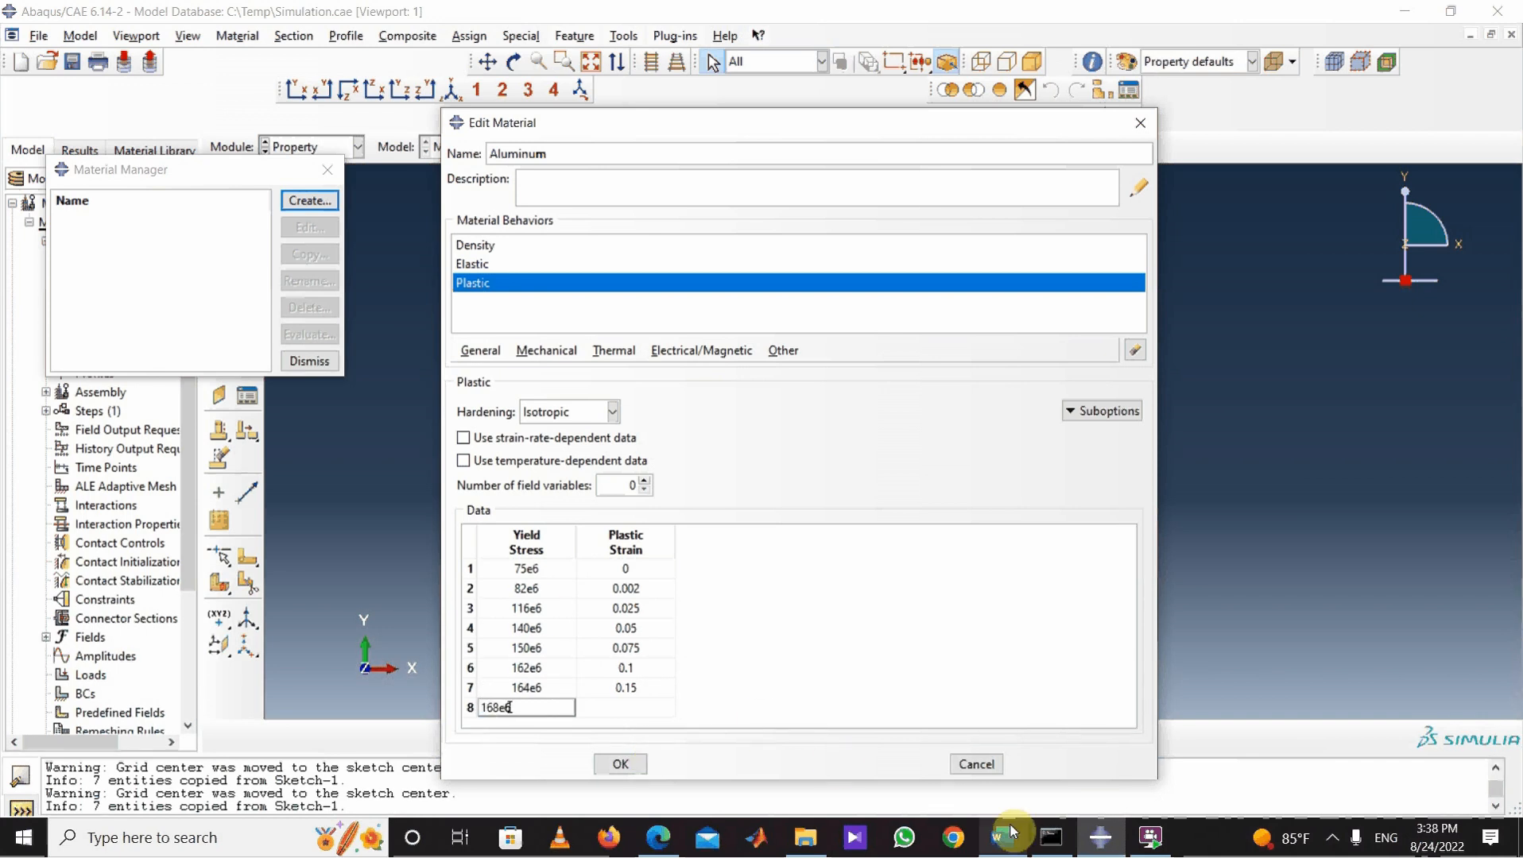
Step: Enter the row 8 plastic strain of 0.175 from the Word data table, then save the Aluminum material and close the Material Manager
mouse_move(1003, 838)
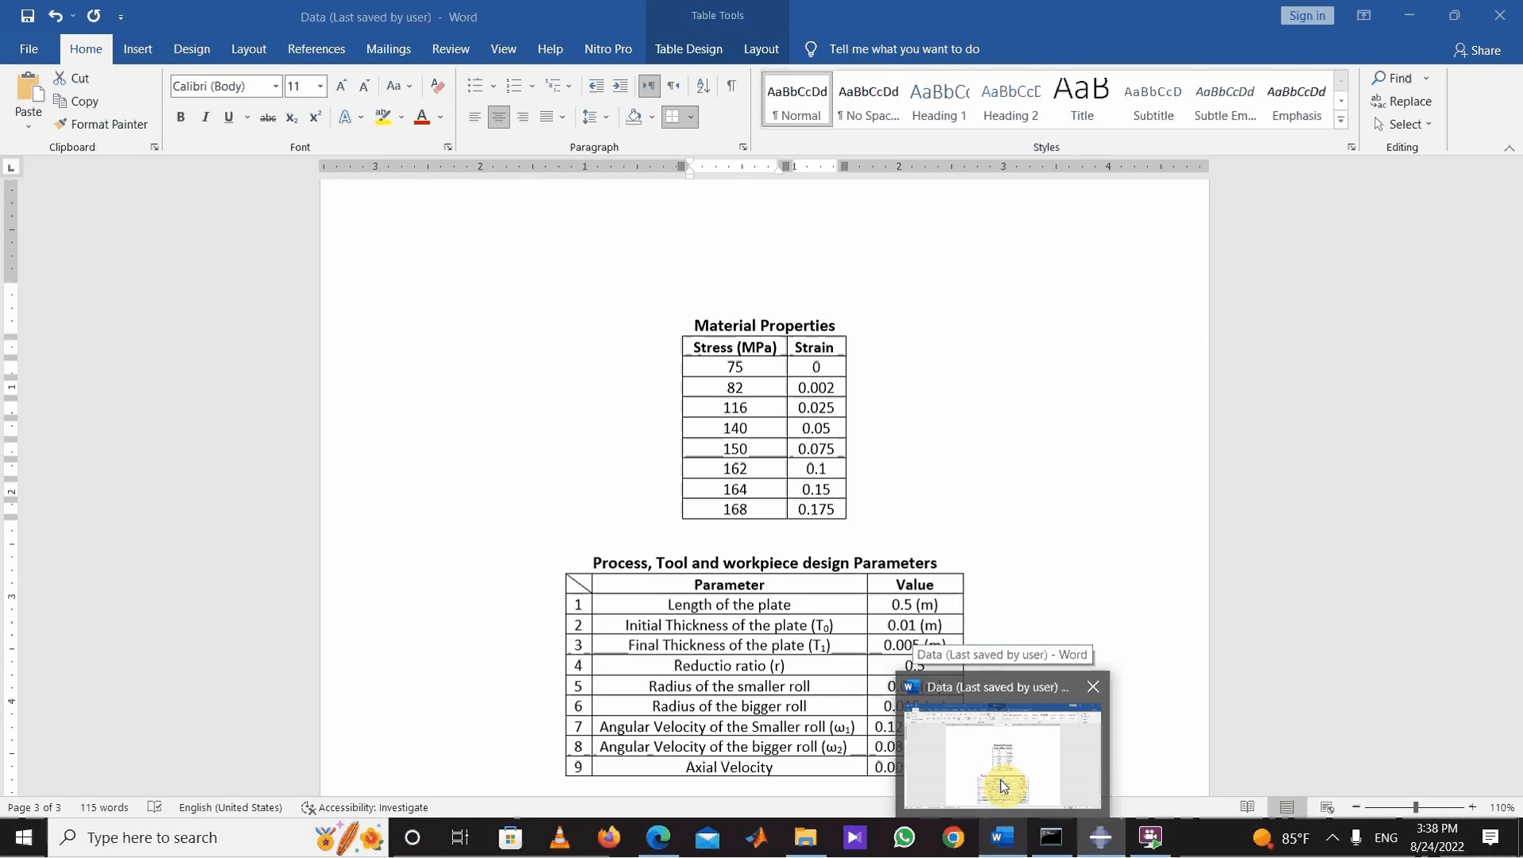
key("Tab")
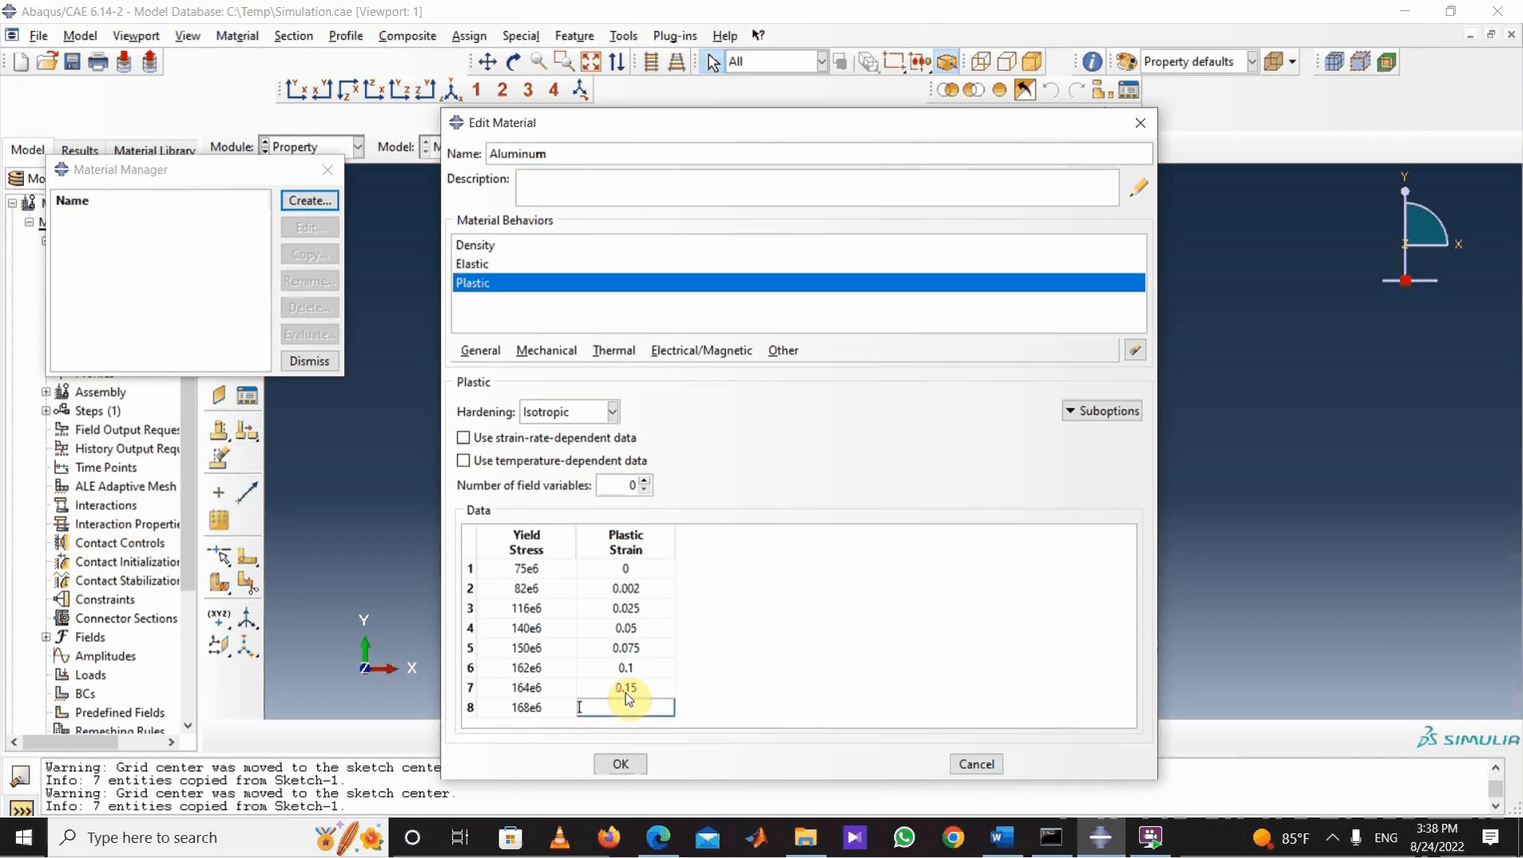
type("0.175")
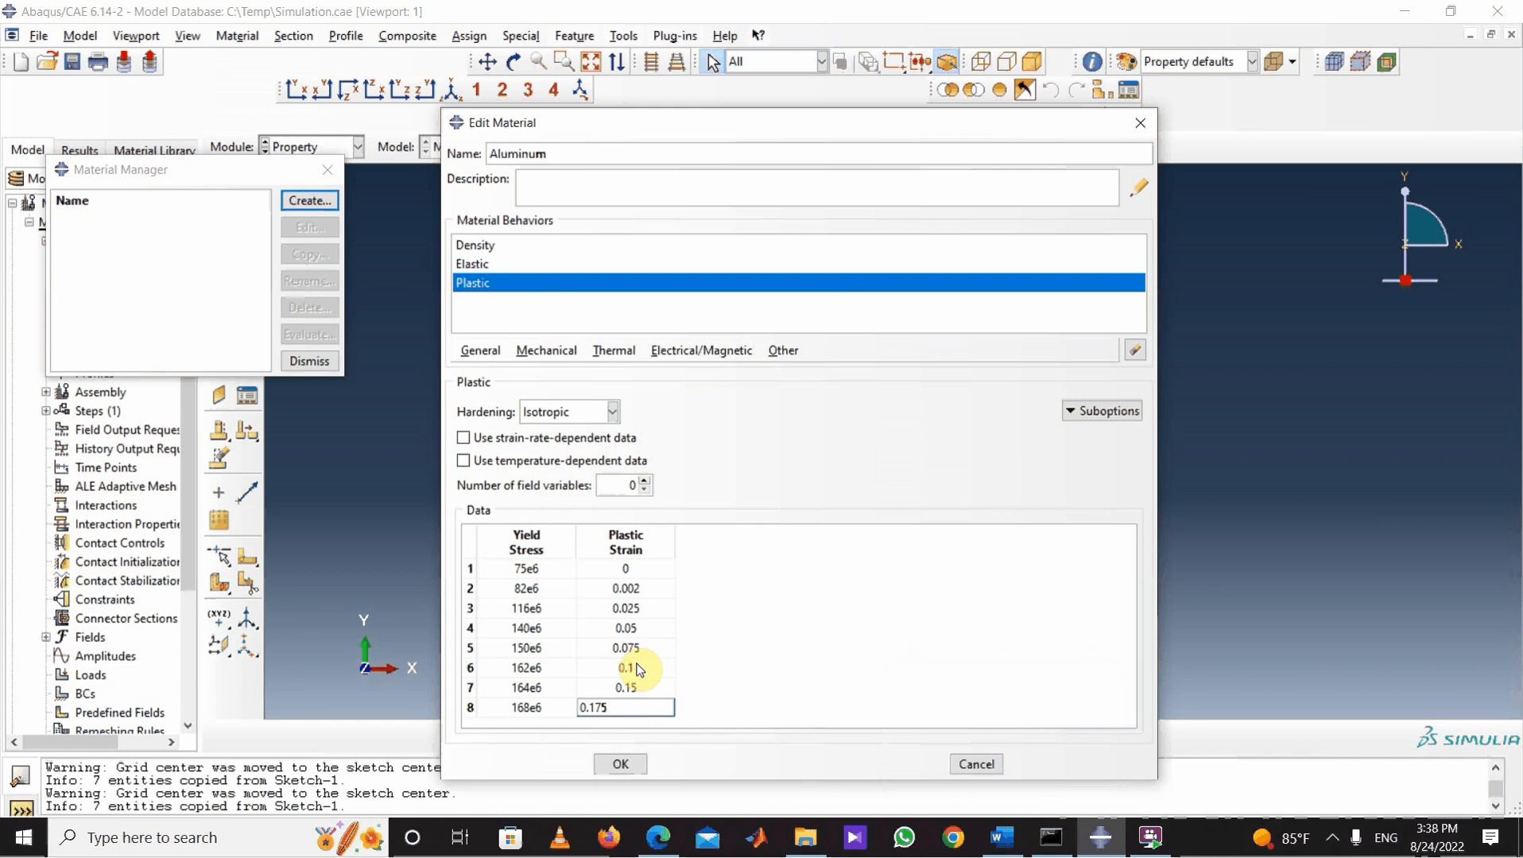
left_click(620, 764)
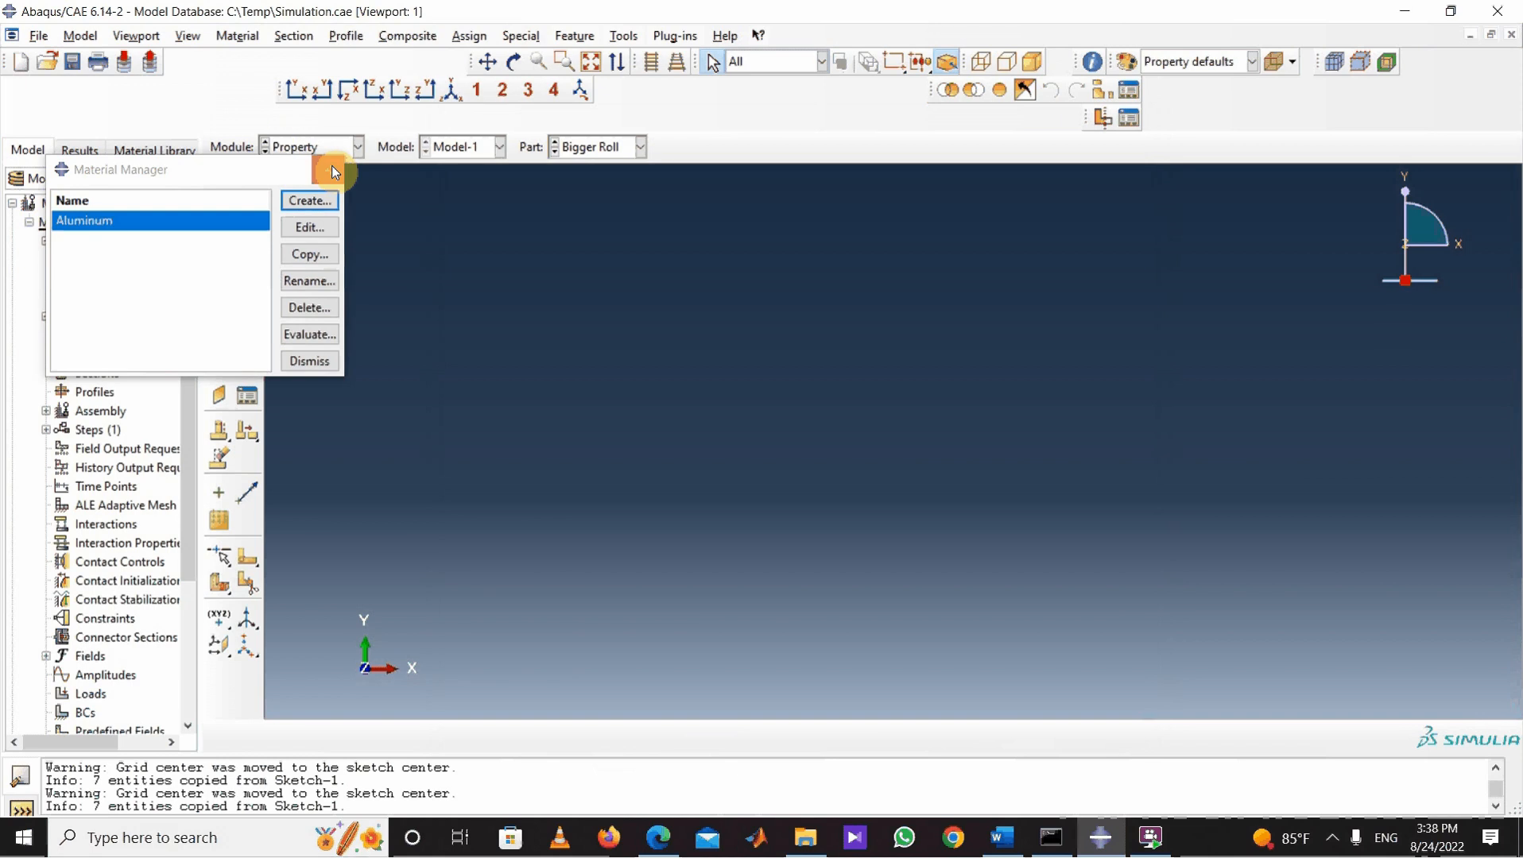
left_click(328, 168)
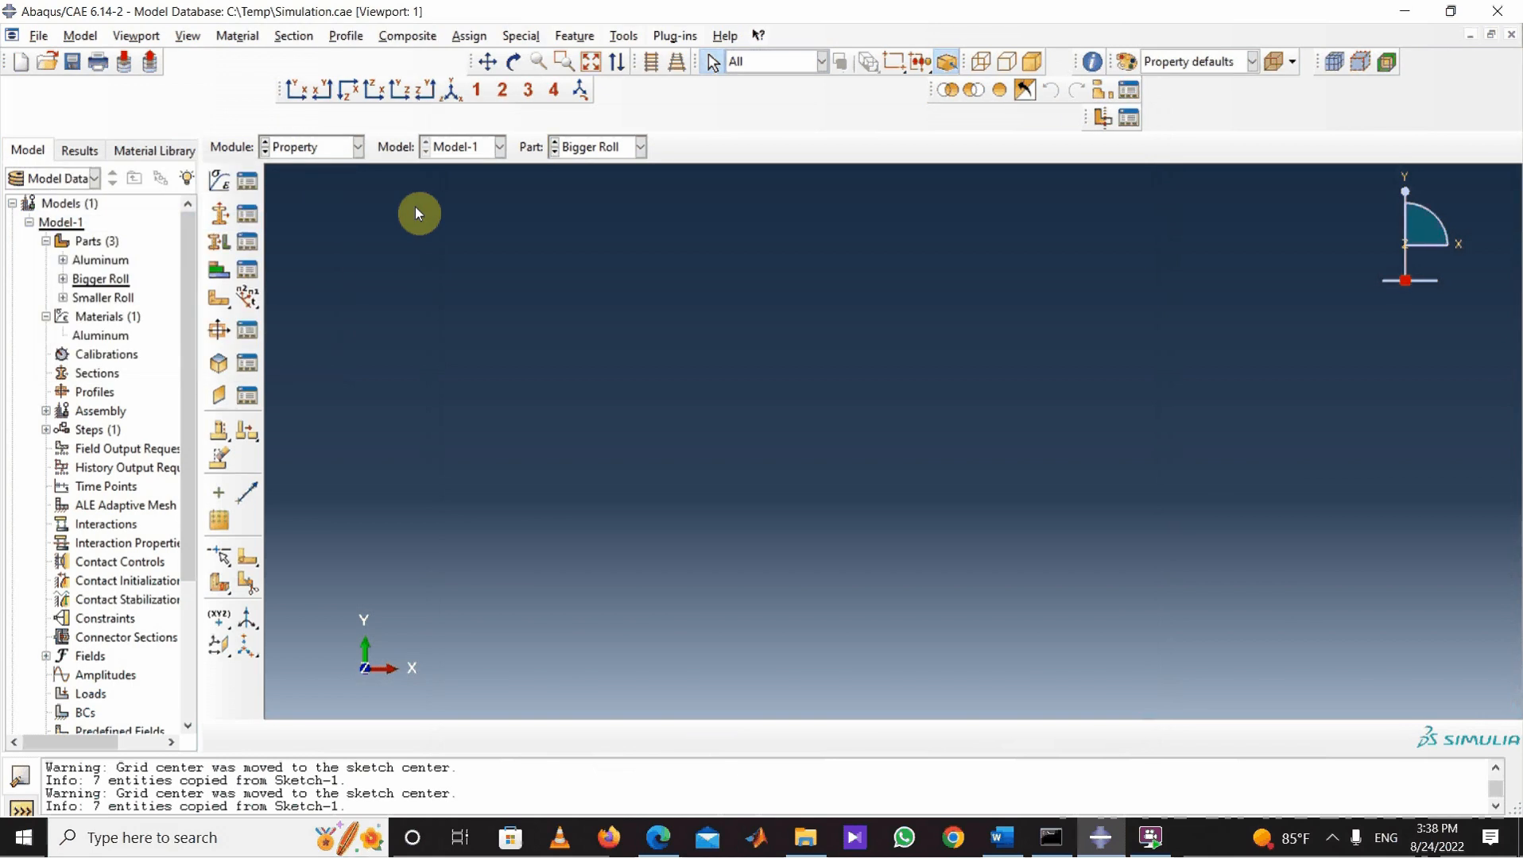
Step: Create a solid homogeneous section named Aluminum using the Aluminum material, with a plane stress/strain thickness of 0.02
left_click(222, 215)
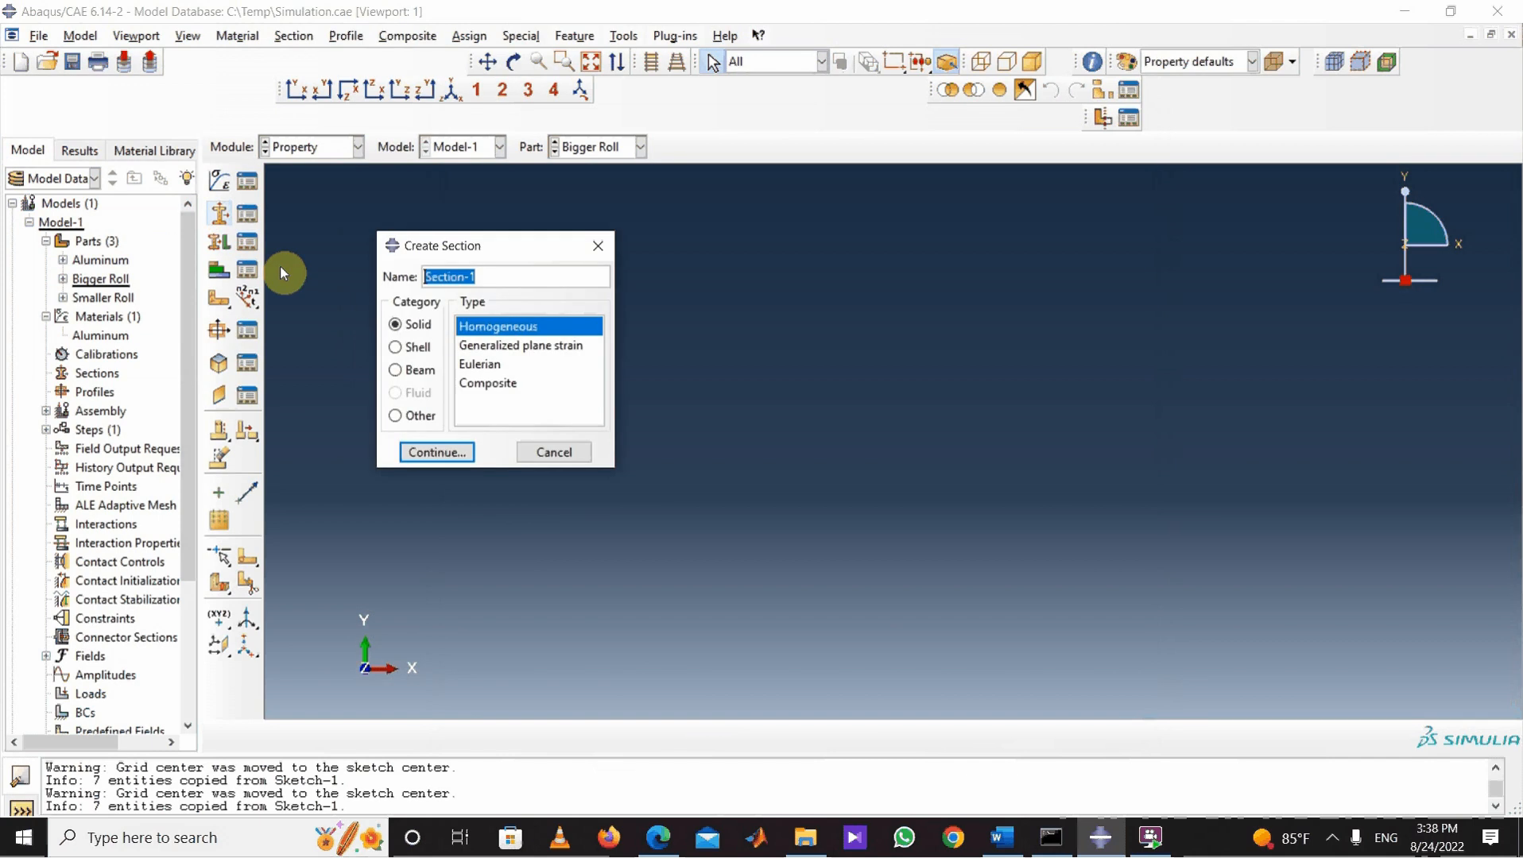
type("A")
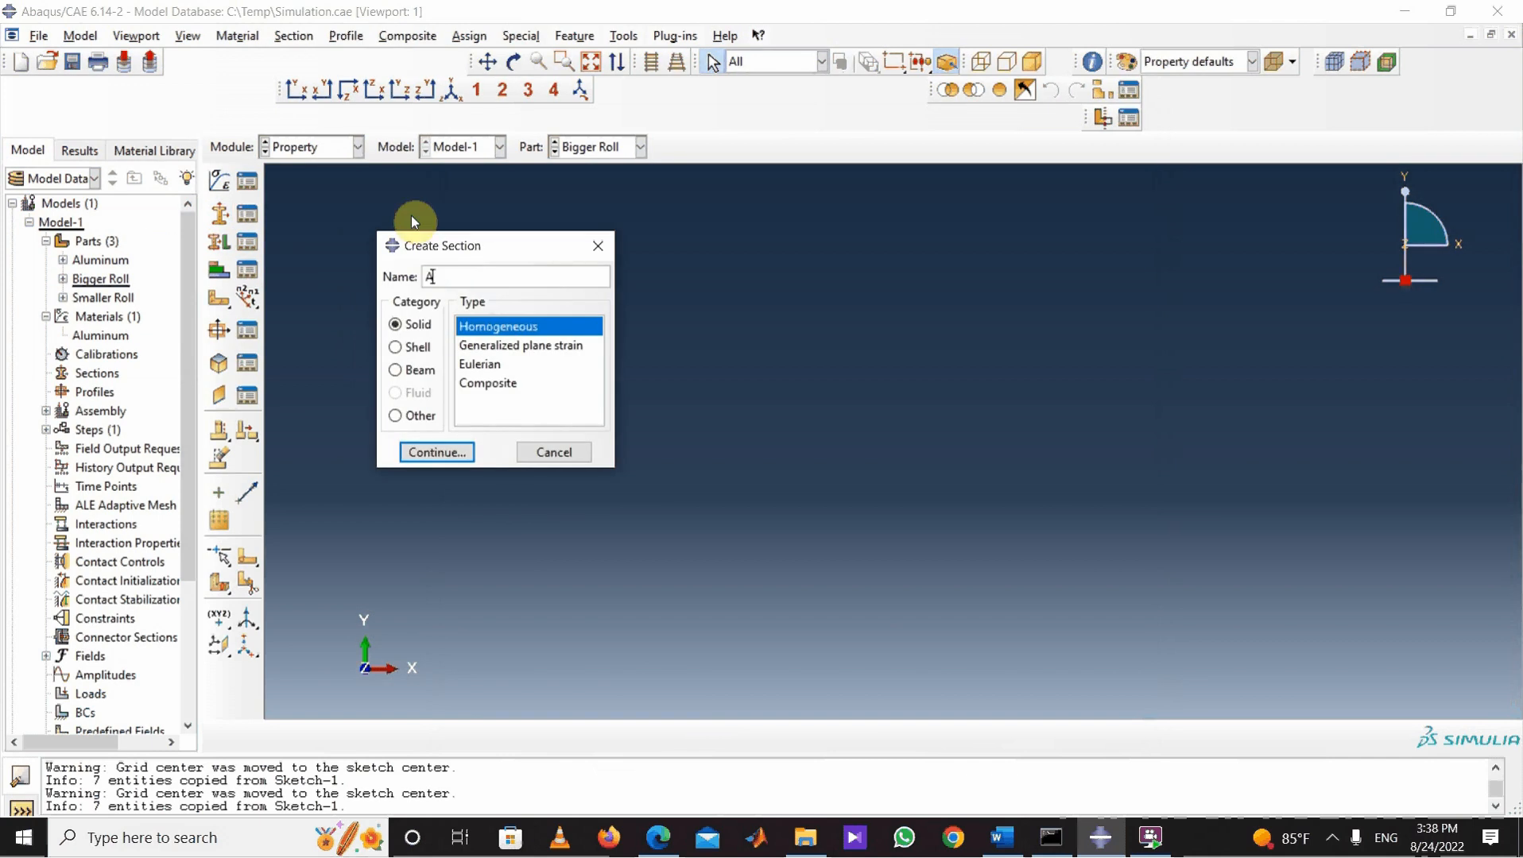
type("luminum")
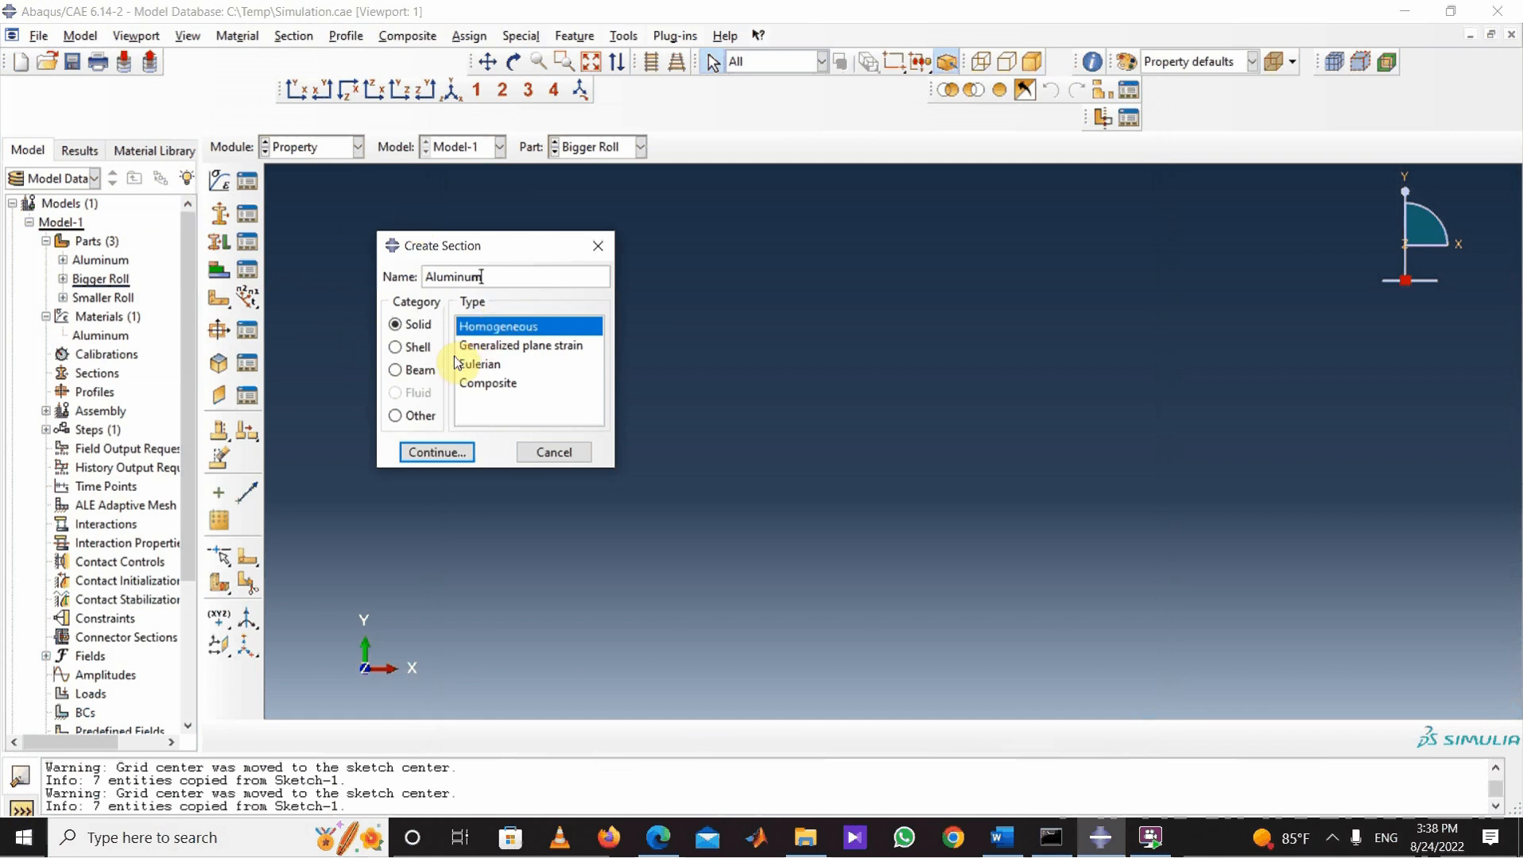
key("Return")
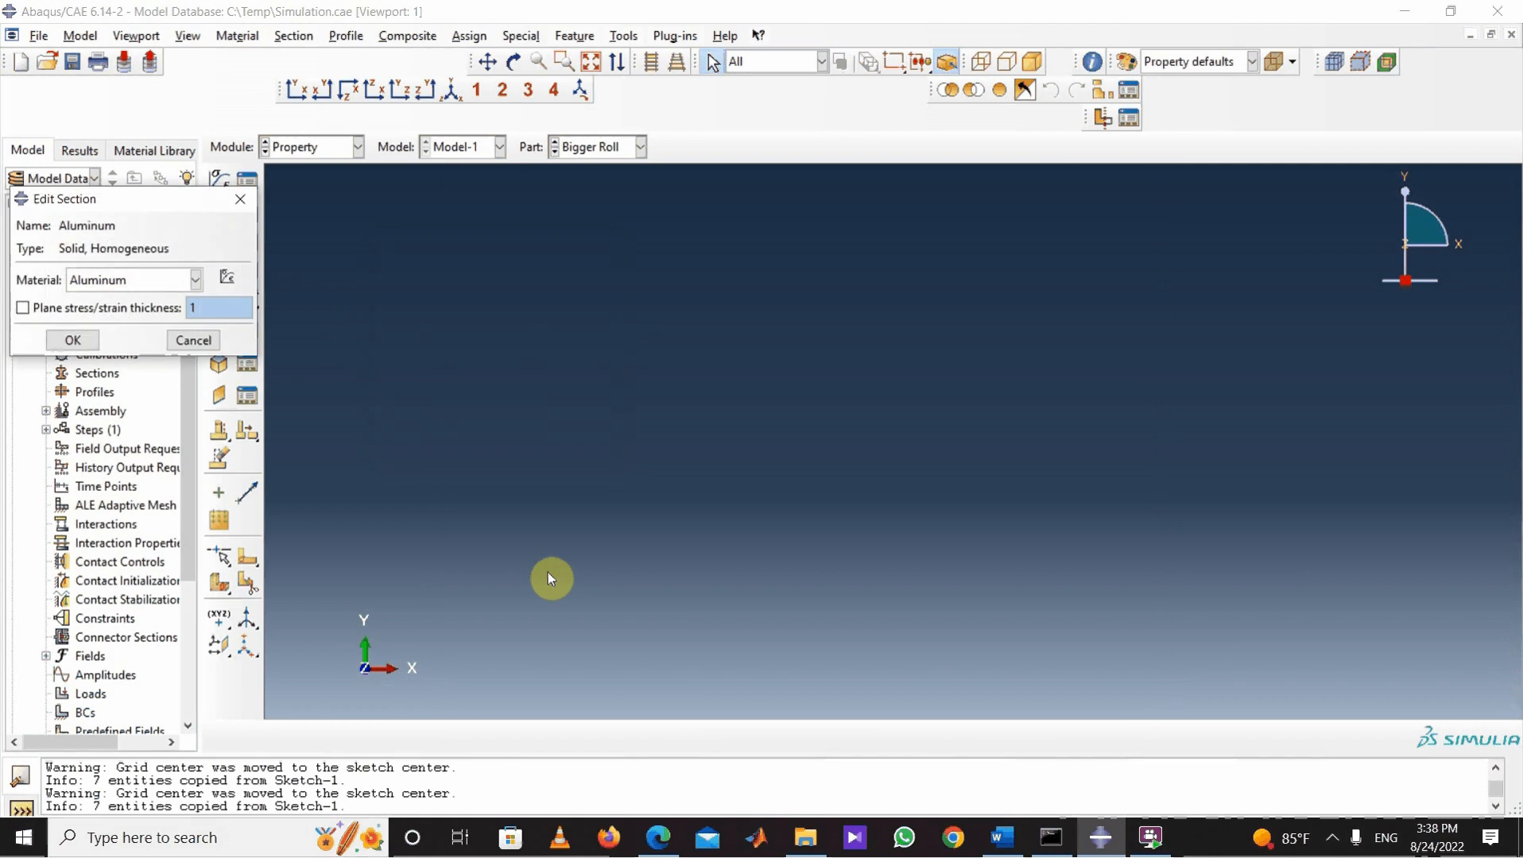
left_click(40, 307)
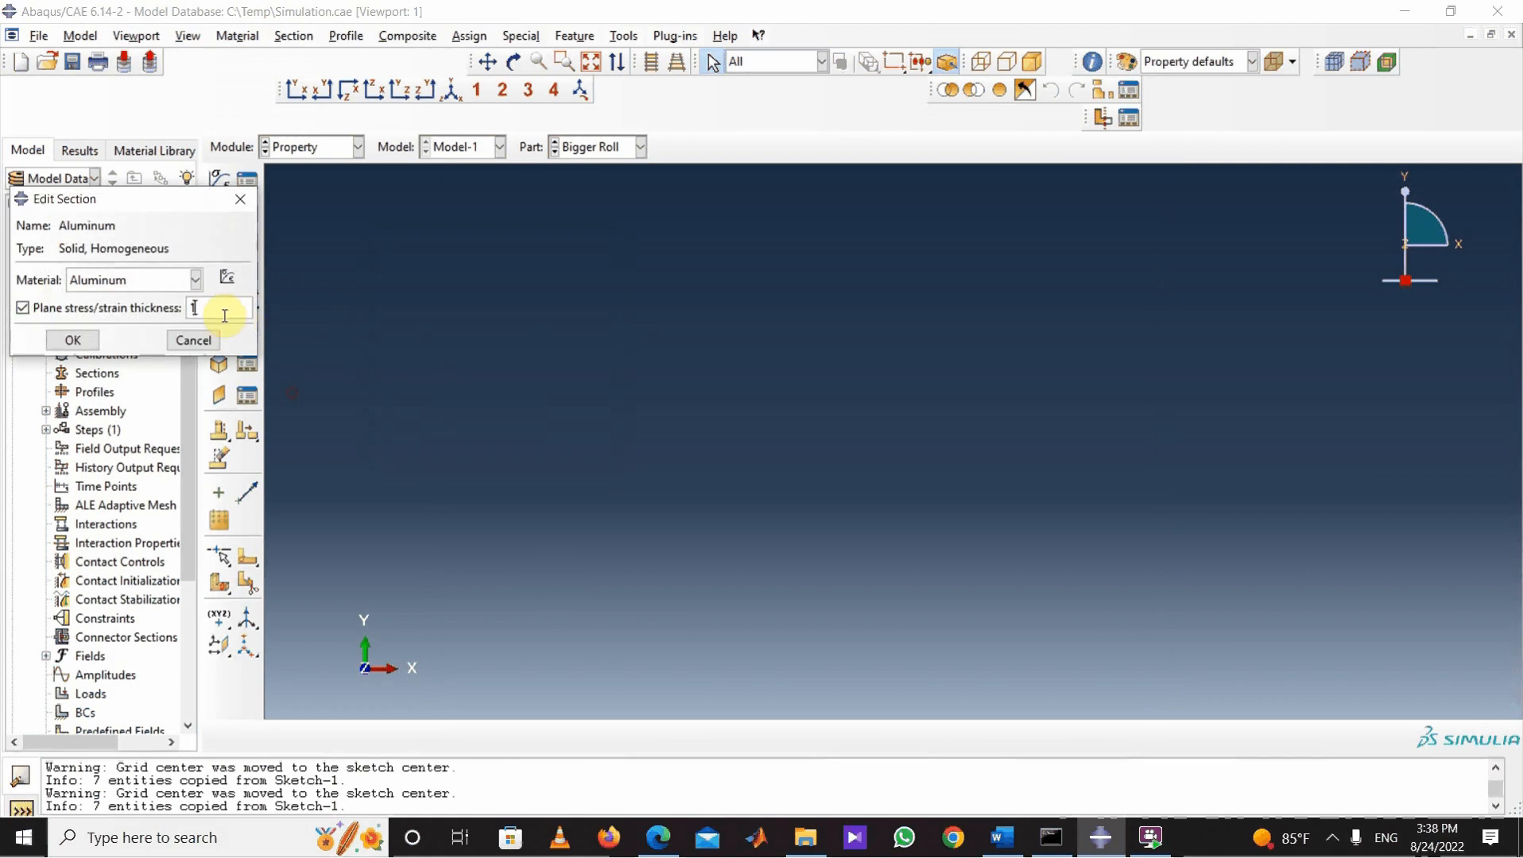
double_click(193, 308)
type("0.02")
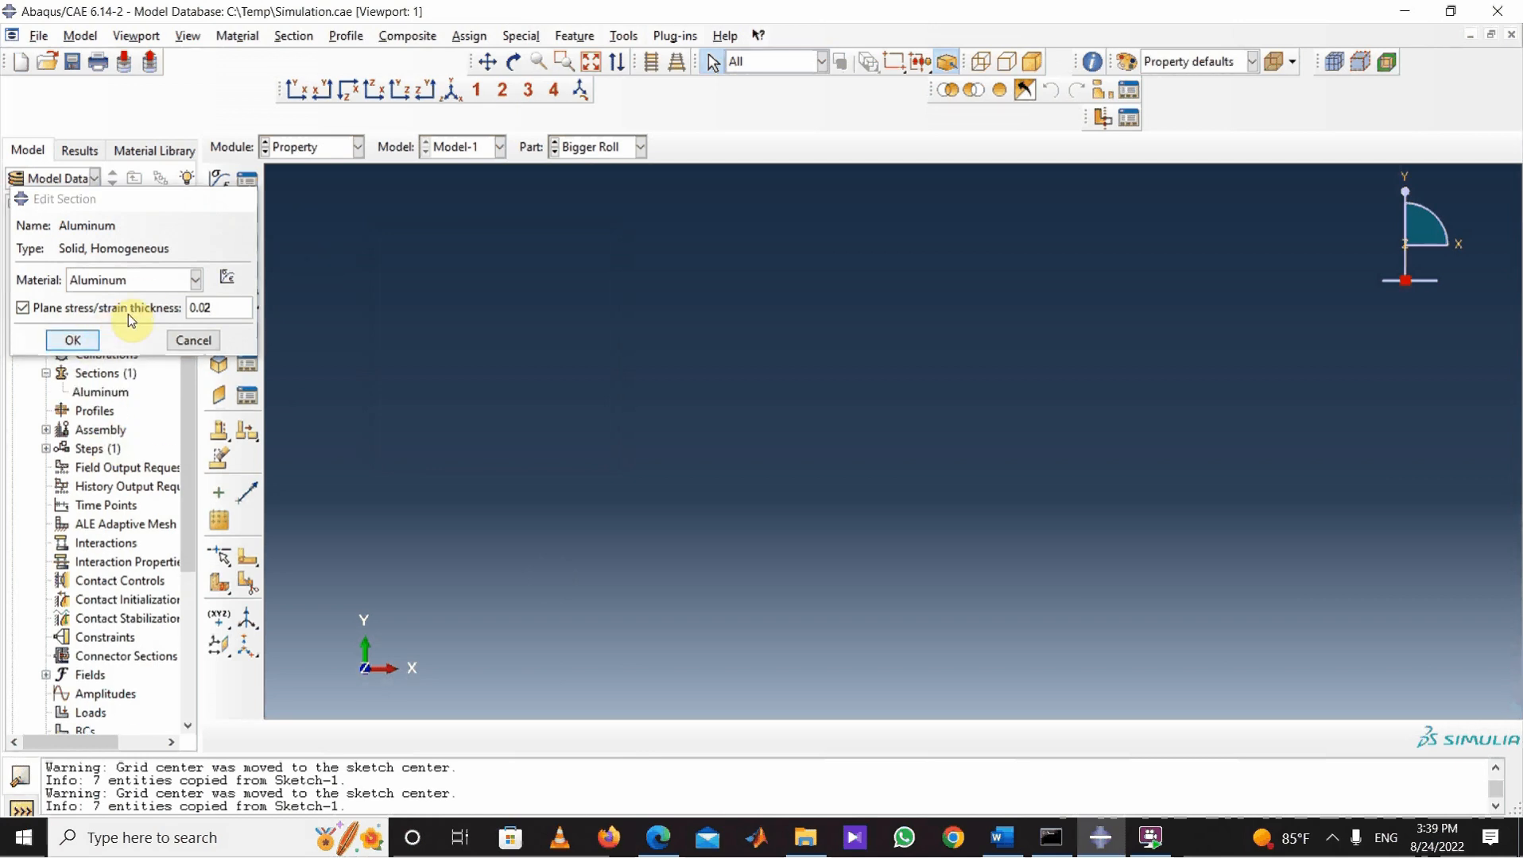
left_click(73, 340)
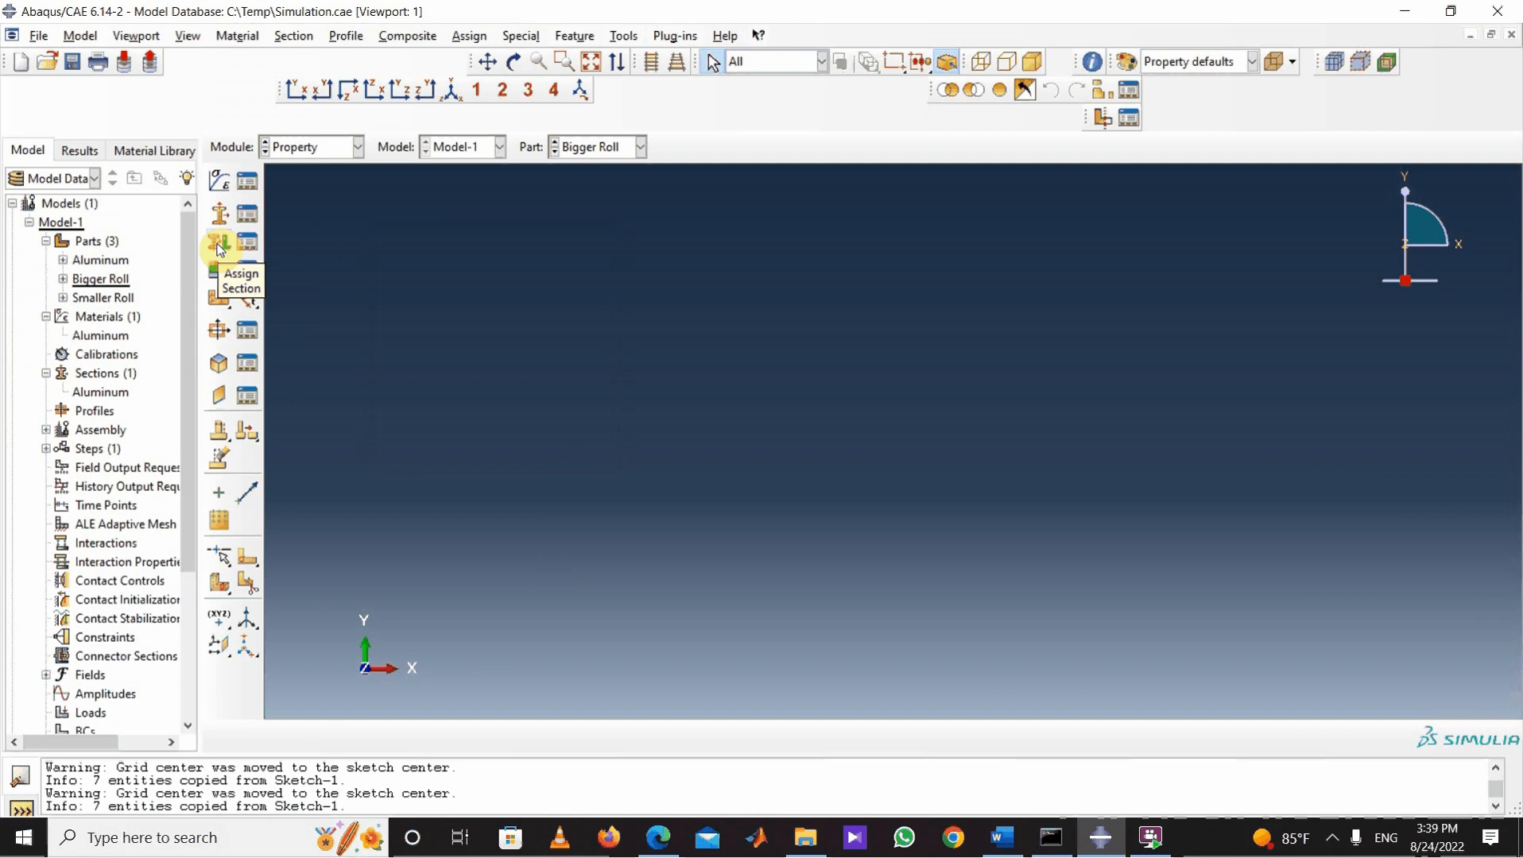
Step: Assign the Aluminum section to the entire rectangular region of the Aluminum part
left_click(219, 247)
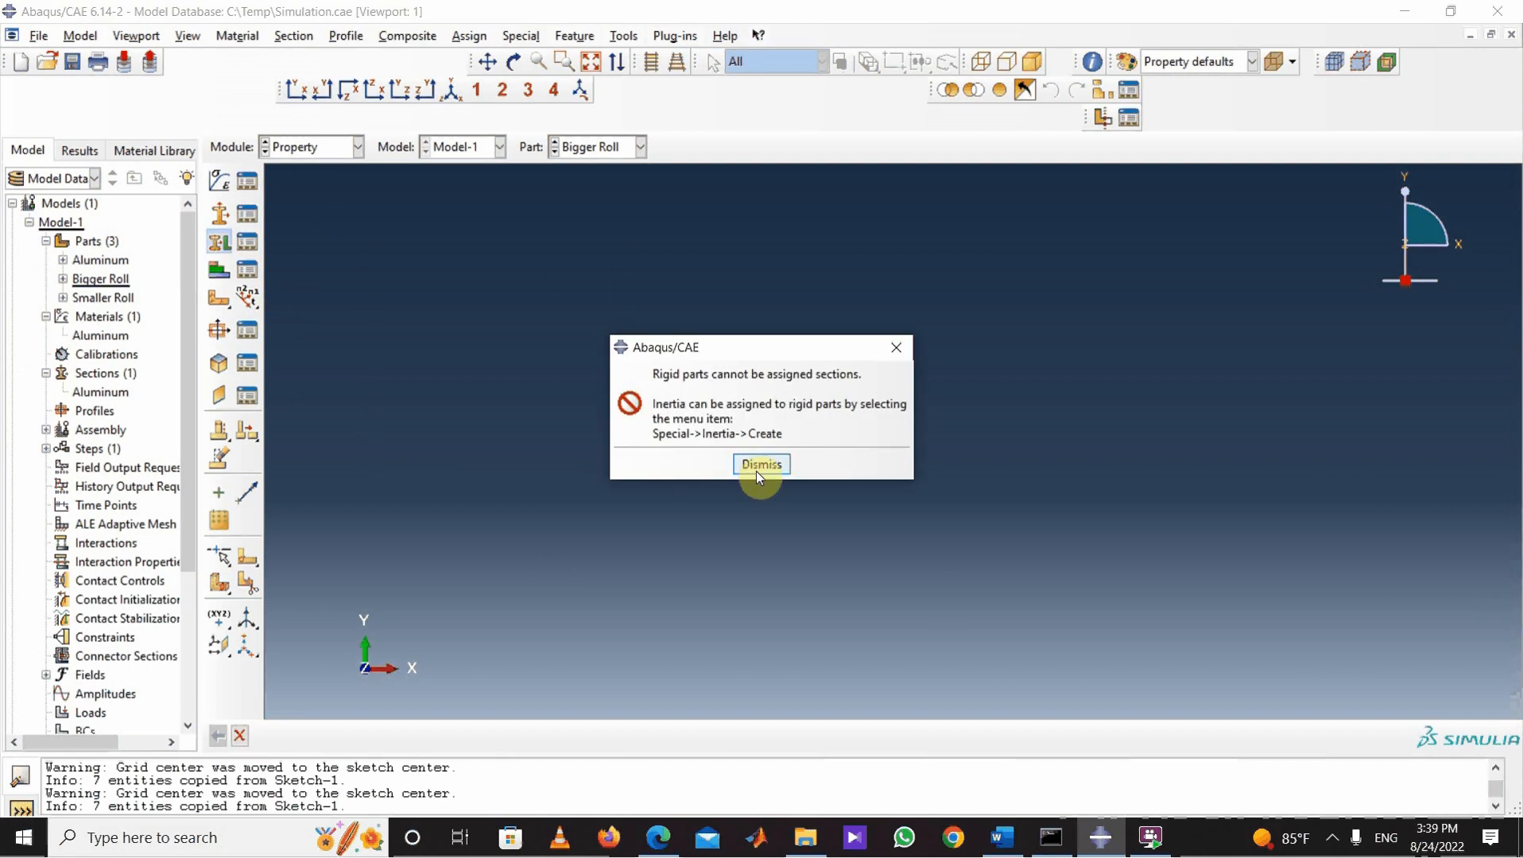
left_click(760, 465)
left_click(635, 148)
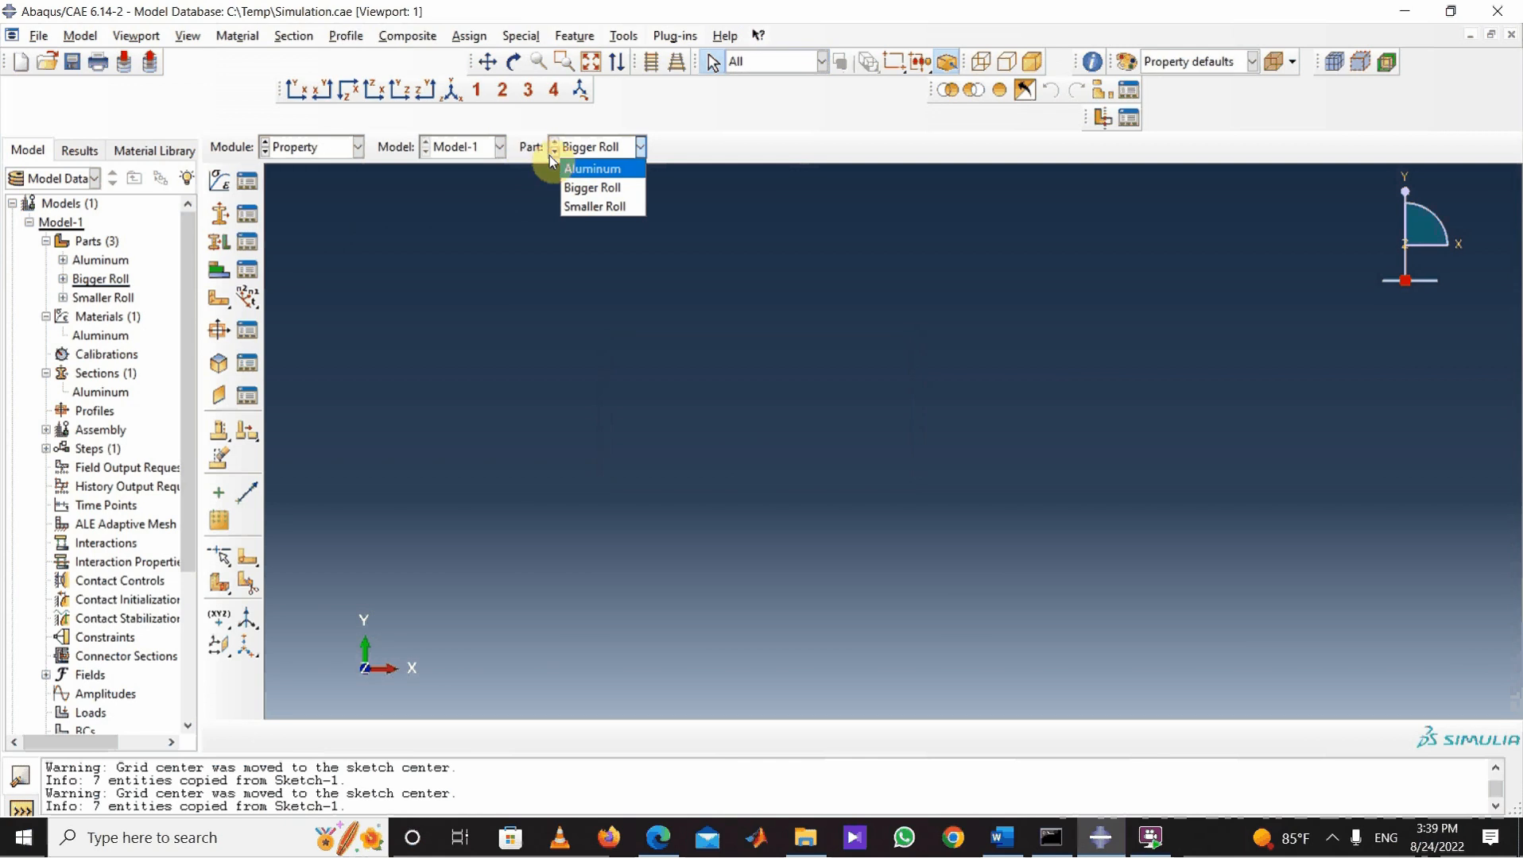
left_click(570, 170)
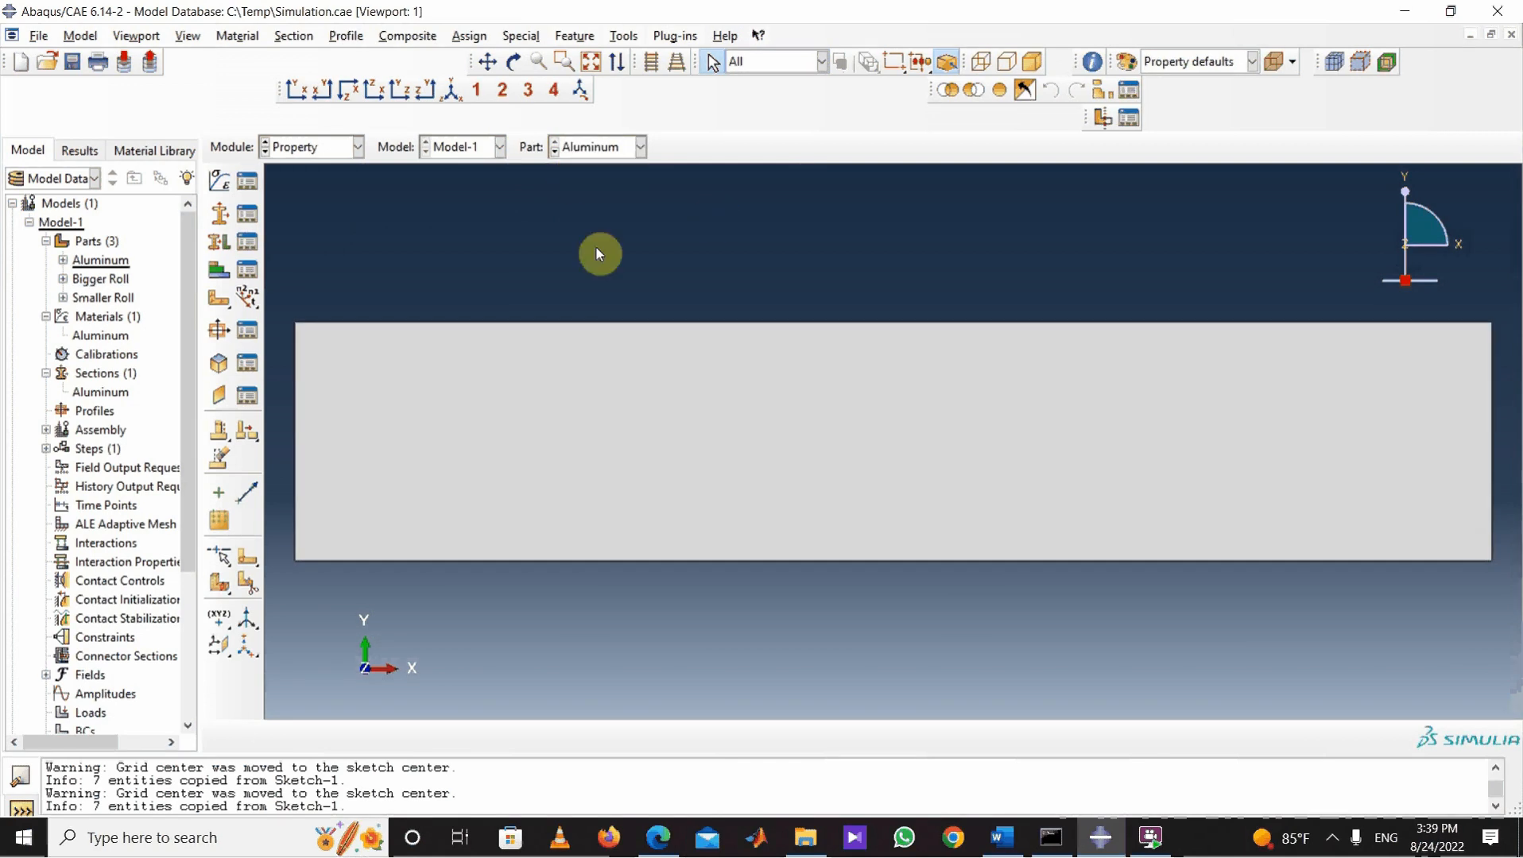
left_click(220, 241)
left_click(622, 465)
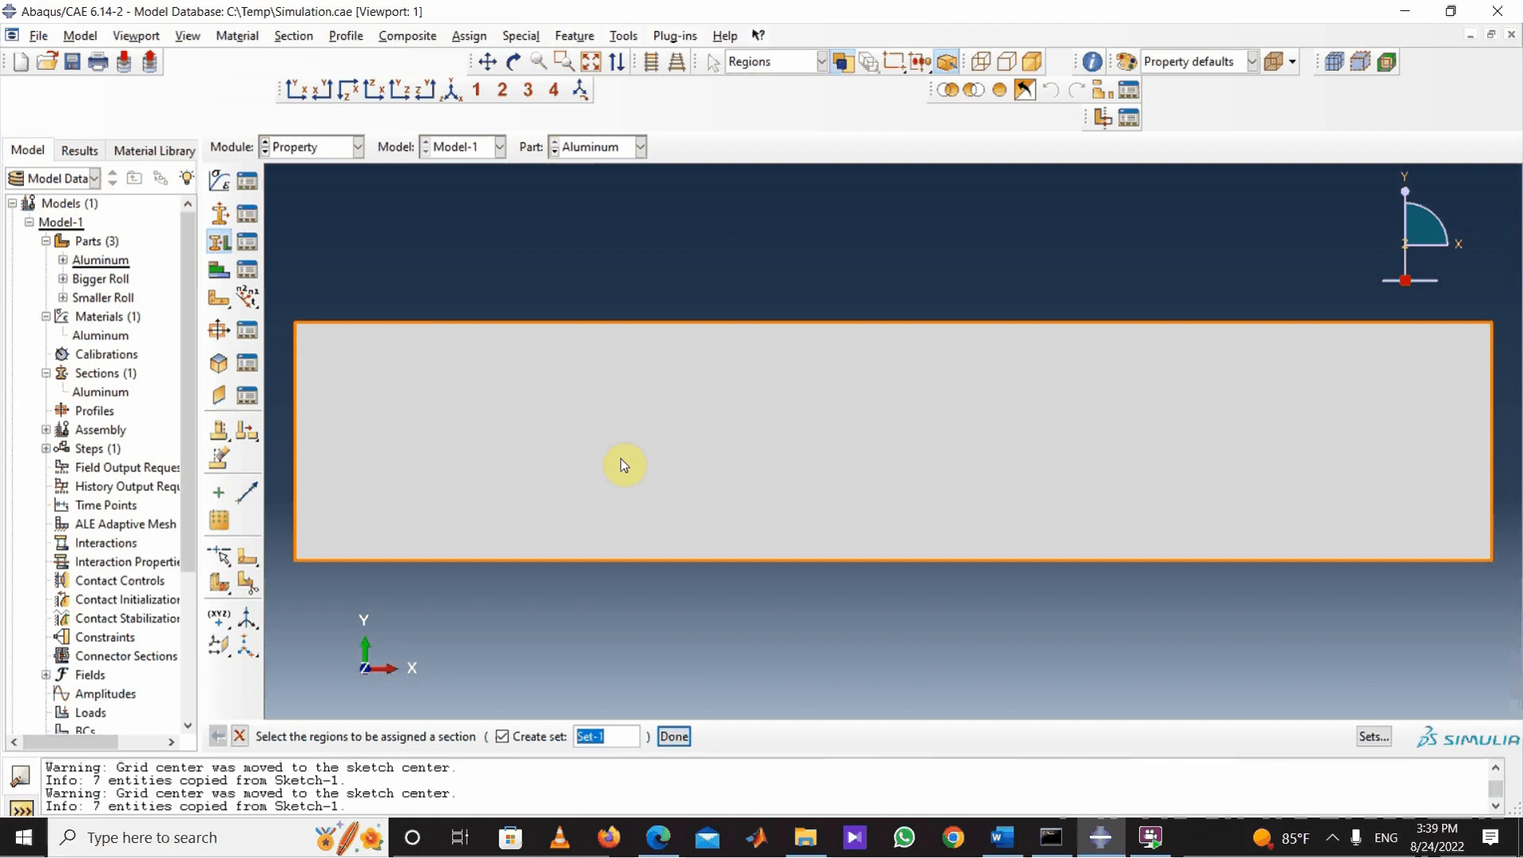
left_click(622, 465)
left_click(674, 736)
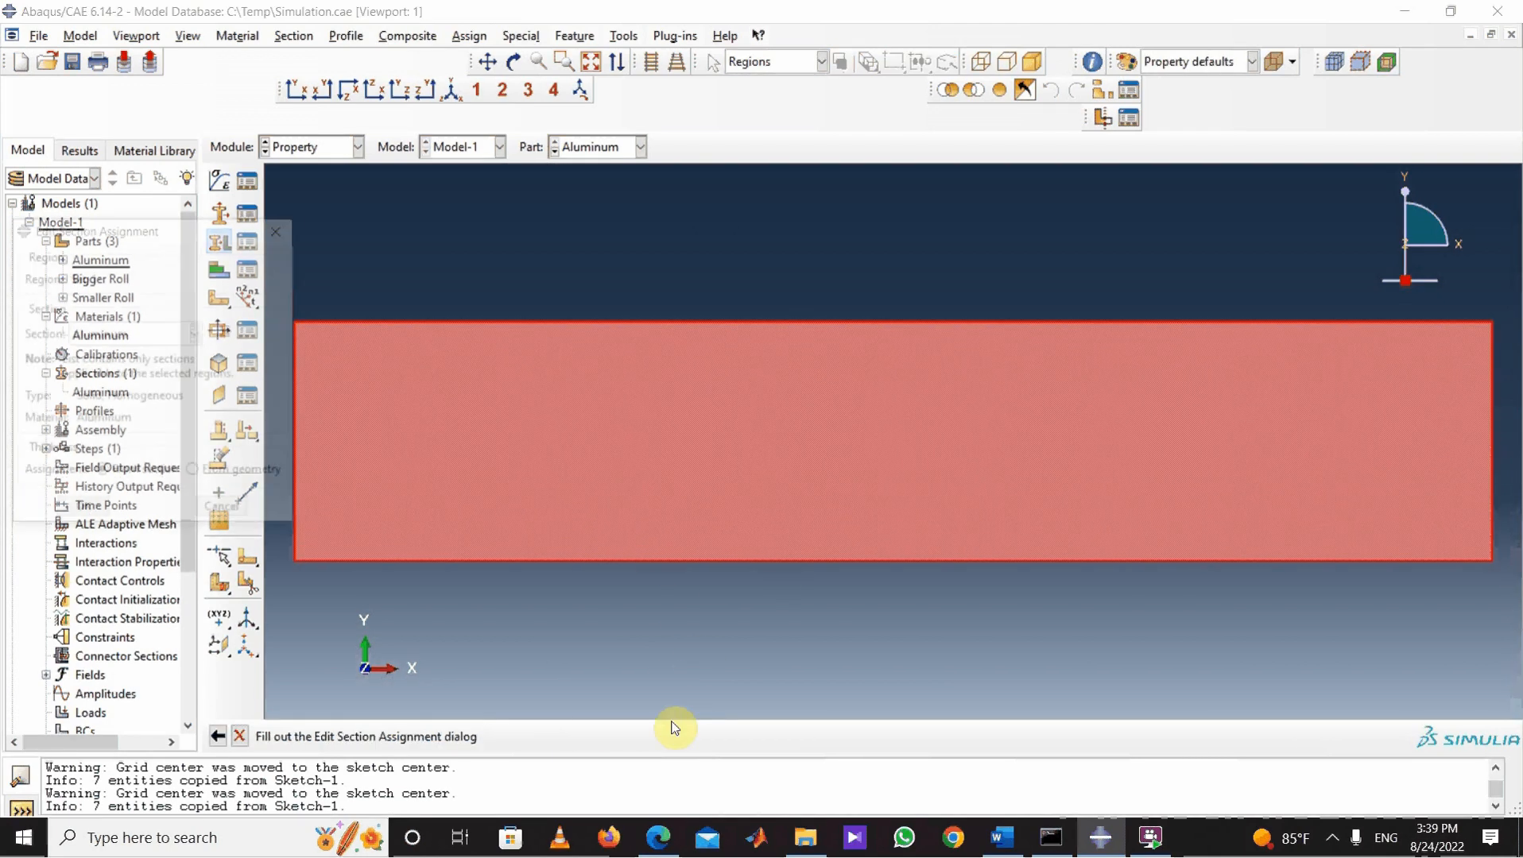
left_click(83, 511)
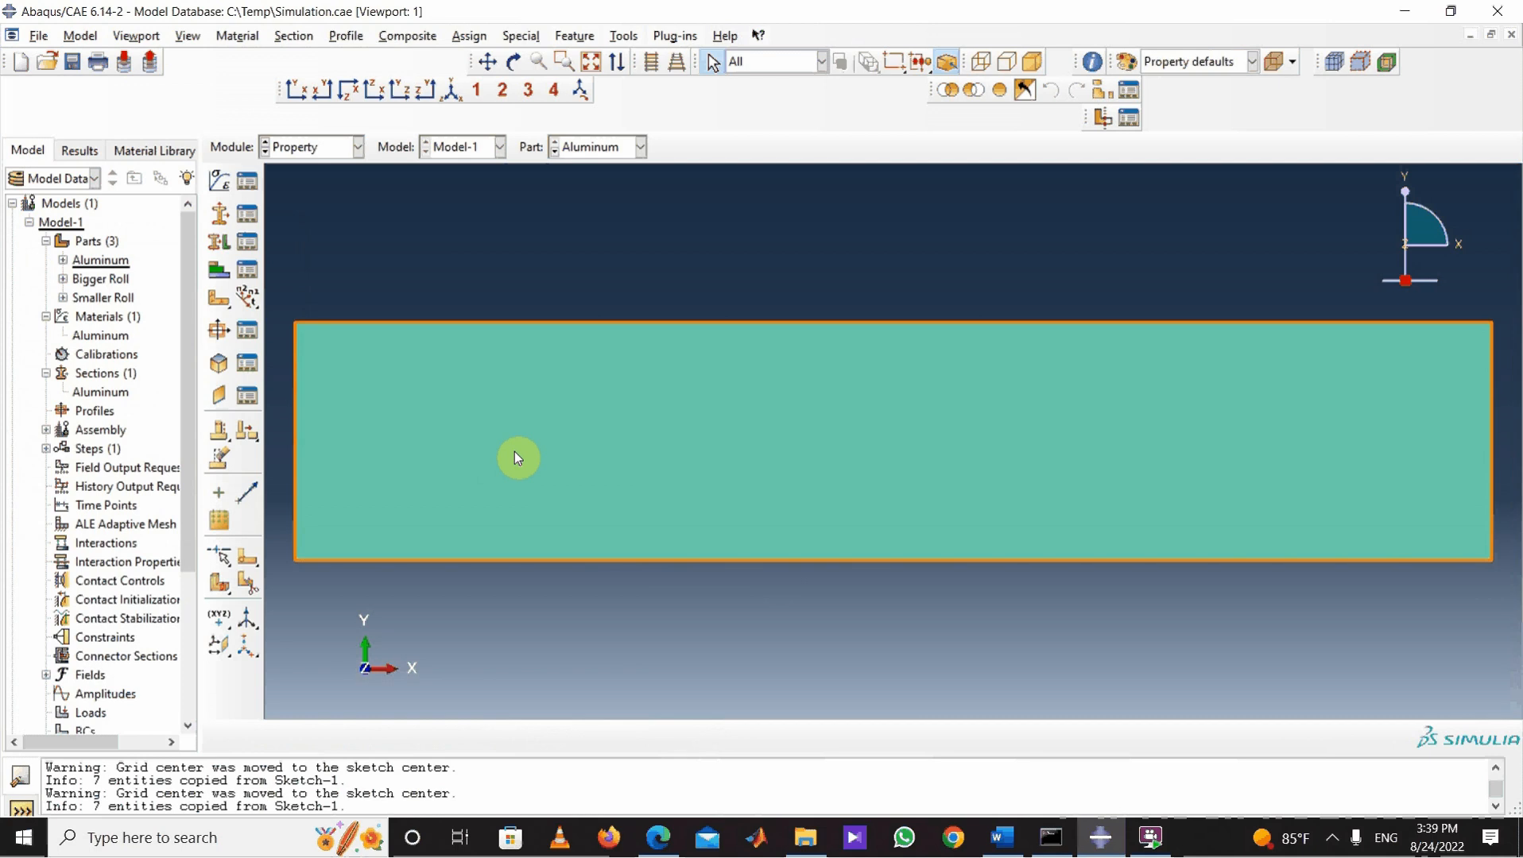
Step: Add a reference point at the center of the Bigger Roll part
left_click(640, 146)
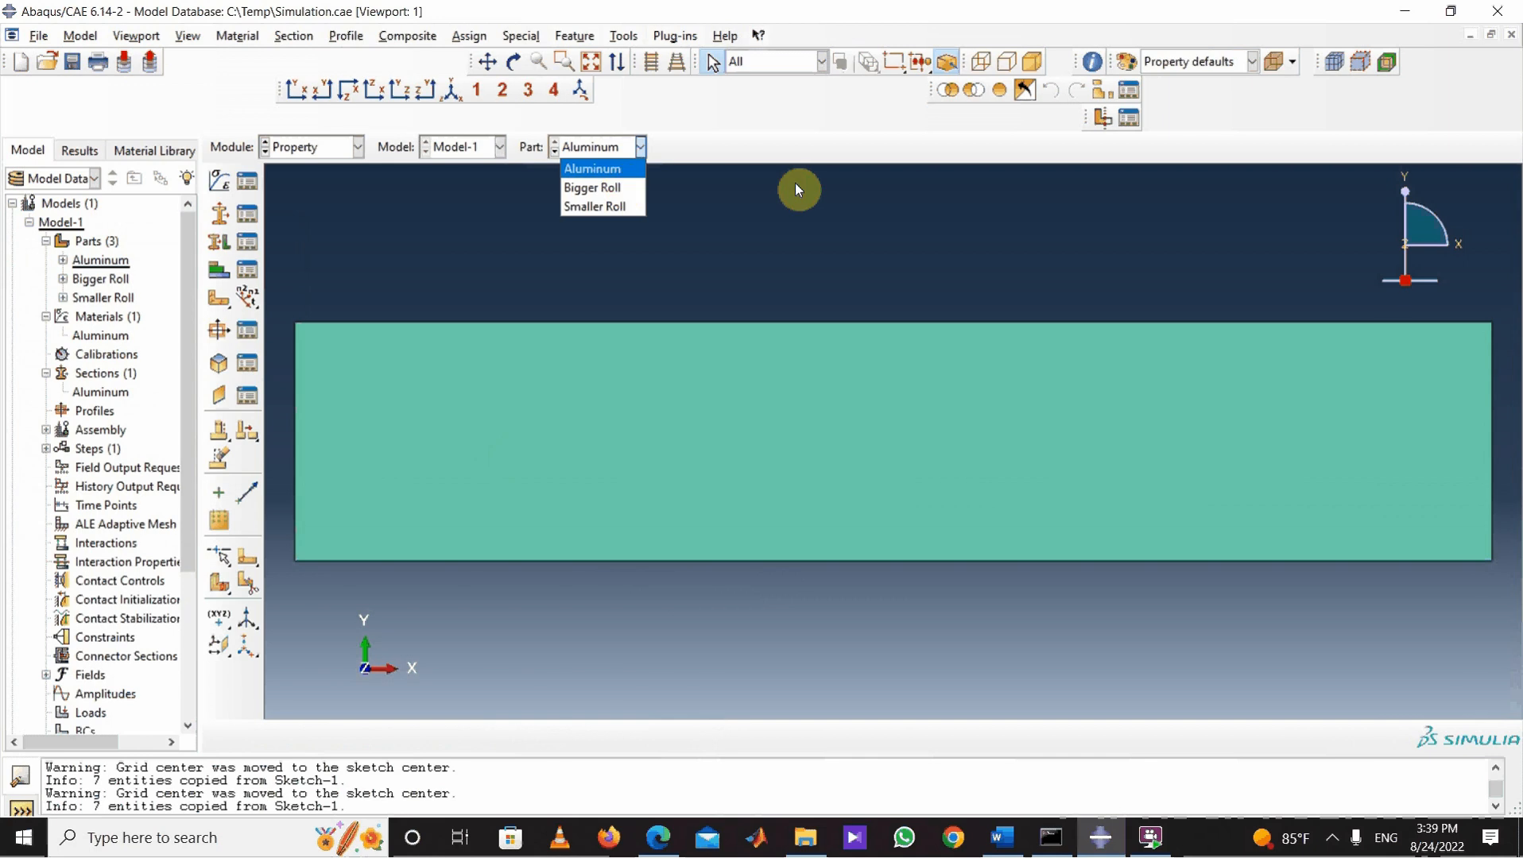
left_click(592, 187)
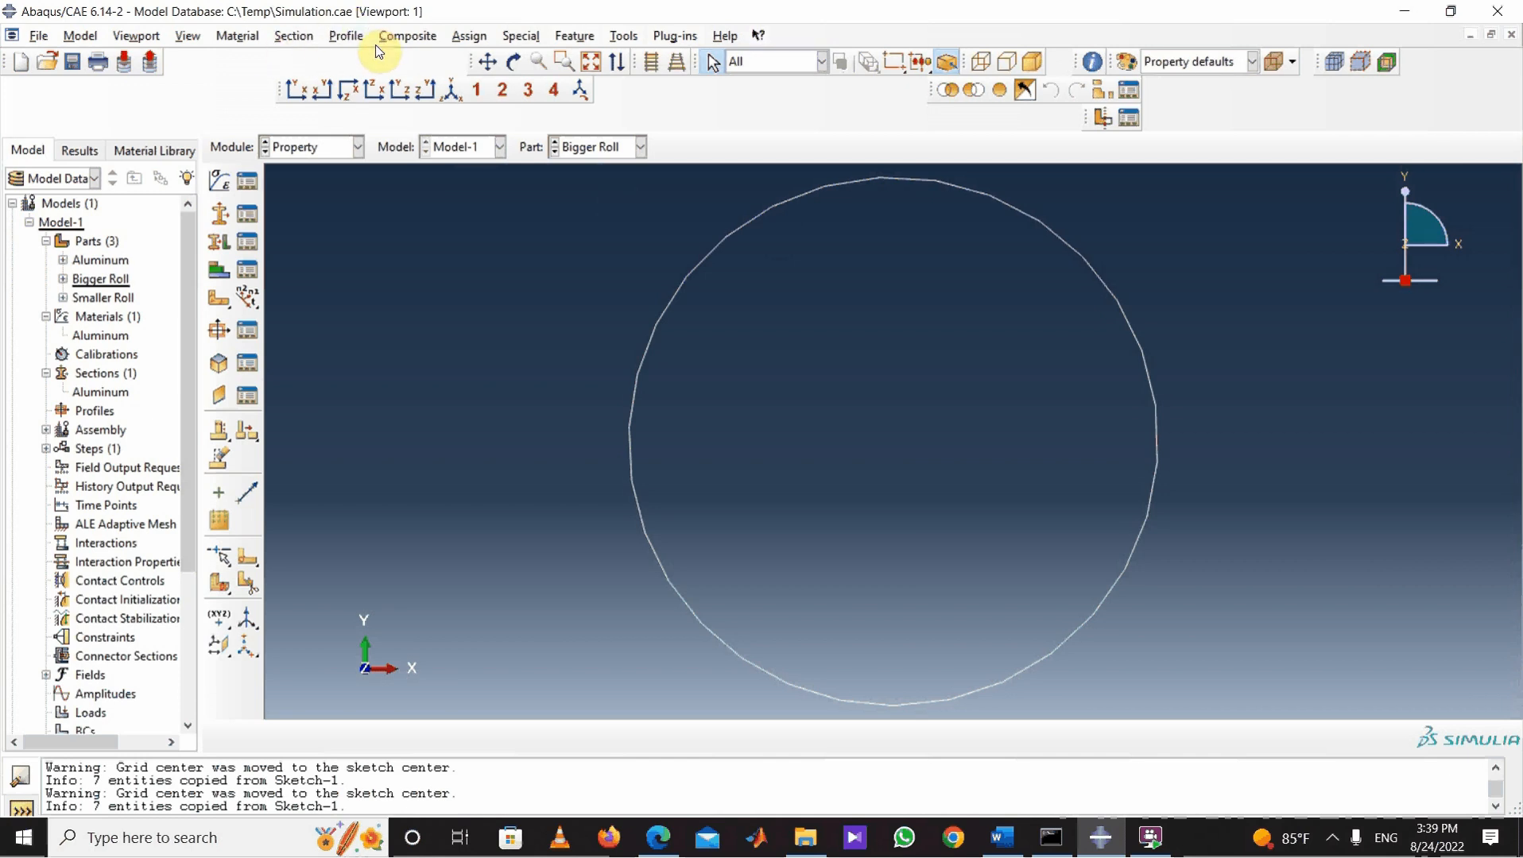
left_click(624, 36)
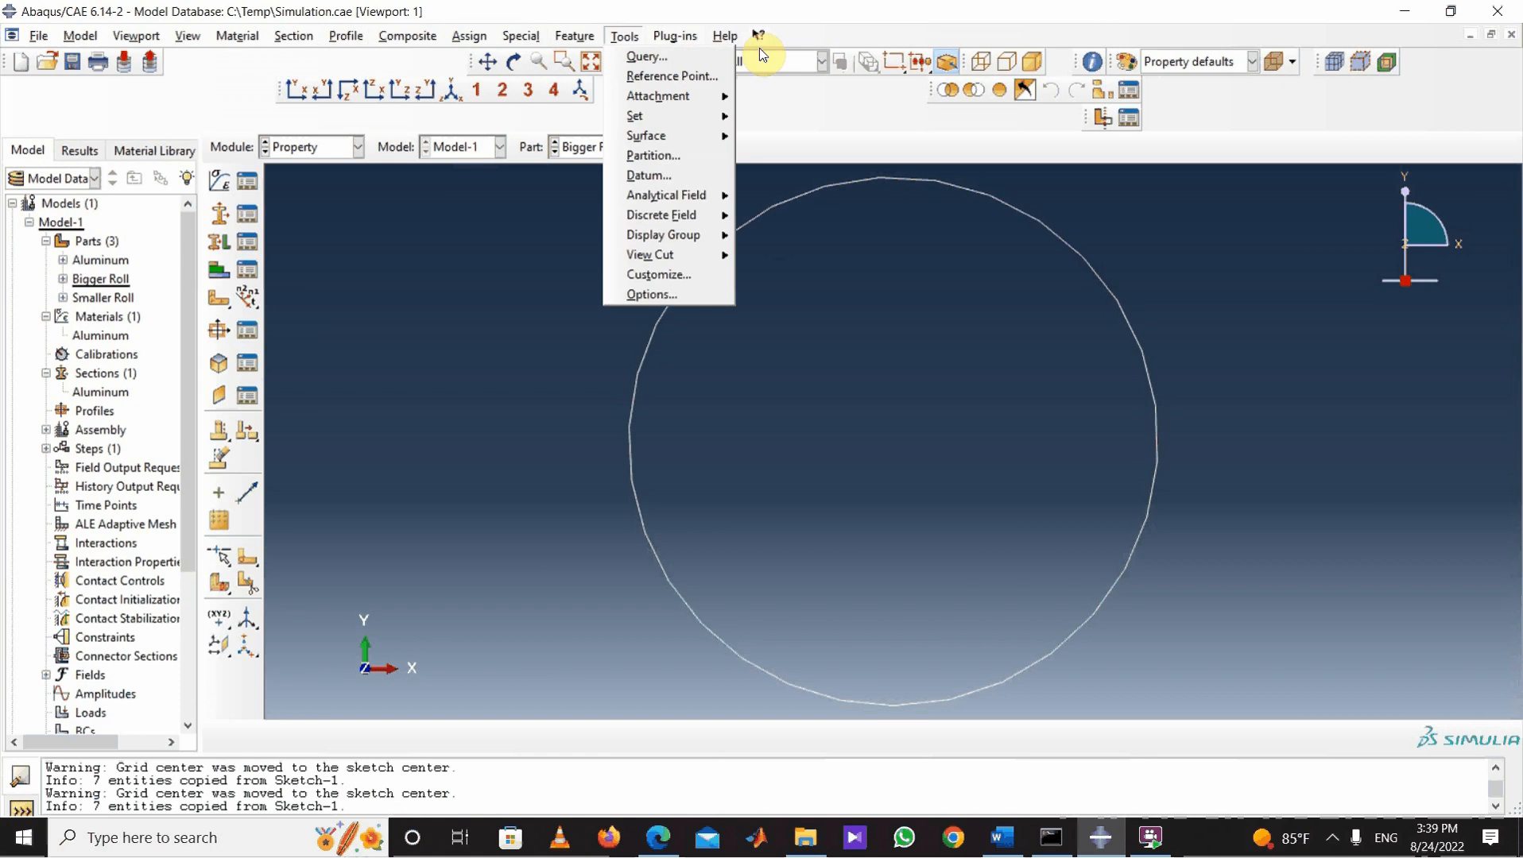
left_click(664, 76)
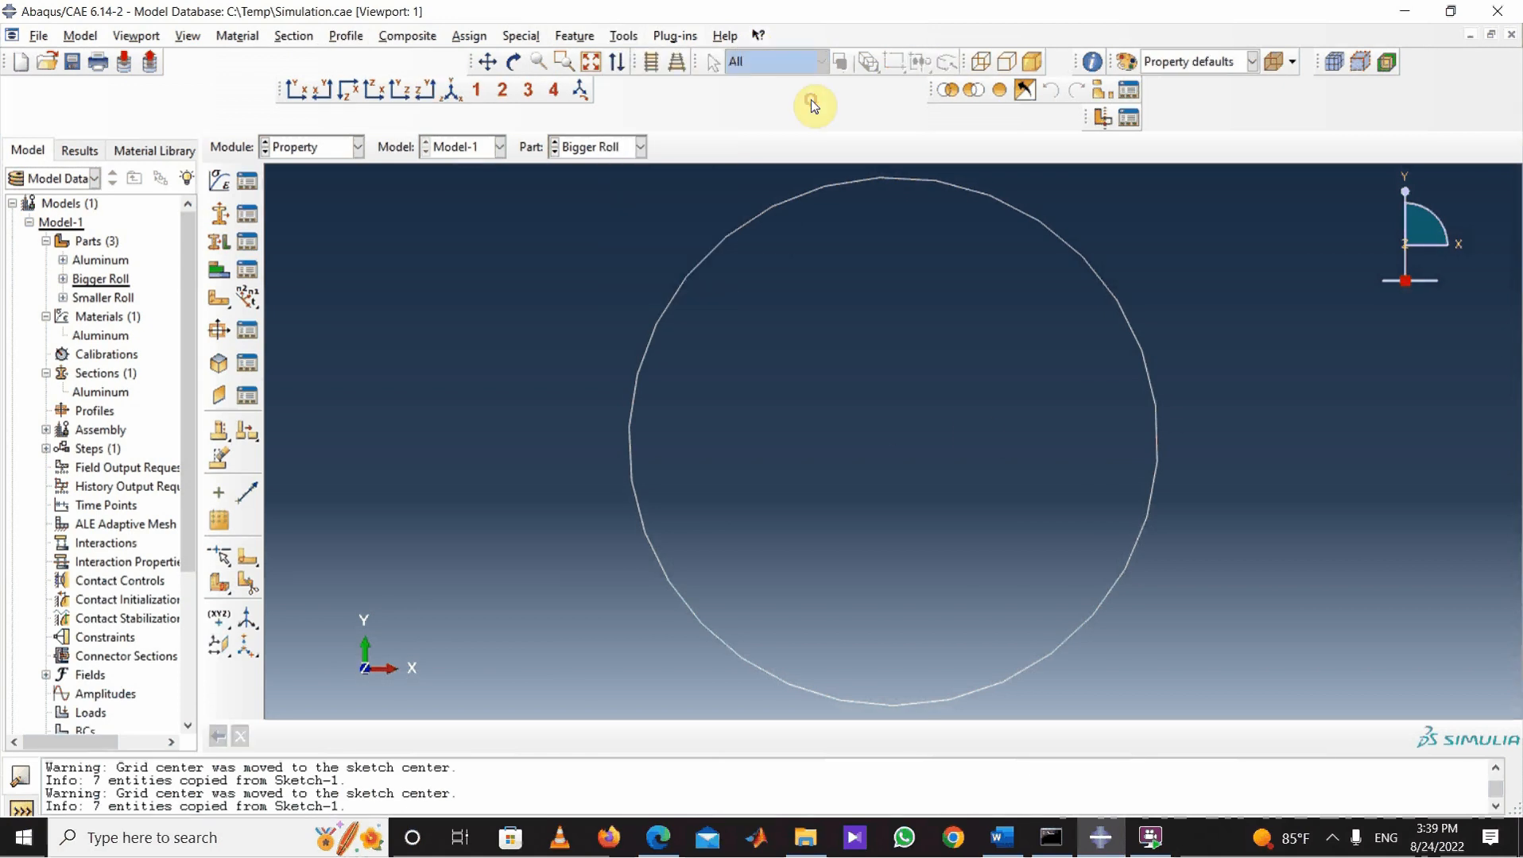
left_click(891, 441)
left_click(892, 442)
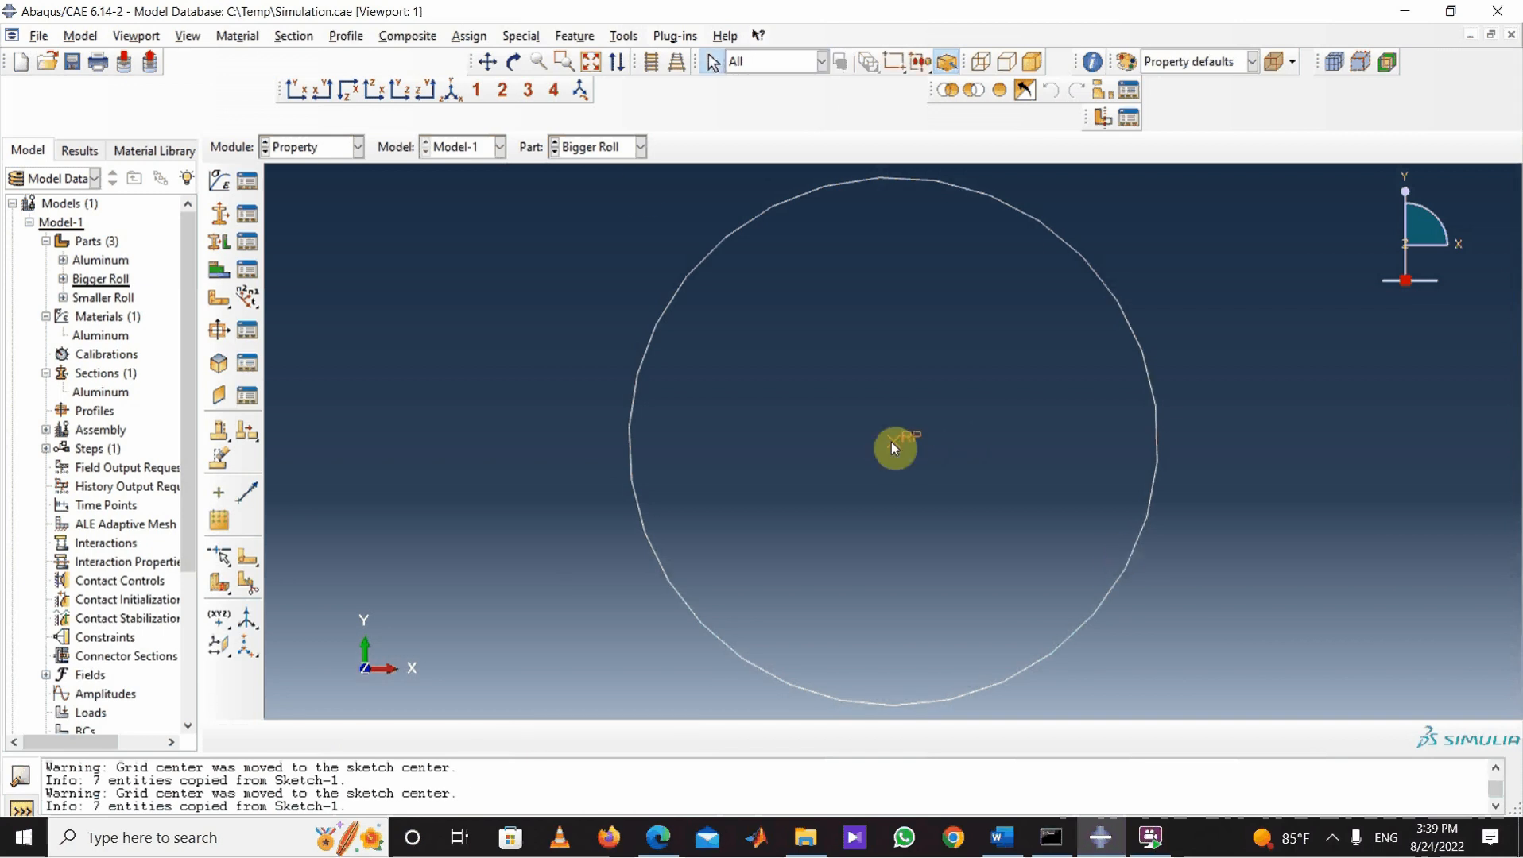
Step: Add a reference point at the center of the Smaller Roll part
left_click(640, 147)
left_click(600, 206)
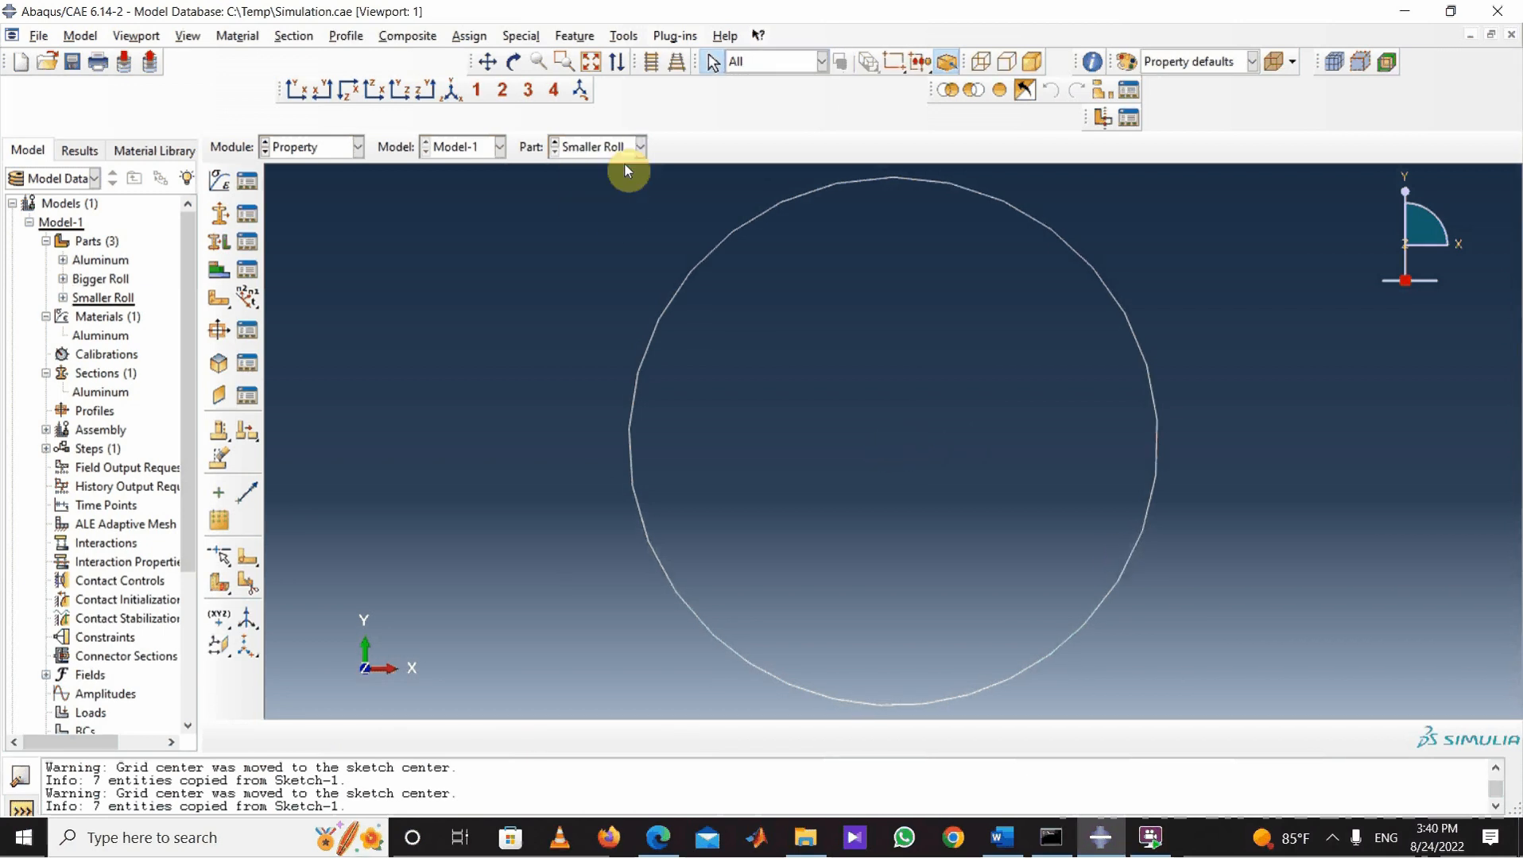
left_click(624, 36)
left_click(635, 76)
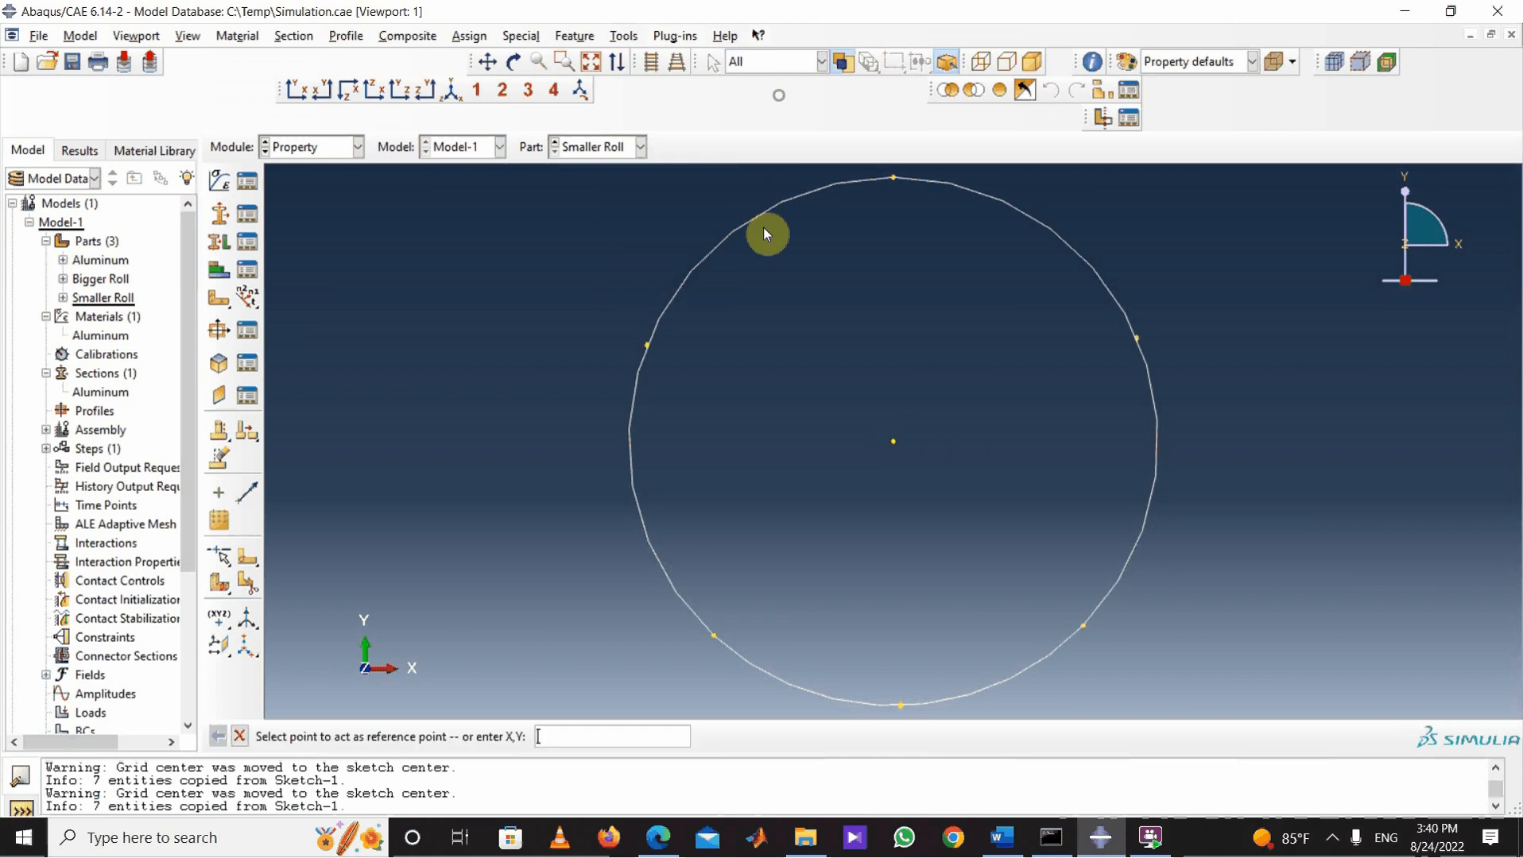
left_click(892, 442)
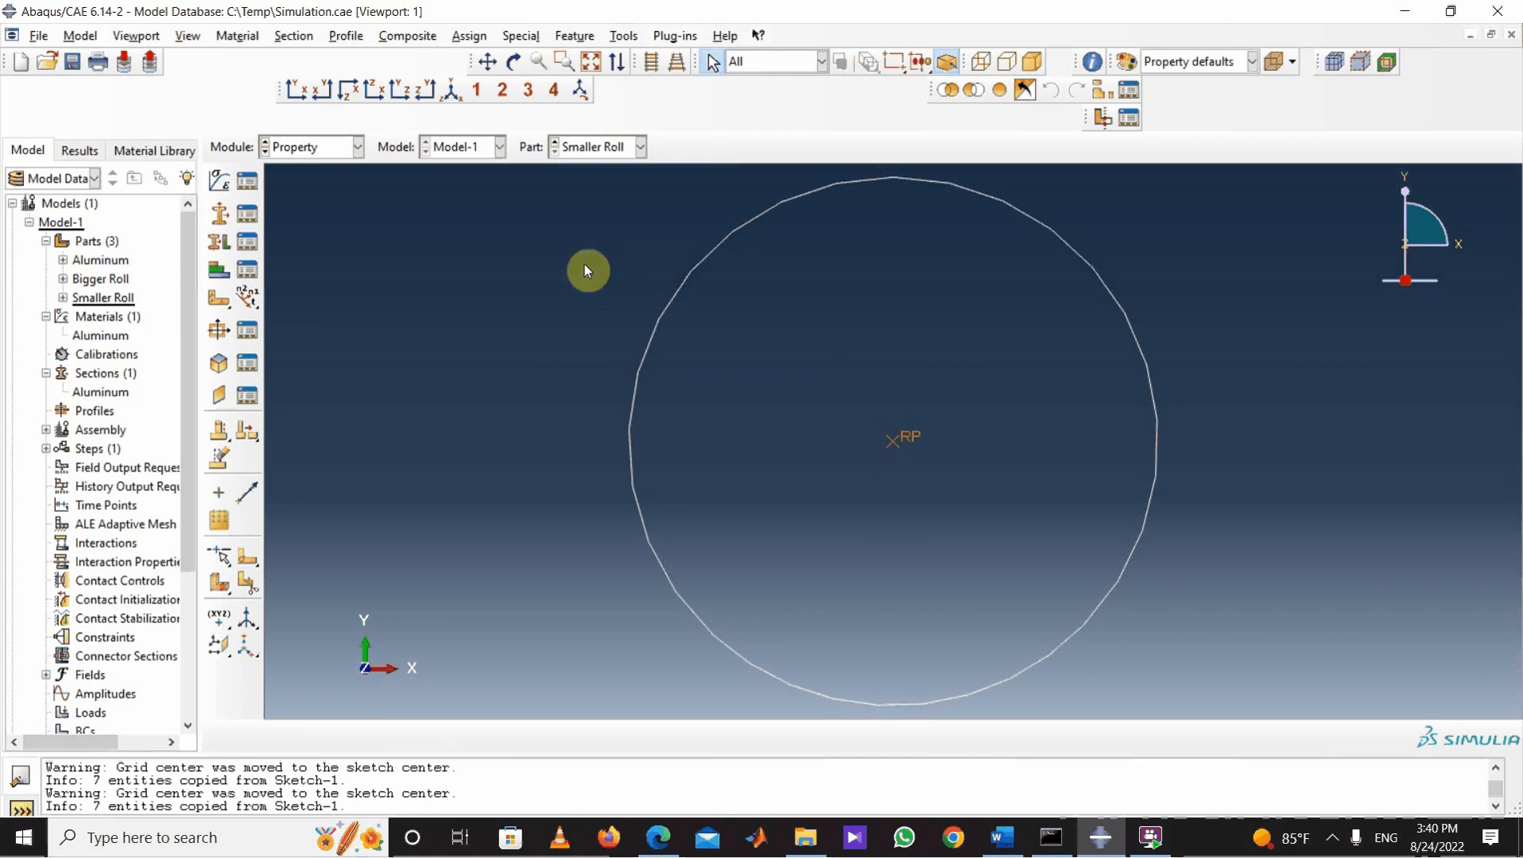
Step: Create independent instances of the Aluminum, Bigger Roll and Smaller Roll parts in the assembly
left_click(358, 146)
left_click(338, 206)
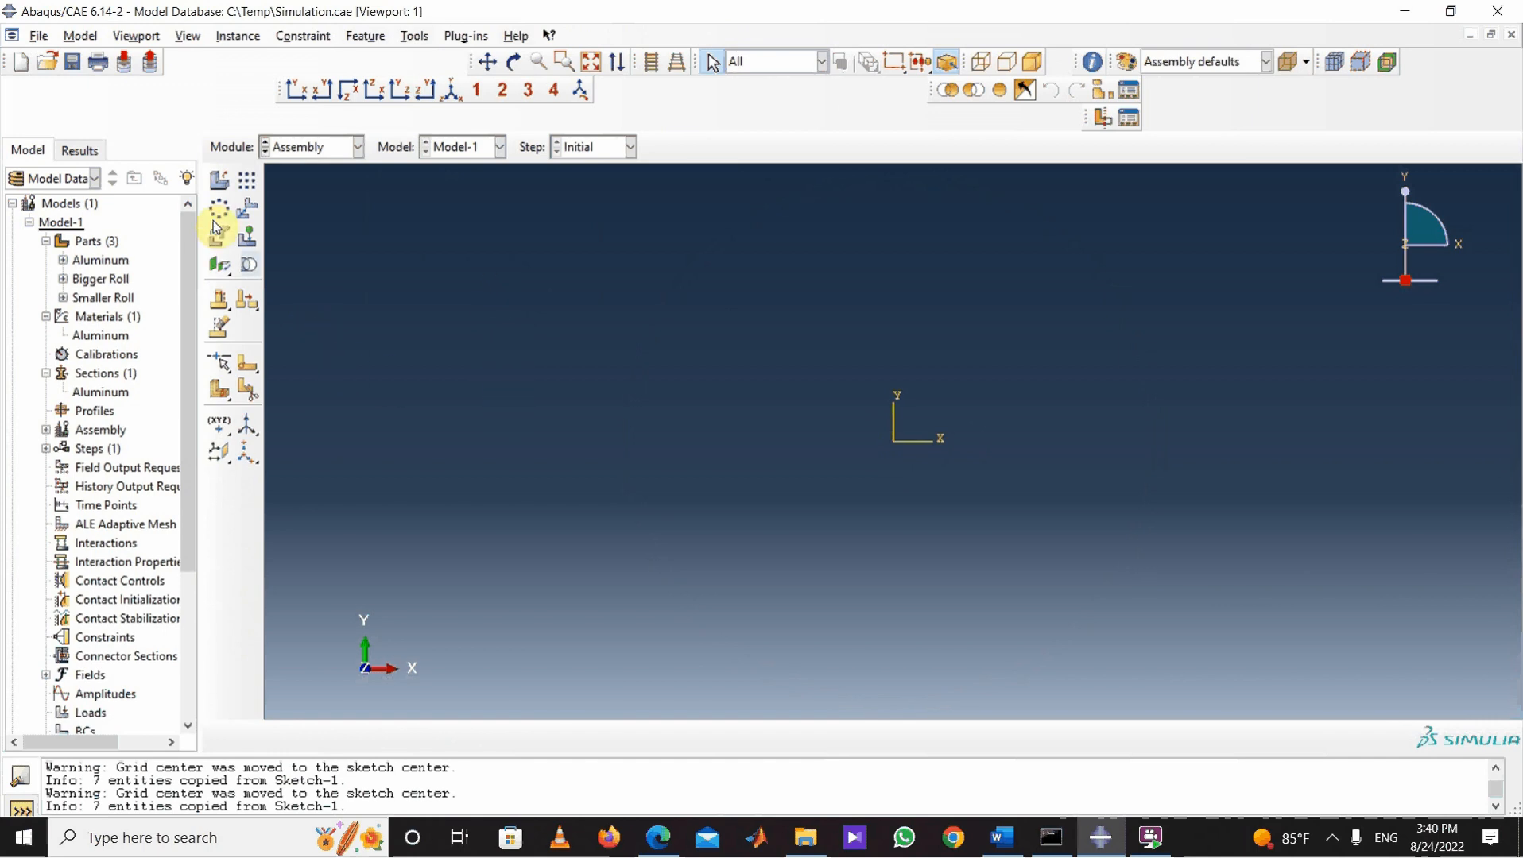
left_click(221, 181)
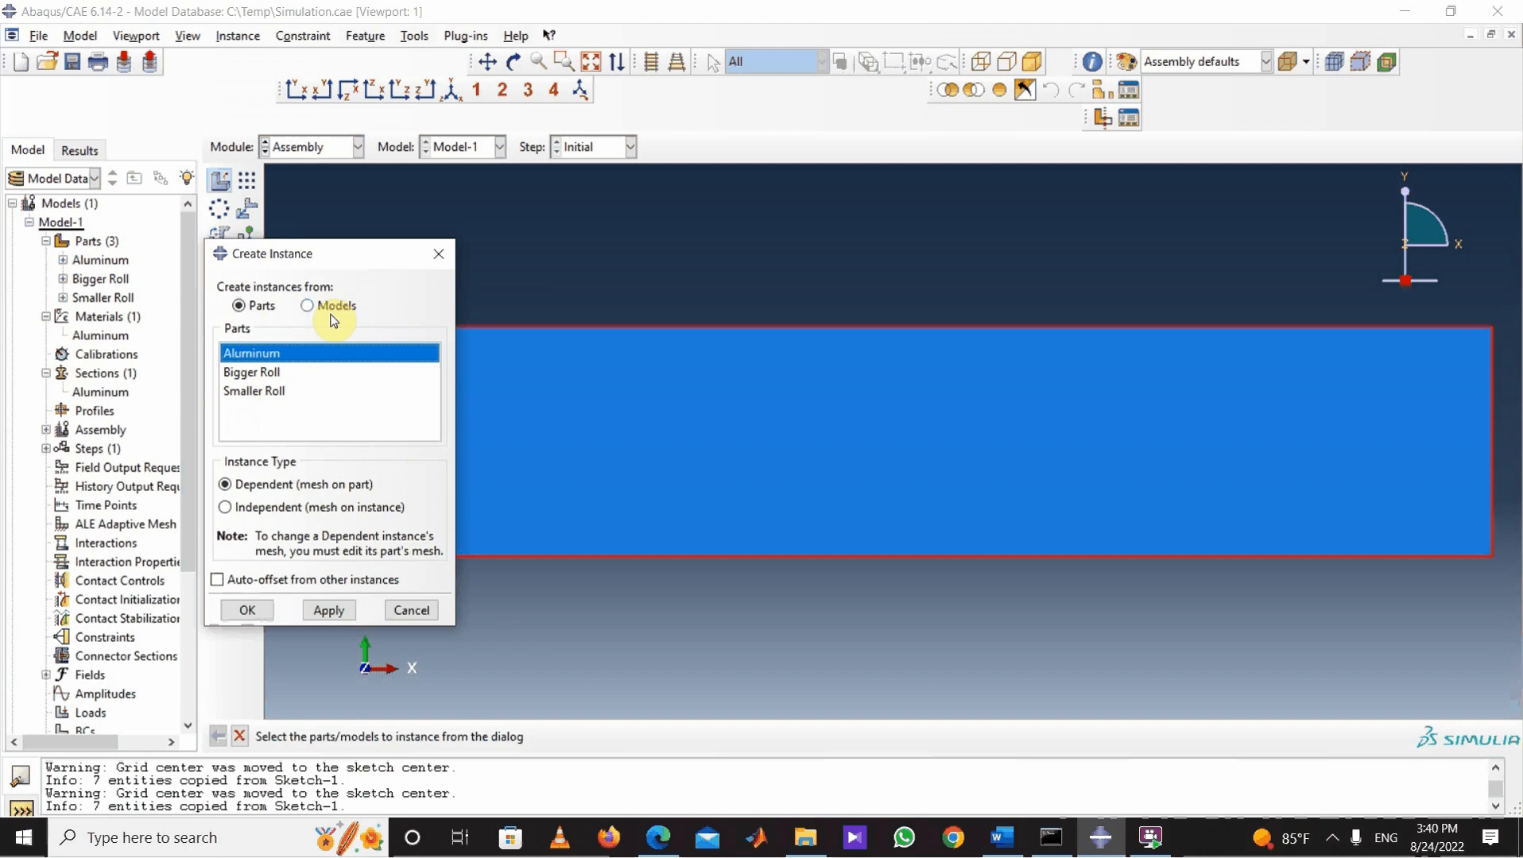
left_click(300, 373, "shift")
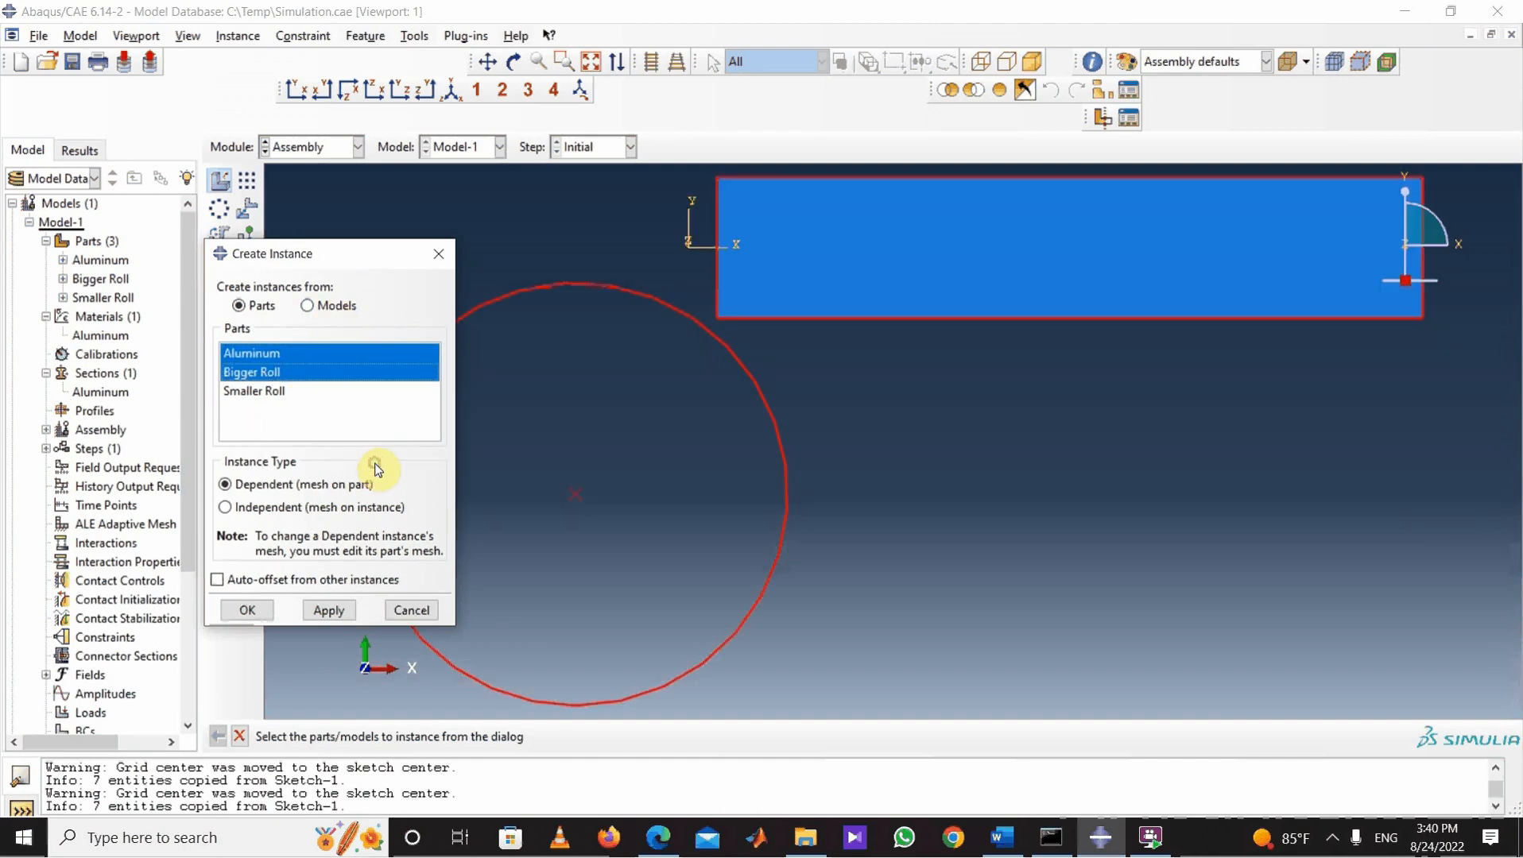
left_click(284, 393, "shift")
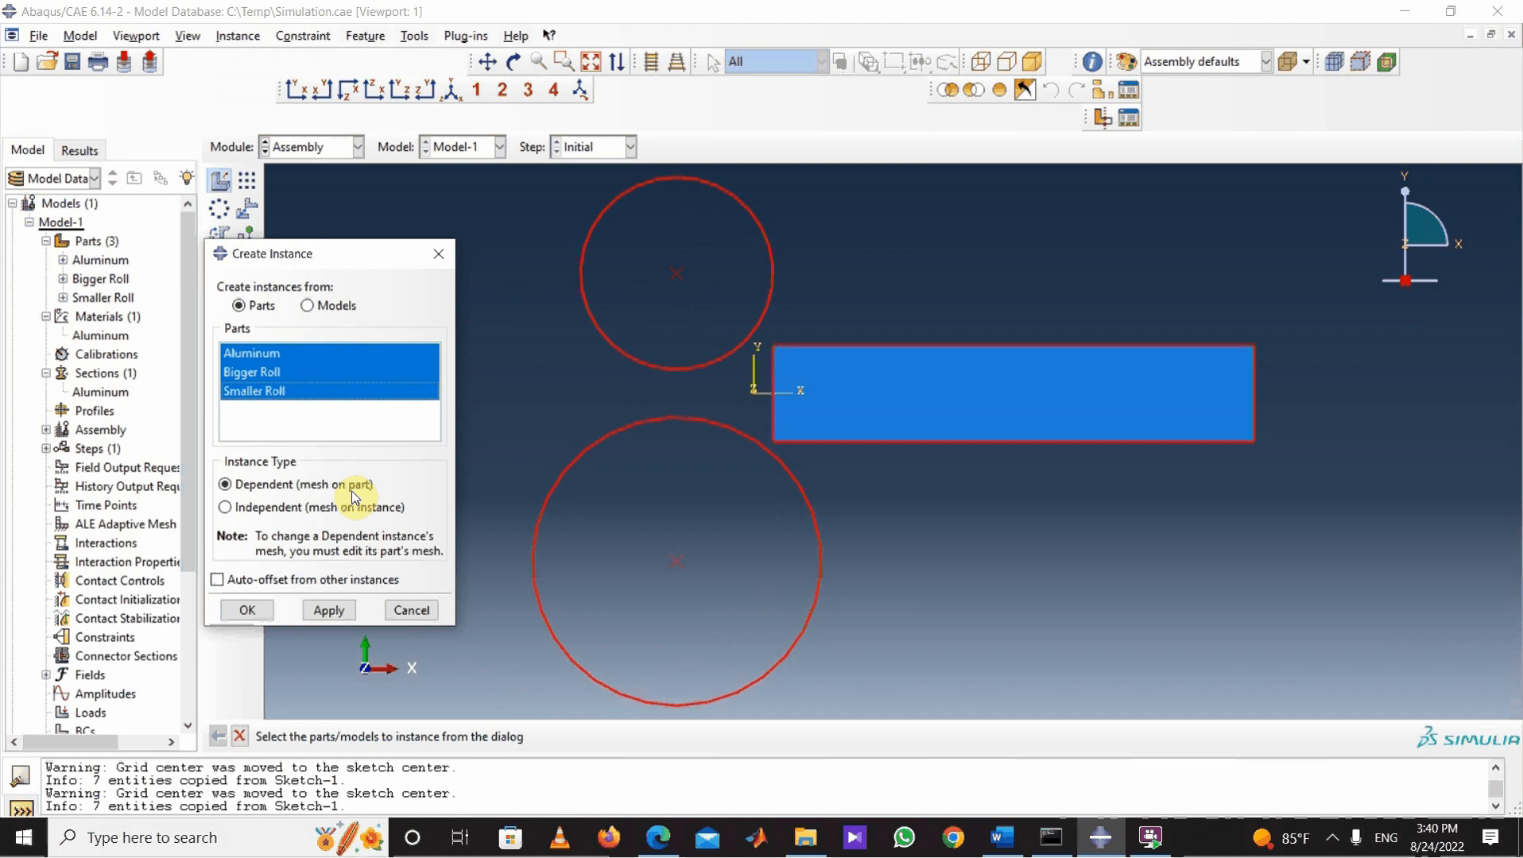
left_click(225, 508)
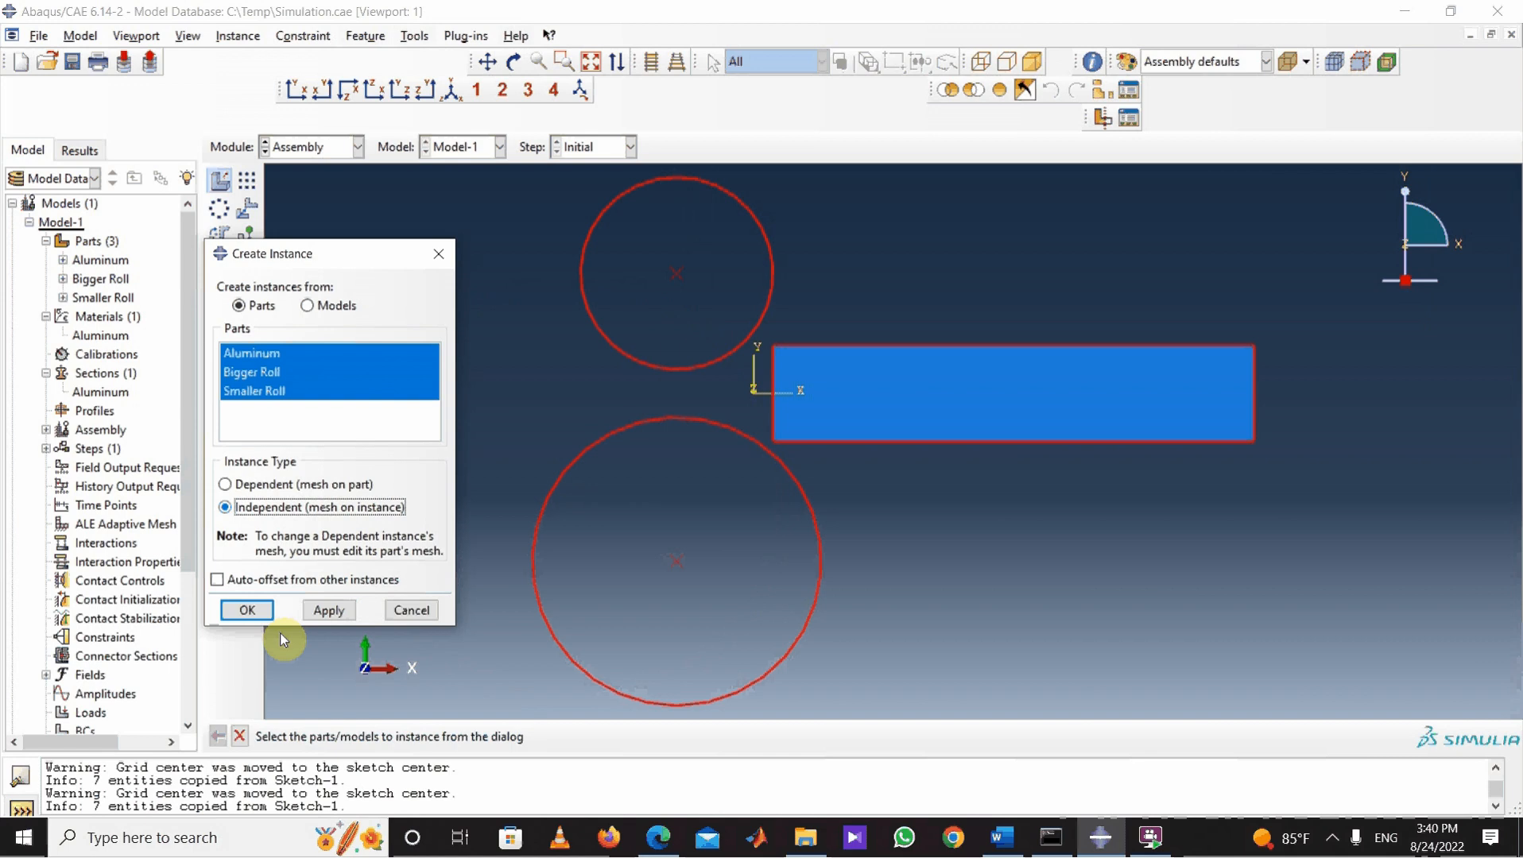
left_click(328, 612)
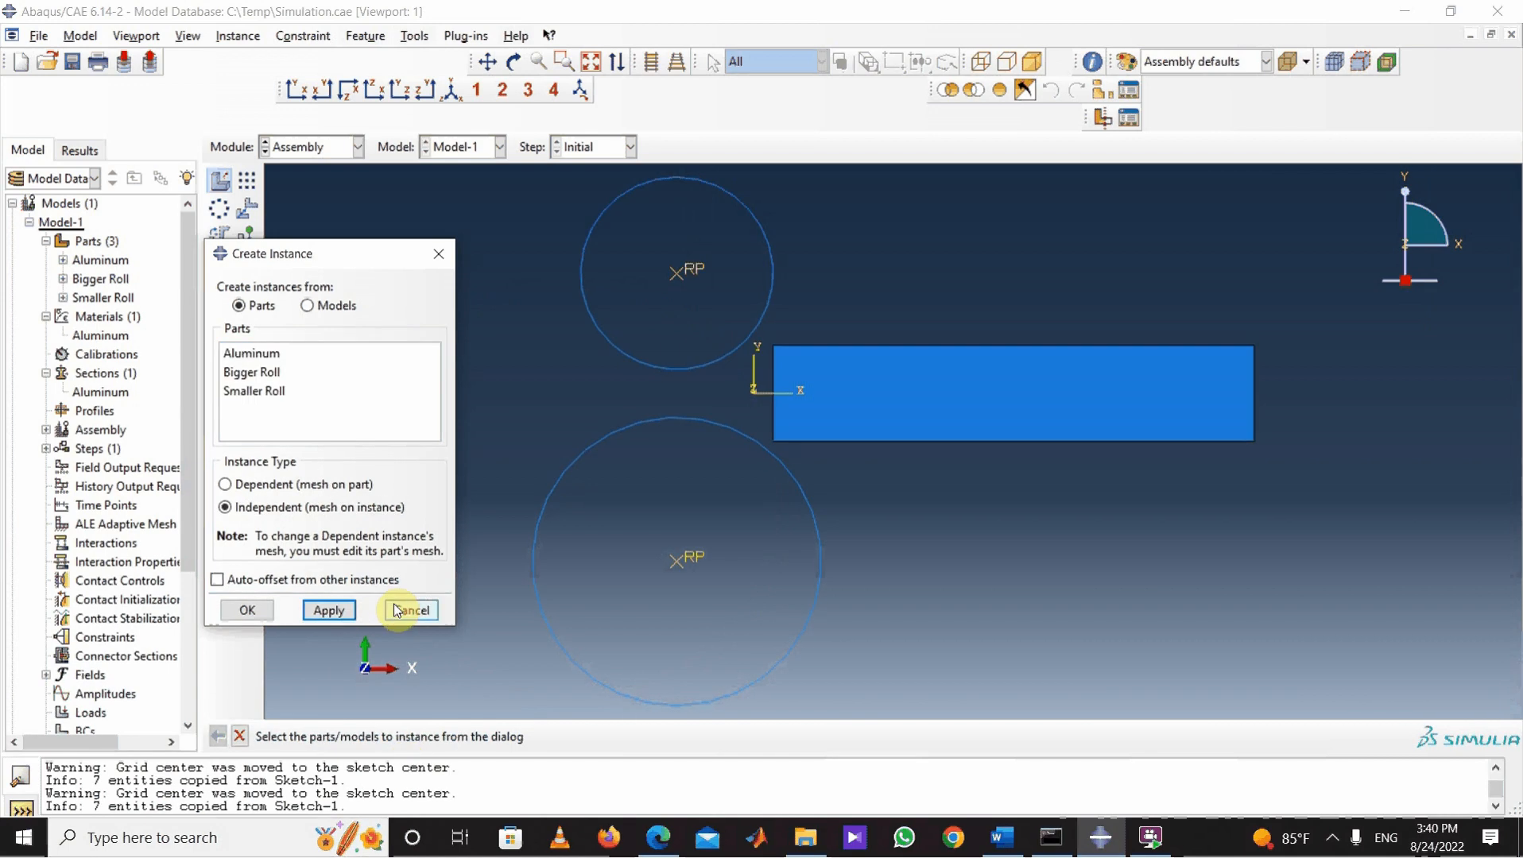
left_click(437, 253)
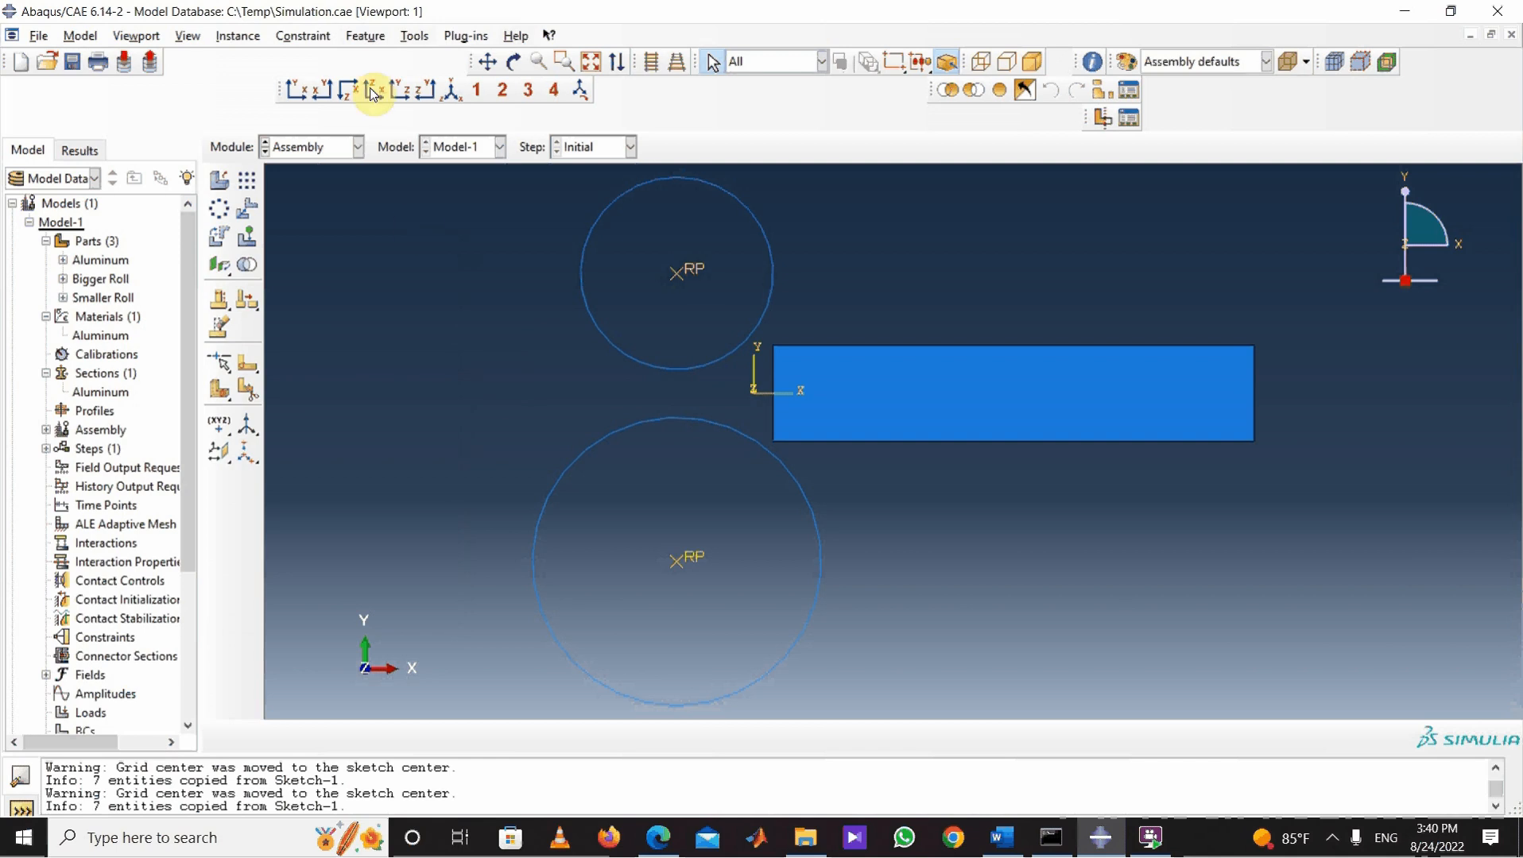
Step: Delete the existing assembly sets BR1/3, Fixed and SR1/3, keeping the set manager open
left_click(414, 36)
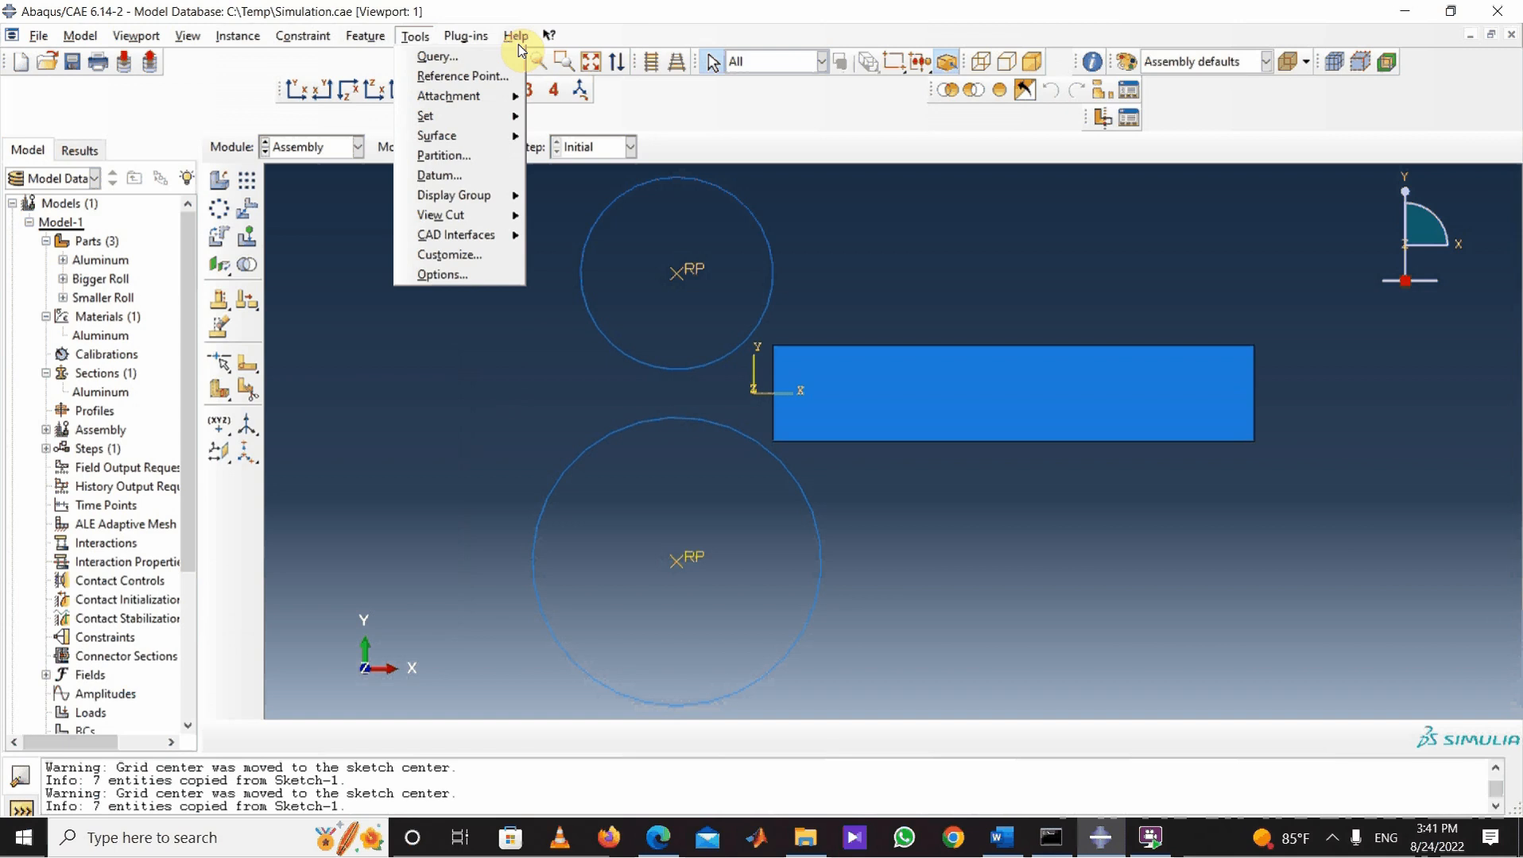
mouse_move(469, 115)
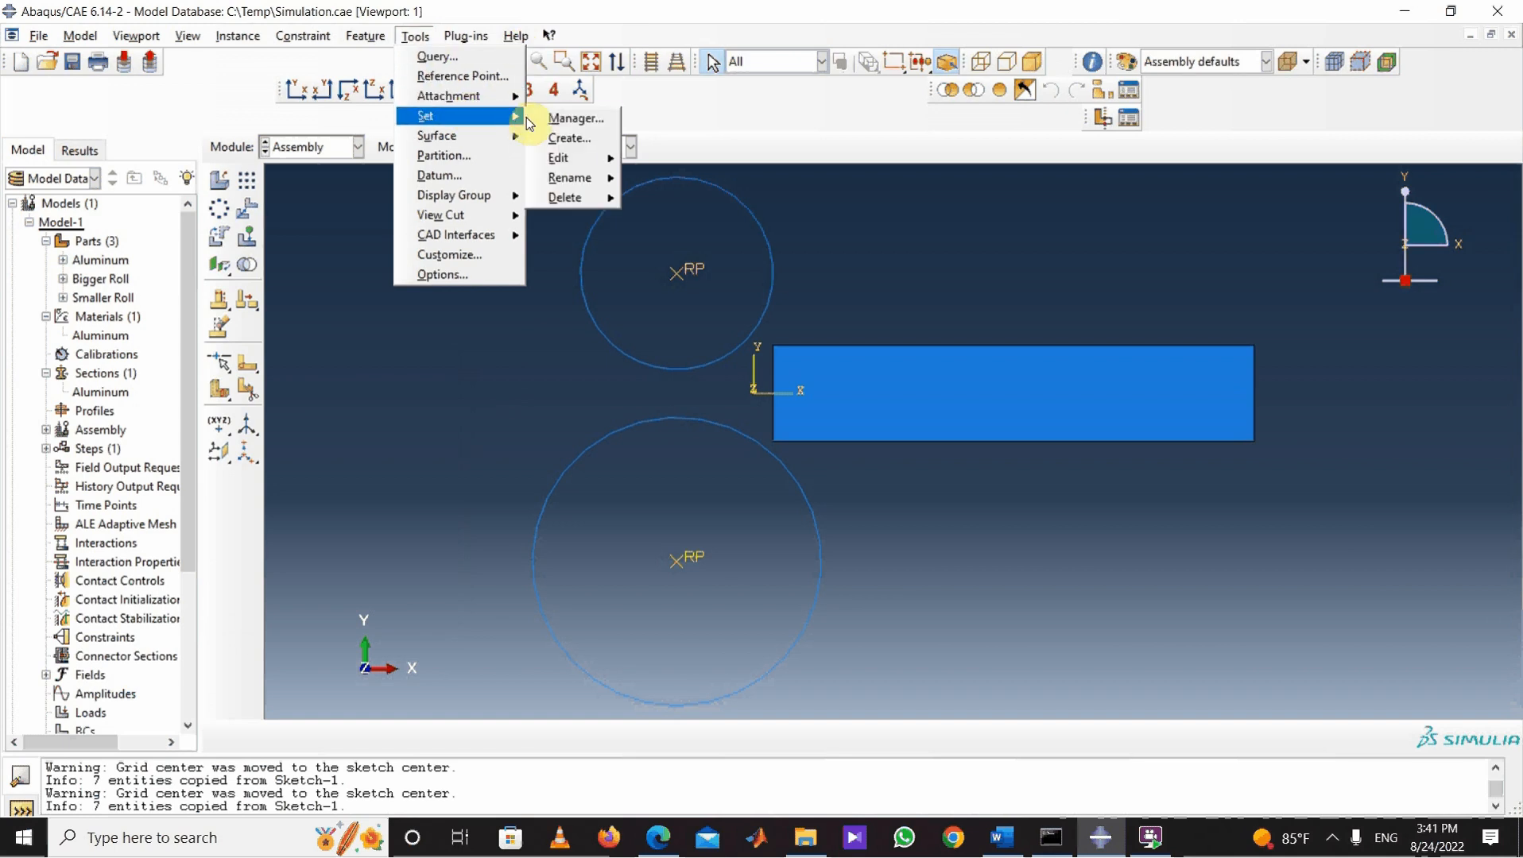
left_click(574, 117)
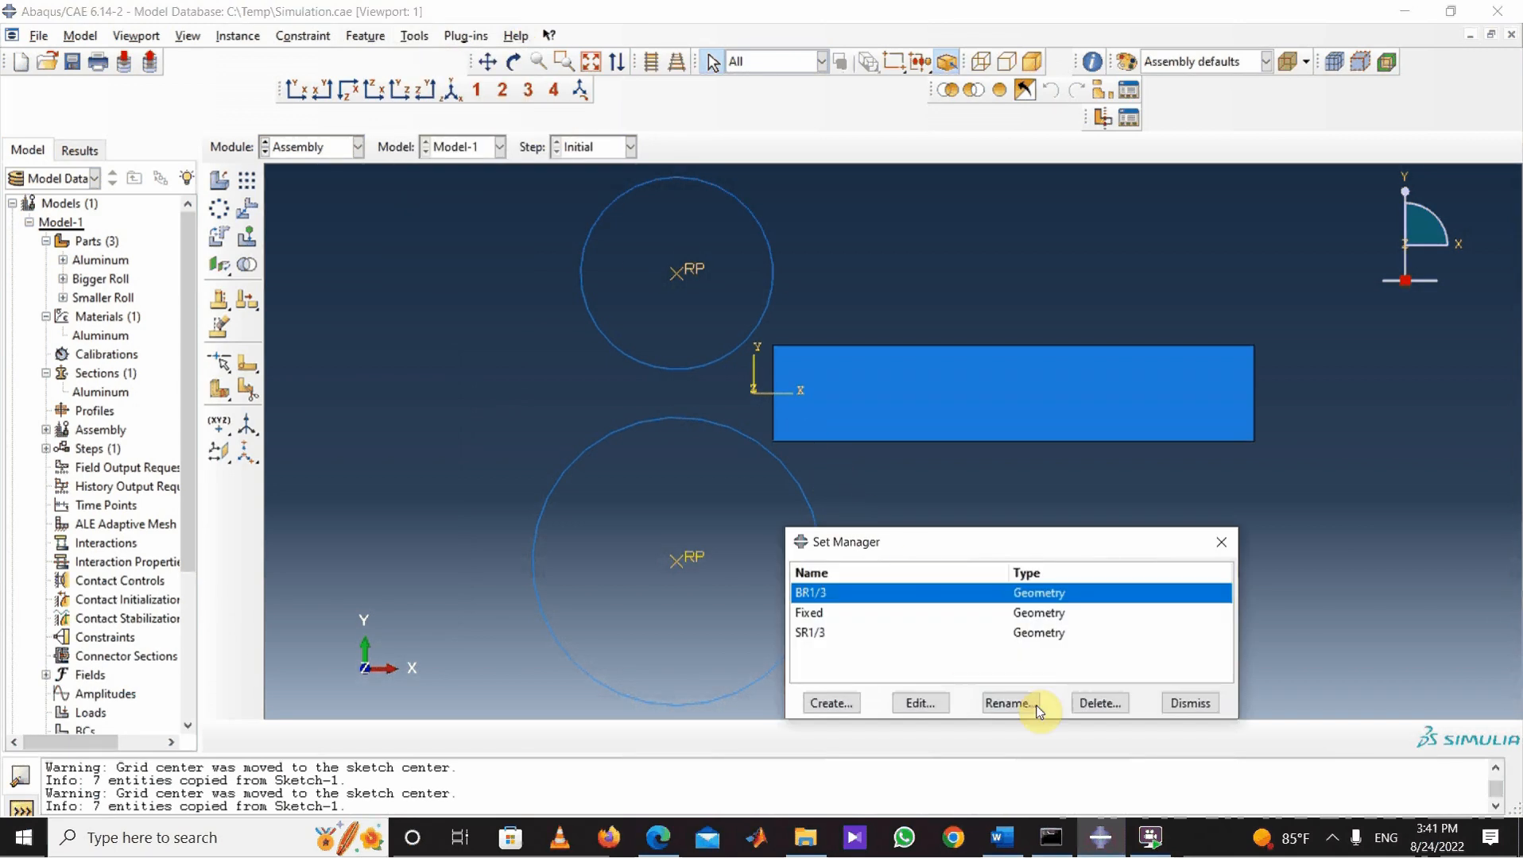
left_click(1099, 704)
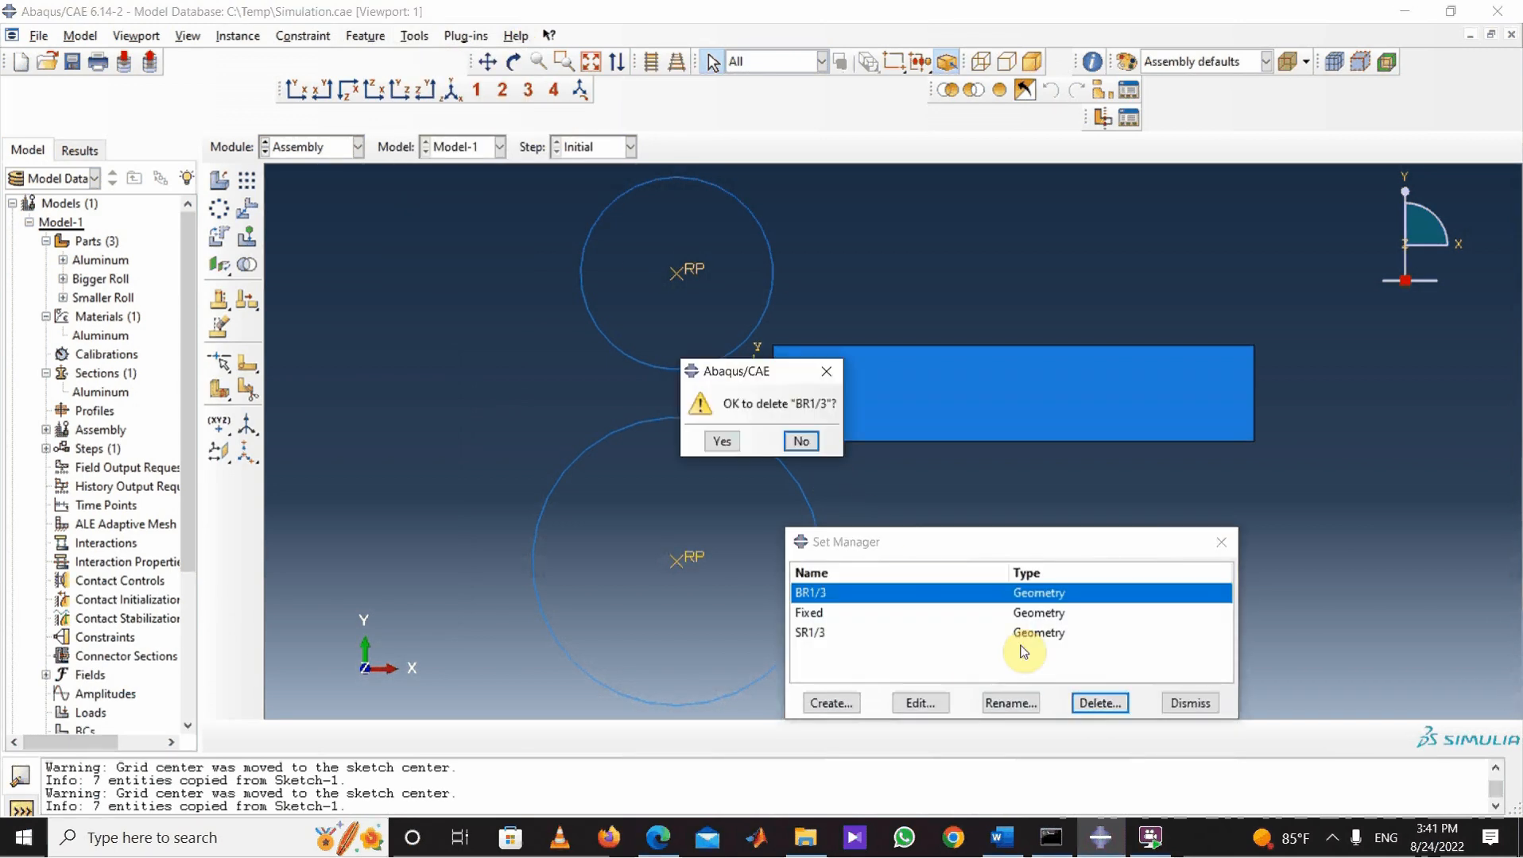
left_click(726, 444)
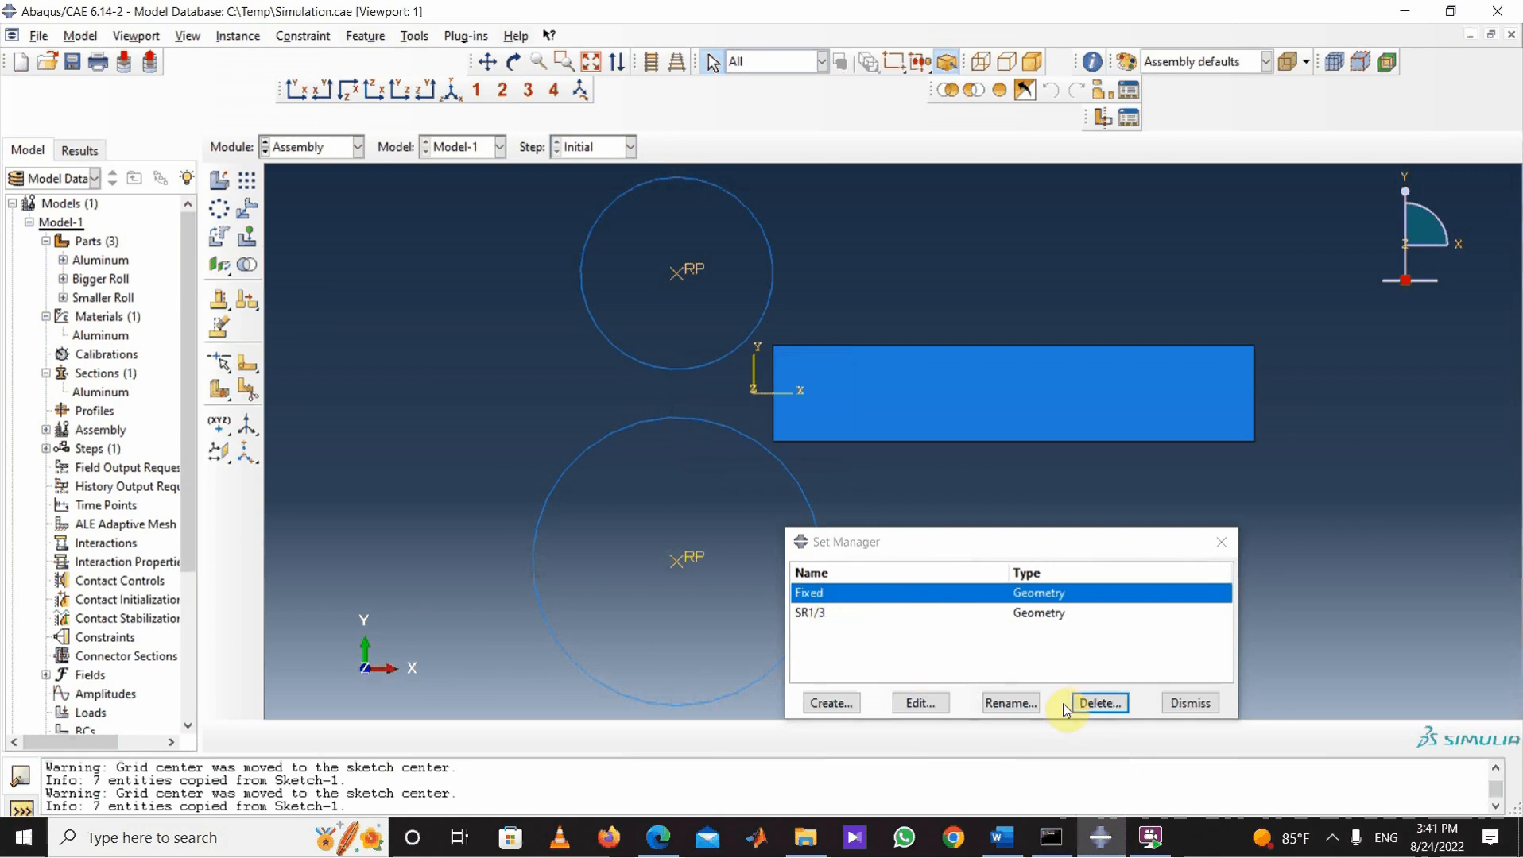
left_click(1100, 704)
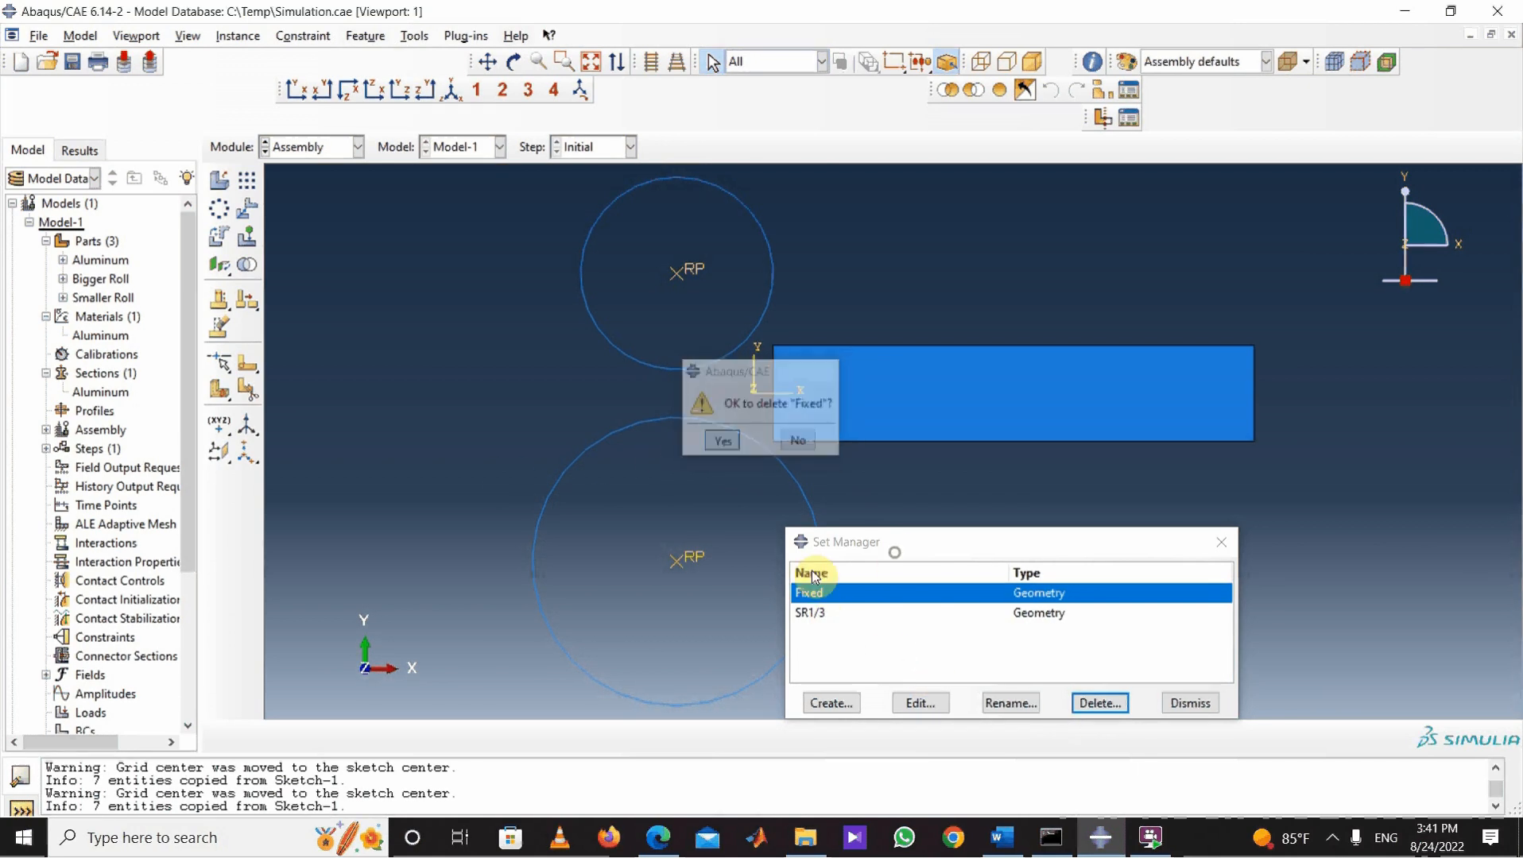
left_click(720, 444)
left_click(1082, 704)
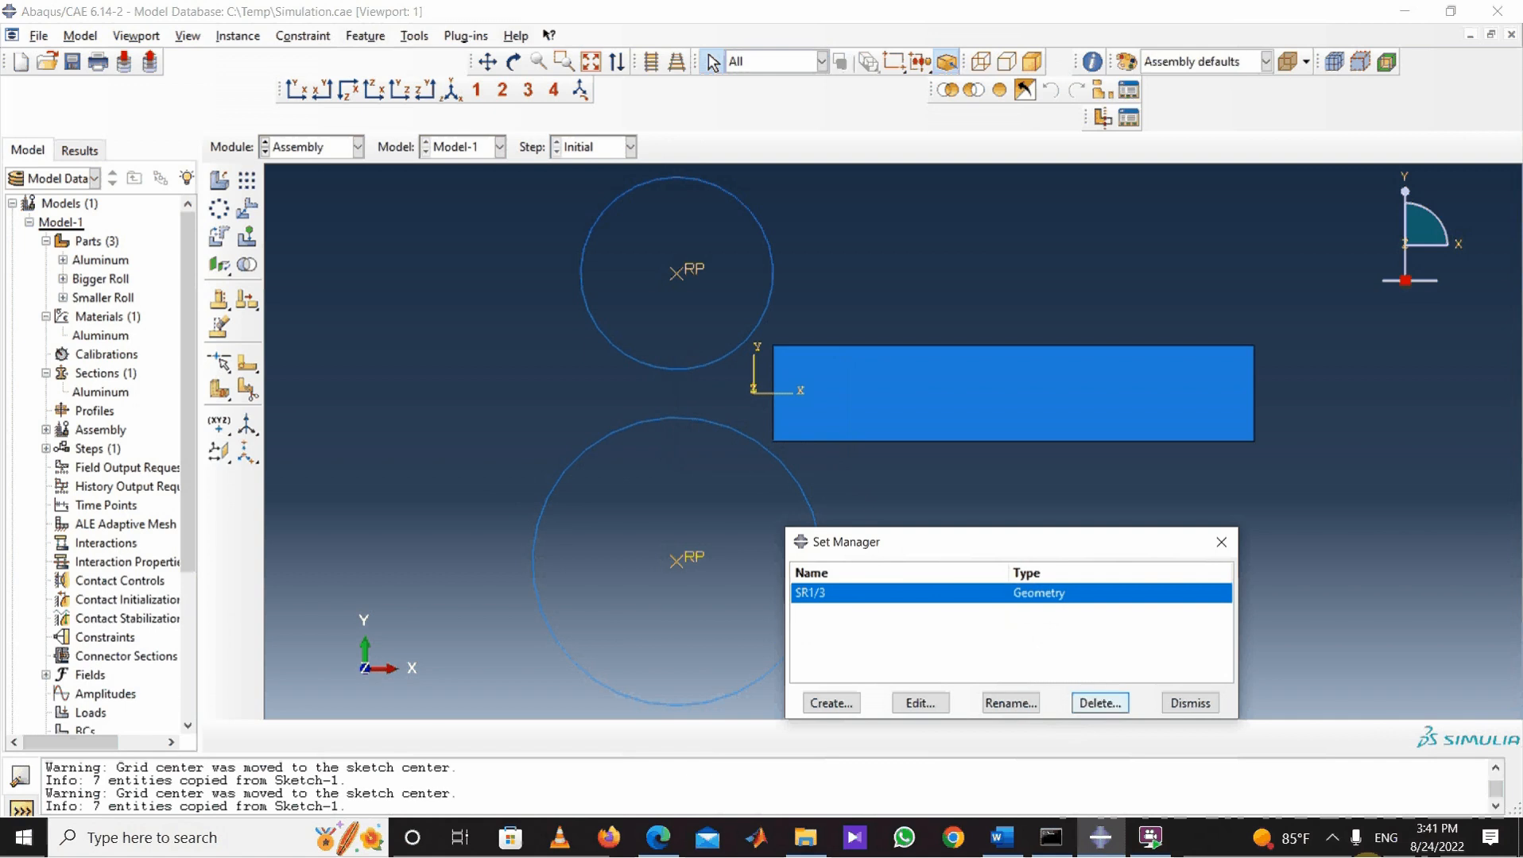
left_click(715, 443)
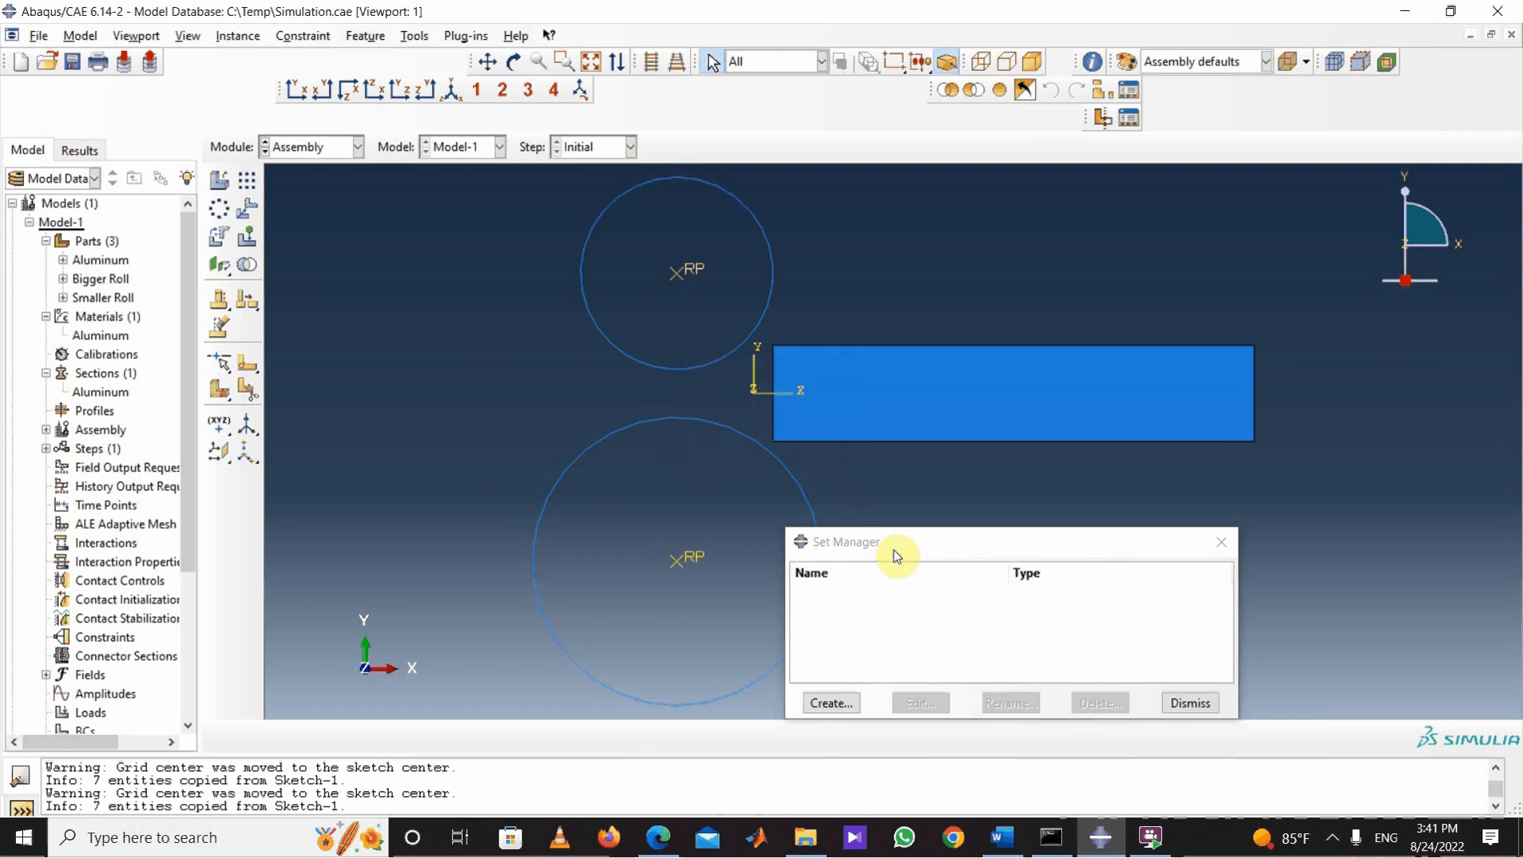
left_click_drag(893, 546, 1062, 630)
Step: Delete the existing assembly surfaces BR1/3, SR1/3 and Workpiece, keeping the surface manager open
left_click(415, 36)
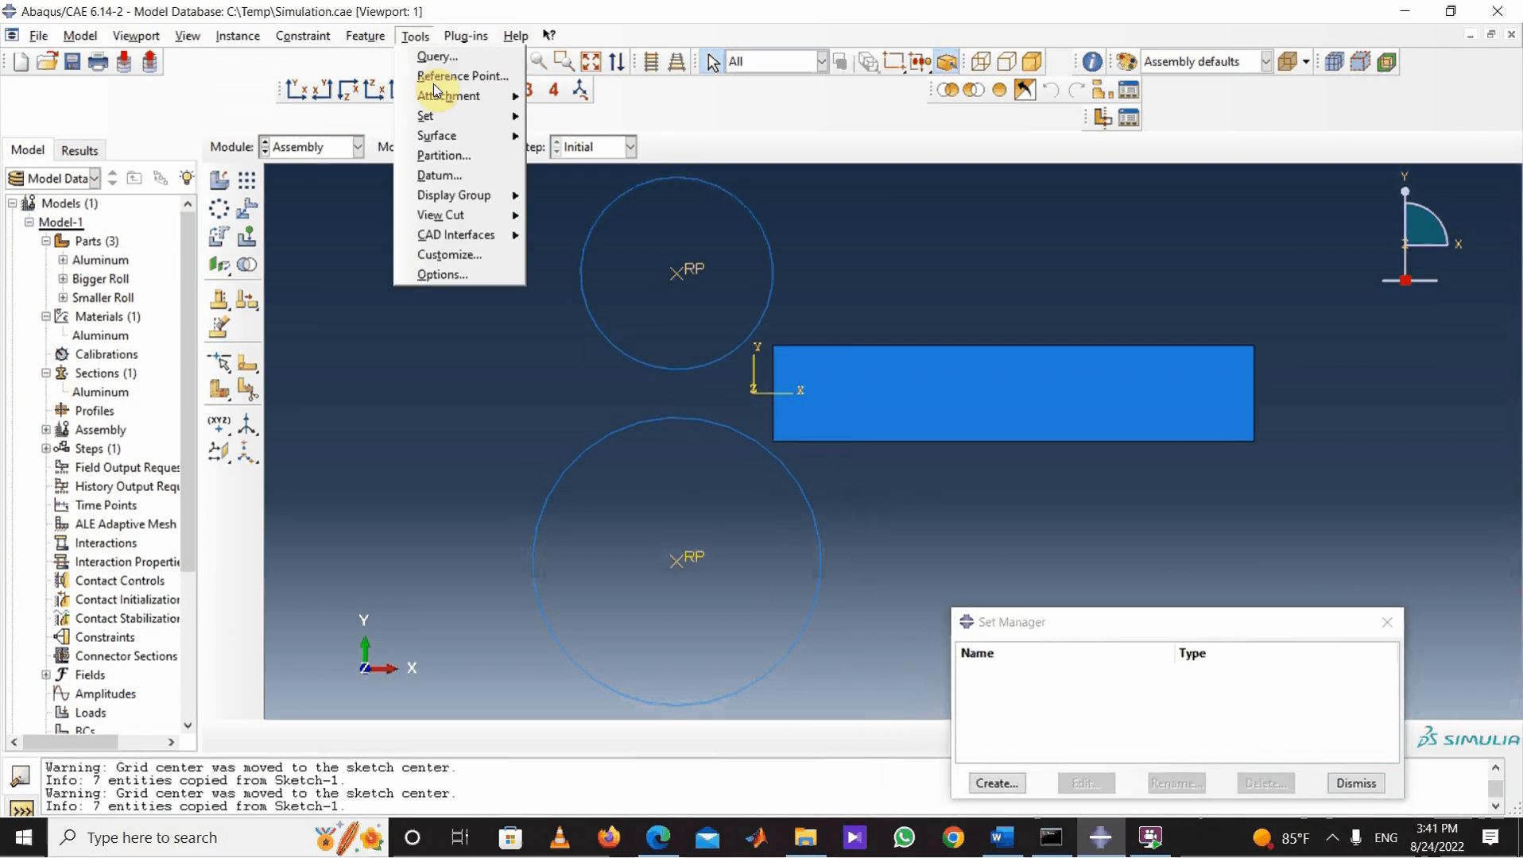
mouse_move(504, 146)
left_click(576, 138)
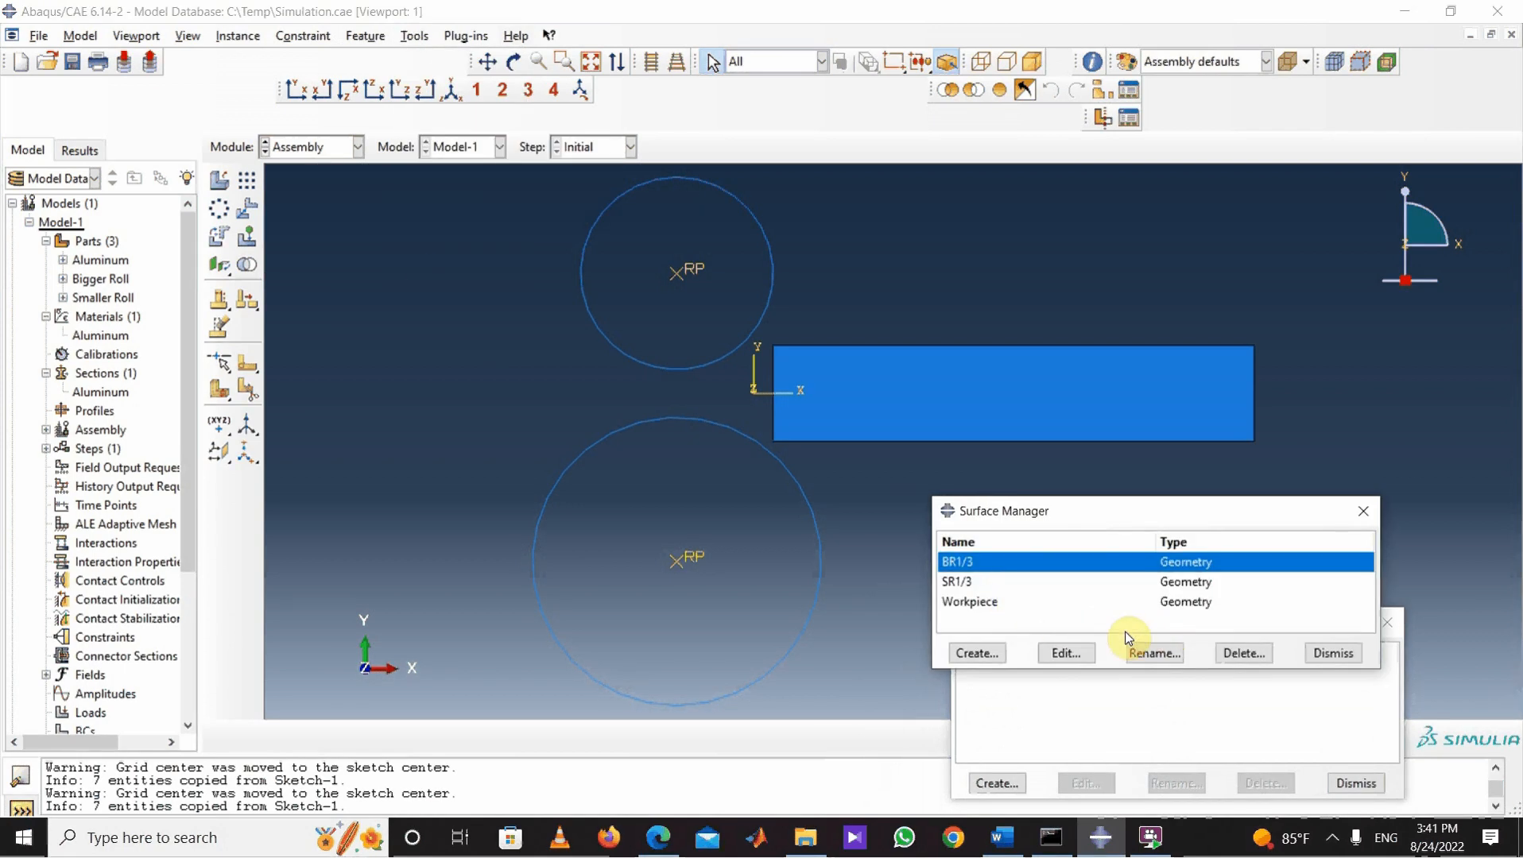
left_click(1228, 652)
left_click(722, 442)
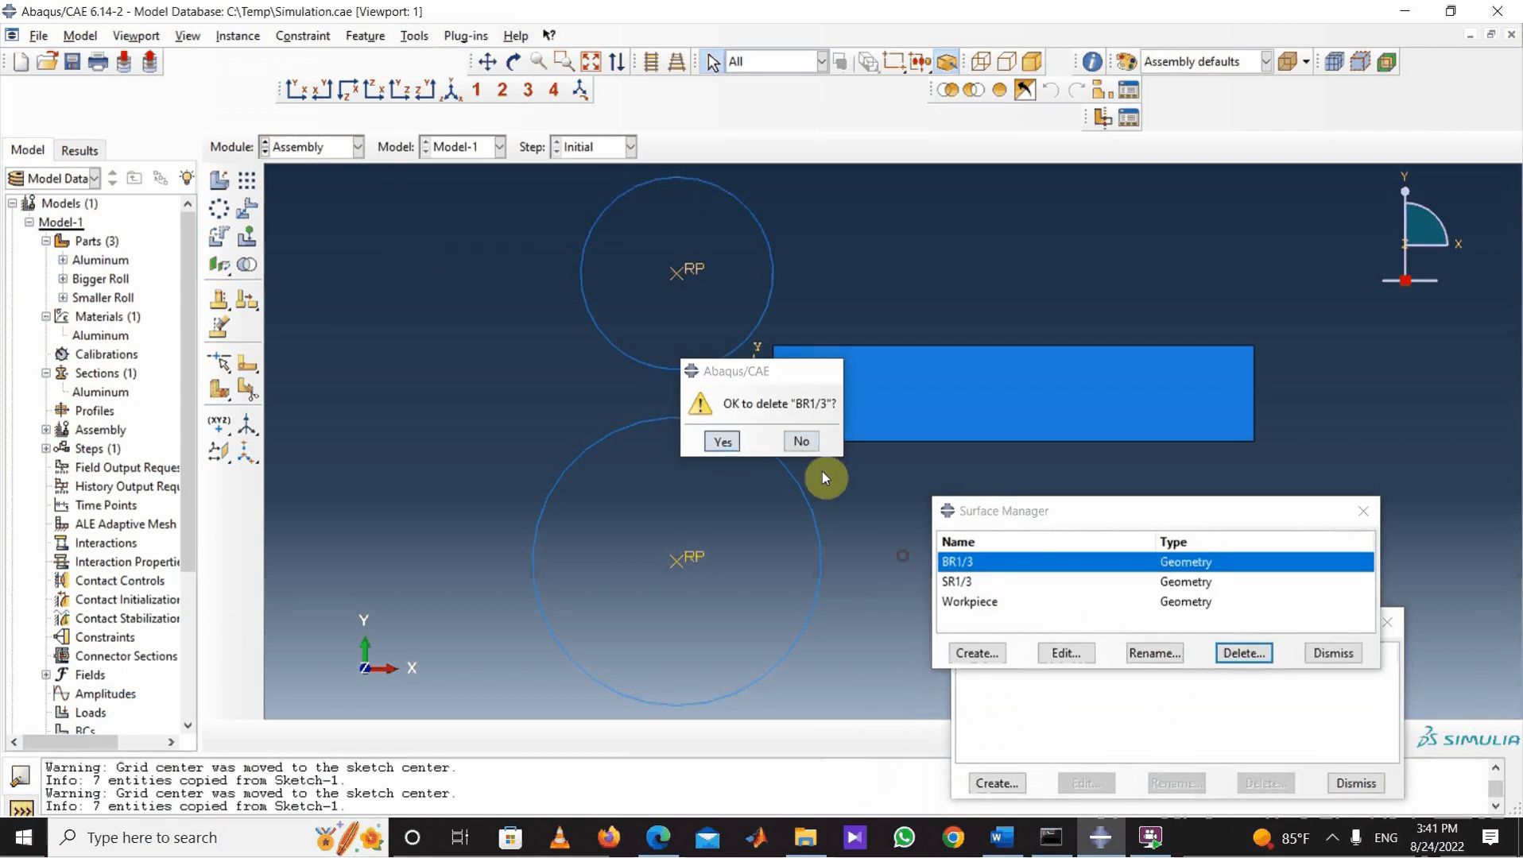
left_click(1220, 653)
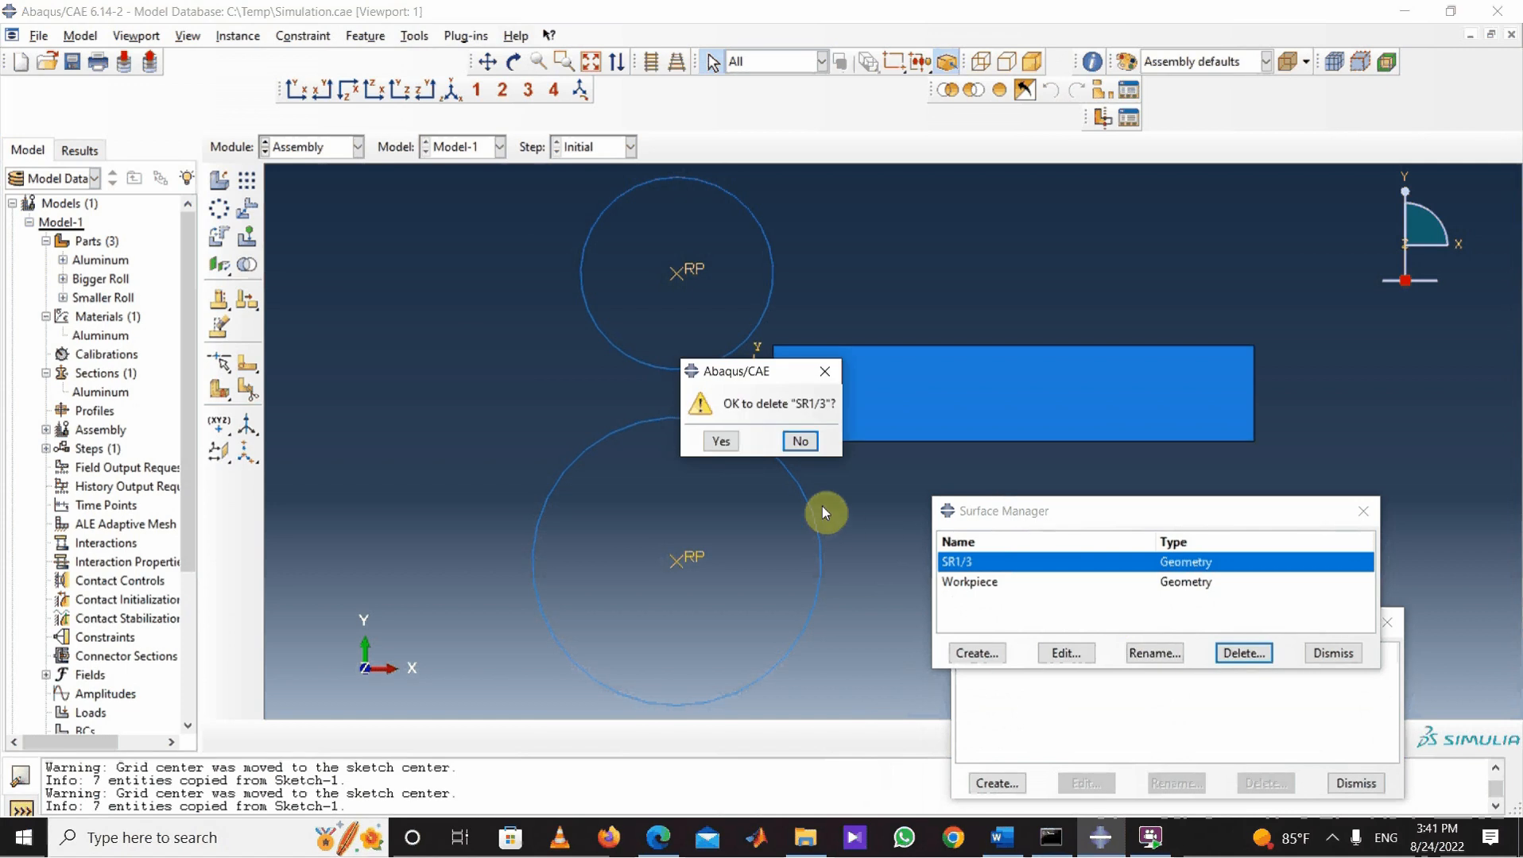
left_click(722, 443)
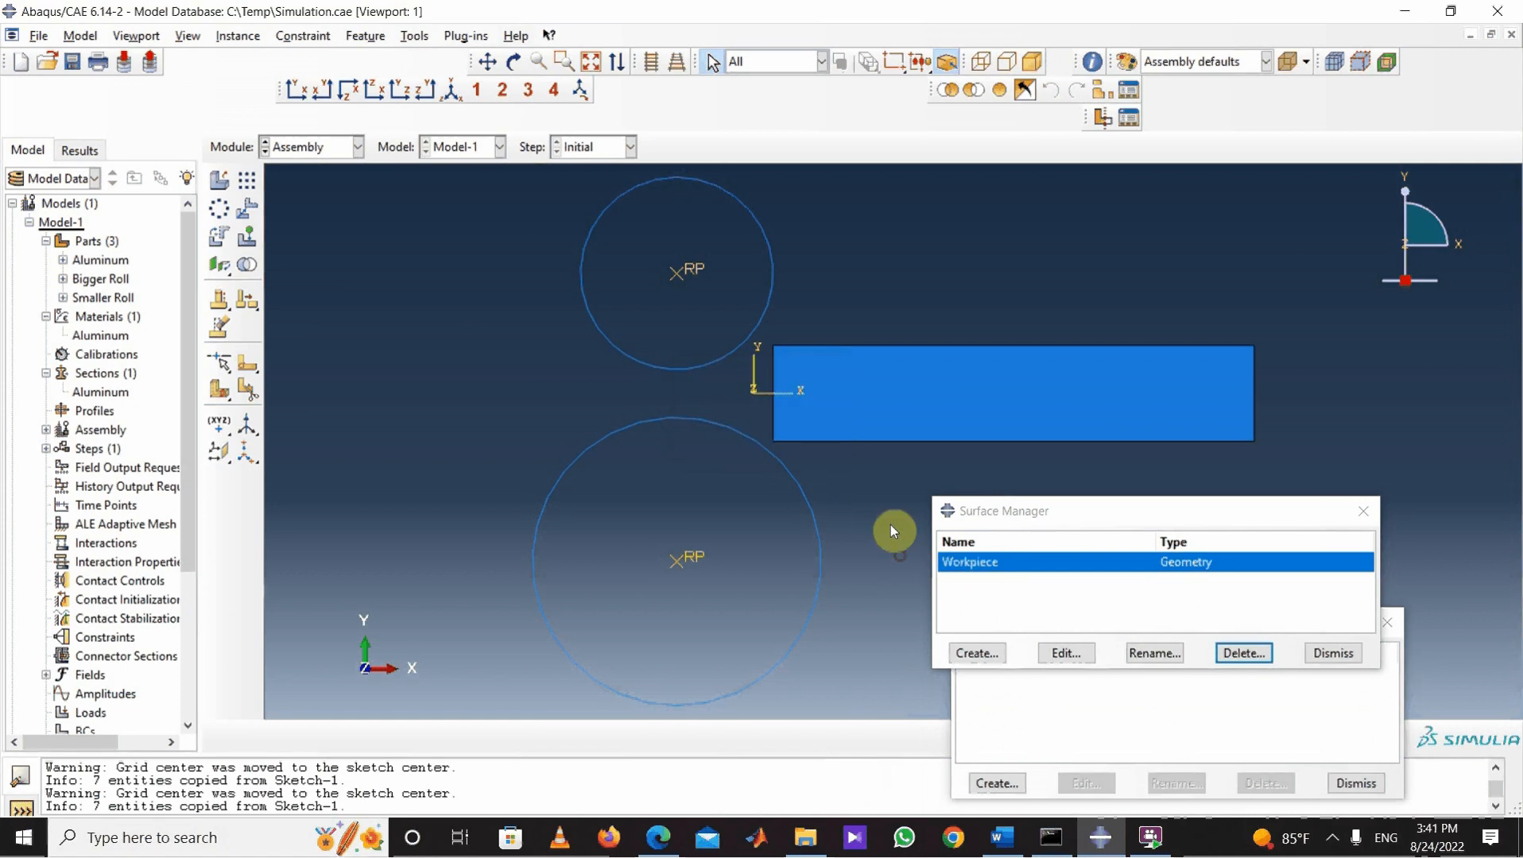
left_click(1245, 654)
left_click(715, 448)
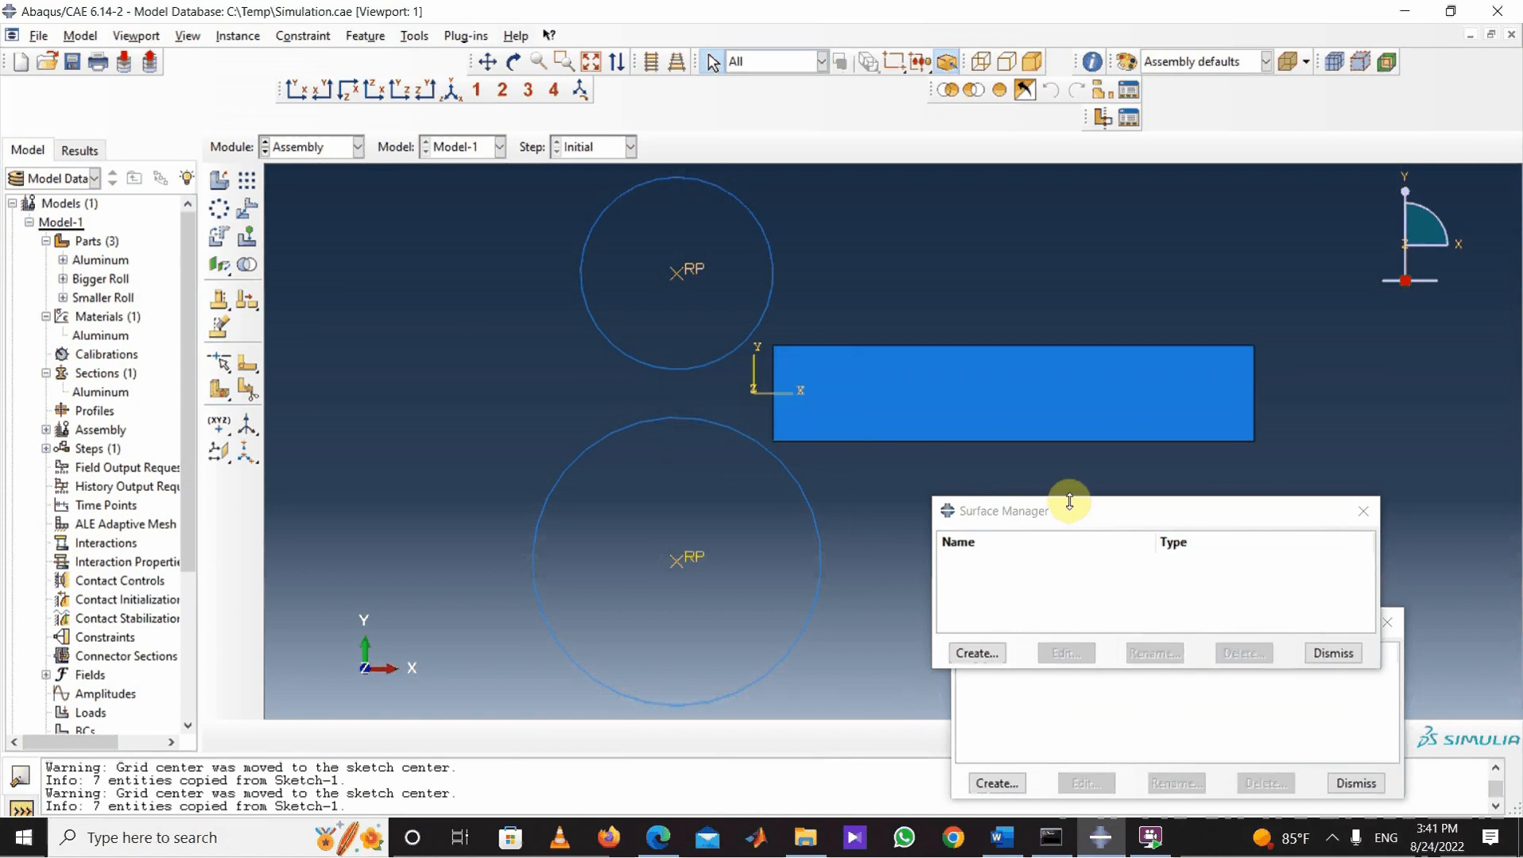
Step: Arrange the set and surface managers side by side and create a geometry set named Aluminum from the plate's right vertical edge
left_click_drag(1079, 511, 1338, 623)
left_click_drag(1160, 622, 895, 624)
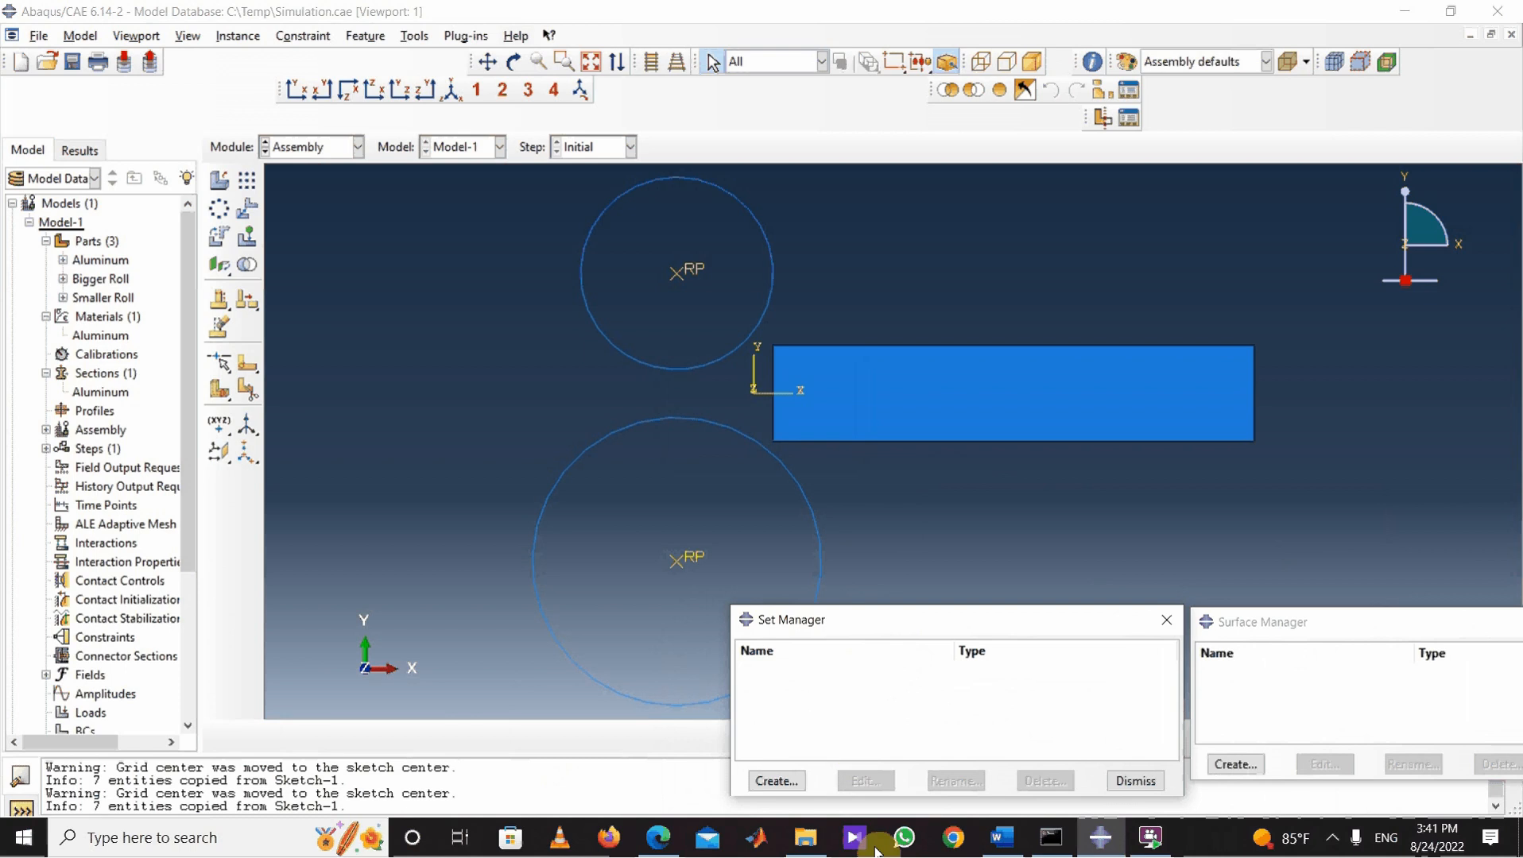
left_click(777, 781)
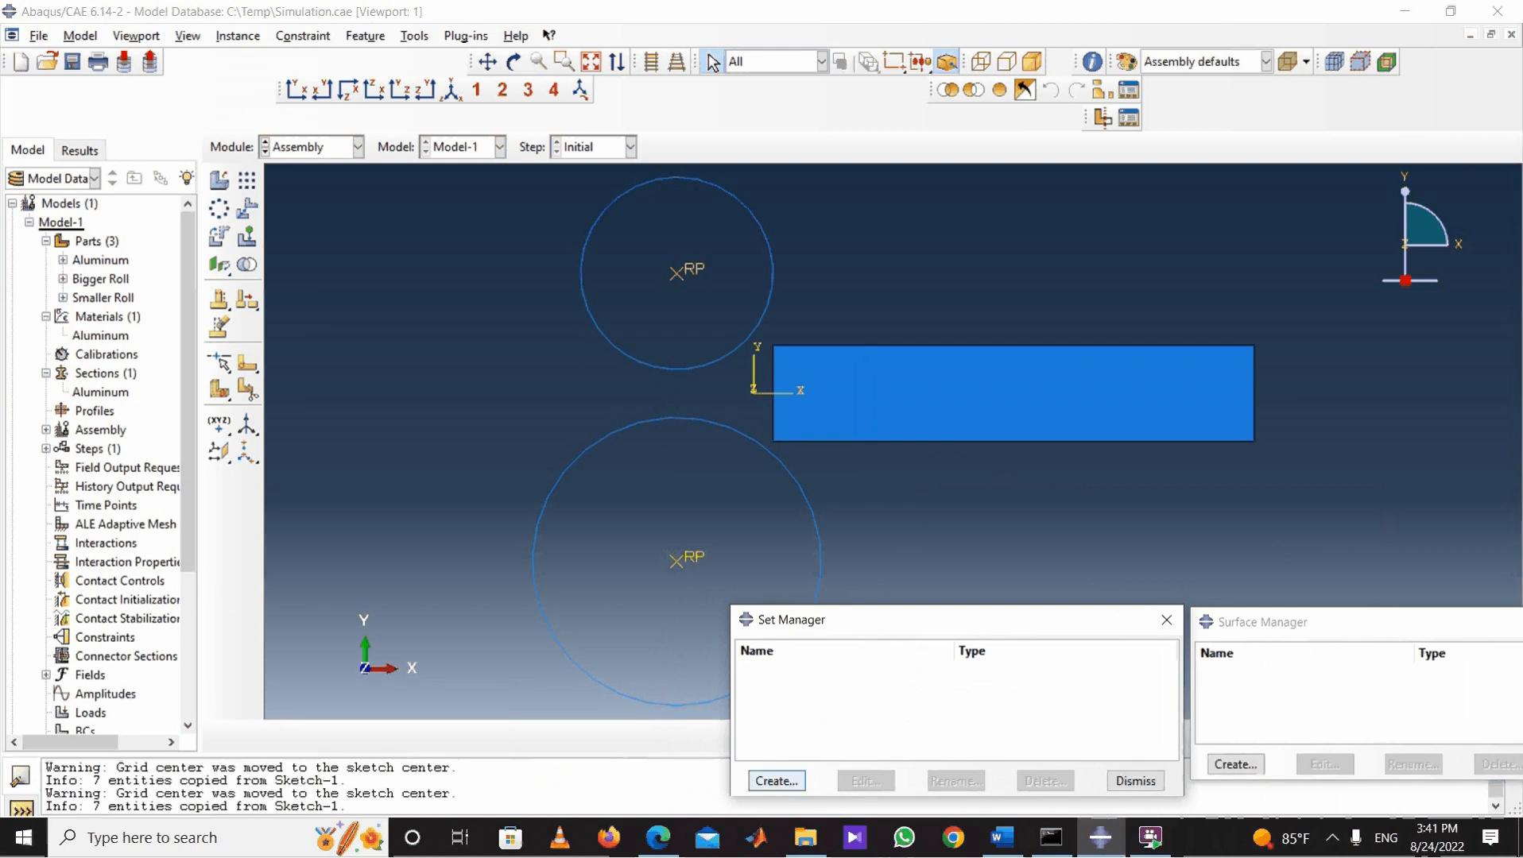
left_click_drag(1001, 458, 109, 246)
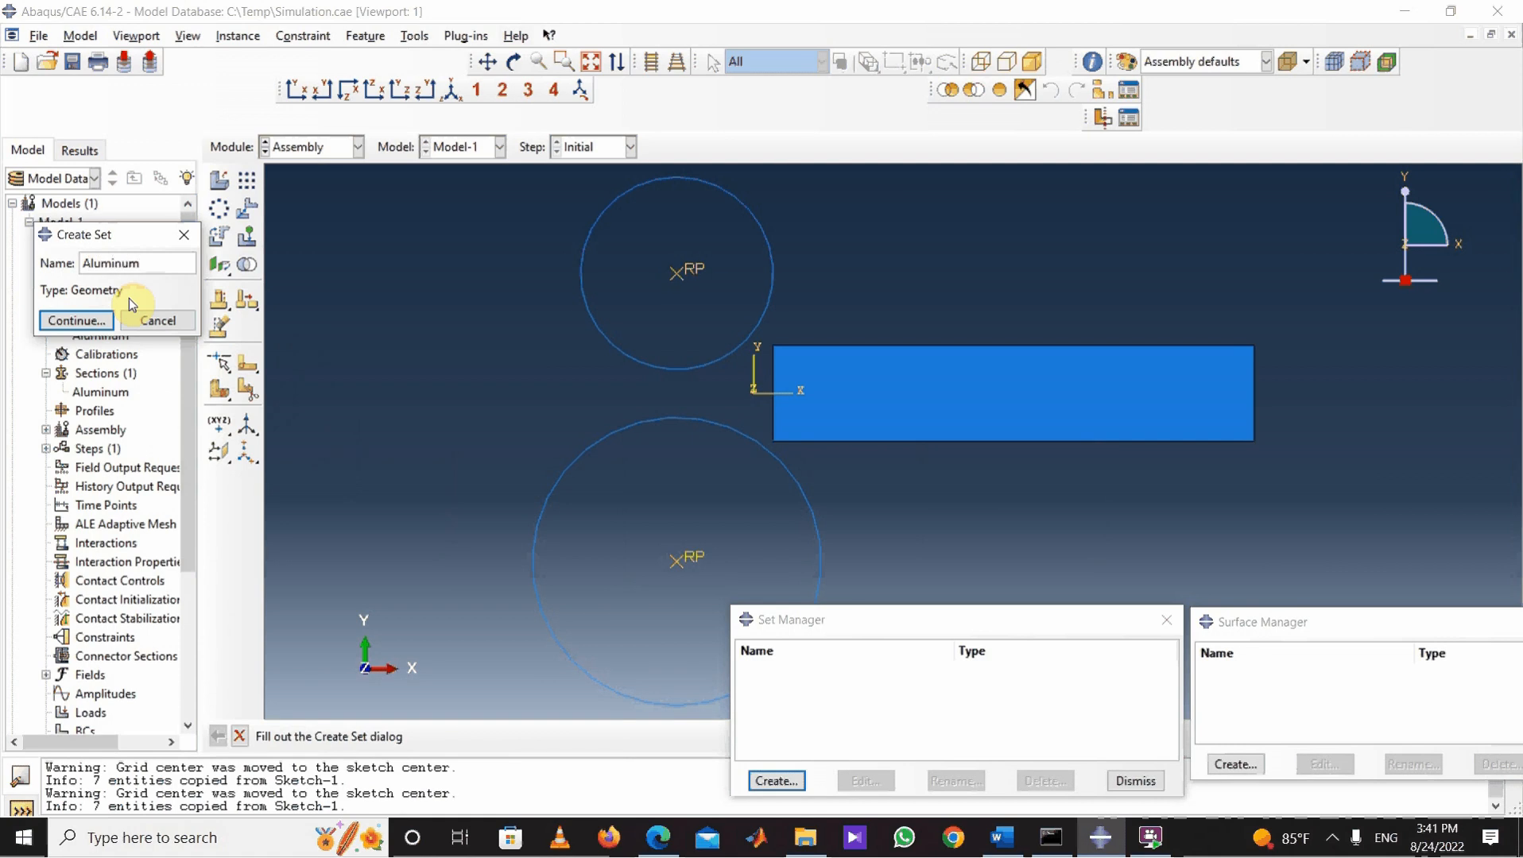
left_click(77, 319)
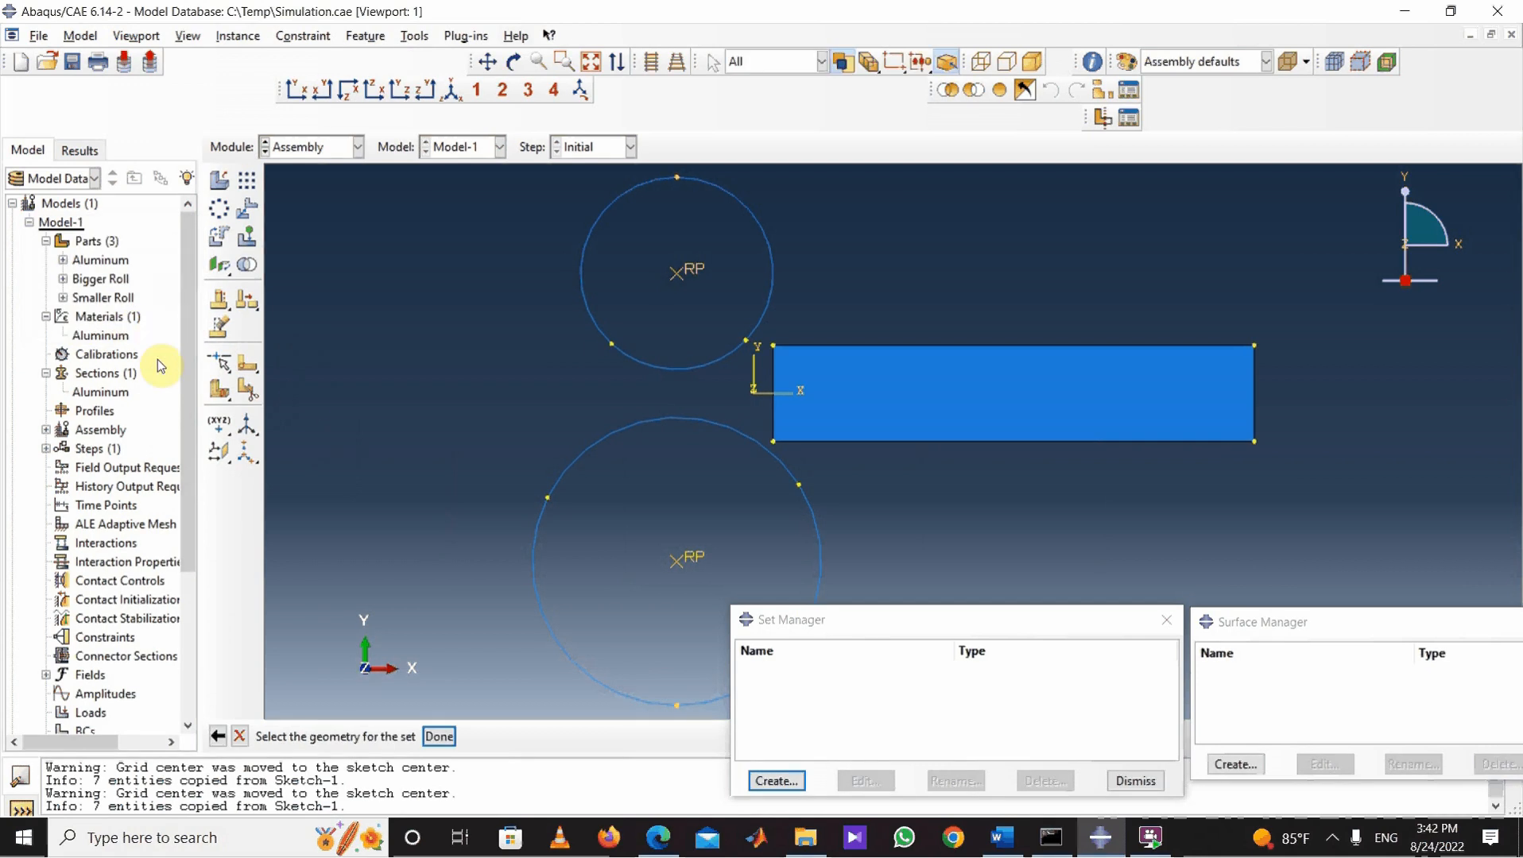
left_click(1254, 398)
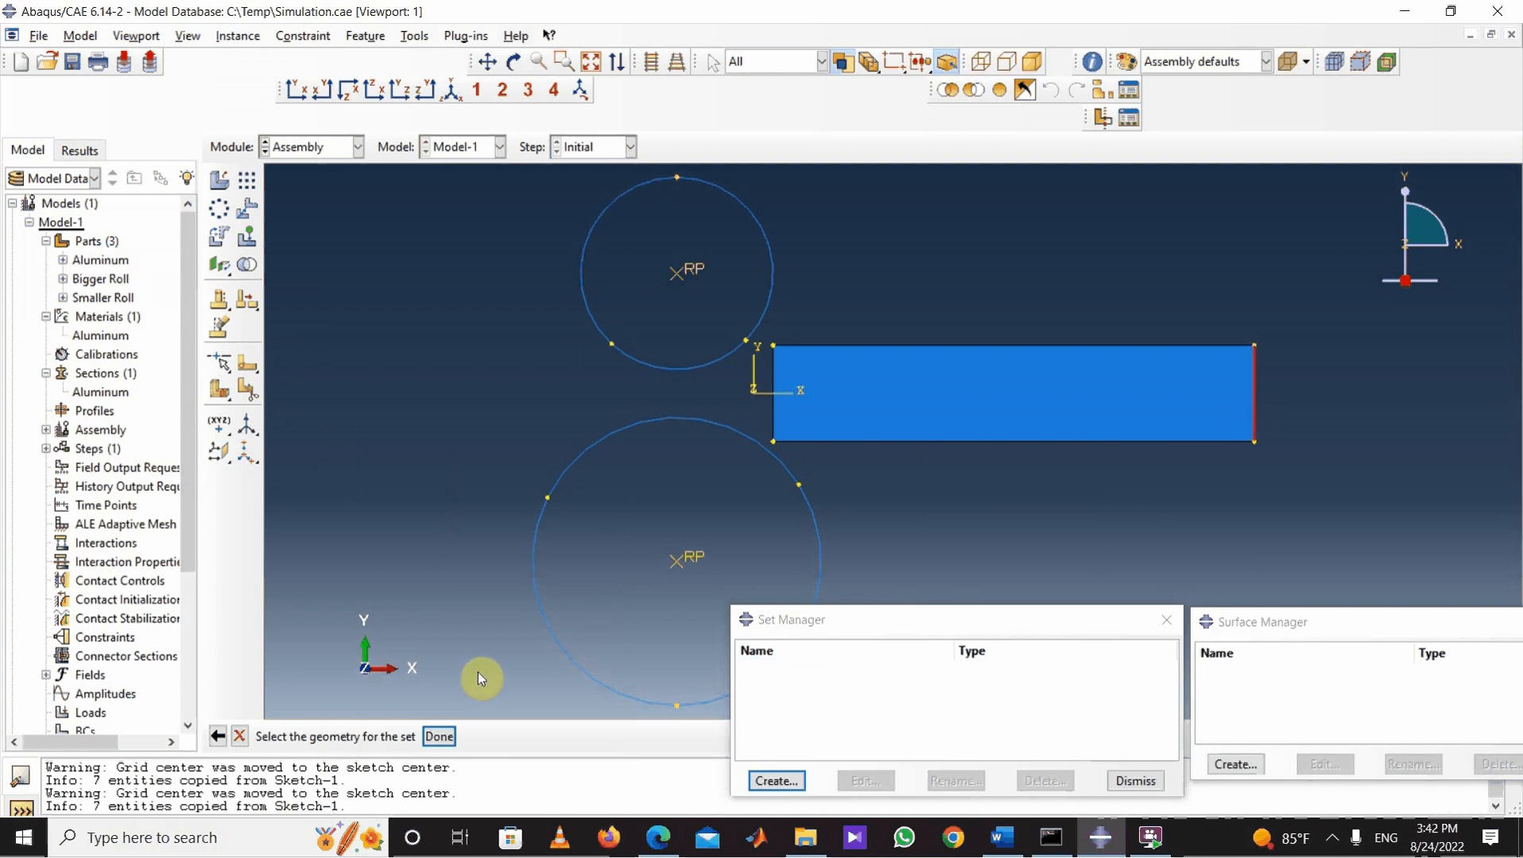
left_click(439, 736)
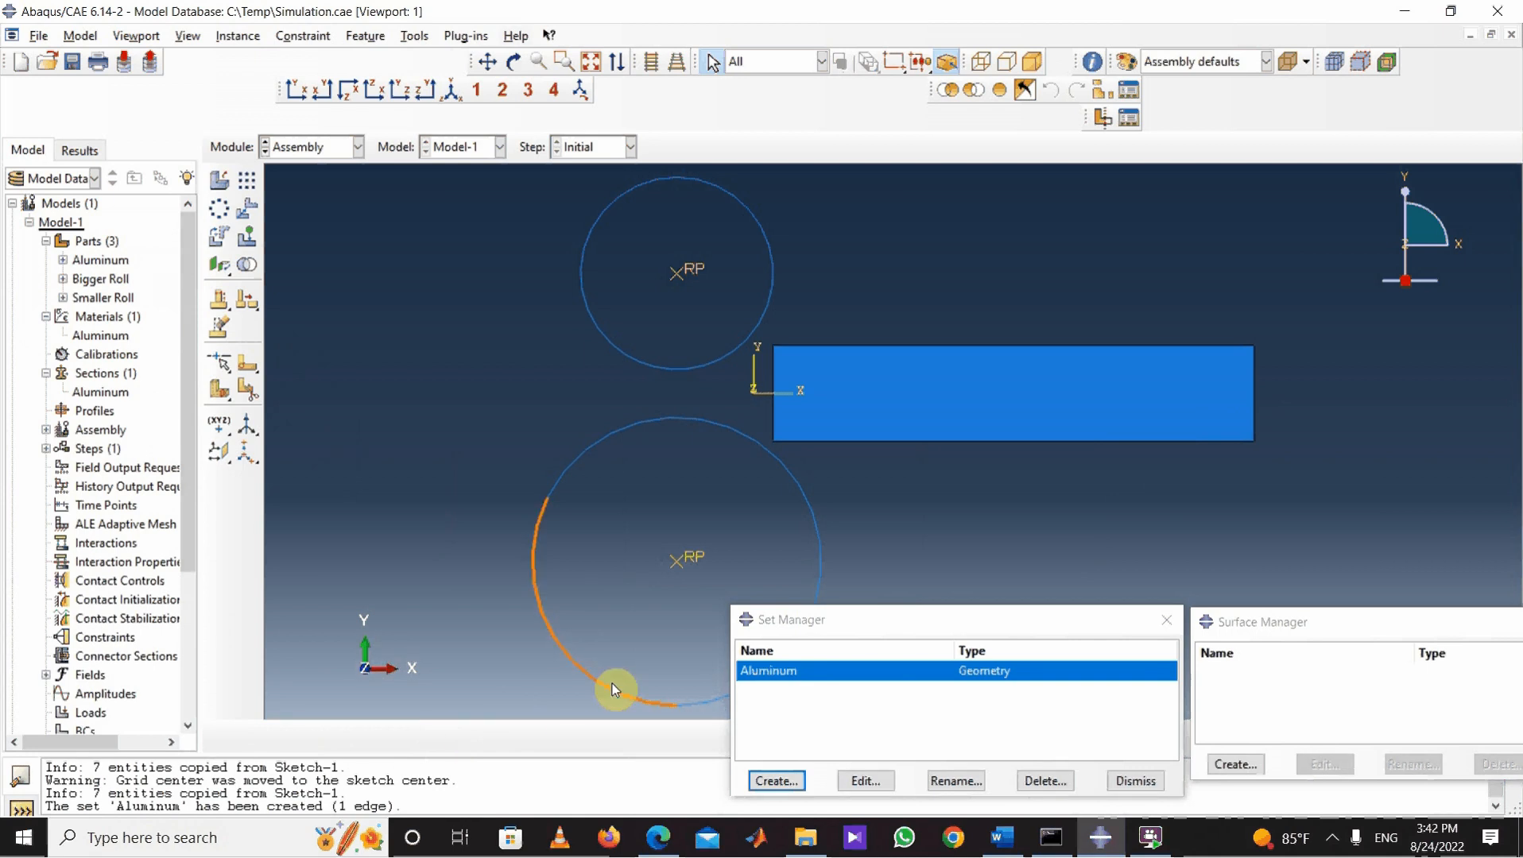
Step: Create a surface named Aluminum from the plate's bottom, left and top edges
left_click(1236, 765)
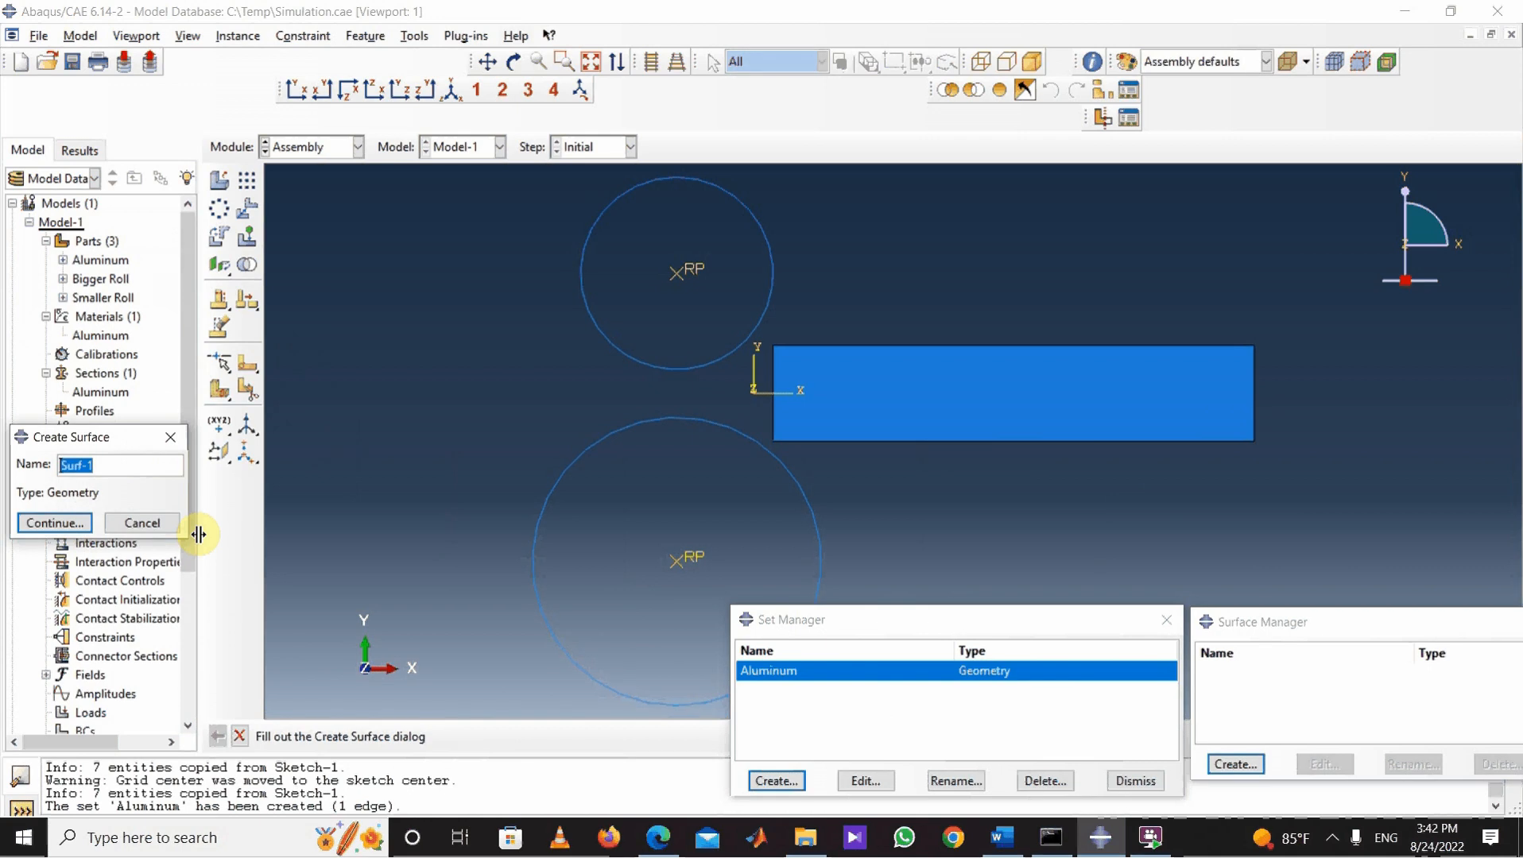
type("Aluminum")
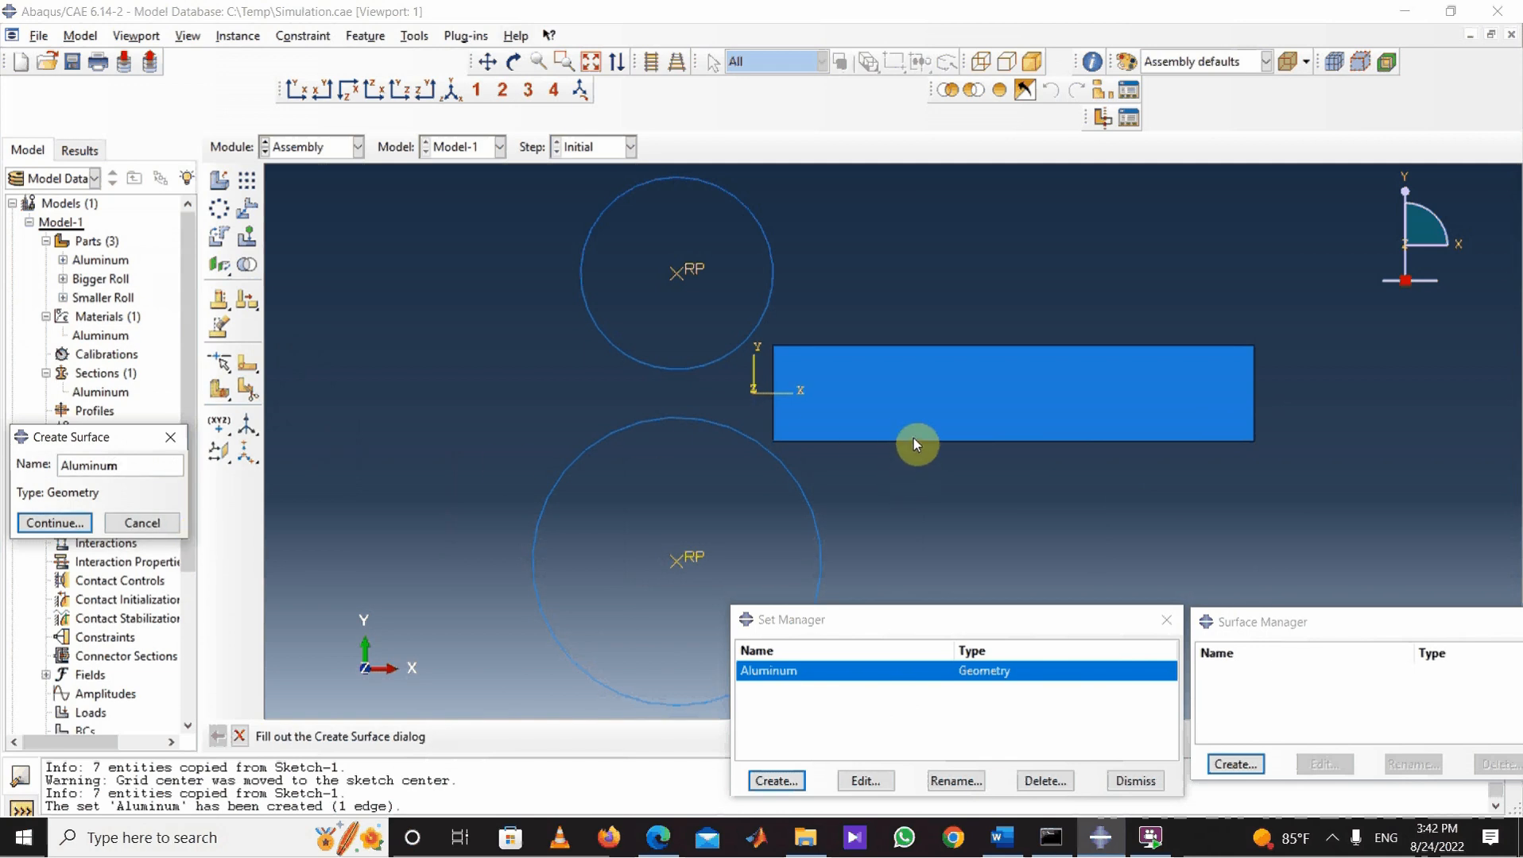
left_click(76, 522)
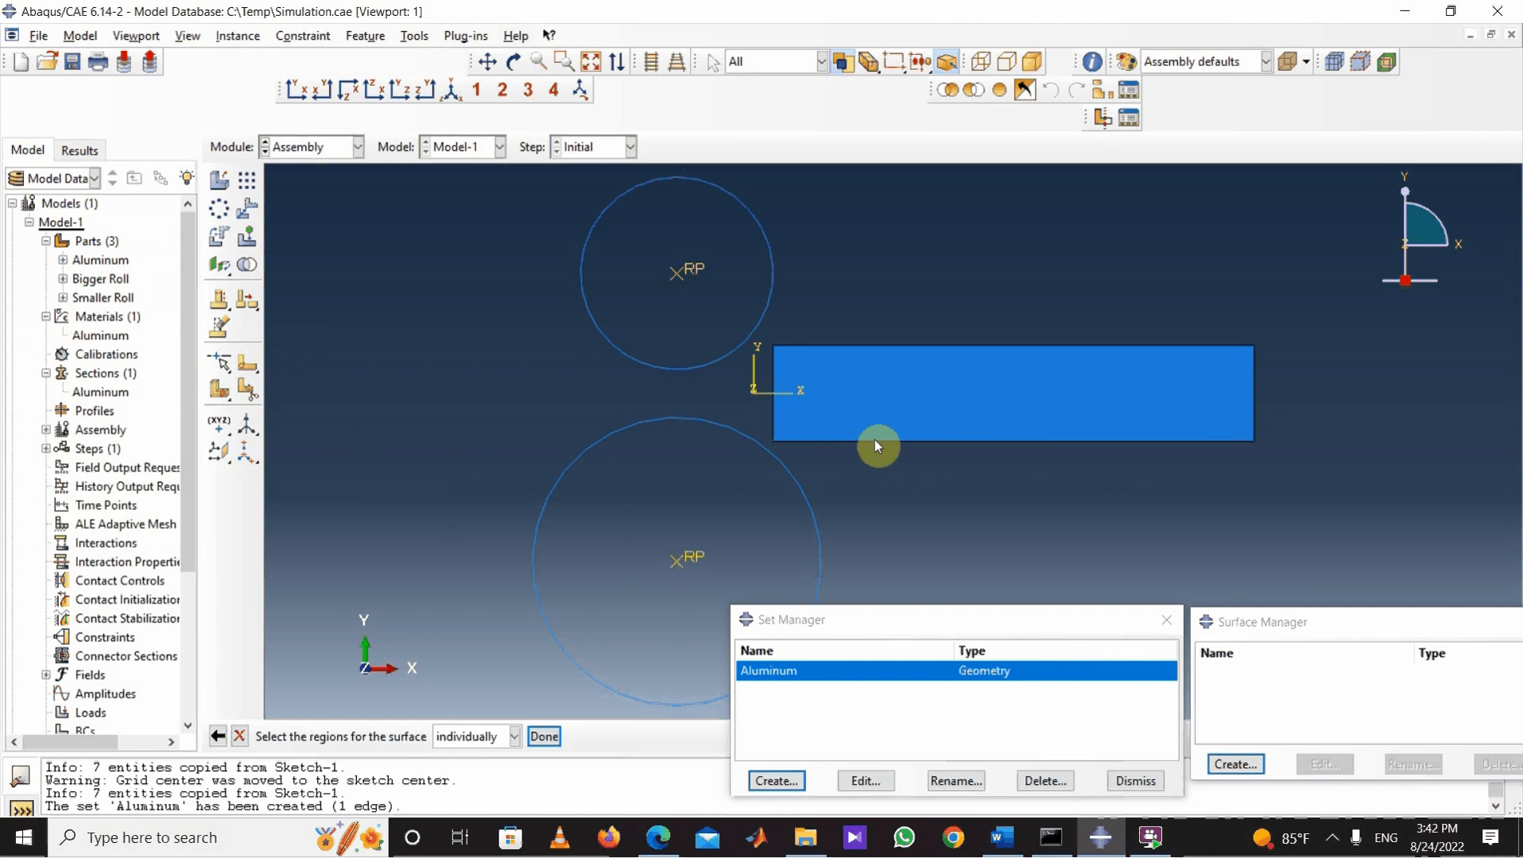
left_click(874, 442)
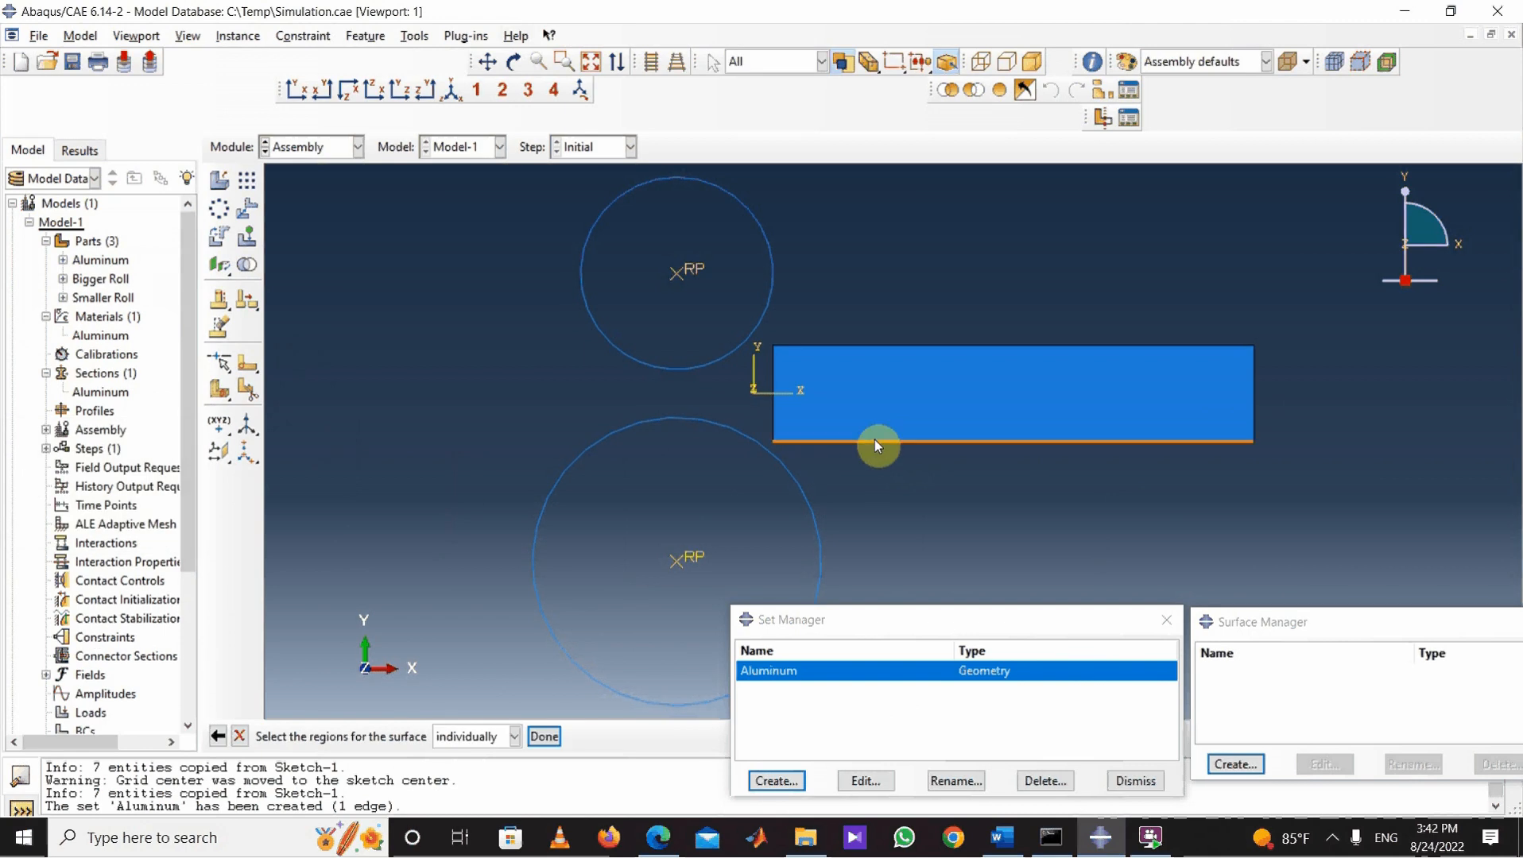
left_click(775, 417, "shift")
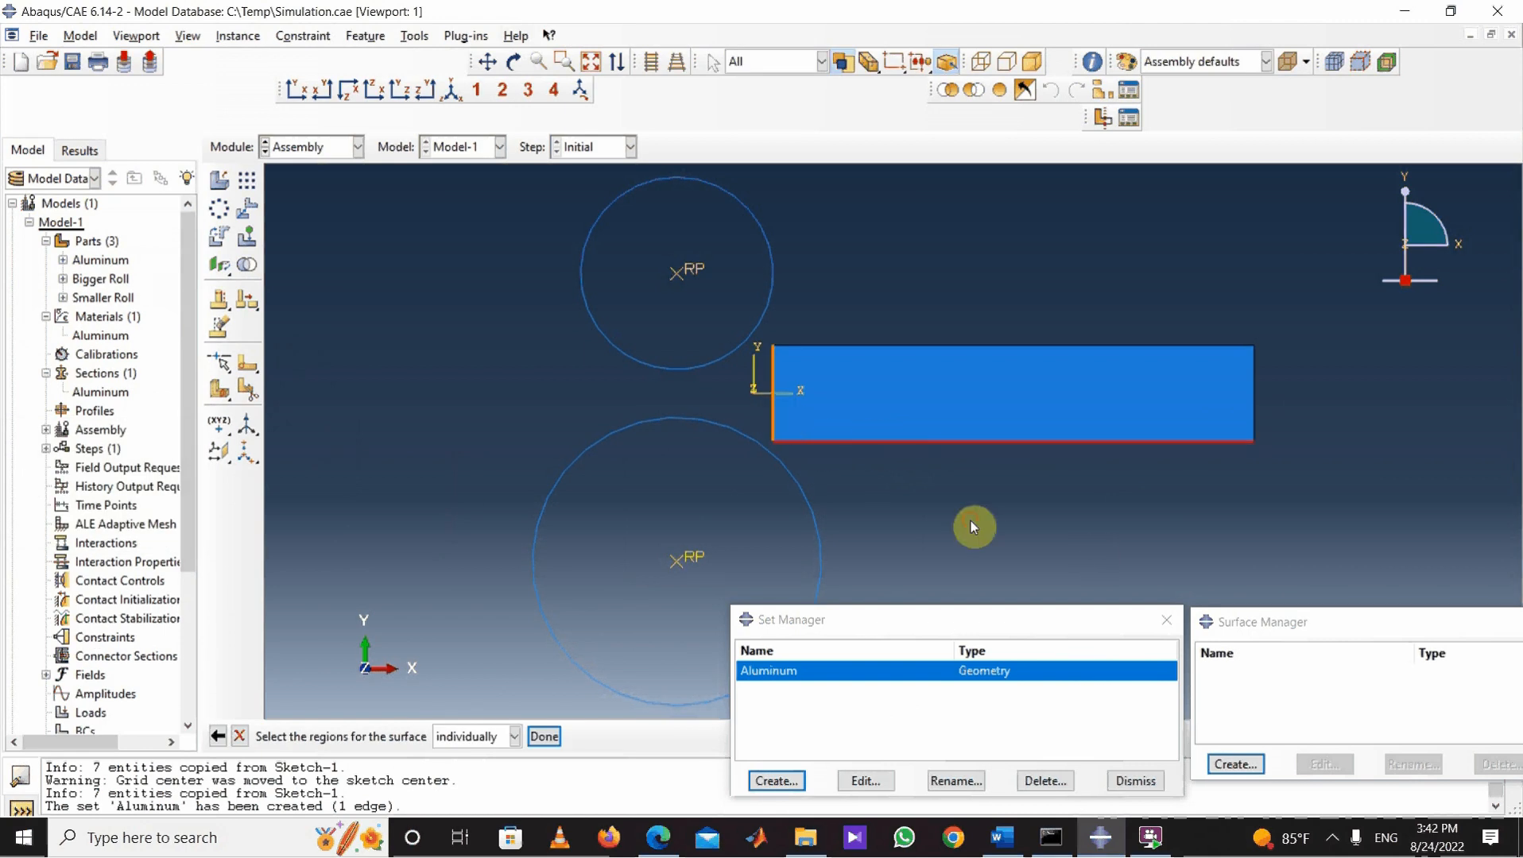
left_click(820, 348, "shift")
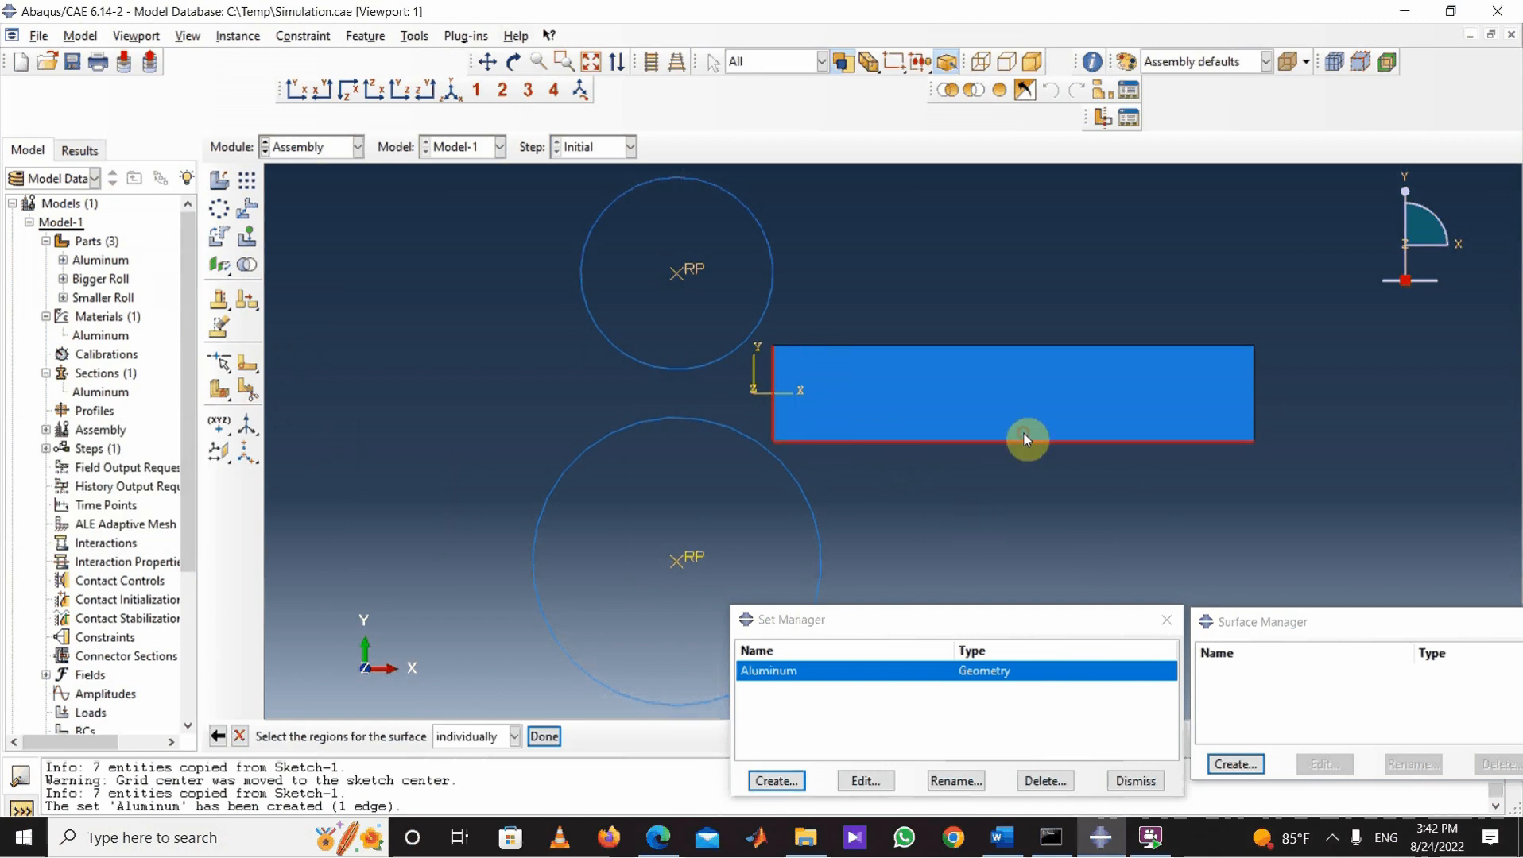
left_click(547, 736)
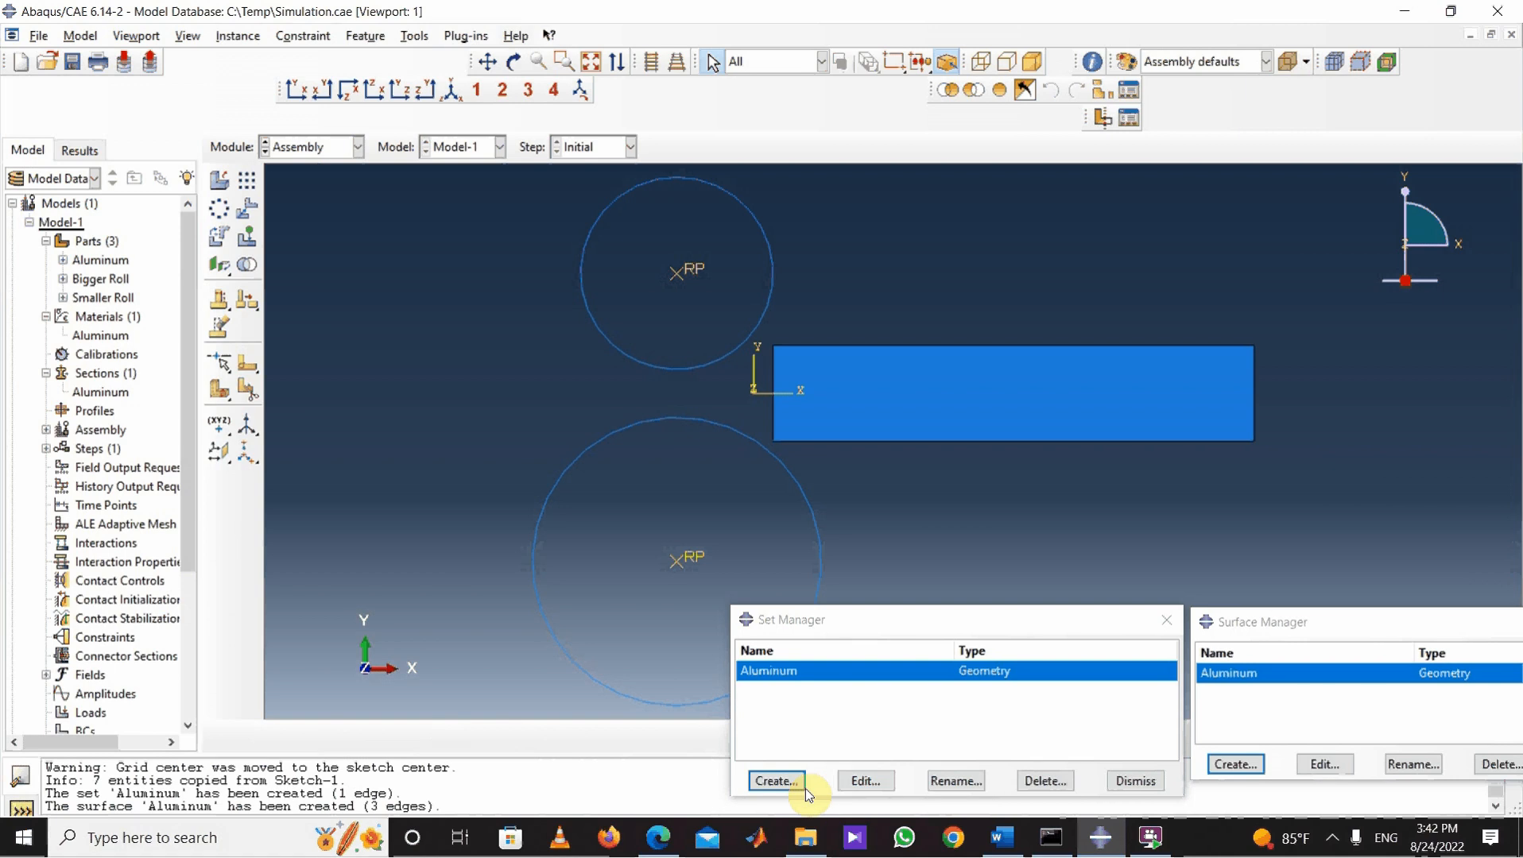
left_click(777, 780)
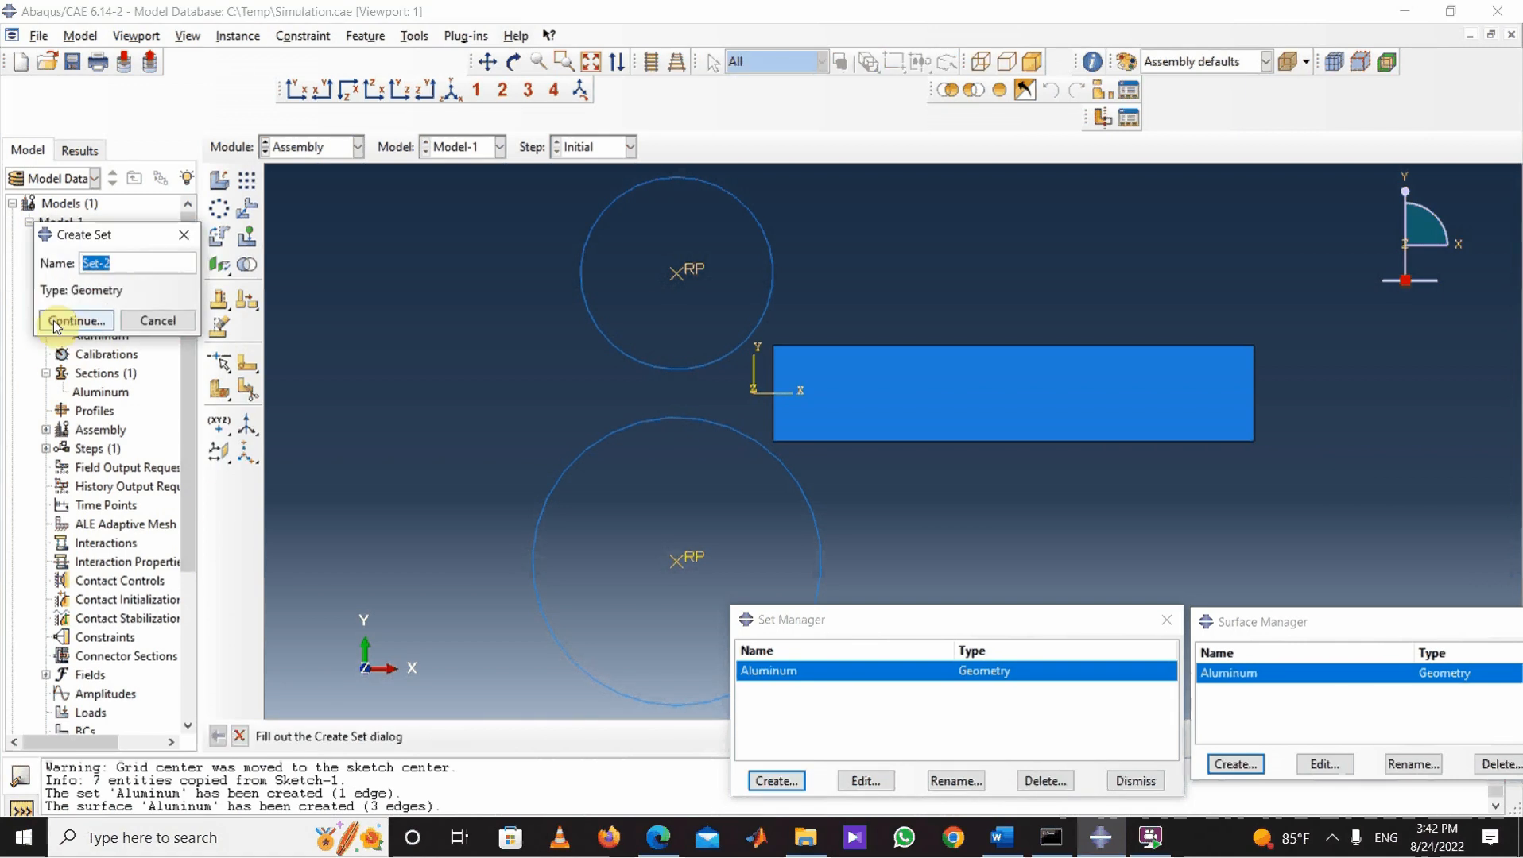
left_click(54, 322)
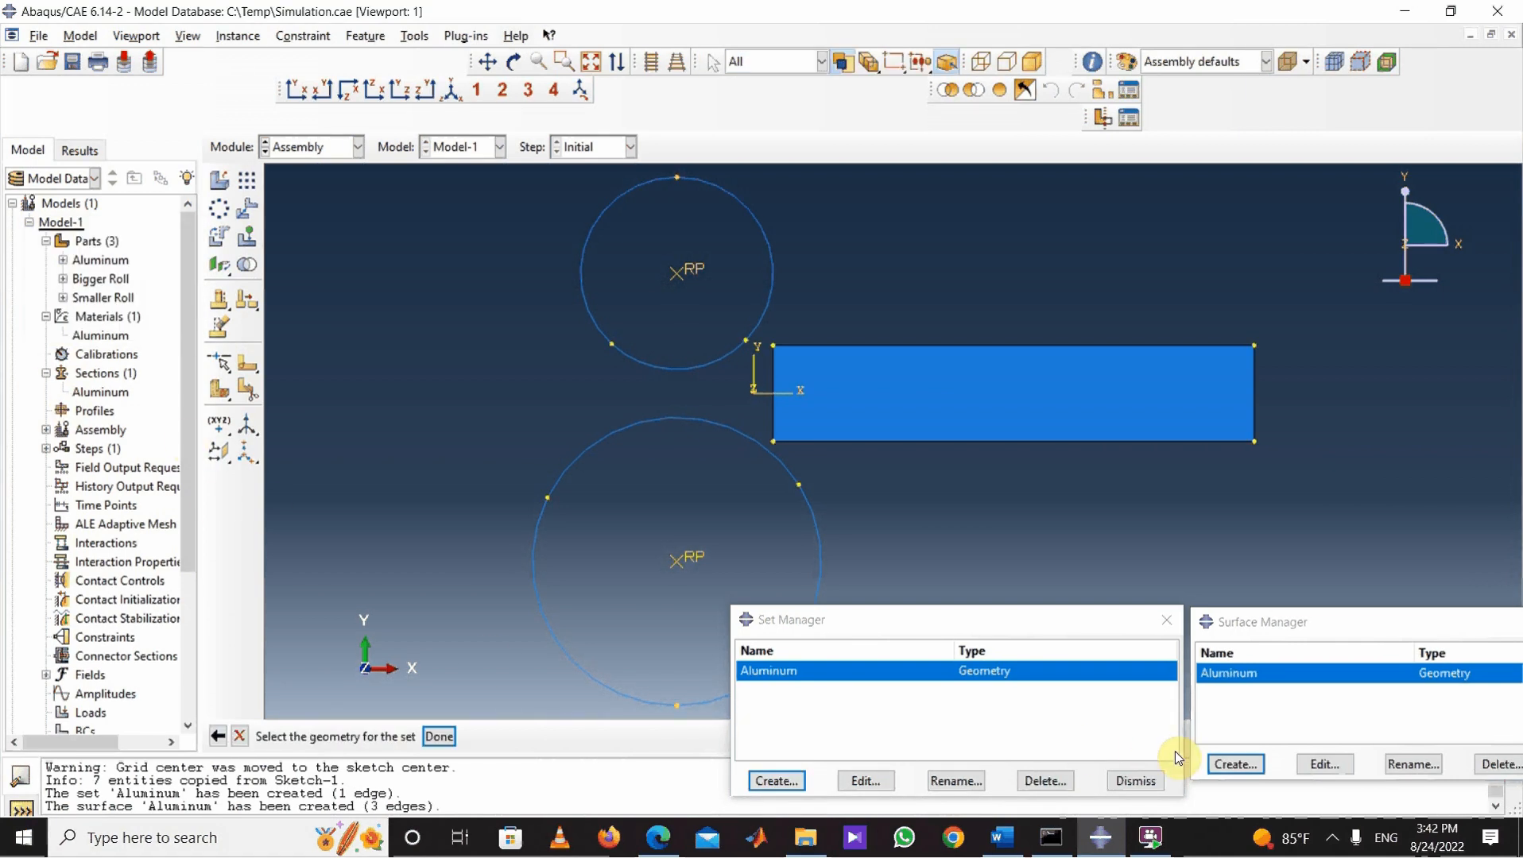
left_click(227, 726)
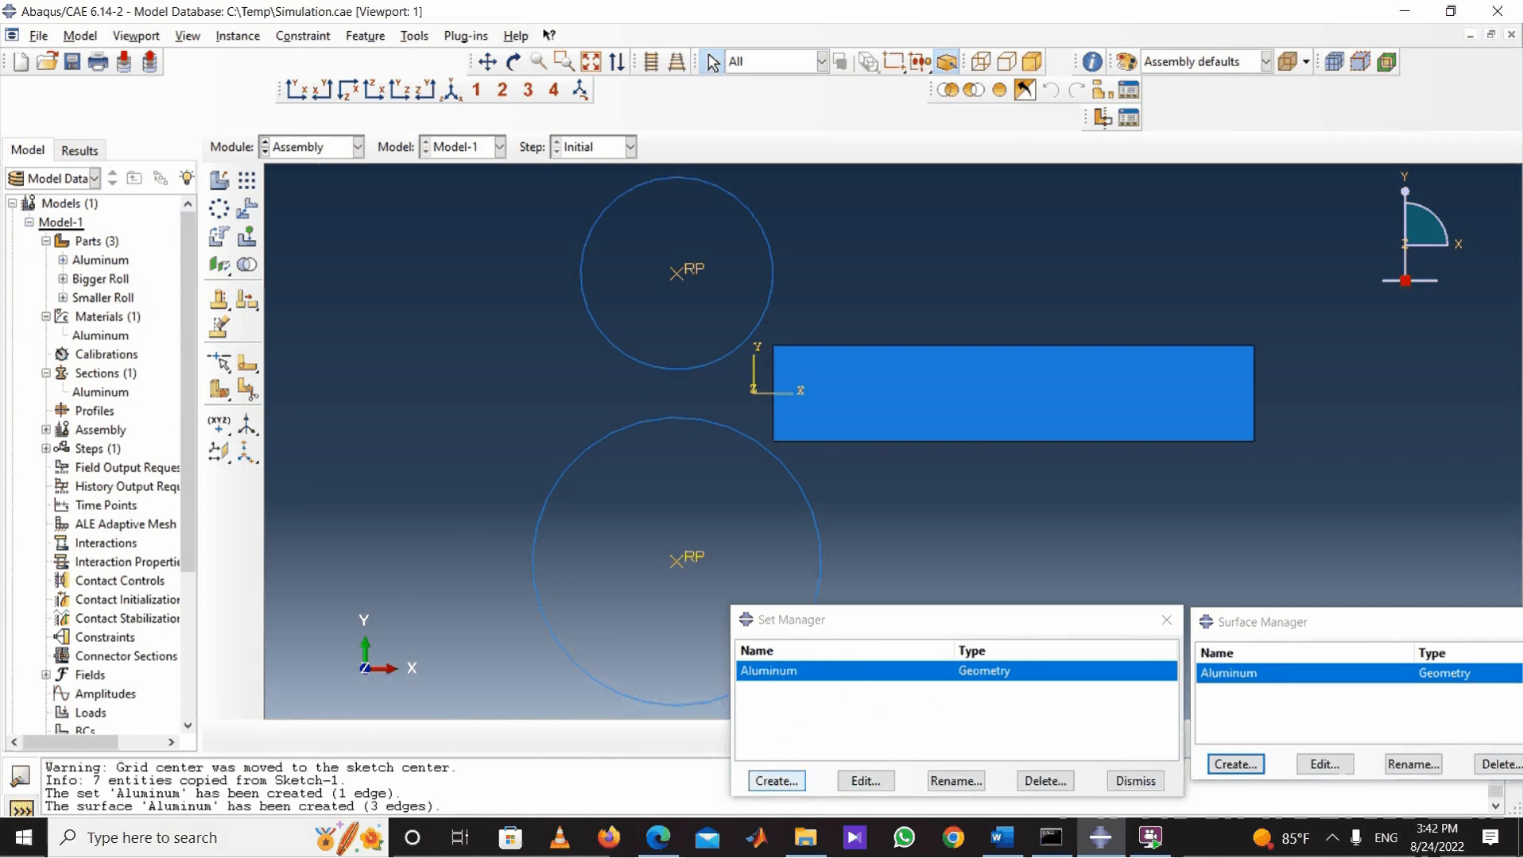
Step: Create a geometry set named Smaller Roll from the reference point of the upper, smaller roll
left_click(777, 781)
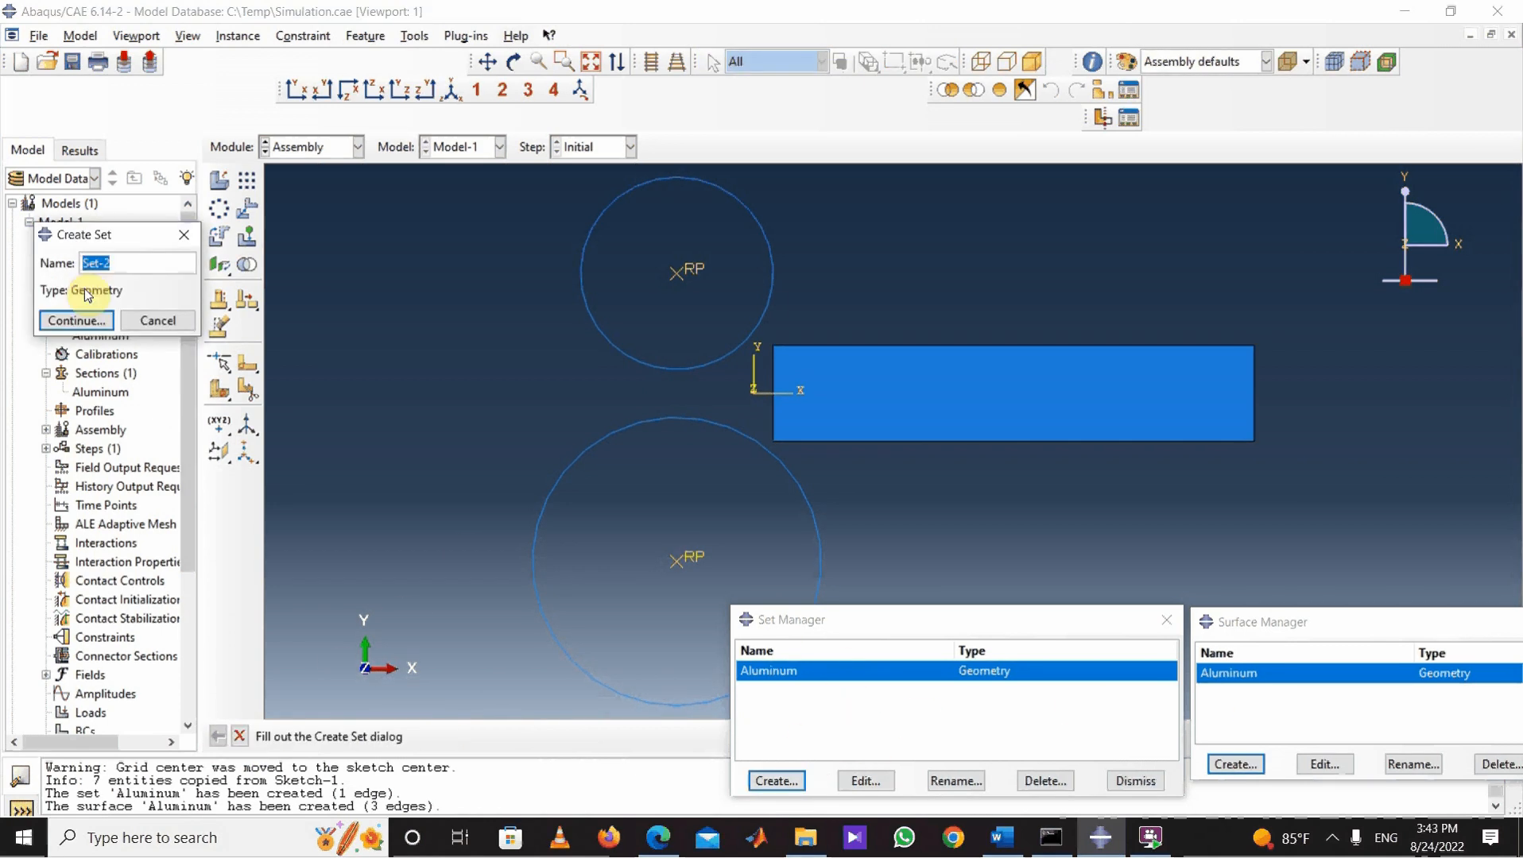
type("Smaller Roll")
left_click(65, 321)
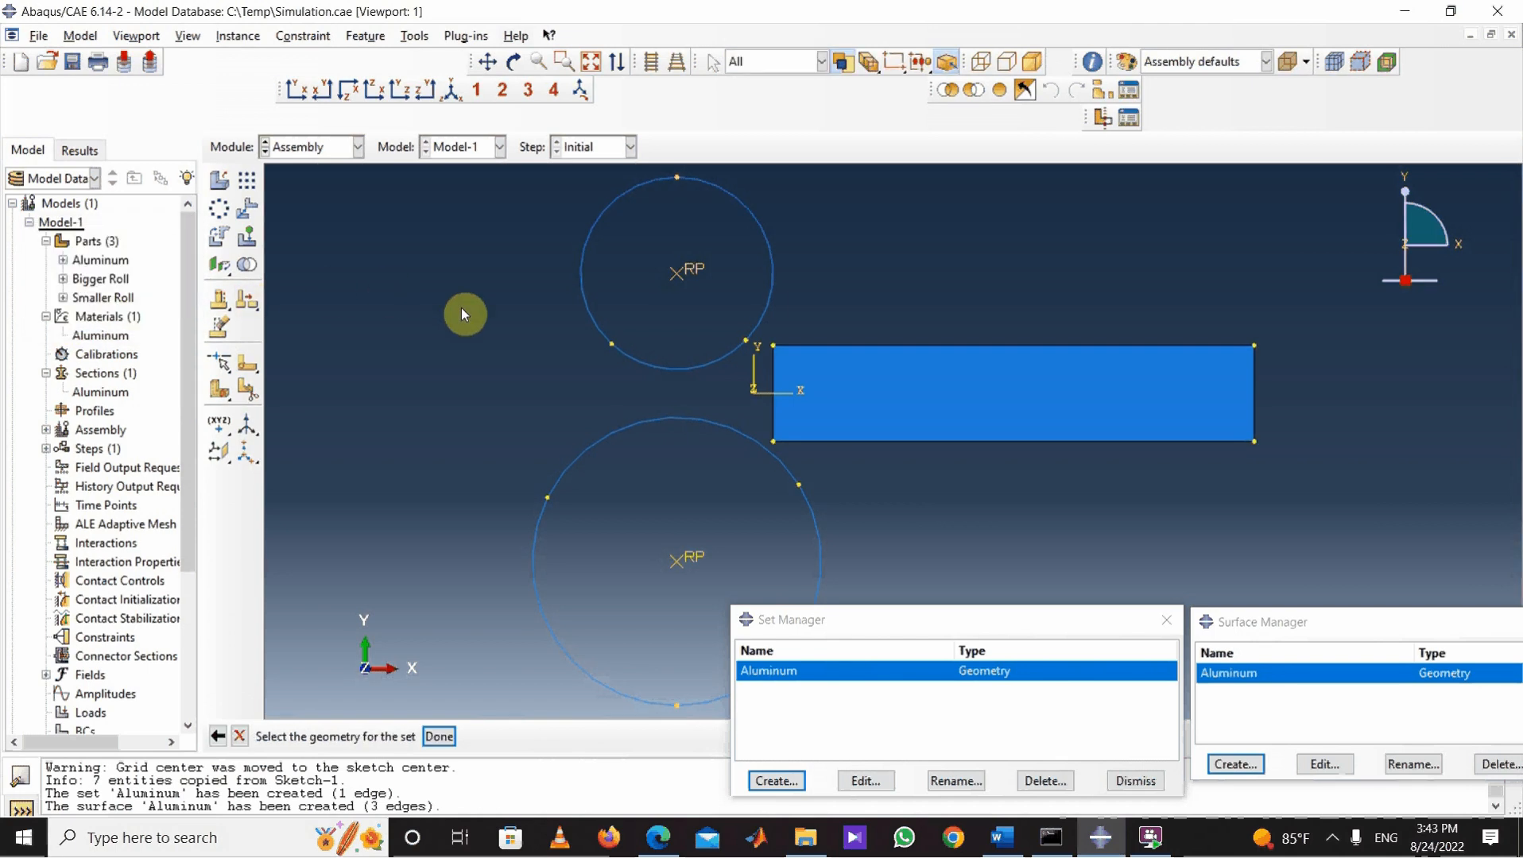
left_click(677, 276)
left_click(439, 737)
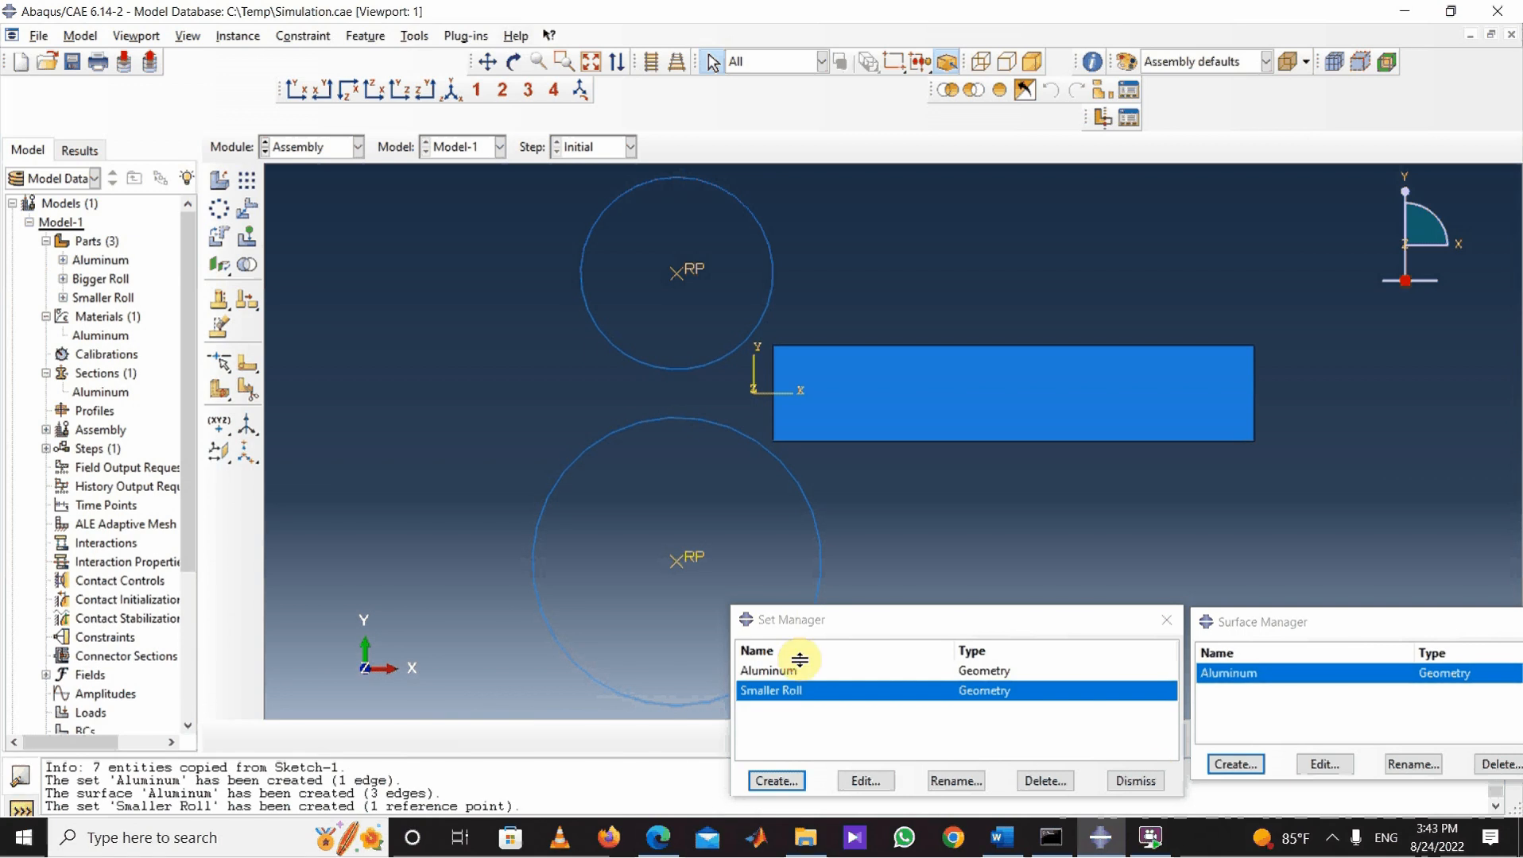
Step: Create a surface named Smaller Roll from the upper roll's circular edge, using the outer Magenta side
left_click(1233, 765)
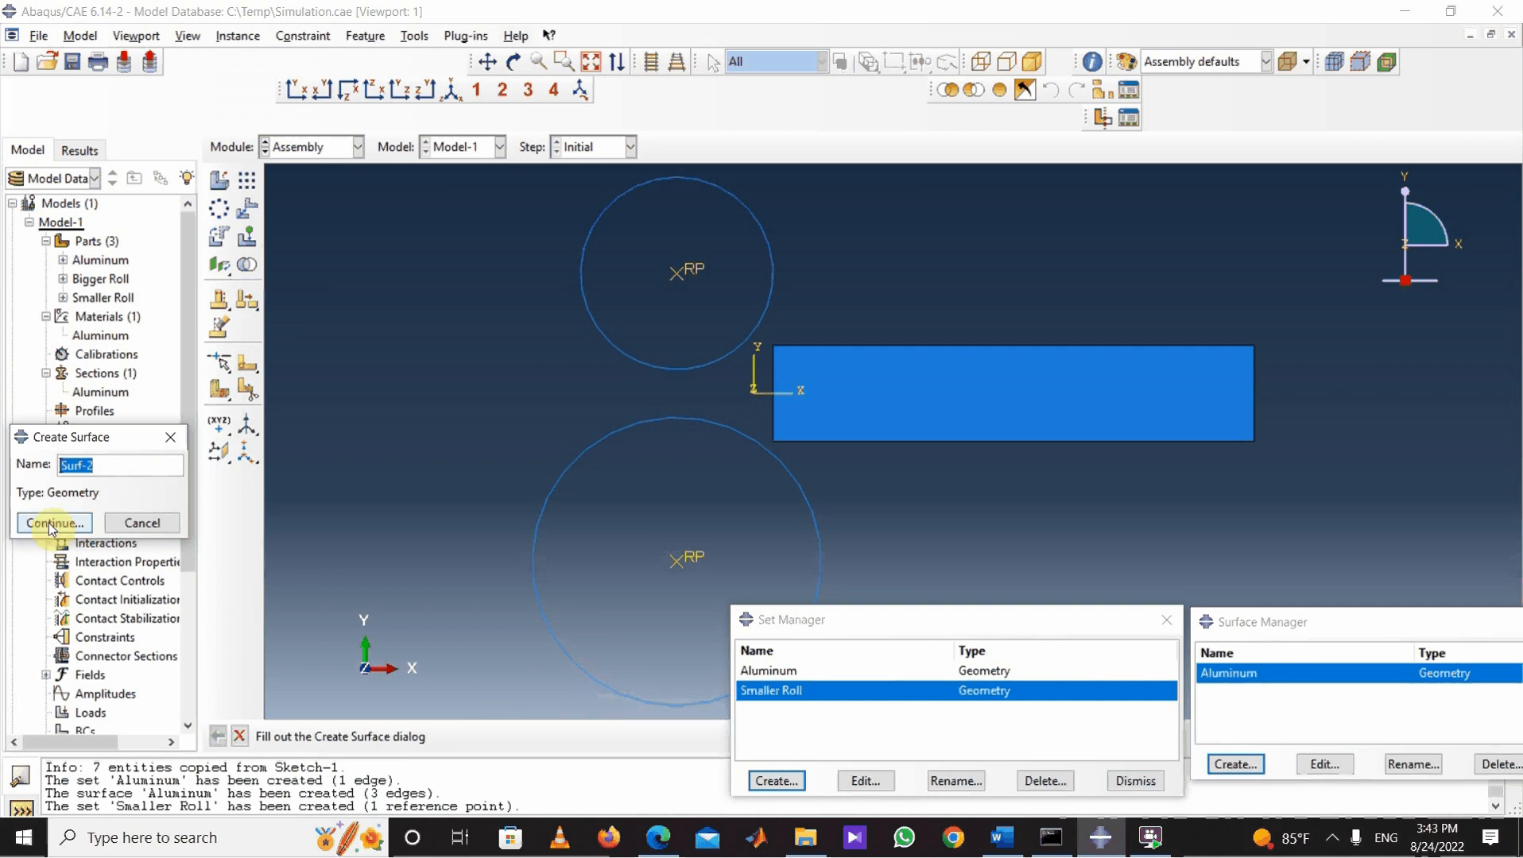
key("BackSpace")
type("Smaller Roll")
key("Return")
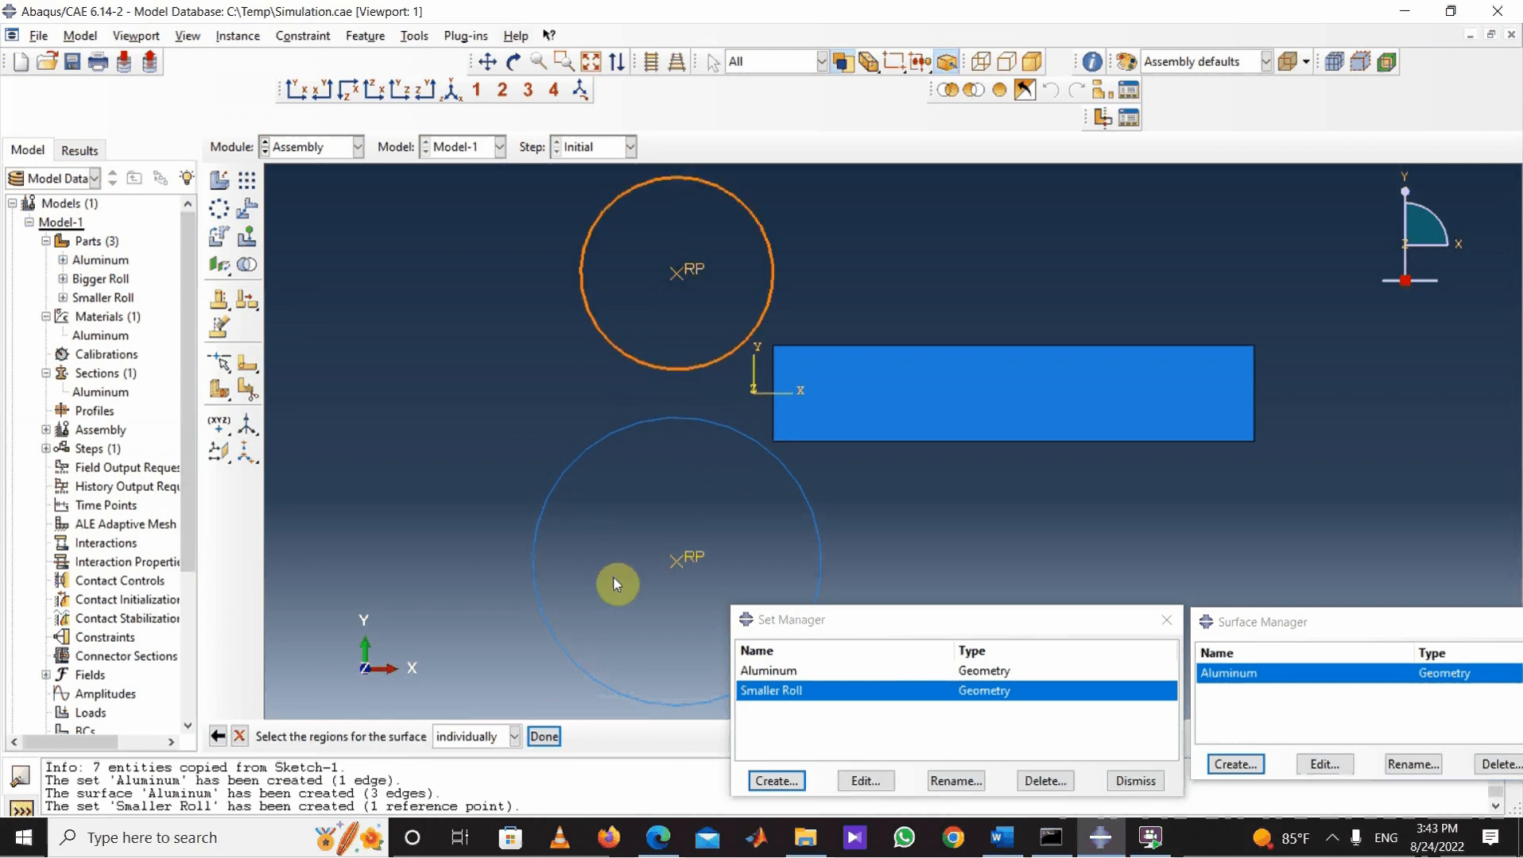
left_click(543, 736)
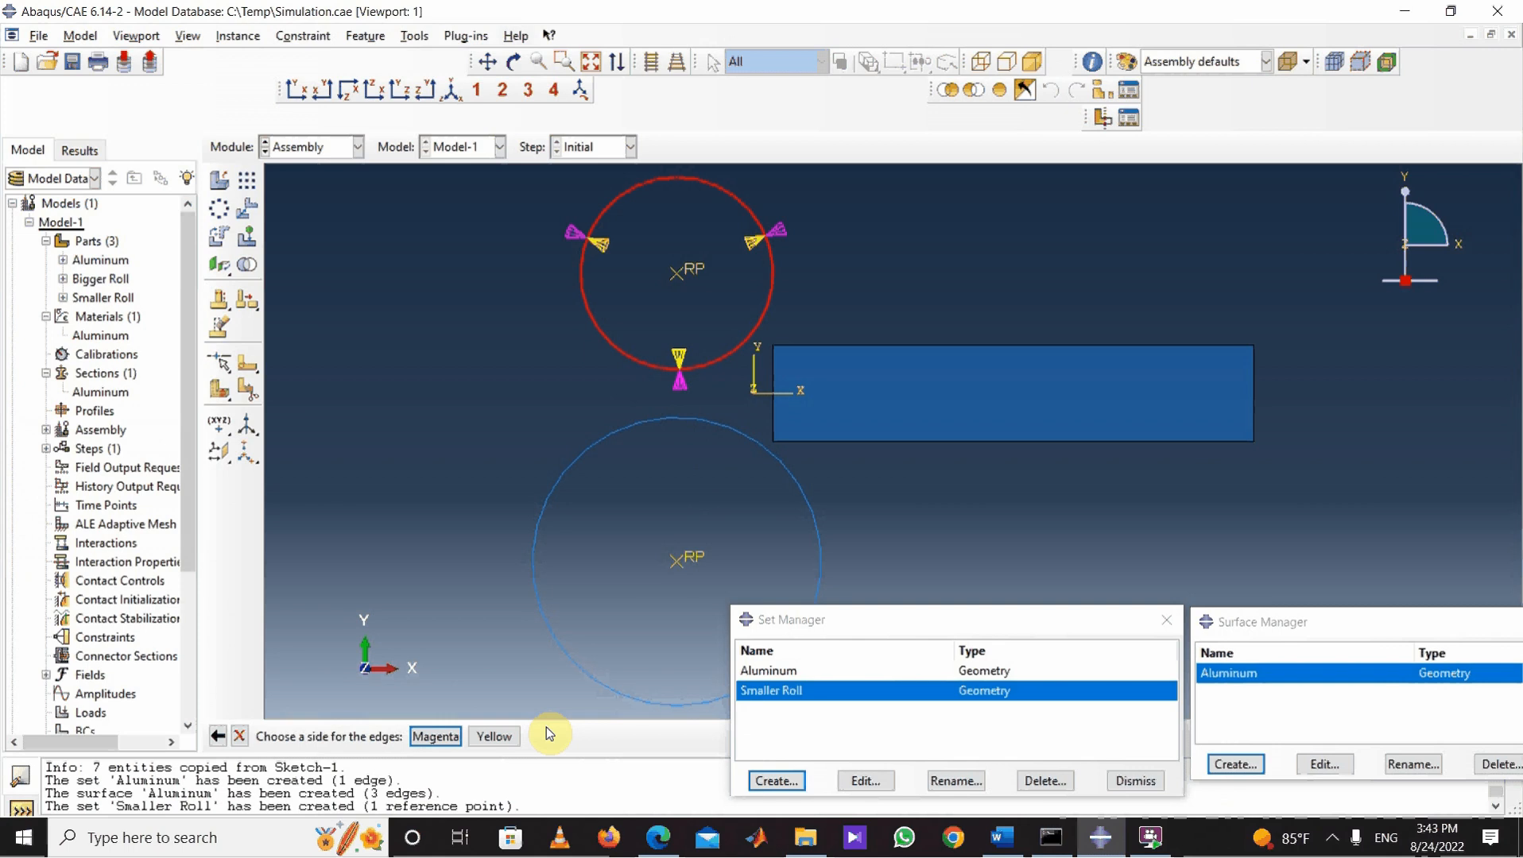
left_click(429, 737)
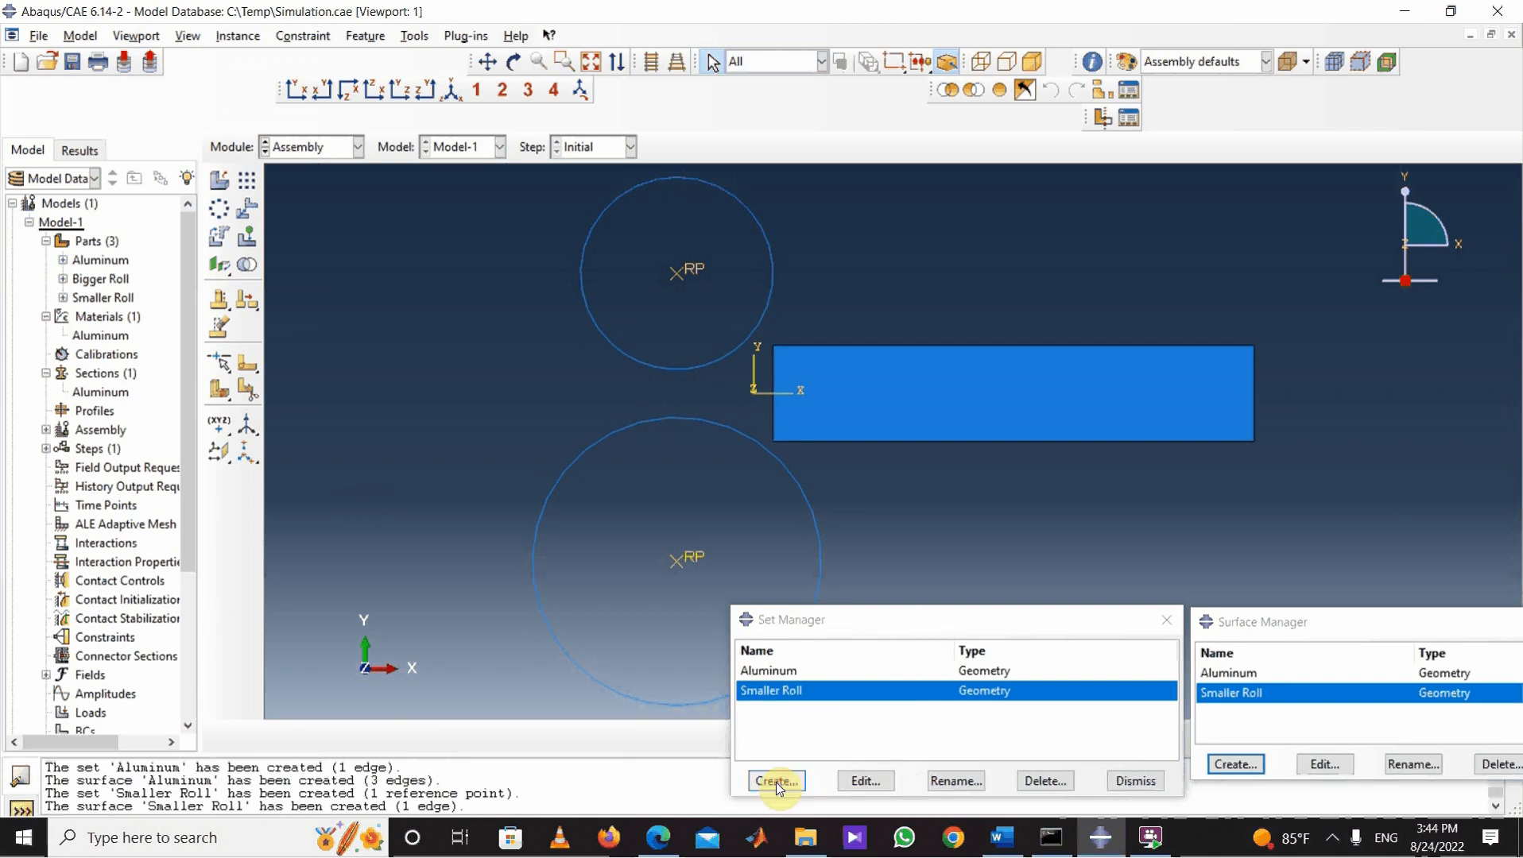
Step: Create a geometry set named Bigger Roll from the reference point of the lower, bigger roll
left_click(767, 701)
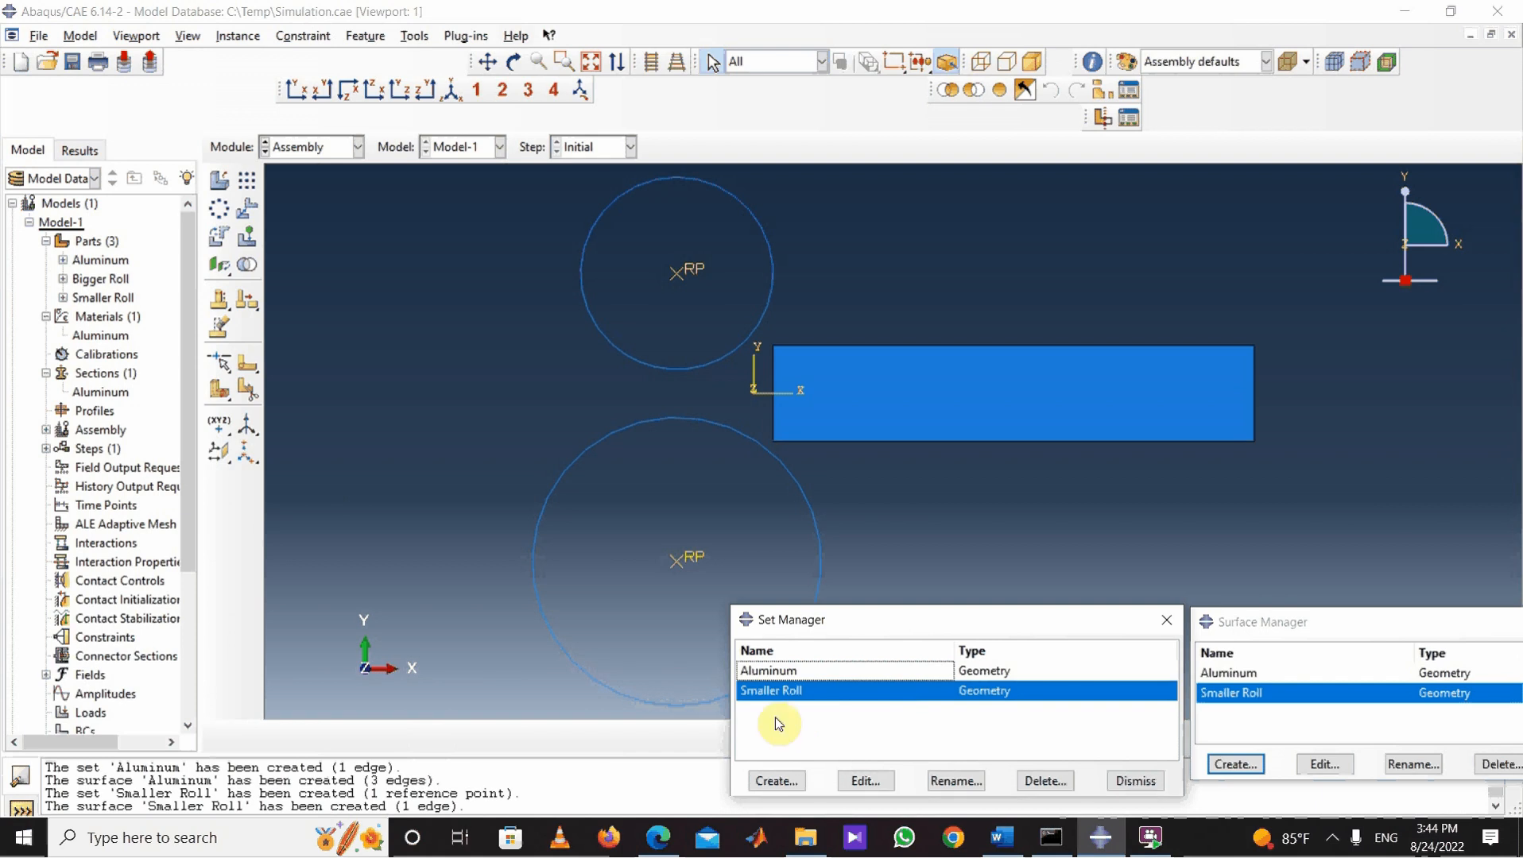
left_click(776, 781)
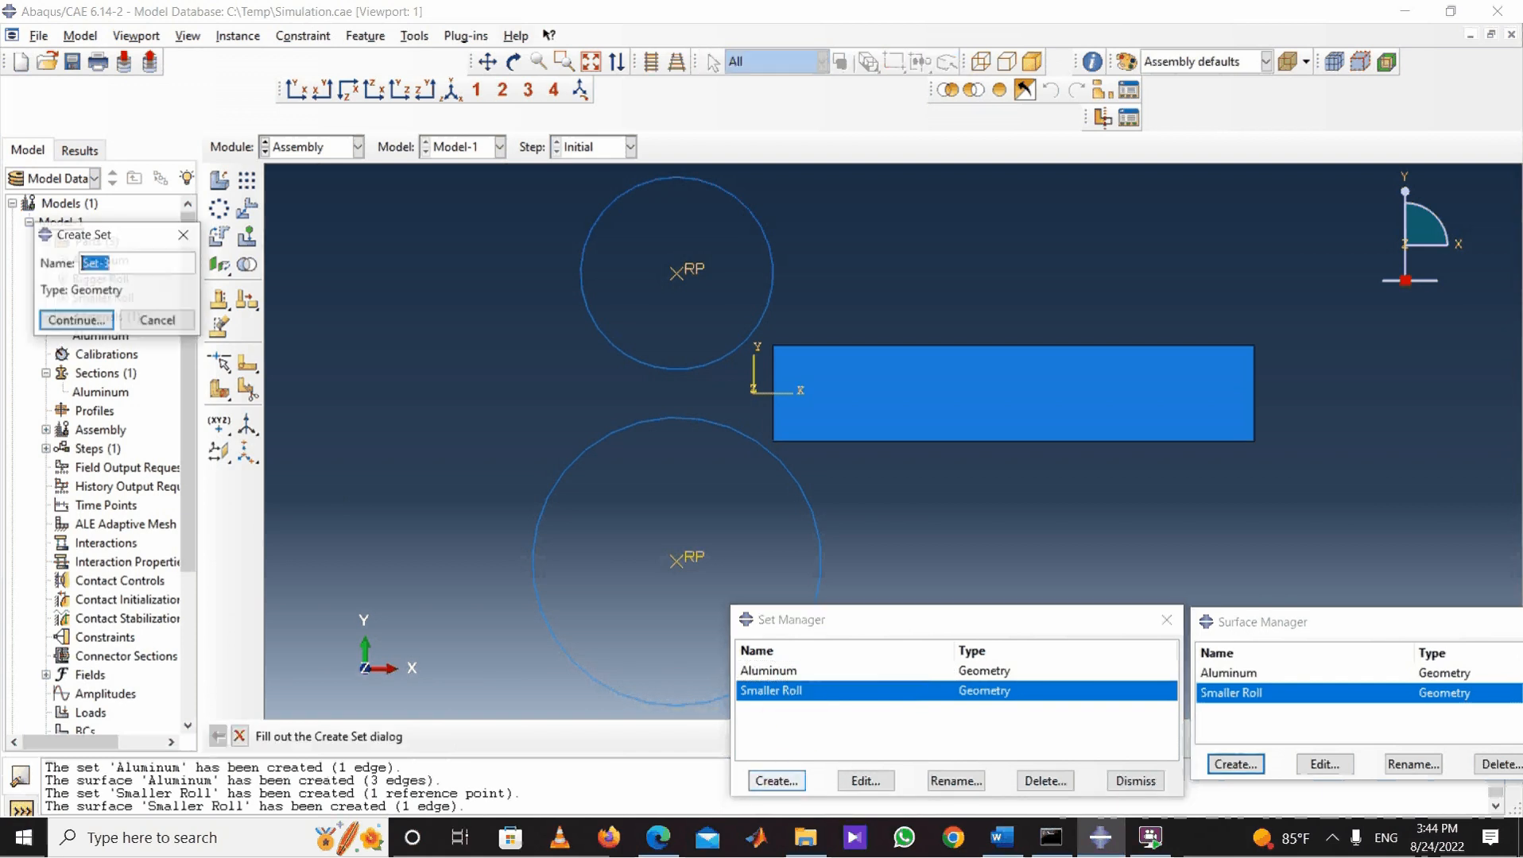
type("Bi")
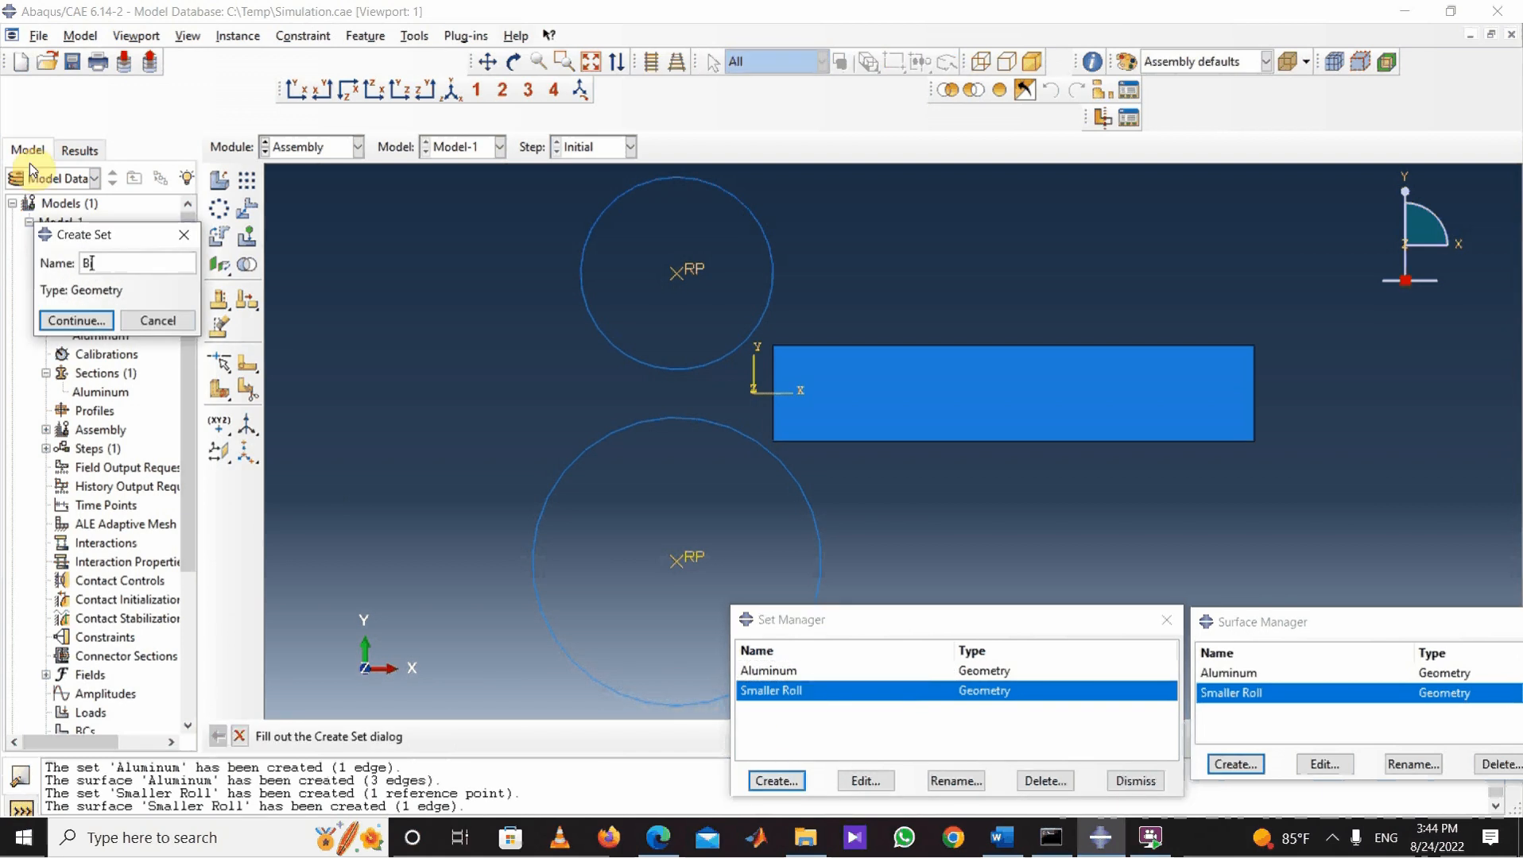
type("gger Roll")
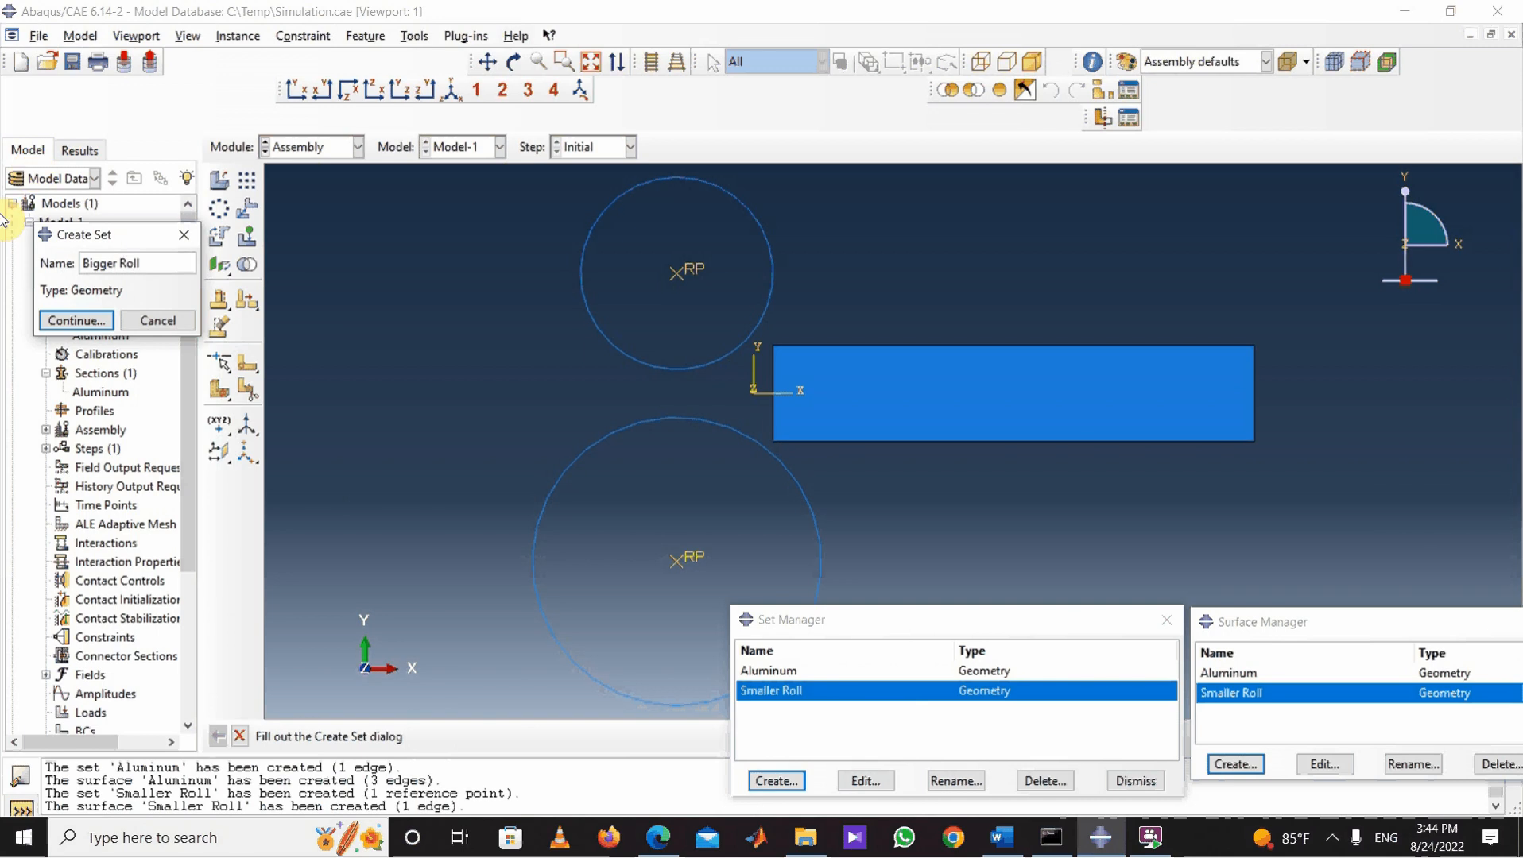
left_click(66, 318)
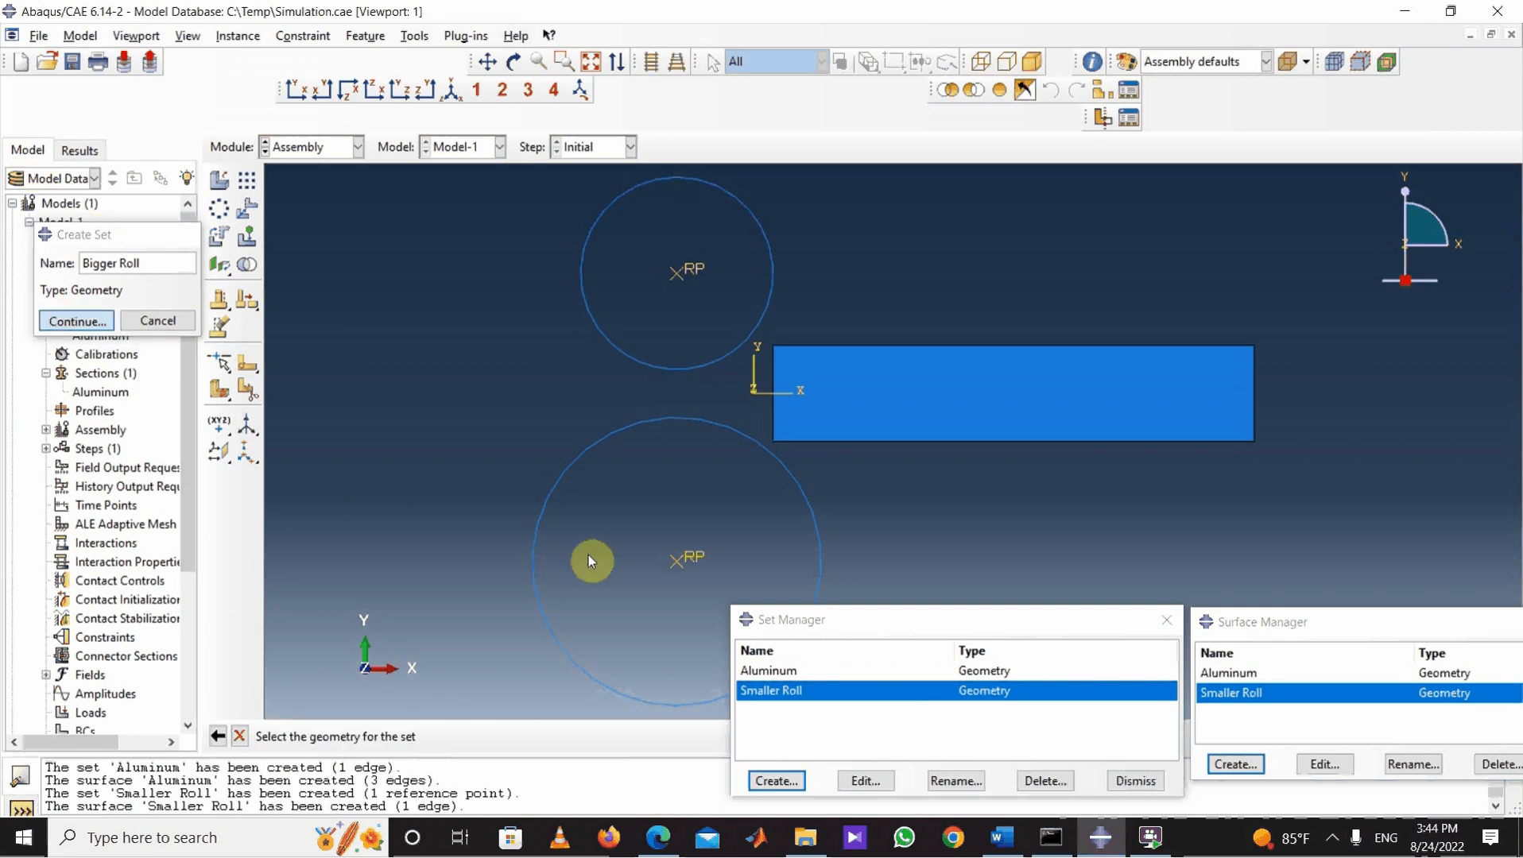
left_click(686, 566)
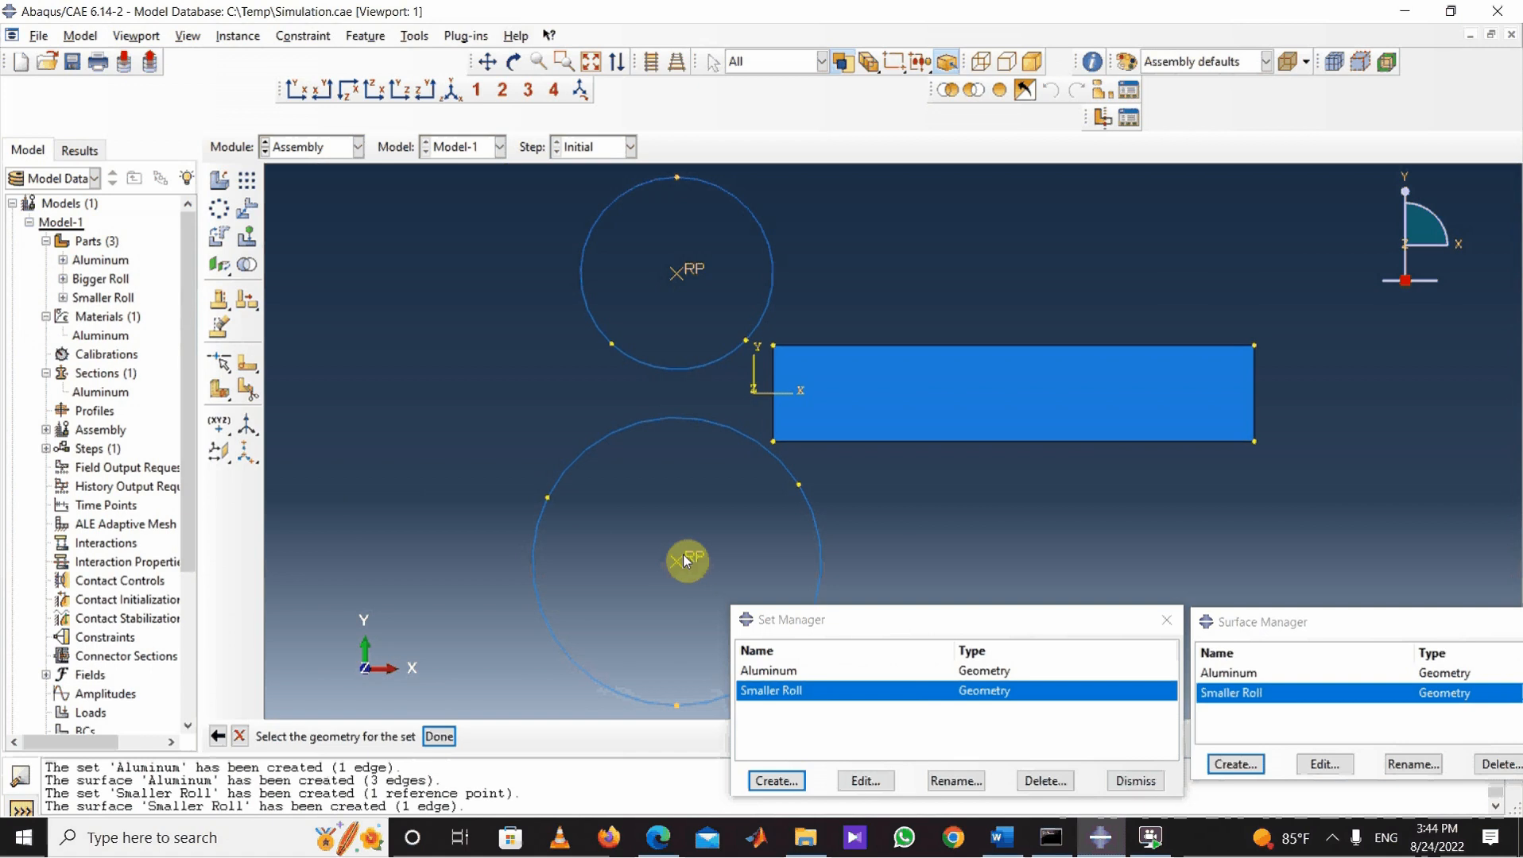
left_click(439, 736)
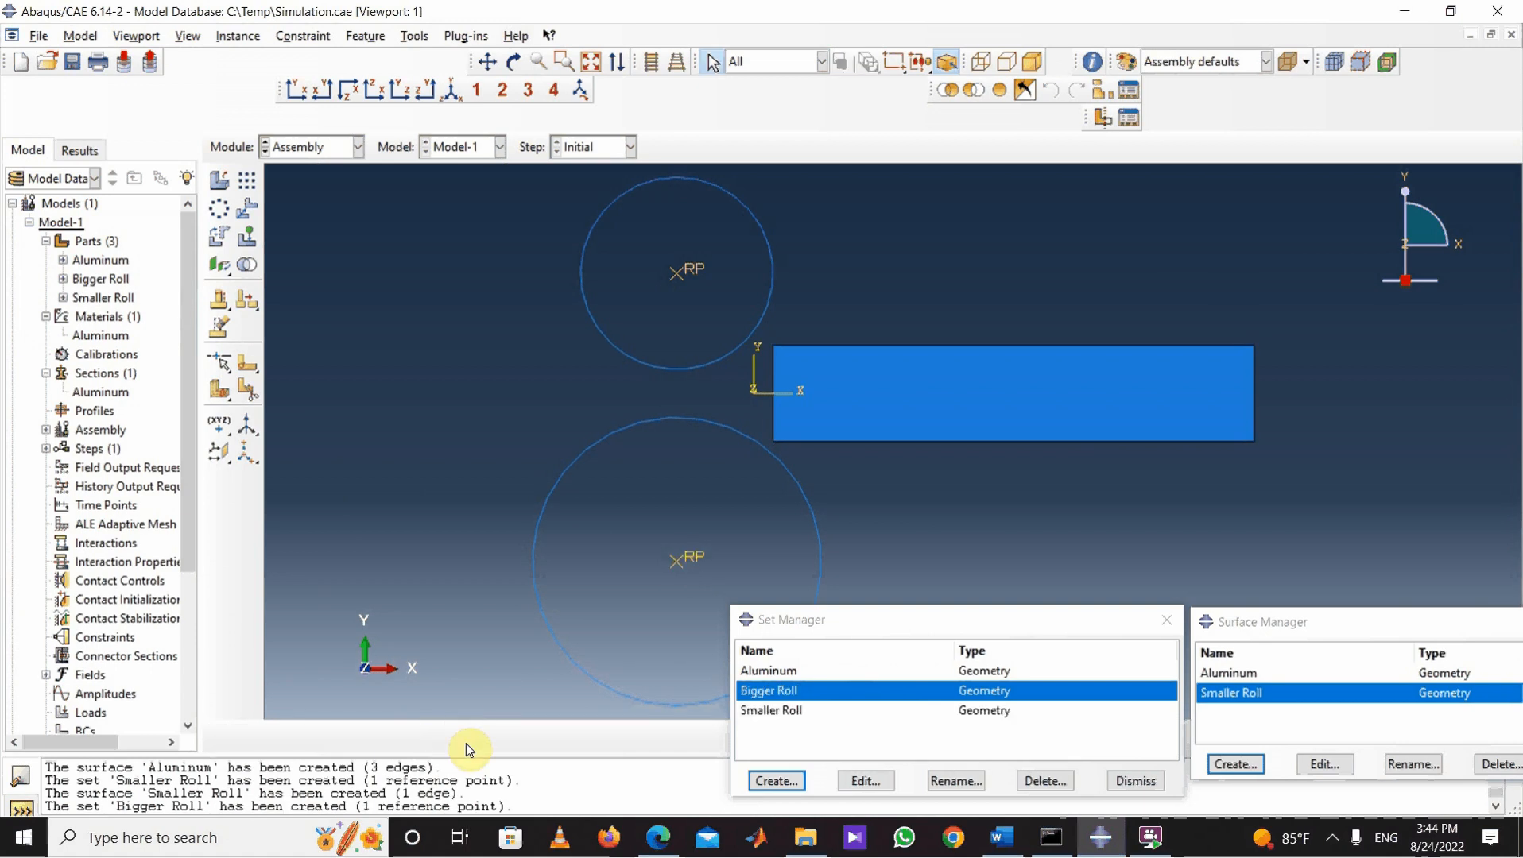
Step: Create a surface named Bigger Roll from the lower roll's circular edge, using the outer Yellow side
left_click(1236, 766)
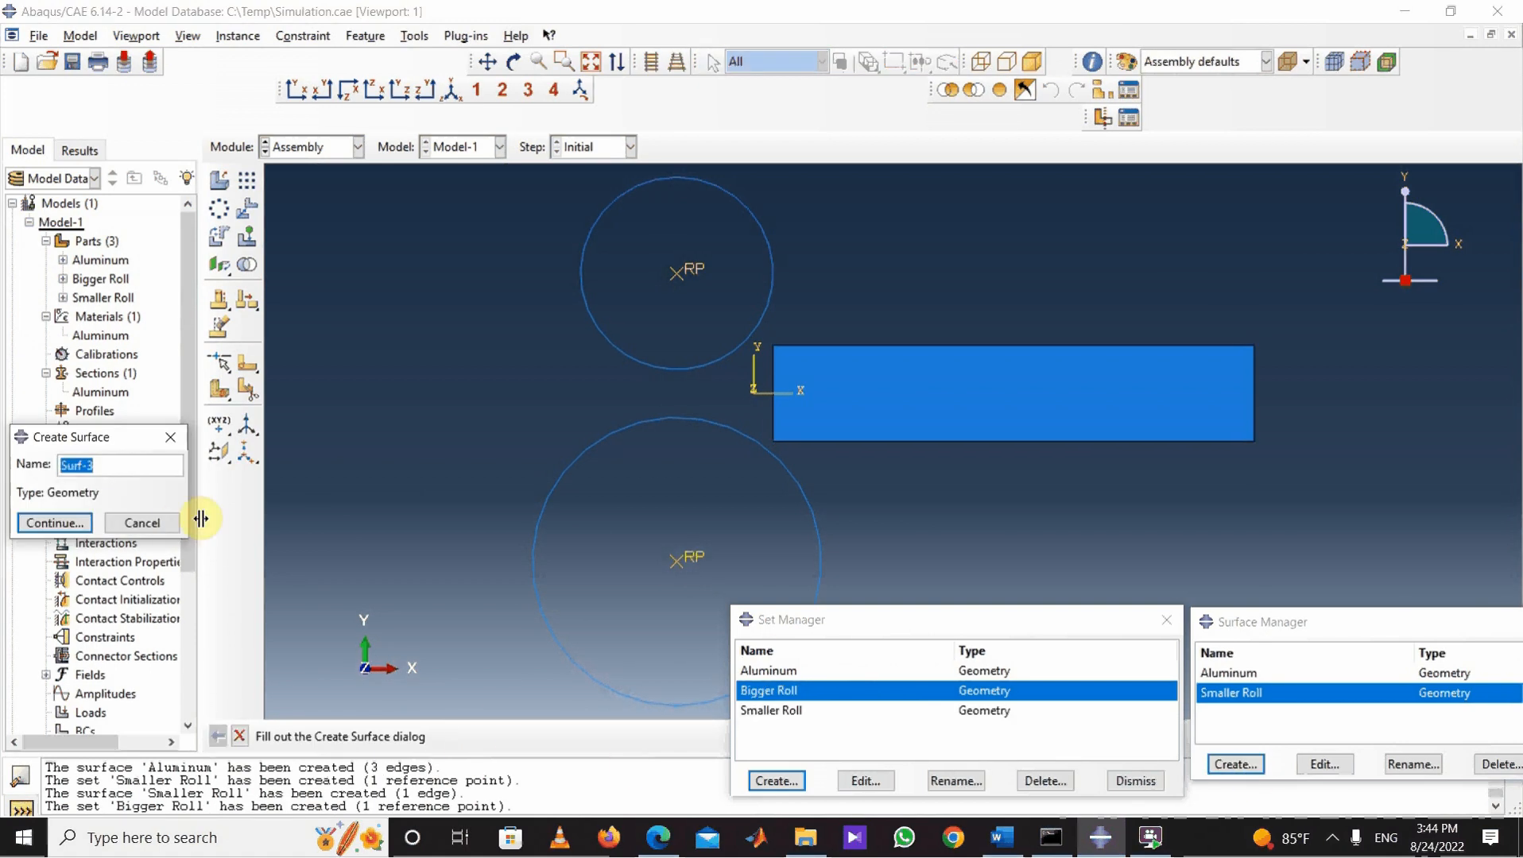
type("B")
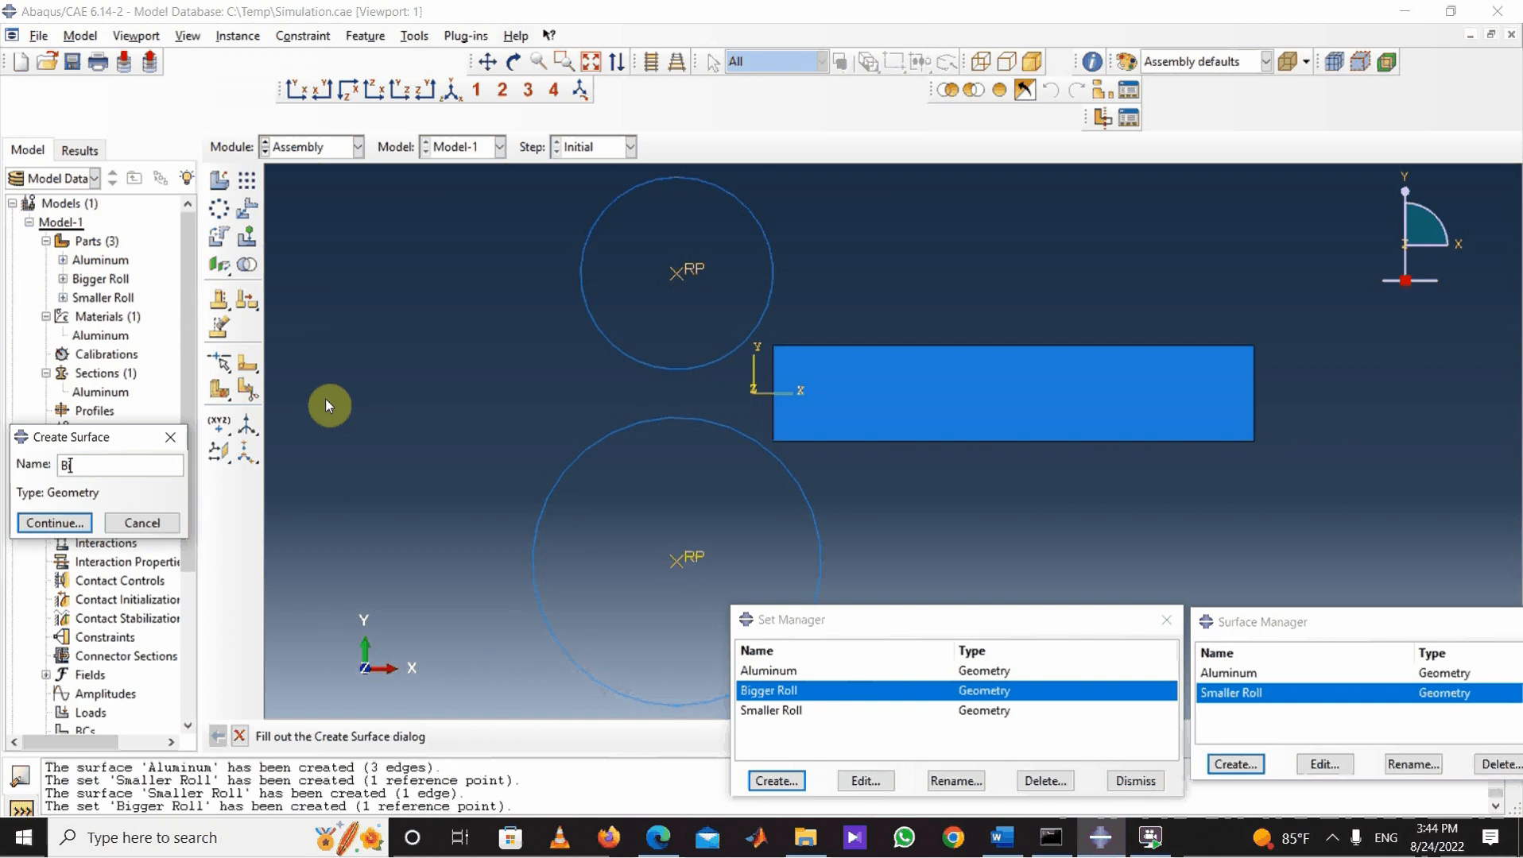
type("igger Roll")
left_click(79, 523)
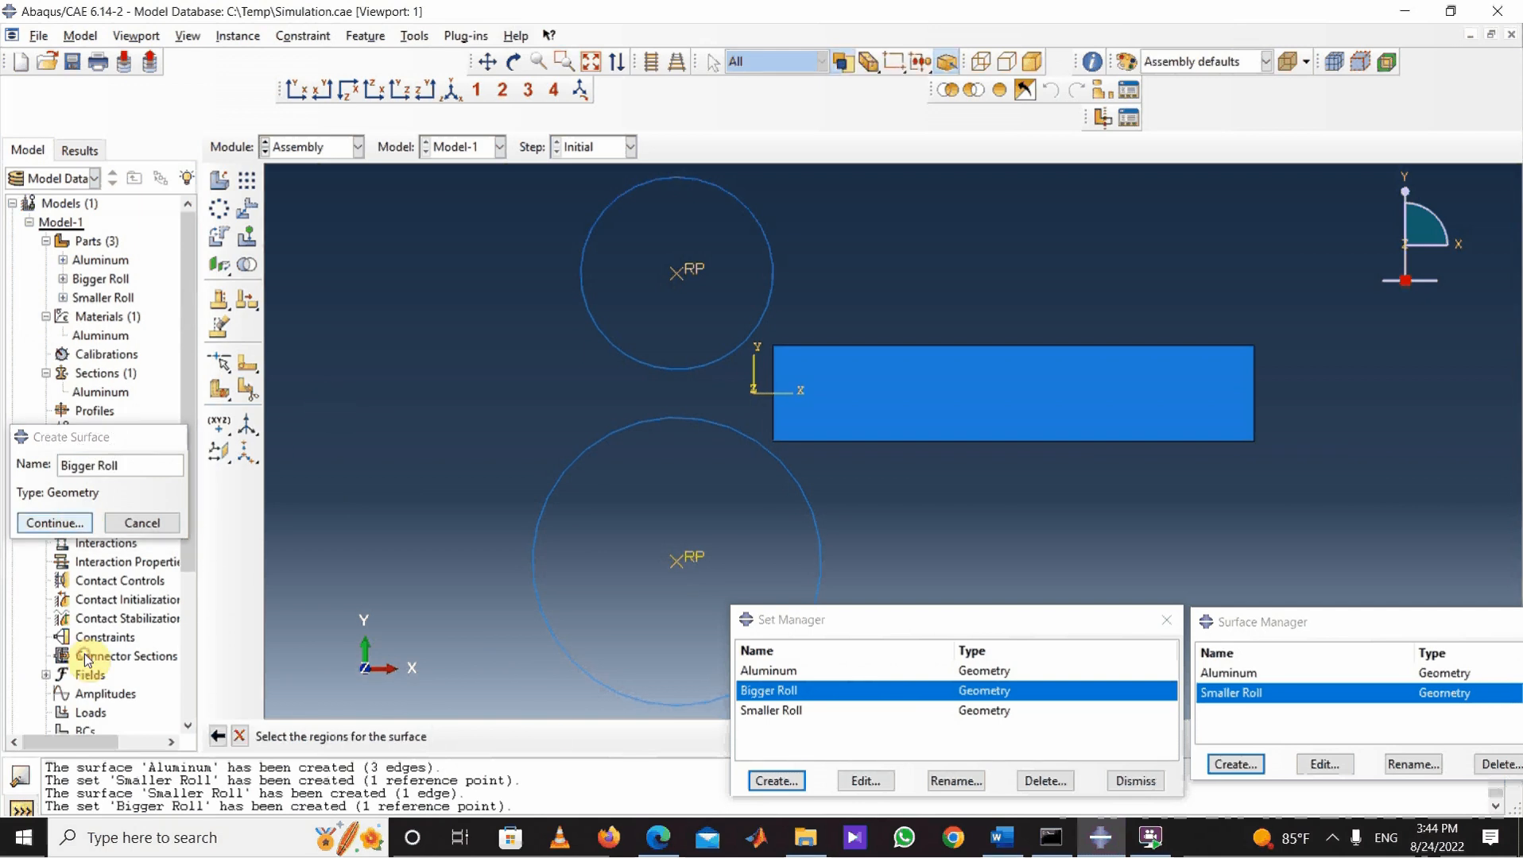
left_click(655, 418)
left_click(544, 736)
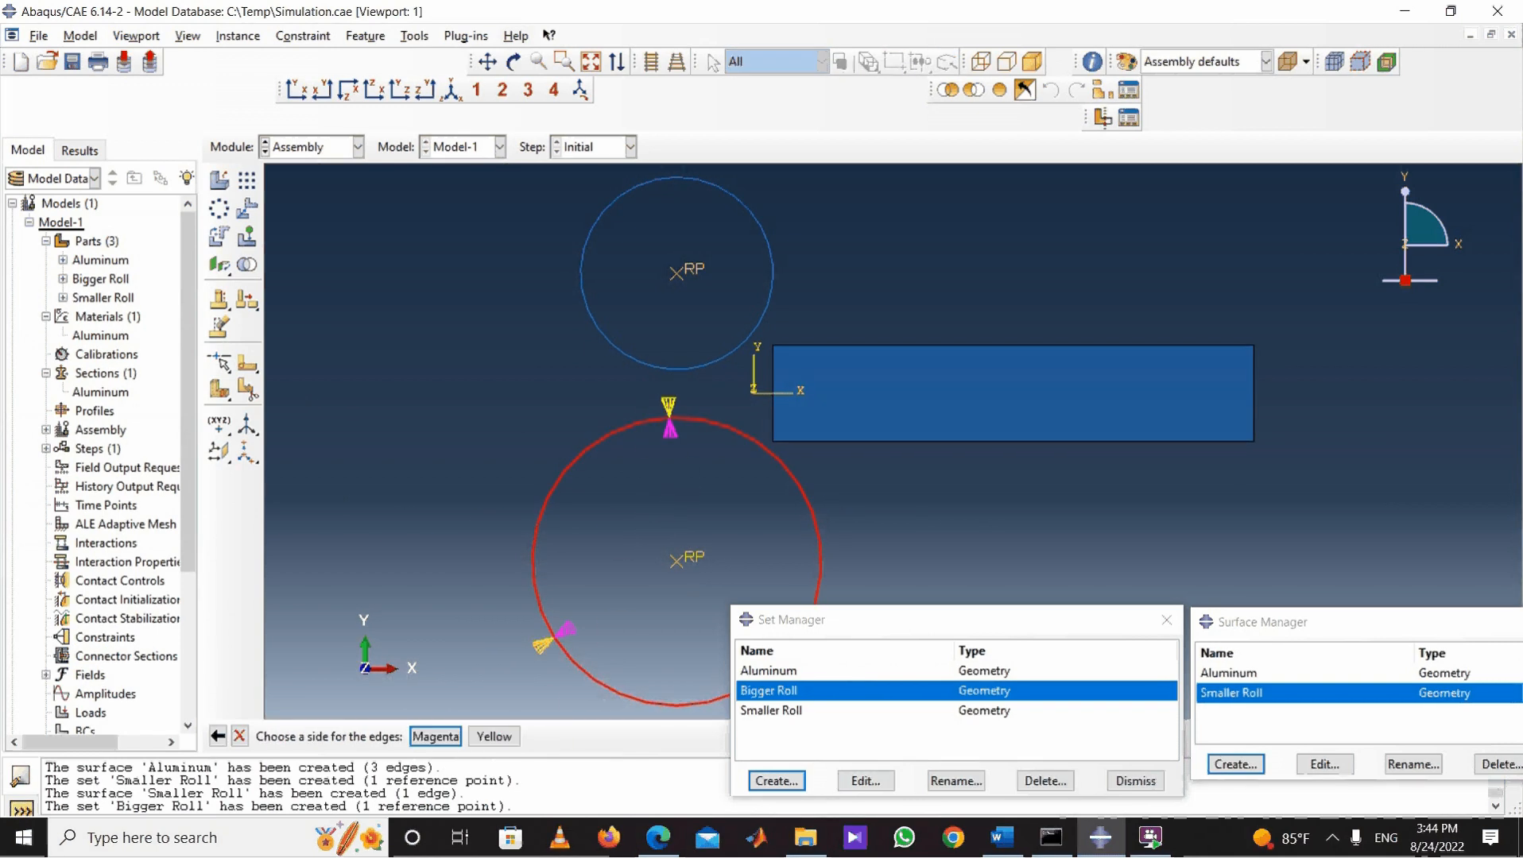
left_click(494, 736)
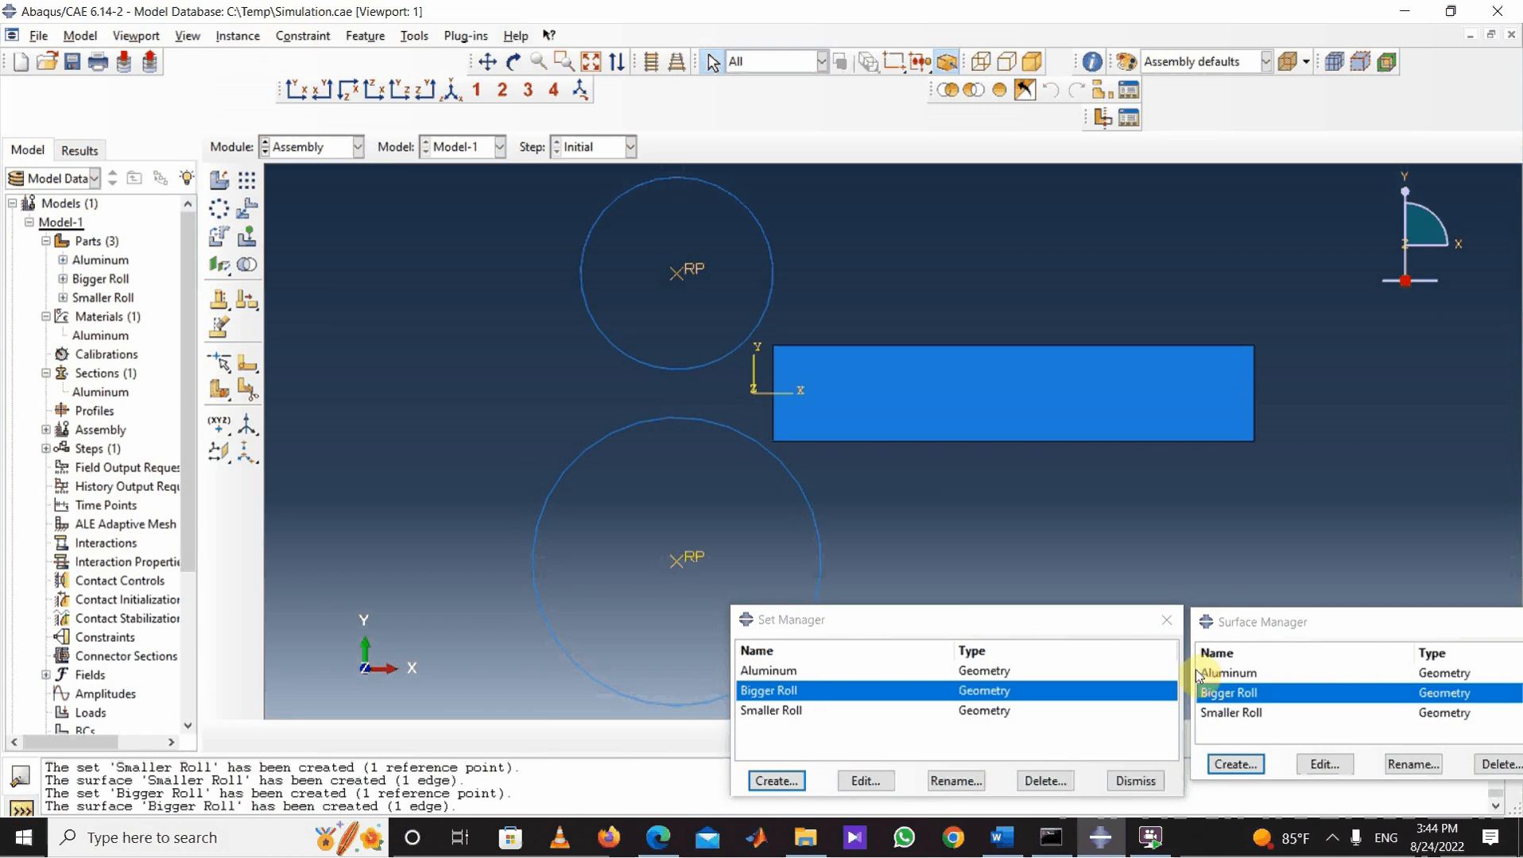
Step: Close the set manager and the surface manager
left_click(1167, 619)
left_click_drag(1214, 638, 798, 651)
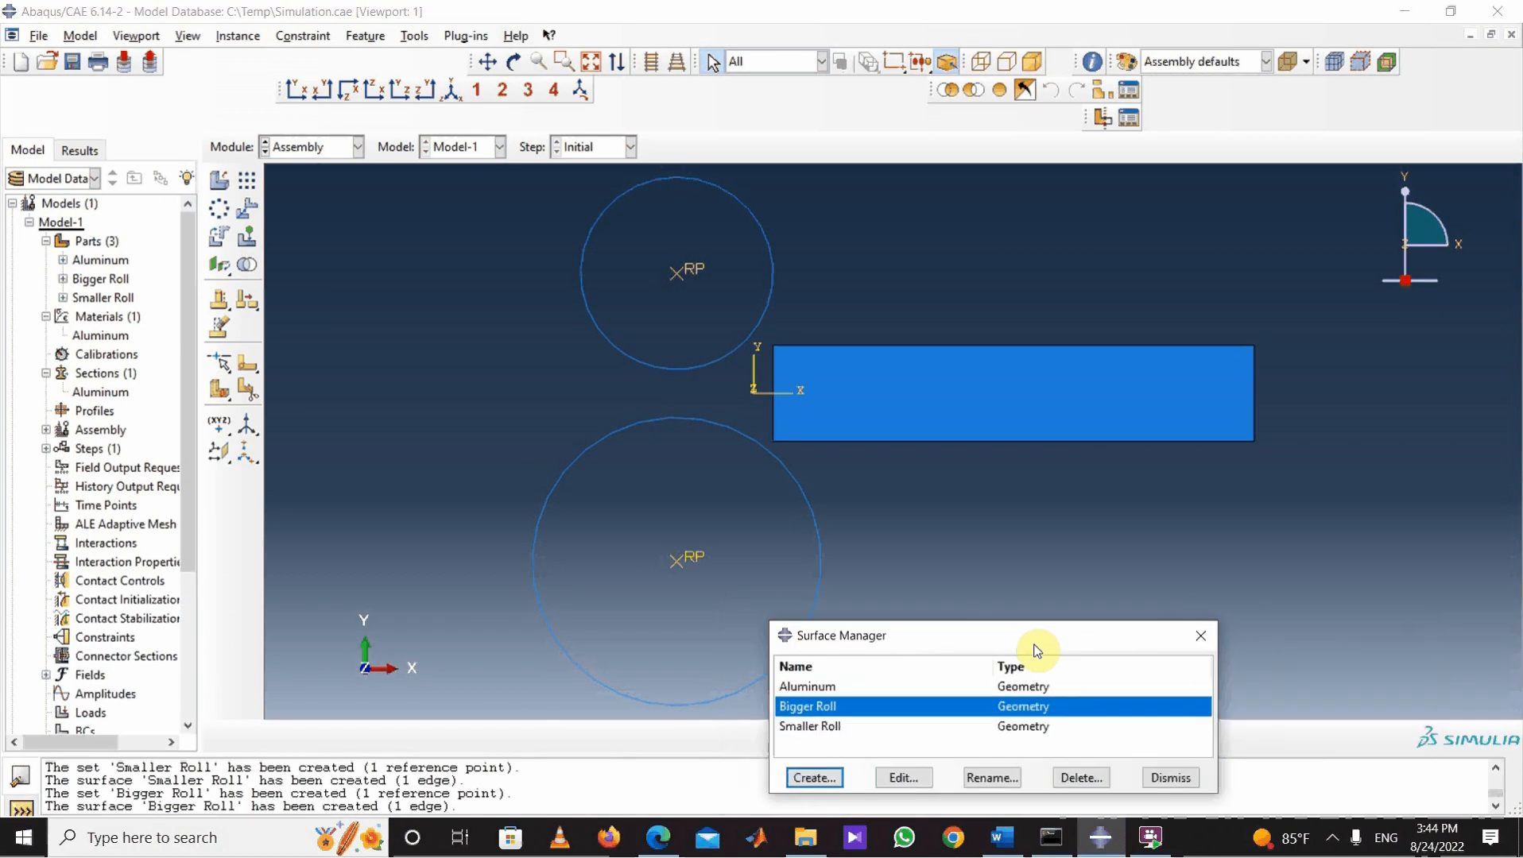
left_click(1203, 636)
Step: In the Step module, create a Dynamic, Explicit step after Initial and set its time period to 5
left_click(356, 151)
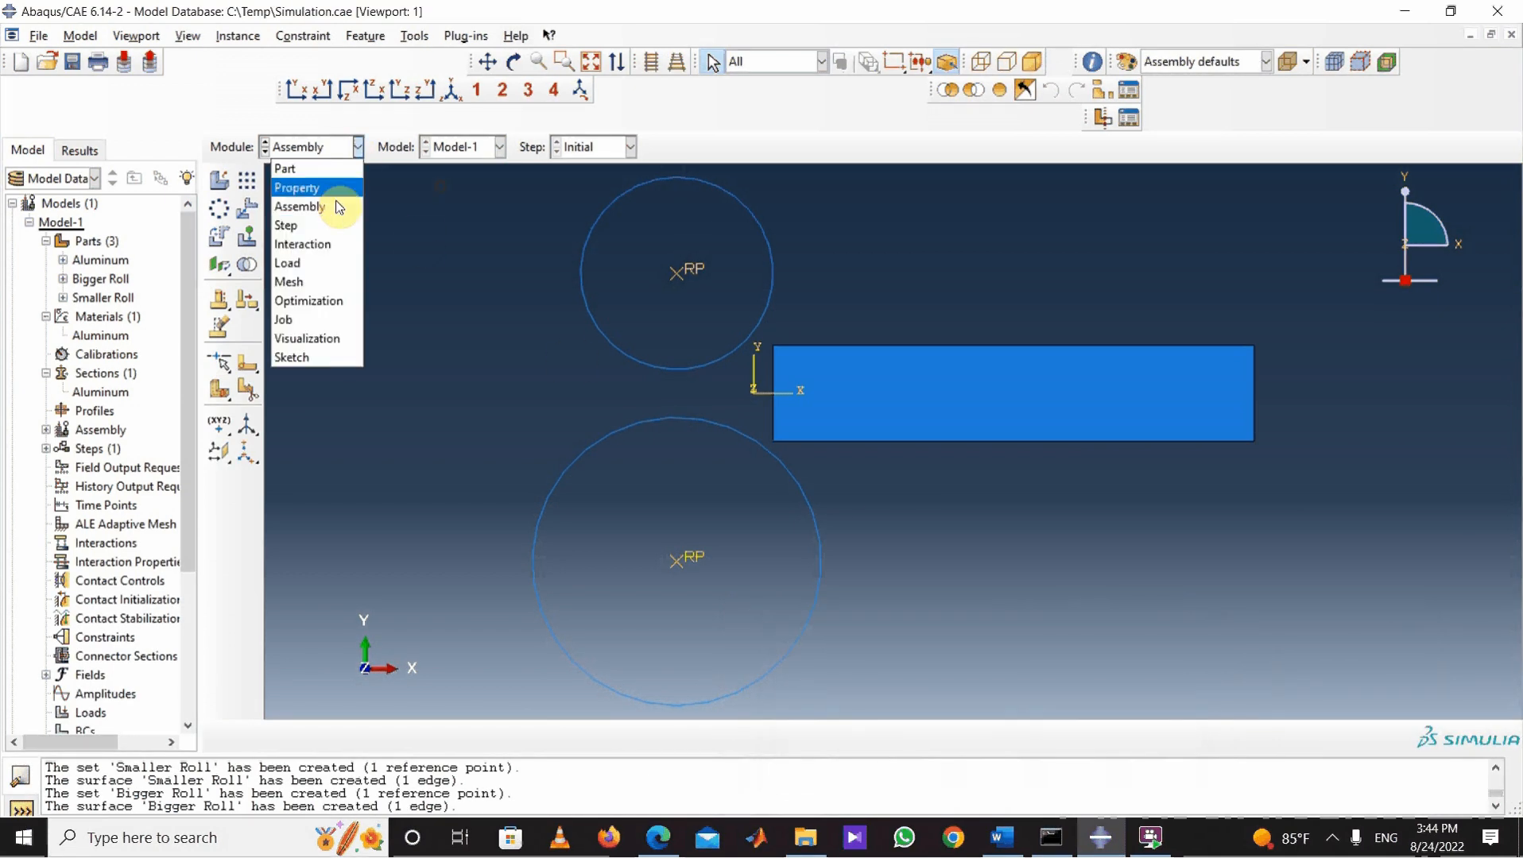
left_click(306, 225)
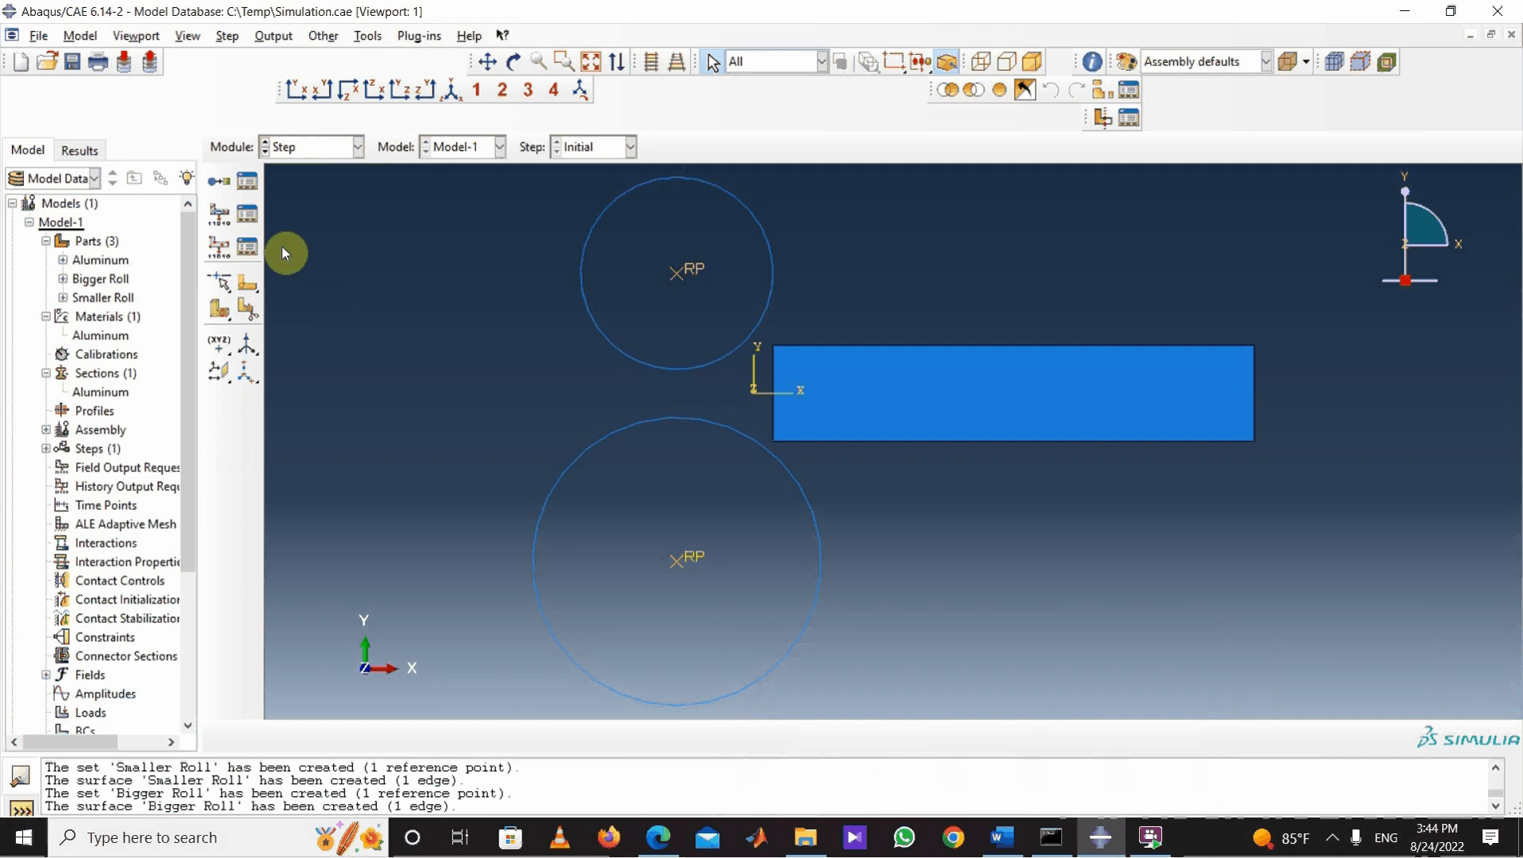
left_click(219, 184)
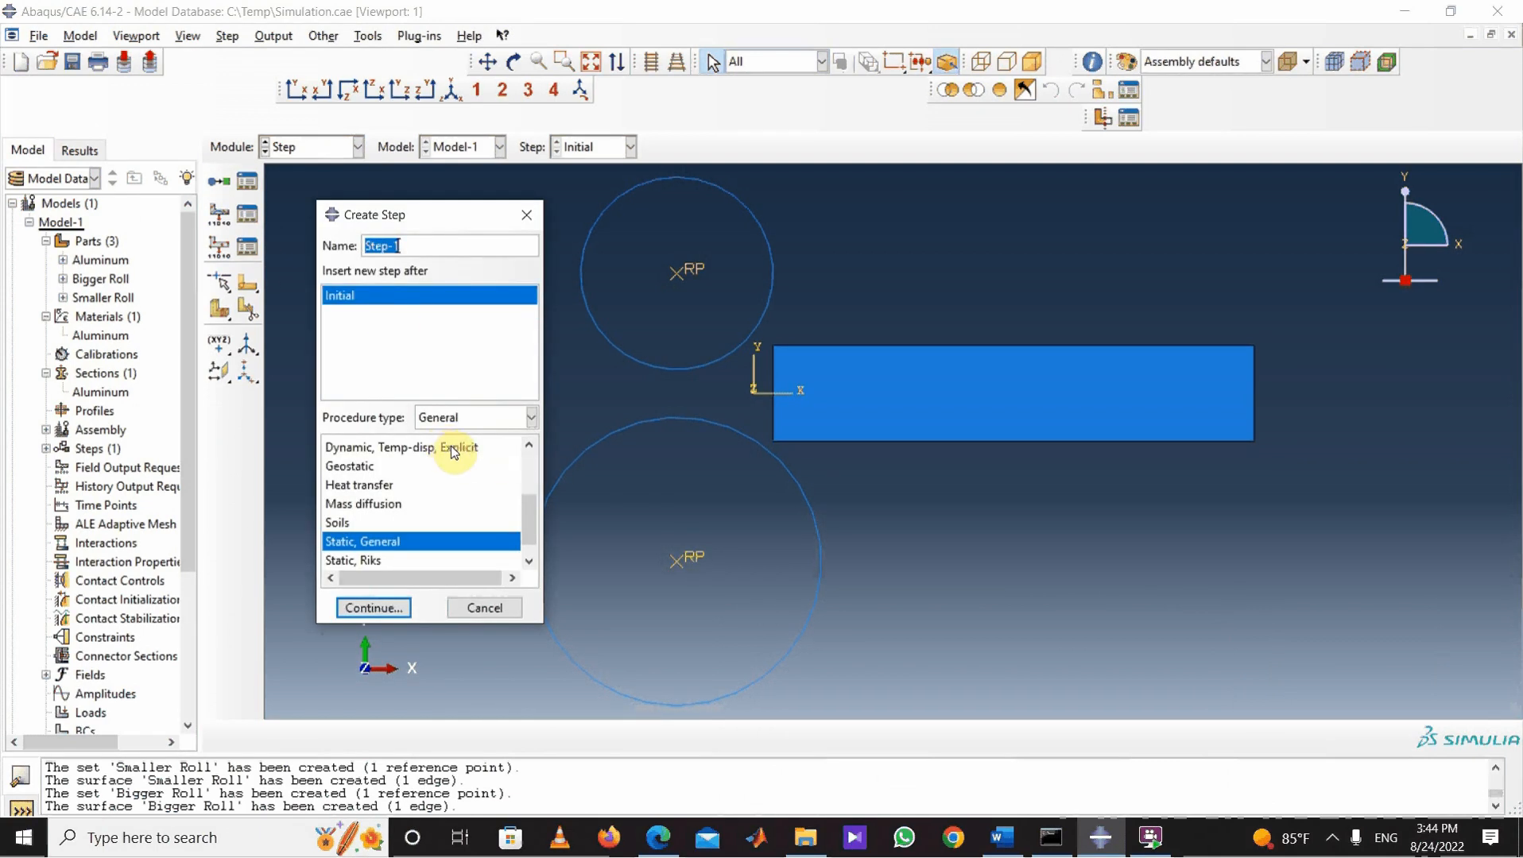
scroll(398, 510, "up", 2)
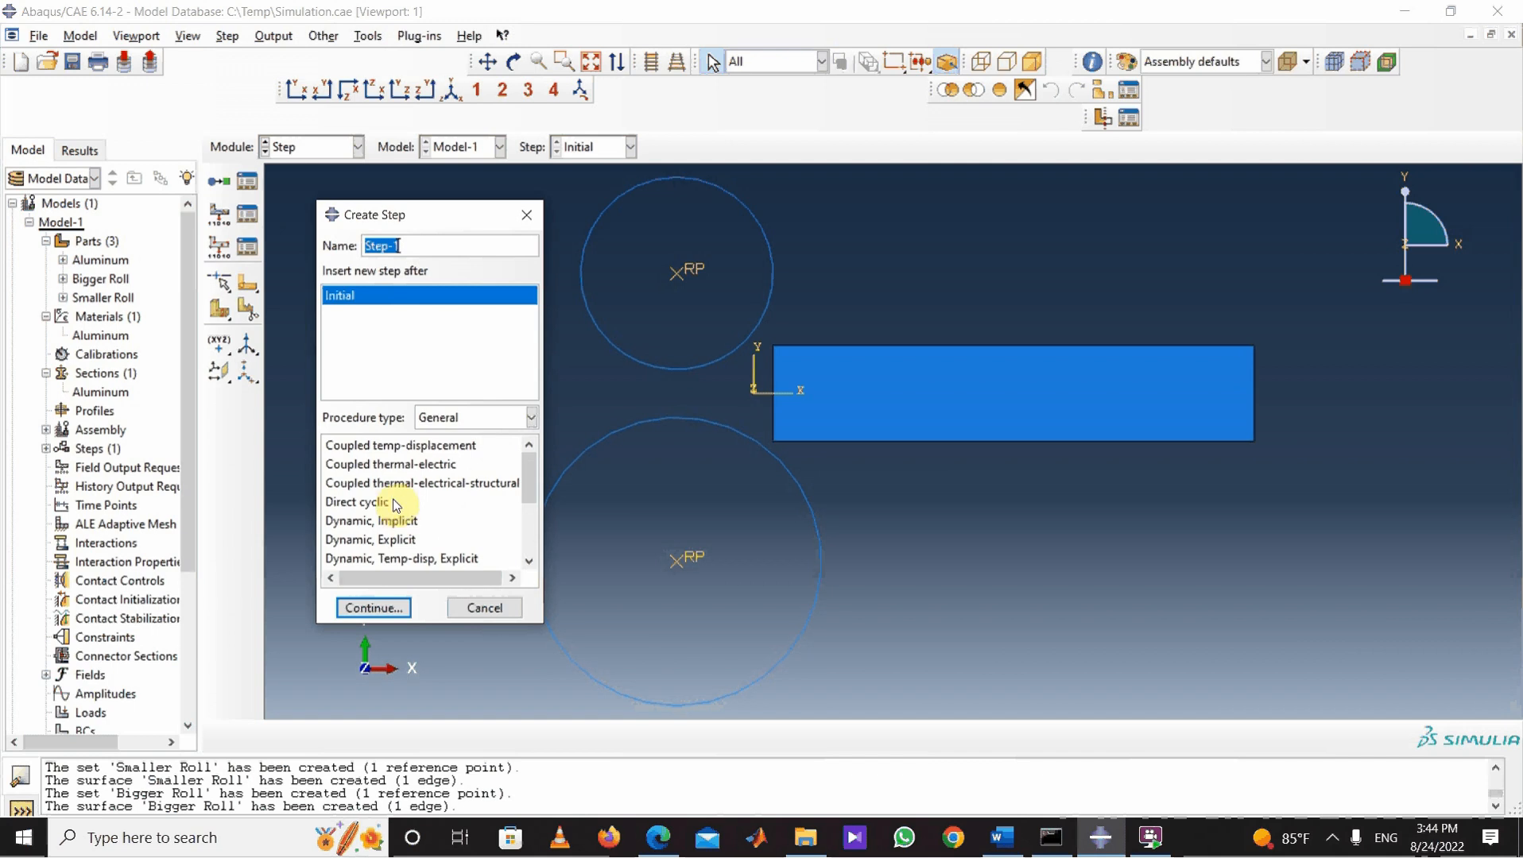
left_click(391, 541)
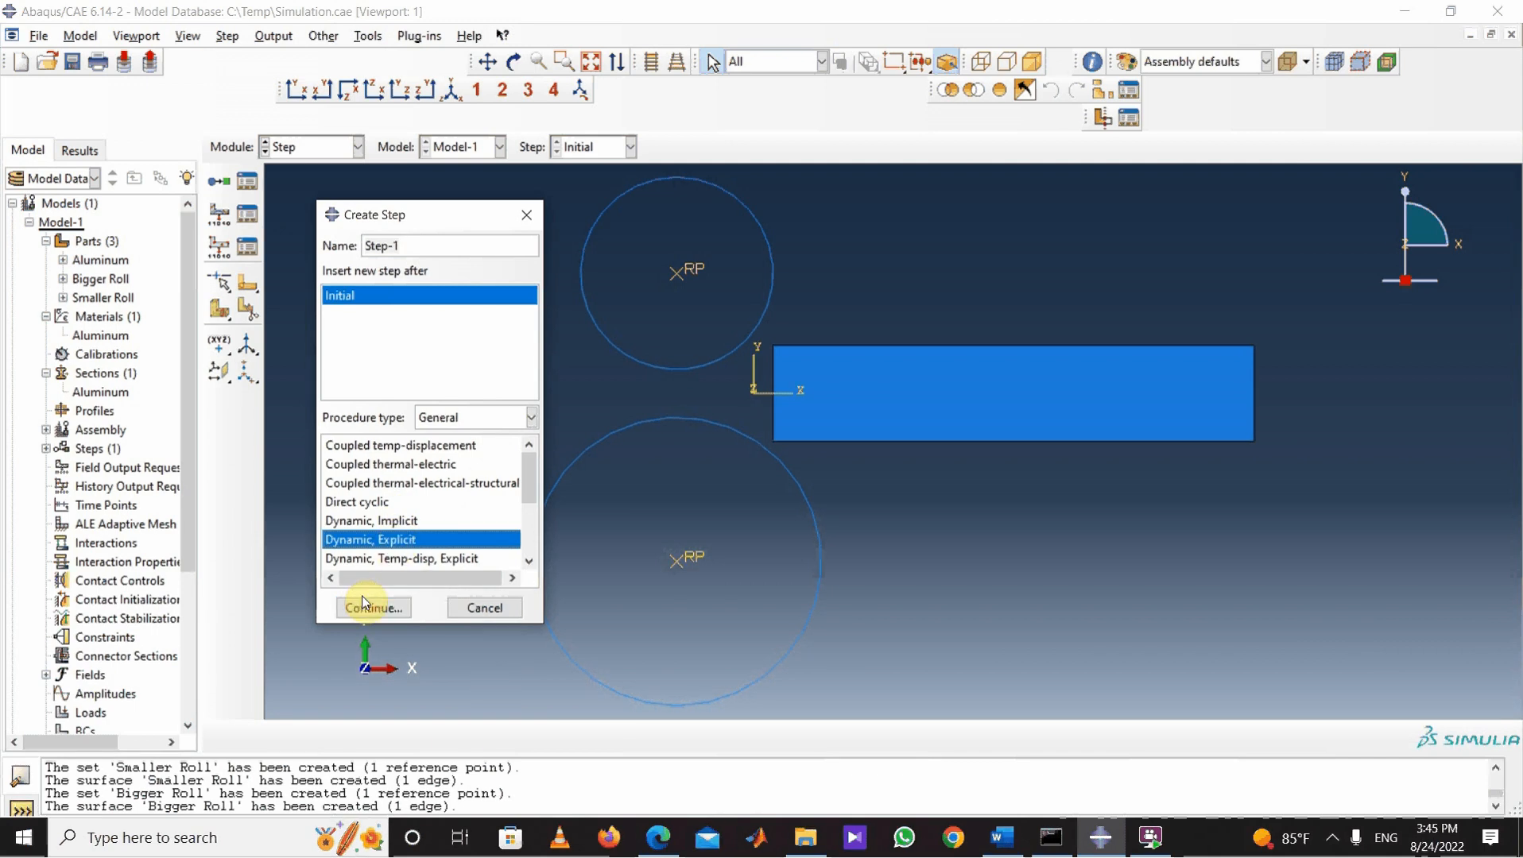
key("Return")
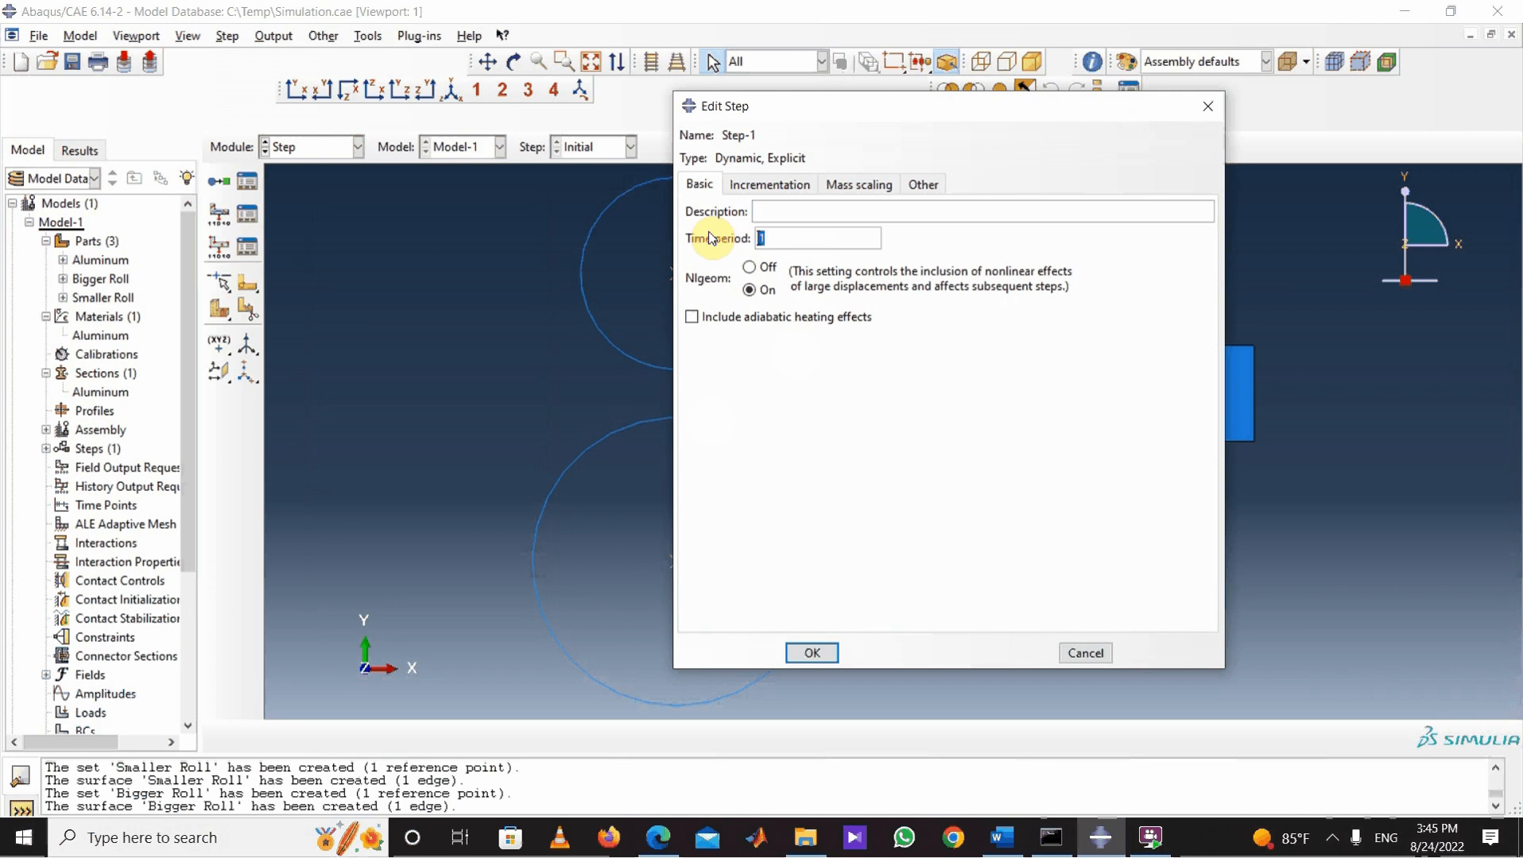
type("5")
Step: Add a semi-automatic mass scaling definition with factor 100 for set Aluminum-1.Set-1 at the beginning of the step, and finish the step
left_click(845, 184)
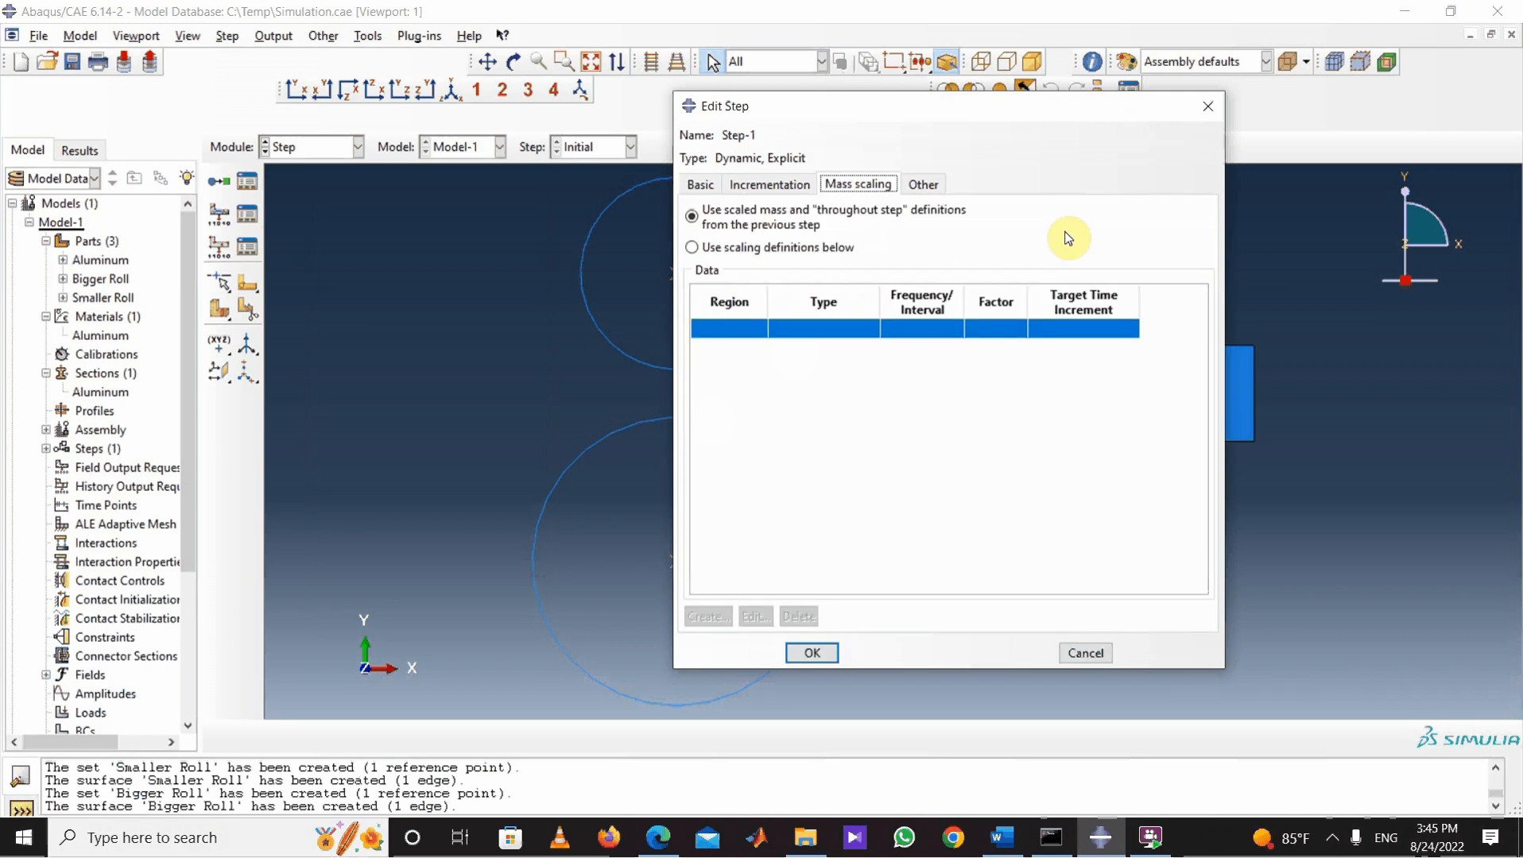
left_click(691, 247)
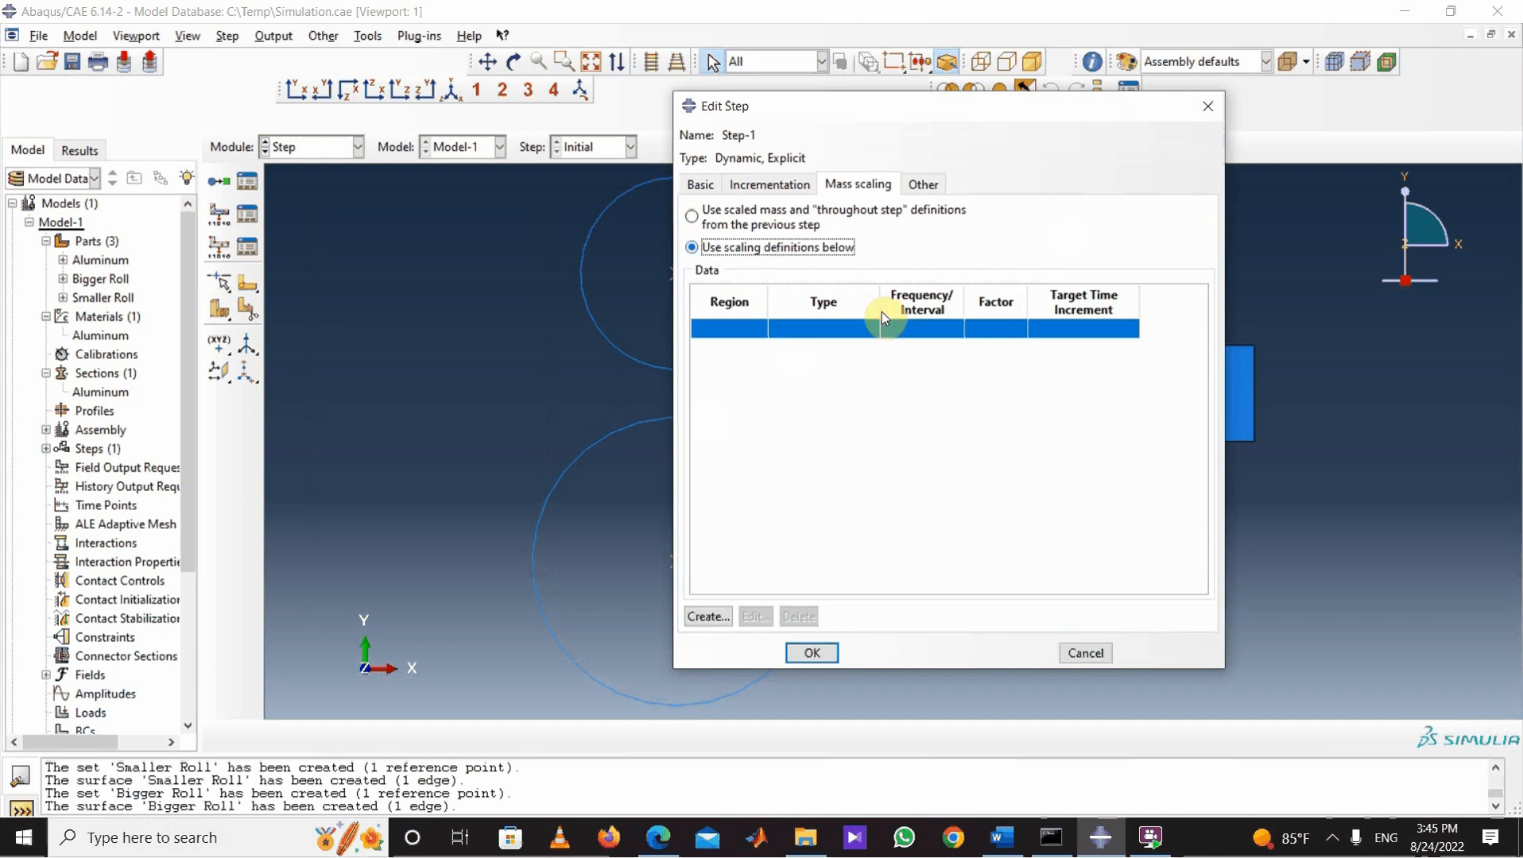
left_click(708, 616)
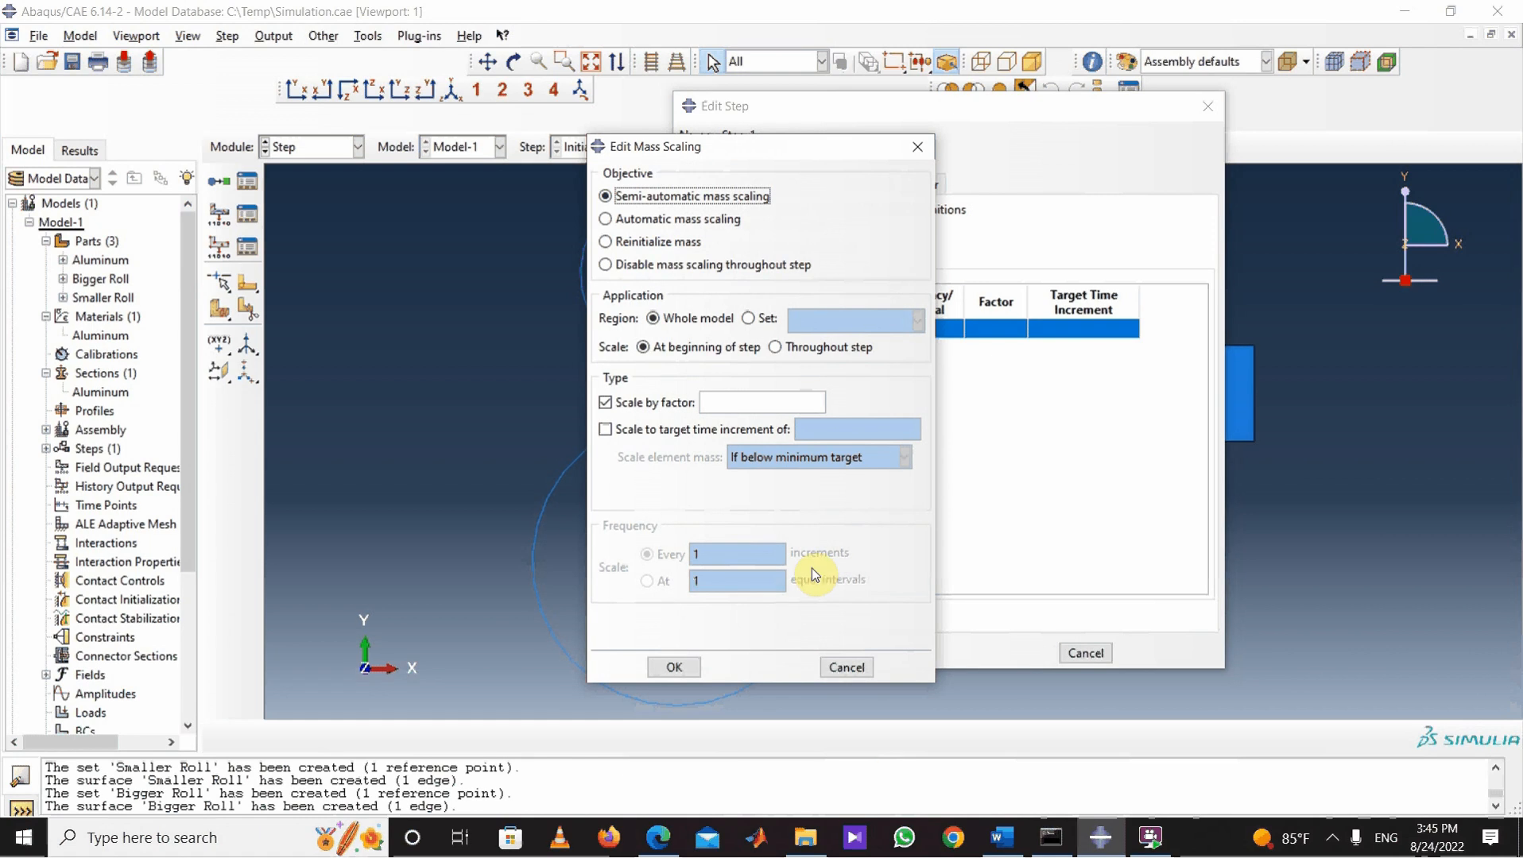
left_click(750, 319)
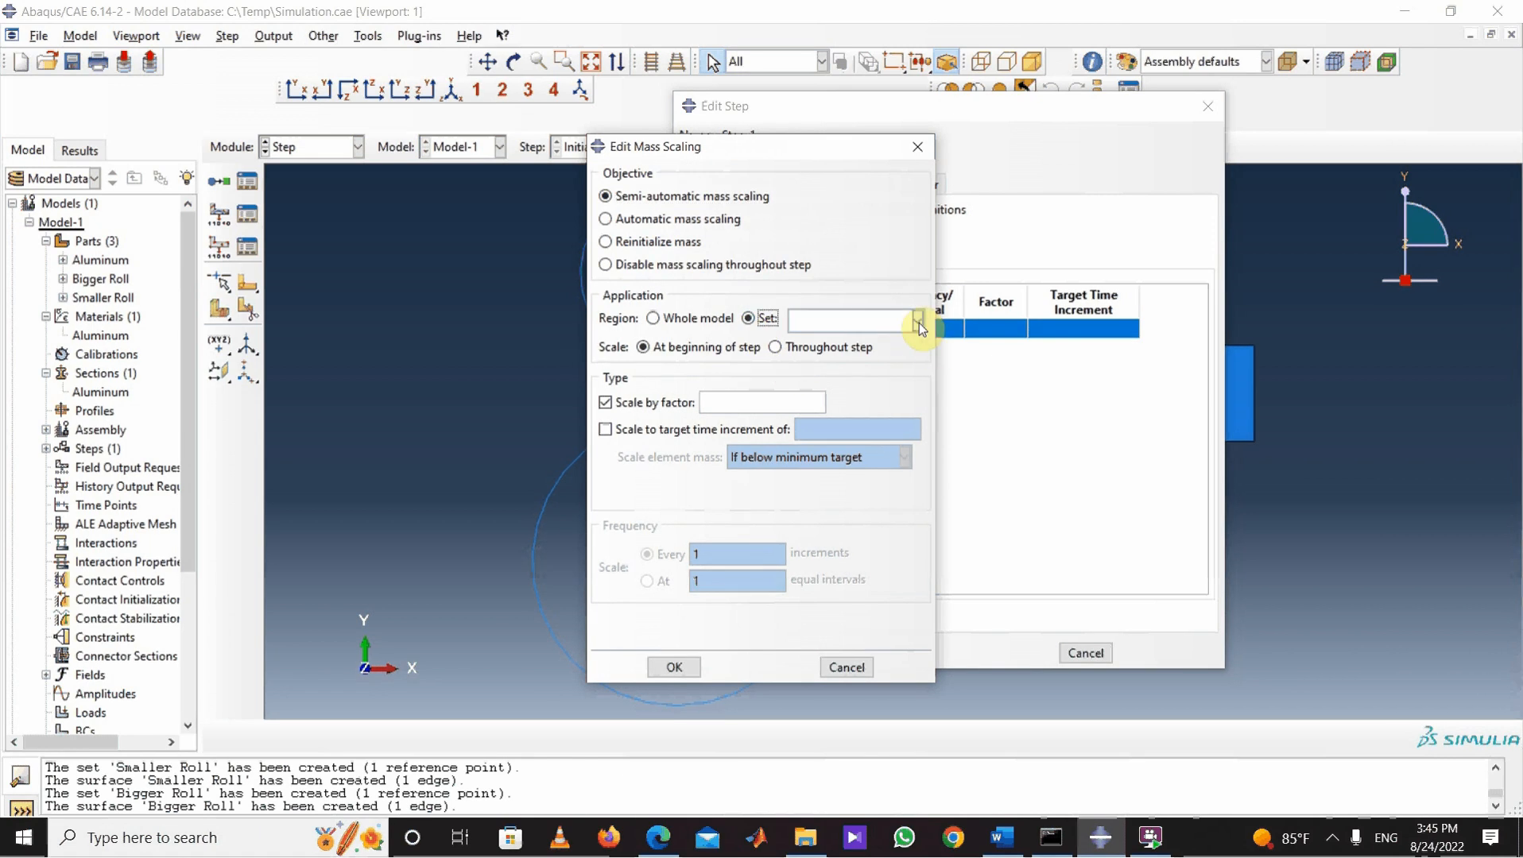
left_click(918, 320)
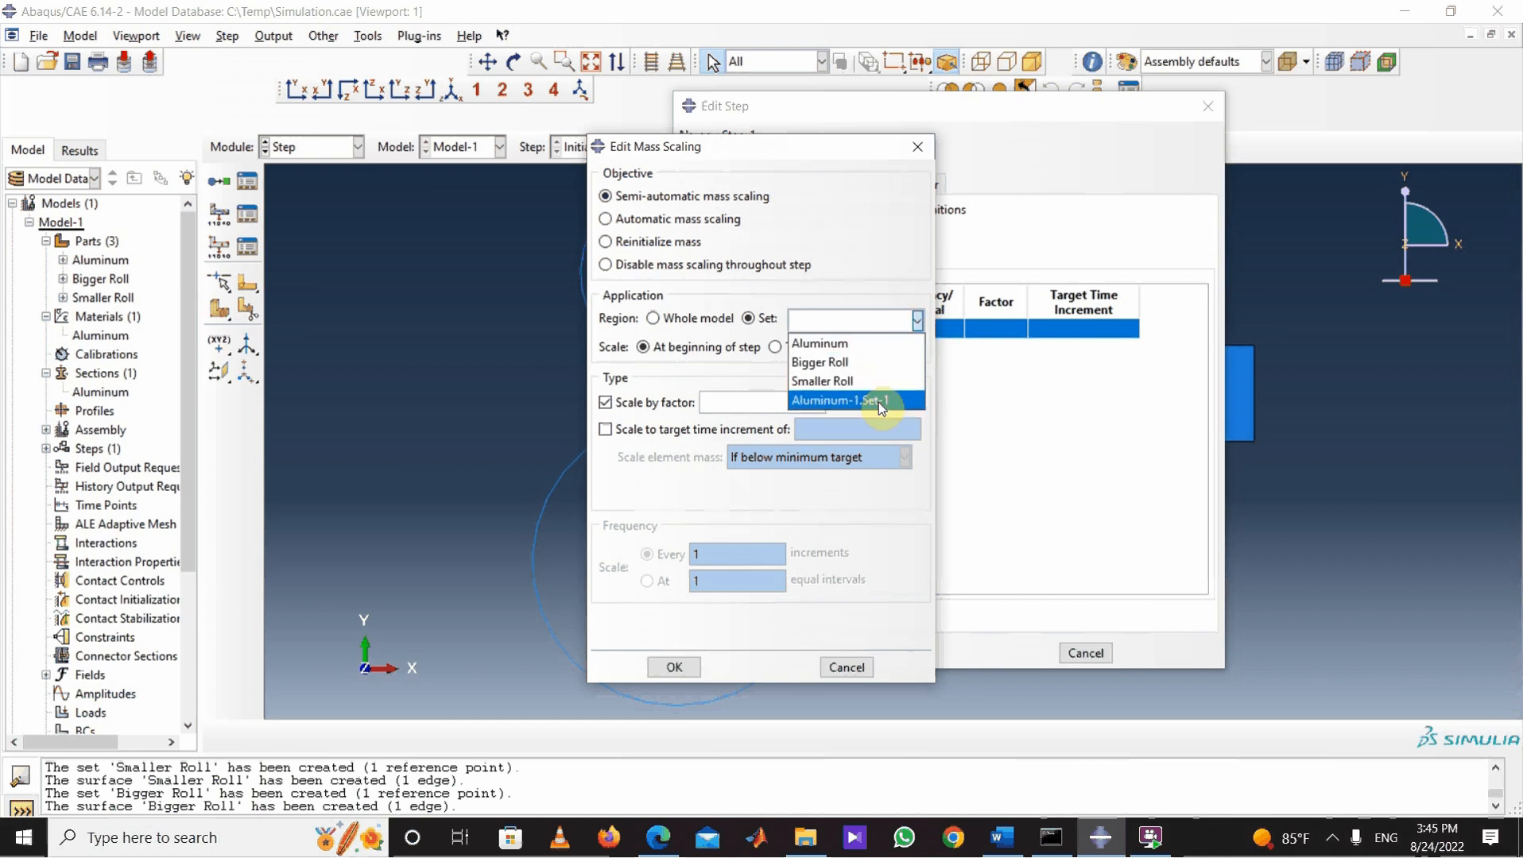
left_click(878, 402)
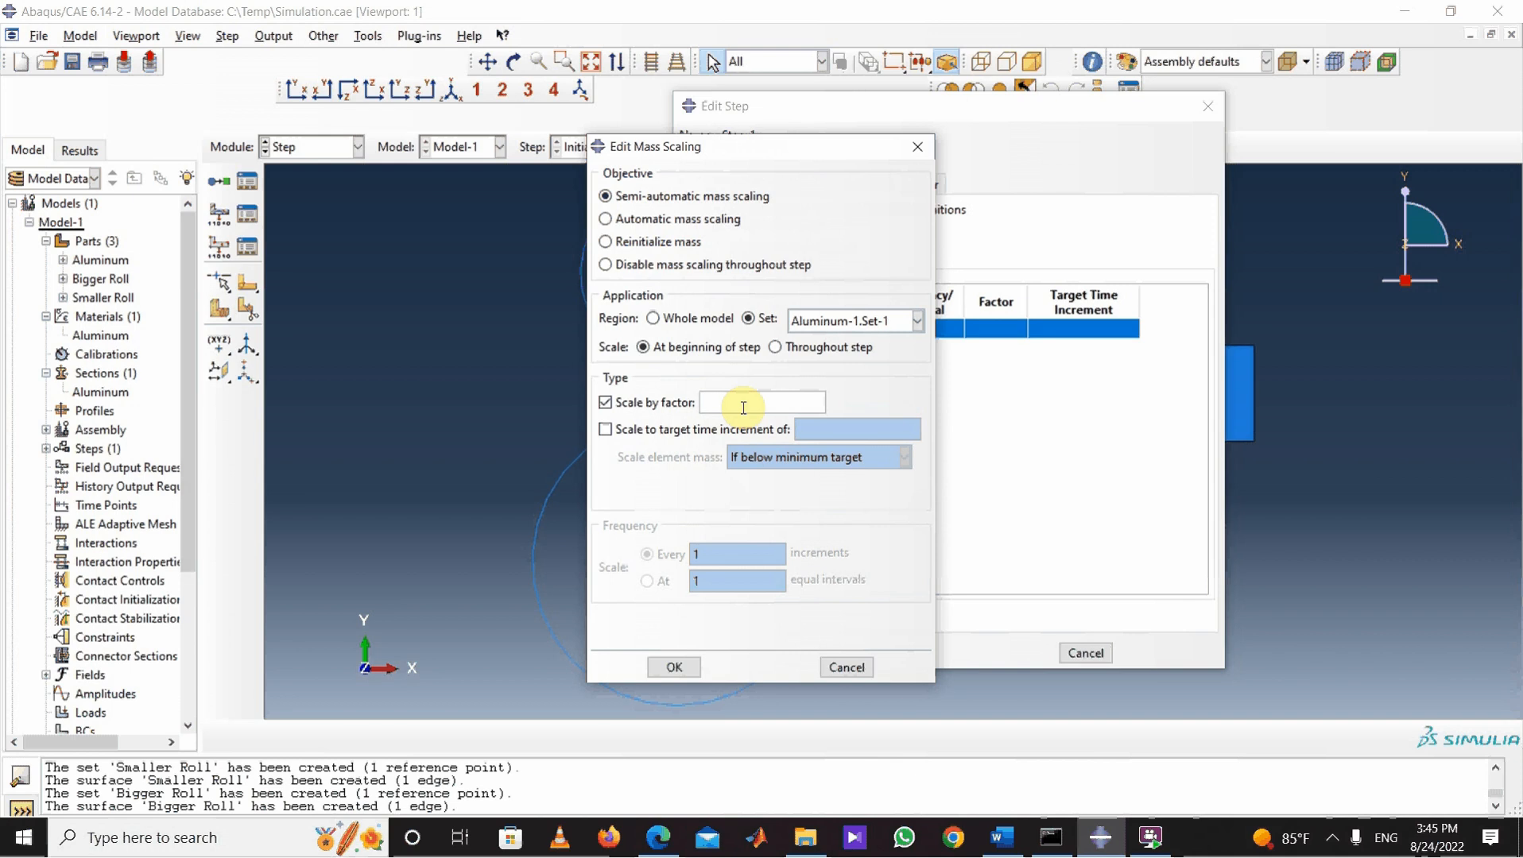
type("100")
left_click(670, 682)
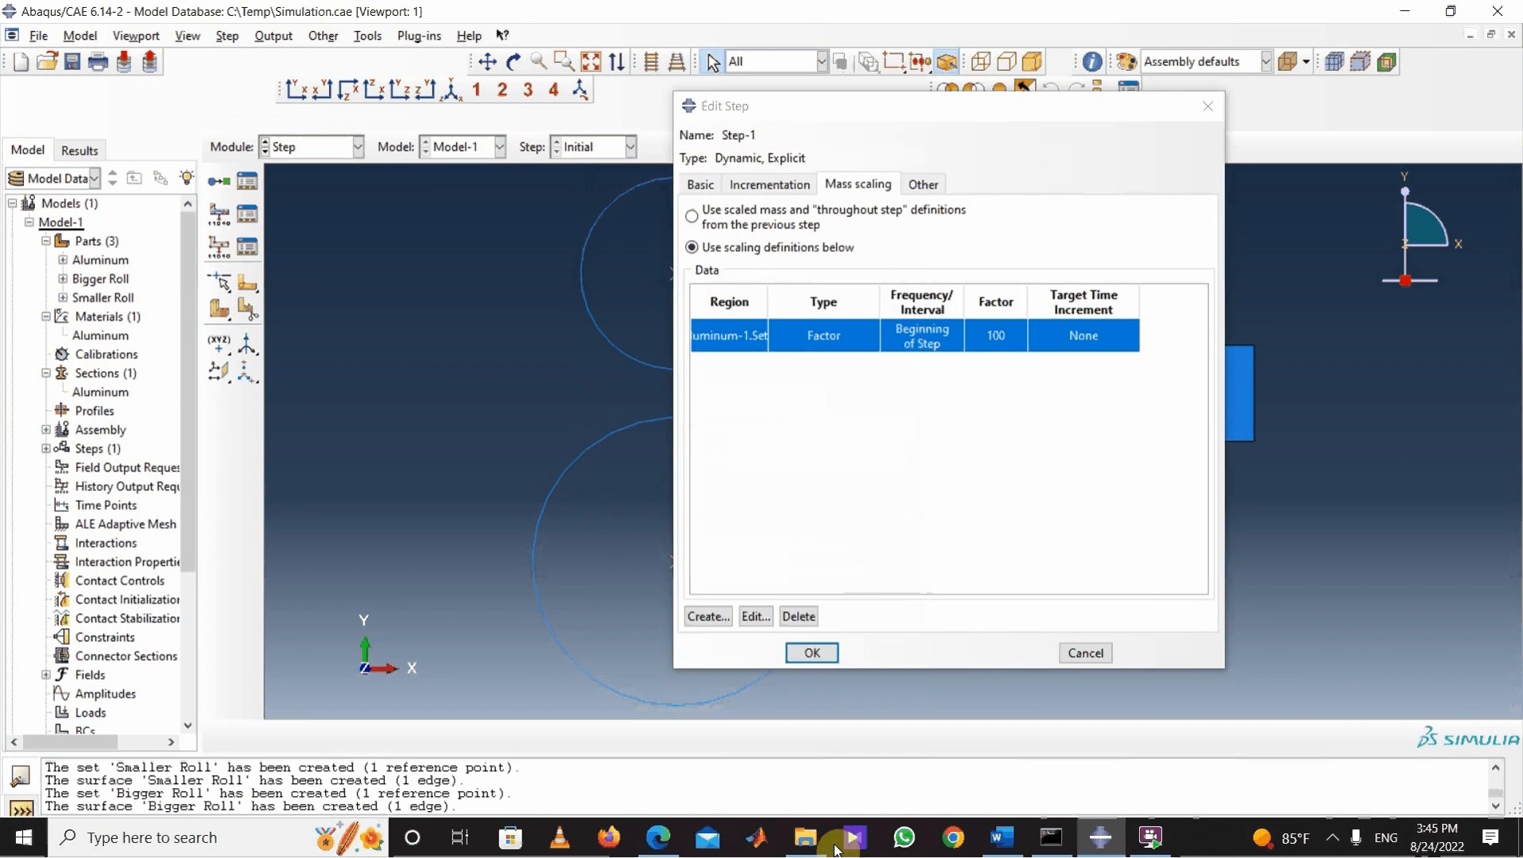
left_click(805, 652)
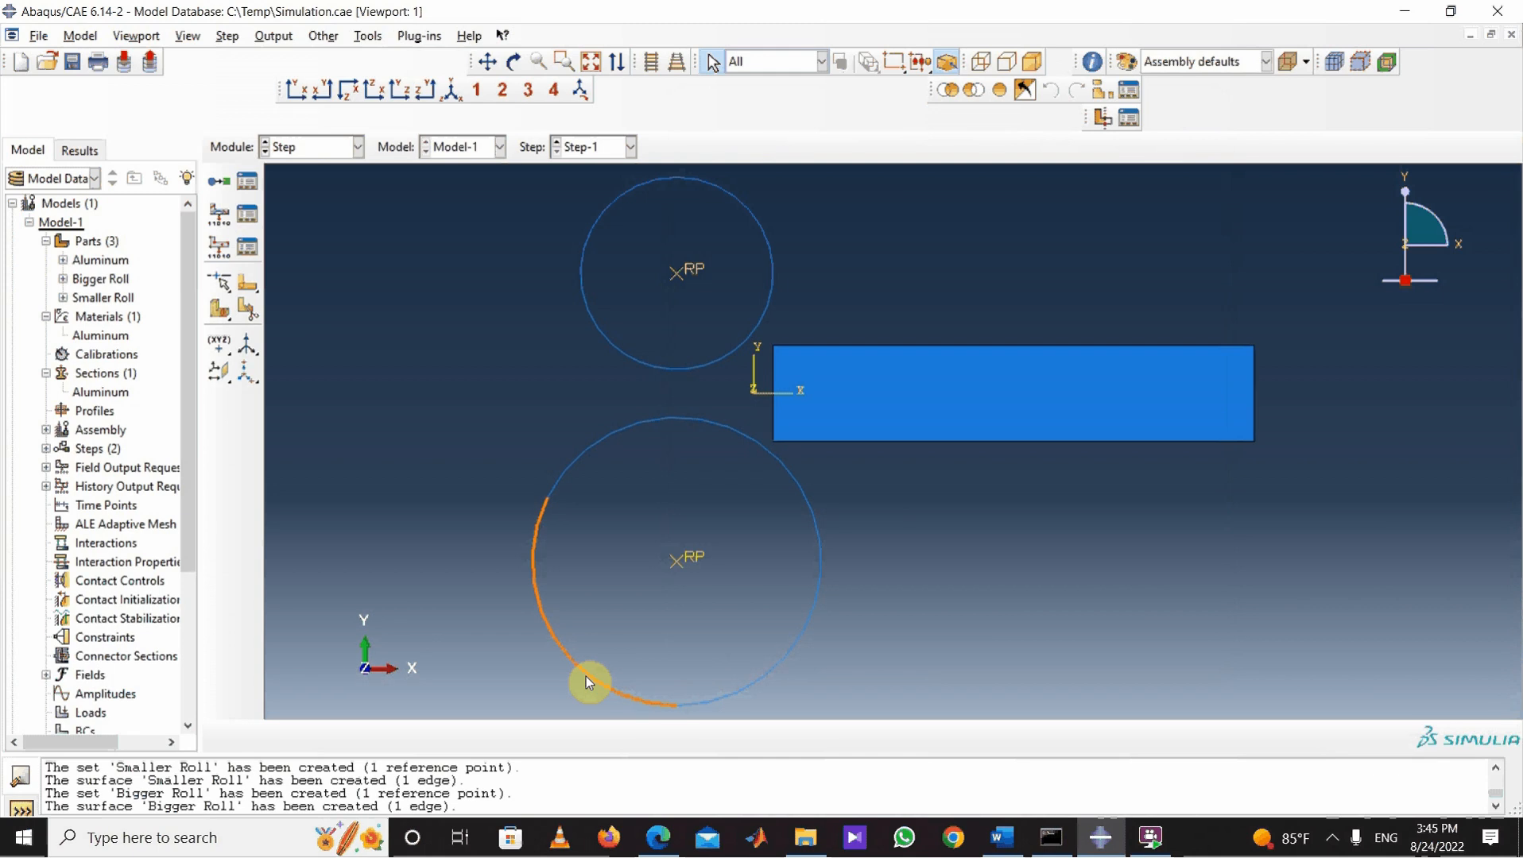
Step: Review the default history output request of Step-1 and delete it
left_click(274, 35)
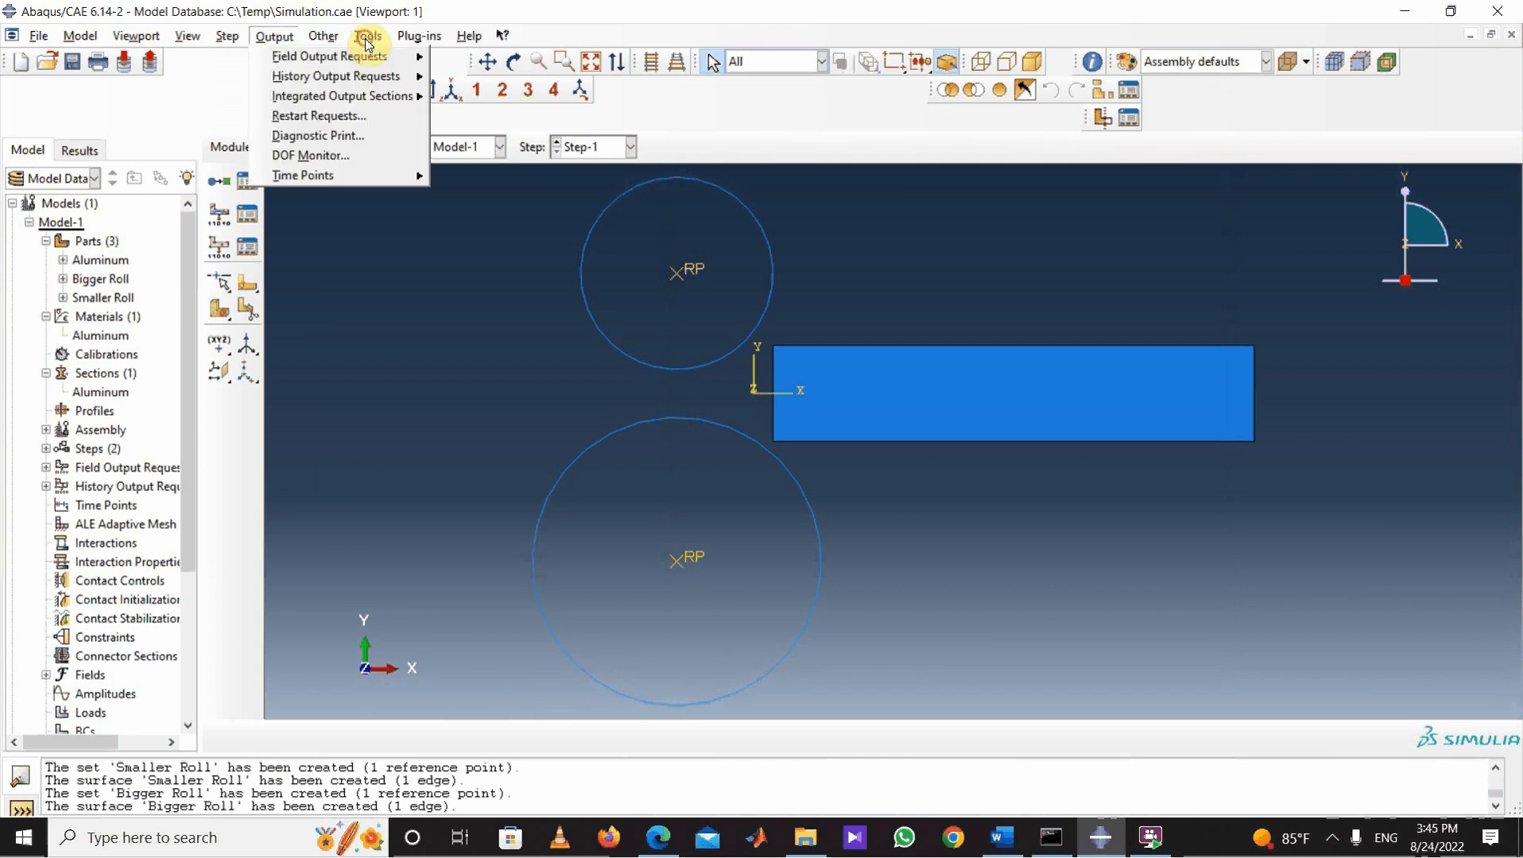
mouse_move(328, 86)
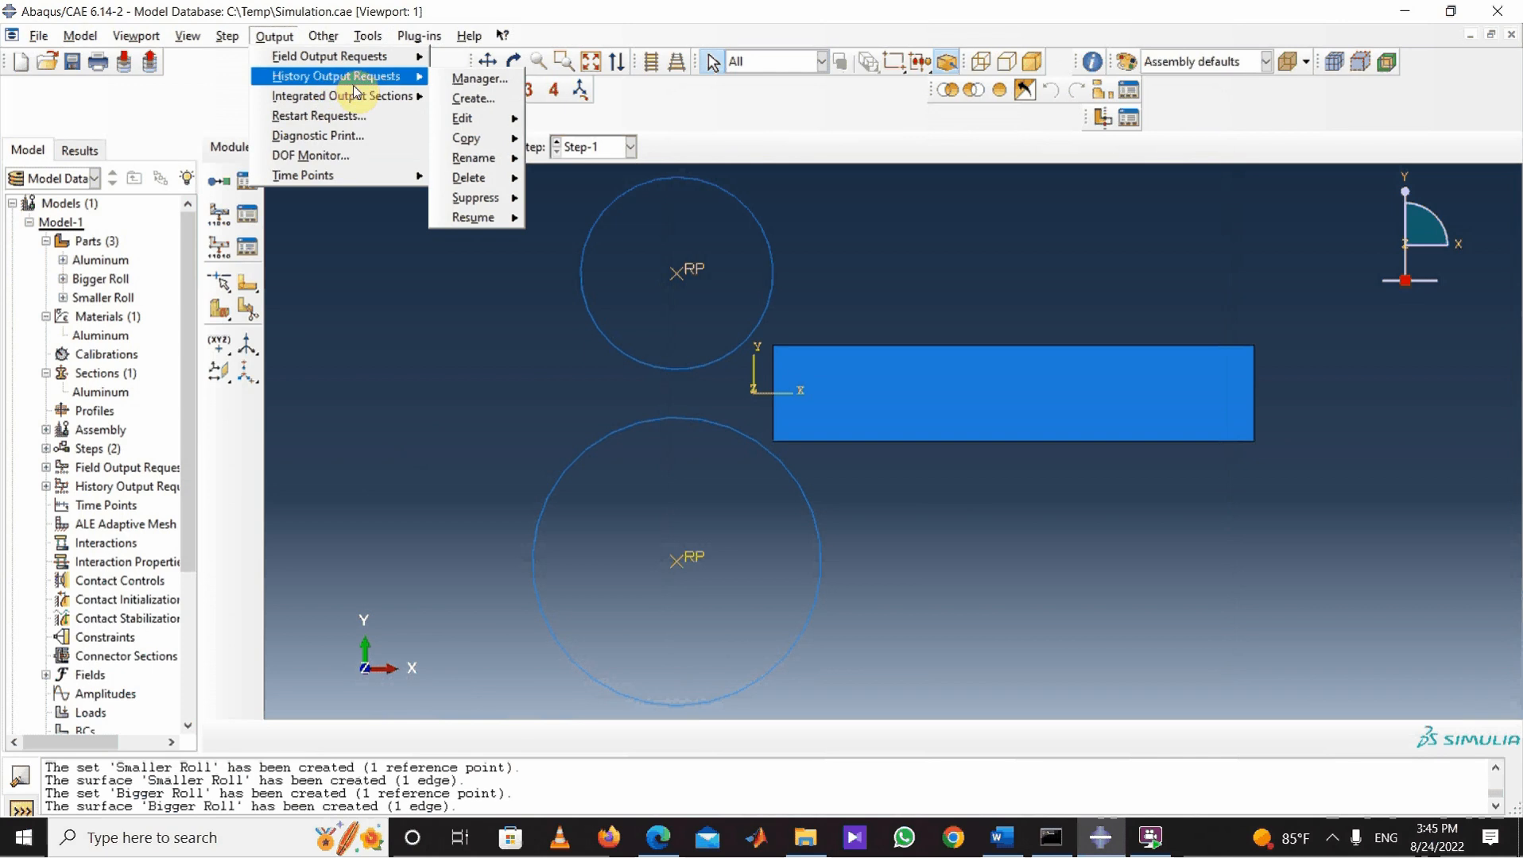
left_click(475, 83)
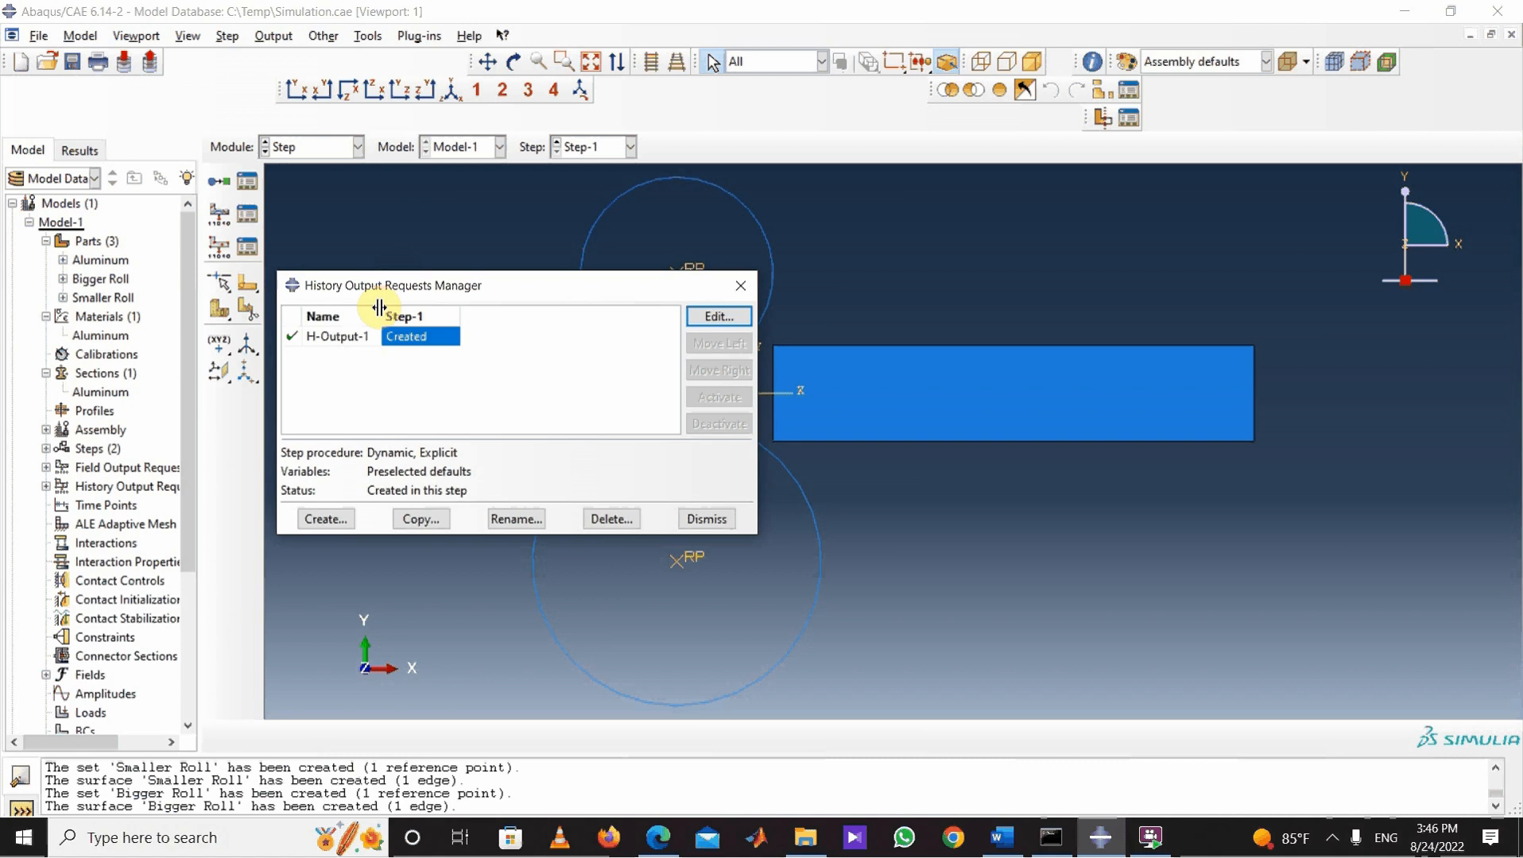
left_click(704, 315)
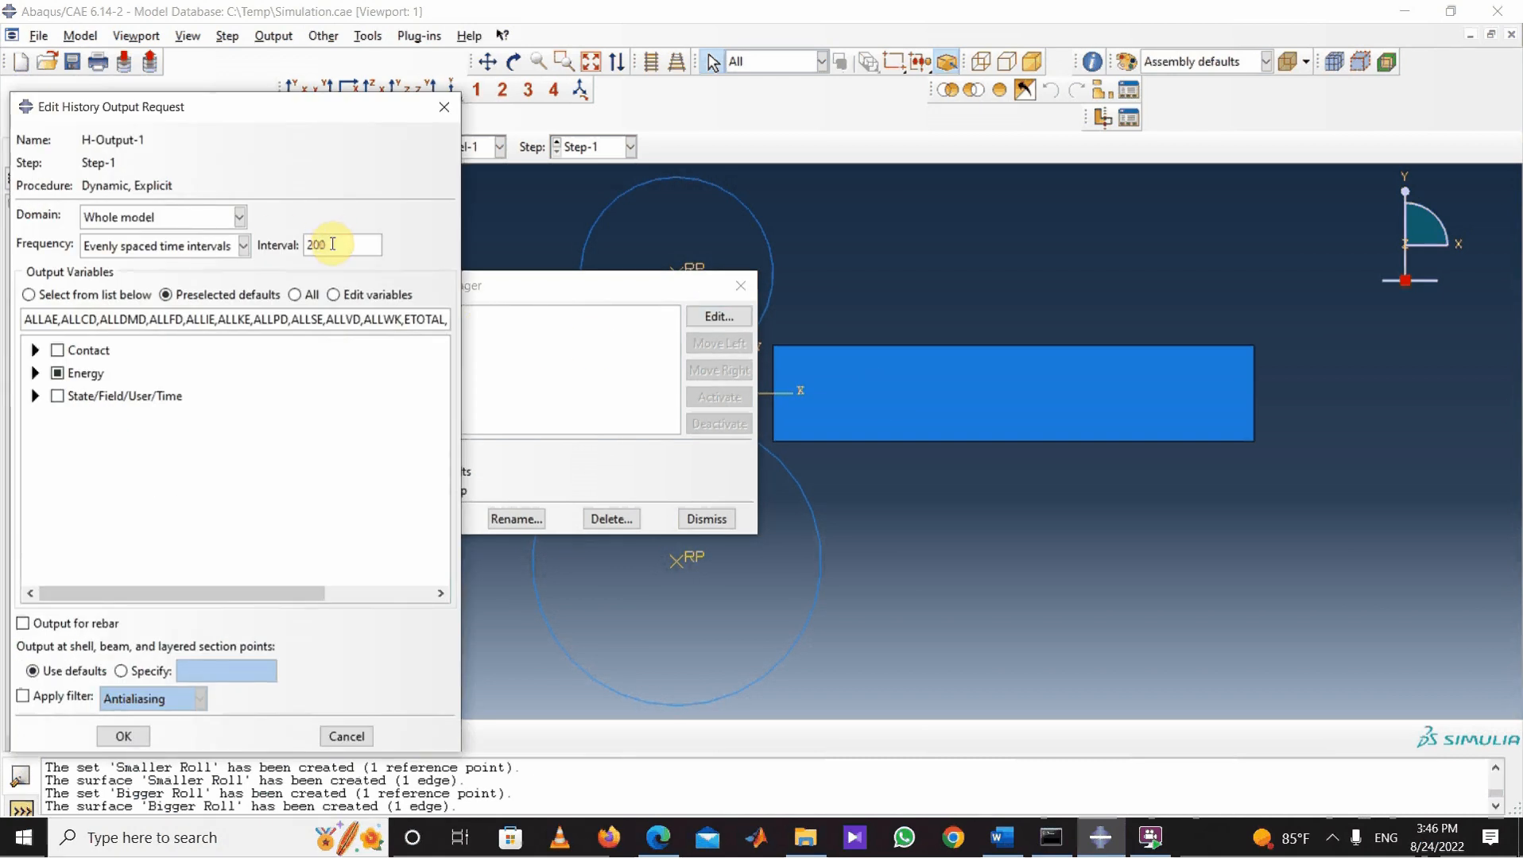
left_click(444, 106)
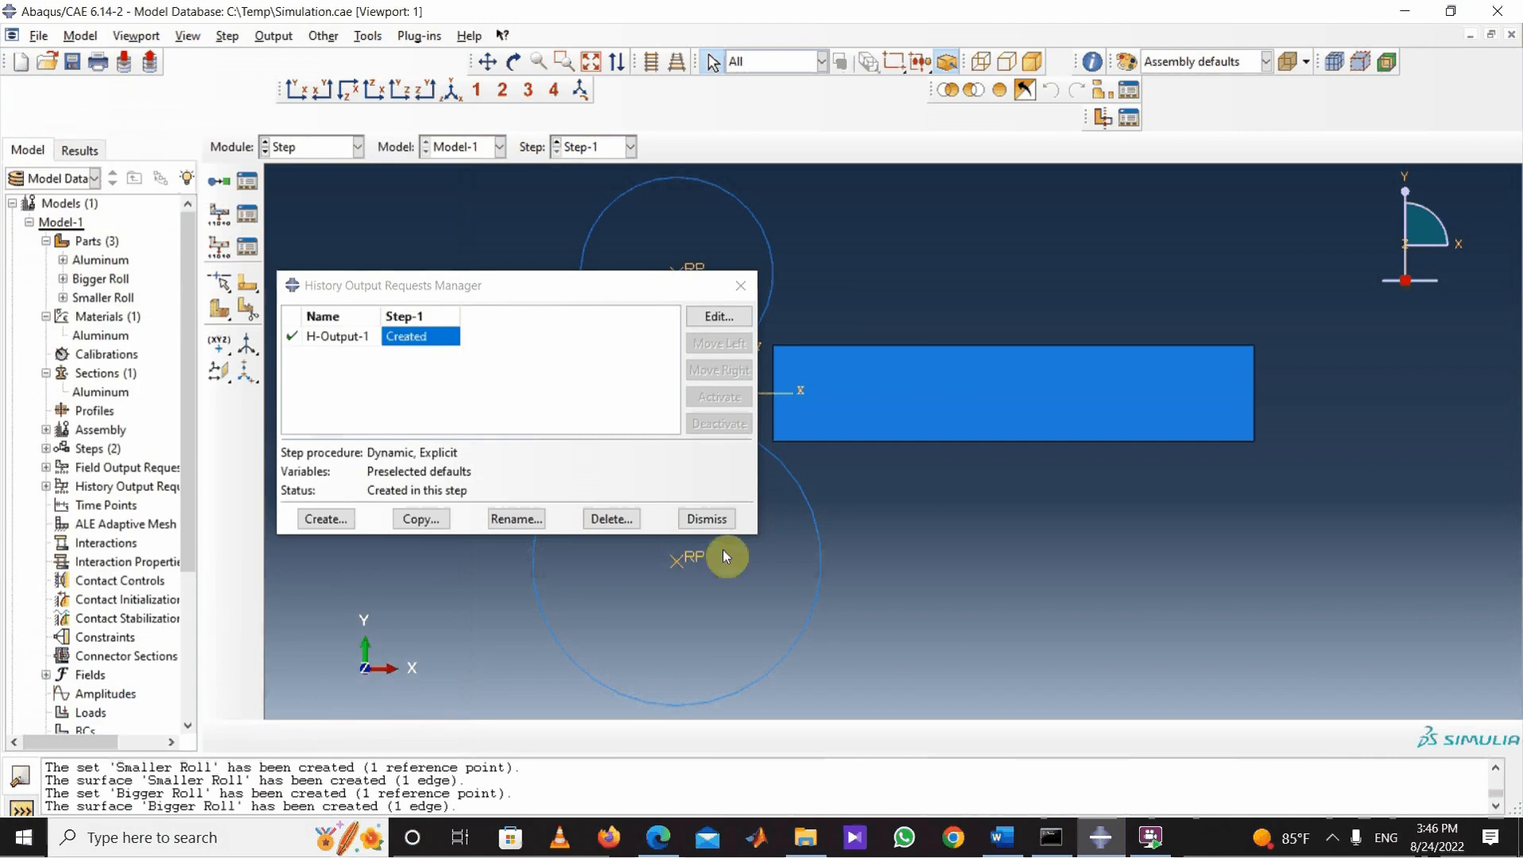
left_click(609, 518)
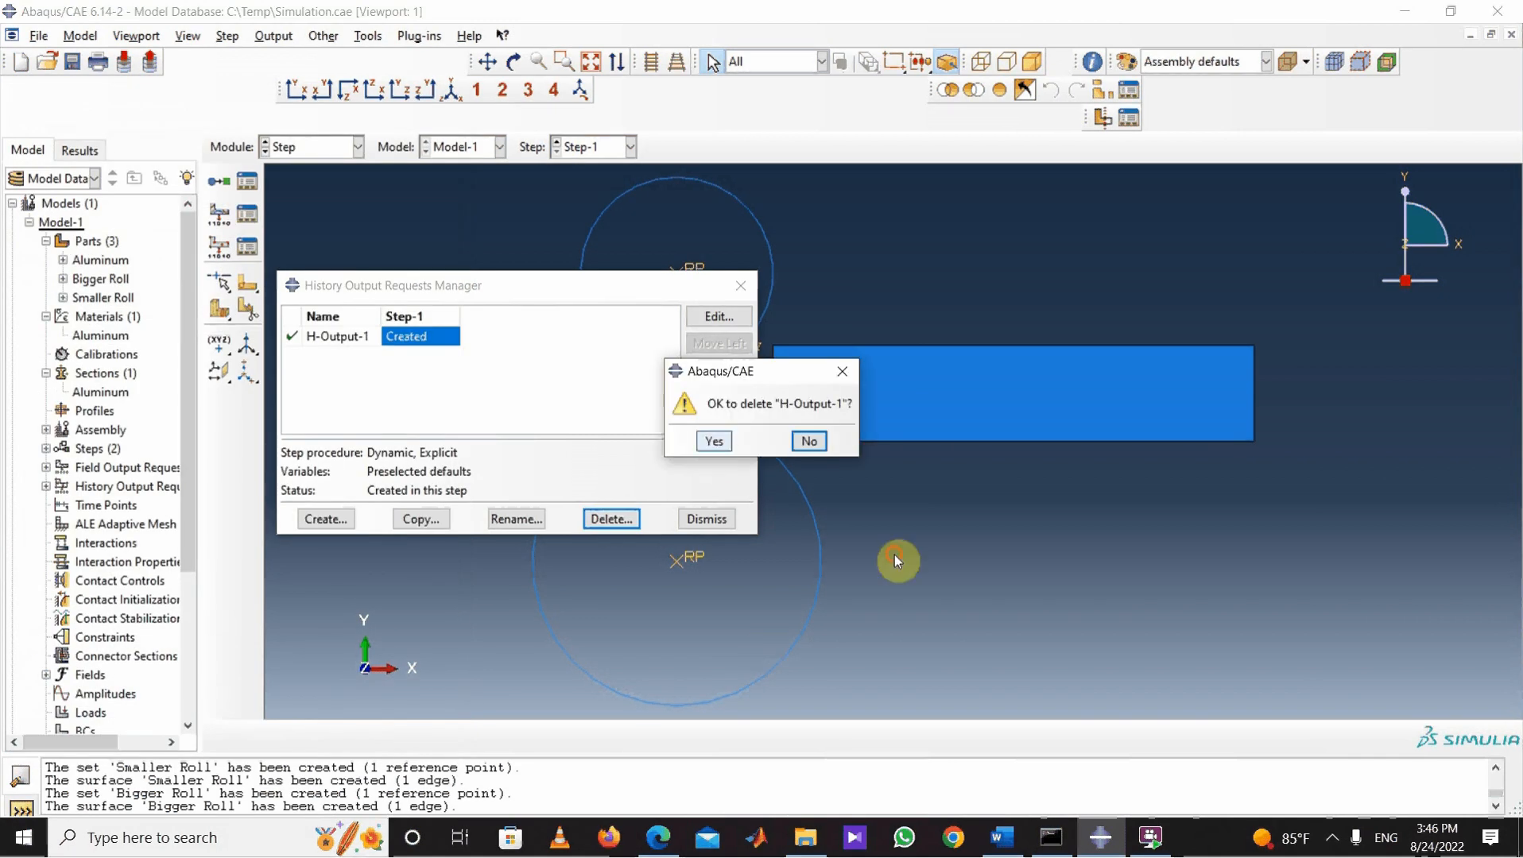
left_click(714, 441)
Step: Create a whole-model history output request in Step-1 with interval 2000 and the energy variables ALLIE and ALLKE
left_click(325, 518)
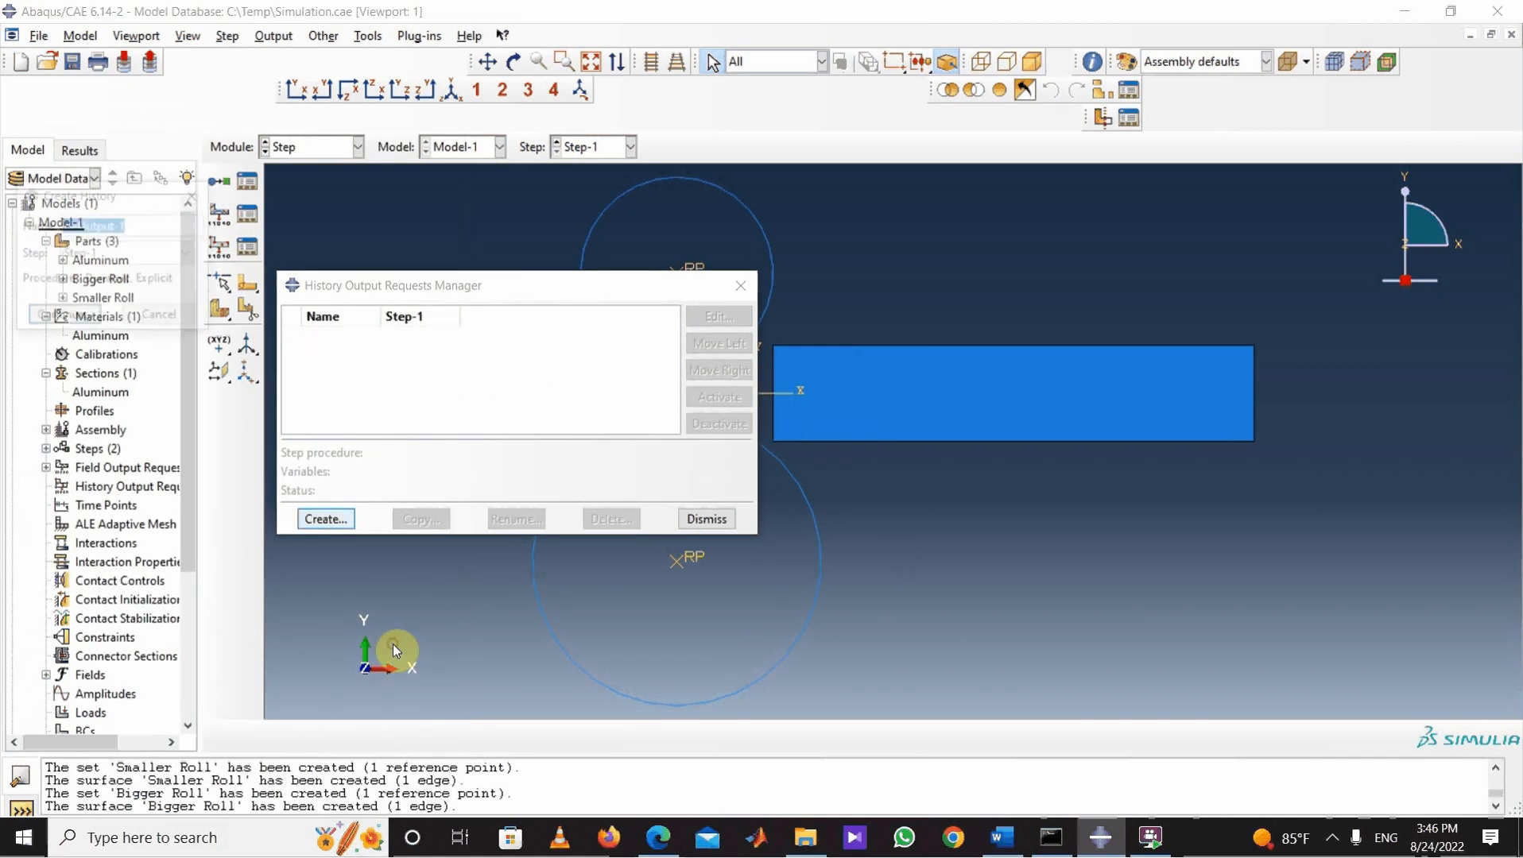
left_click(63, 318)
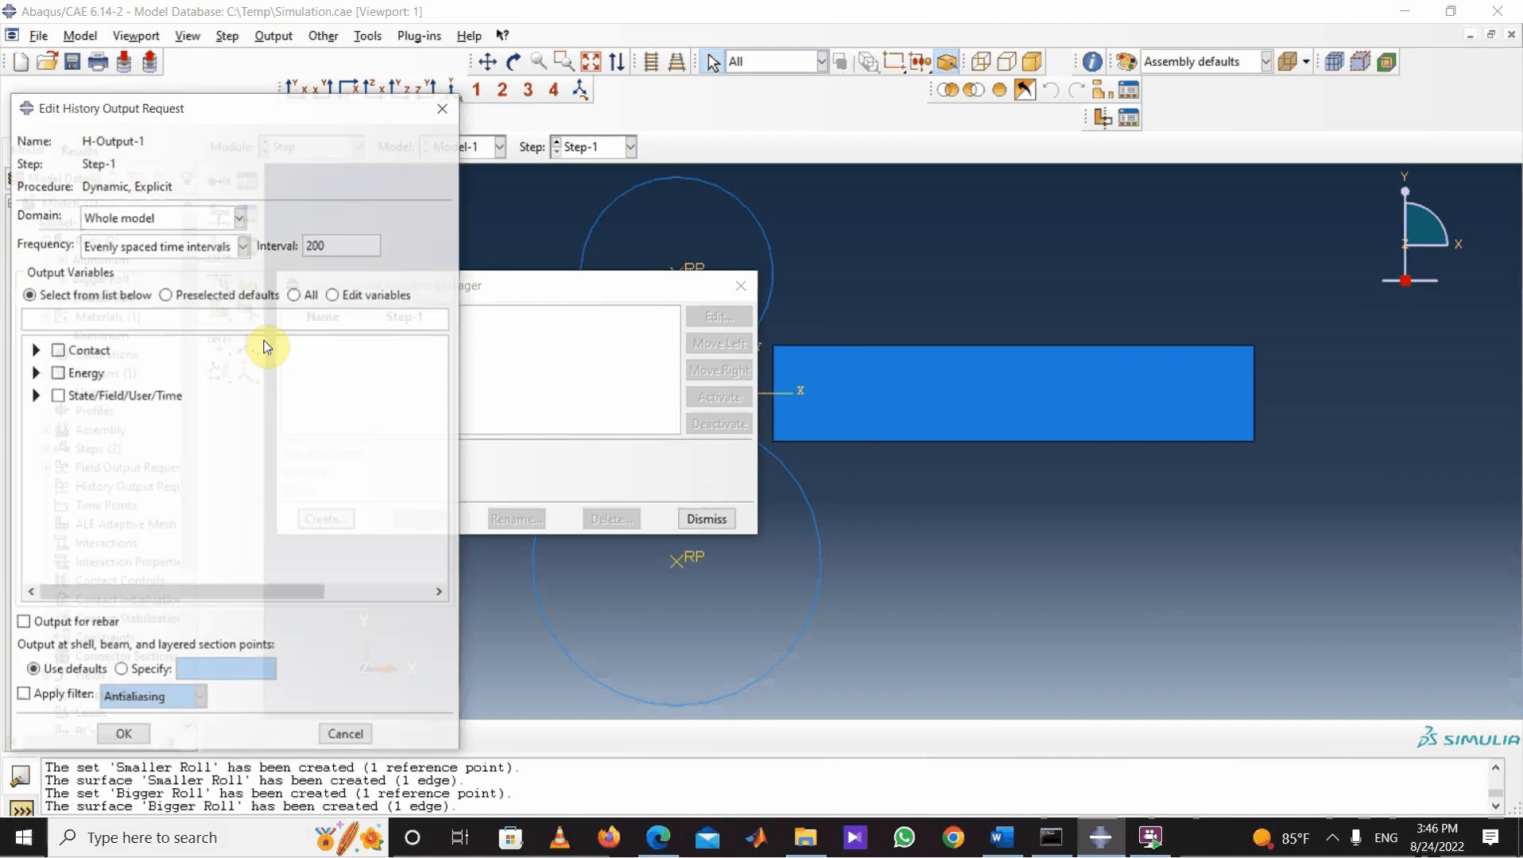
left_click(345, 246)
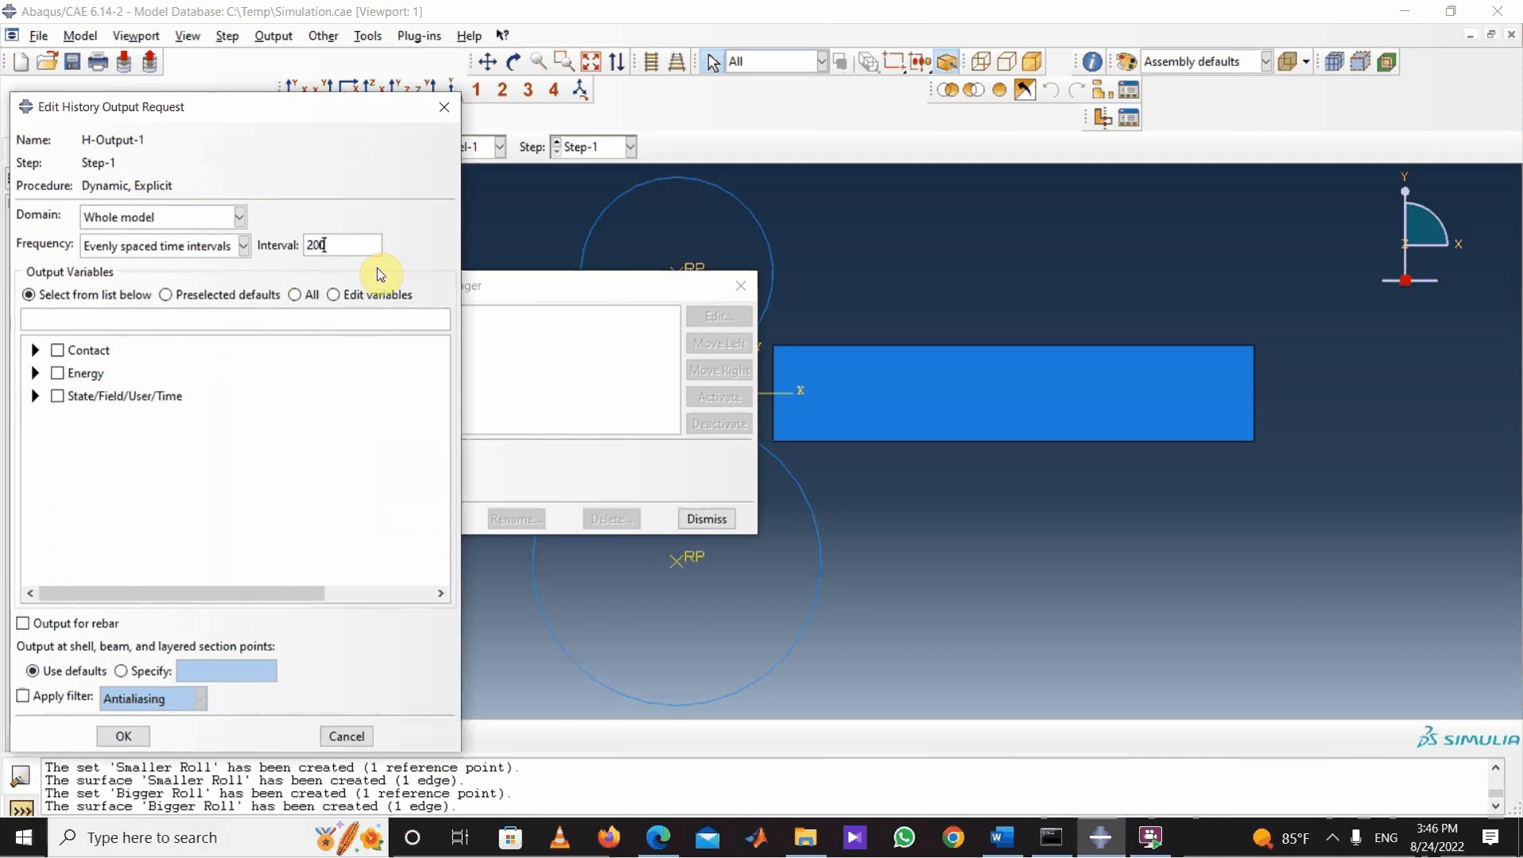
type("0")
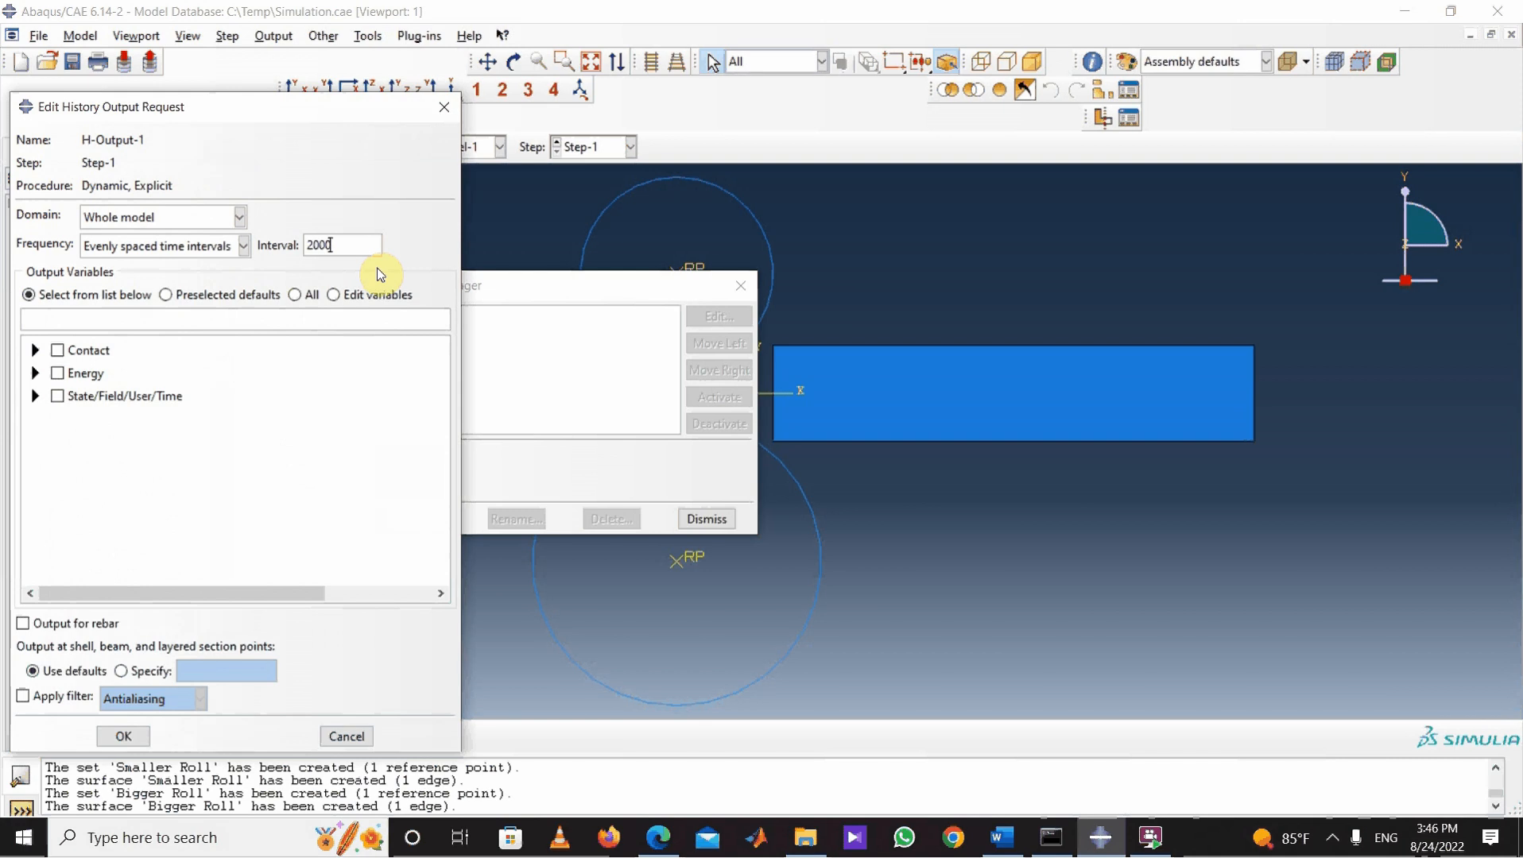
left_click(35, 374)
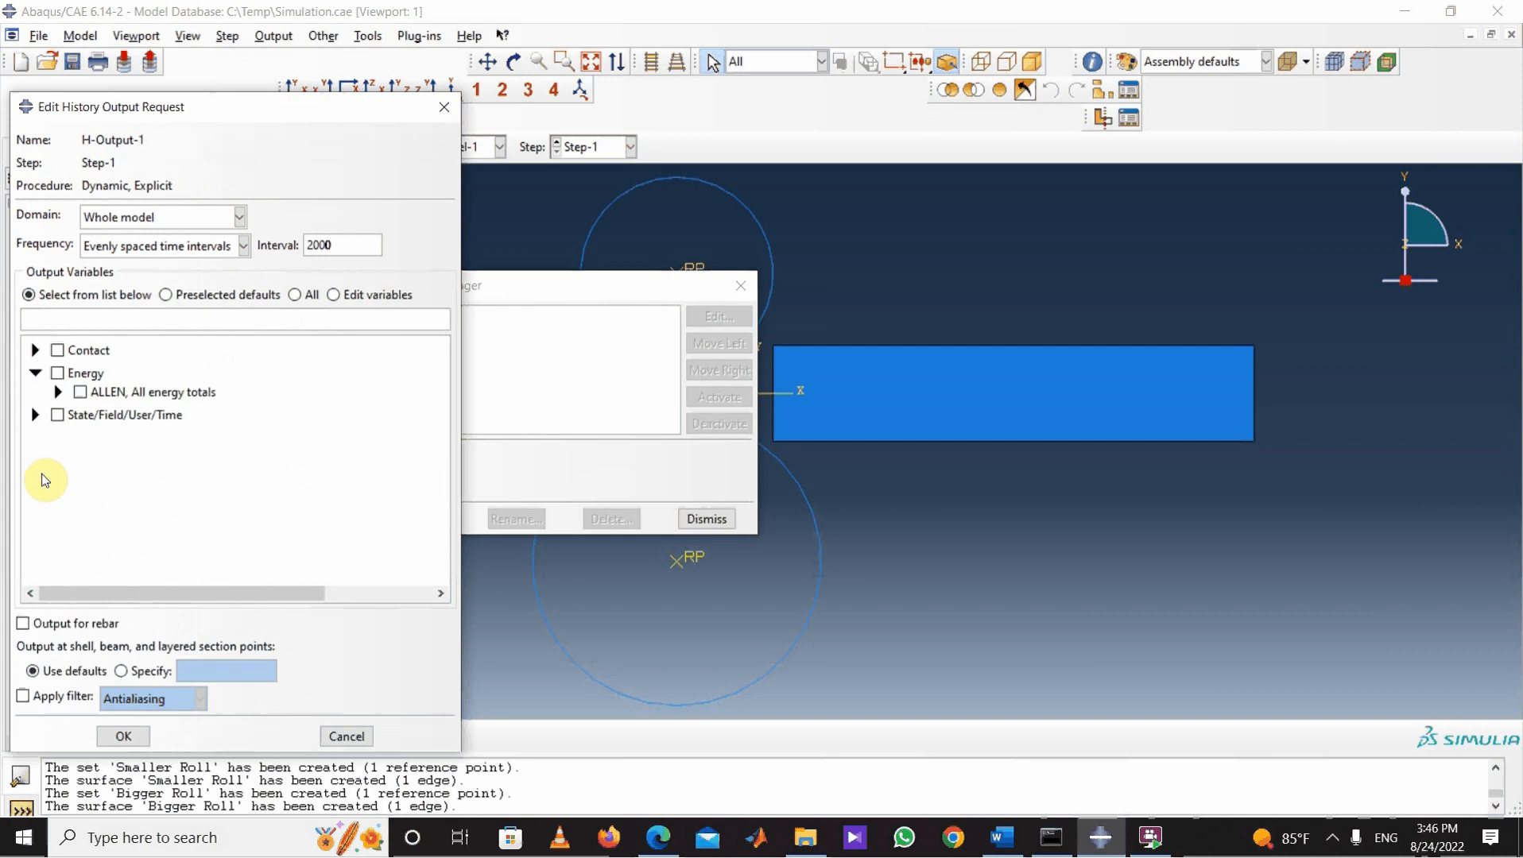
left_click(57, 393)
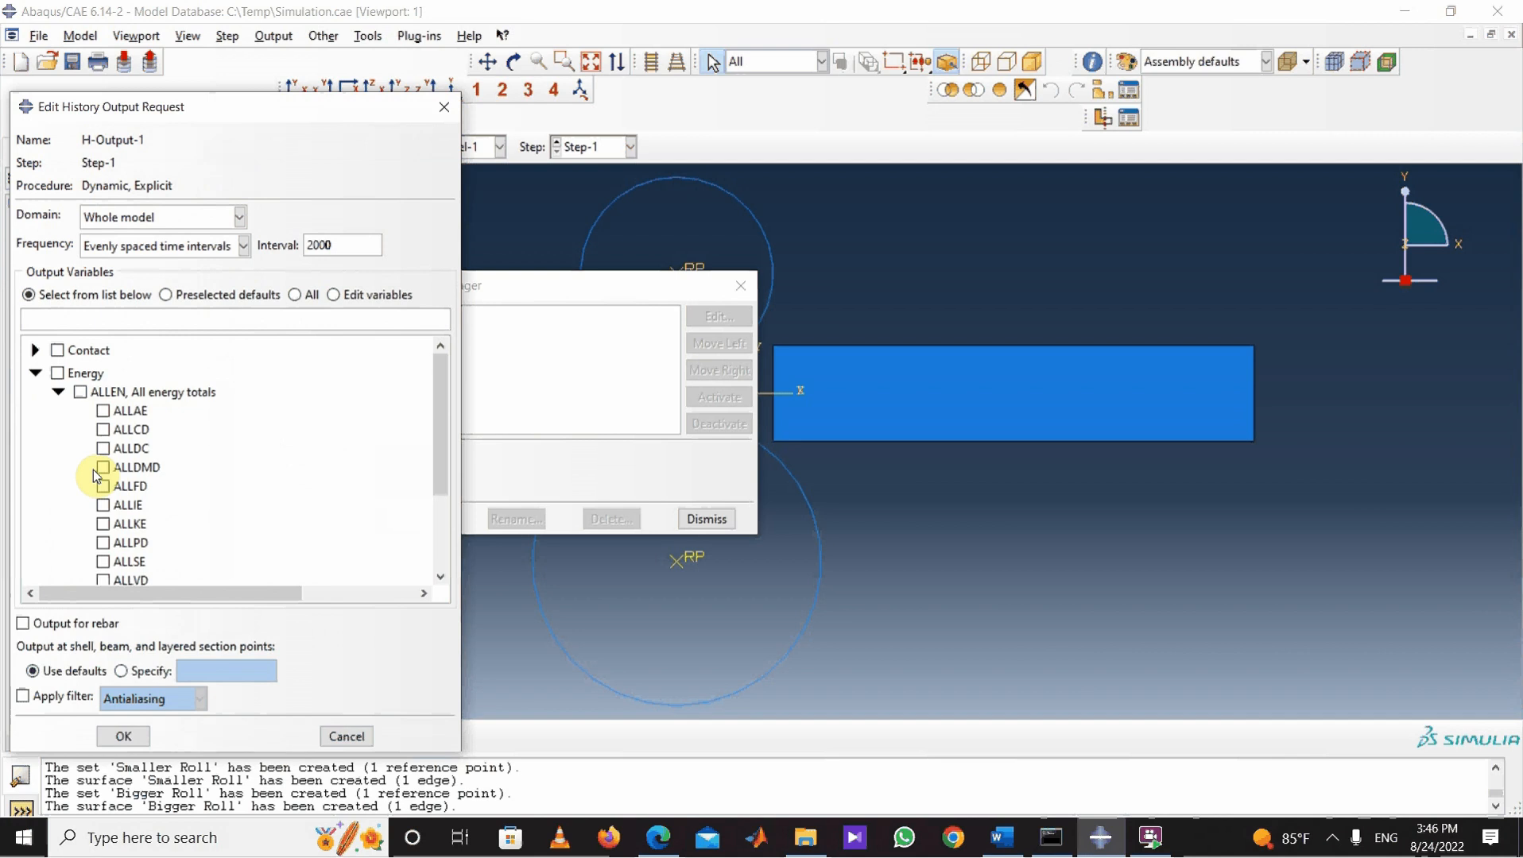
left_click(103, 505)
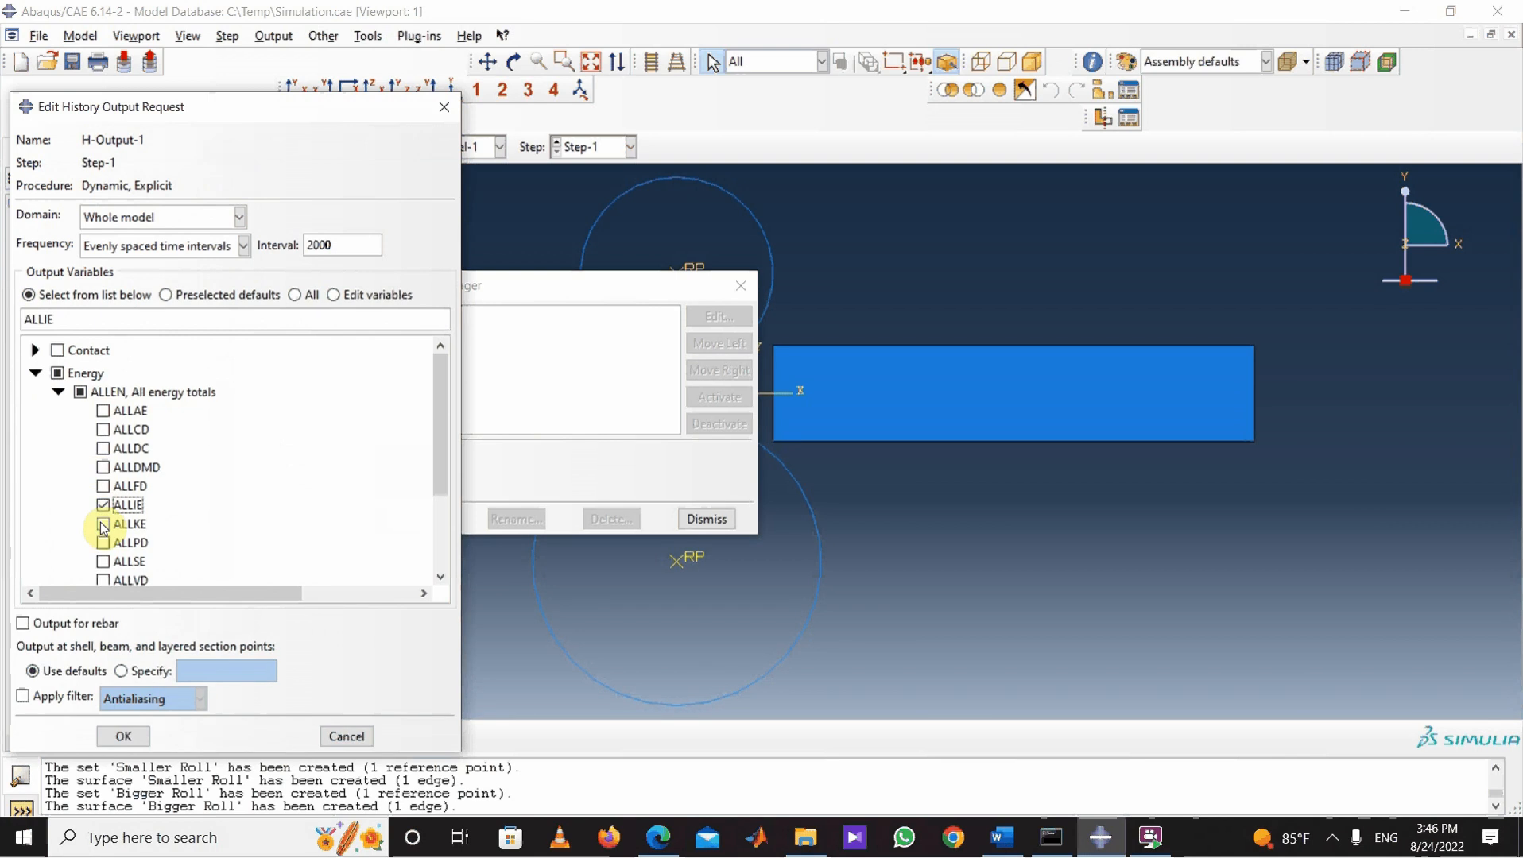
left_click(103, 525)
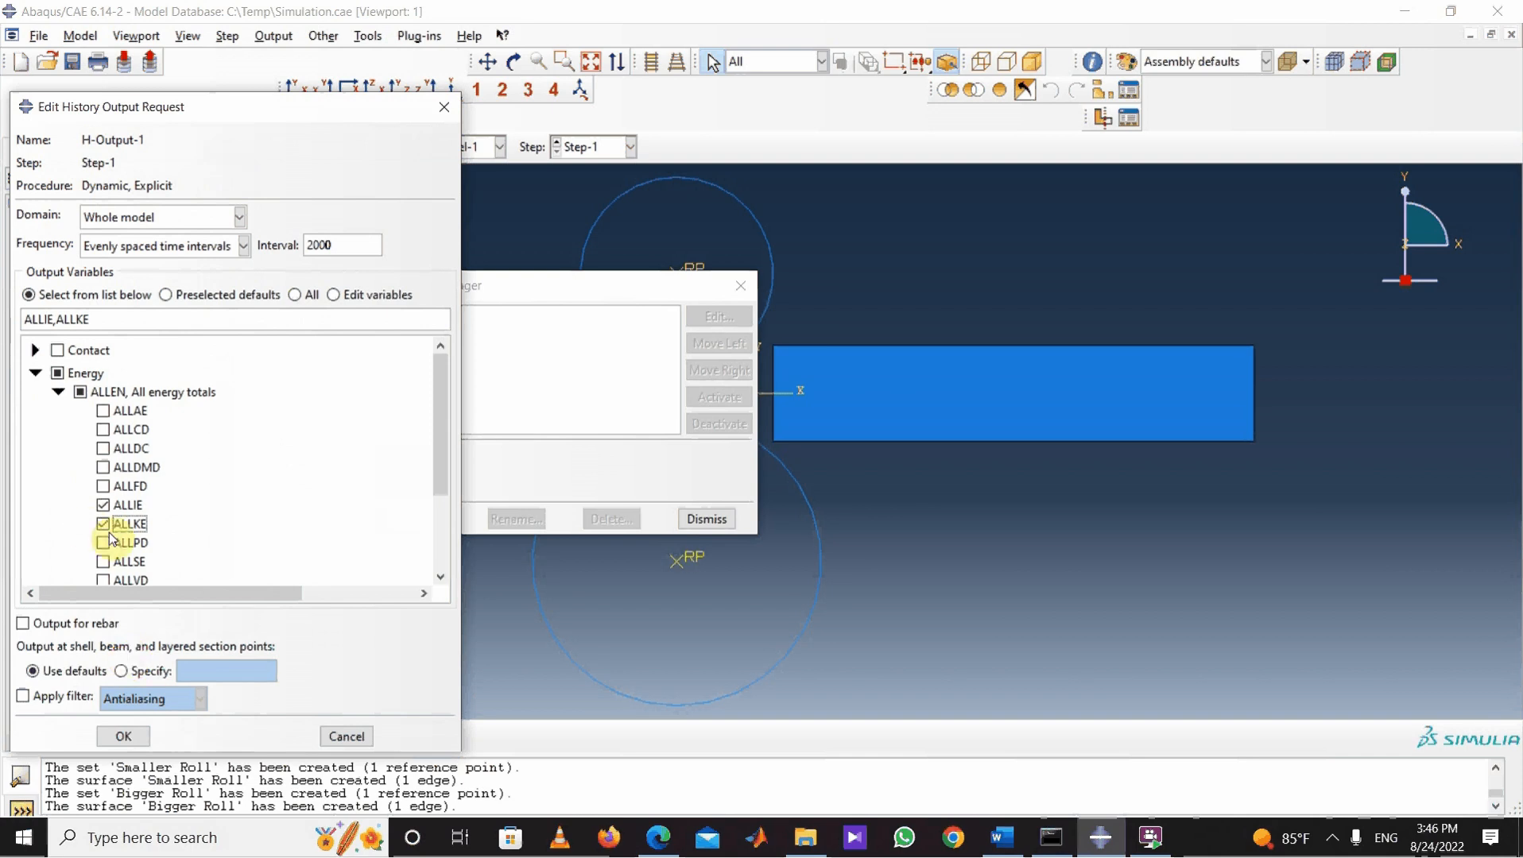
left_click(125, 744)
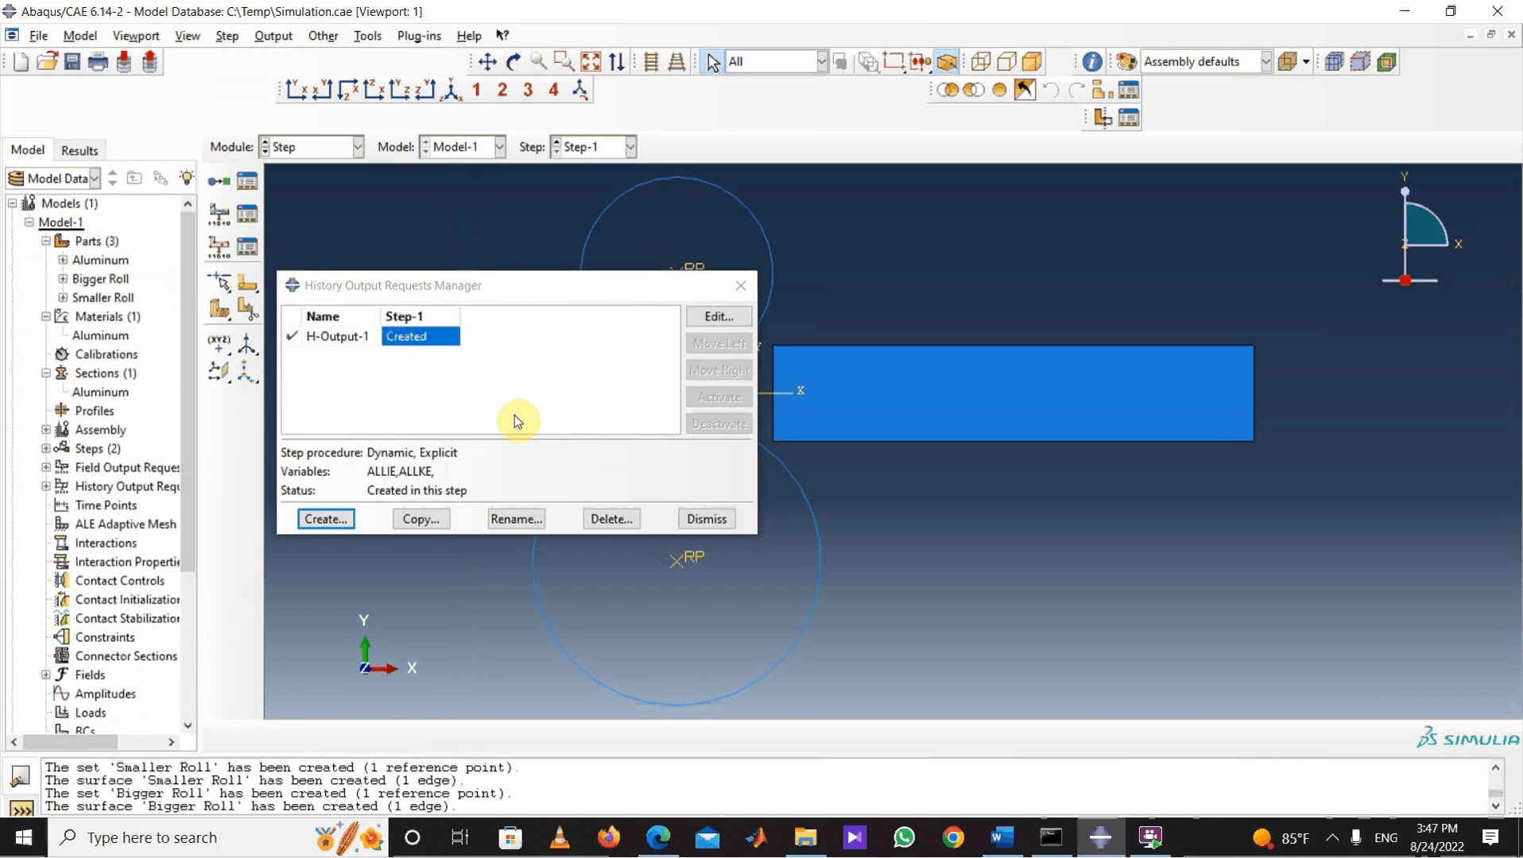
Step: Start a second history output request in Step-1 and set its domain to the set Smaller Roll
left_click(413, 659)
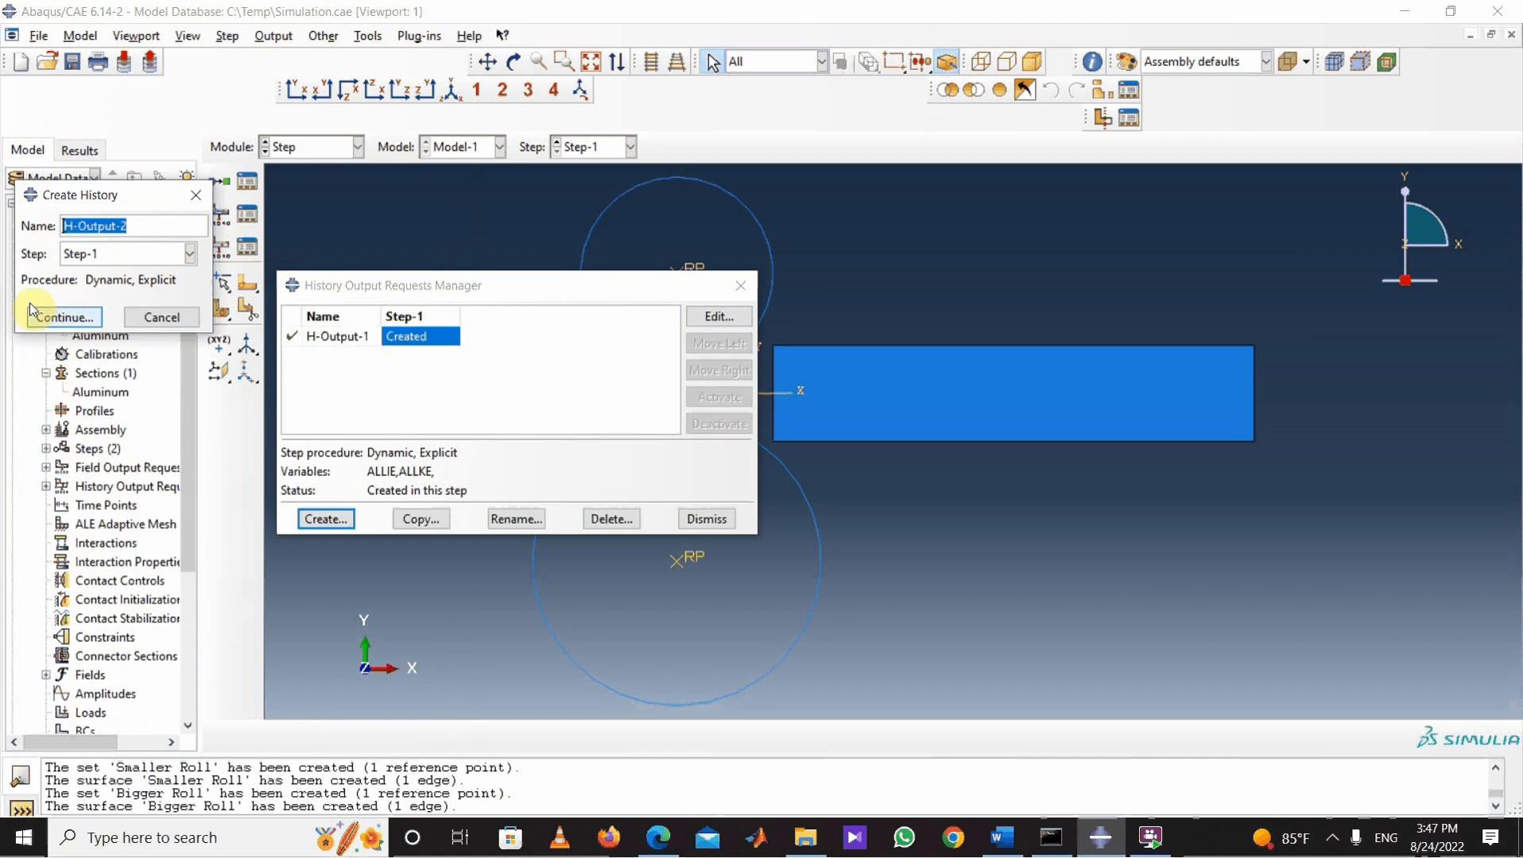
left_click(54, 321)
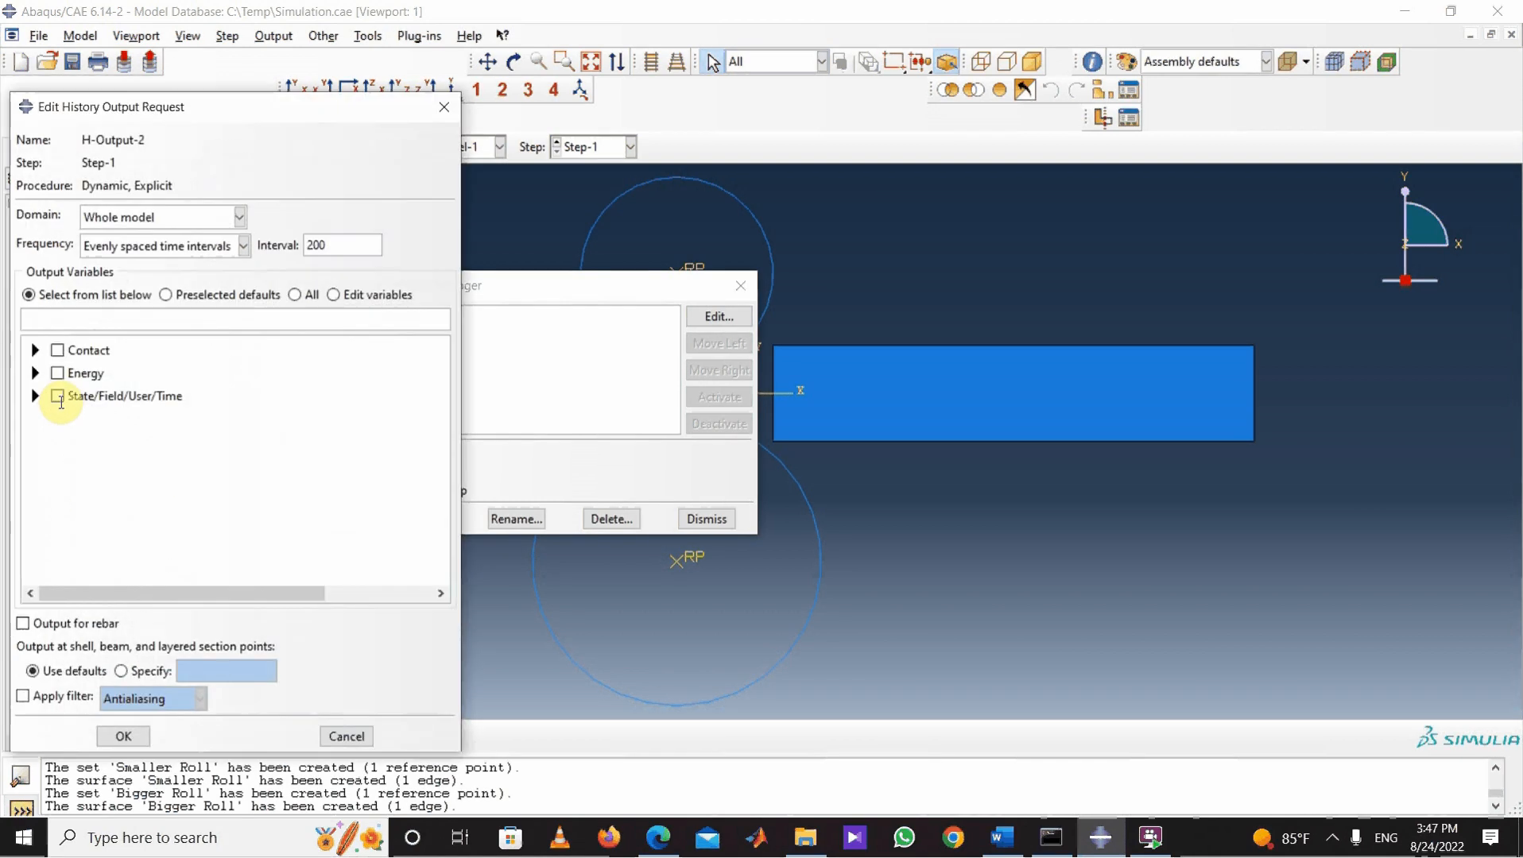
left_click(238, 217)
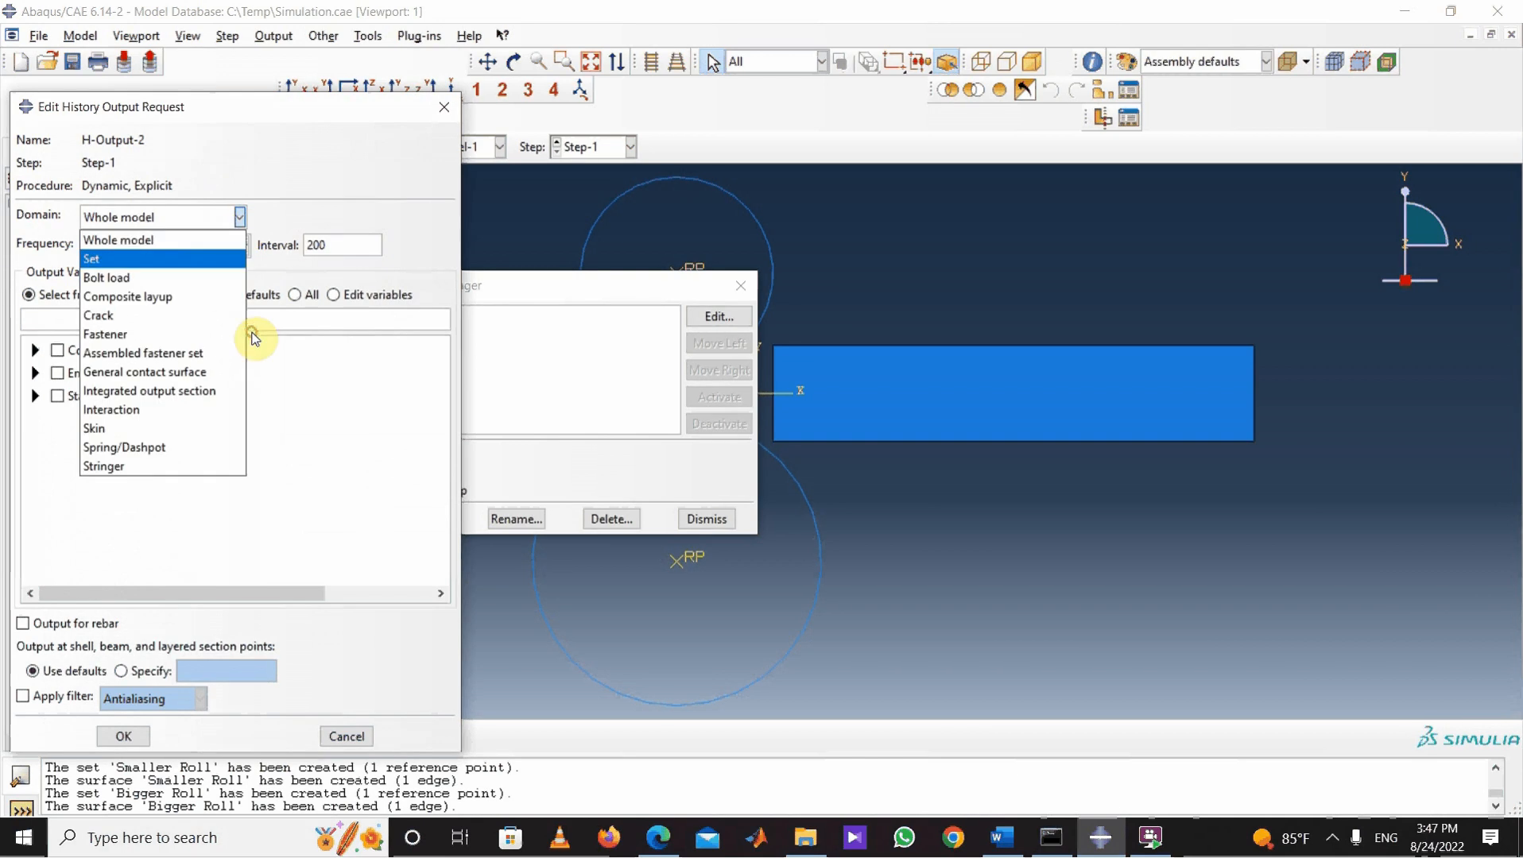
left_click(223, 256)
left_click(438, 218)
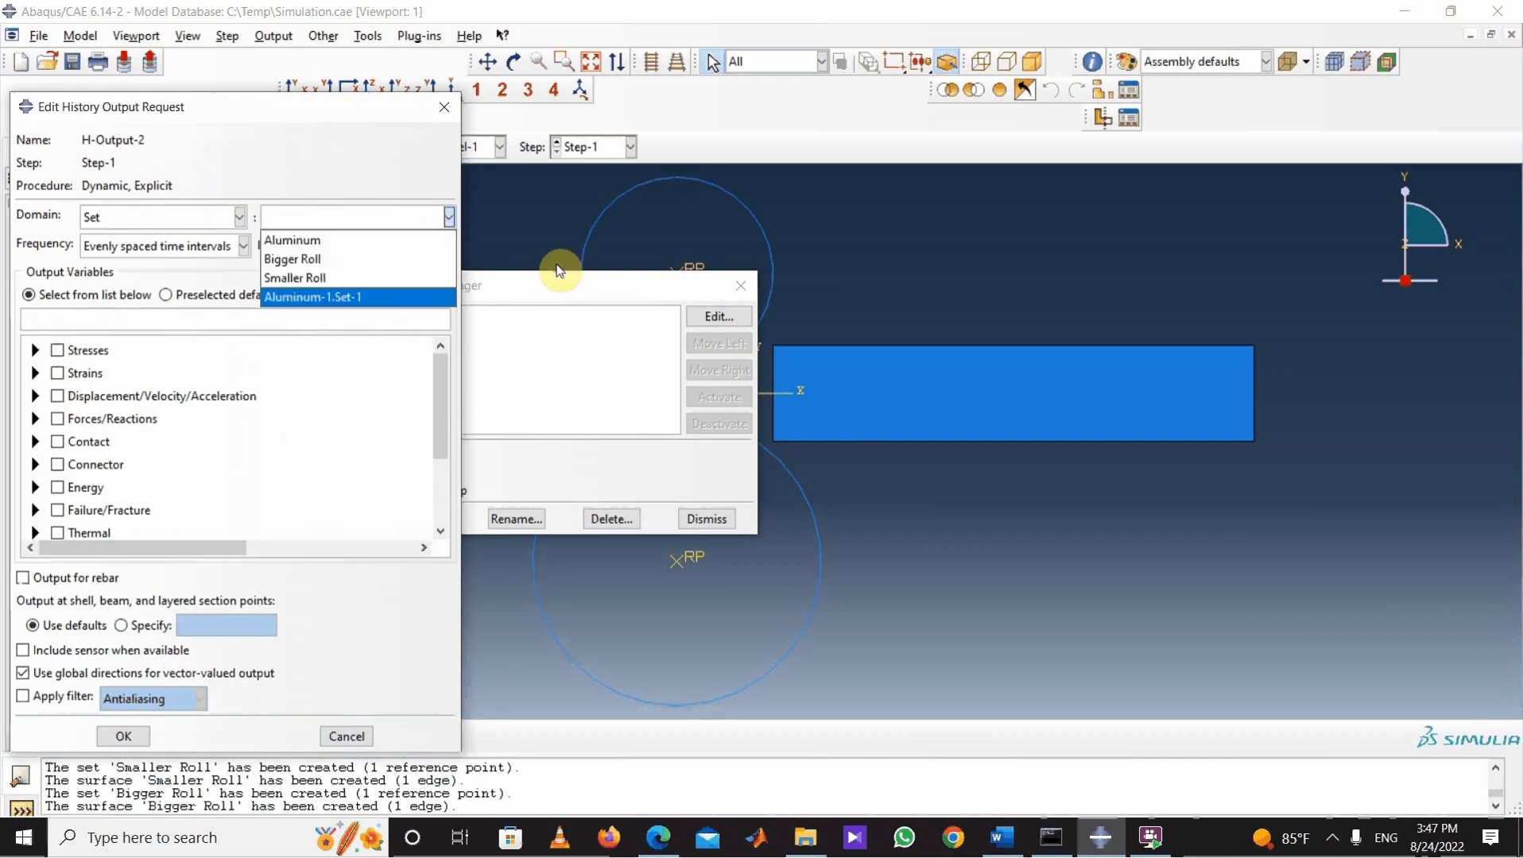
left_click(382, 274)
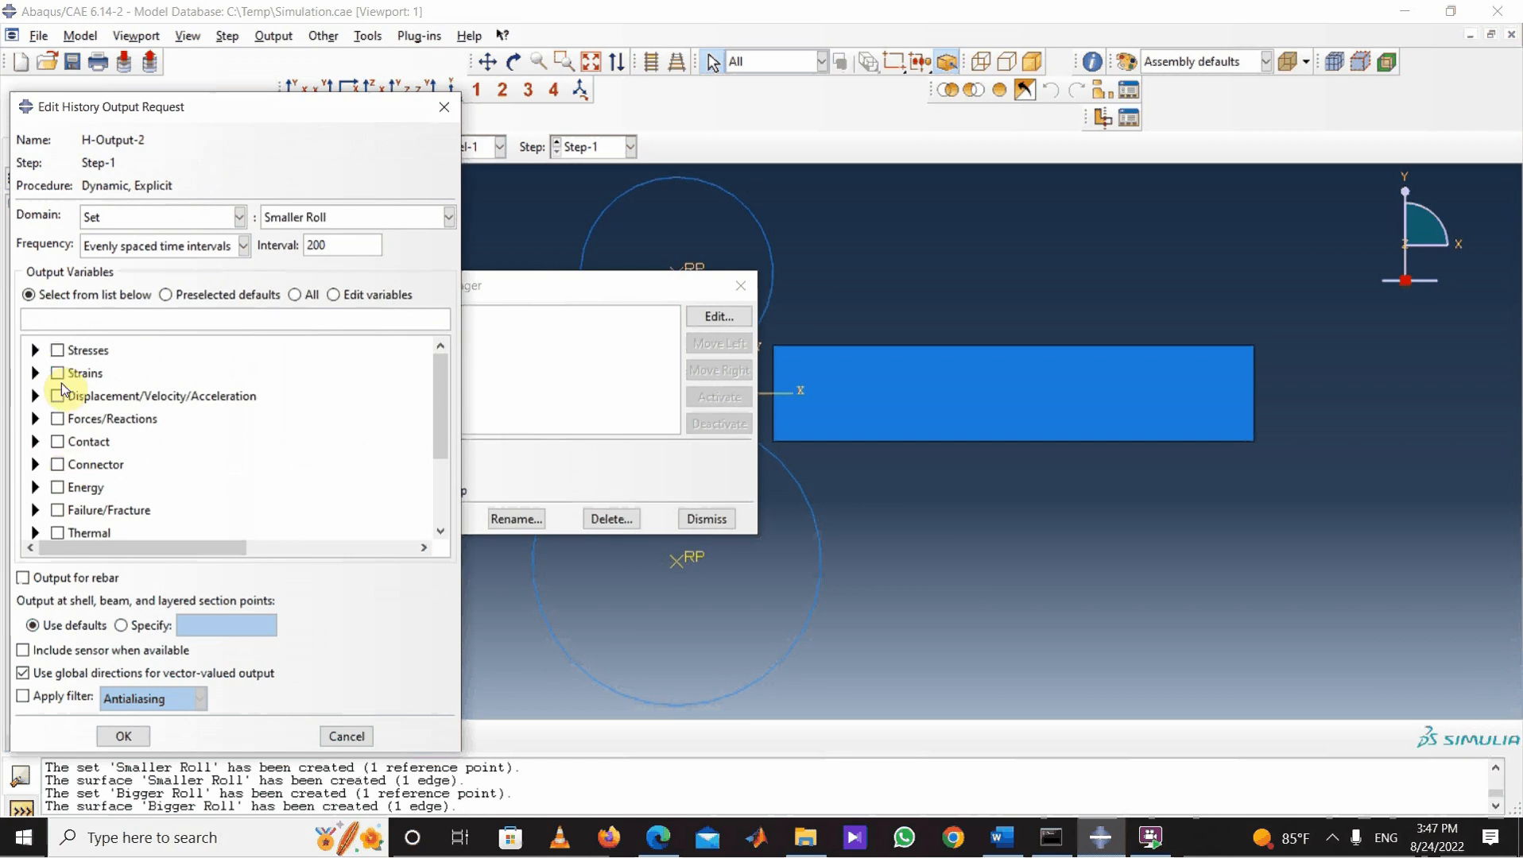
Step: Choose the reaction forces RF1 and RF2 as the Smaller Roll request's output variables and save the request
scroll(156, 360, "down", 2)
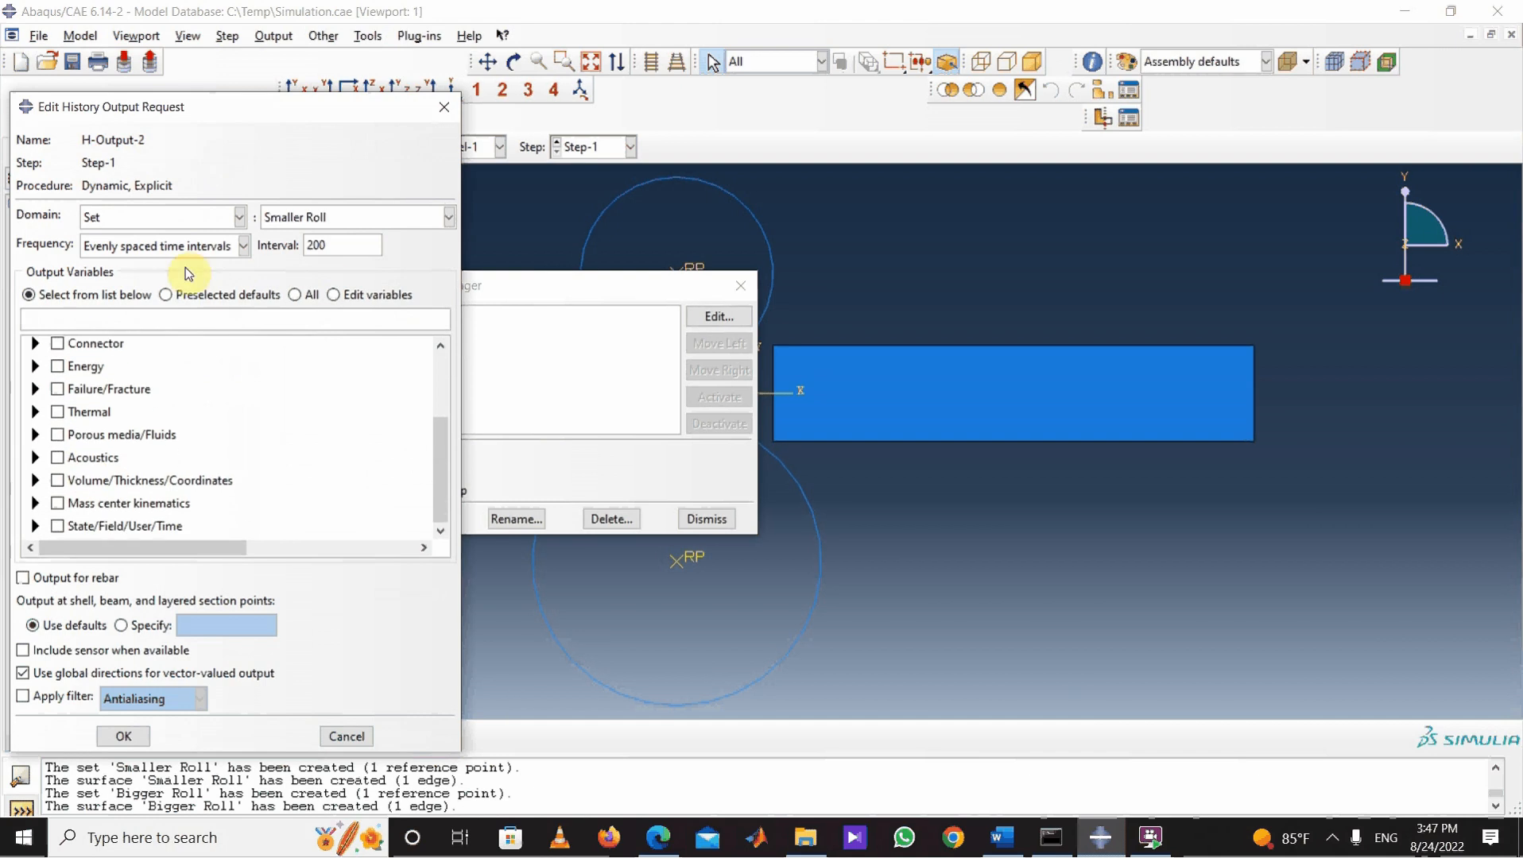
scroll(155, 481, "up", 2)
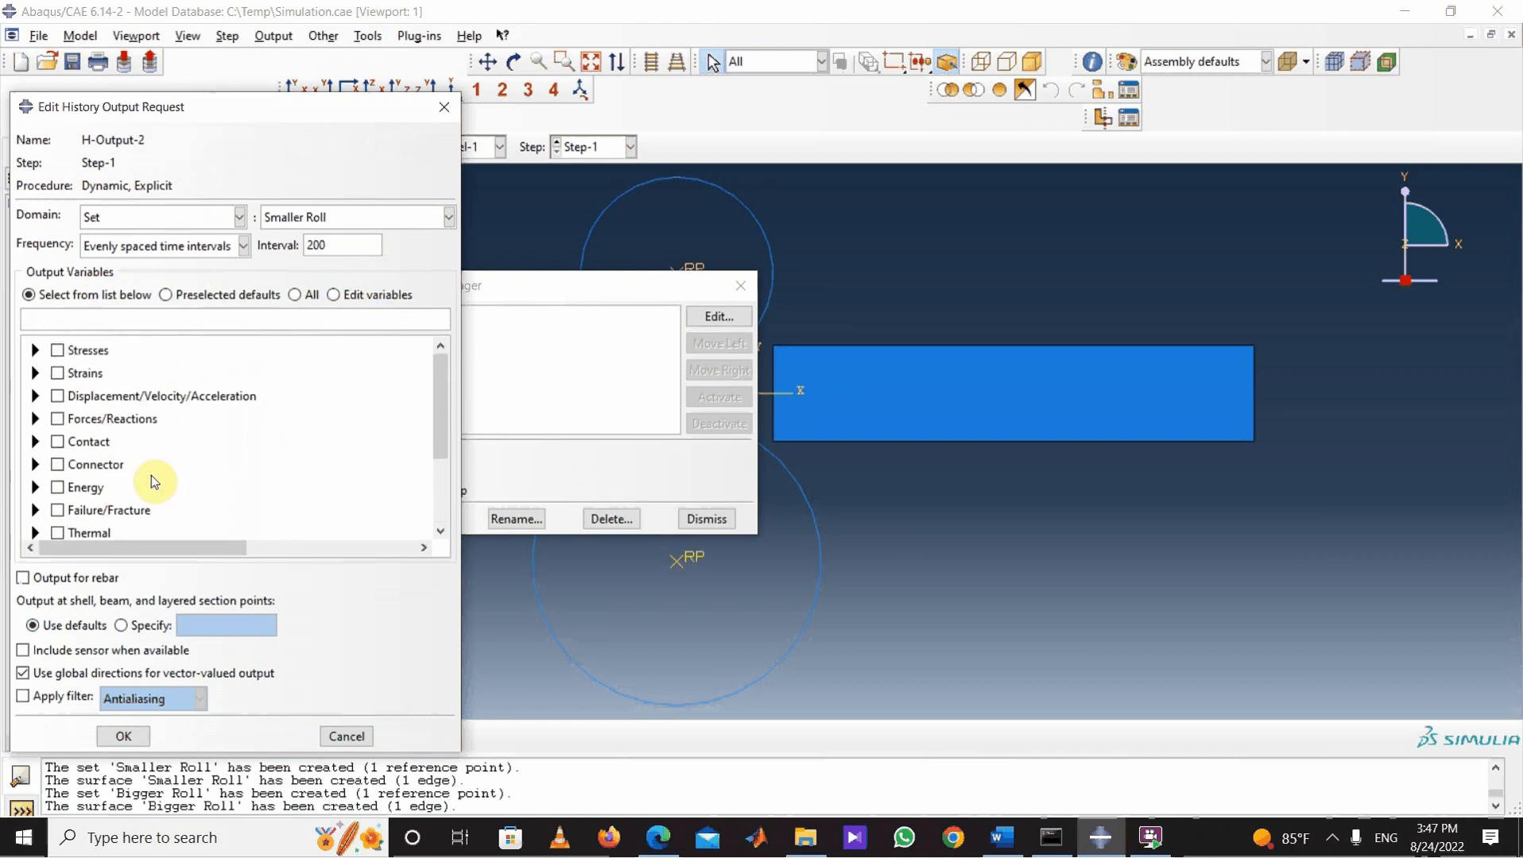
left_click(33, 419)
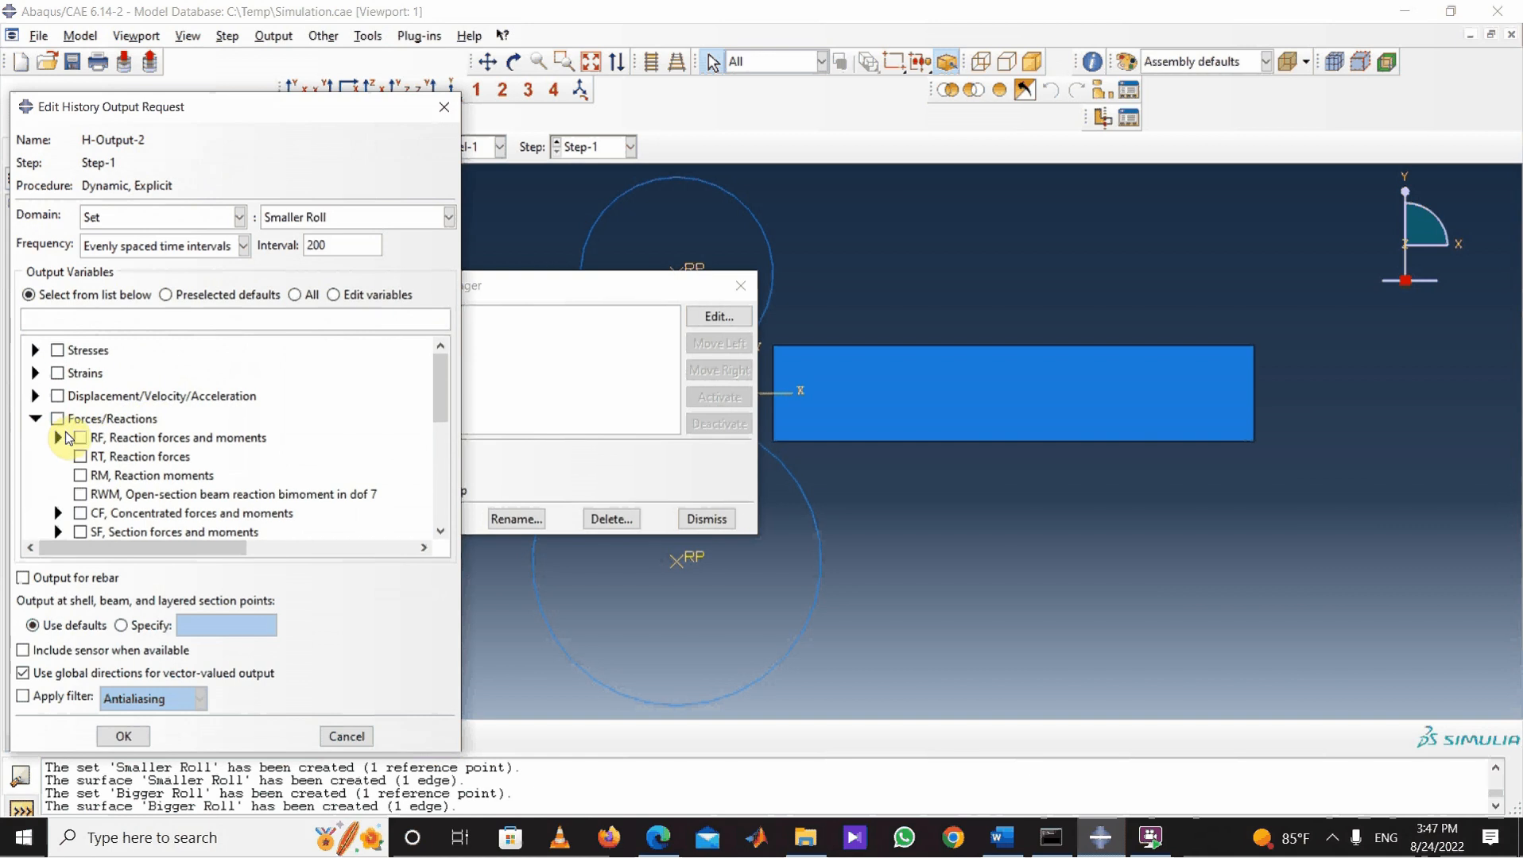
left_click(59, 437)
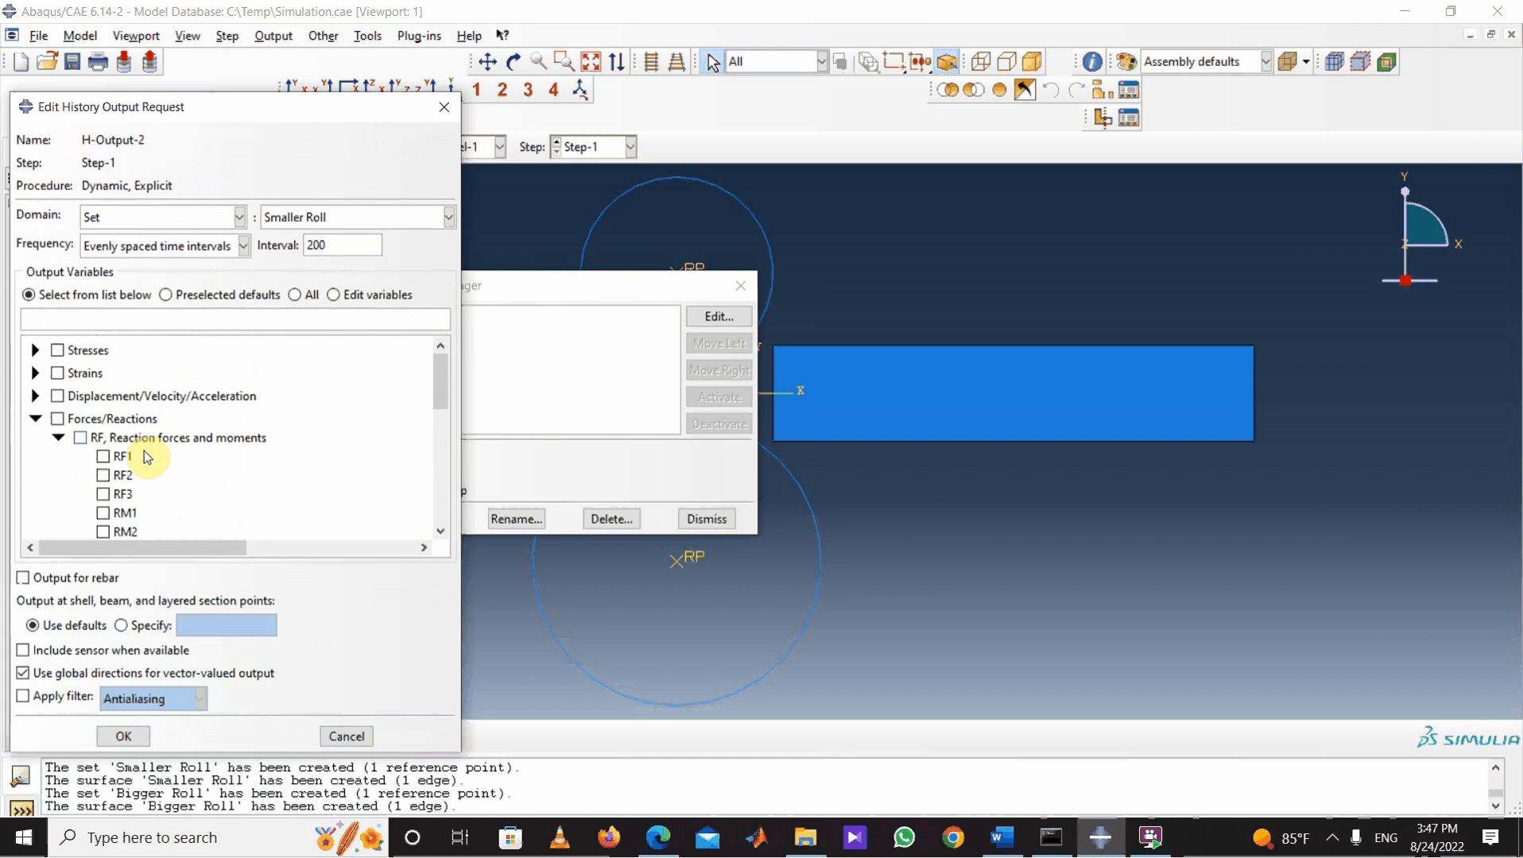
left_click(103, 457)
left_click(103, 476)
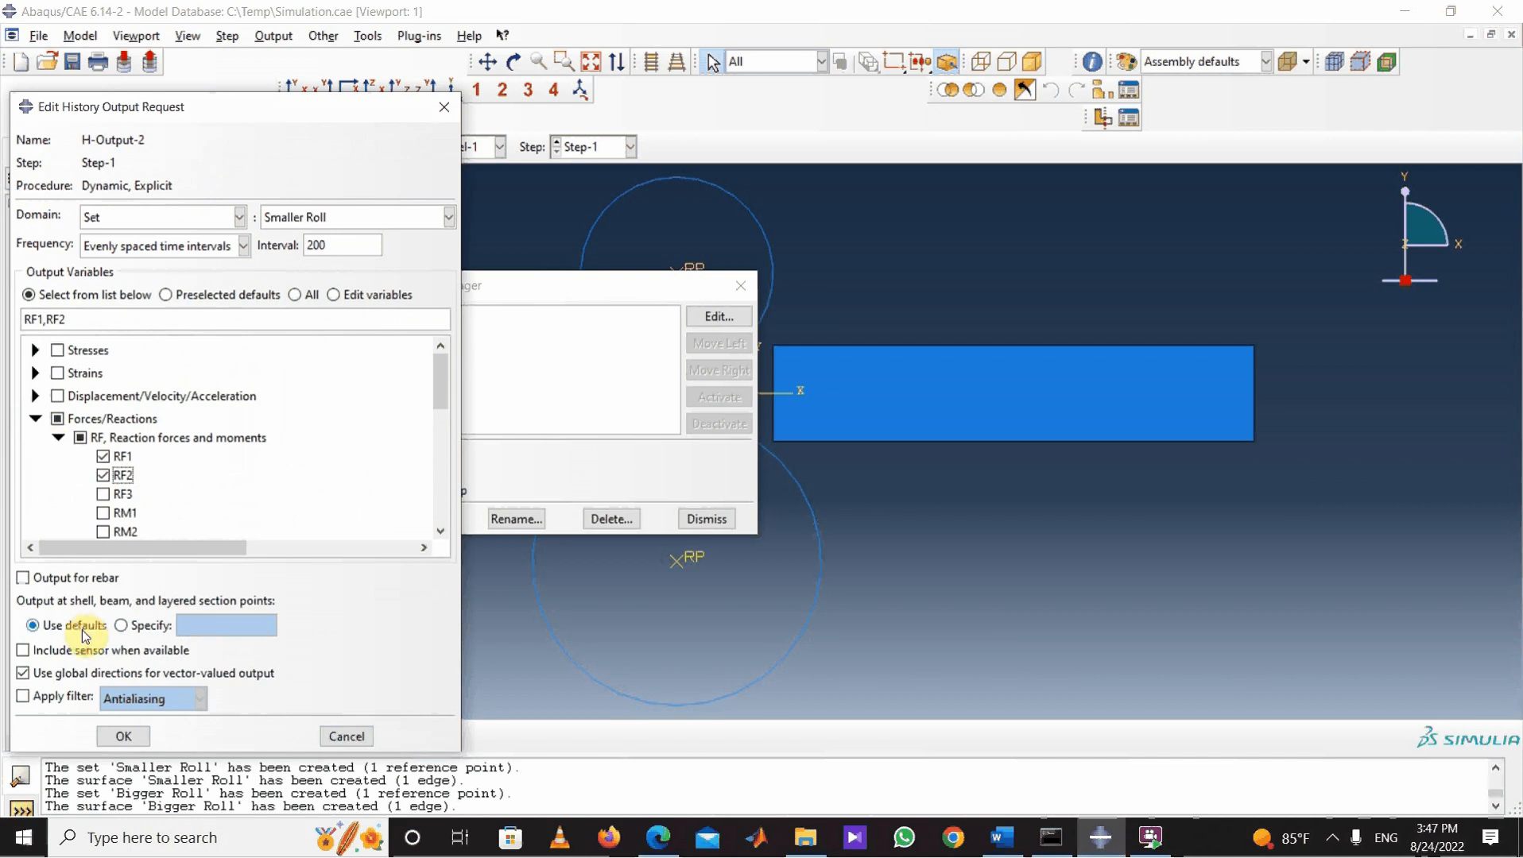
left_click(124, 738)
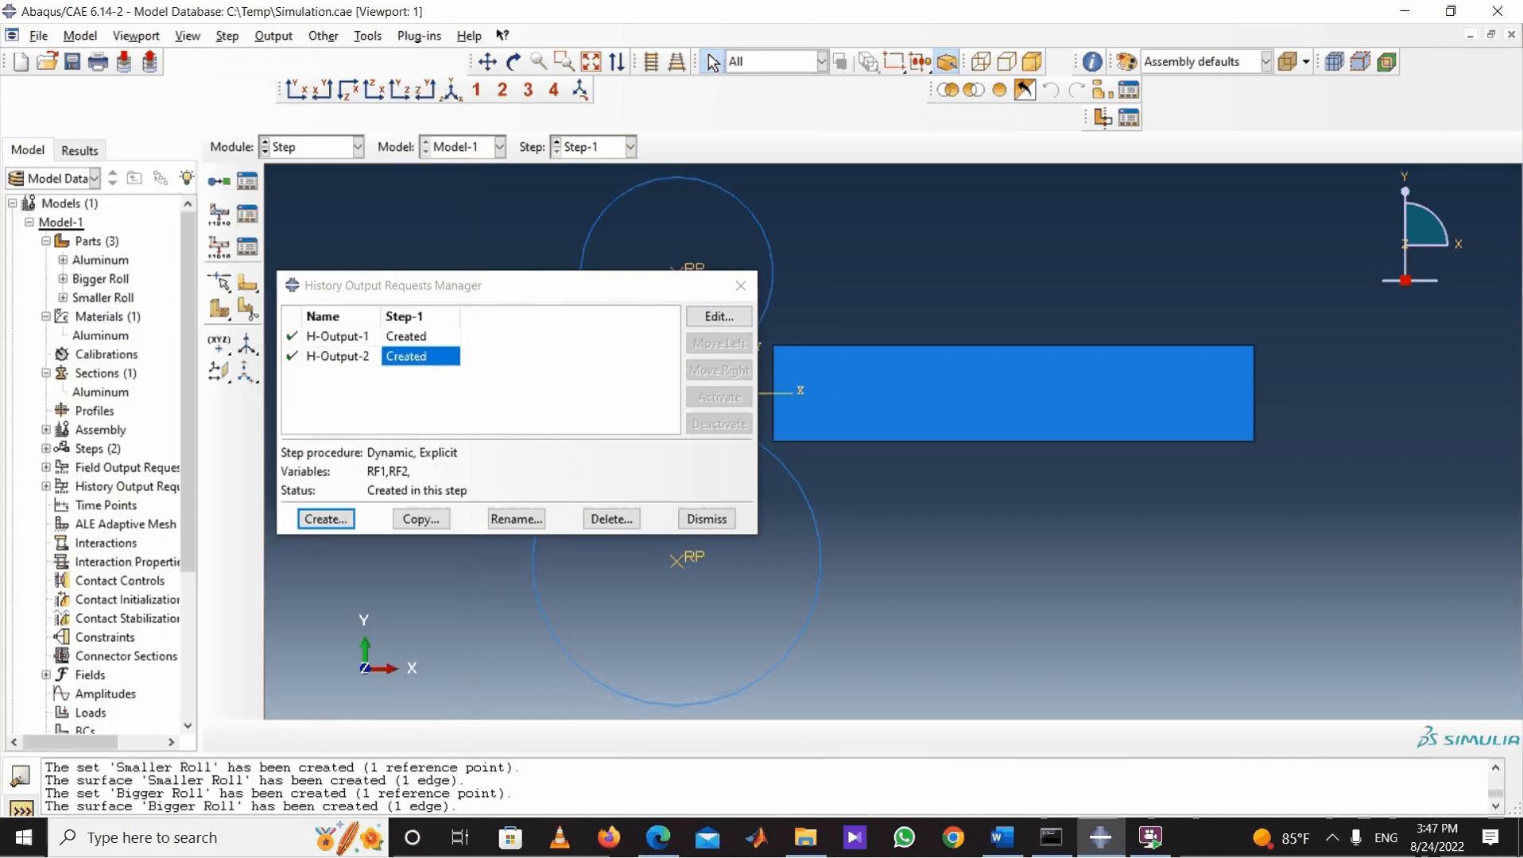
Step: Copy the history output request H-Output-2 within Step-1 and set the copy's domain to the set Bigger Roll
left_click(420, 519)
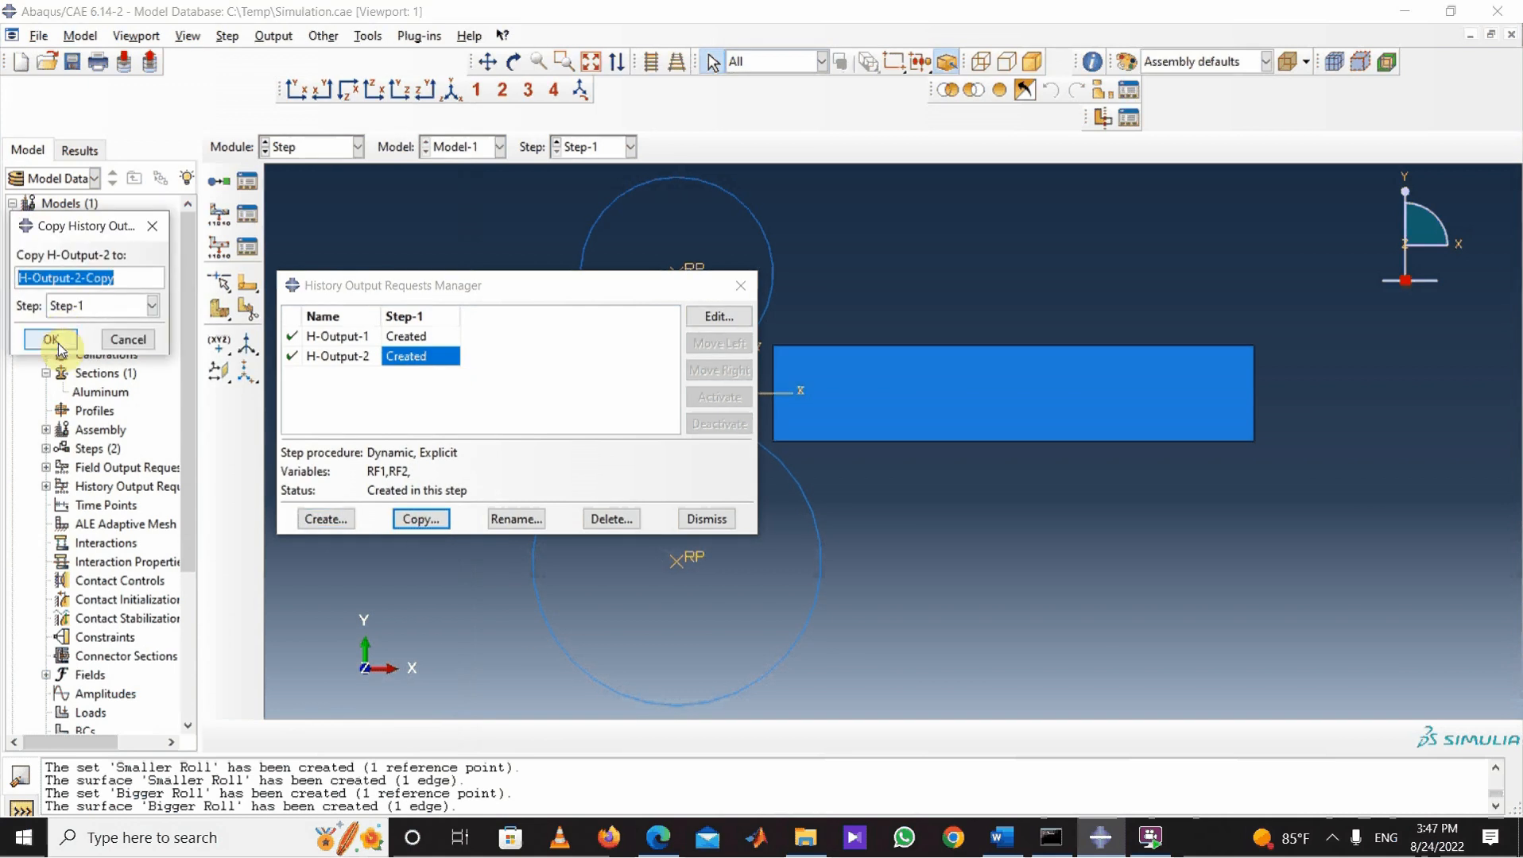
left_click(50, 339)
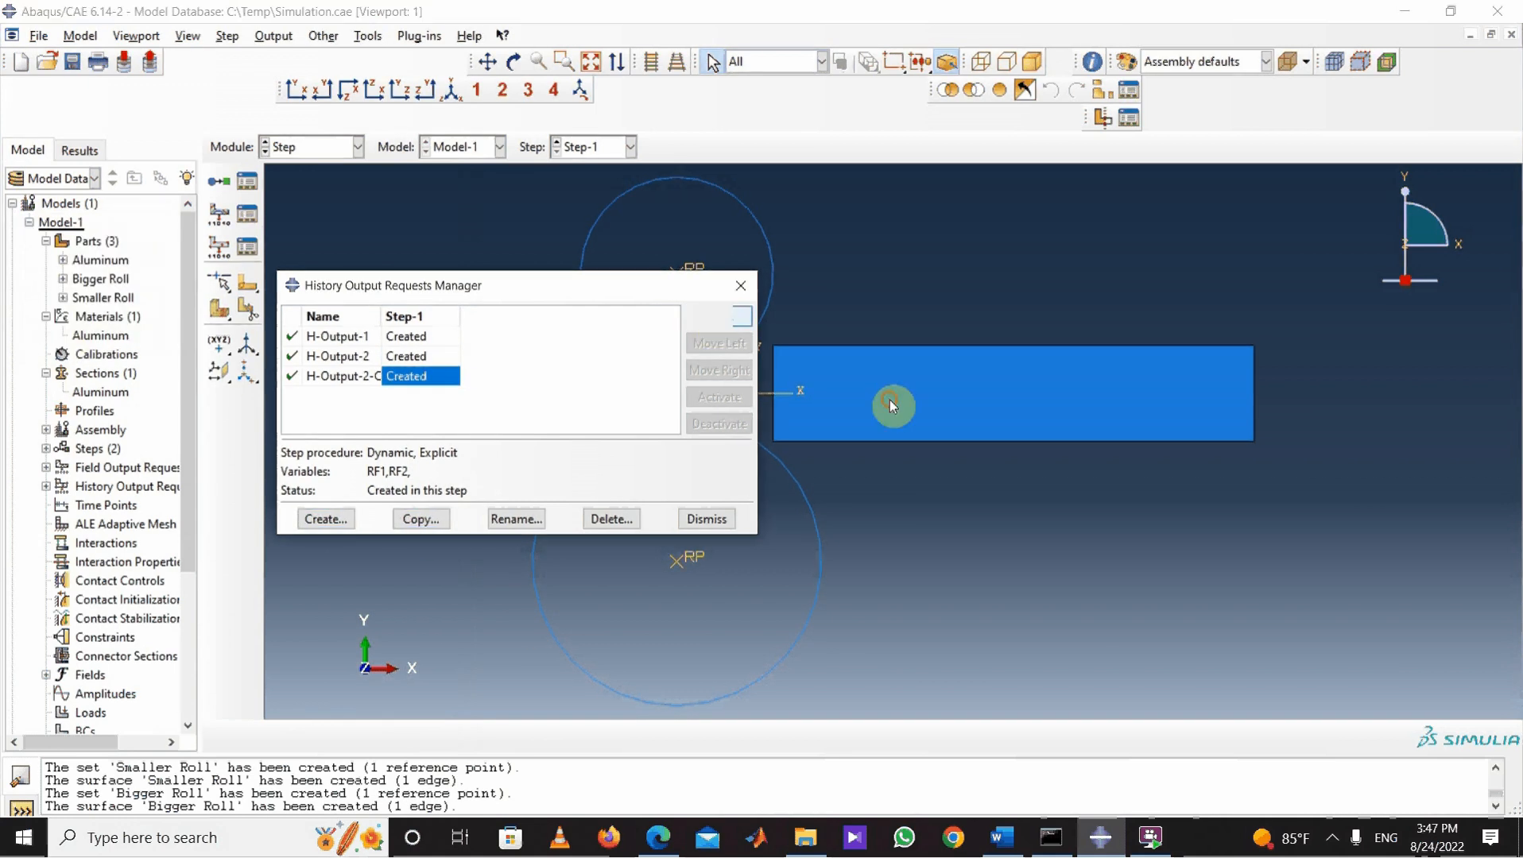
left_click(708, 316)
left_click(447, 217)
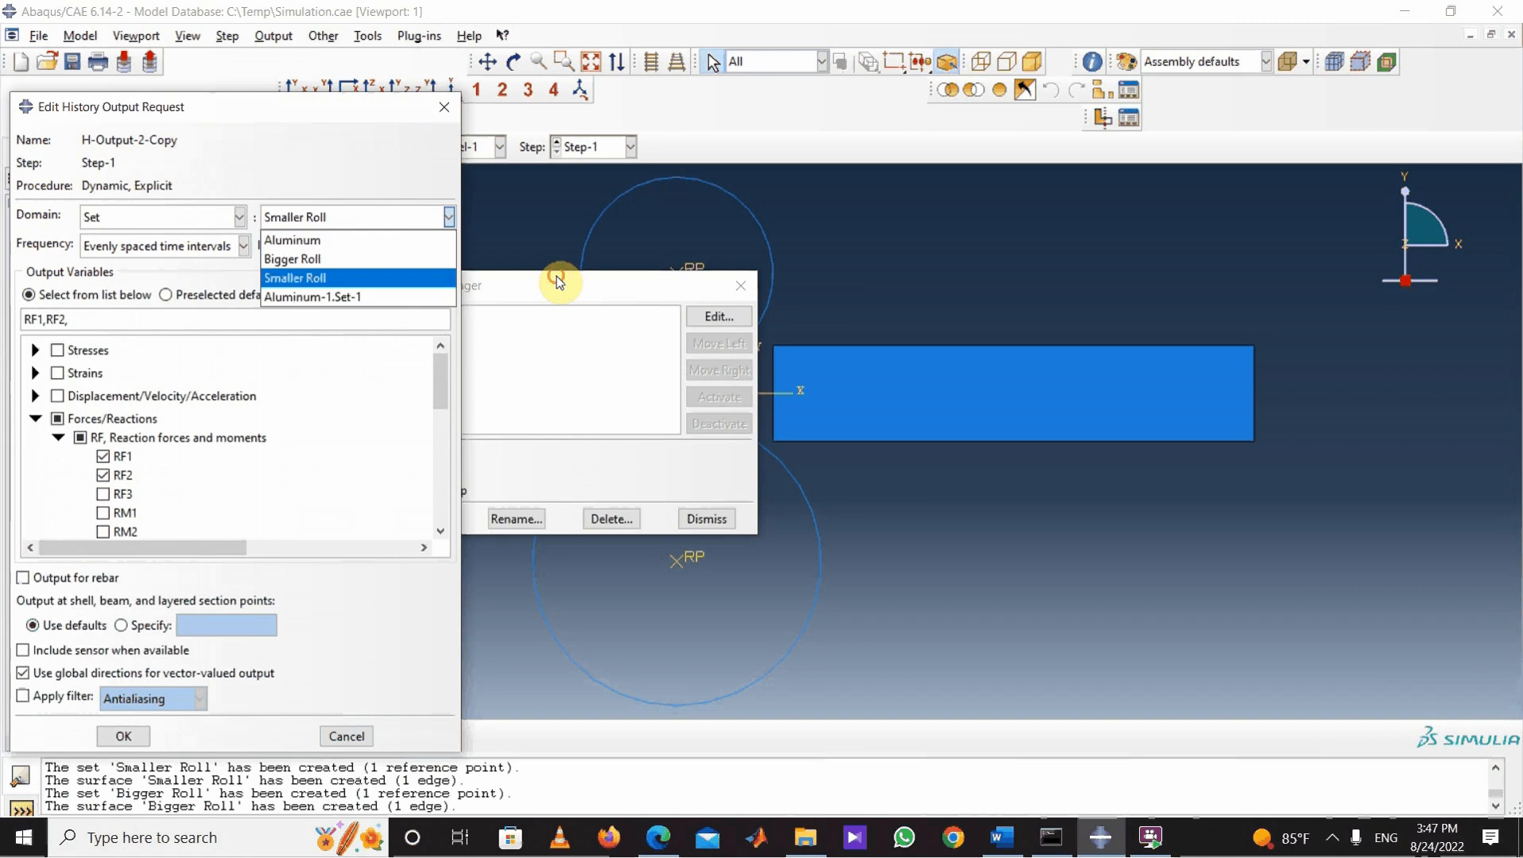
left_click(314, 259)
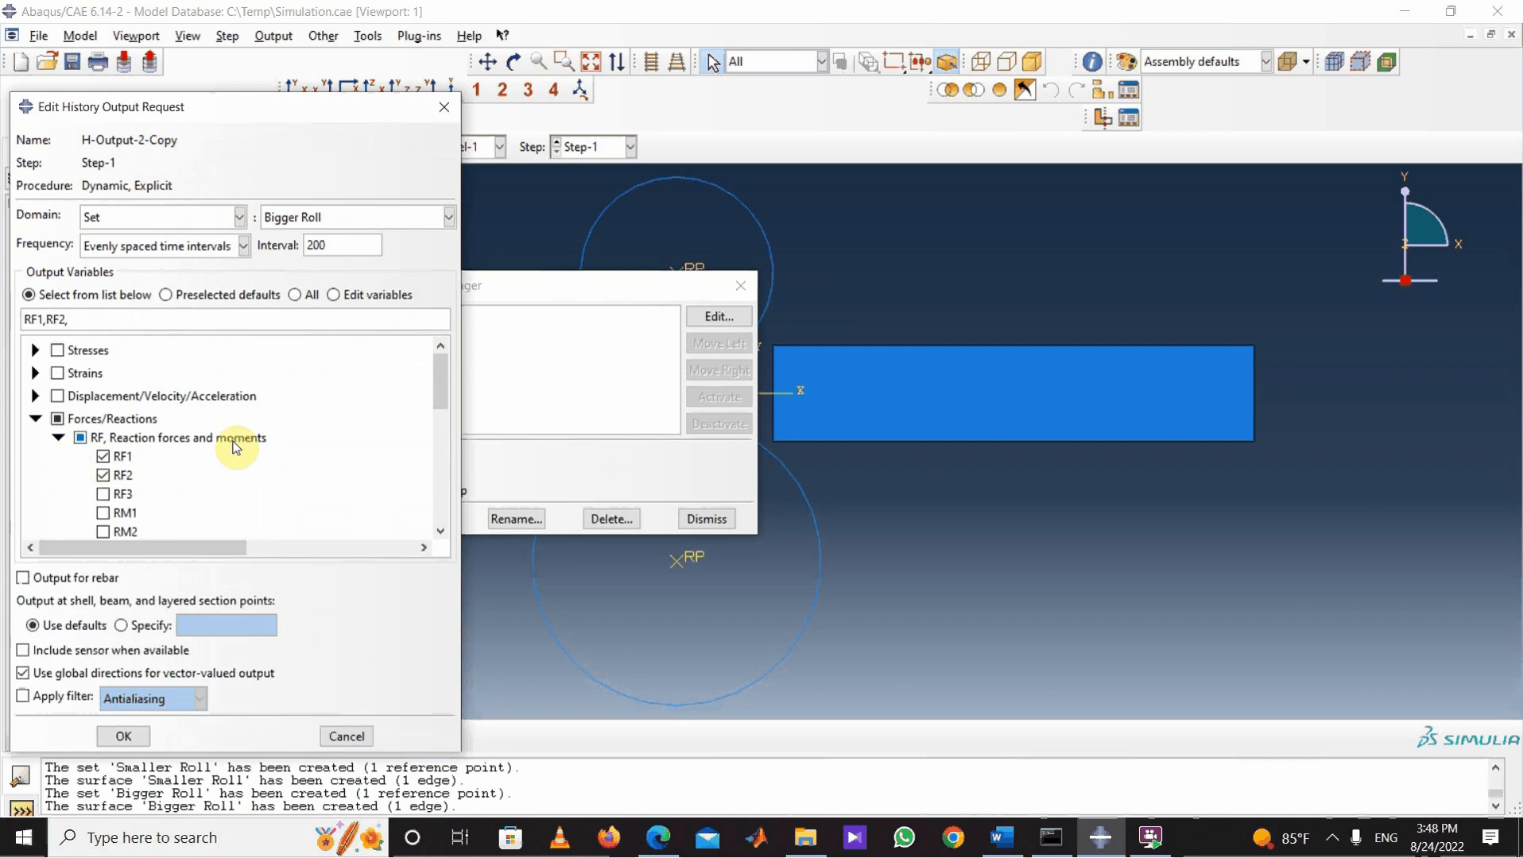
left_click(123, 736)
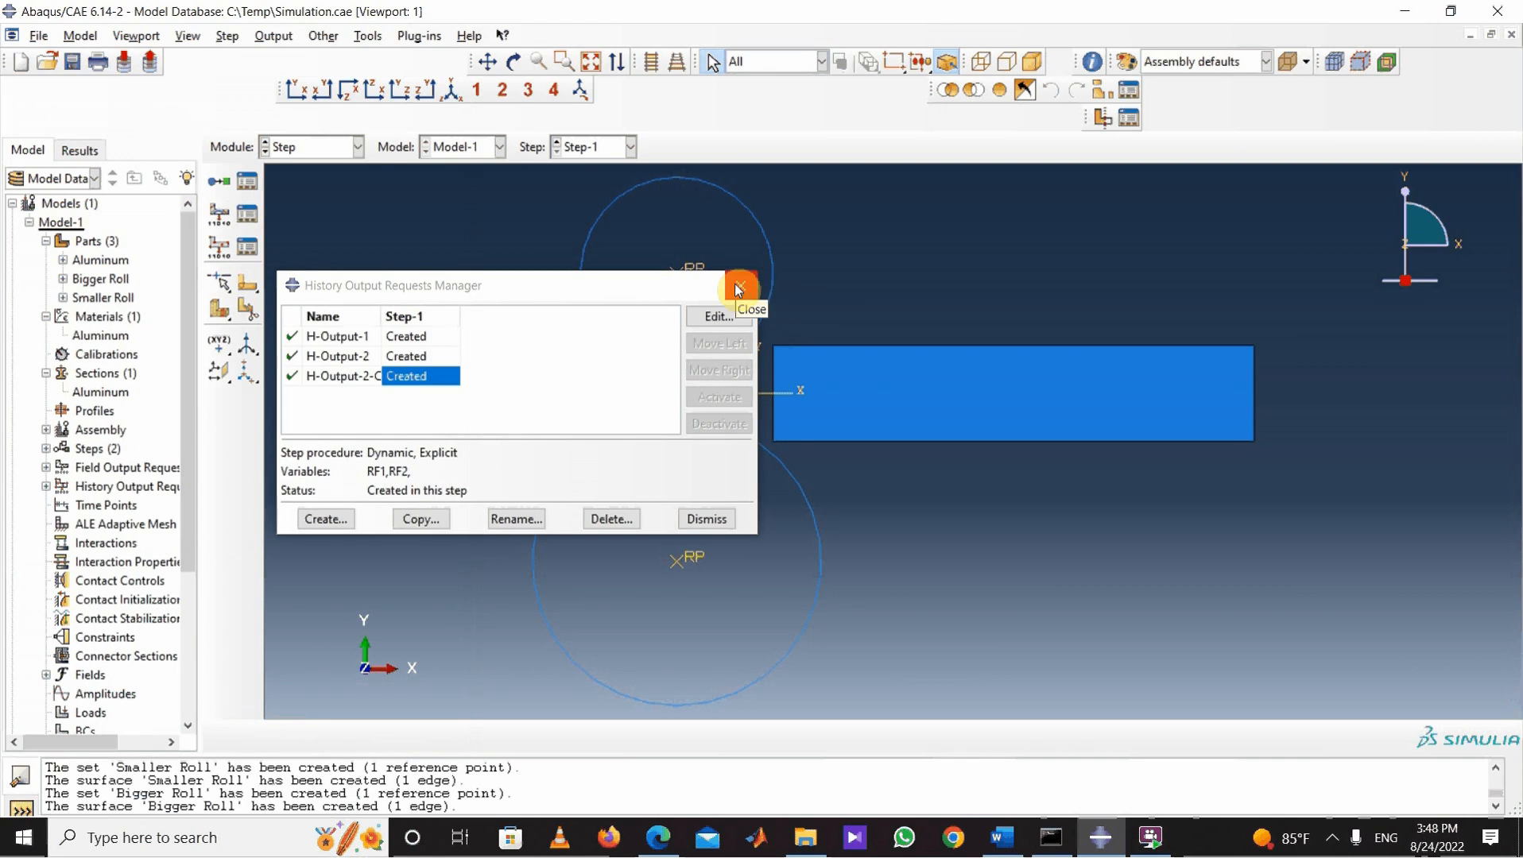
left_click(738, 288)
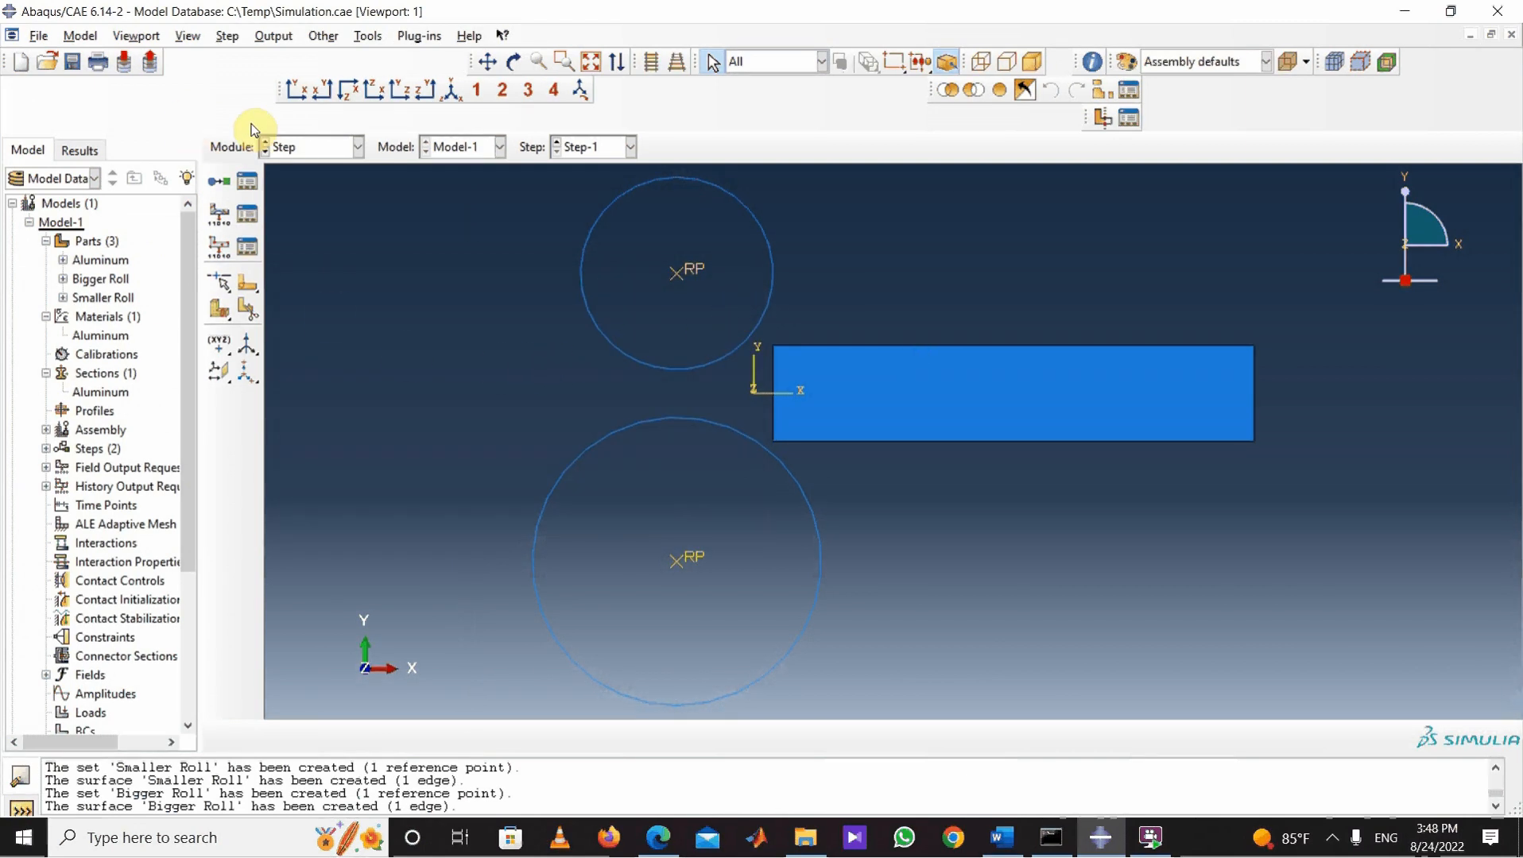
Step: In the Interaction module, start a surface-to-surface contact (Explicit) in Step-1 with the Aluminum surface as first surface
left_click(357, 146)
left_click(341, 245)
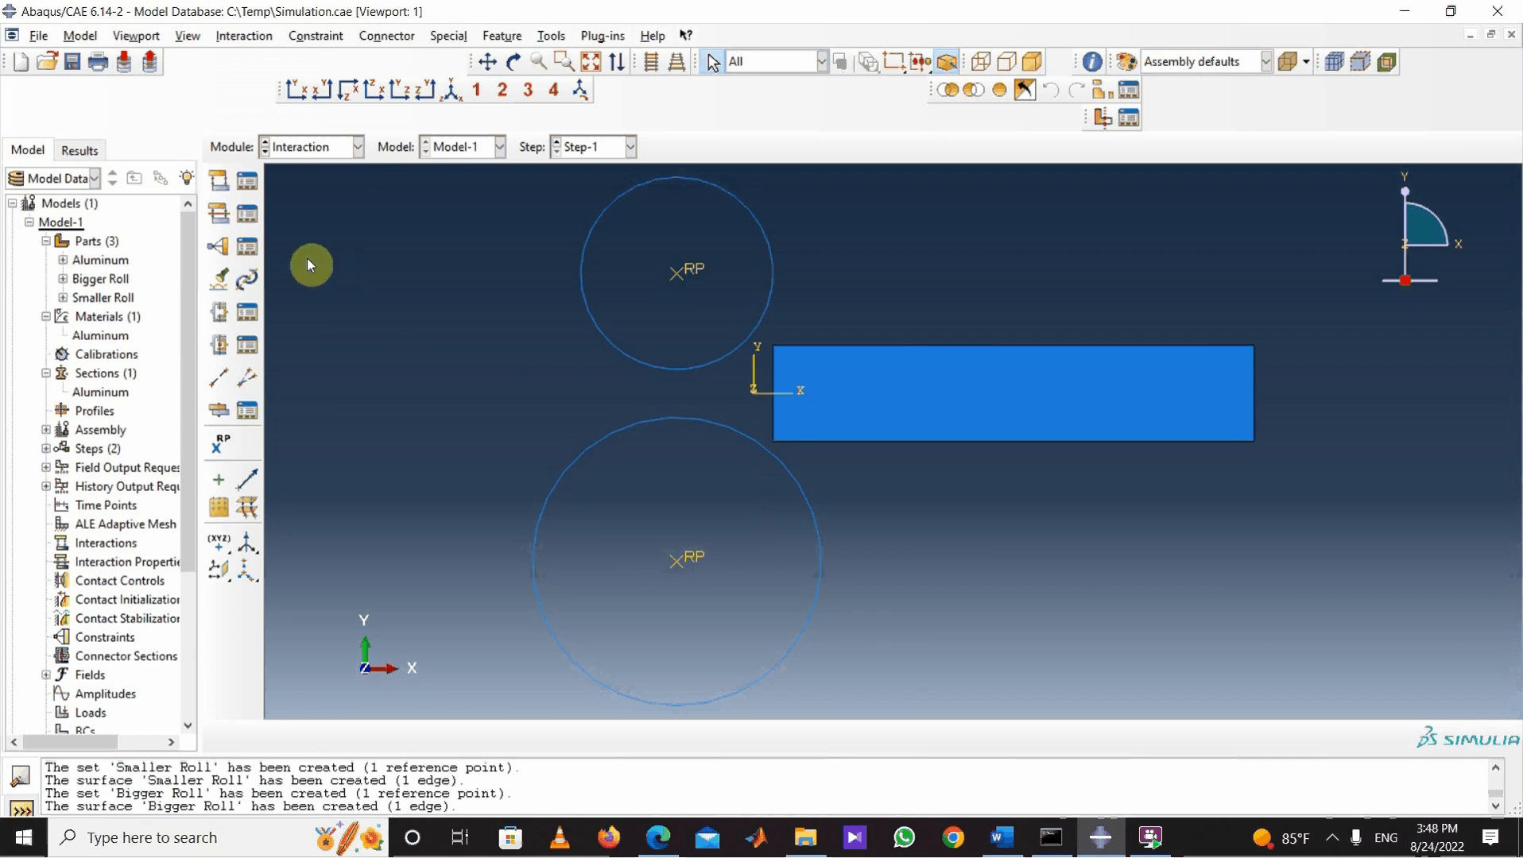
left_click(218, 179)
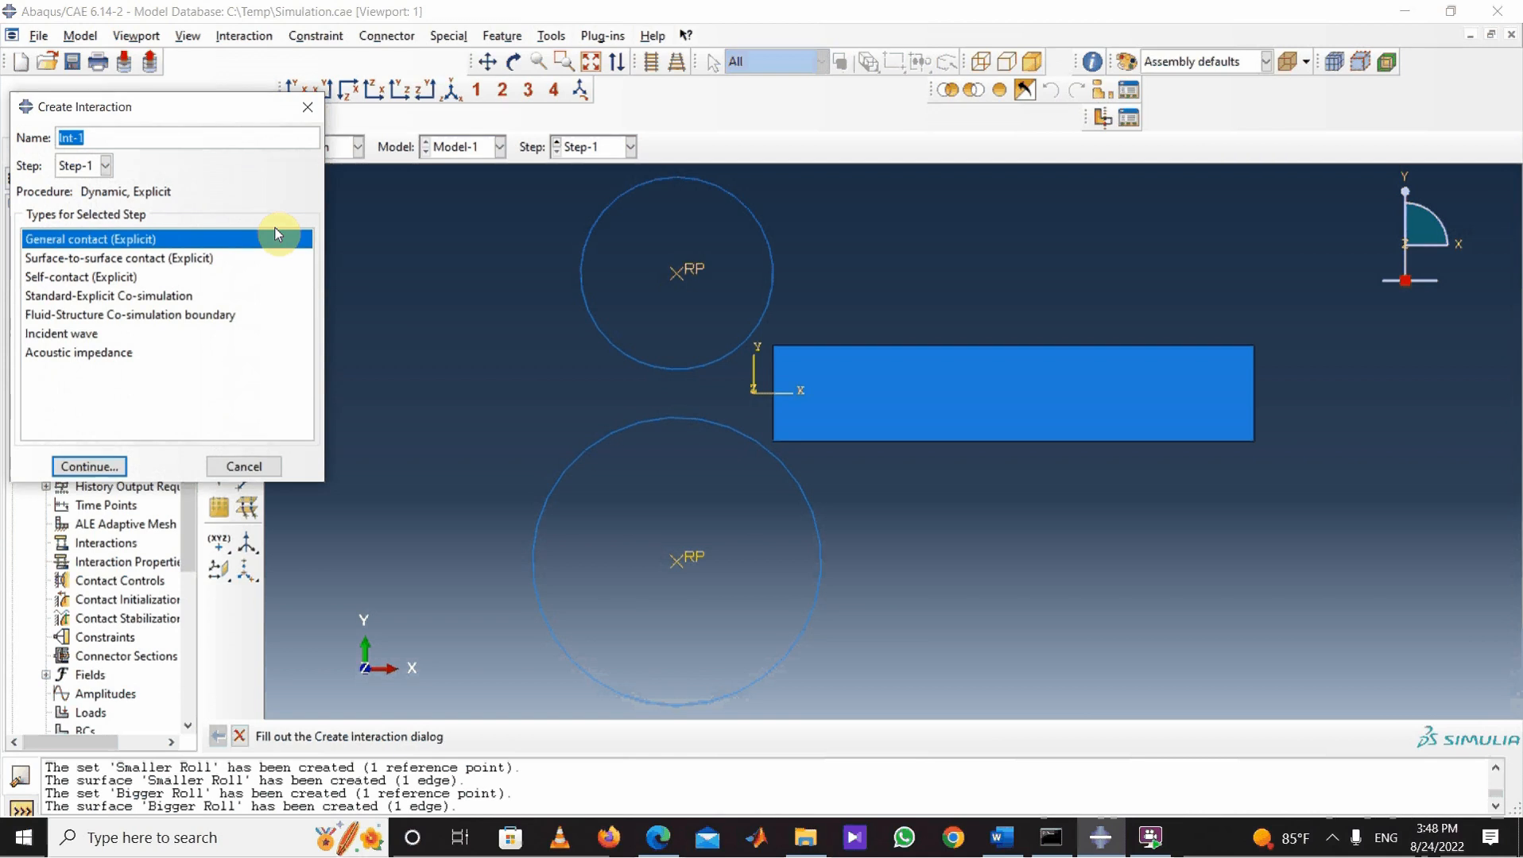
left_click(191, 261)
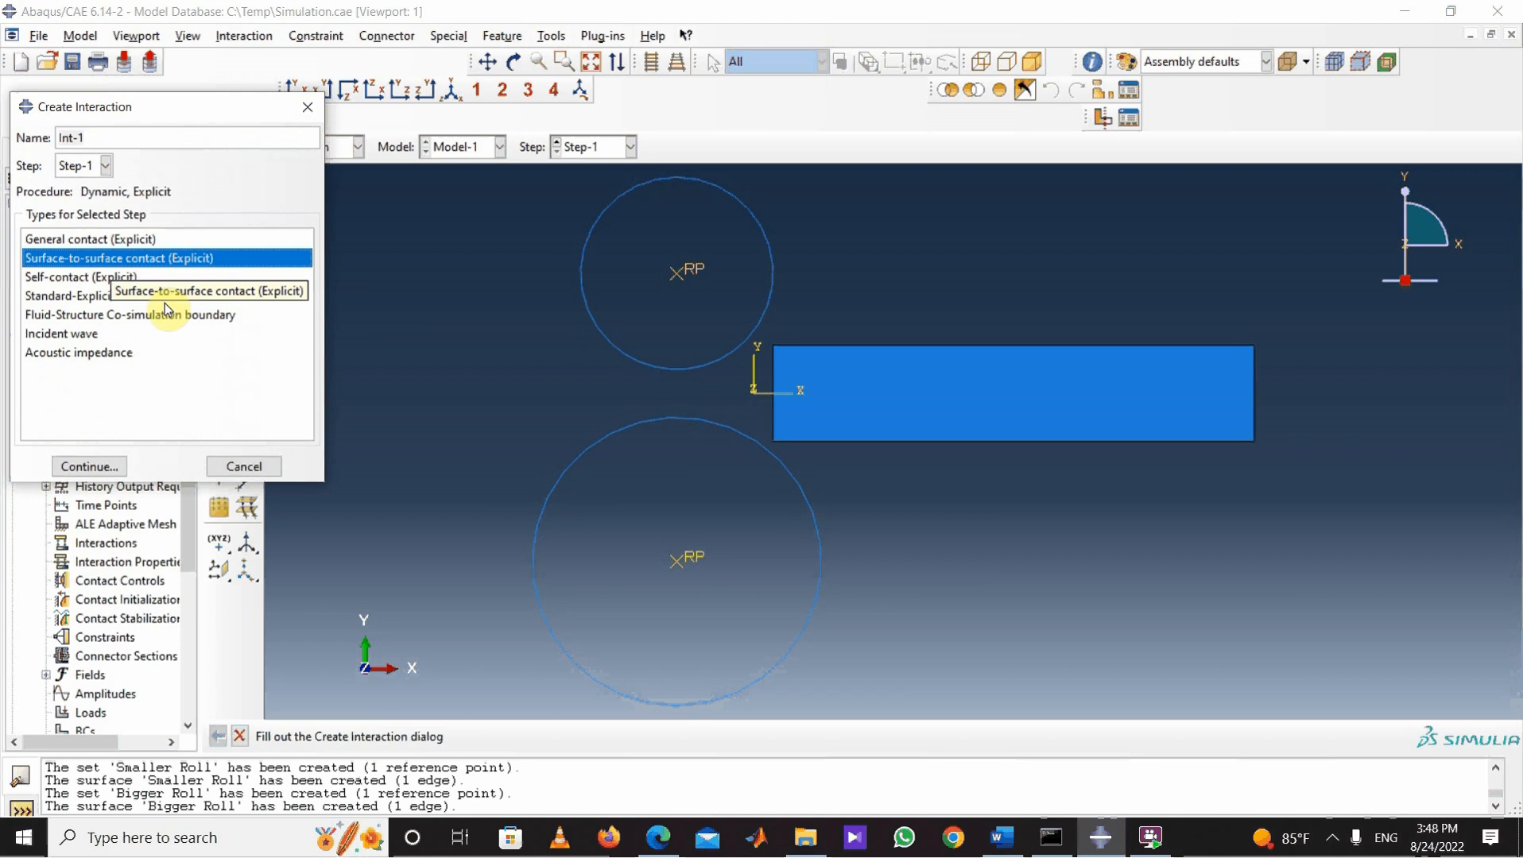
left_click(119, 465)
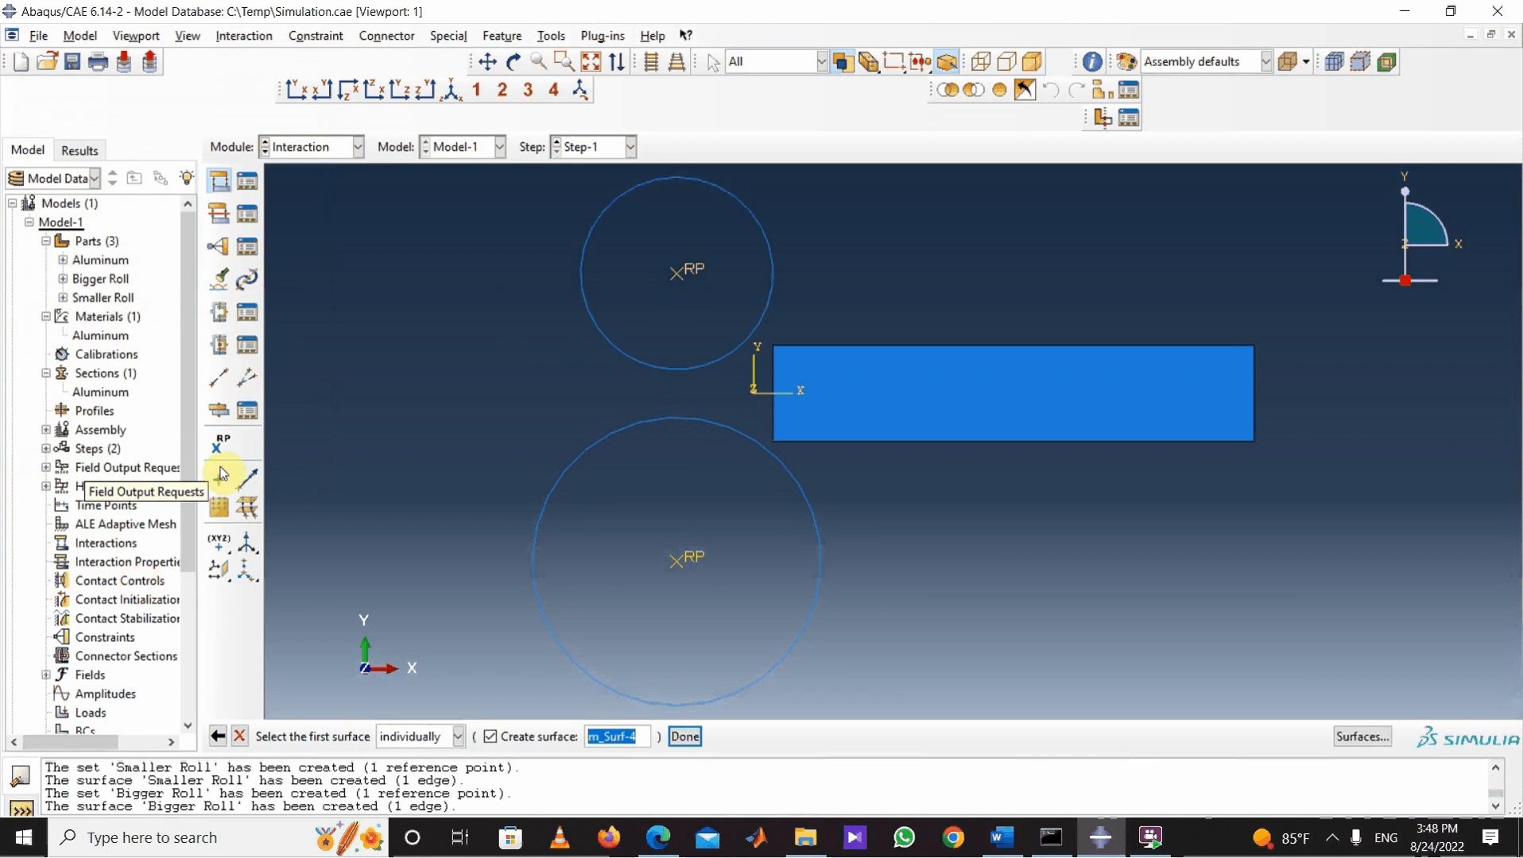
left_click(1360, 737)
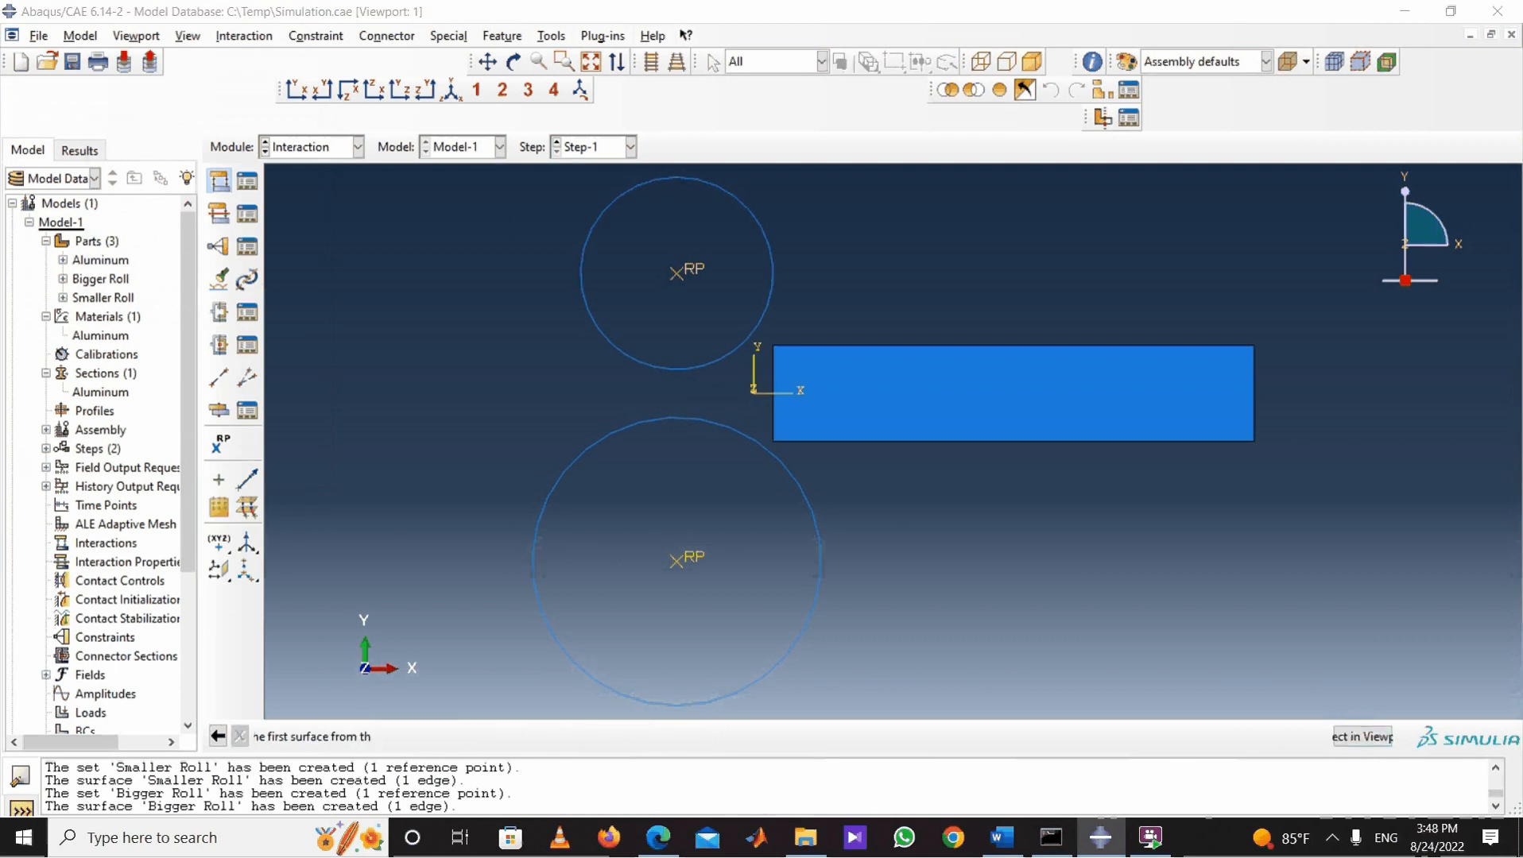
left_click(146, 274)
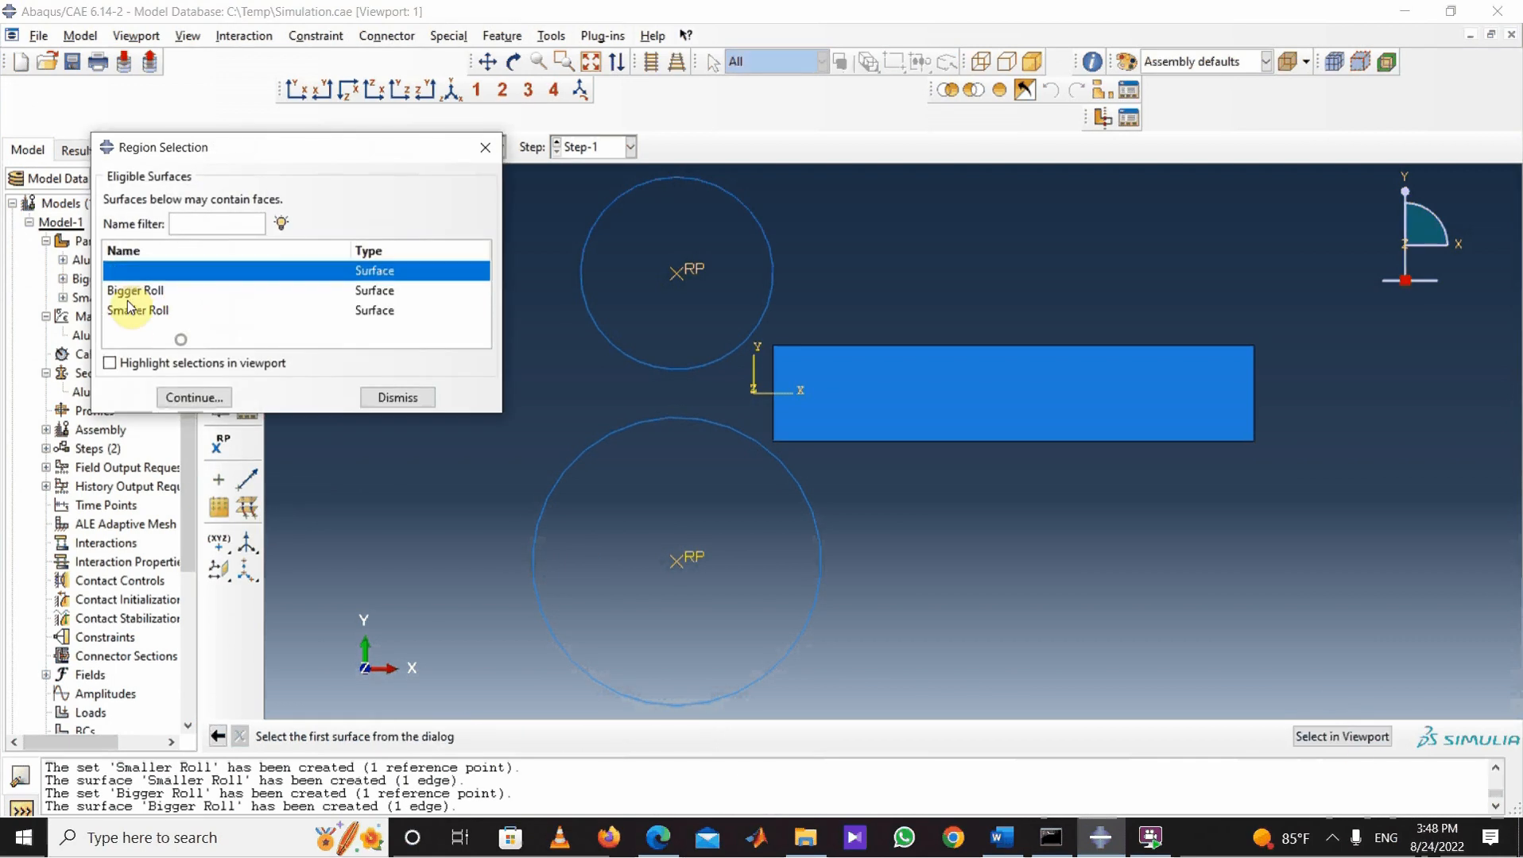
left_click(111, 363)
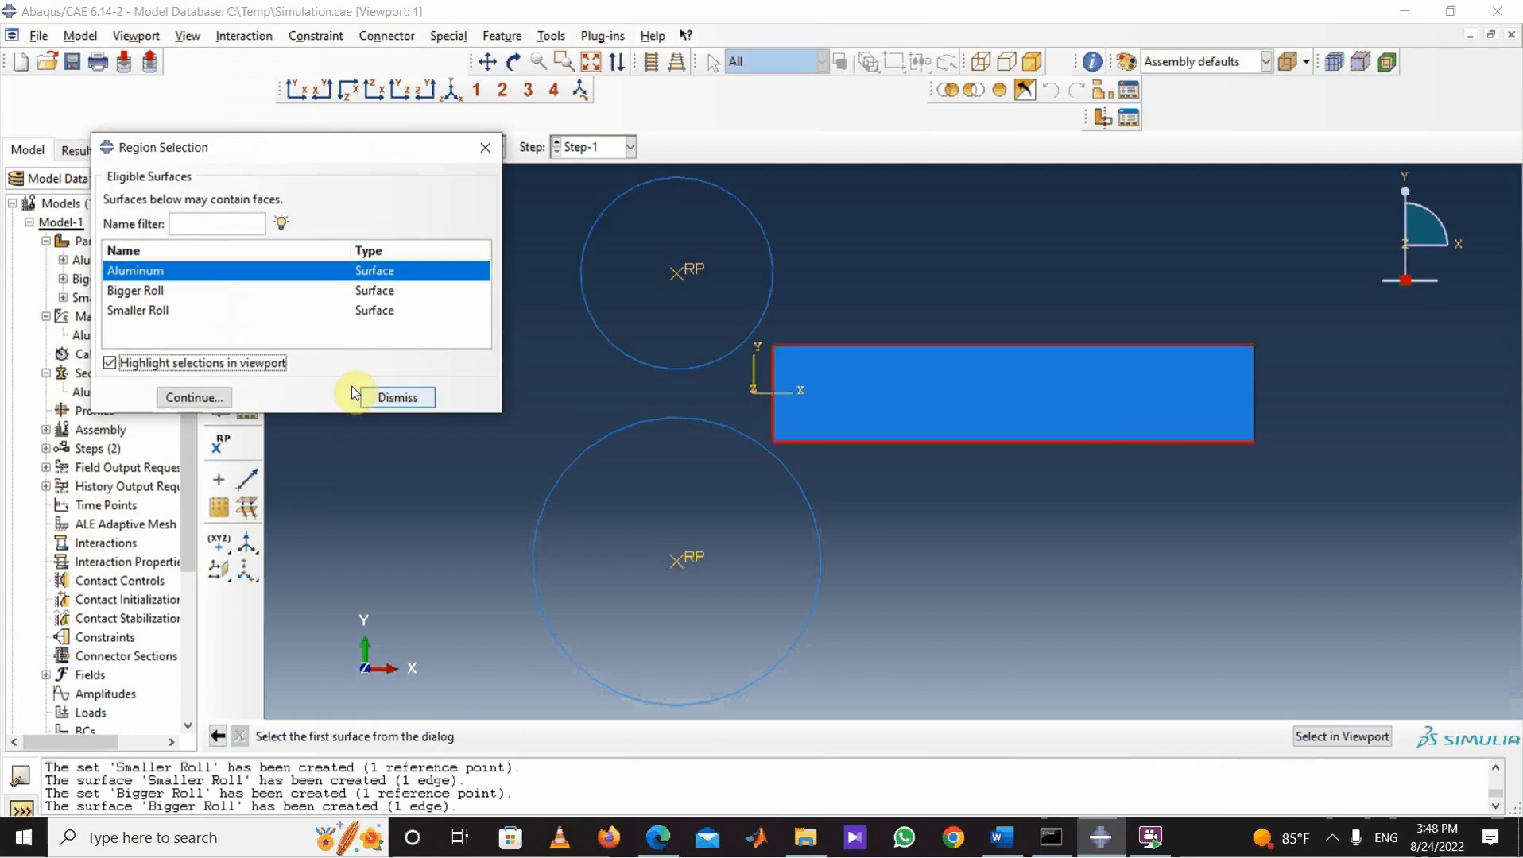
left_click(195, 397)
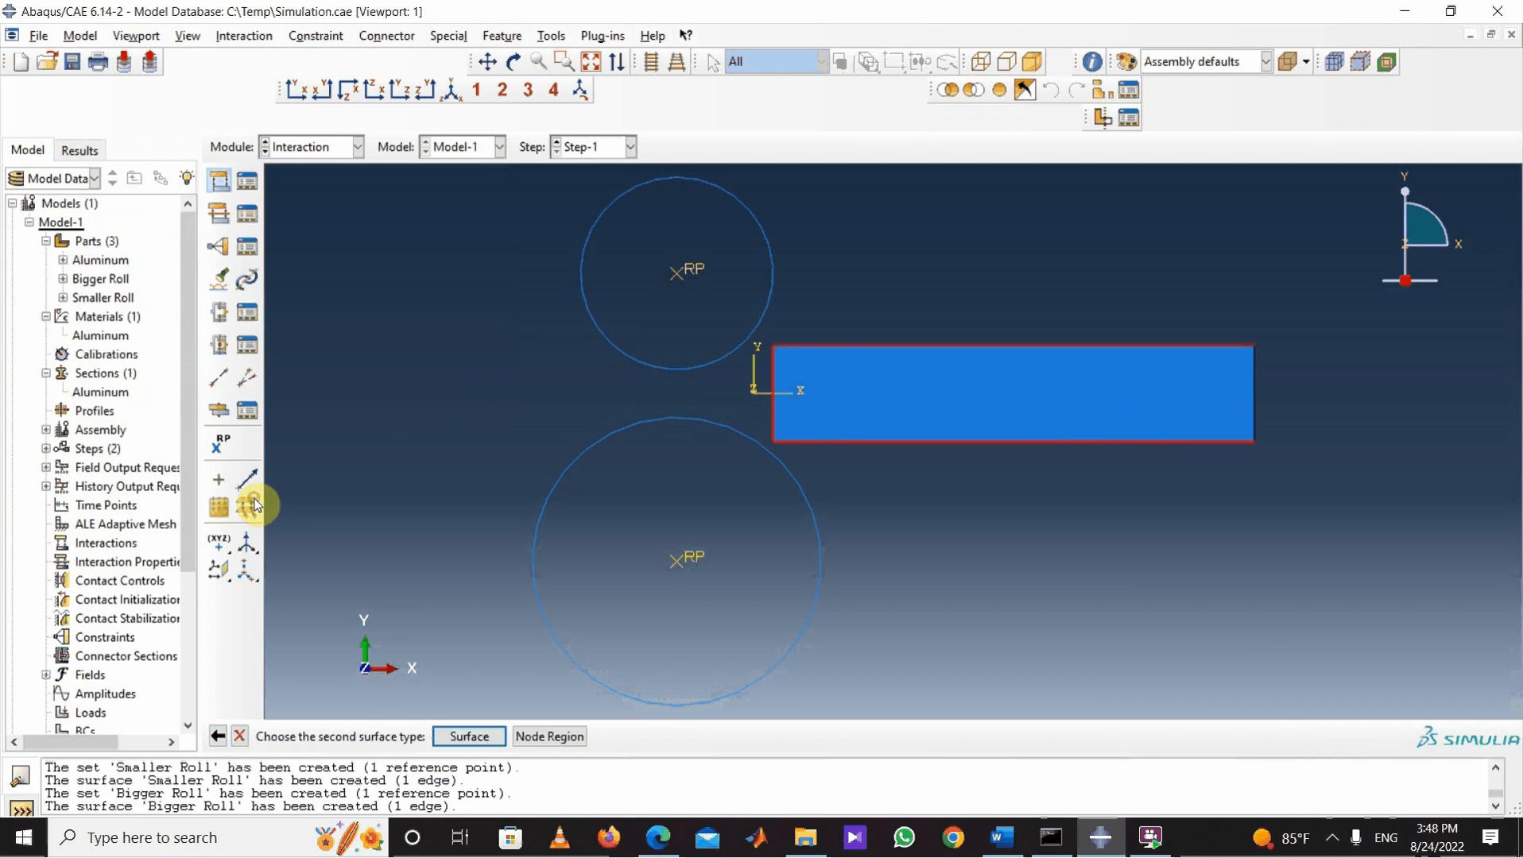
Step: Choose the Bigger Roll surface as the contact's second surface and swap the two surfaces
left_click(469, 737)
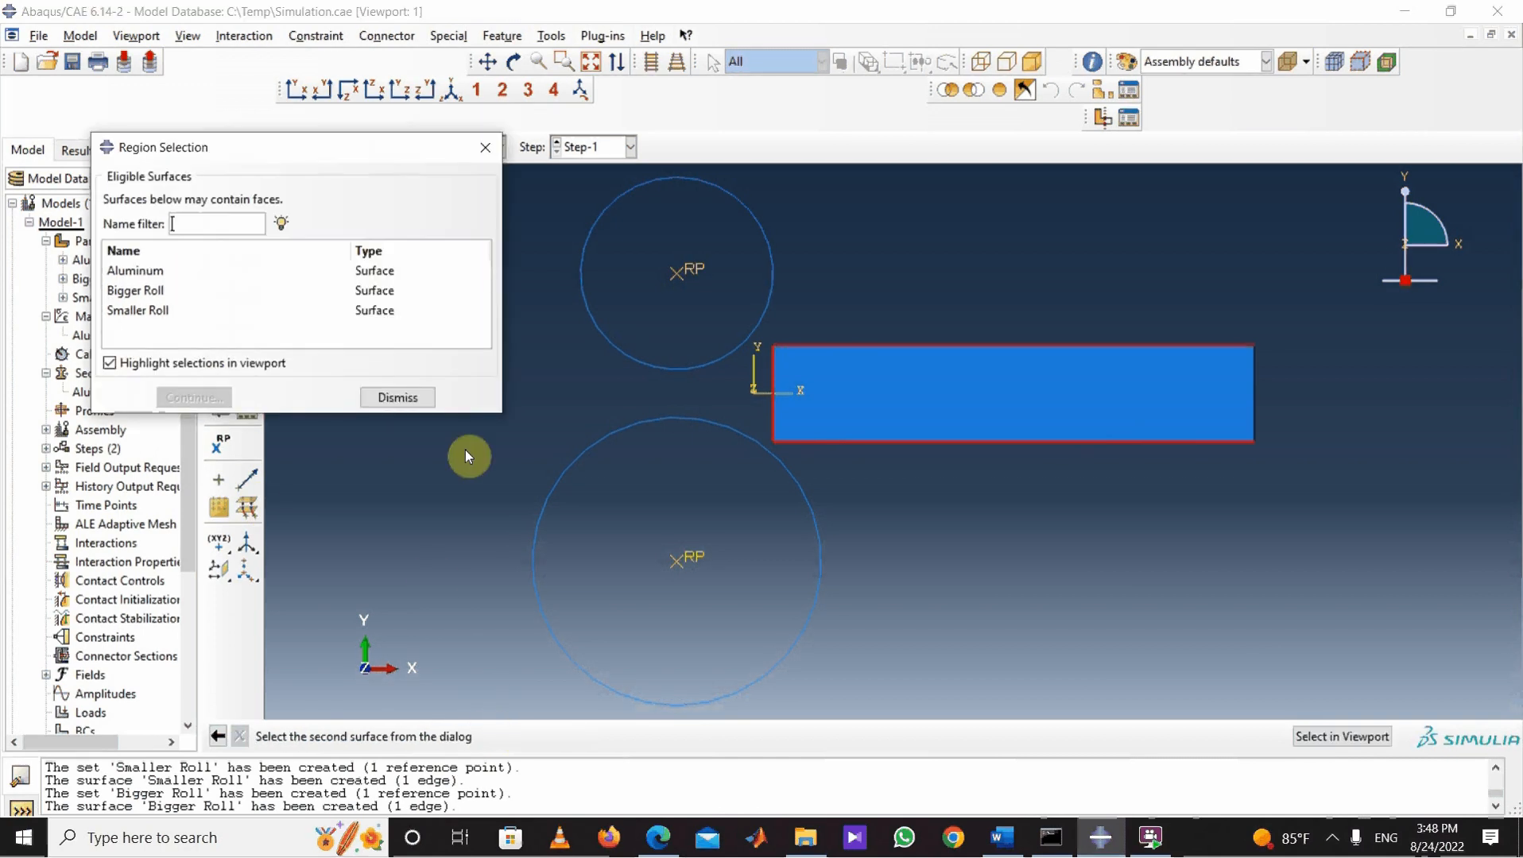
left_click(136, 291)
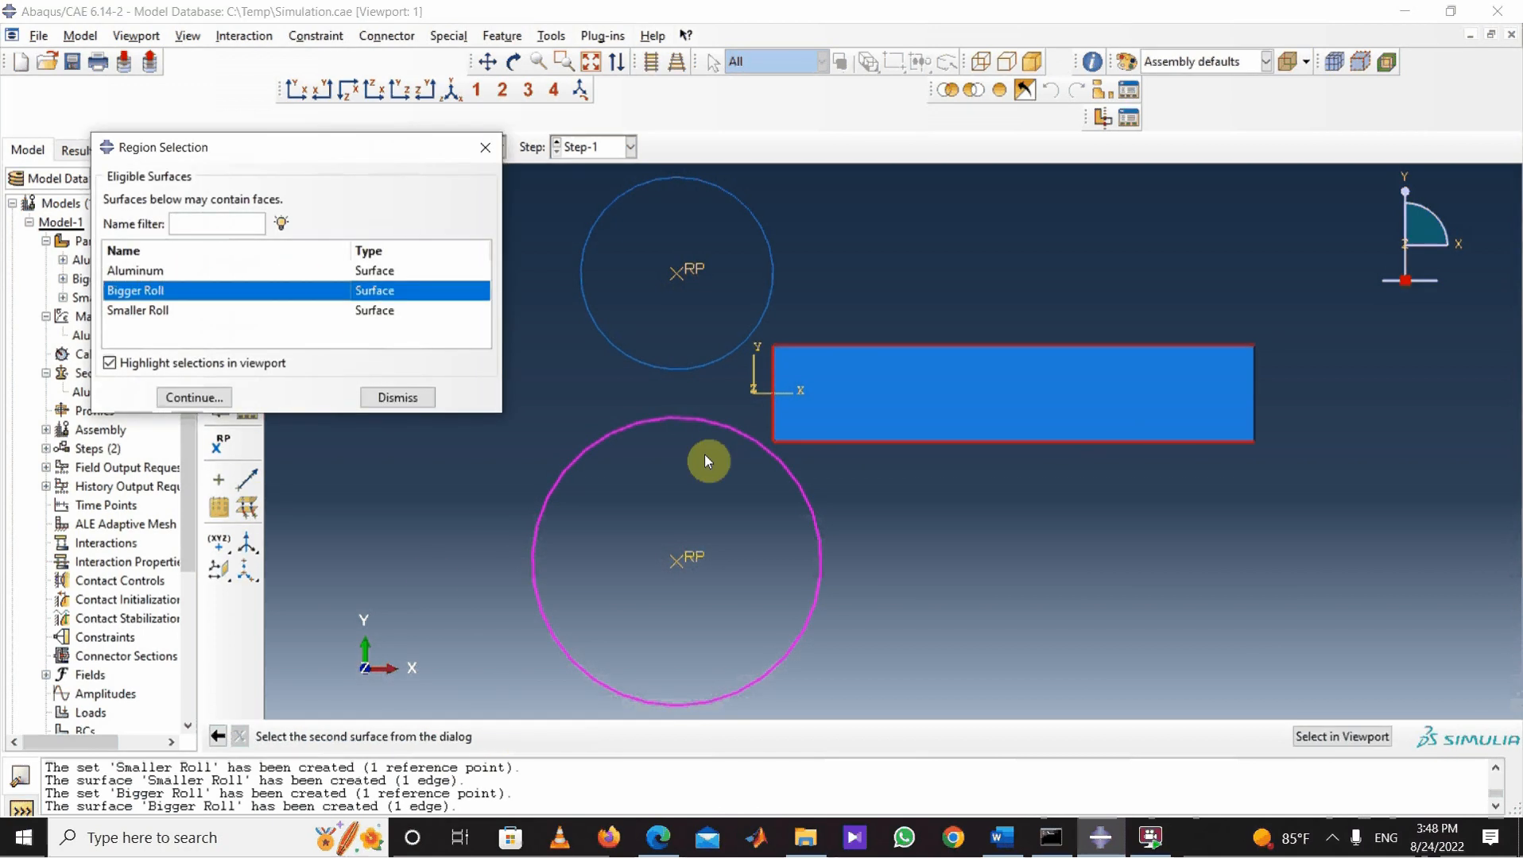
left_click(194, 397)
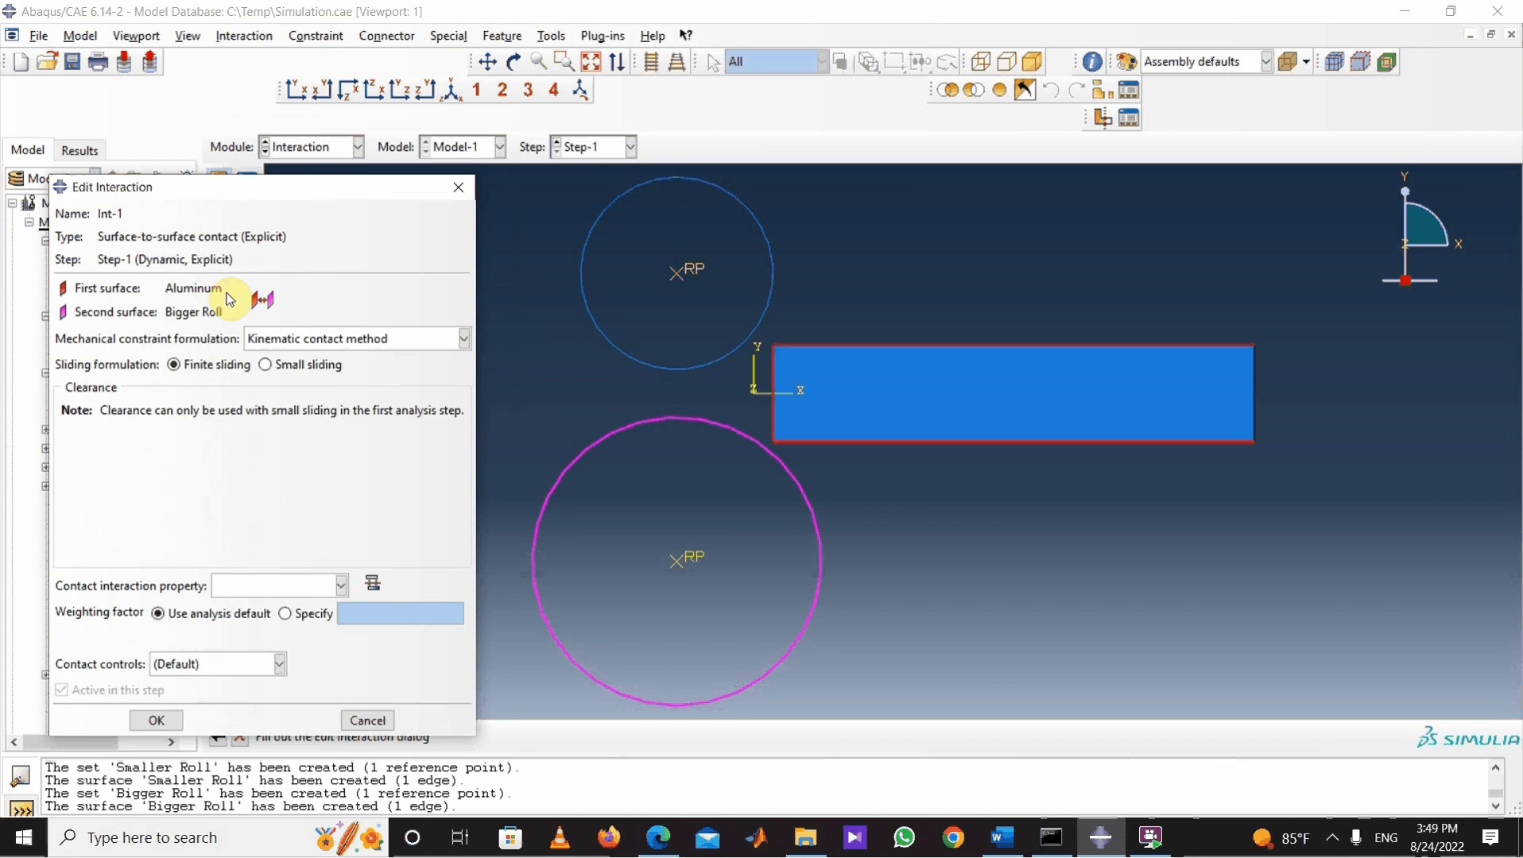
left_click(265, 301)
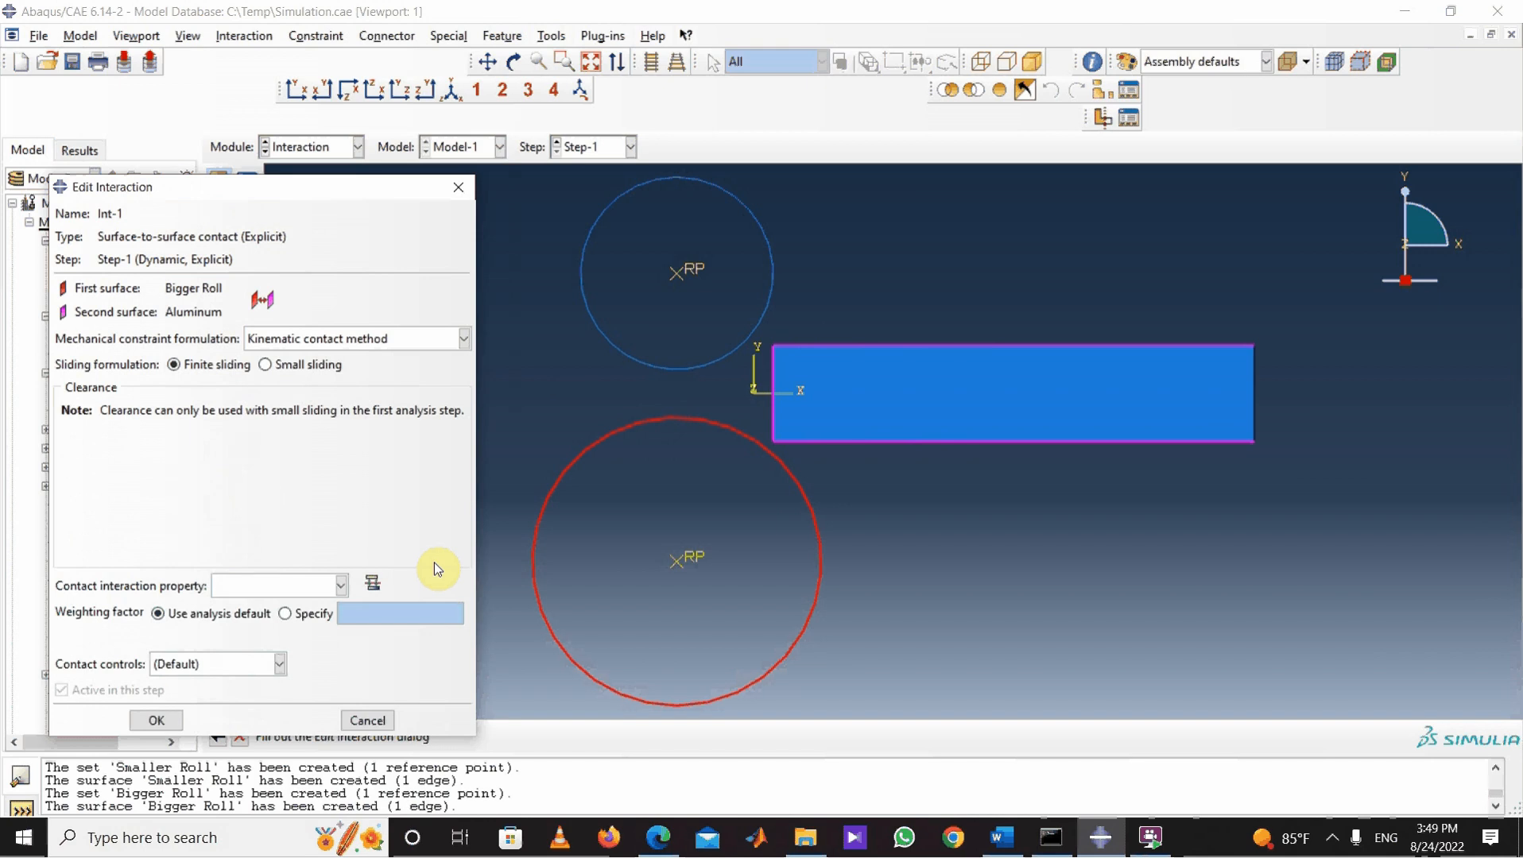
Step: Create a contact property with penalty tangential behavior and friction coefficient 0.15, and save the Bigger Roll interaction with it
left_click(373, 583)
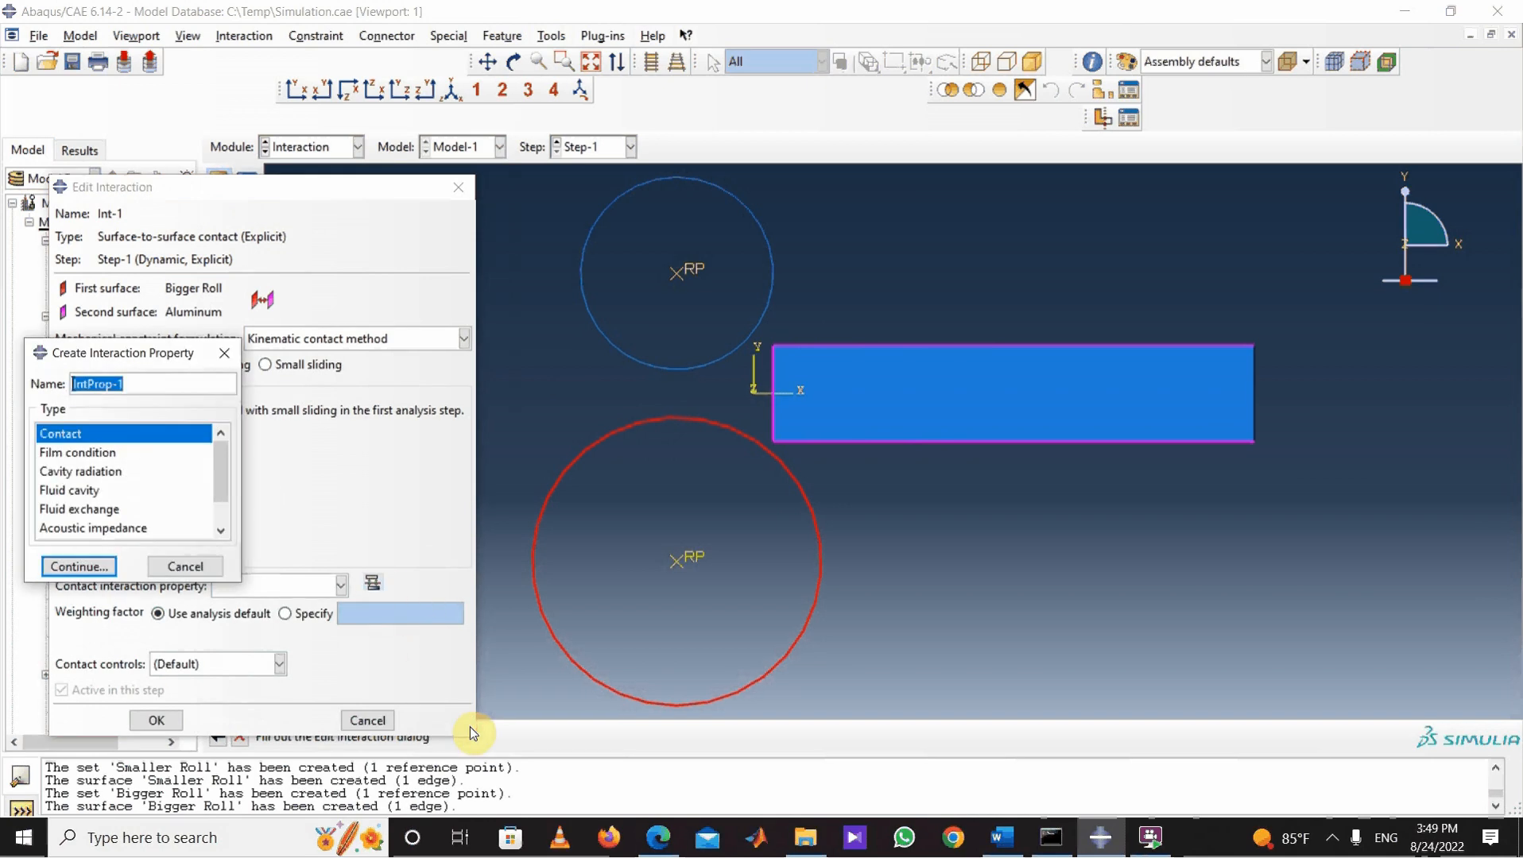
left_click(94, 567)
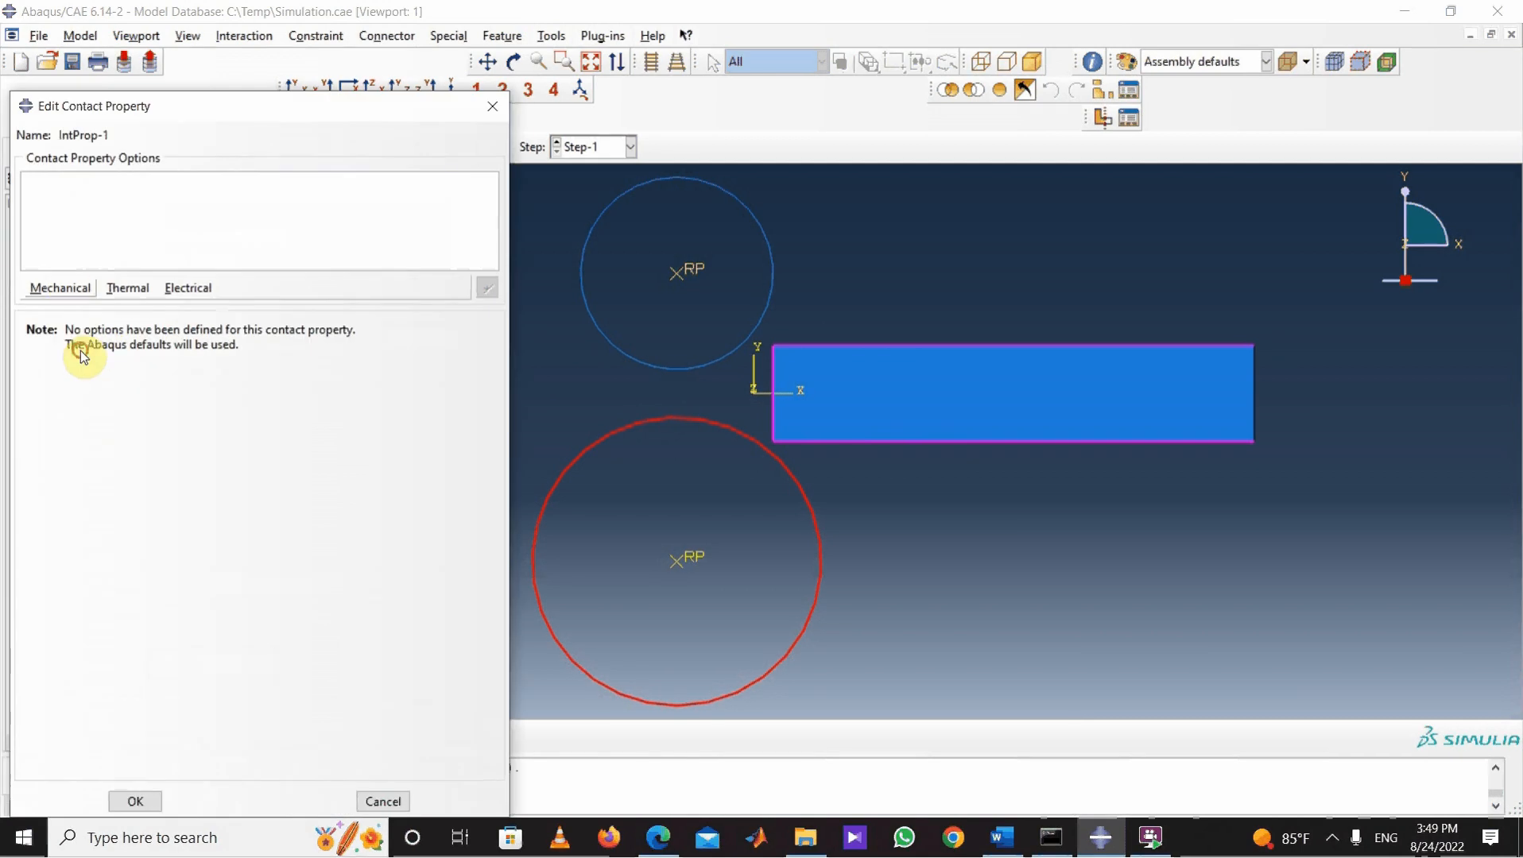
left_click(60, 288)
left_click(77, 307)
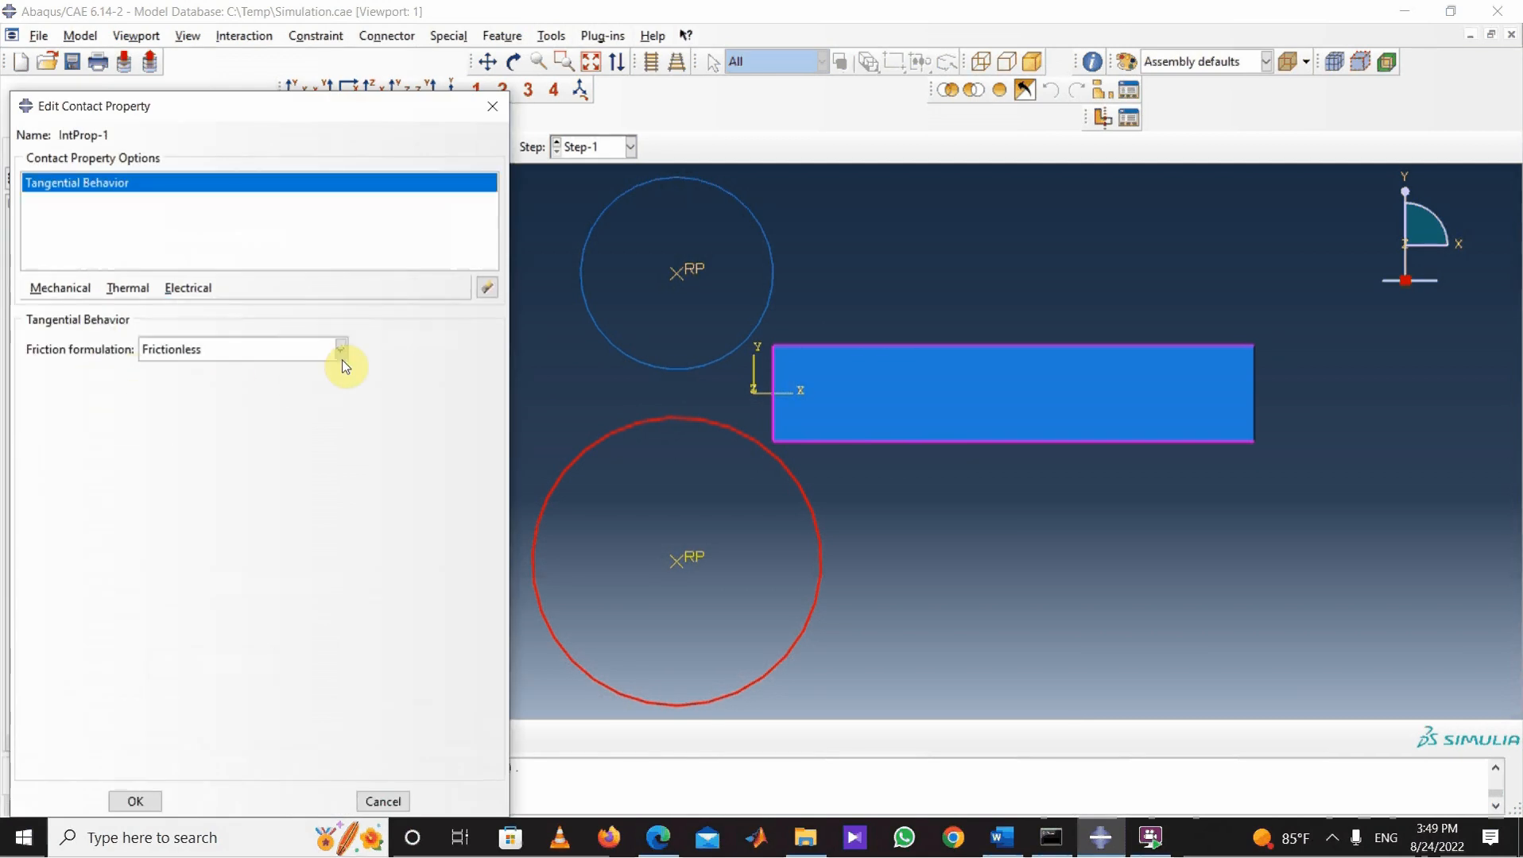
left_click(341, 354)
left_click(159, 390)
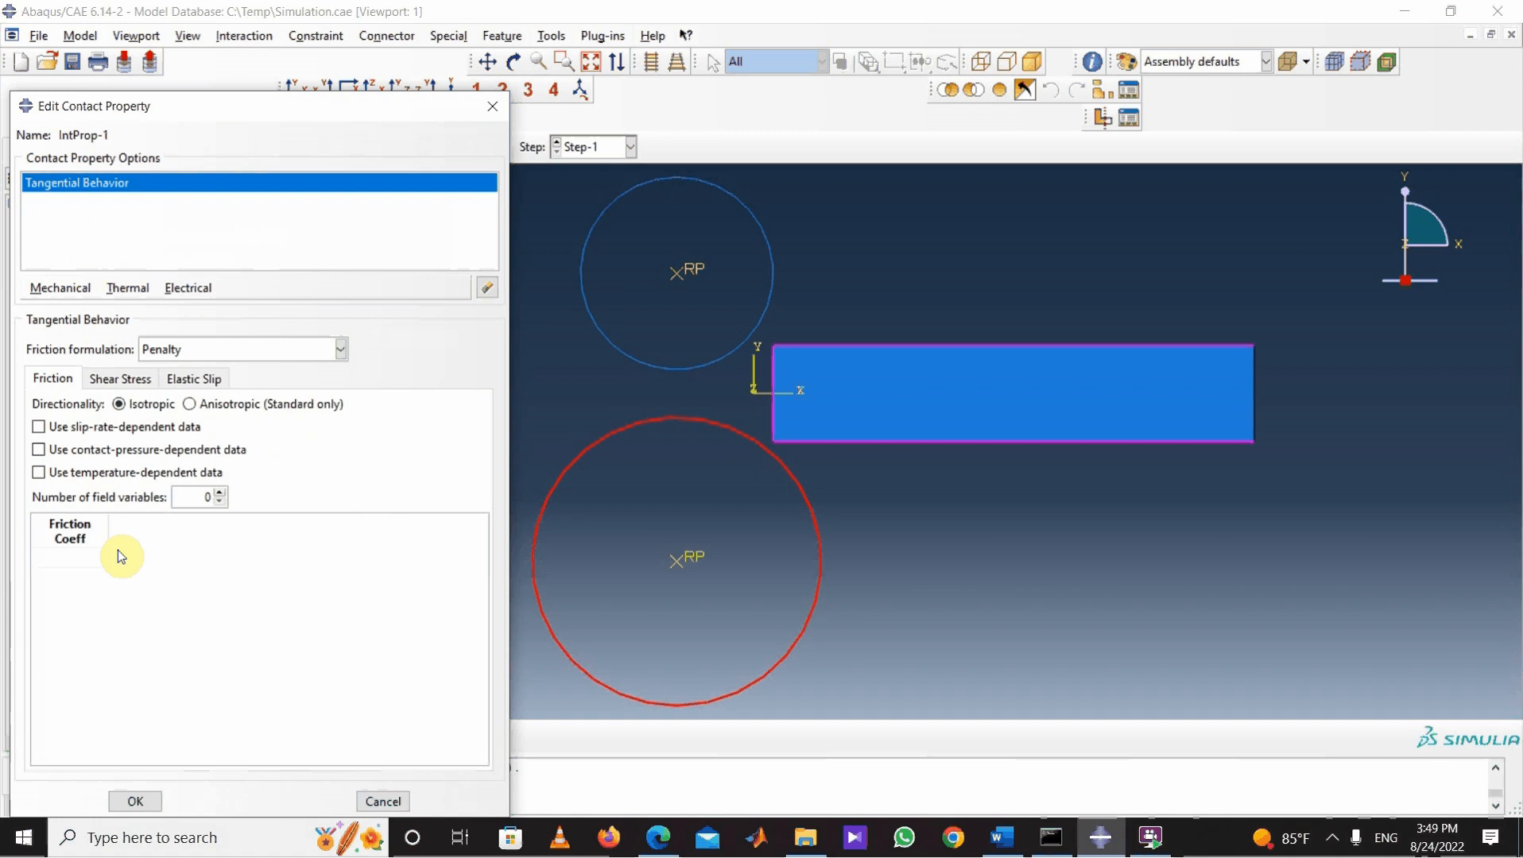
left_click(73, 560)
type("0.15")
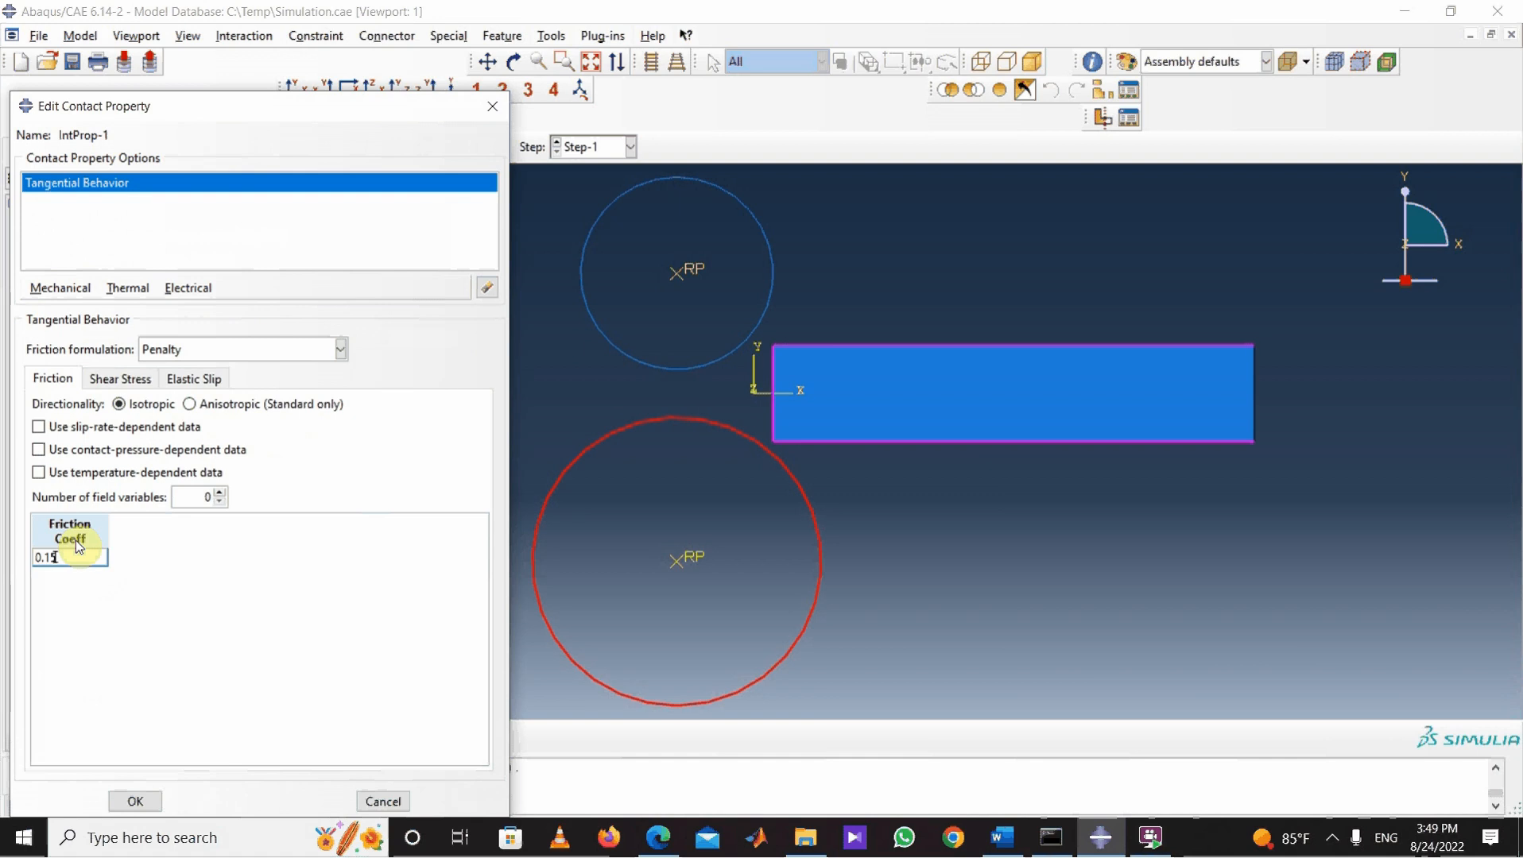
left_click(135, 801)
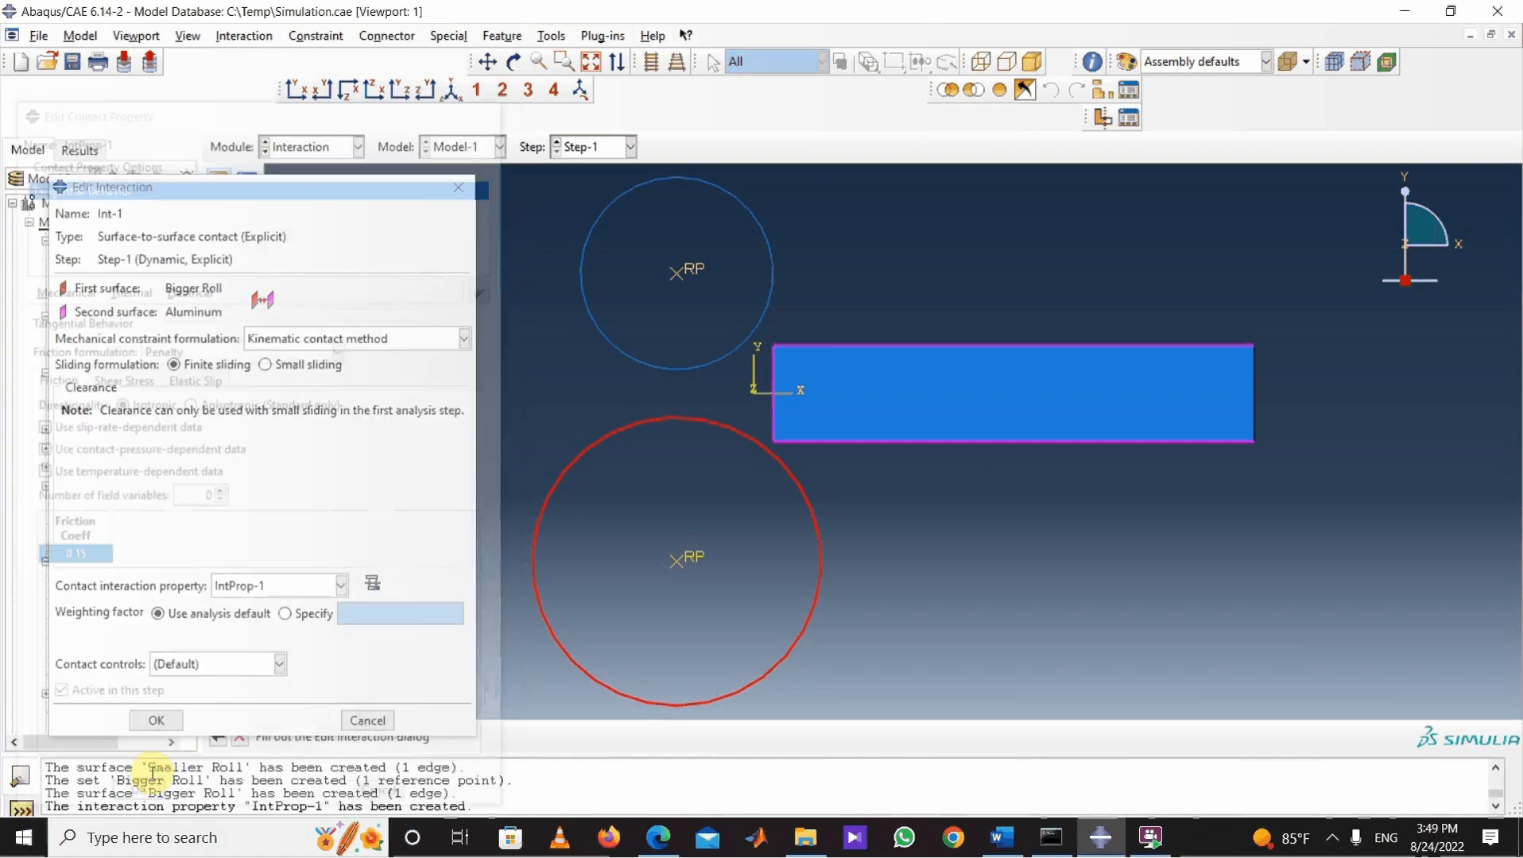
left_click(156, 721)
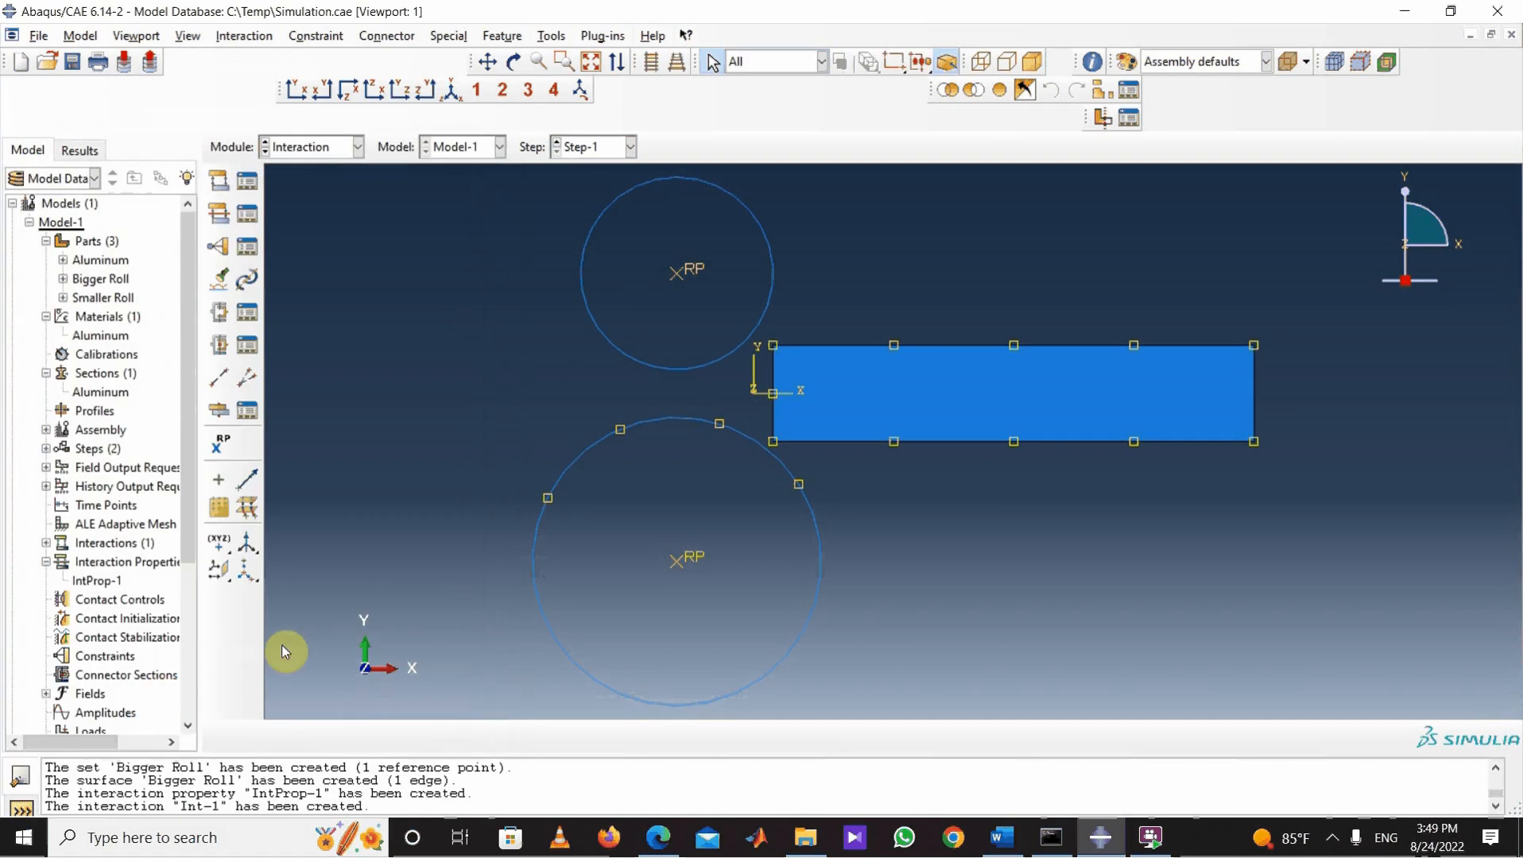
Step: Duplicate the surface-to-surface interaction Int-1 using the default copy name
left_click(247, 183)
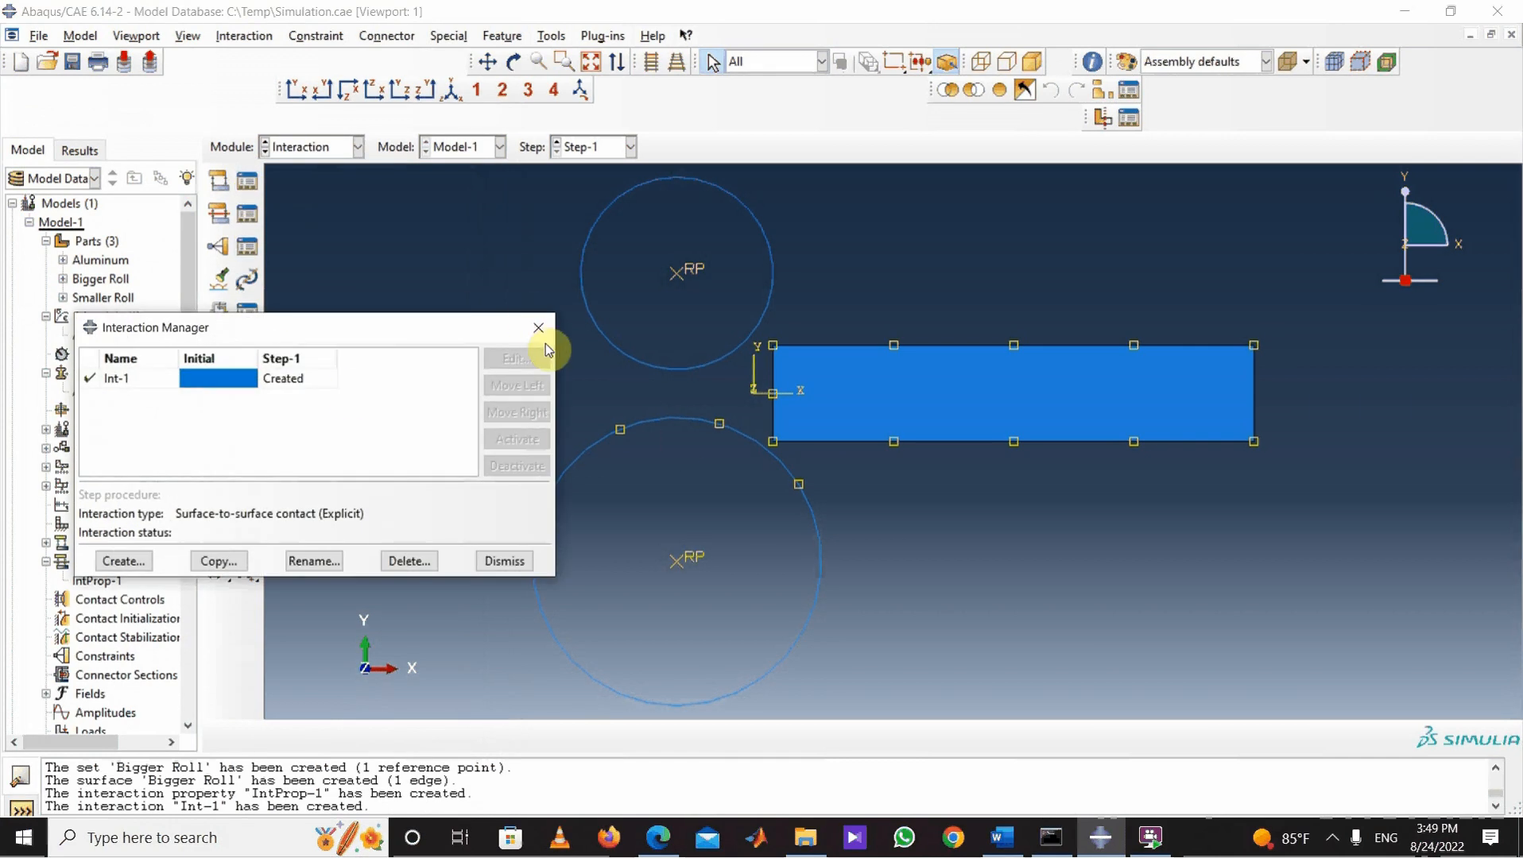
left_click(538, 328)
left_click(248, 214)
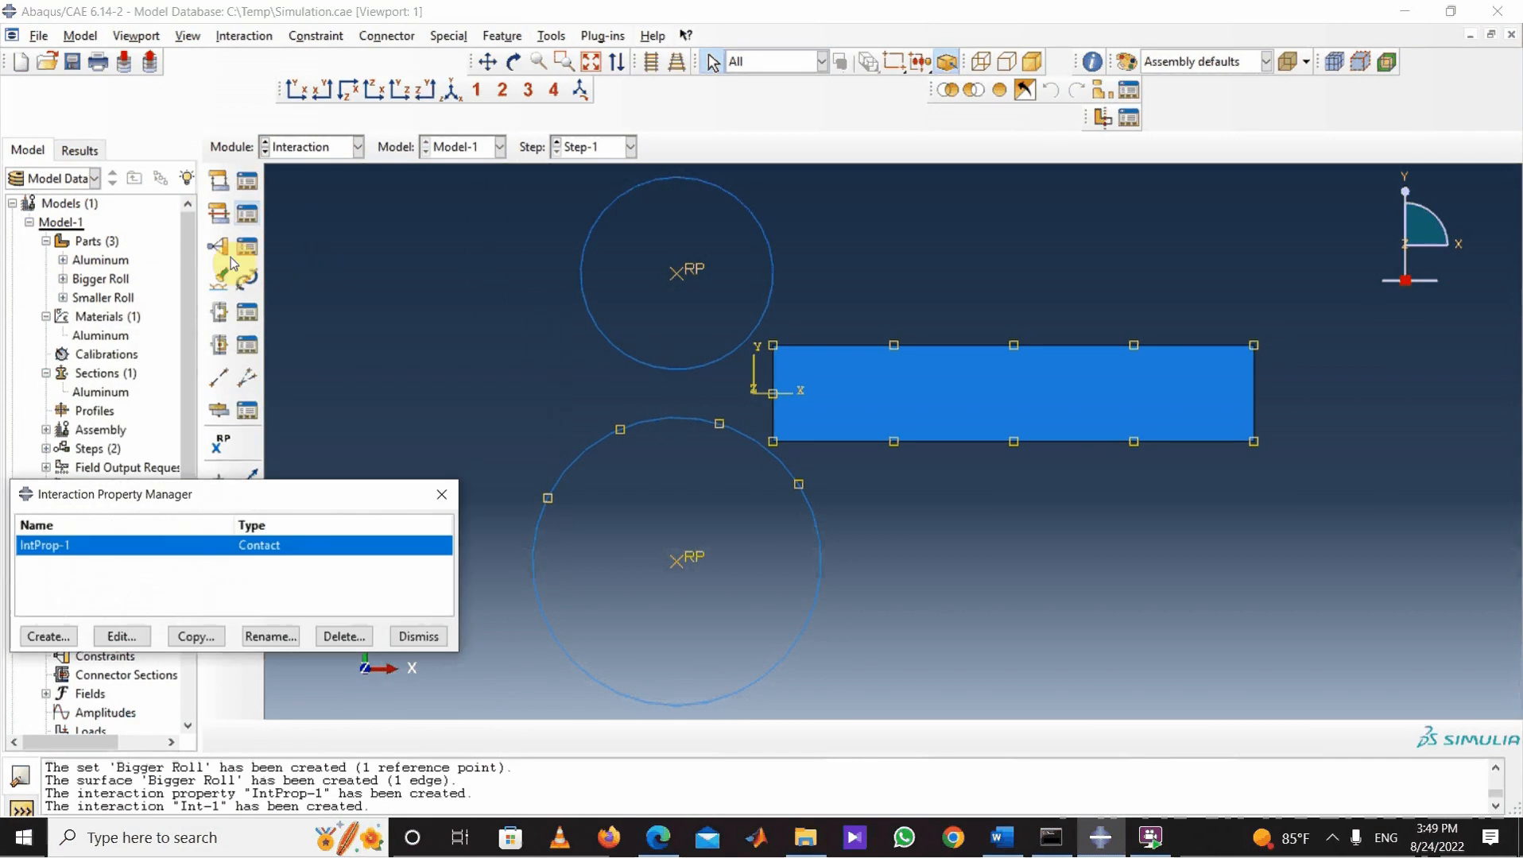
left_click(442, 495)
left_click(247, 181)
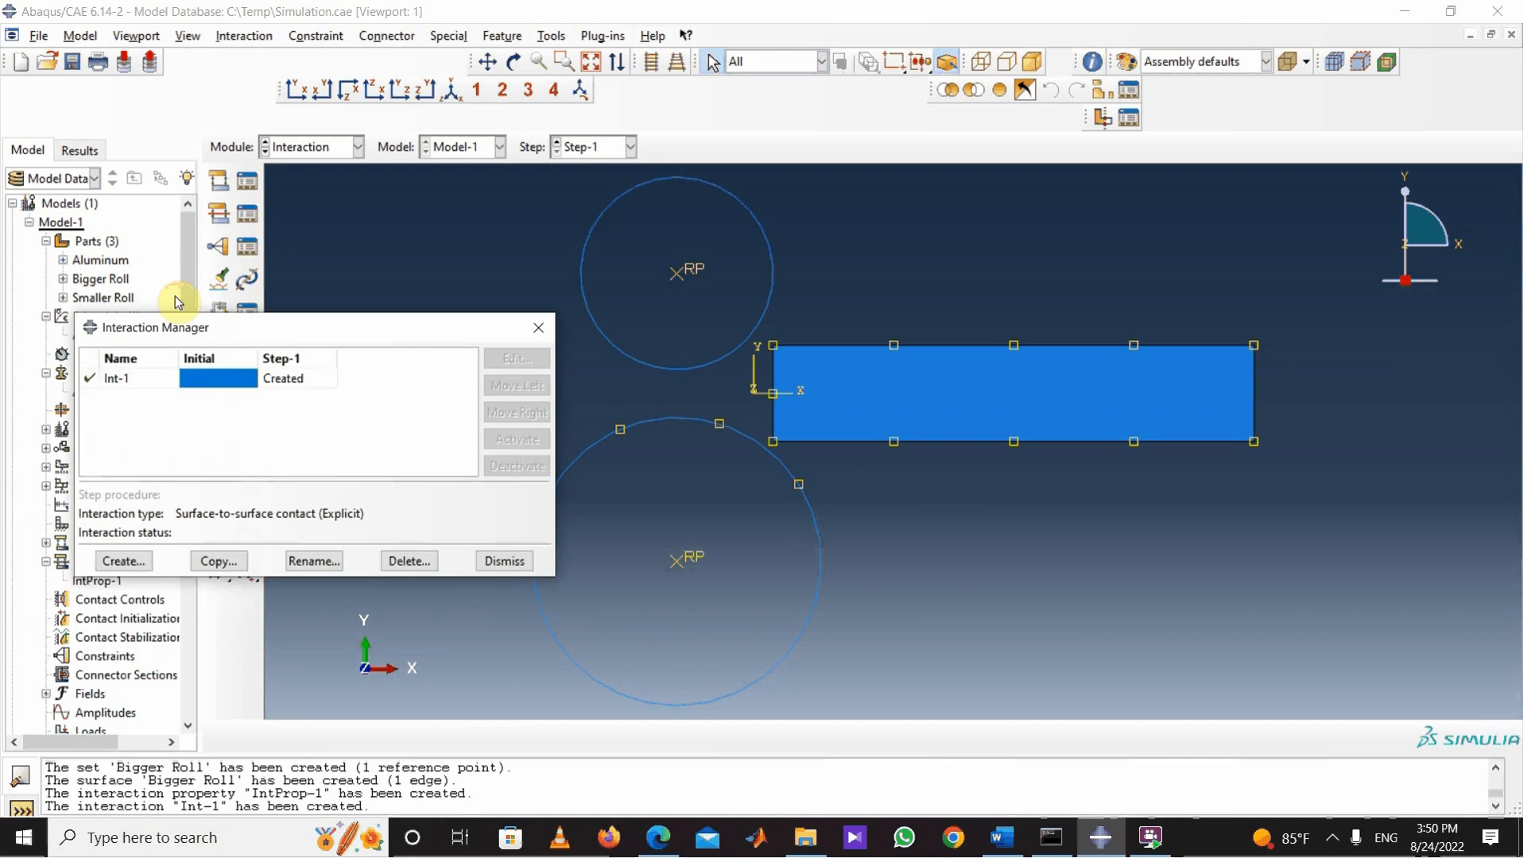
left_click(219, 561)
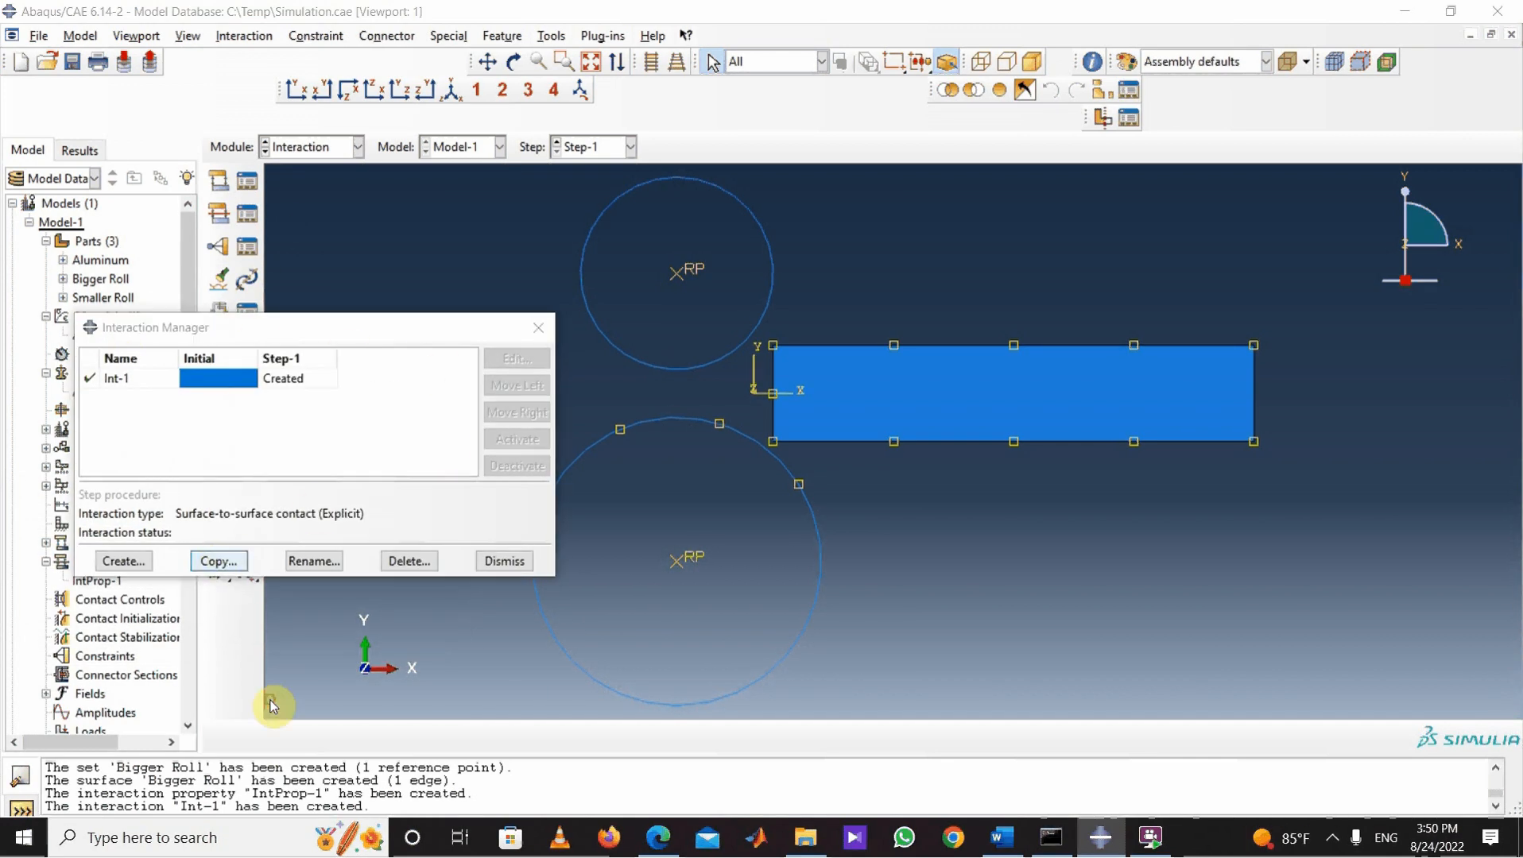
left_click(51, 370)
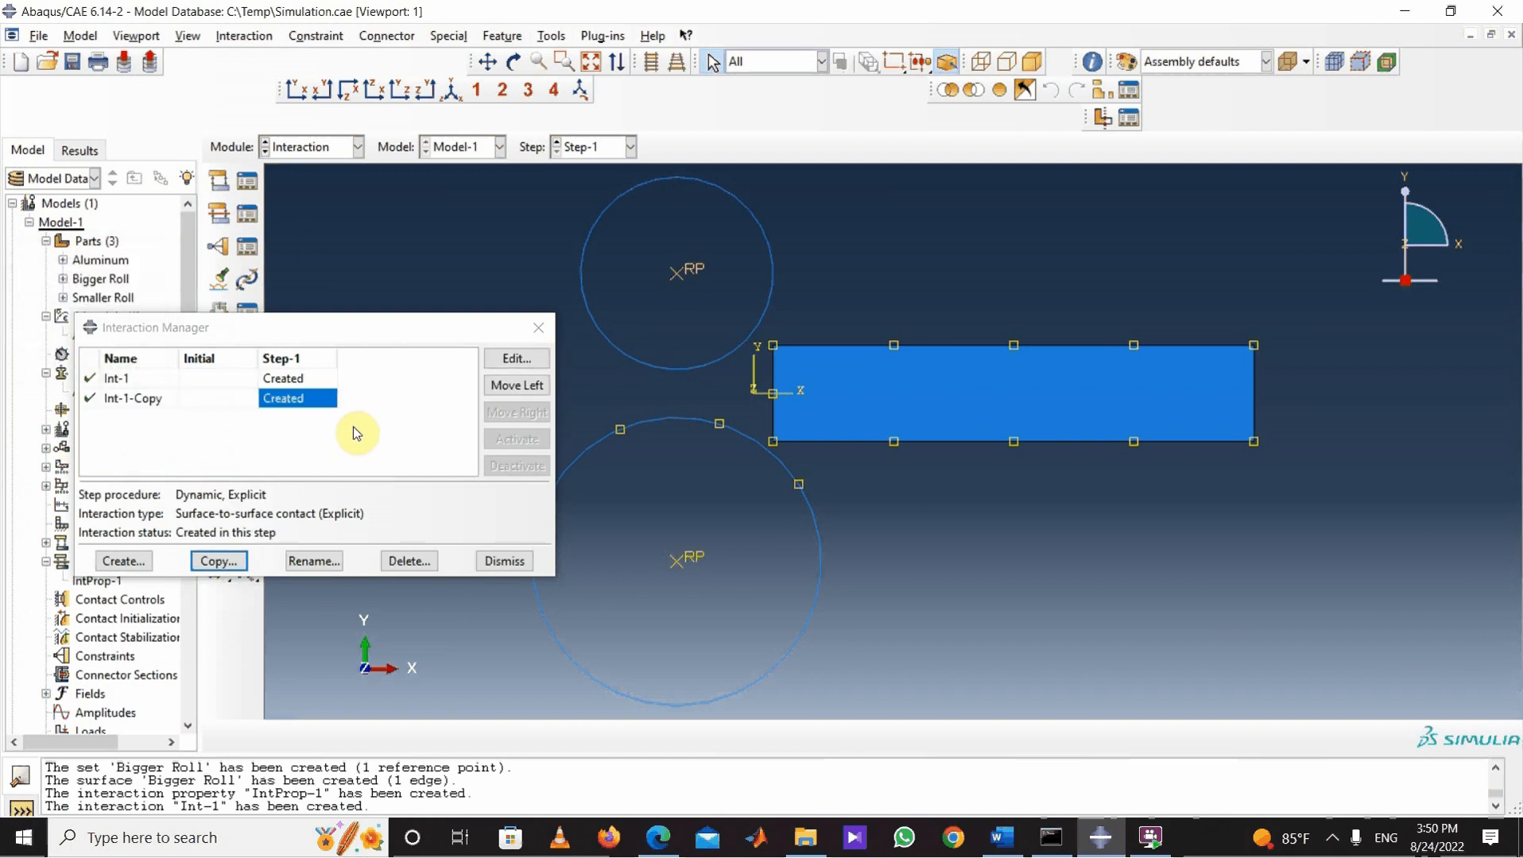
Step: Set the copied interaction's first surface to Smaller Roll and save it
left_click(490, 364)
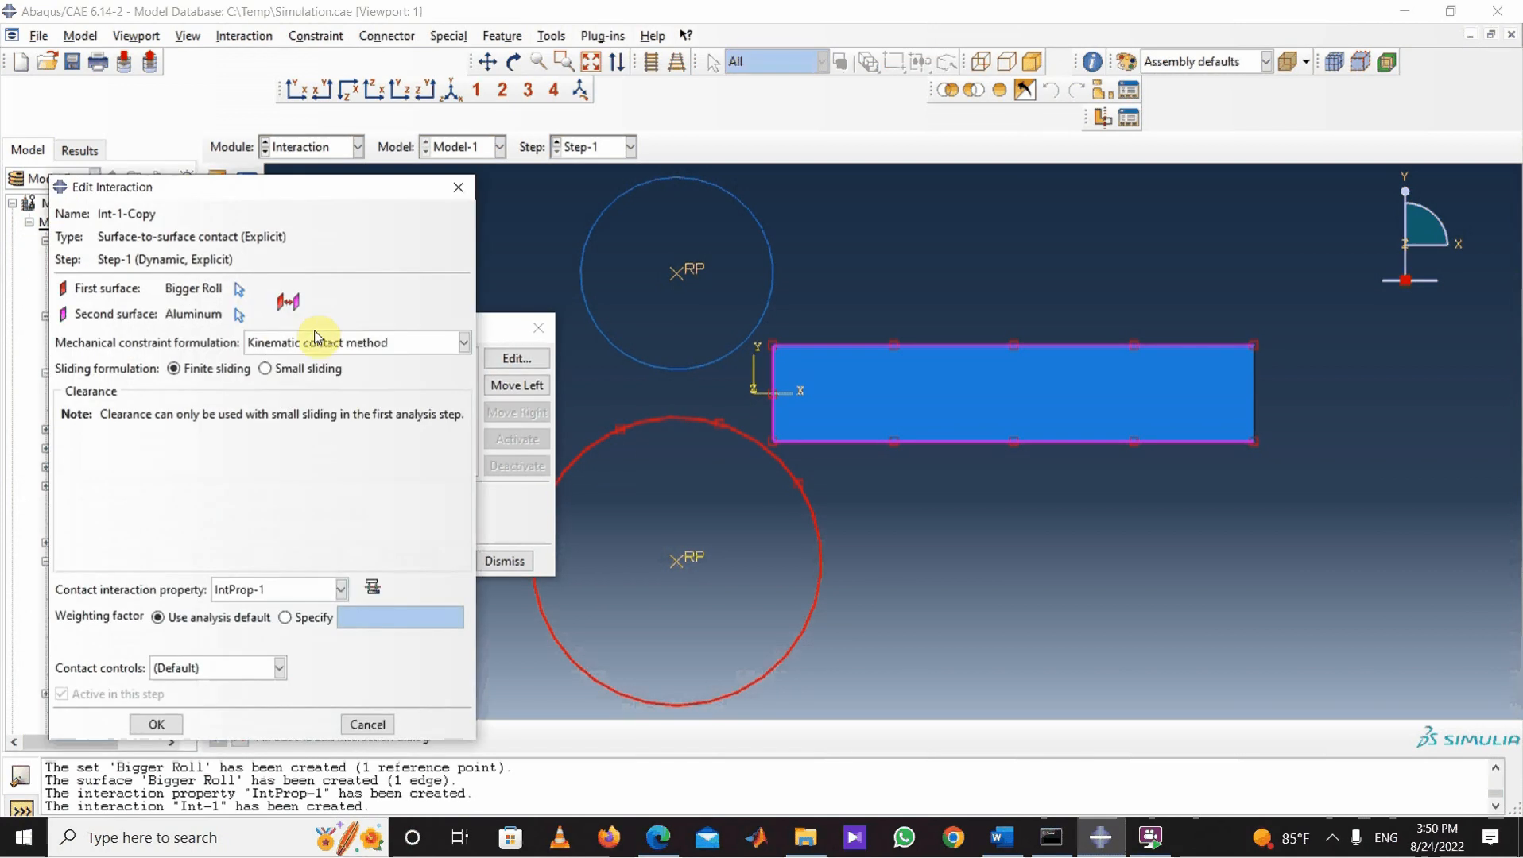
left_click(239, 291)
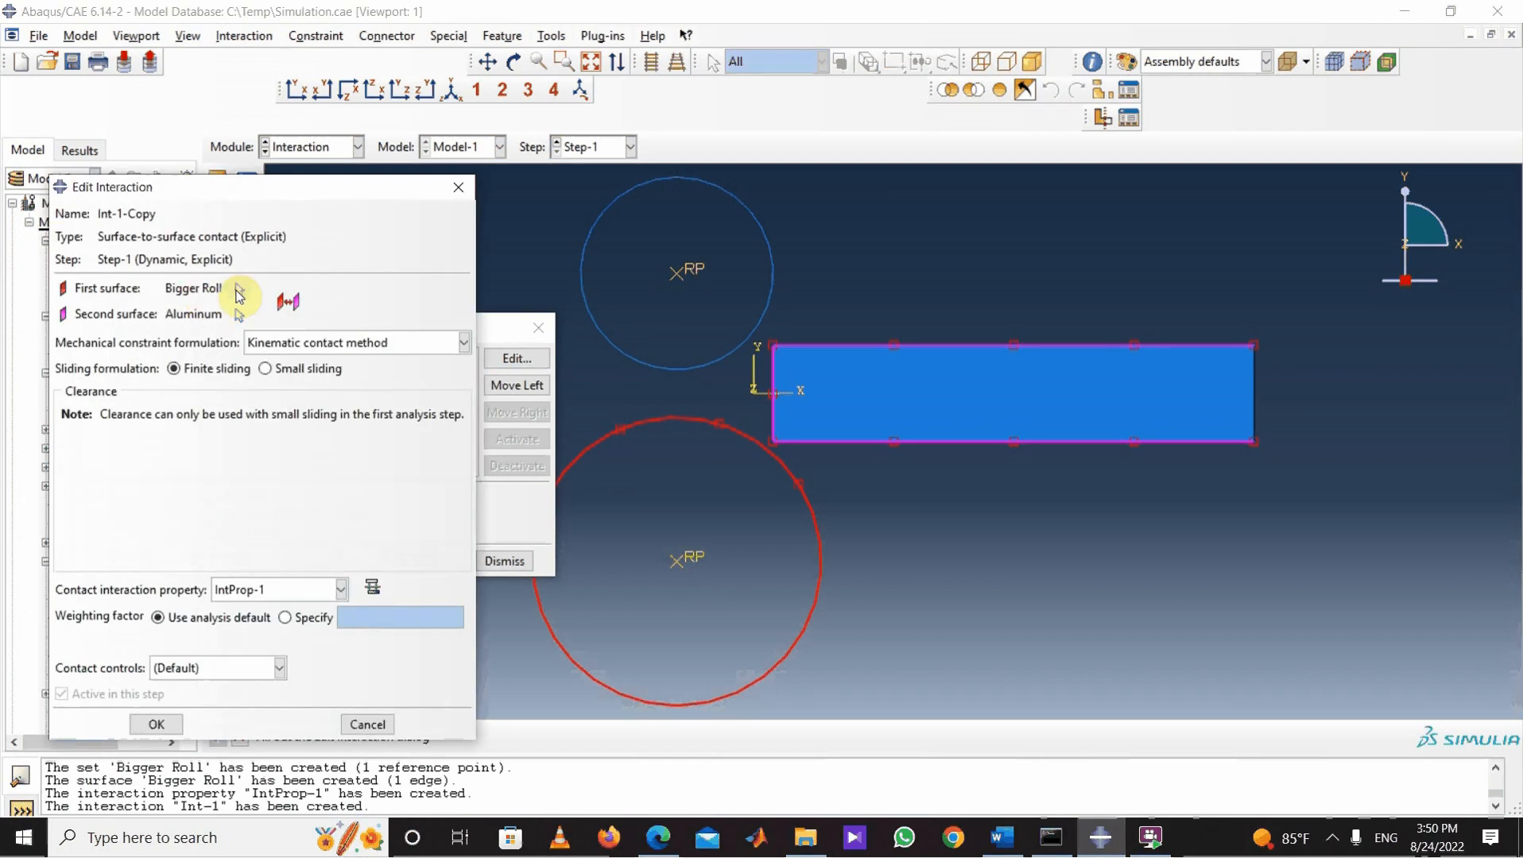
left_click(155, 311)
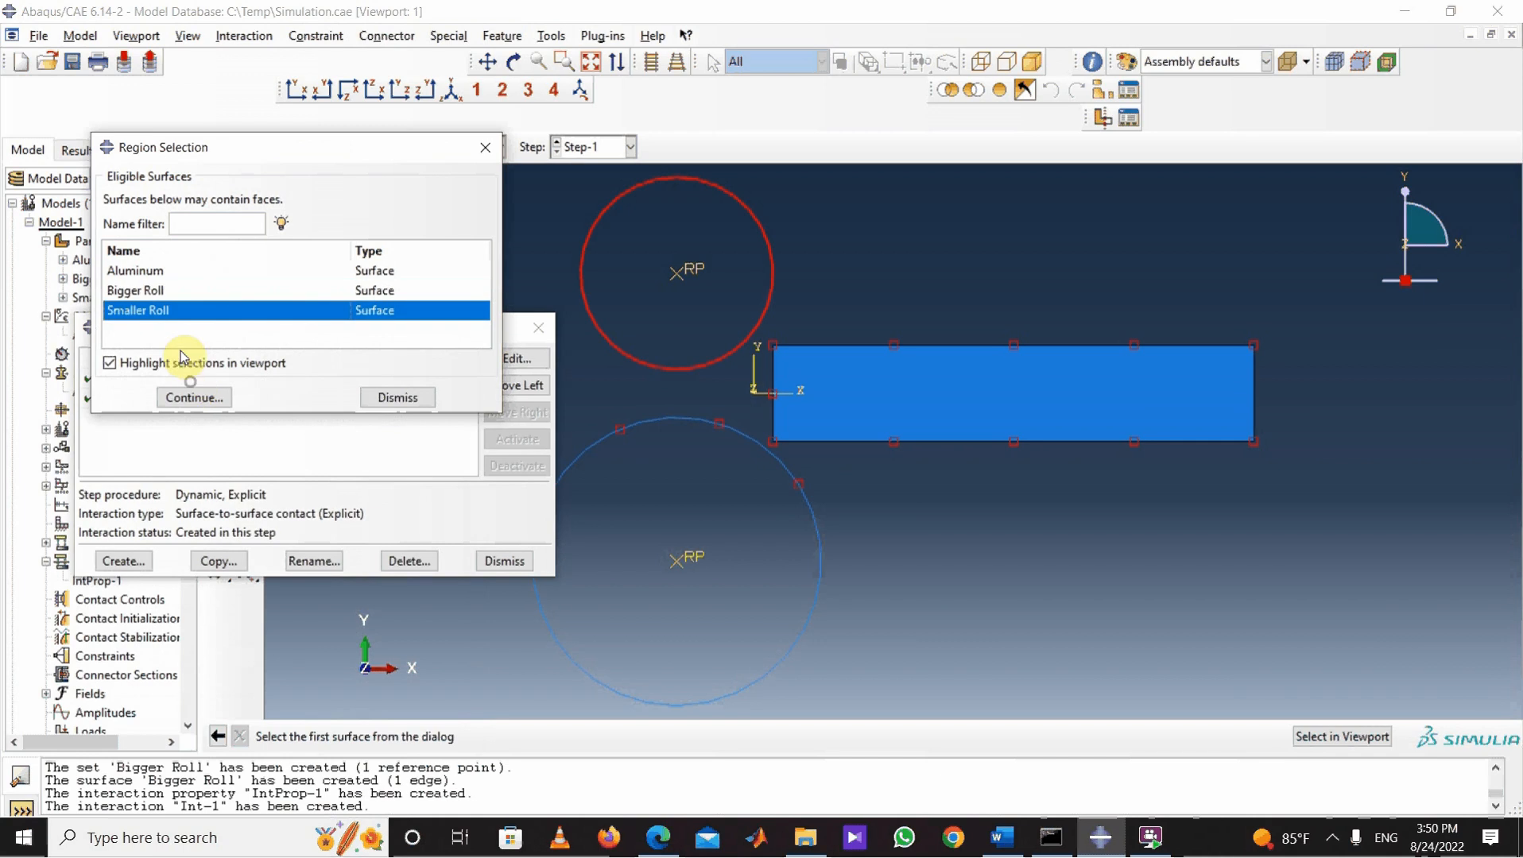
left_click(197, 398)
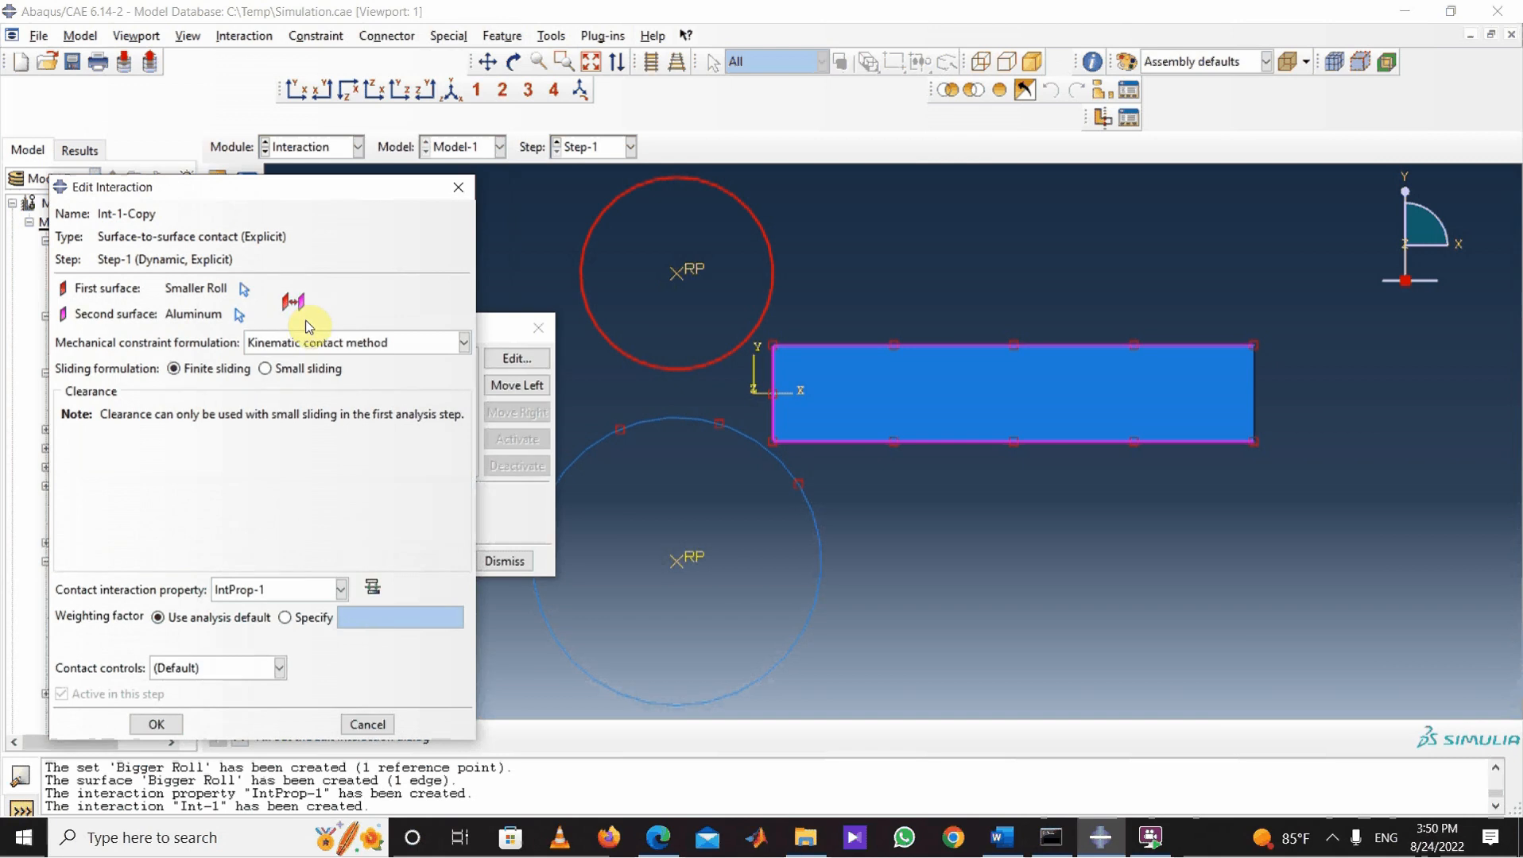
left_click(156, 725)
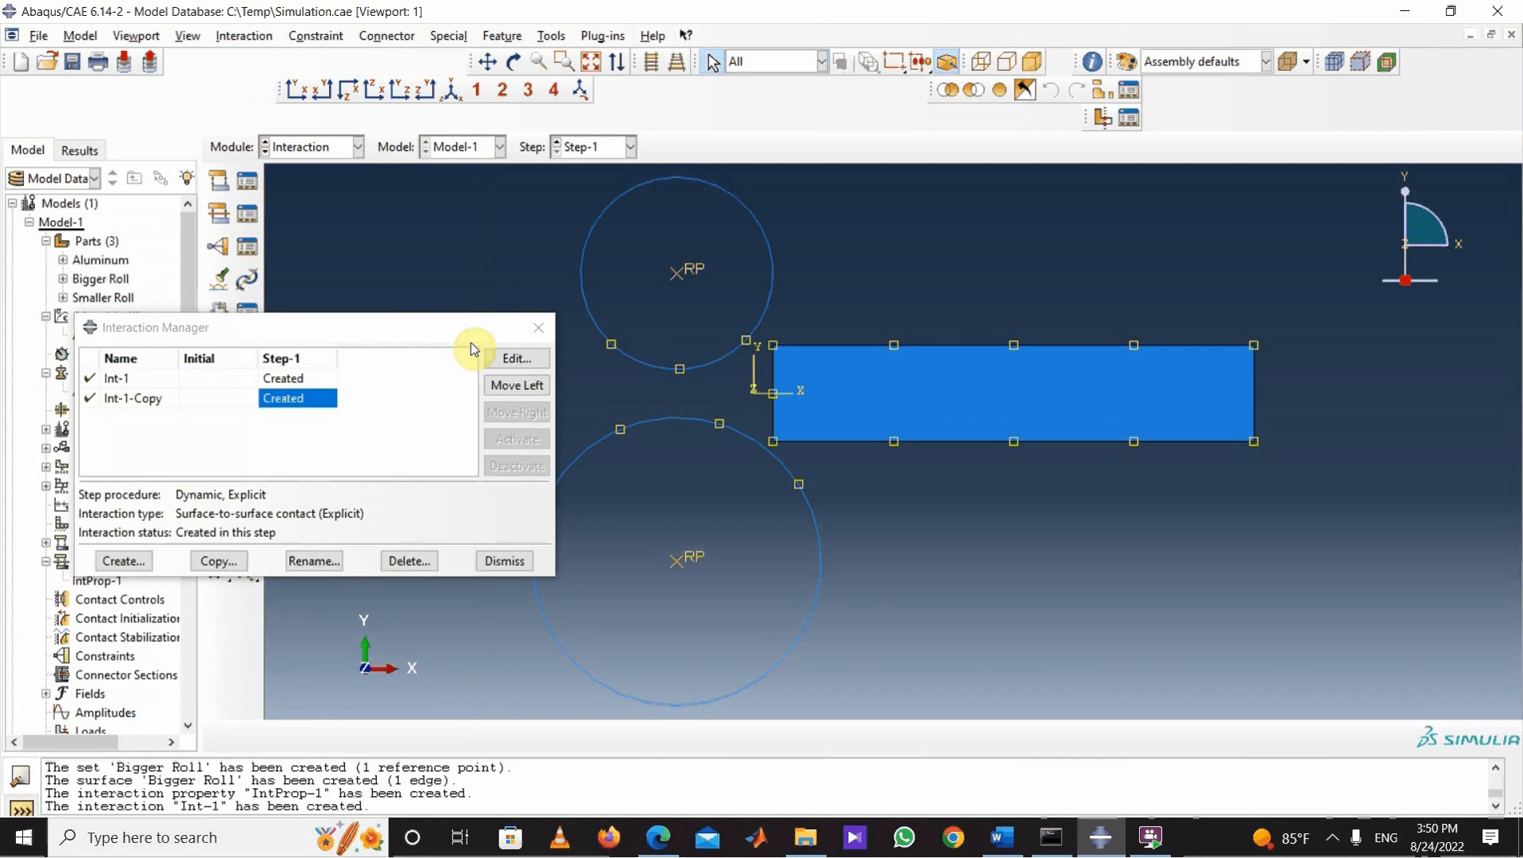
Step: Close the interaction list, switch to the Load module and open the Boundary Condition Manager
left_click(540, 329)
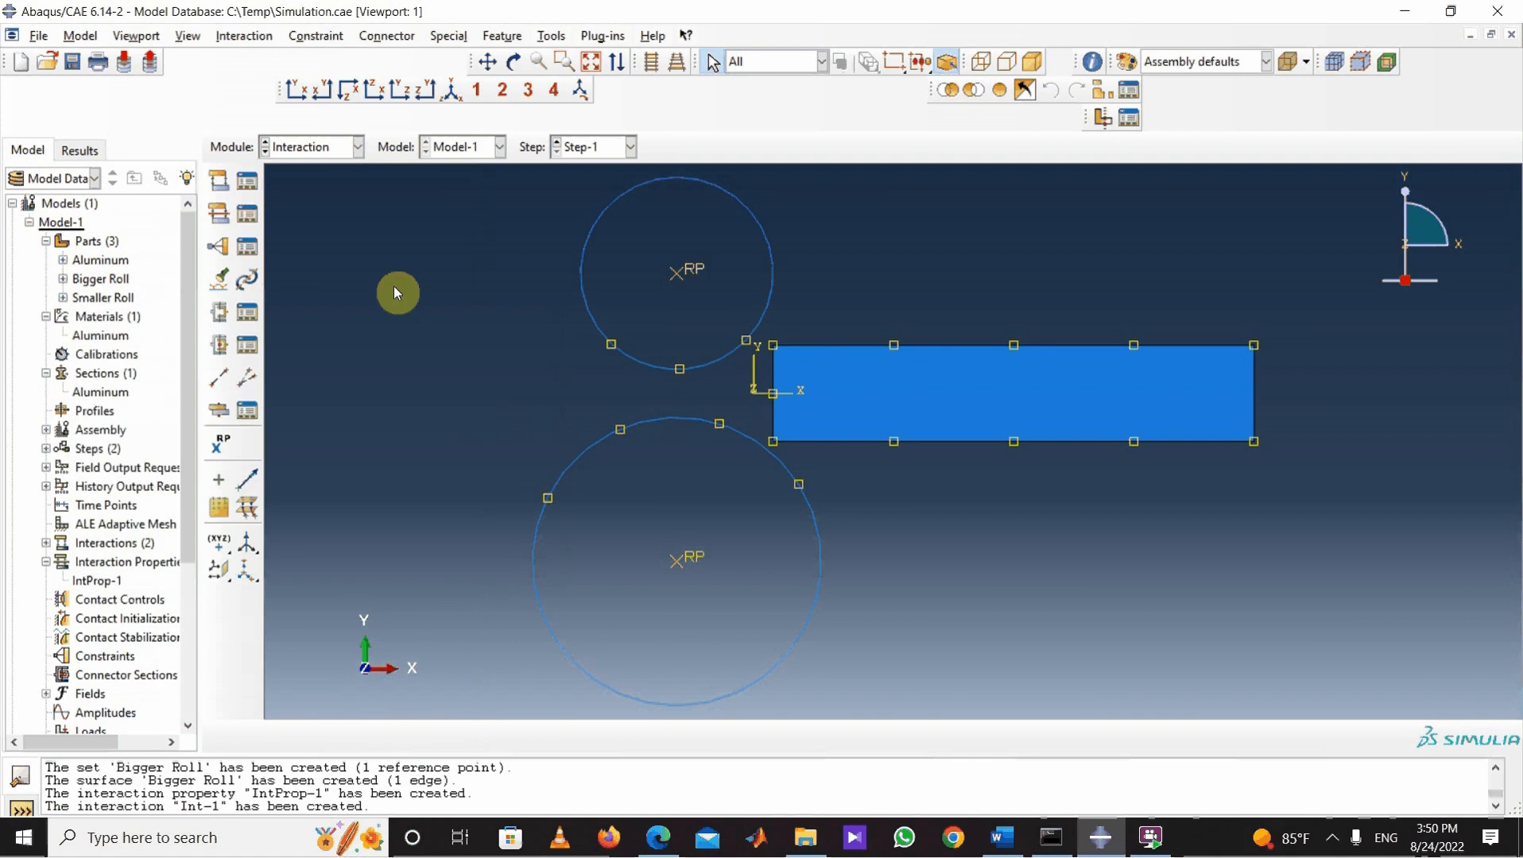
left_click(358, 146)
left_click(329, 262)
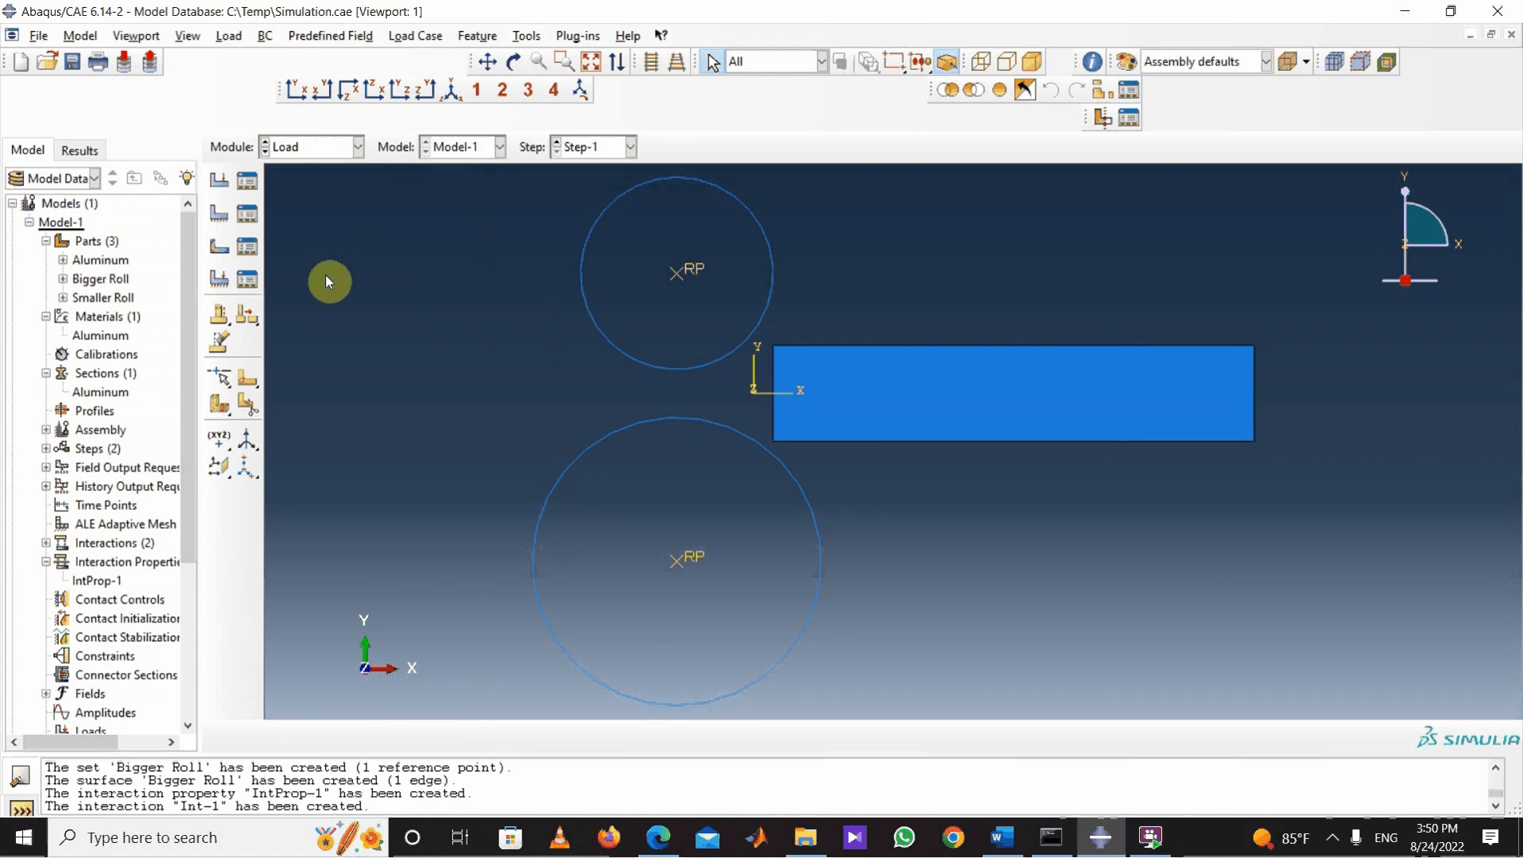
left_click(248, 216)
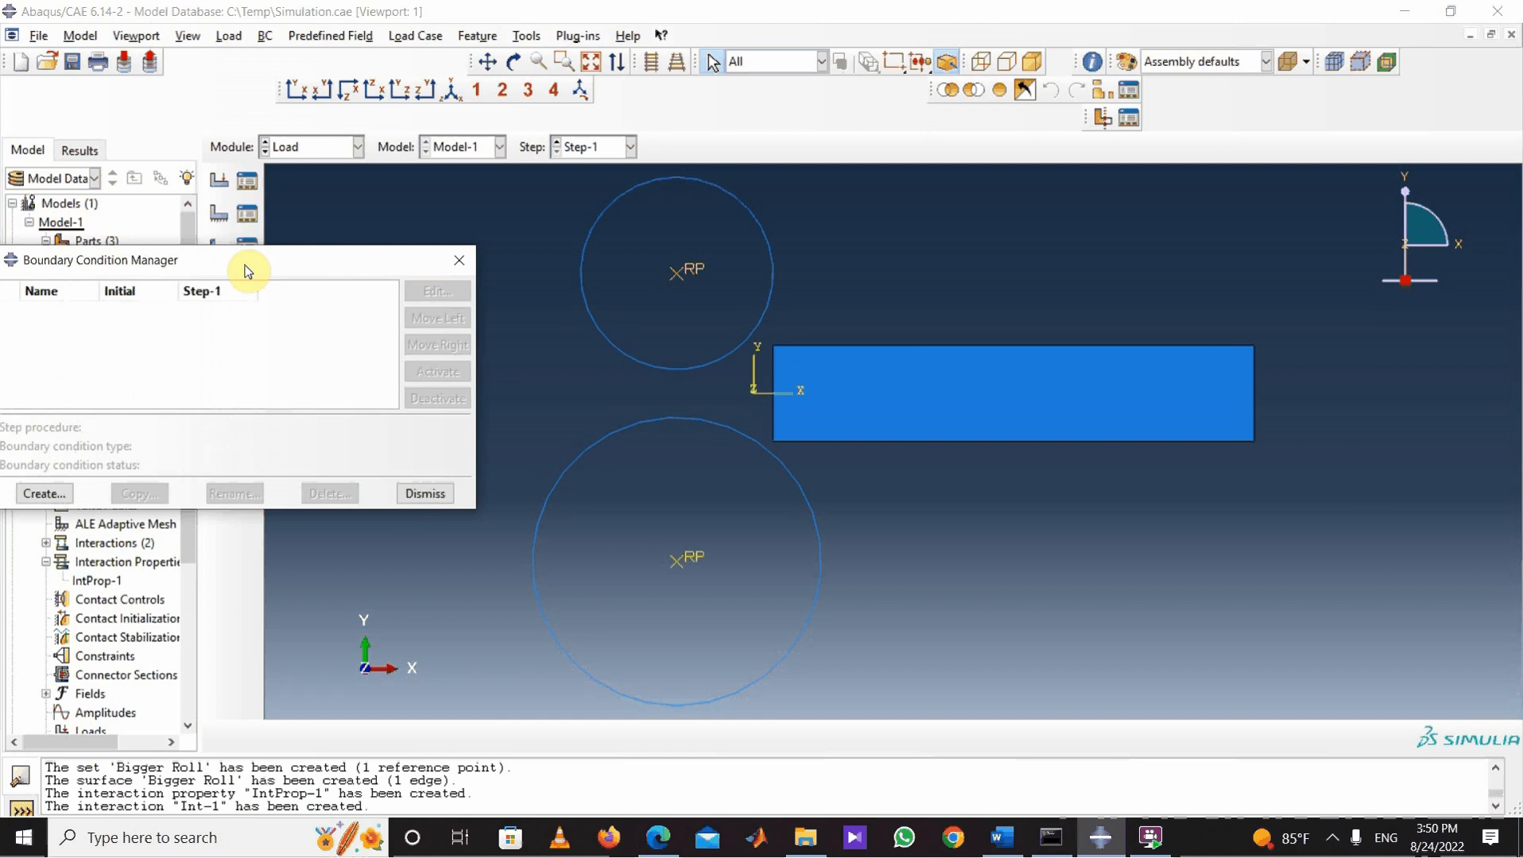
left_click_drag(244, 271, 244, 281)
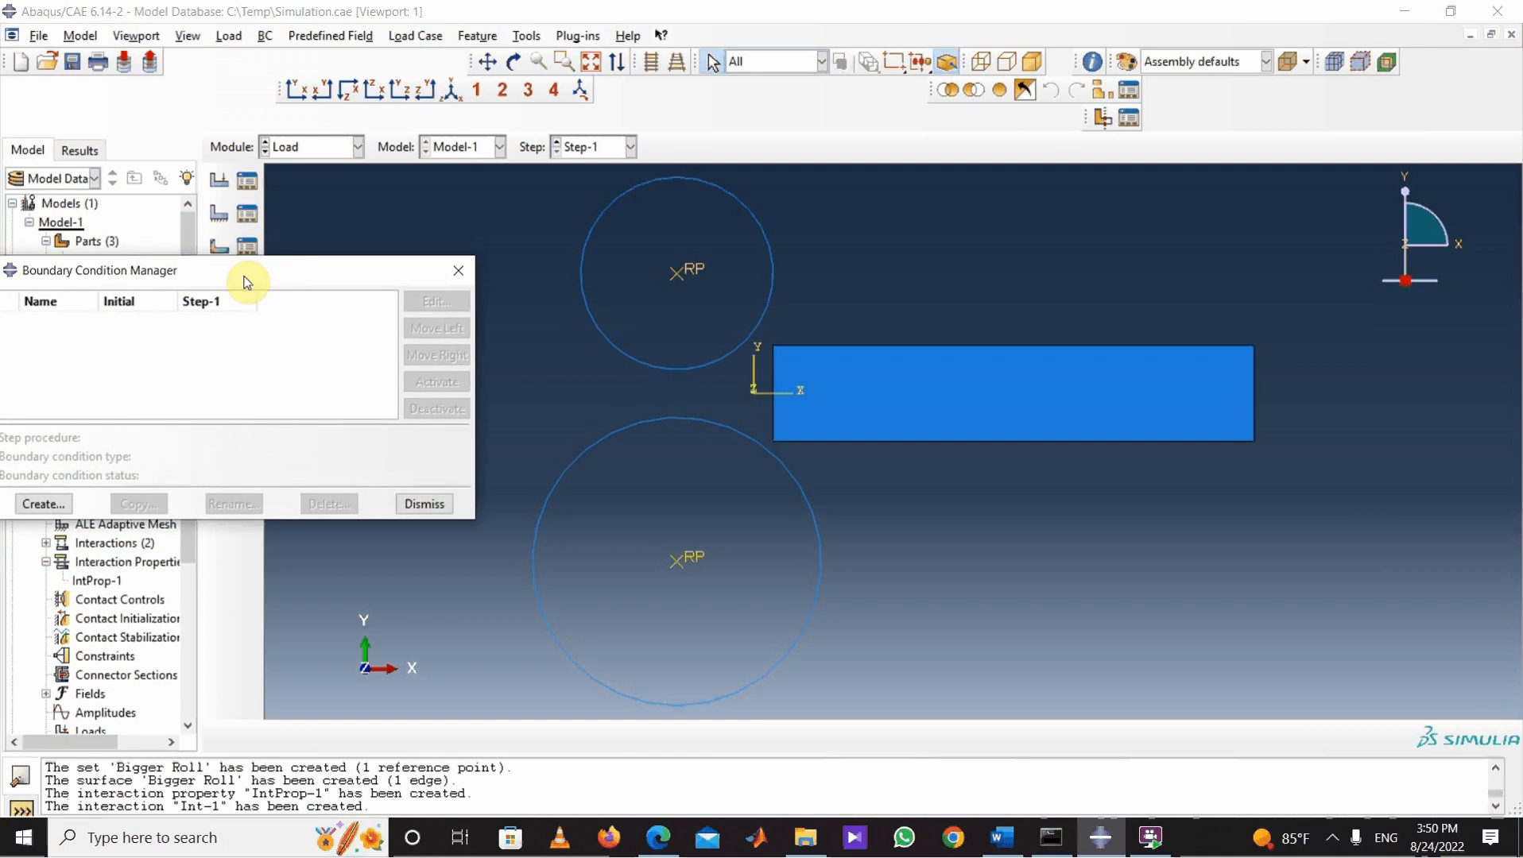
left_click_drag(244, 276, 291, 284)
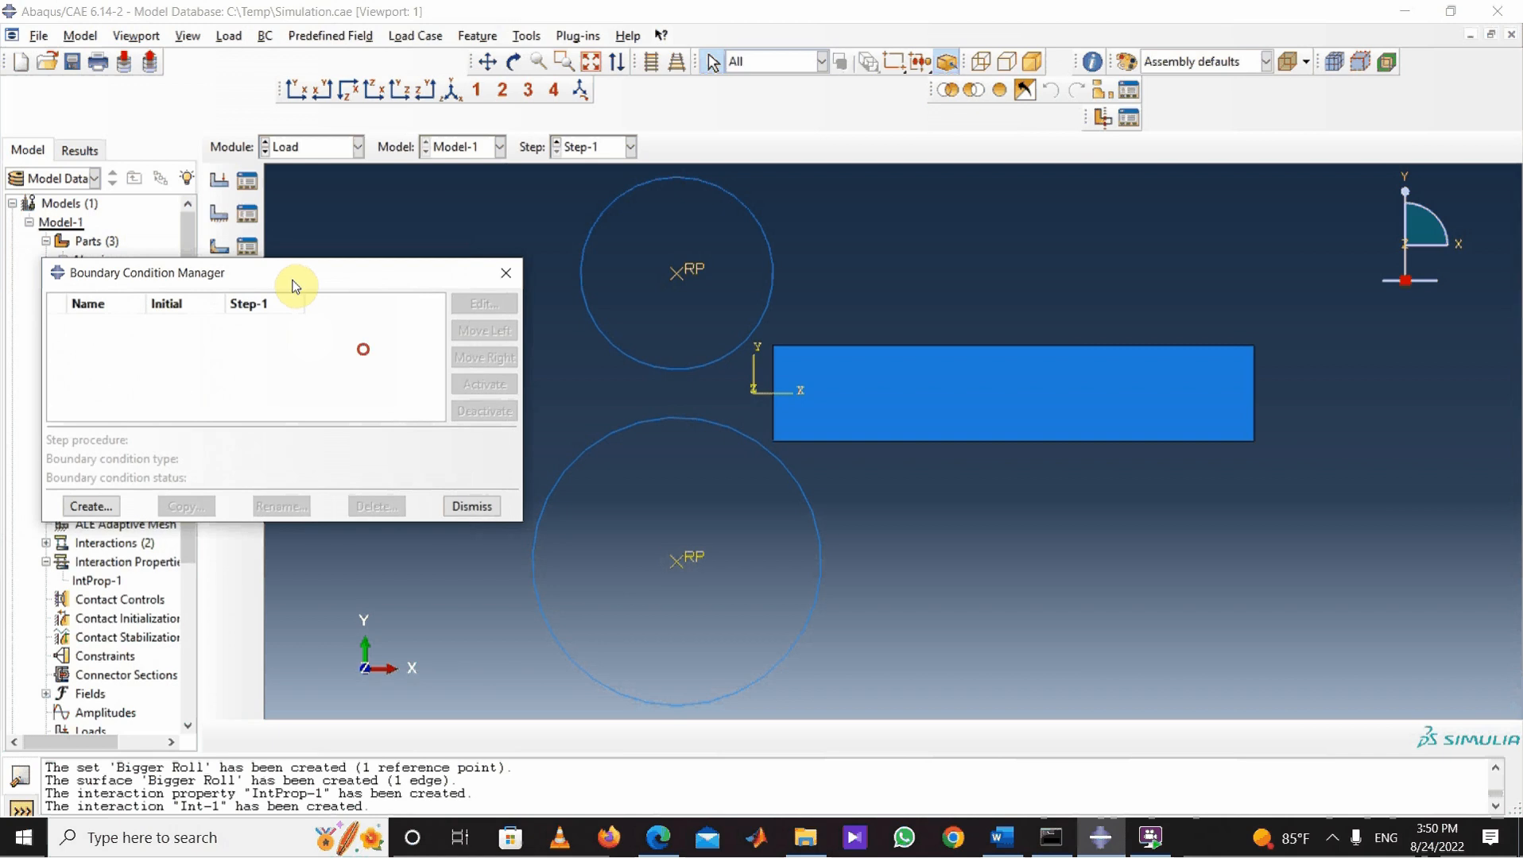
Step: Start a Velocity/Angular velocity boundary condition in Step-1 on the Aluminum set
left_click(80, 506)
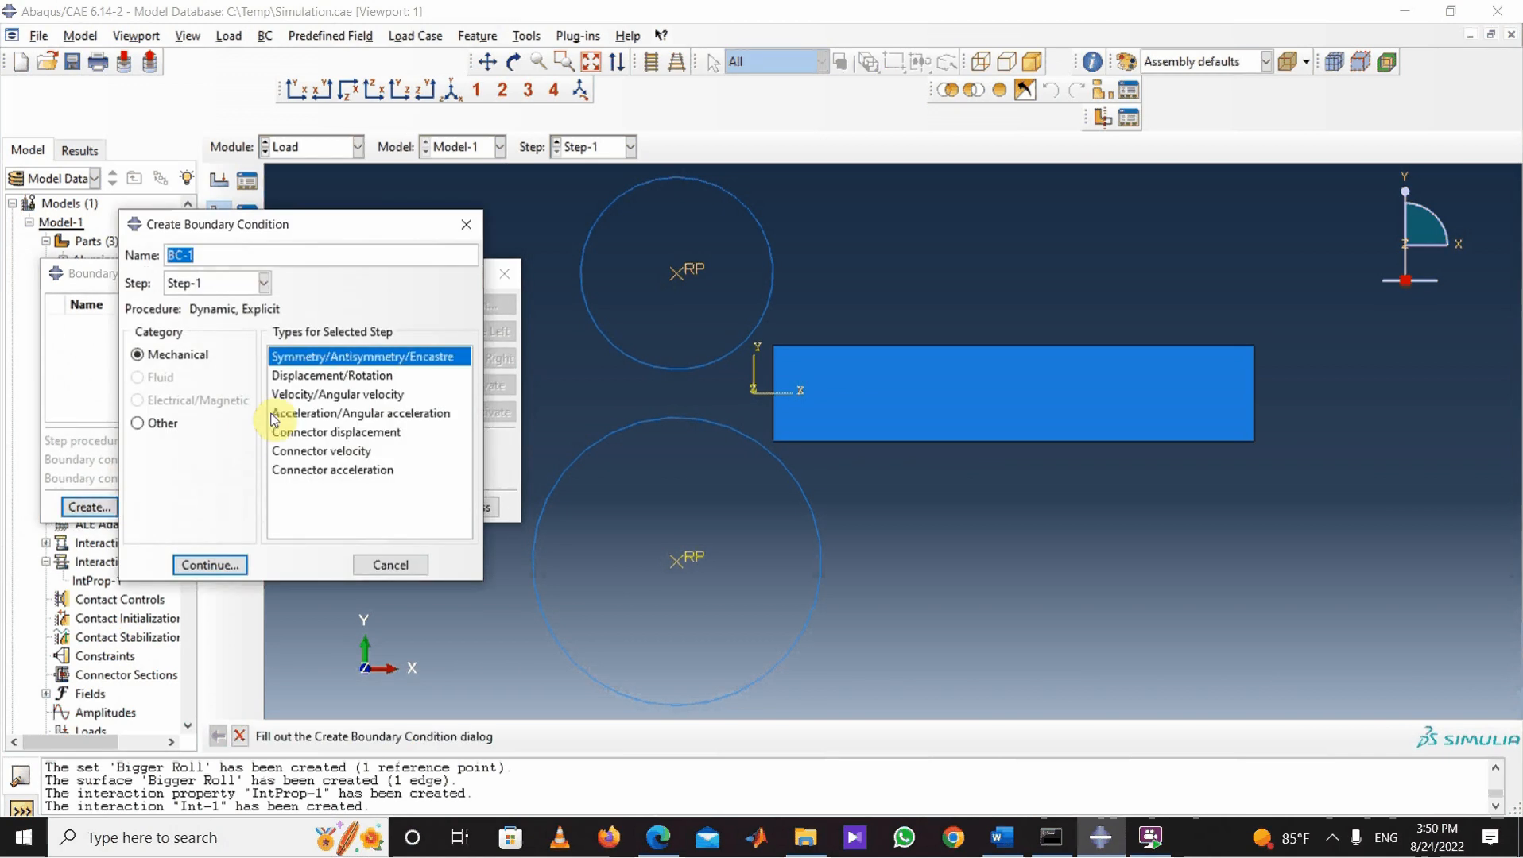
left_click(296, 399)
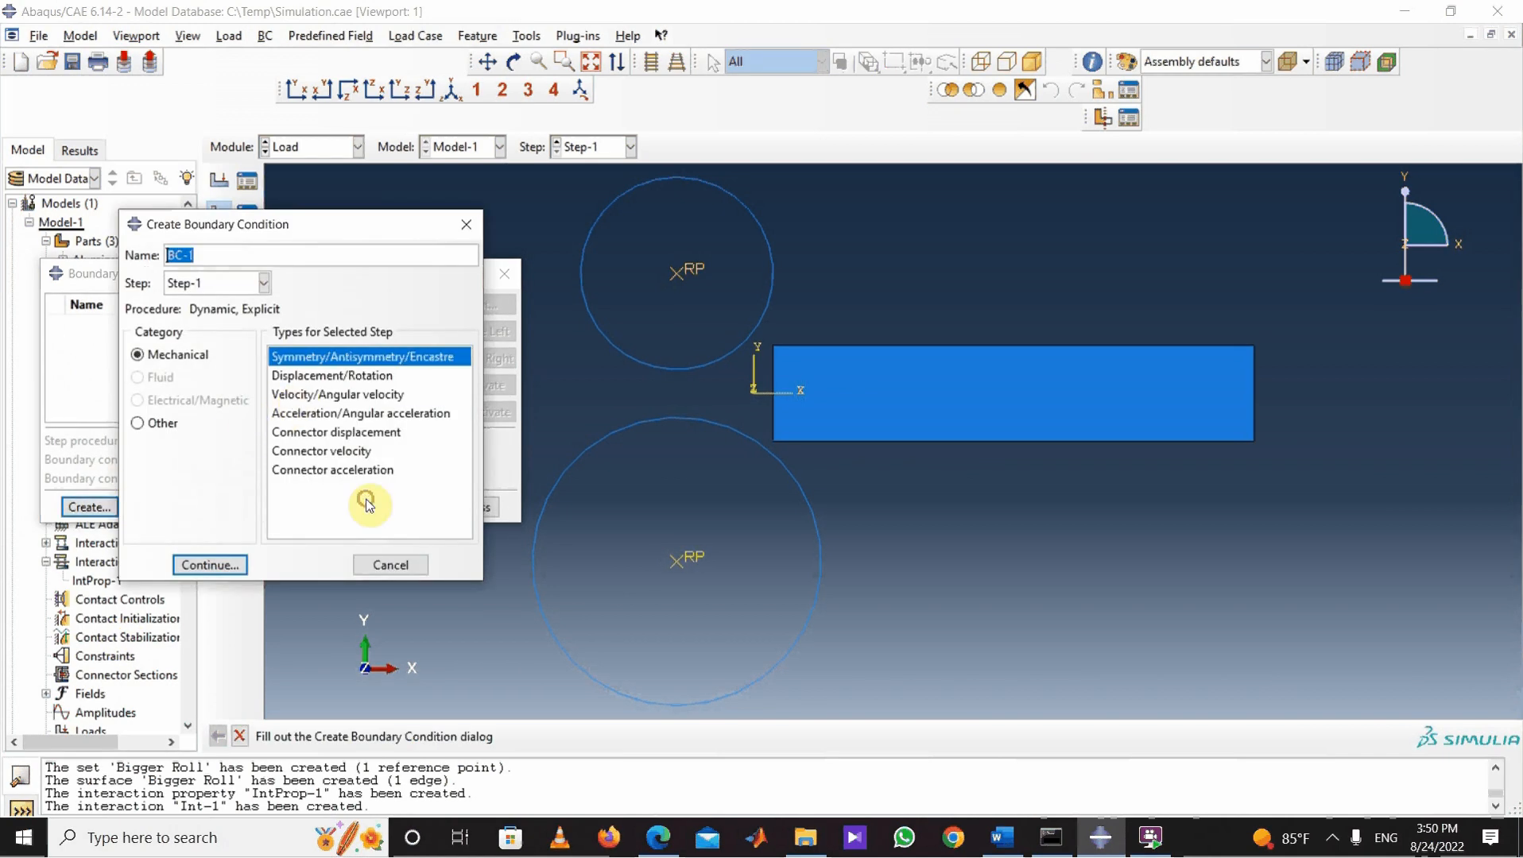
left_click(209, 565)
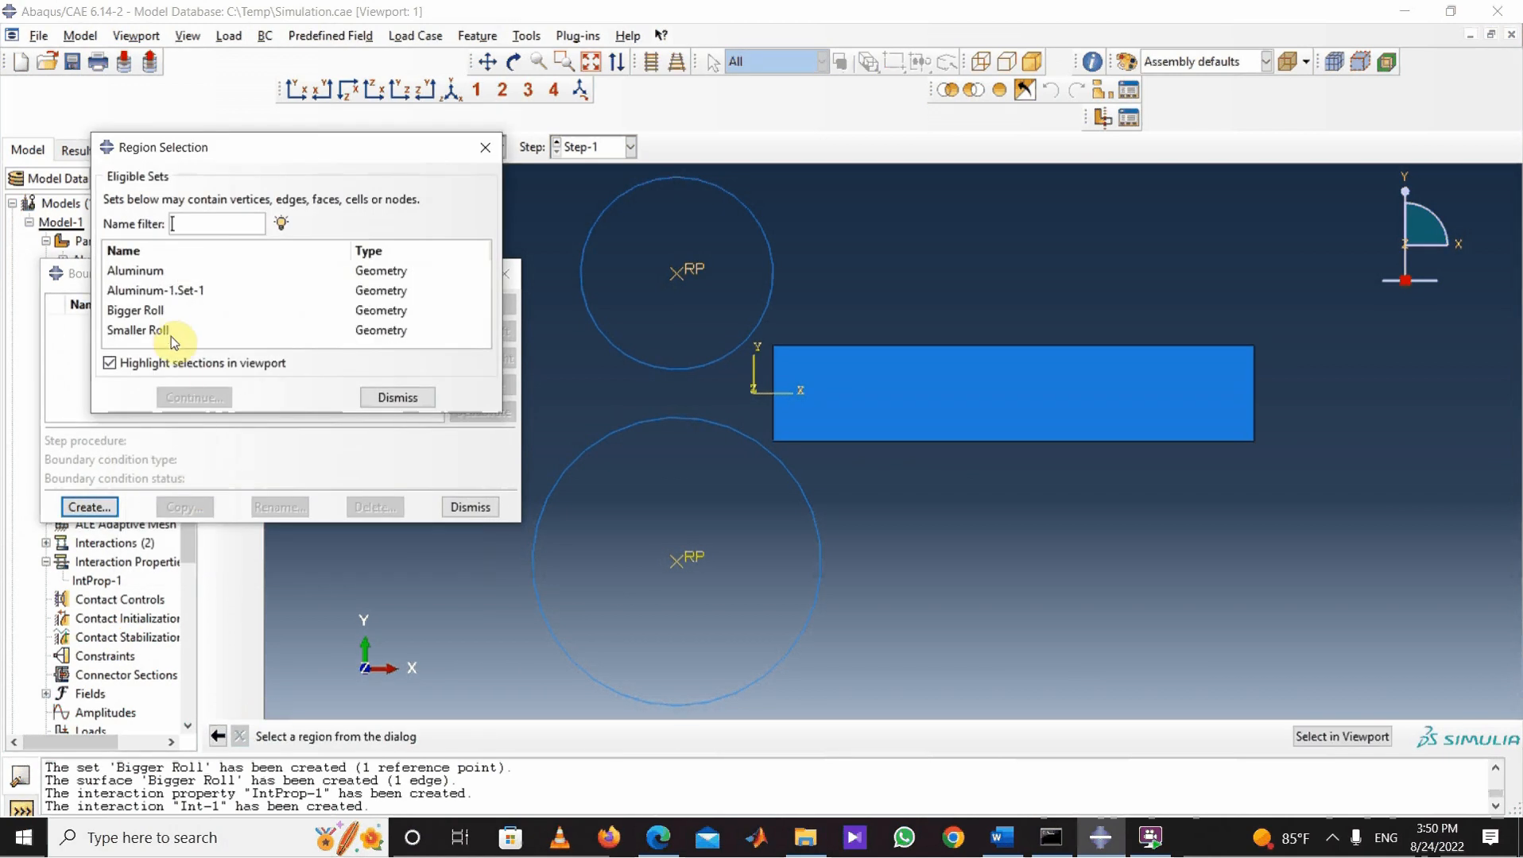
left_click(151, 272)
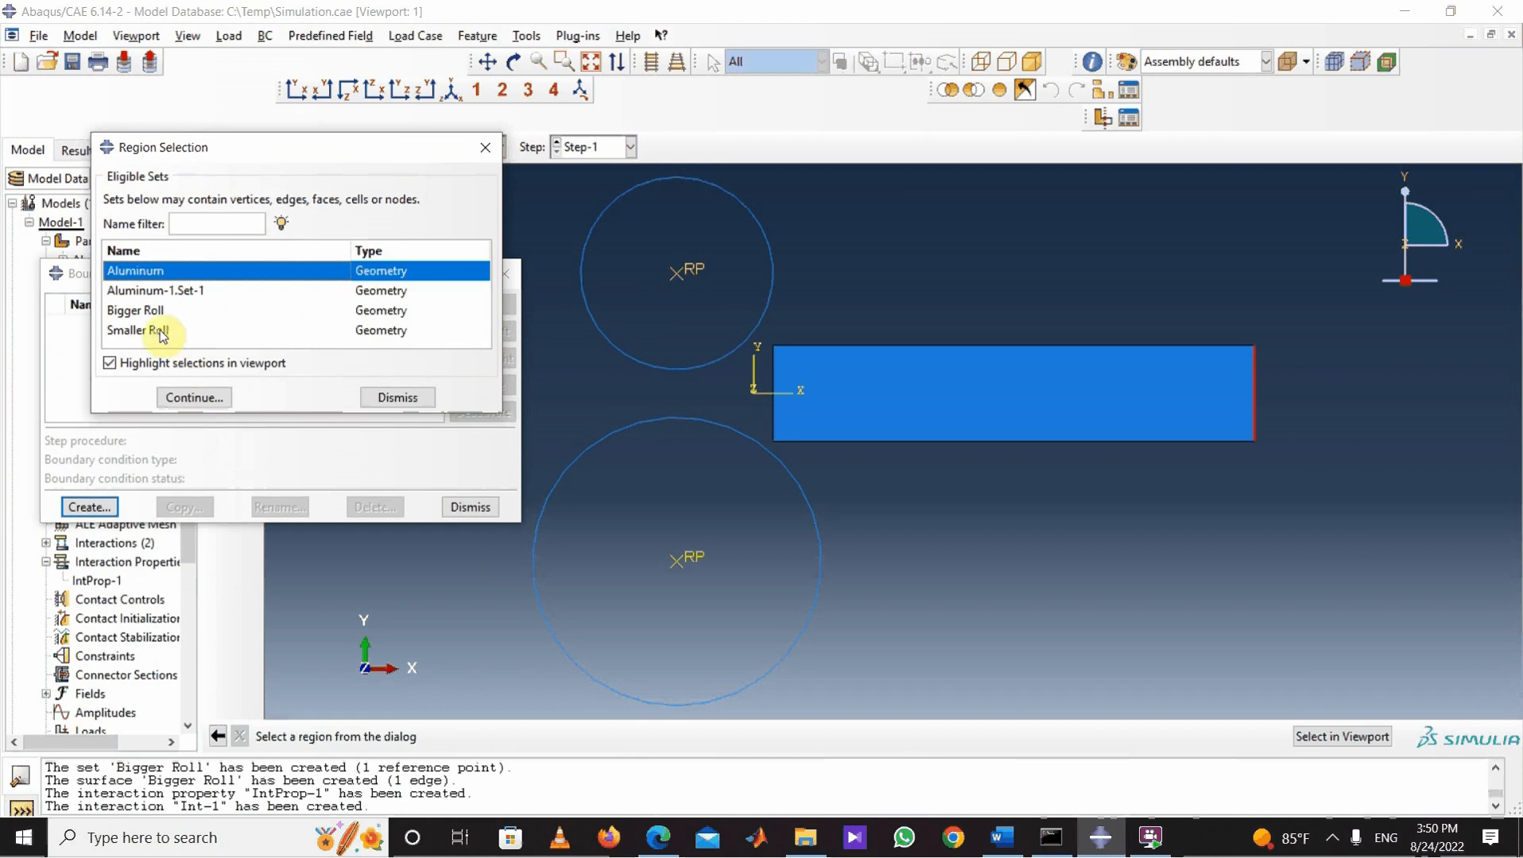
left_click(194, 397)
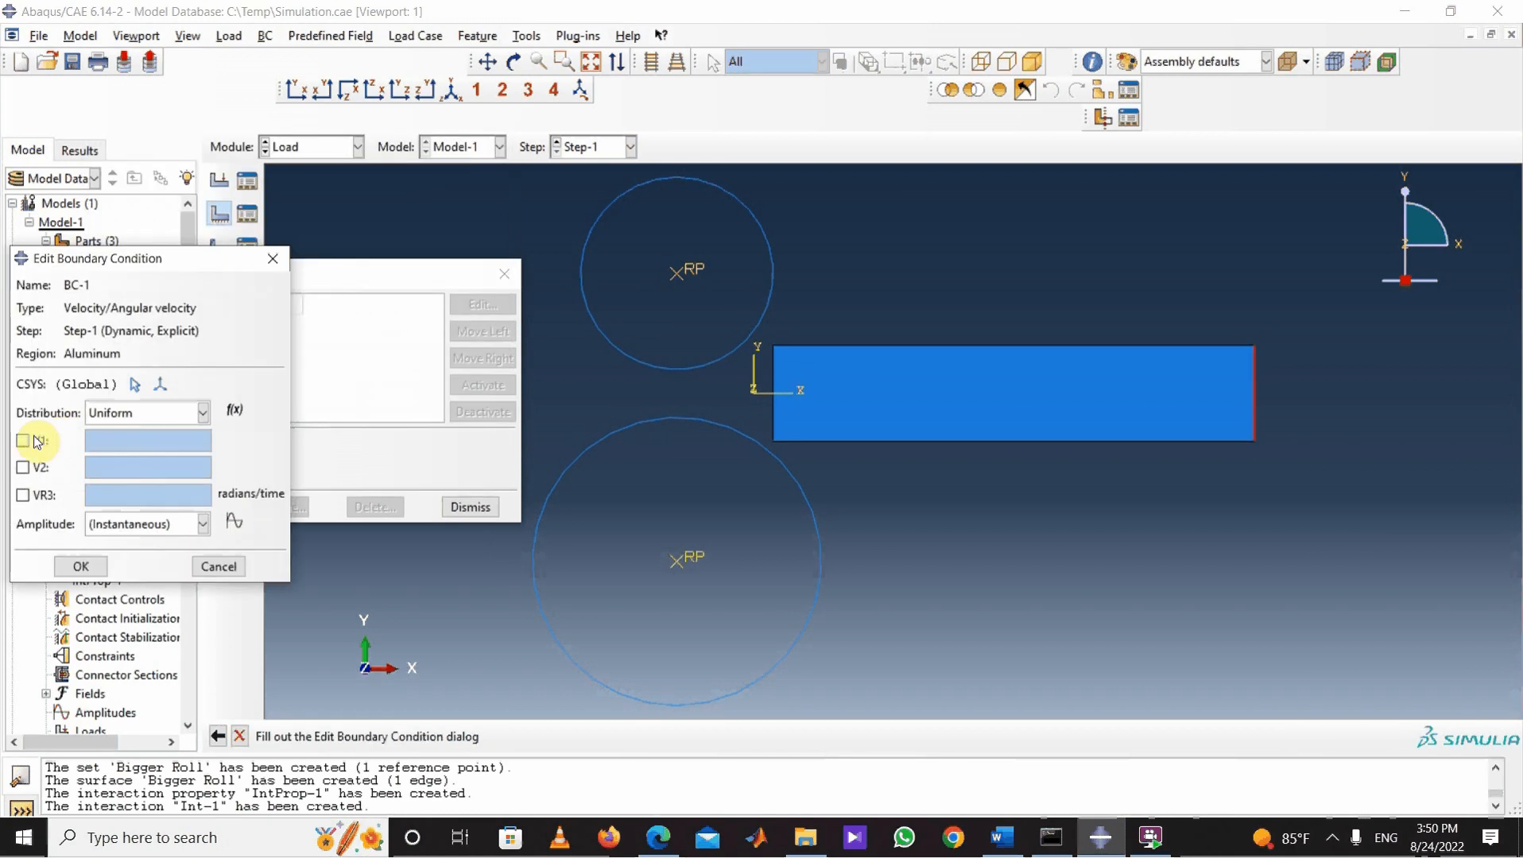
Step: Constrain V1, V2 and VR3 of the Aluminum set to 0 and save the boundary condition
left_click(23, 441)
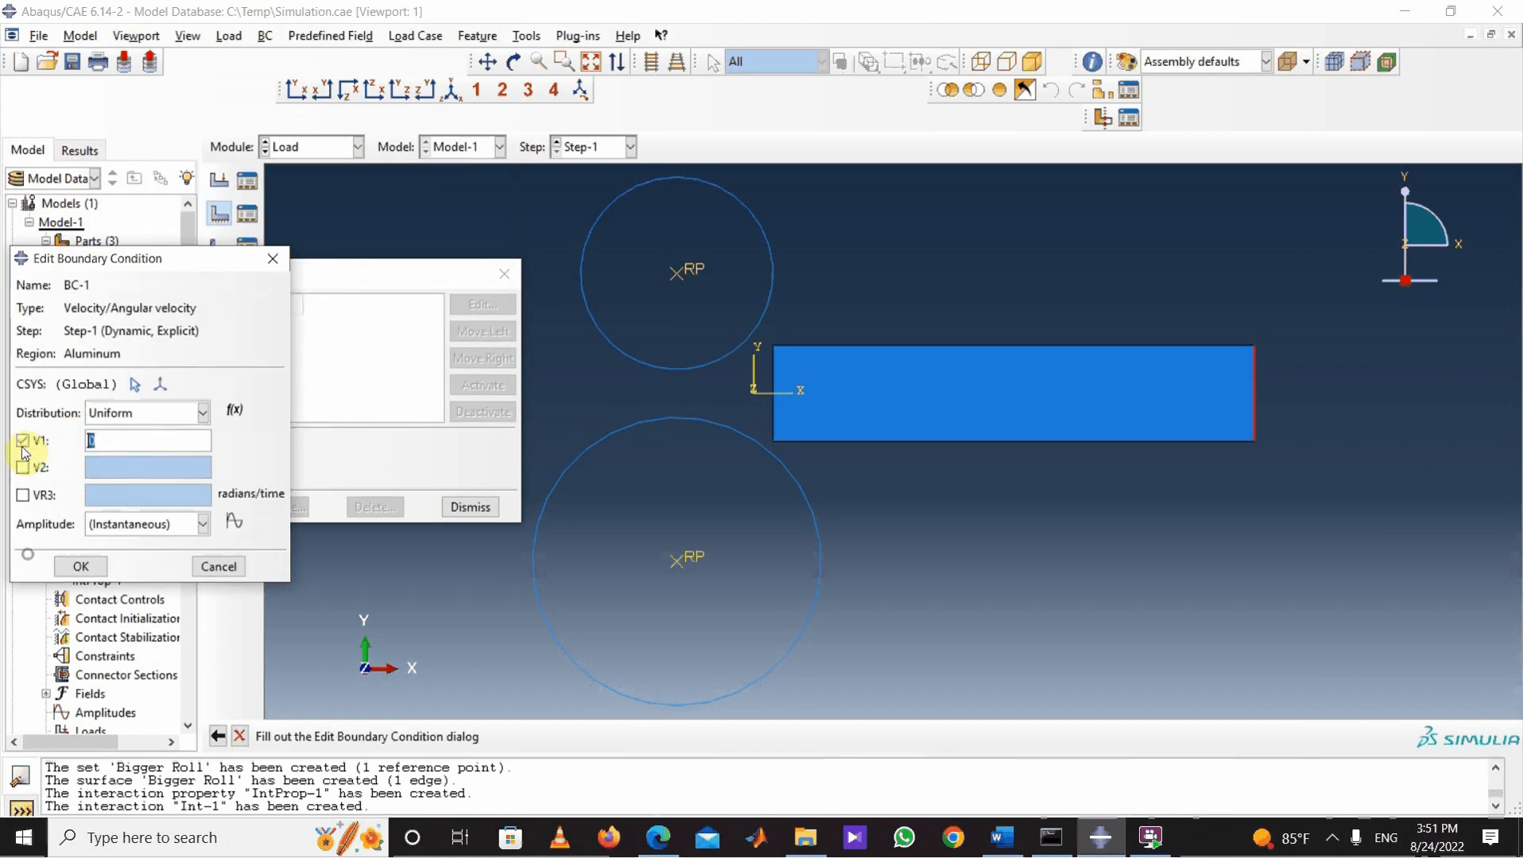
left_click(23, 467)
left_click(23, 495)
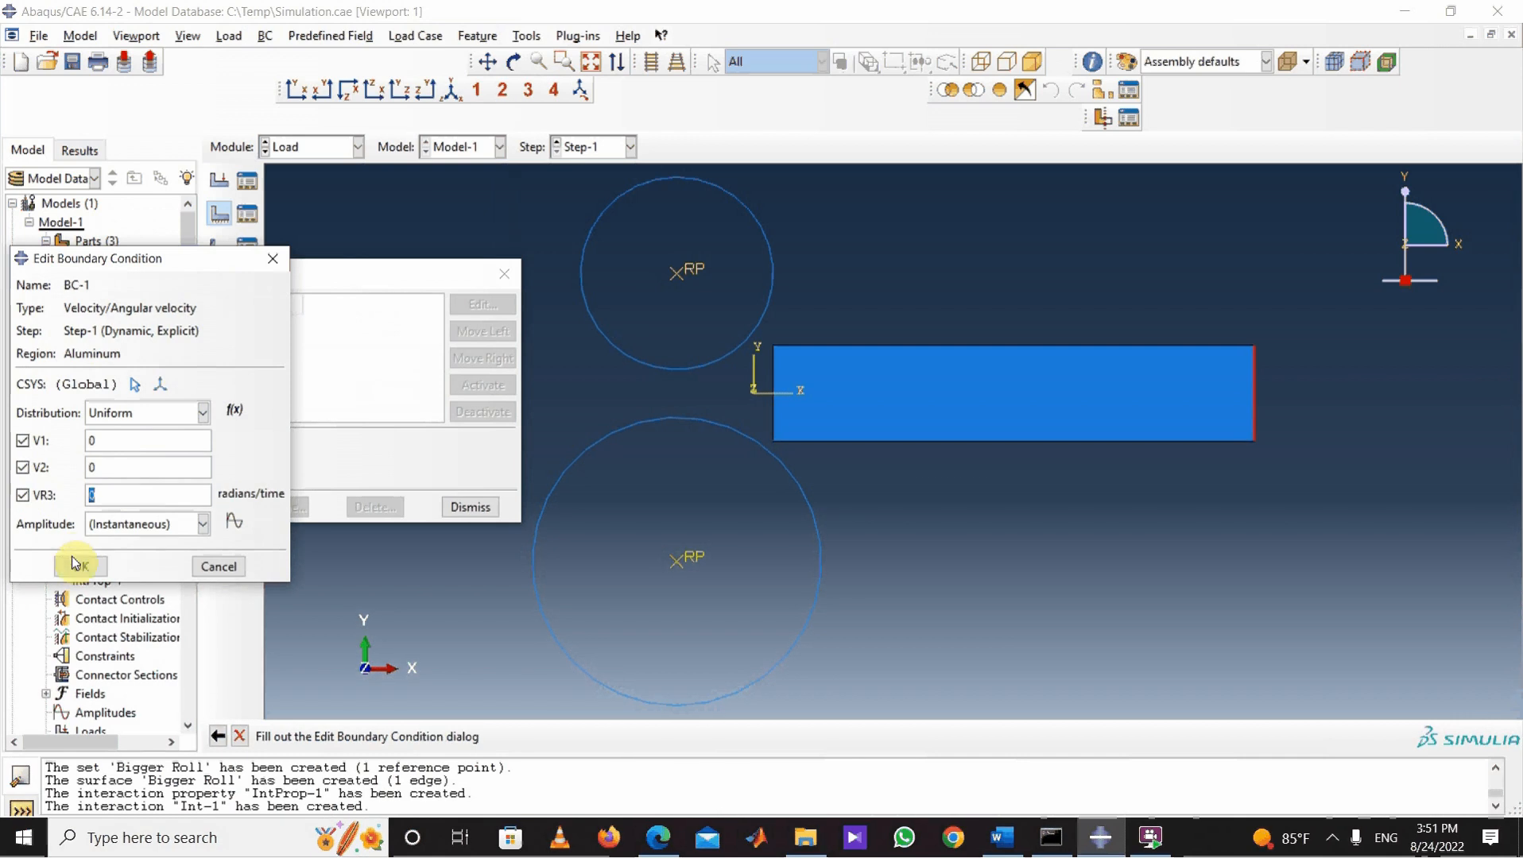
left_click(77, 564)
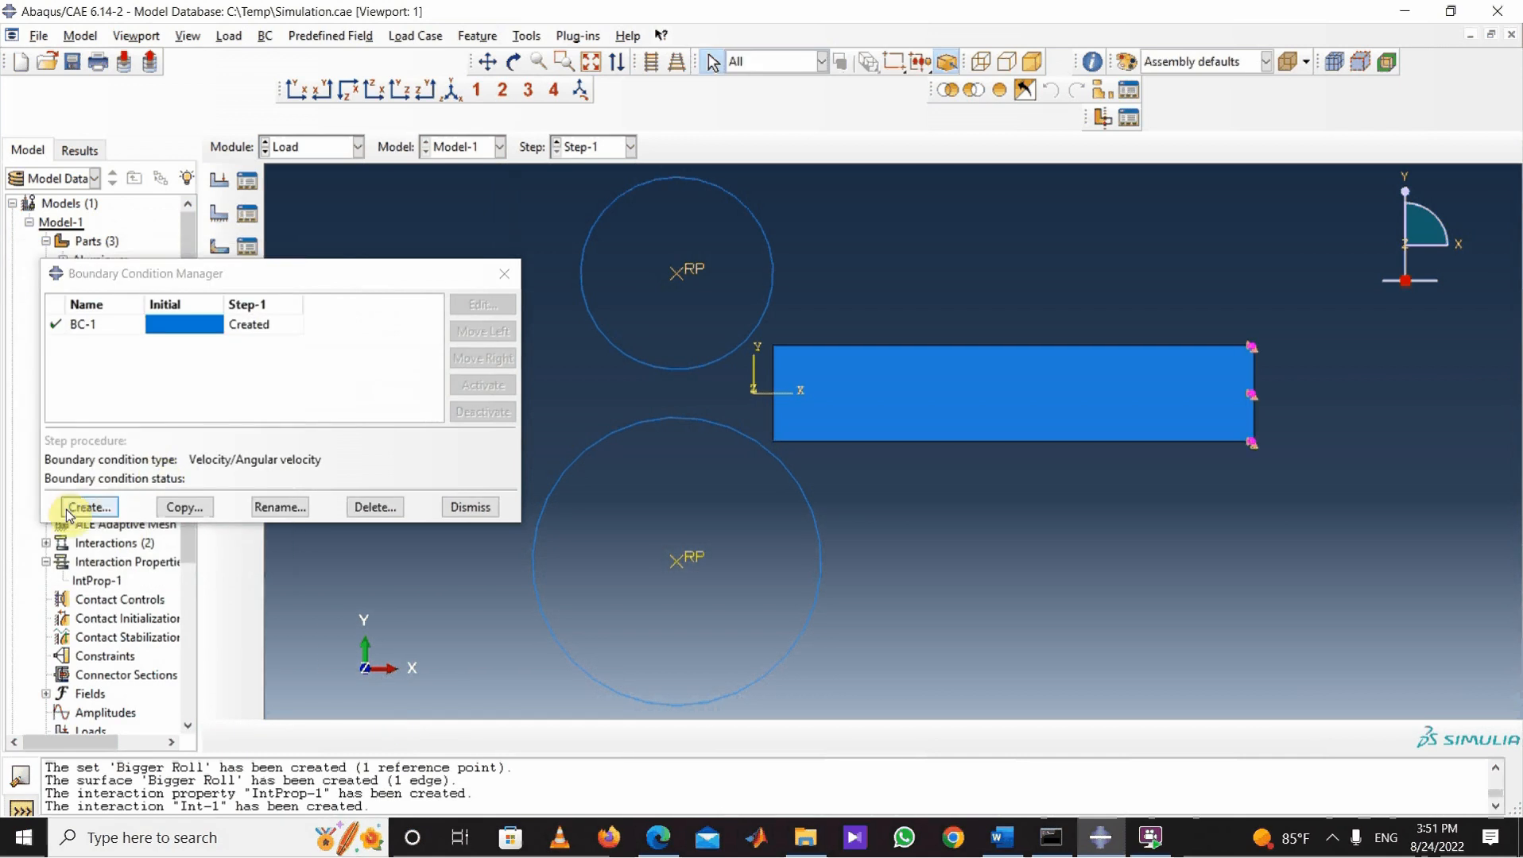
Step: Start a second Velocity/Angular velocity boundary condition in Step-1 on the Smaller Roll set
left_click(87, 508)
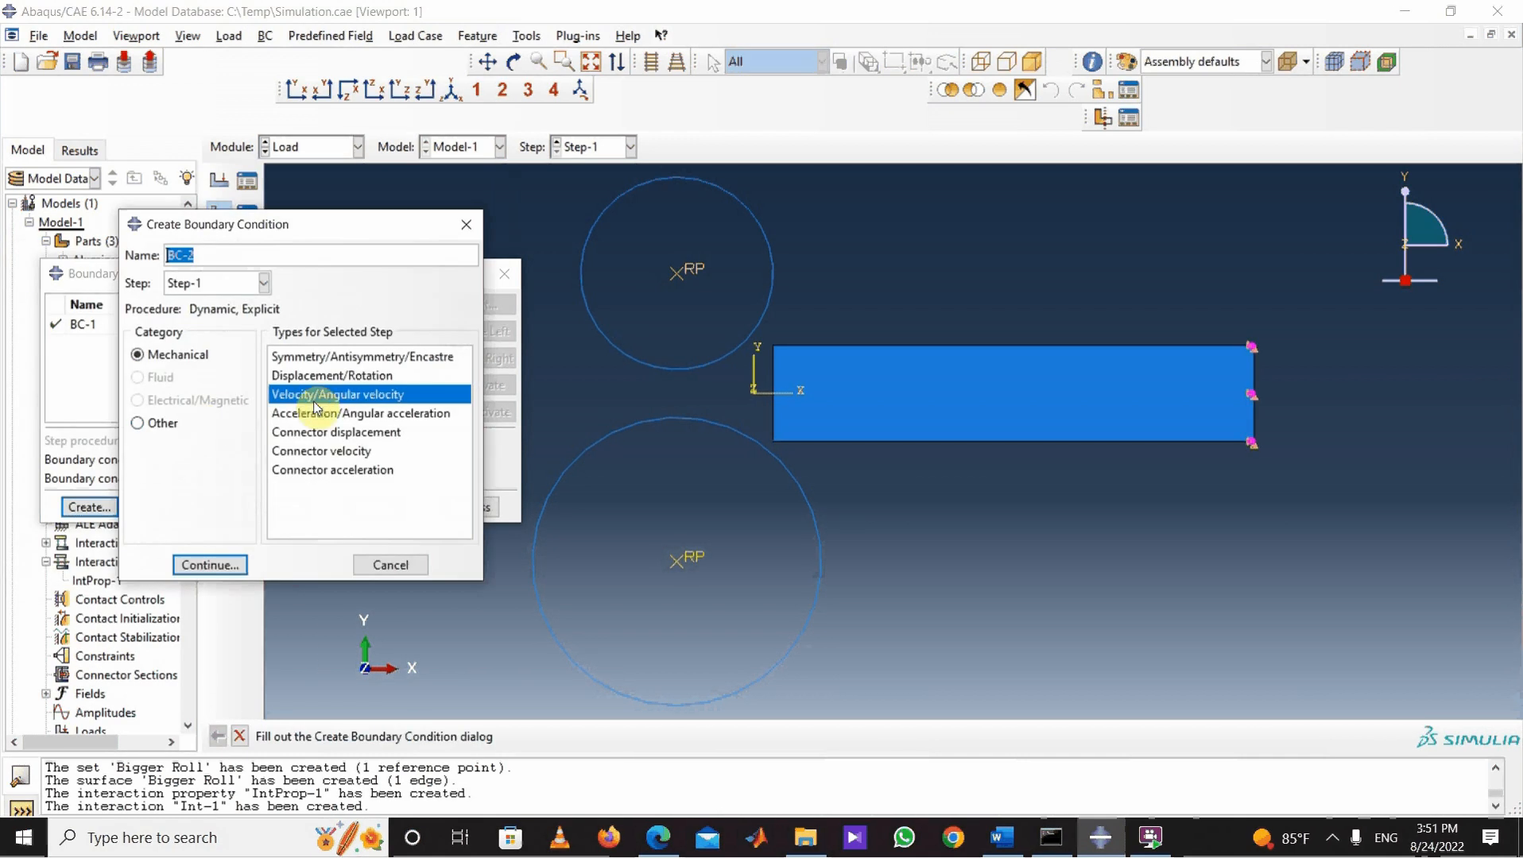
left_click(208, 564)
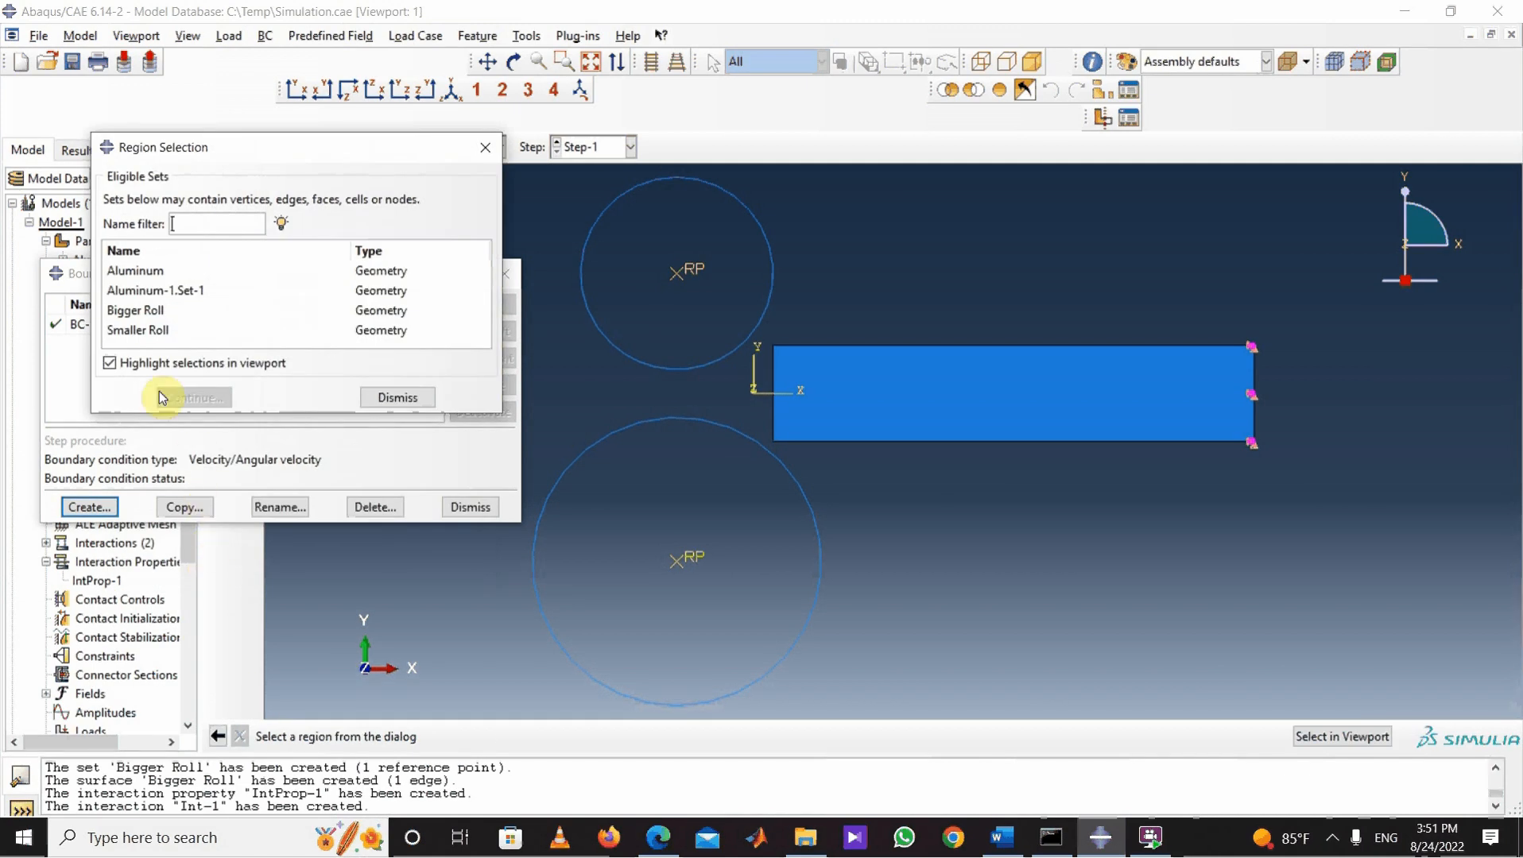
left_click(141, 332)
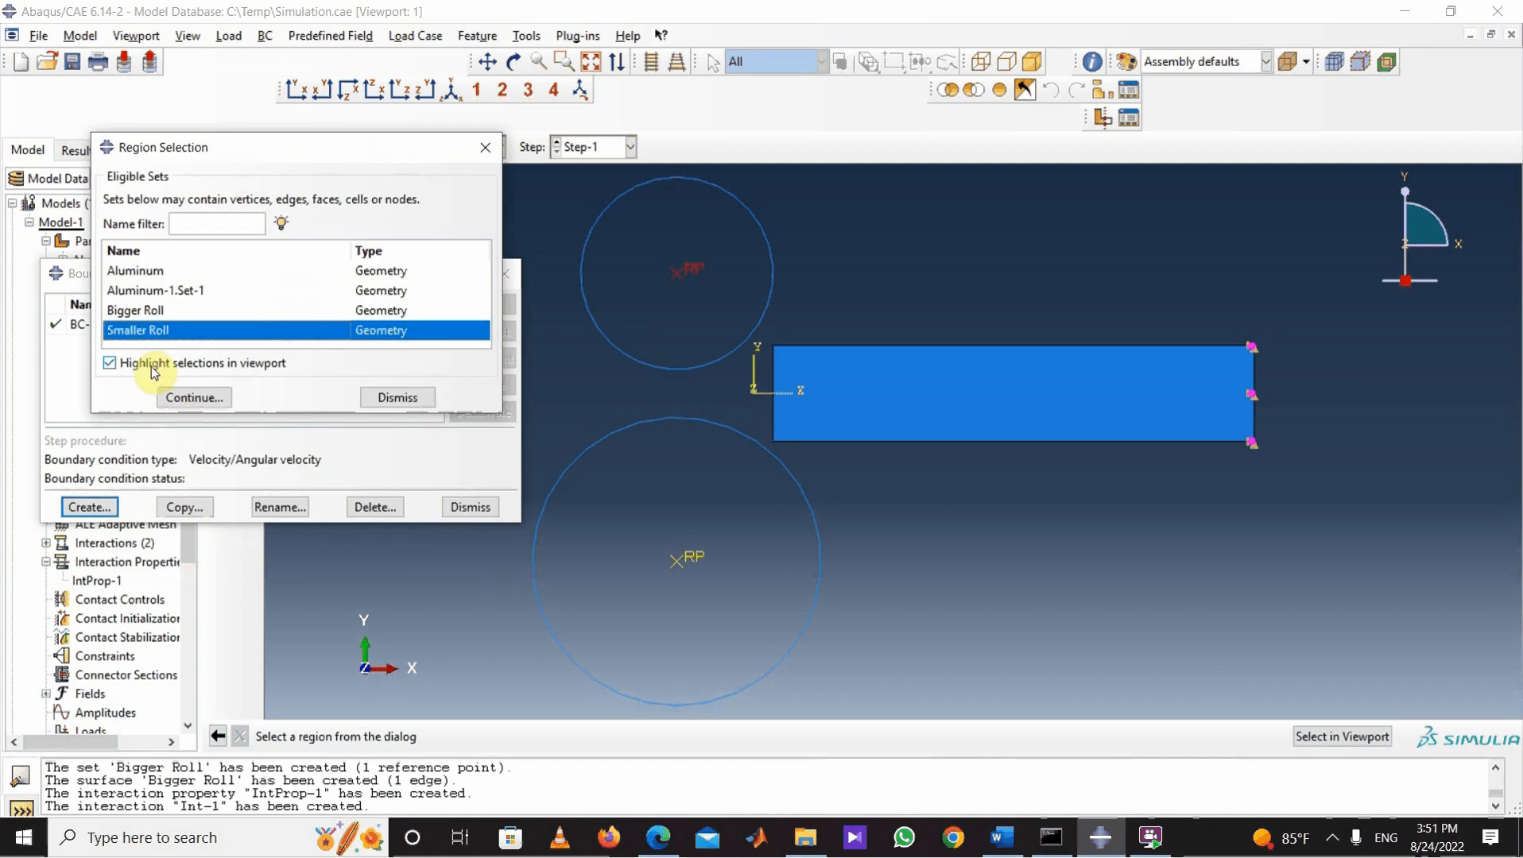
left_click(174, 398)
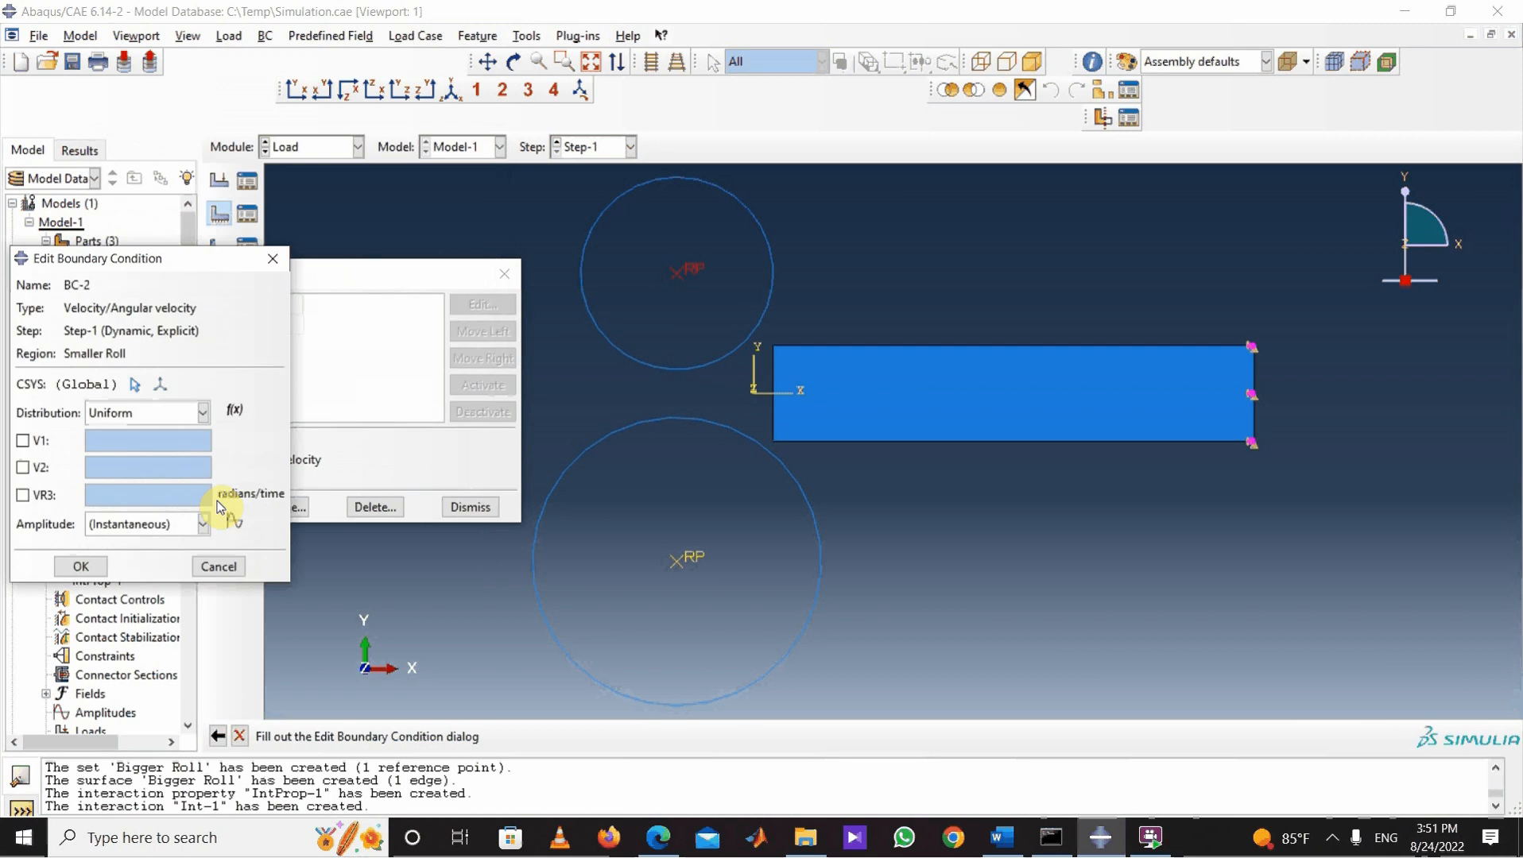
Step: Enable V1, V2 and VR3 for the Smaller Roll, with V1 set to 0.006 and V2 kept at 0
left_click(23, 442)
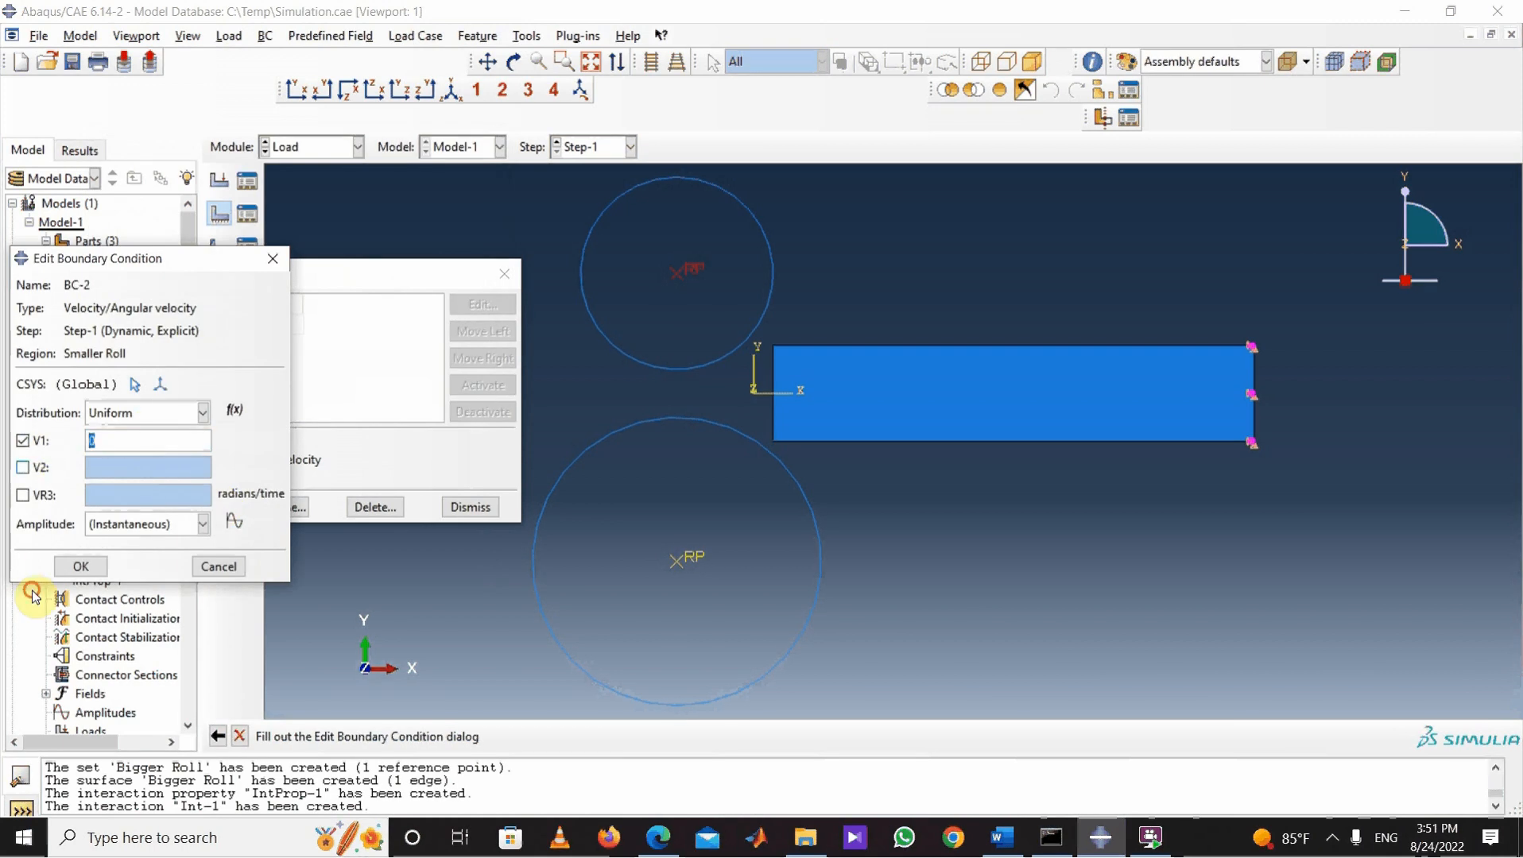
left_click(23, 468)
left_click(23, 495)
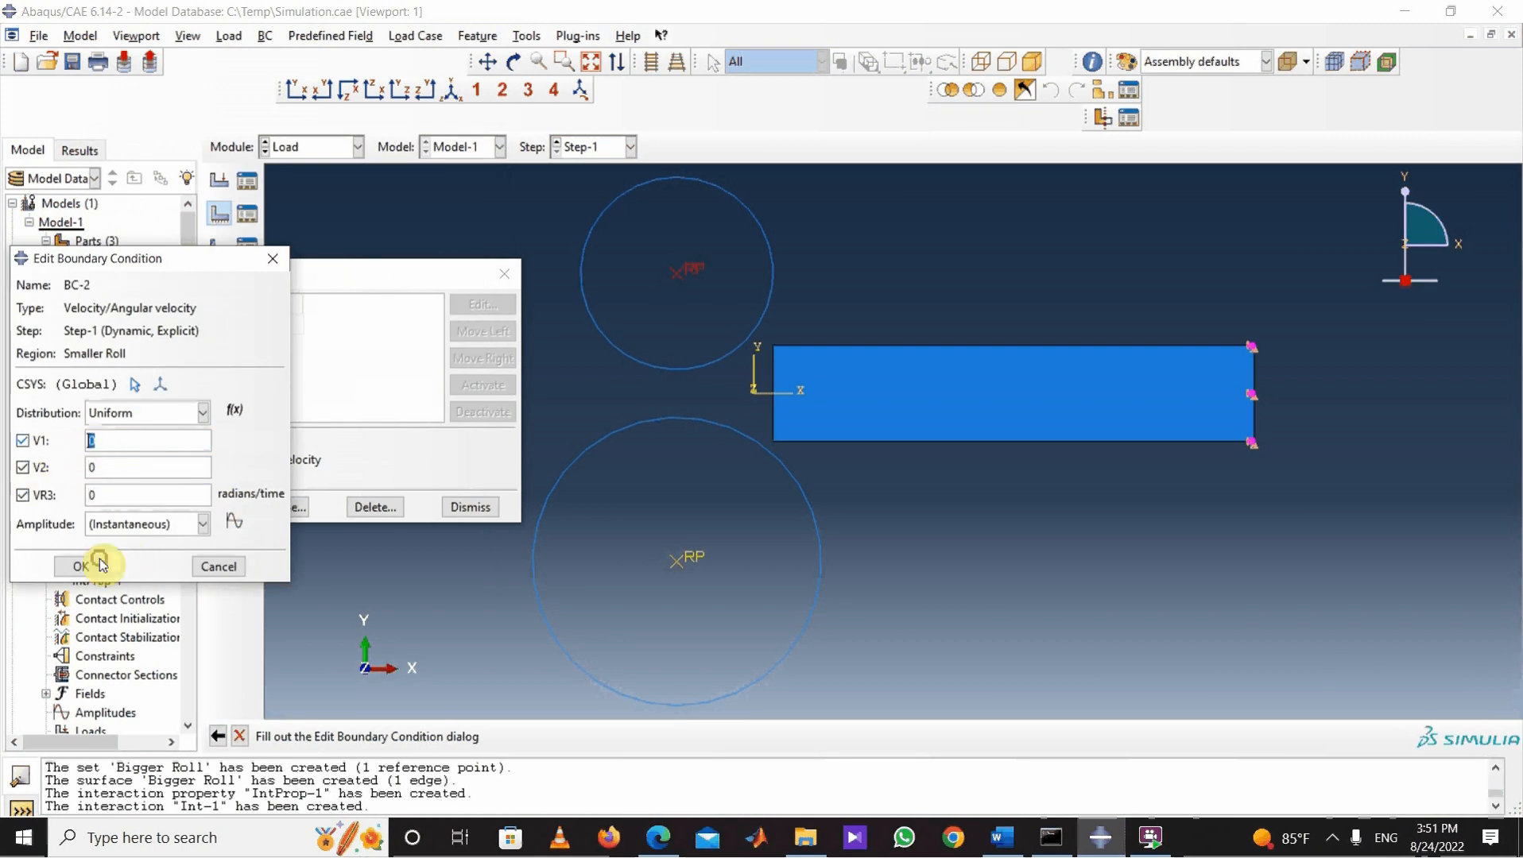
double_click(106, 439)
type("0.0")
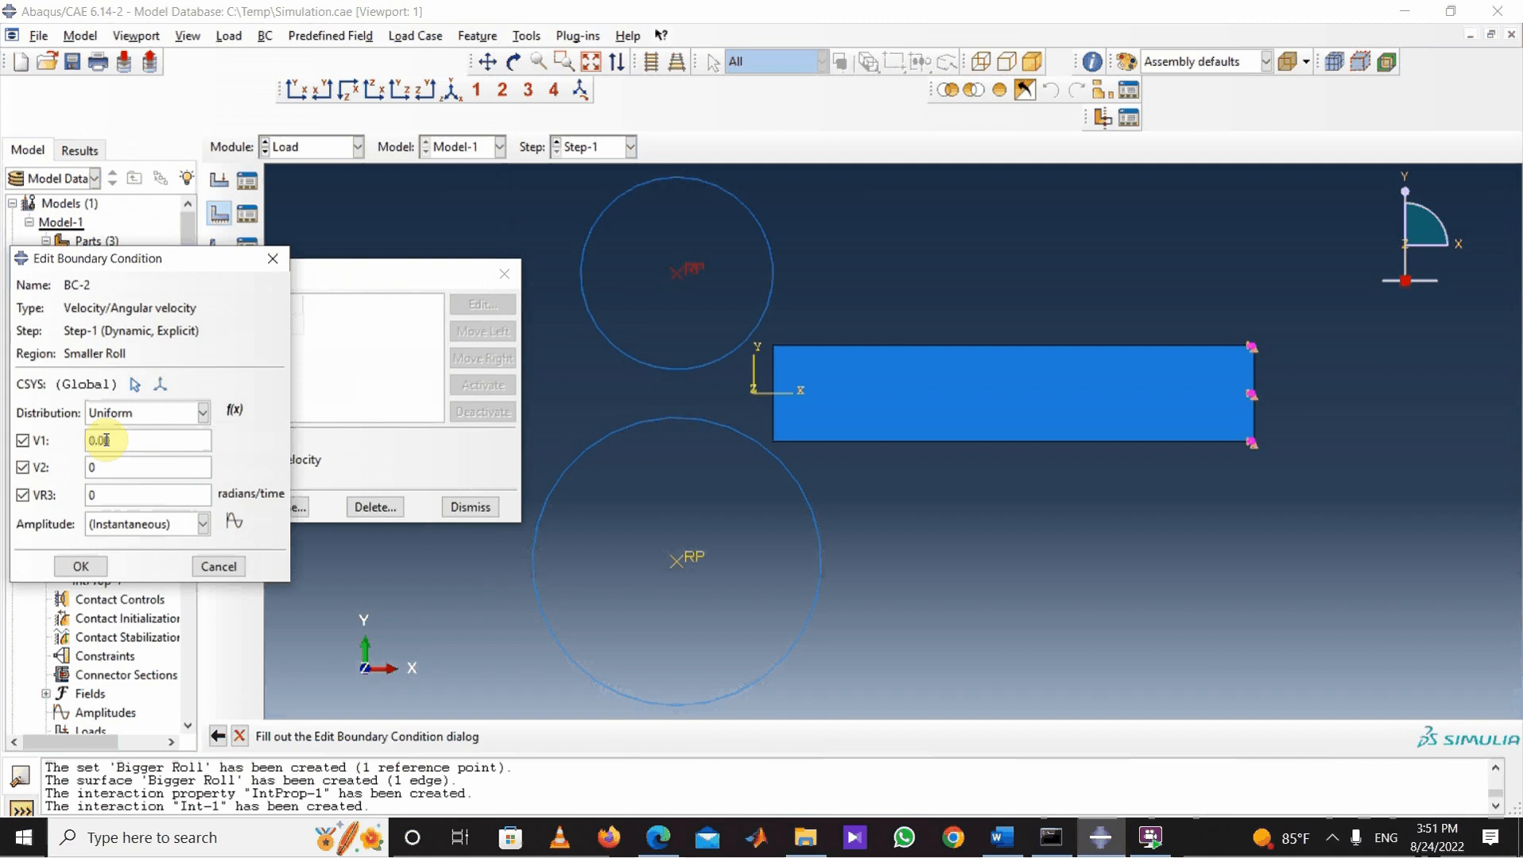
type("06")
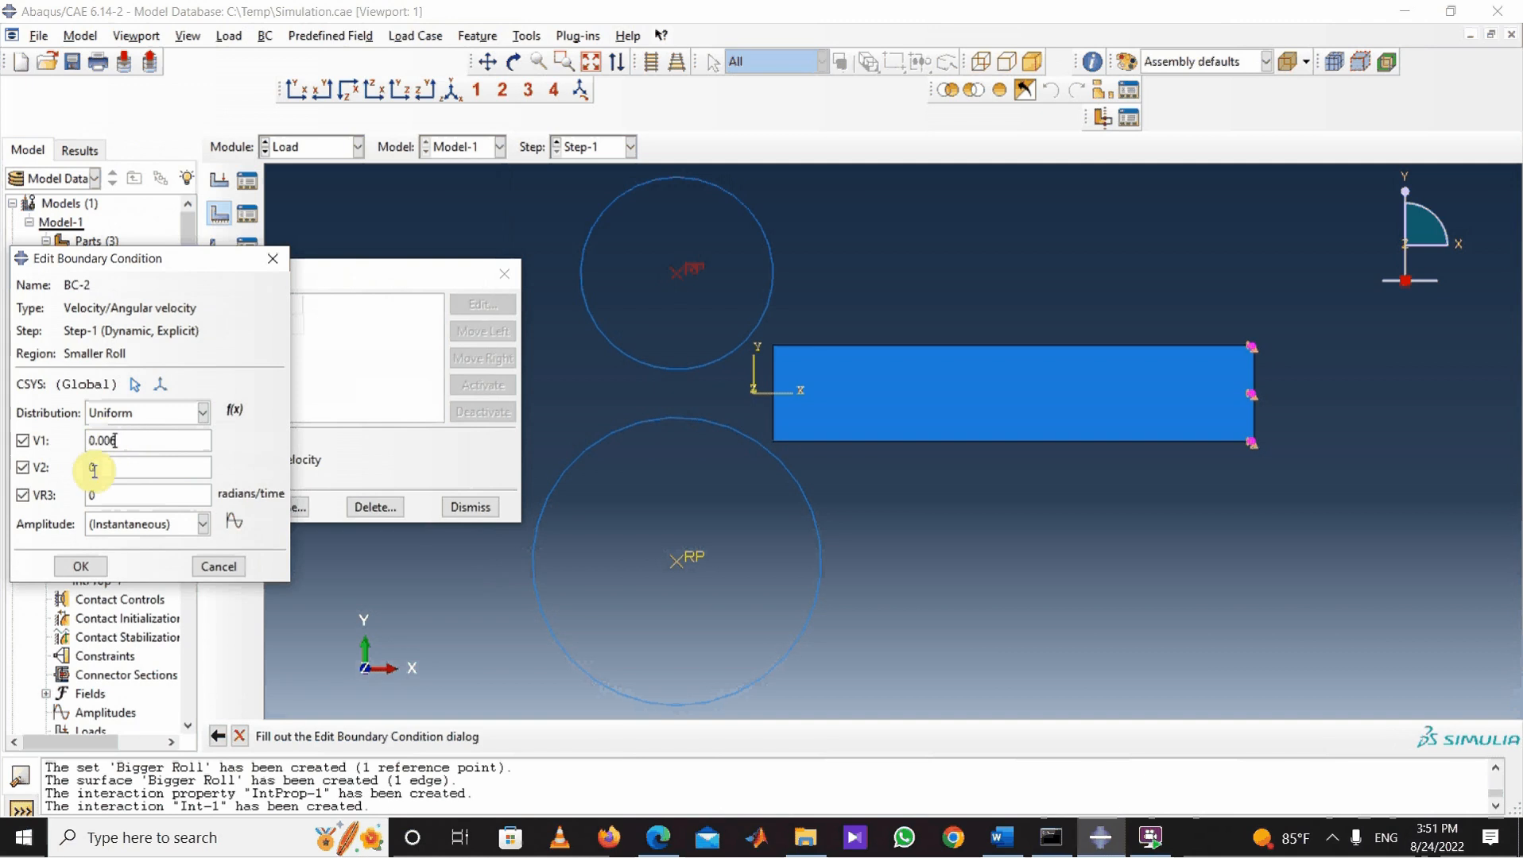
Step: Look up the smaller roll's angular velocity in the Word Data document, set VR3 to -0.12 radians/time and save the boundary condition
left_click(93, 495)
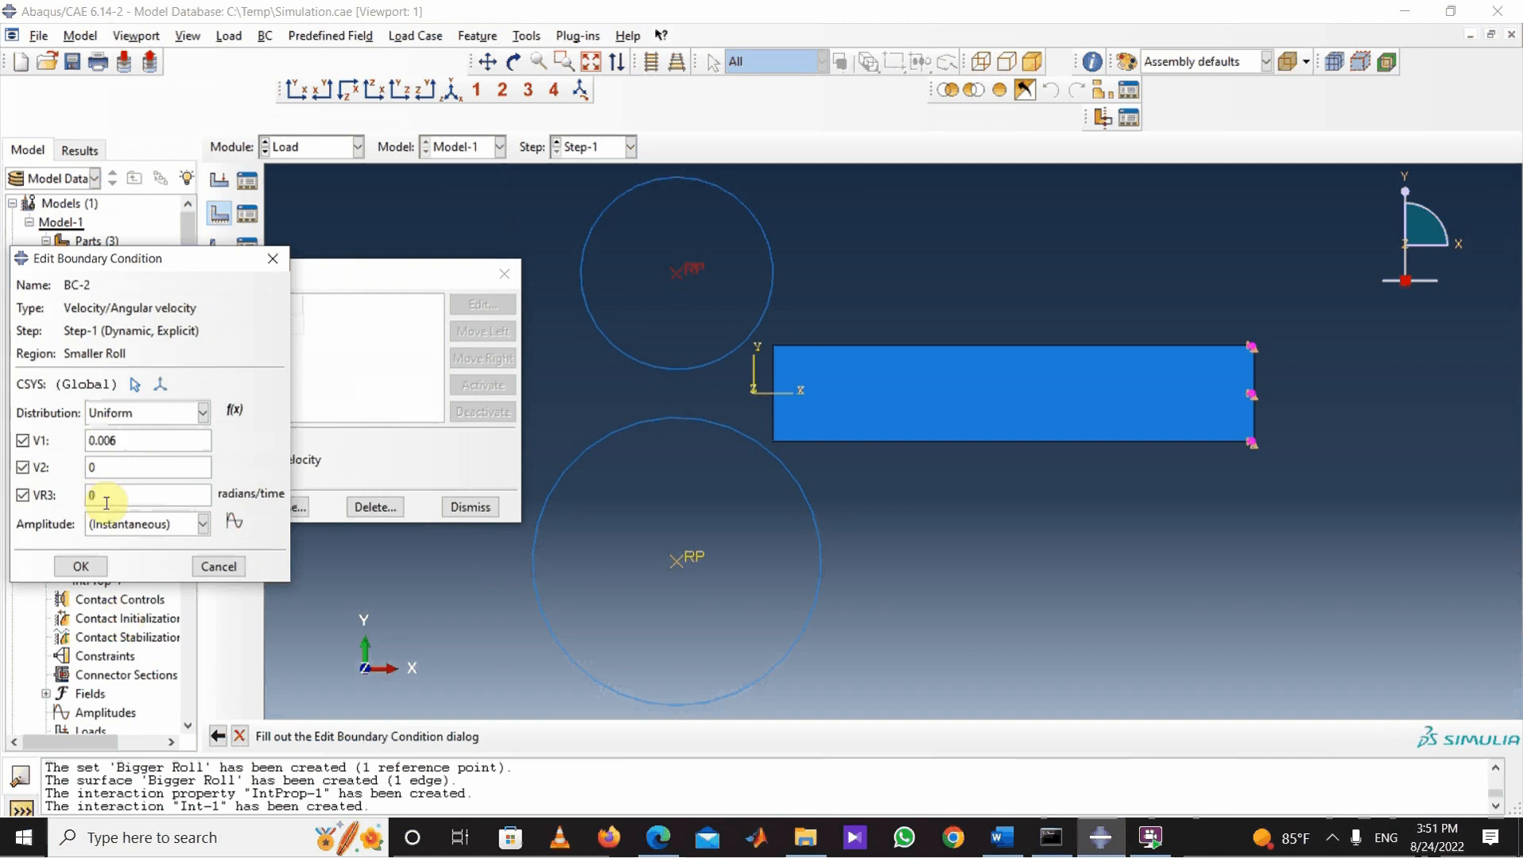
mouse_move(1004, 843)
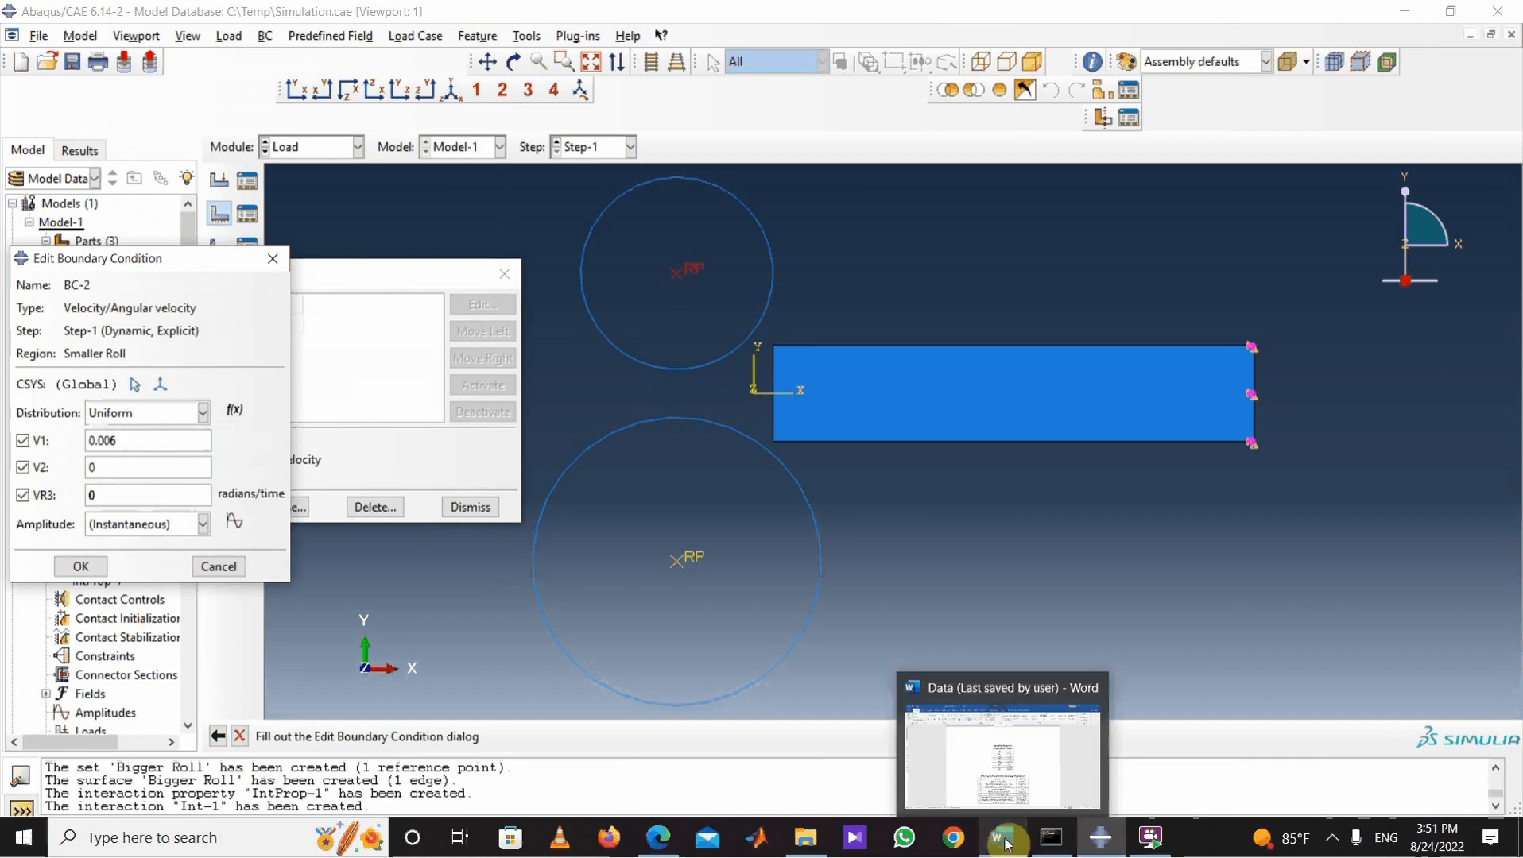
left_click(1000, 787)
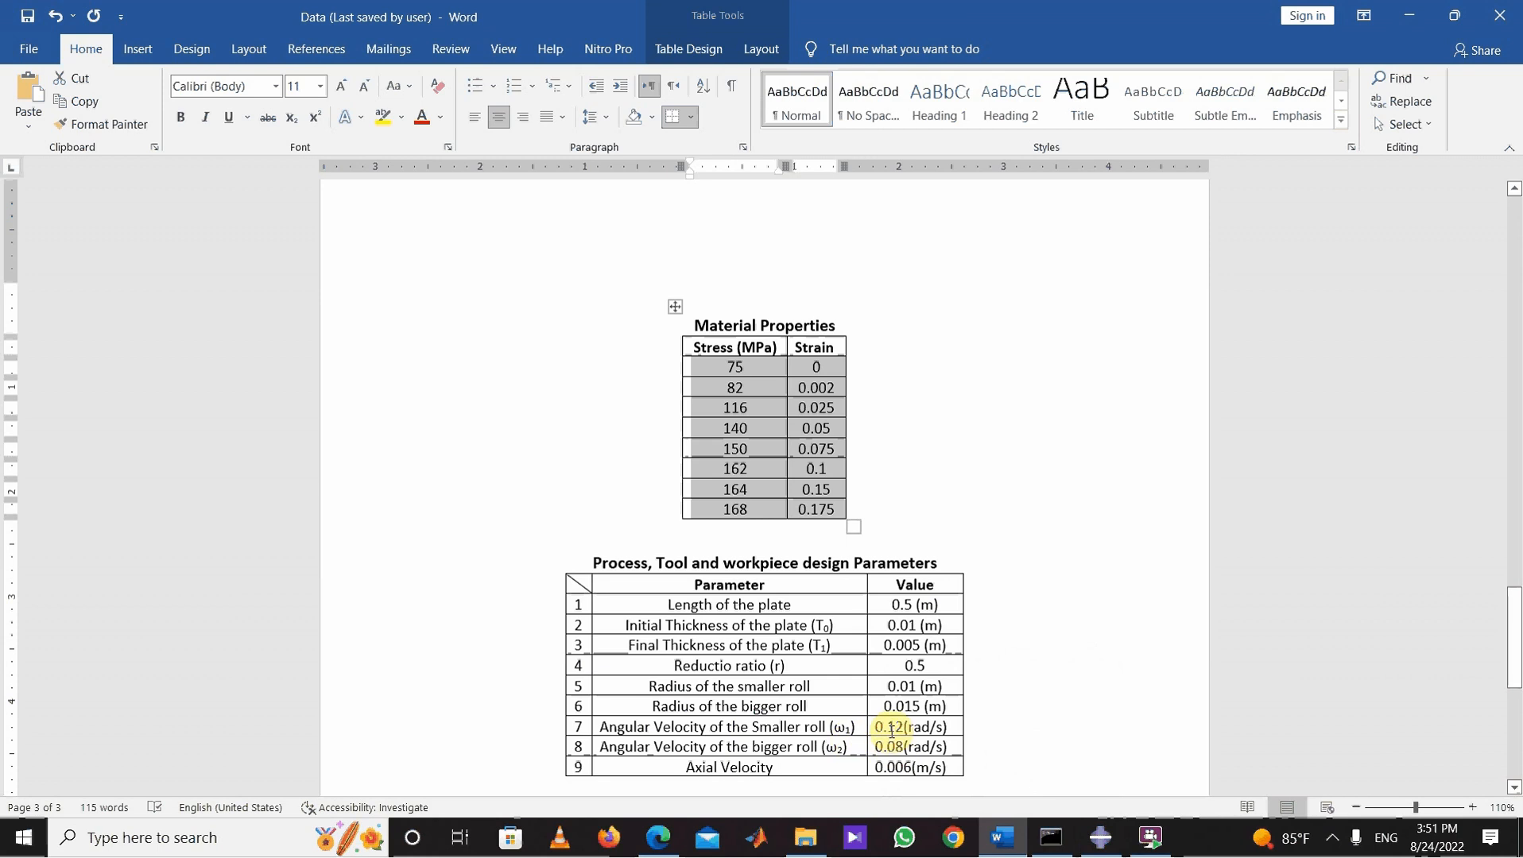
left_click(1408, 17)
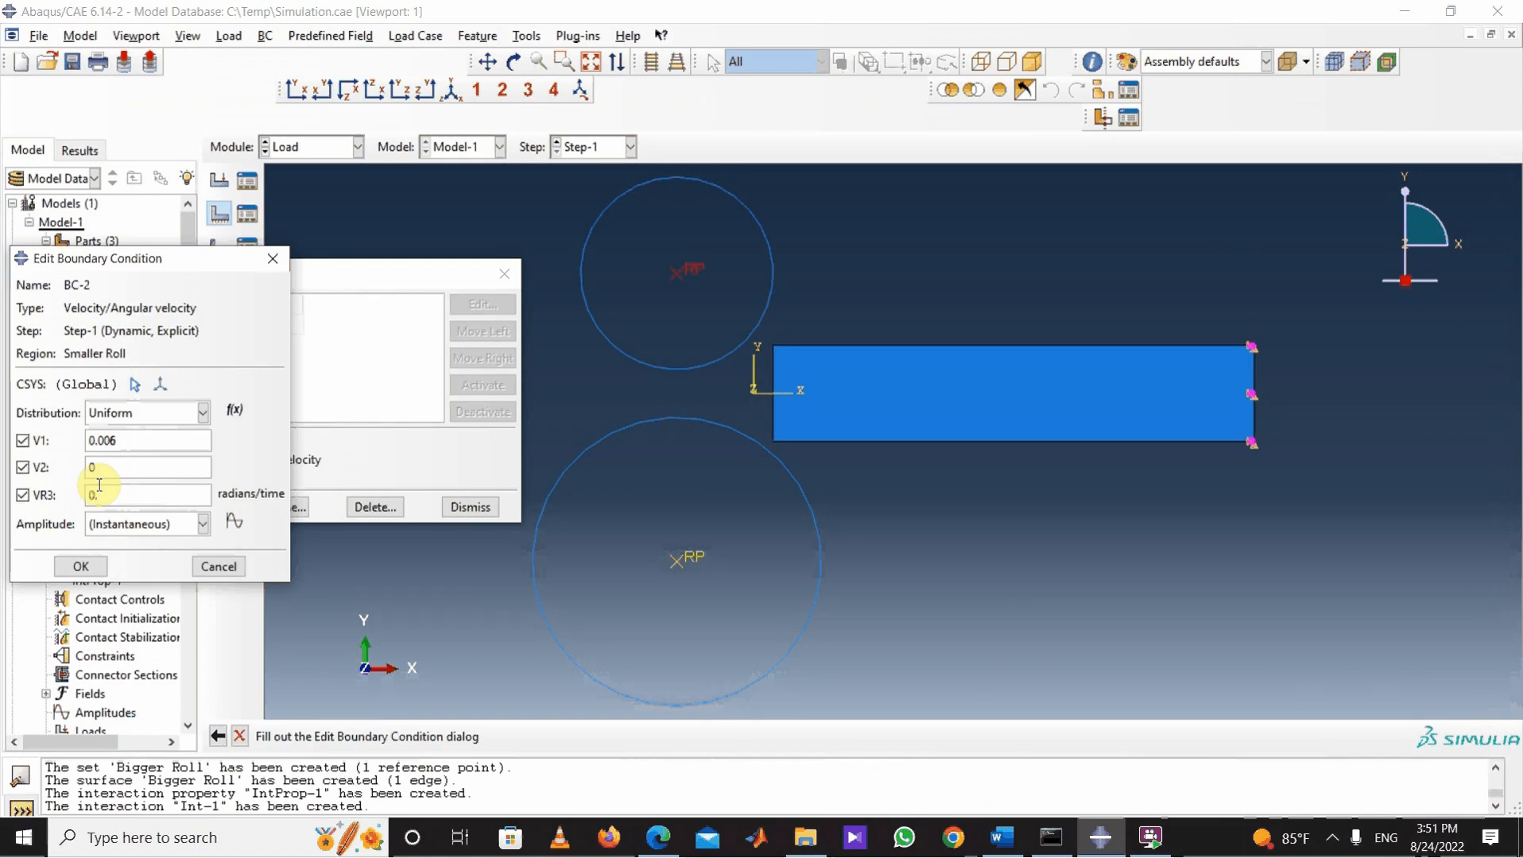
left_click(99, 493)
type("1")
type("-")
left_click(81, 566)
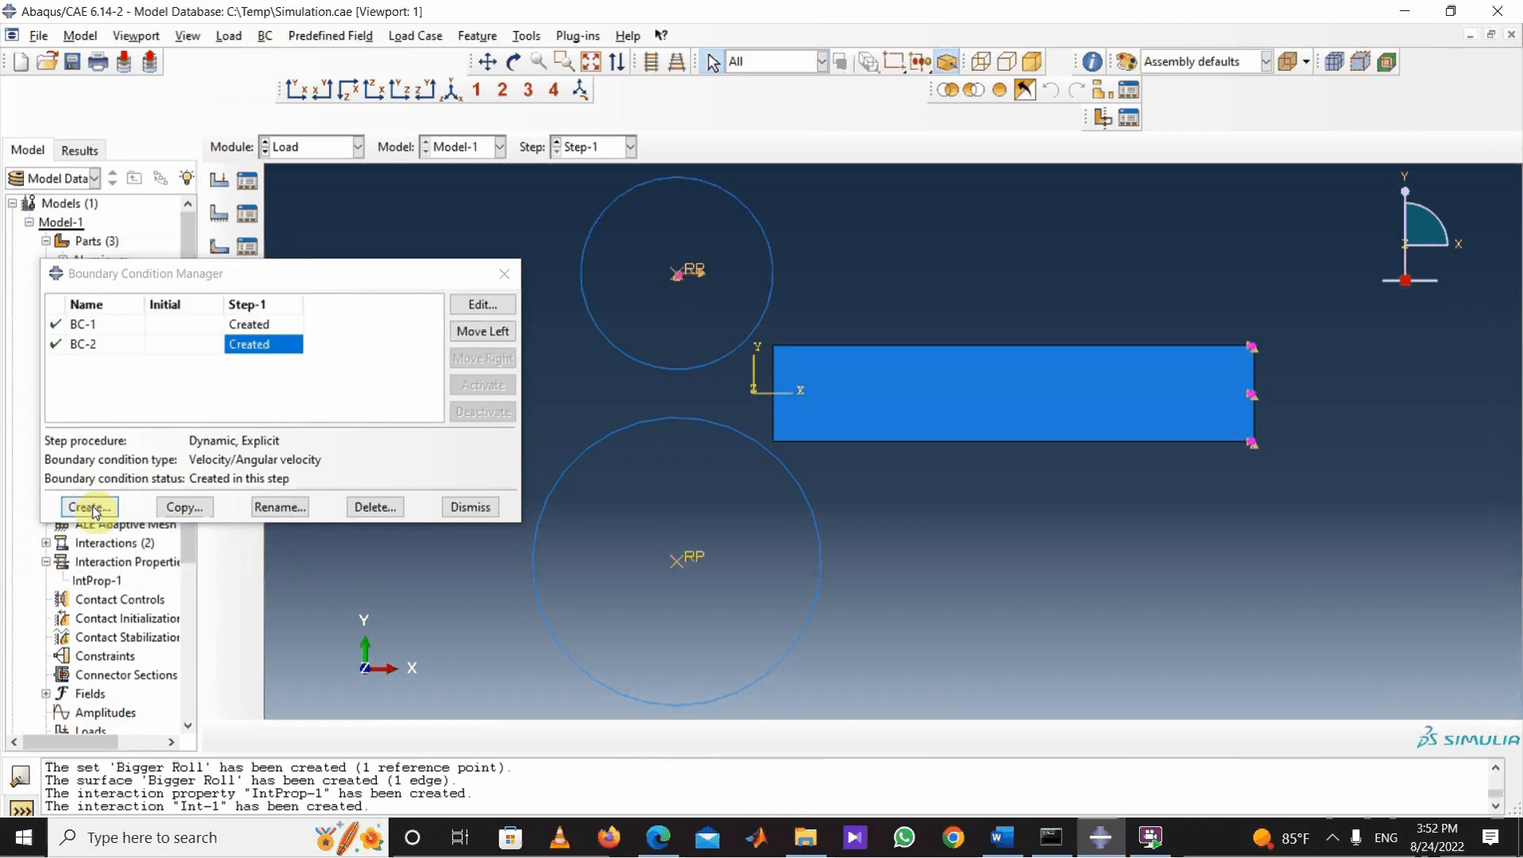
Step: Start a third Velocity/Angular velocity boundary condition in Step-1 on the Bigger Roll set
left_click(89, 508)
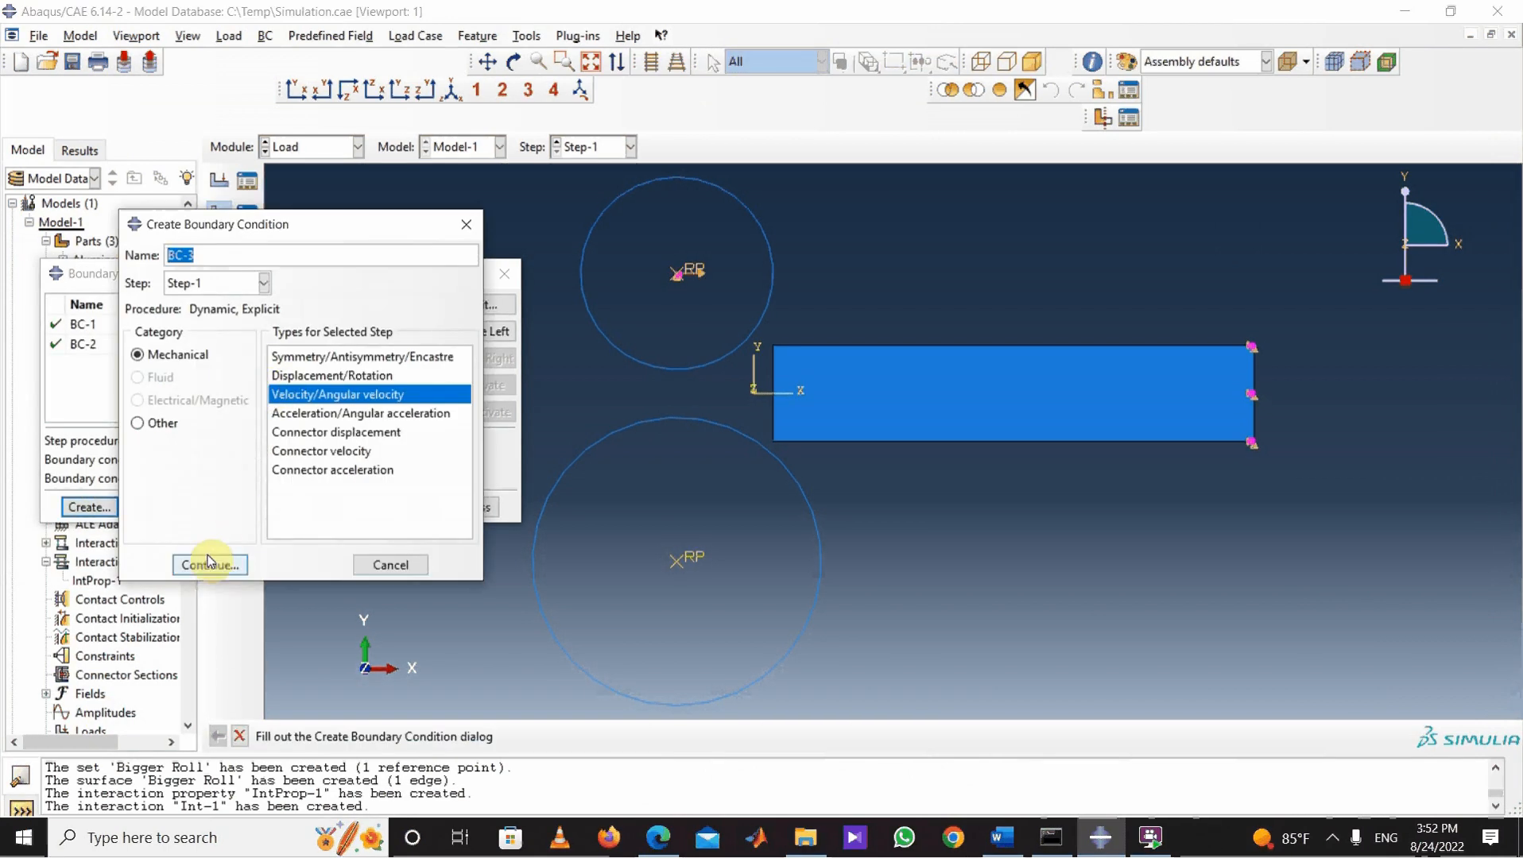
left_click(209, 562)
left_click(136, 310)
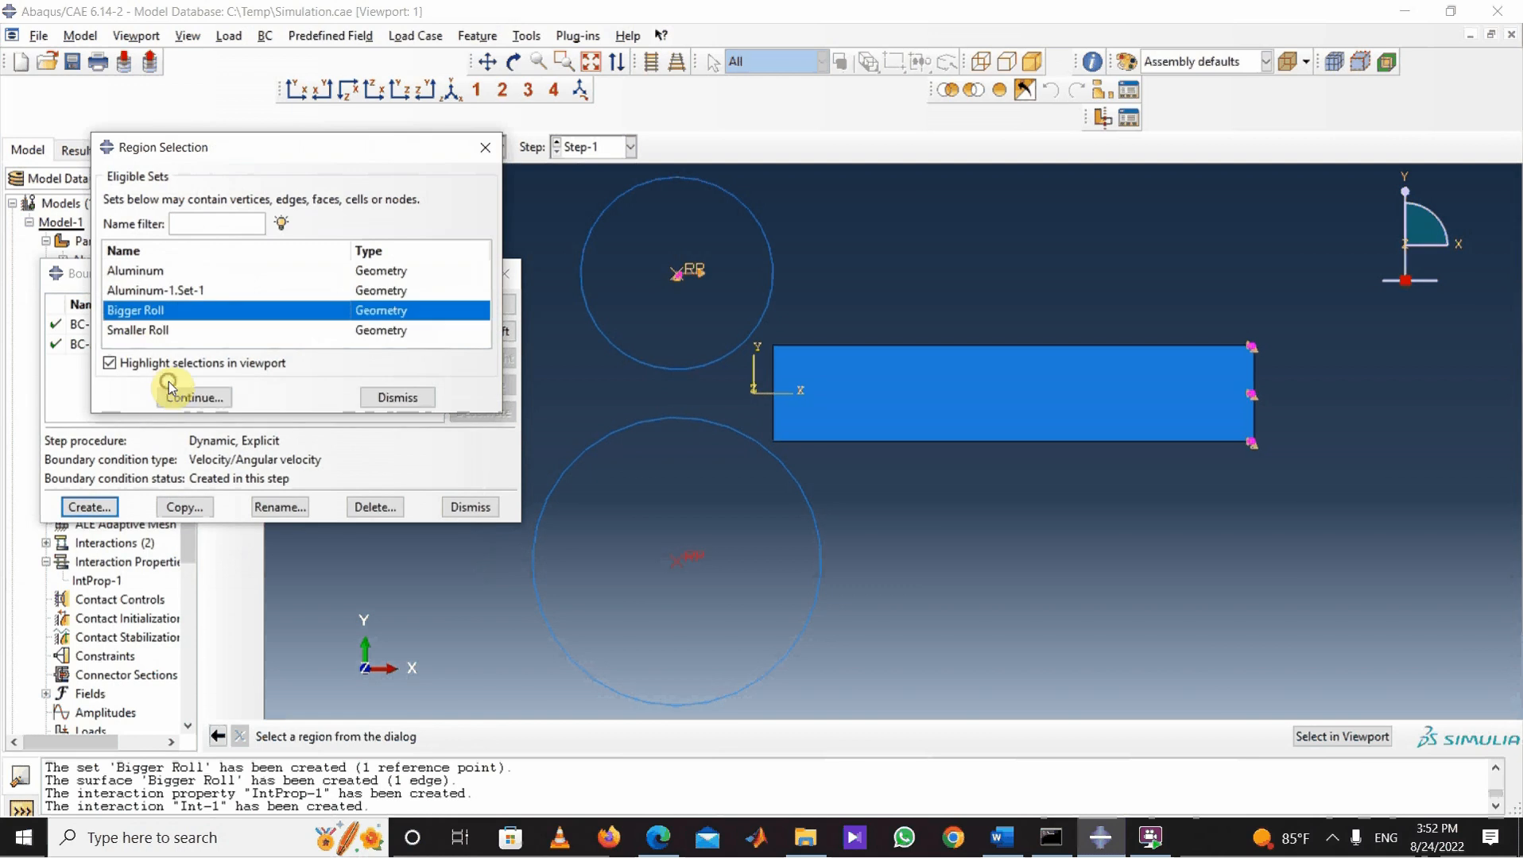
left_click(205, 398)
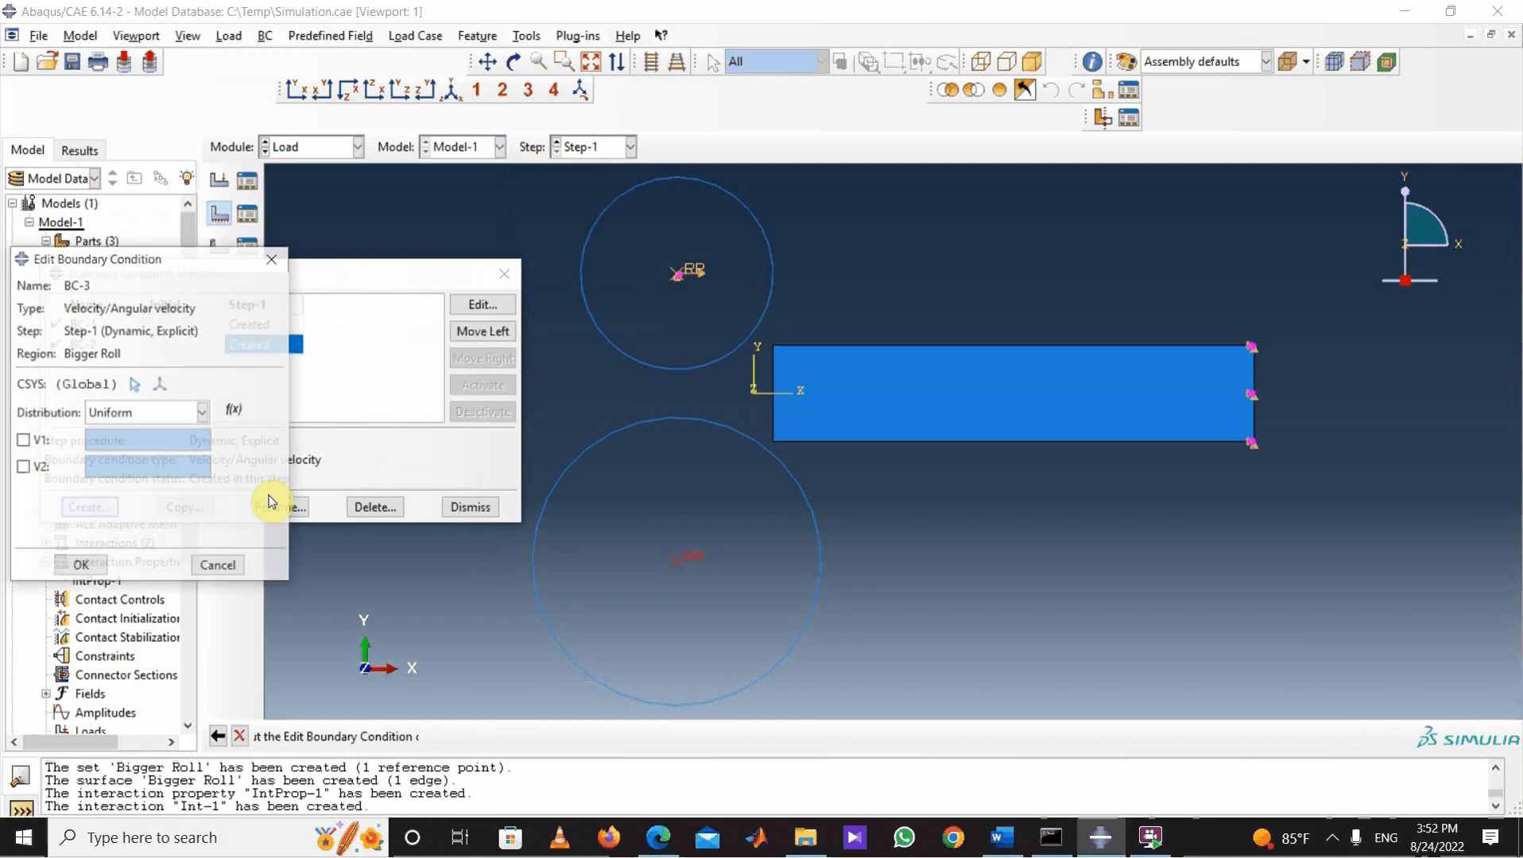
Step: Set the Bigger Roll's velocities to V1 0.006, V2 0 and VR3 0.08 radians/time, and save the boundary condition
left_click(24, 443)
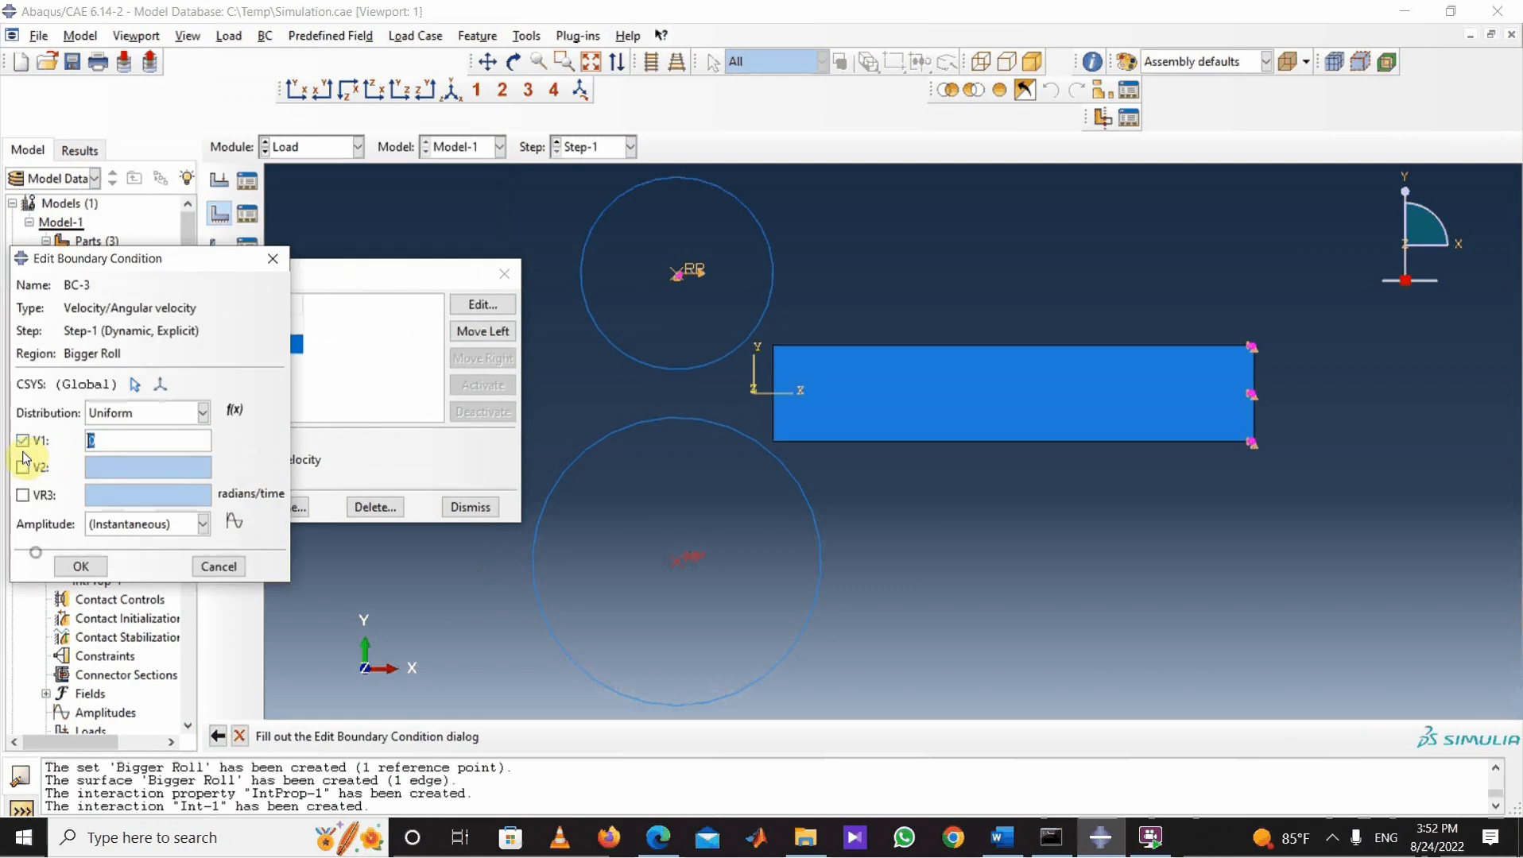
left_click(24, 469)
left_click(24, 495)
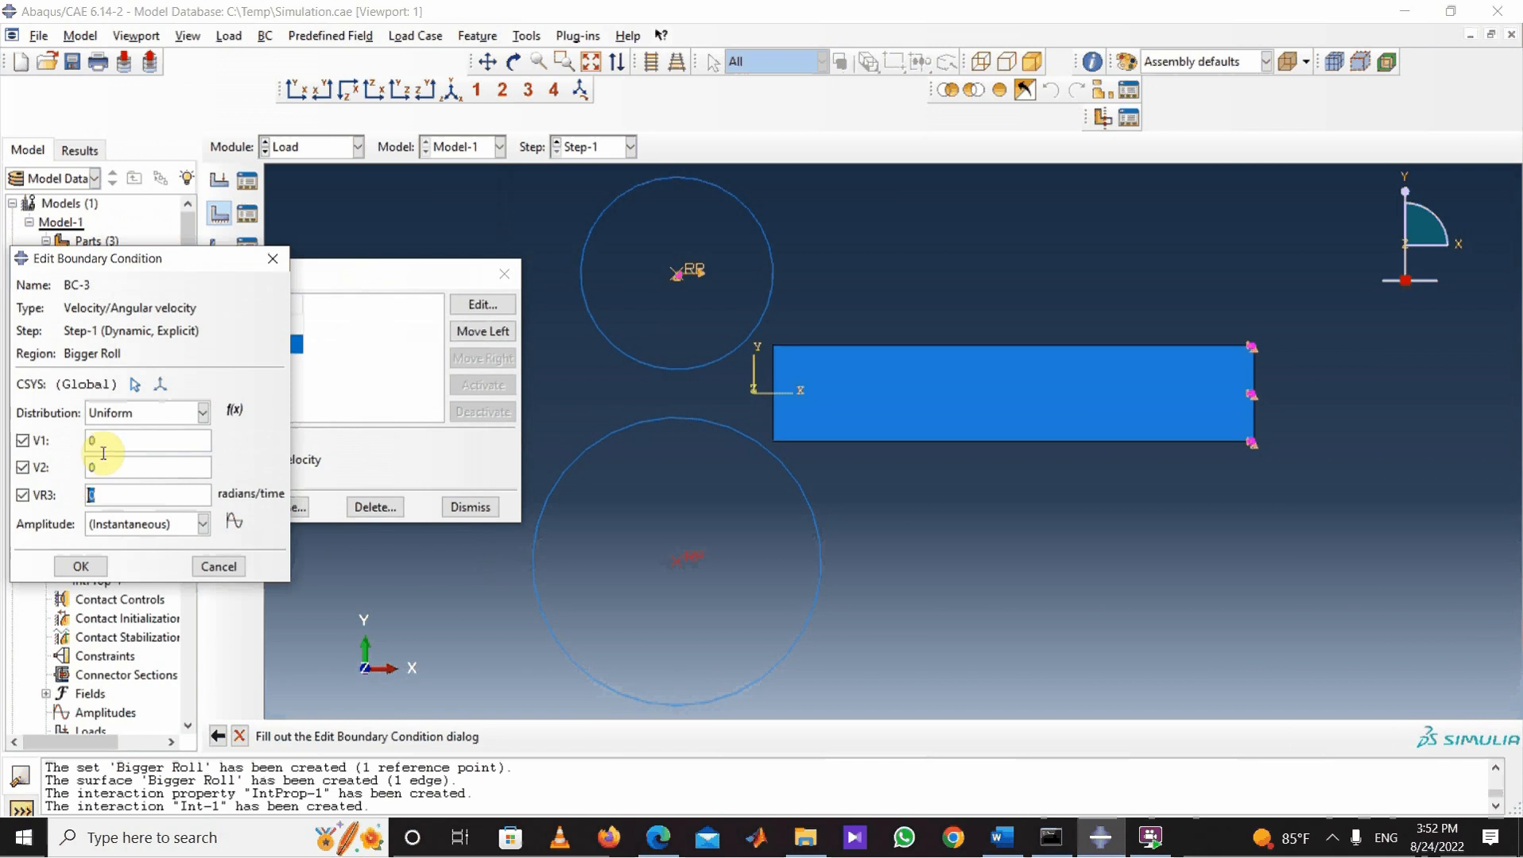
double_click(91, 441)
type("0.006")
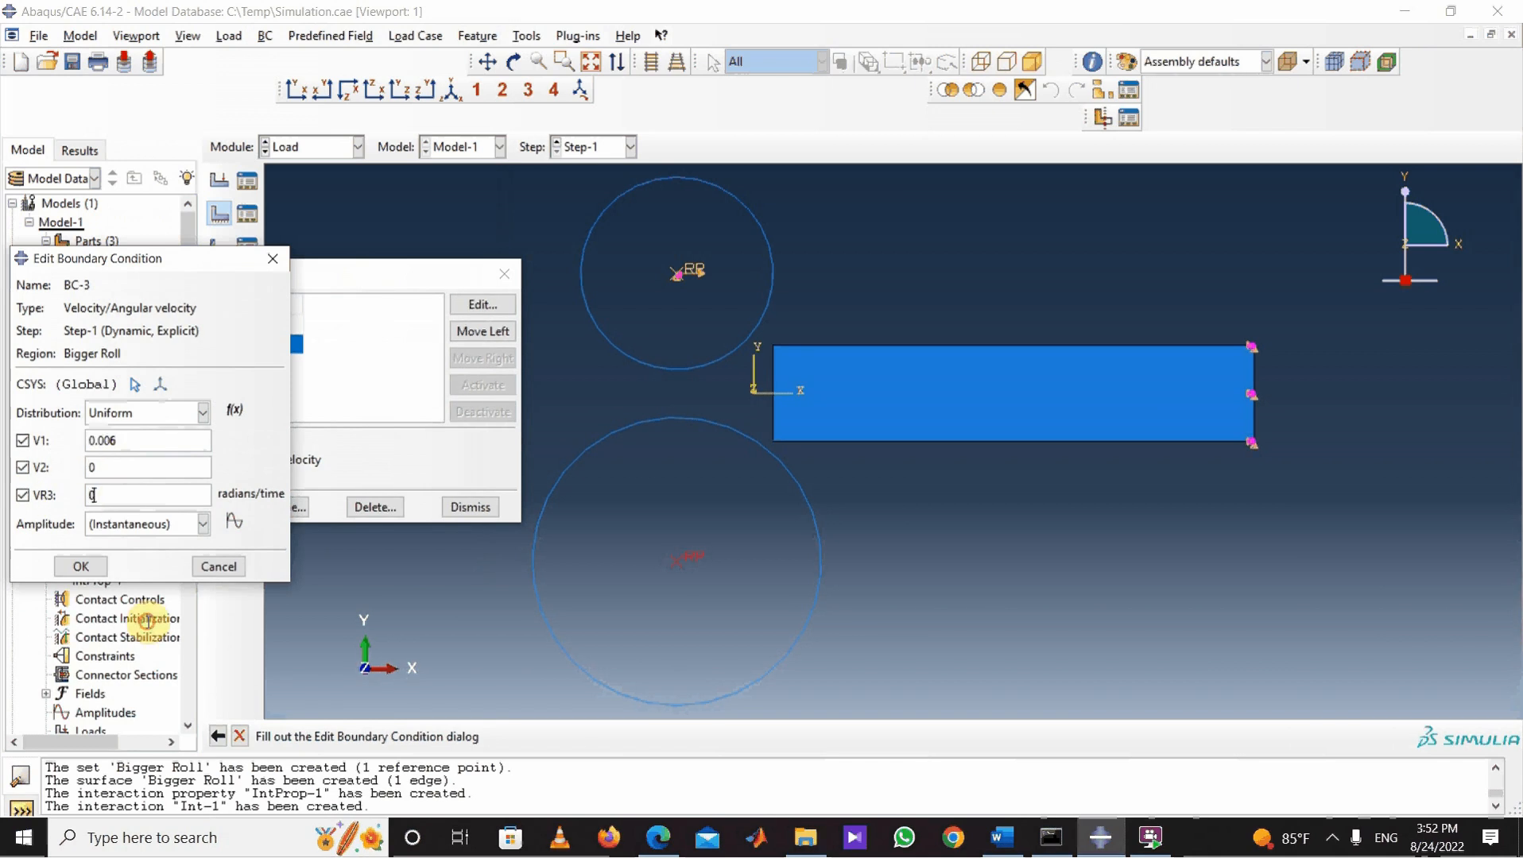
type("0.")
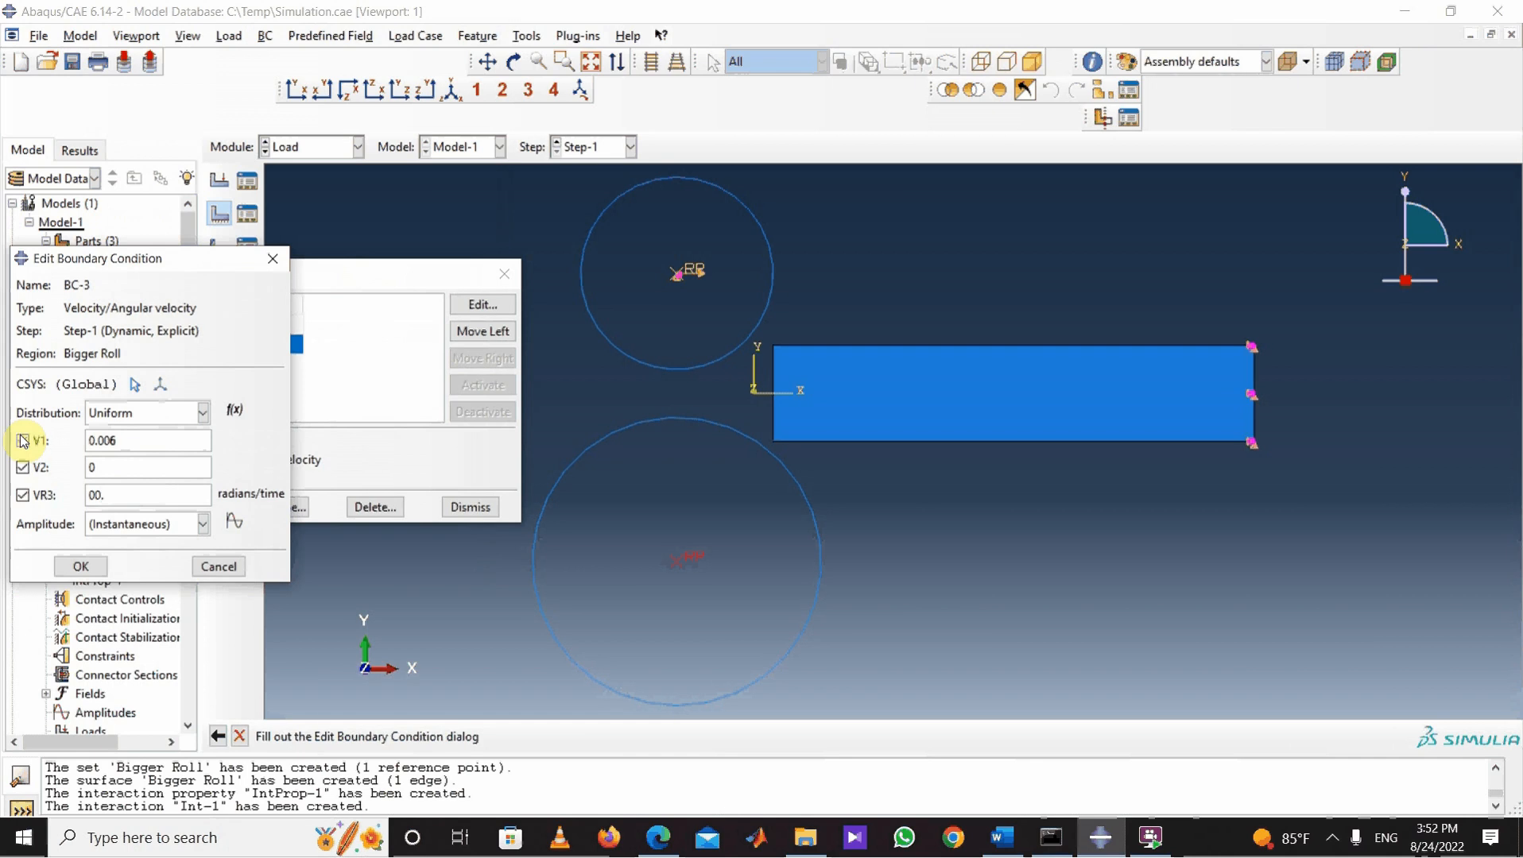
key("BackSpace")
type(".08")
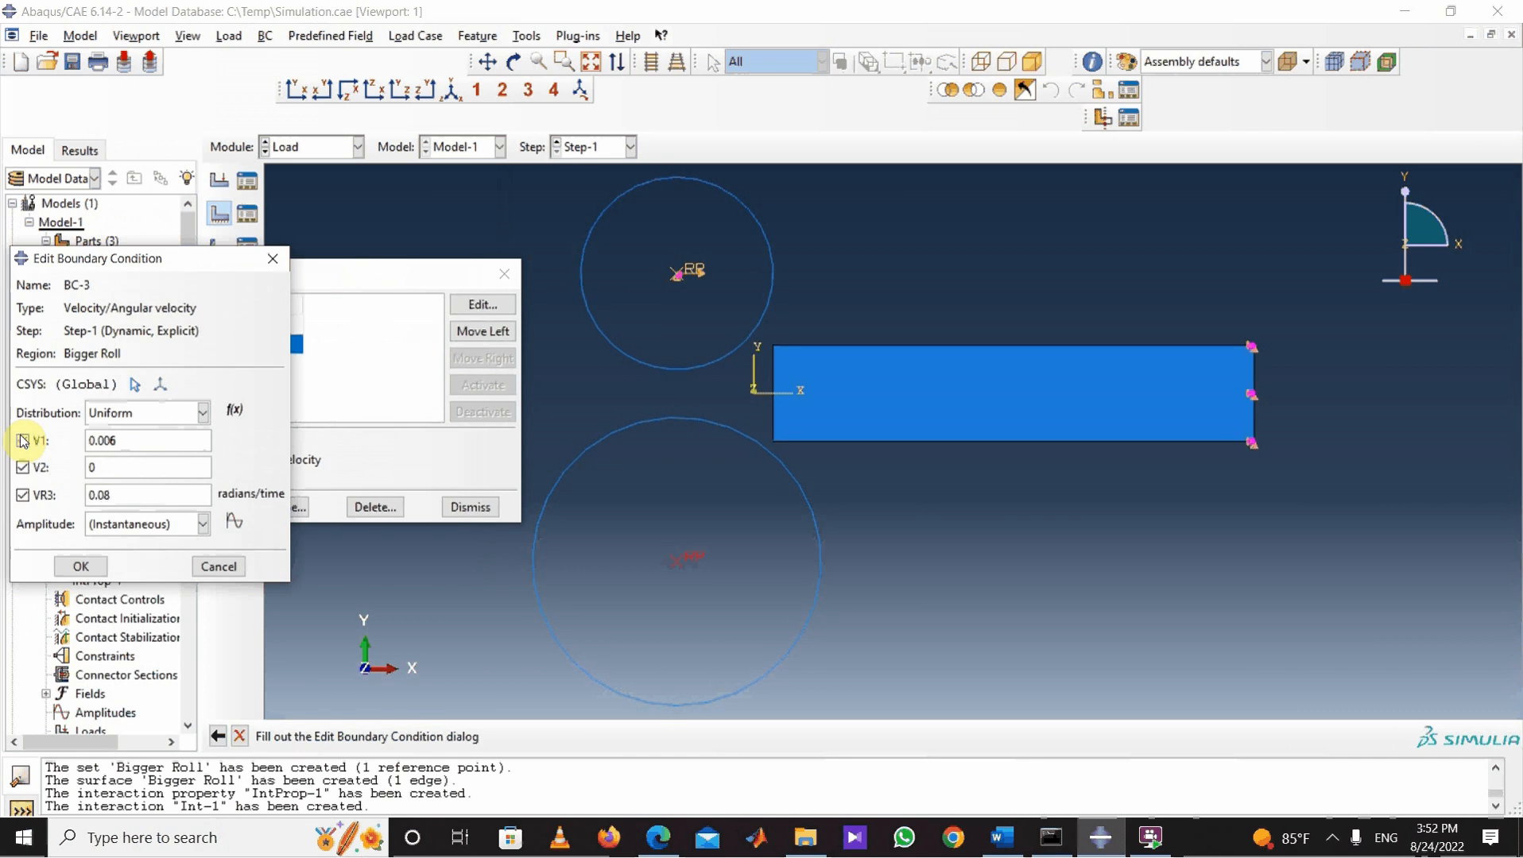
left_click(63, 566)
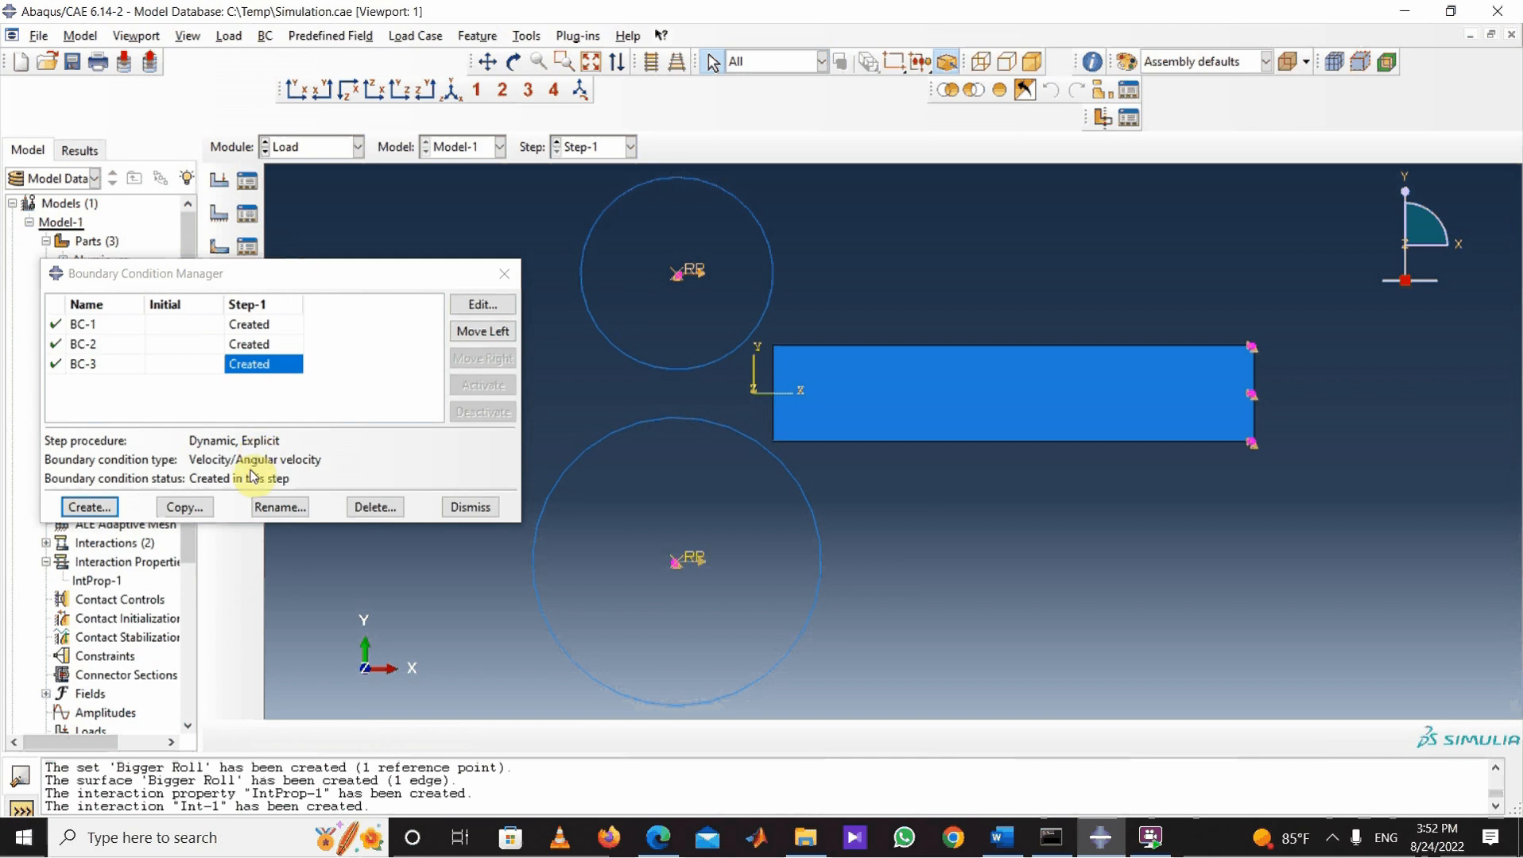
Step: Close the boundary condition overview and switch to the Mesh module
left_click(503, 275)
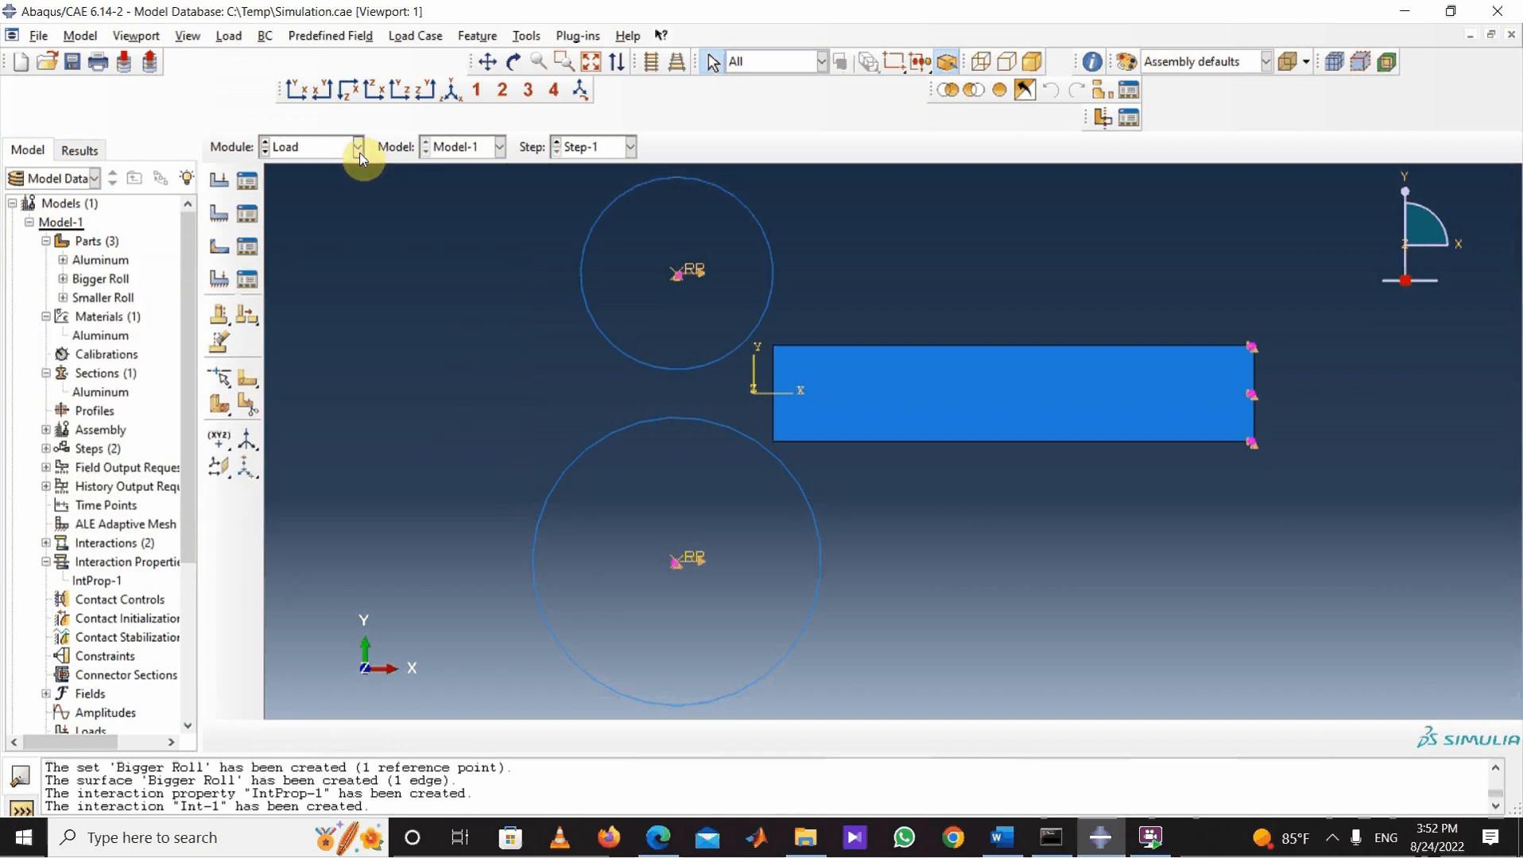
left_click(357, 147)
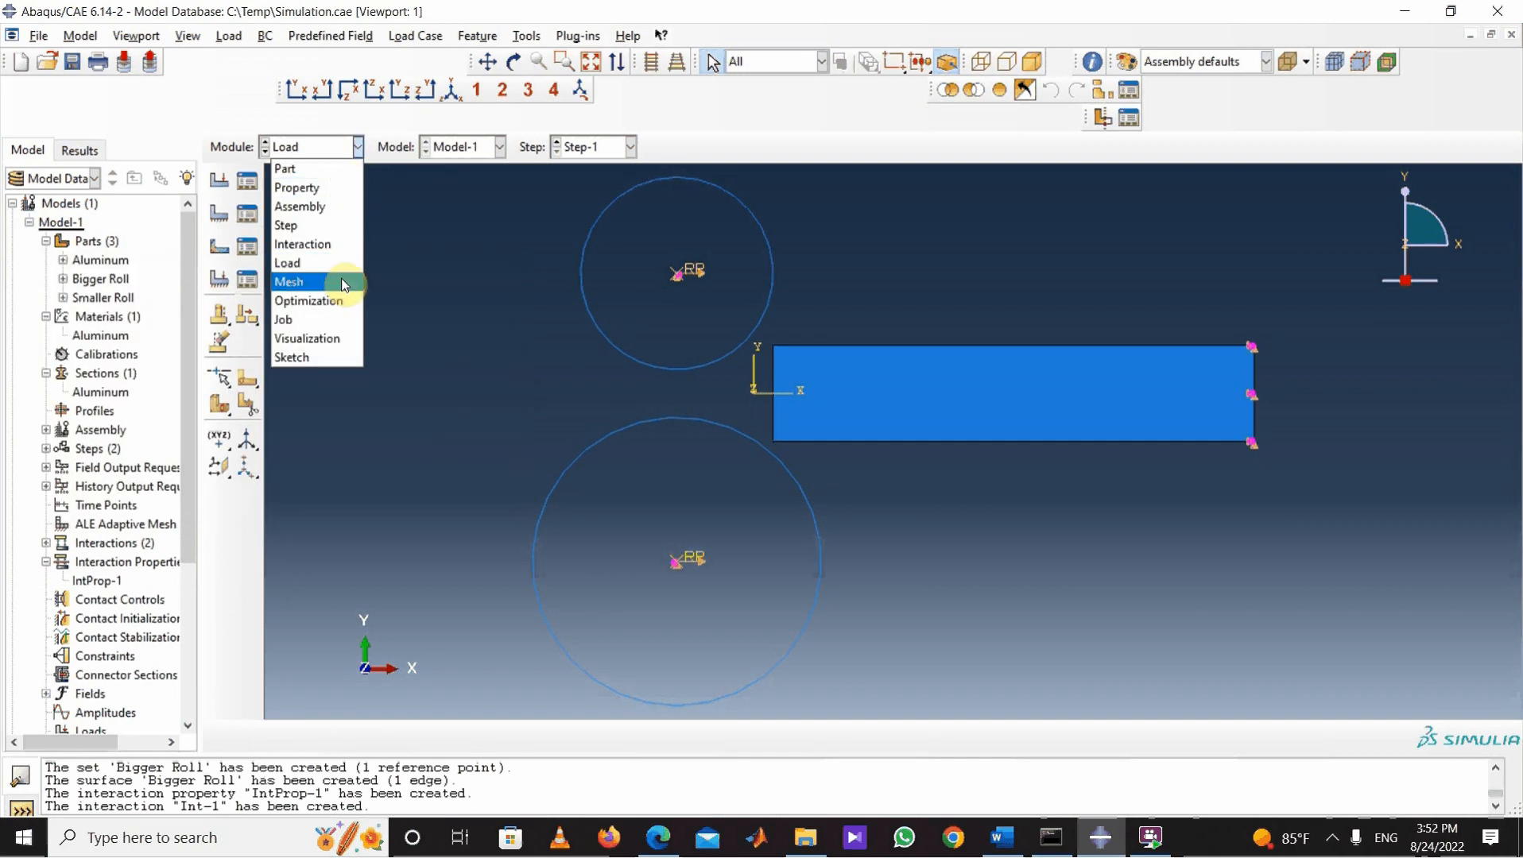
left_click(427, 347)
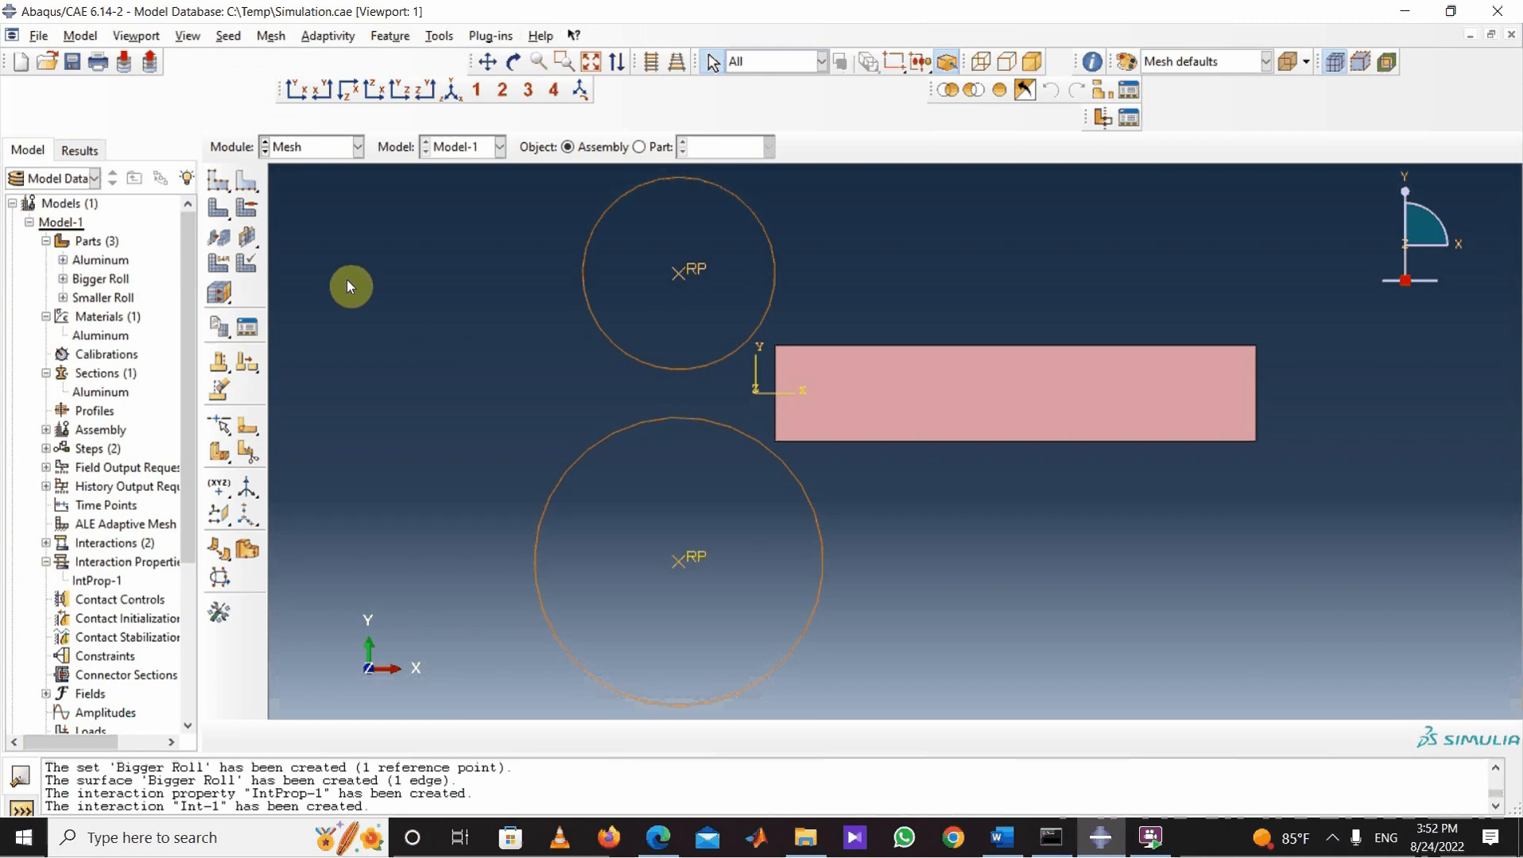
left_click(640, 147)
left_click(766, 146)
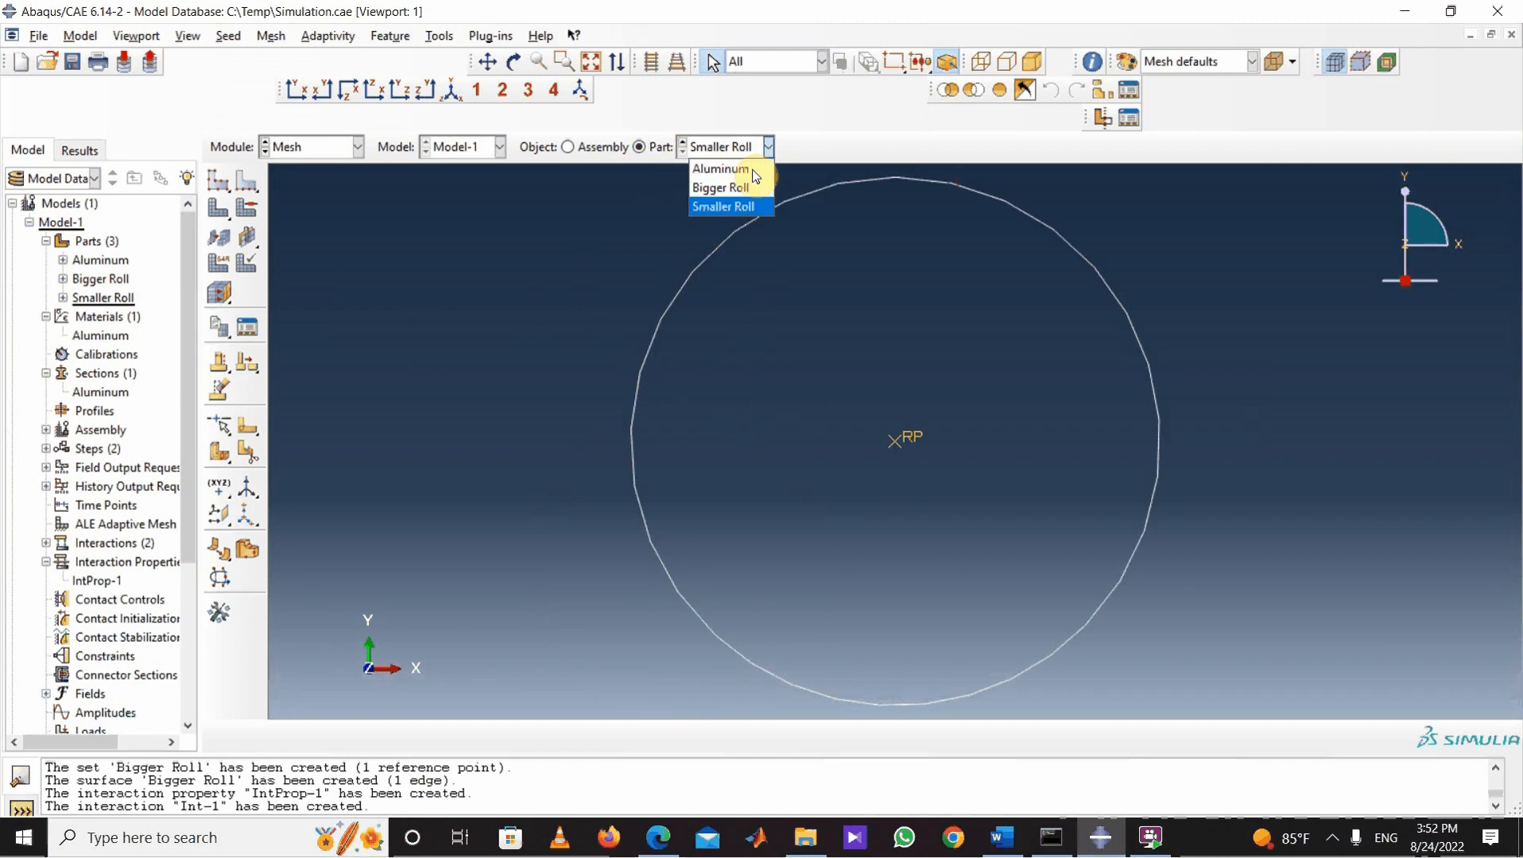
left_click(722, 169)
left_click(577, 151)
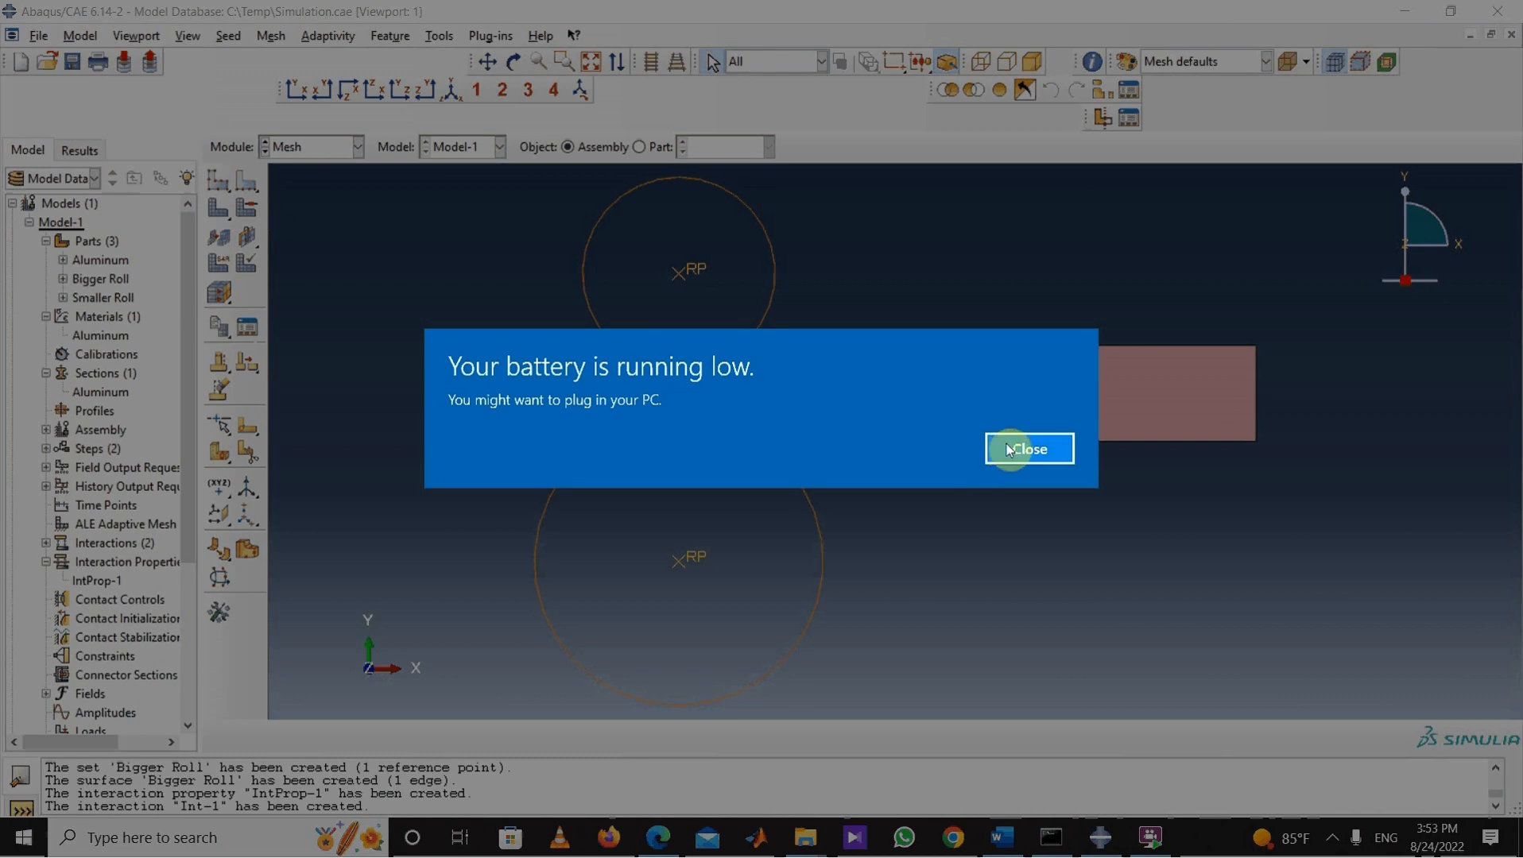
left_click(1008, 450)
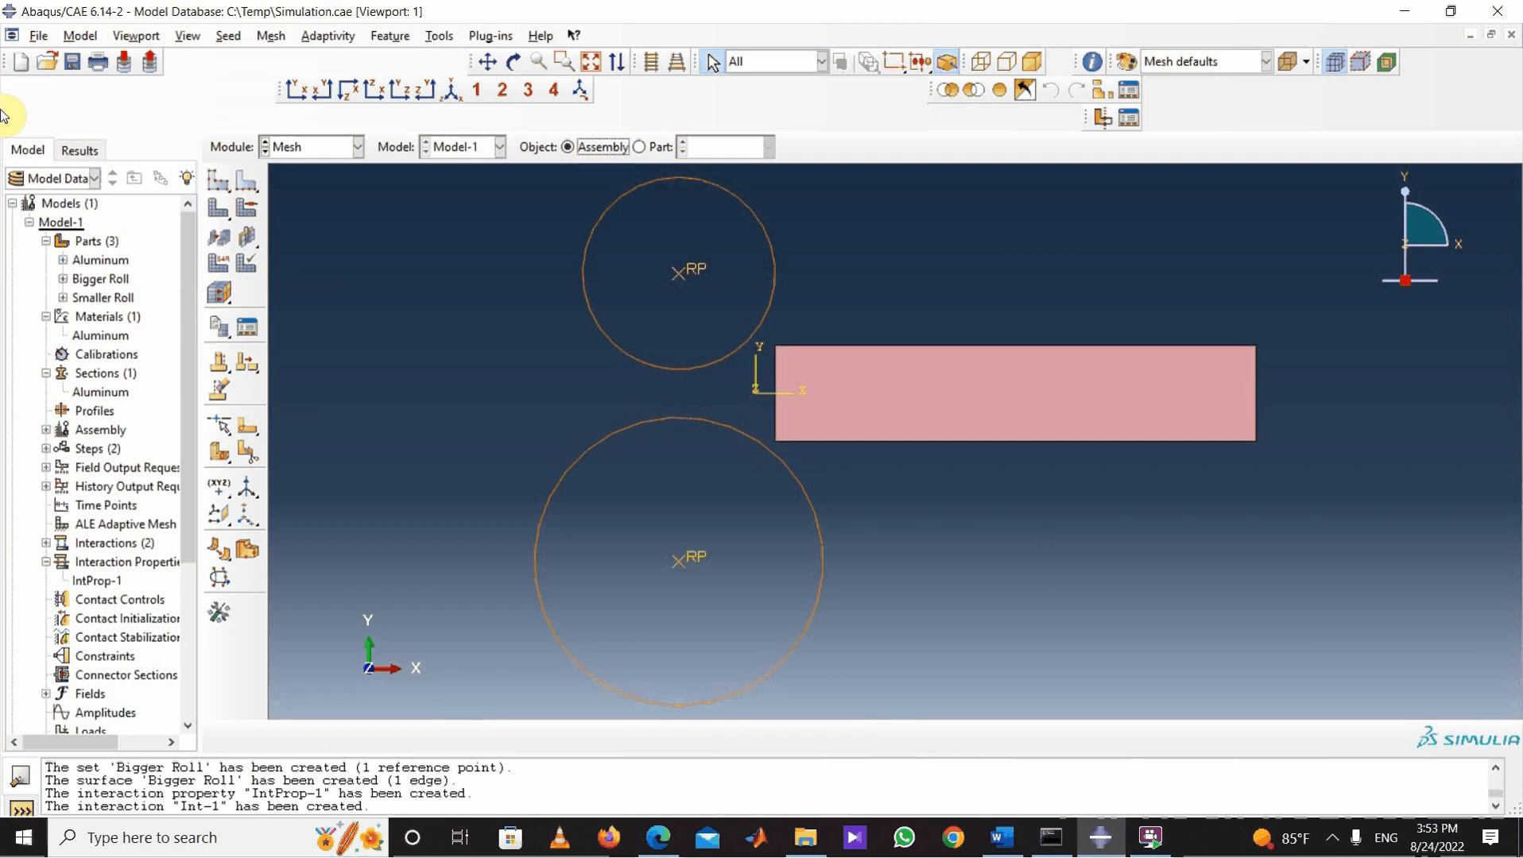
Step: Assign global seeds to the aluminum plate instance with an approximate global size of 0.001
left_click(212, 189)
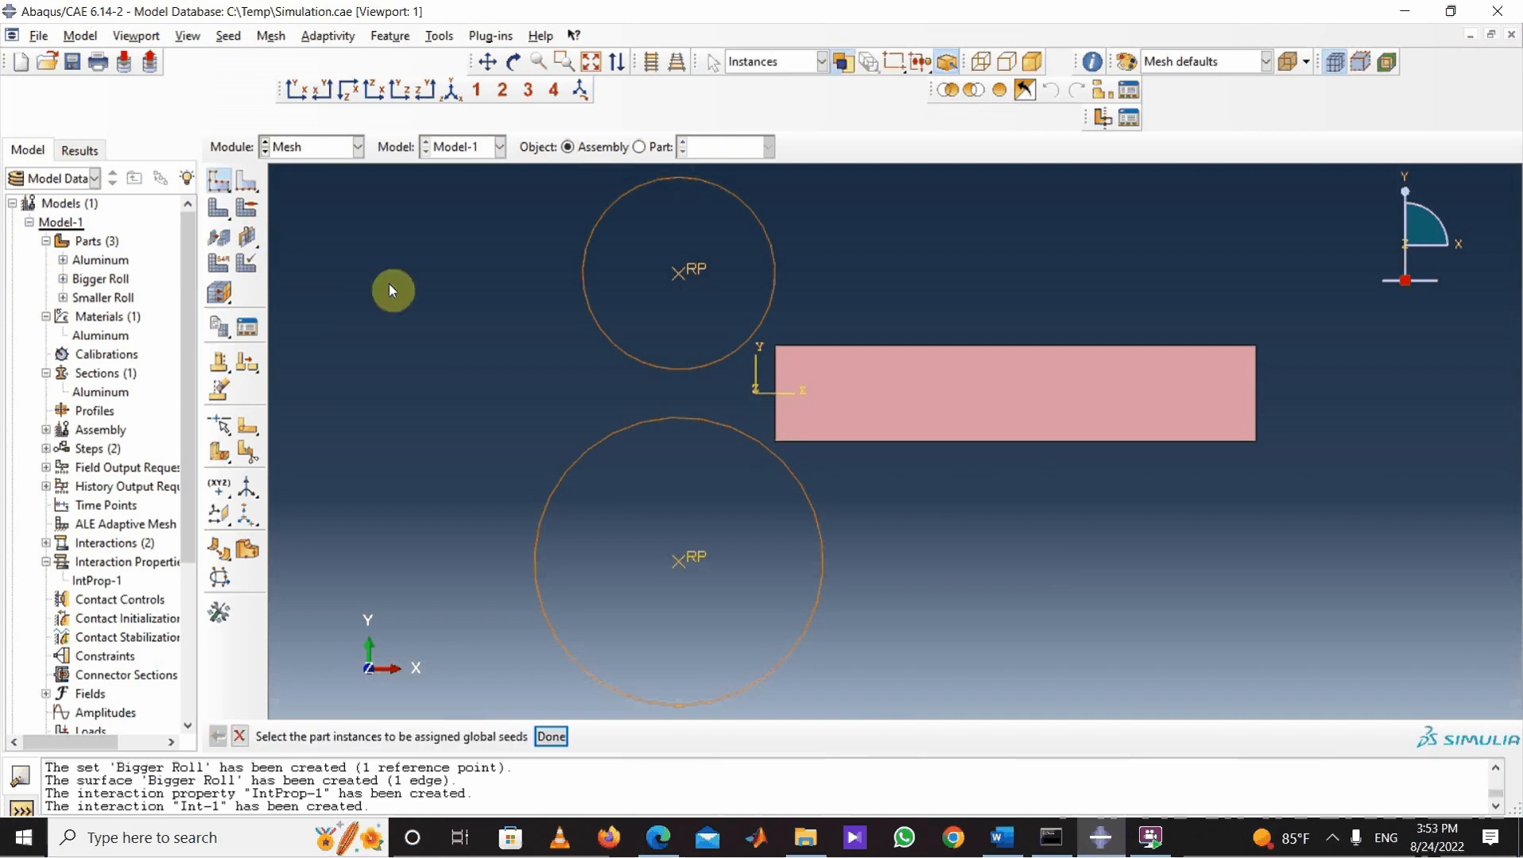
left_click(881, 407)
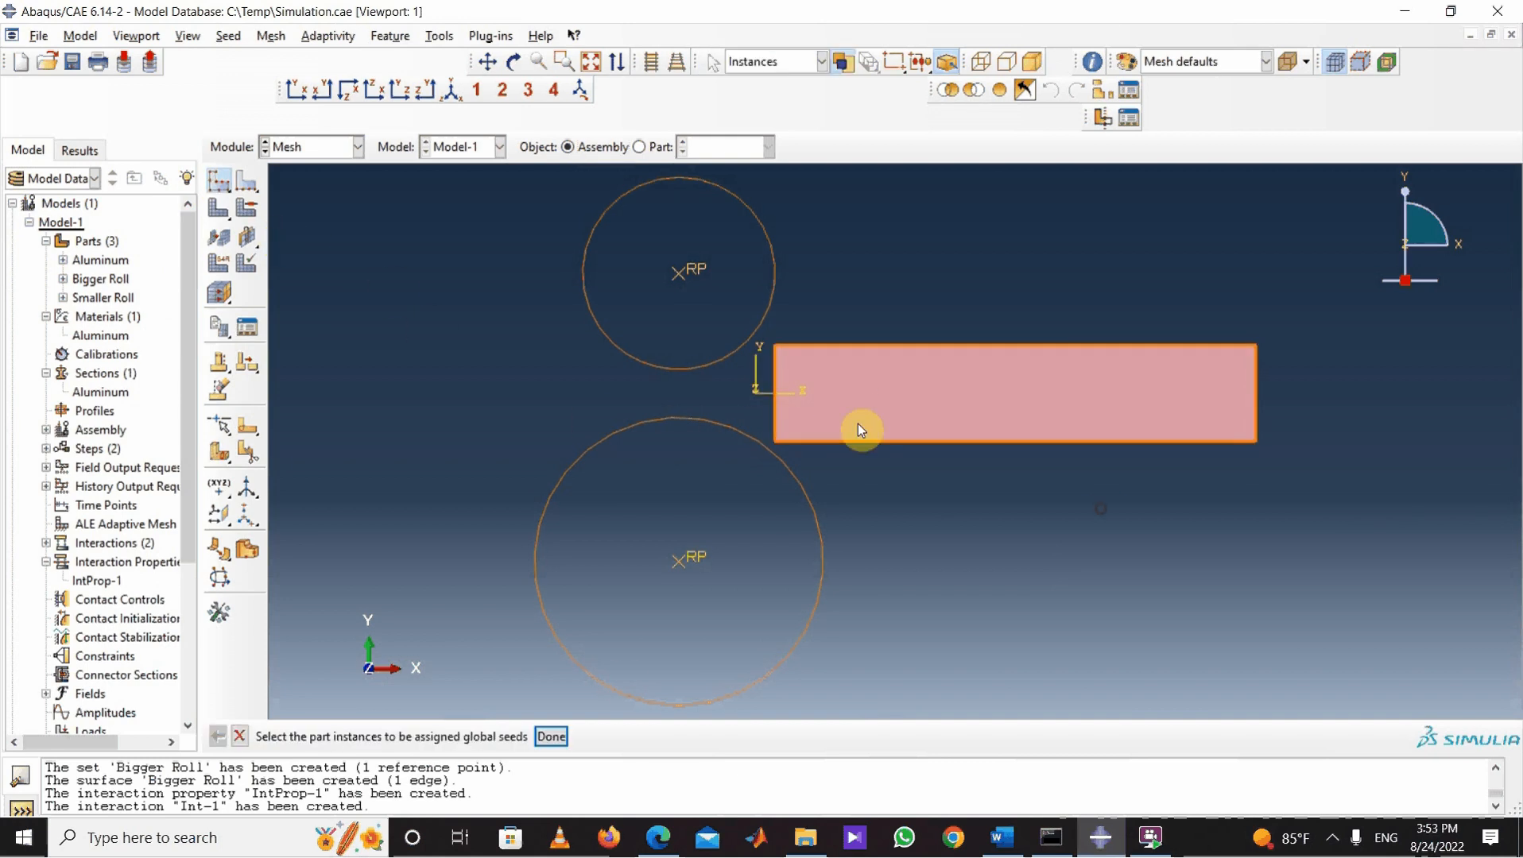
left_click(554, 736)
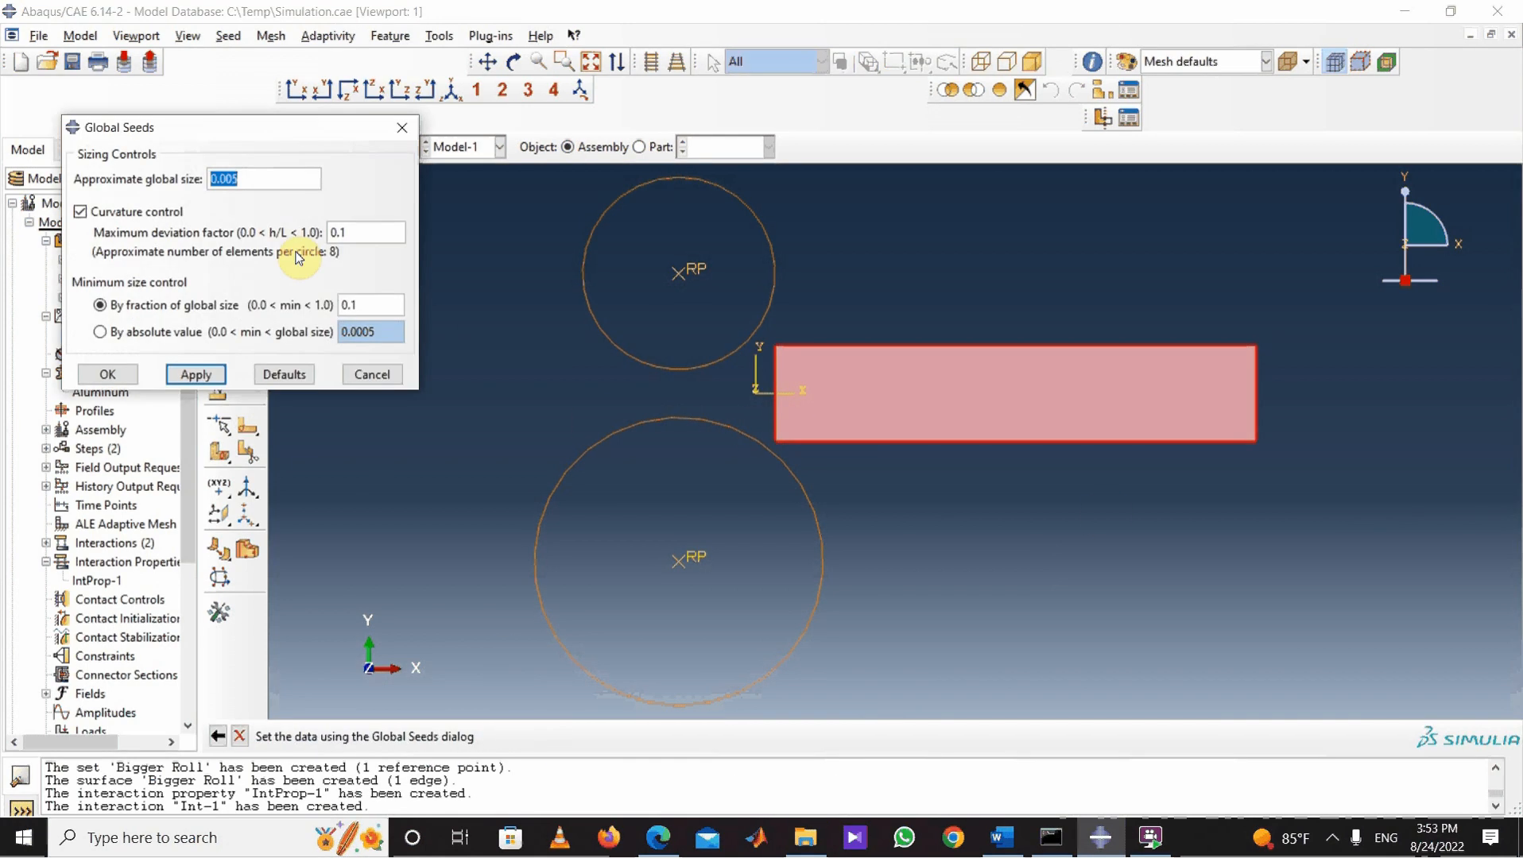
key("BackSpace")
type("0.00")
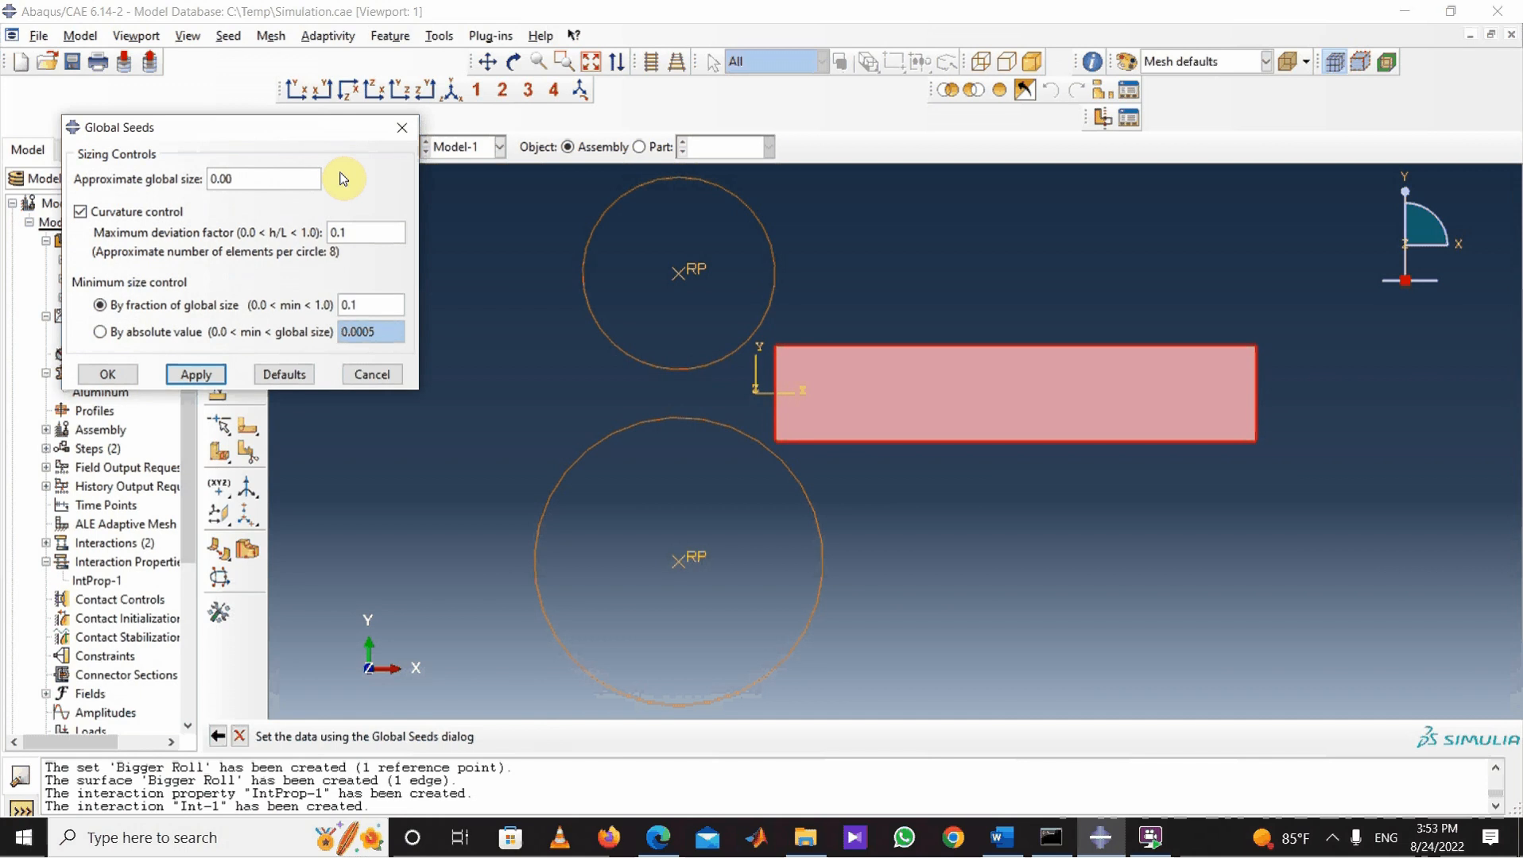
type("1")
key("Return")
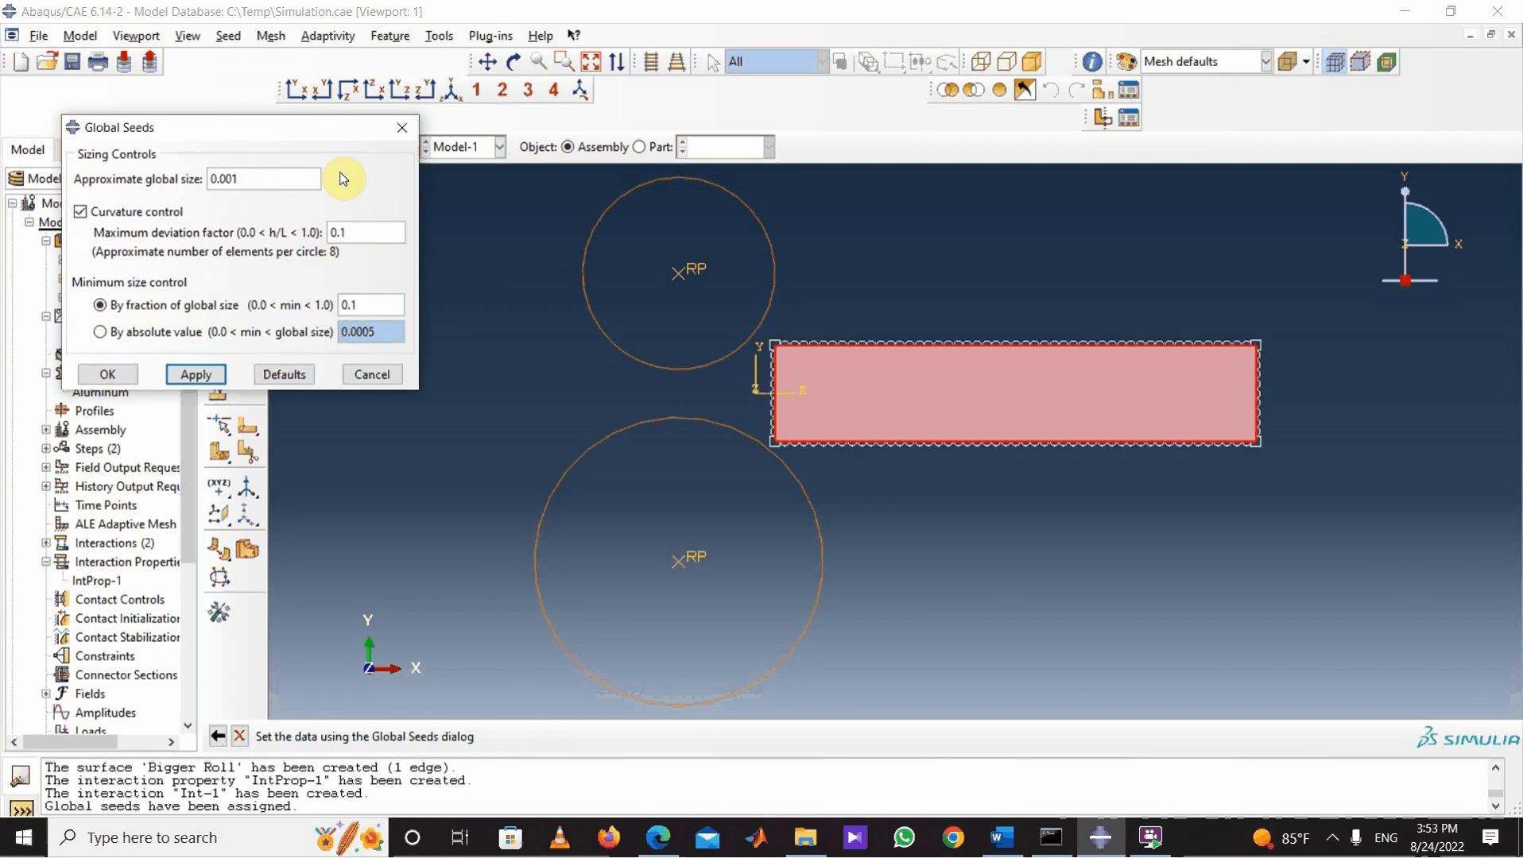
left_click(401, 127)
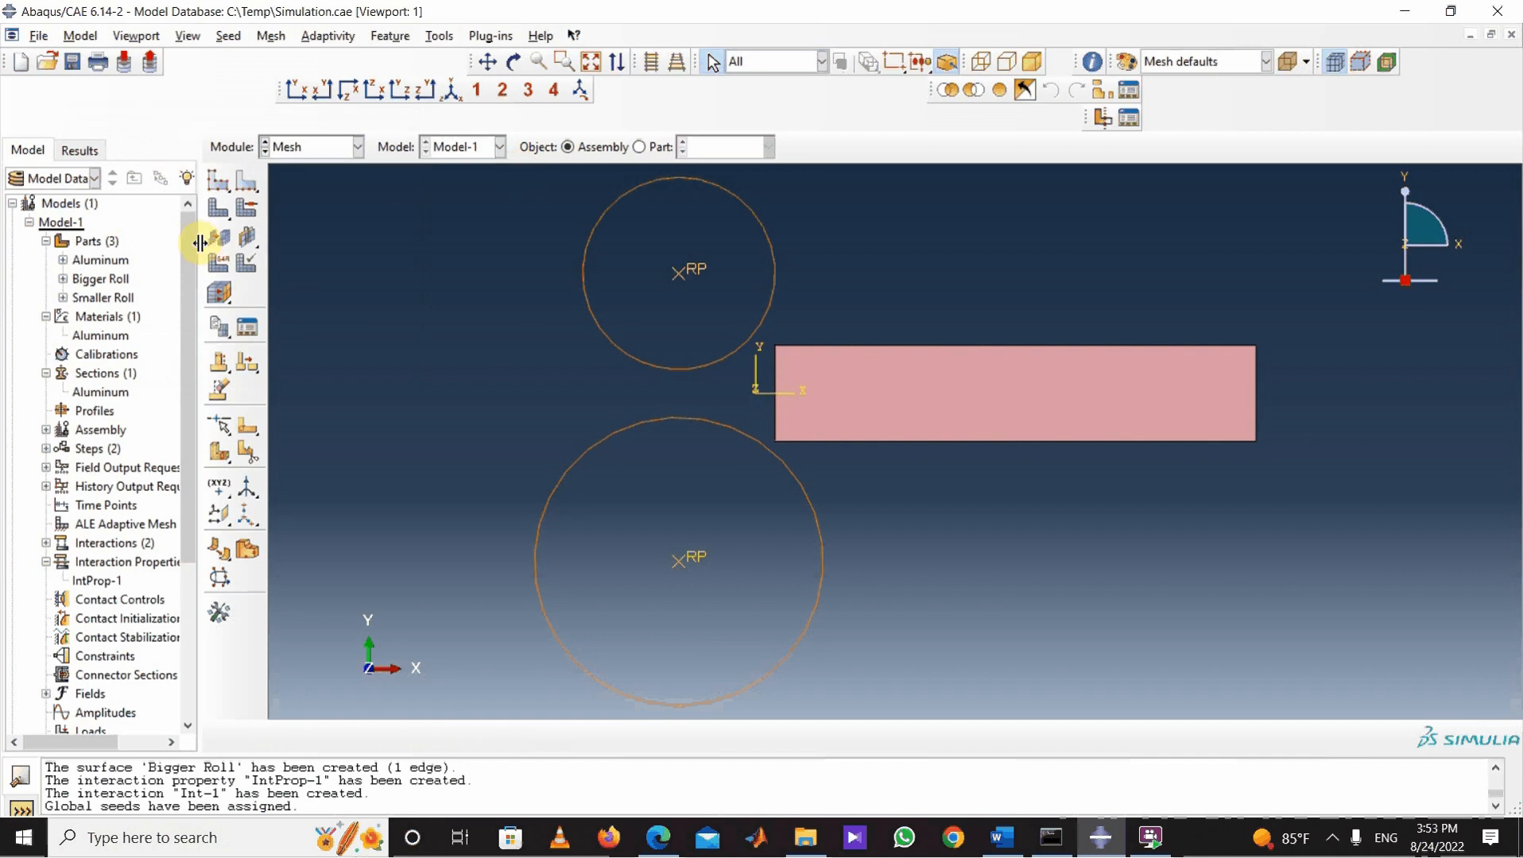
Step: Assign Aluminum-1.Set-1 the Explicit element library with linear geometric order and the Plane Stress family
left_click(248, 326)
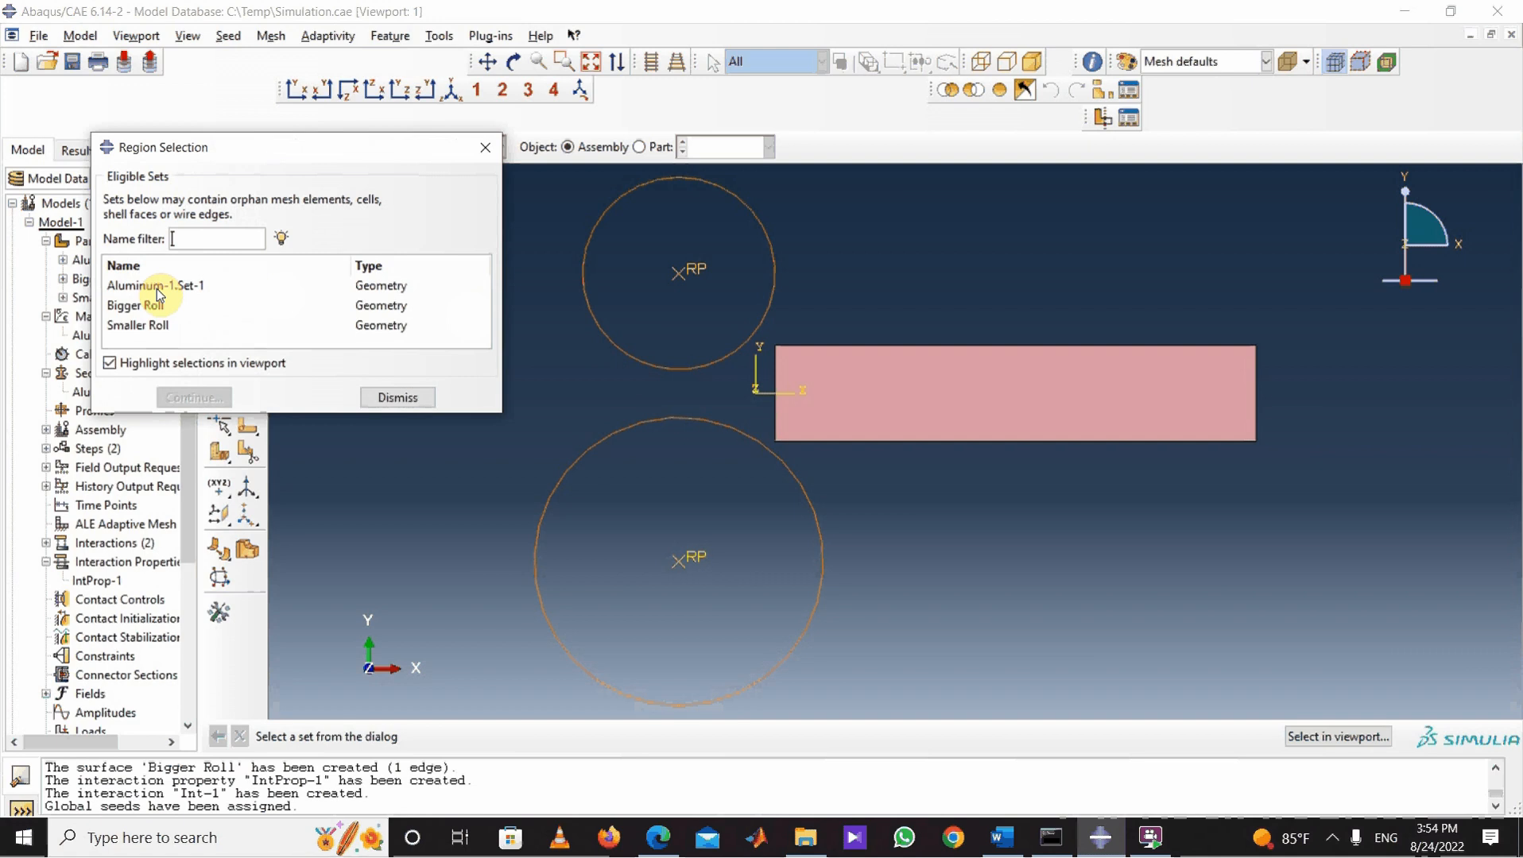
left_click(237, 286)
left_click(204, 399)
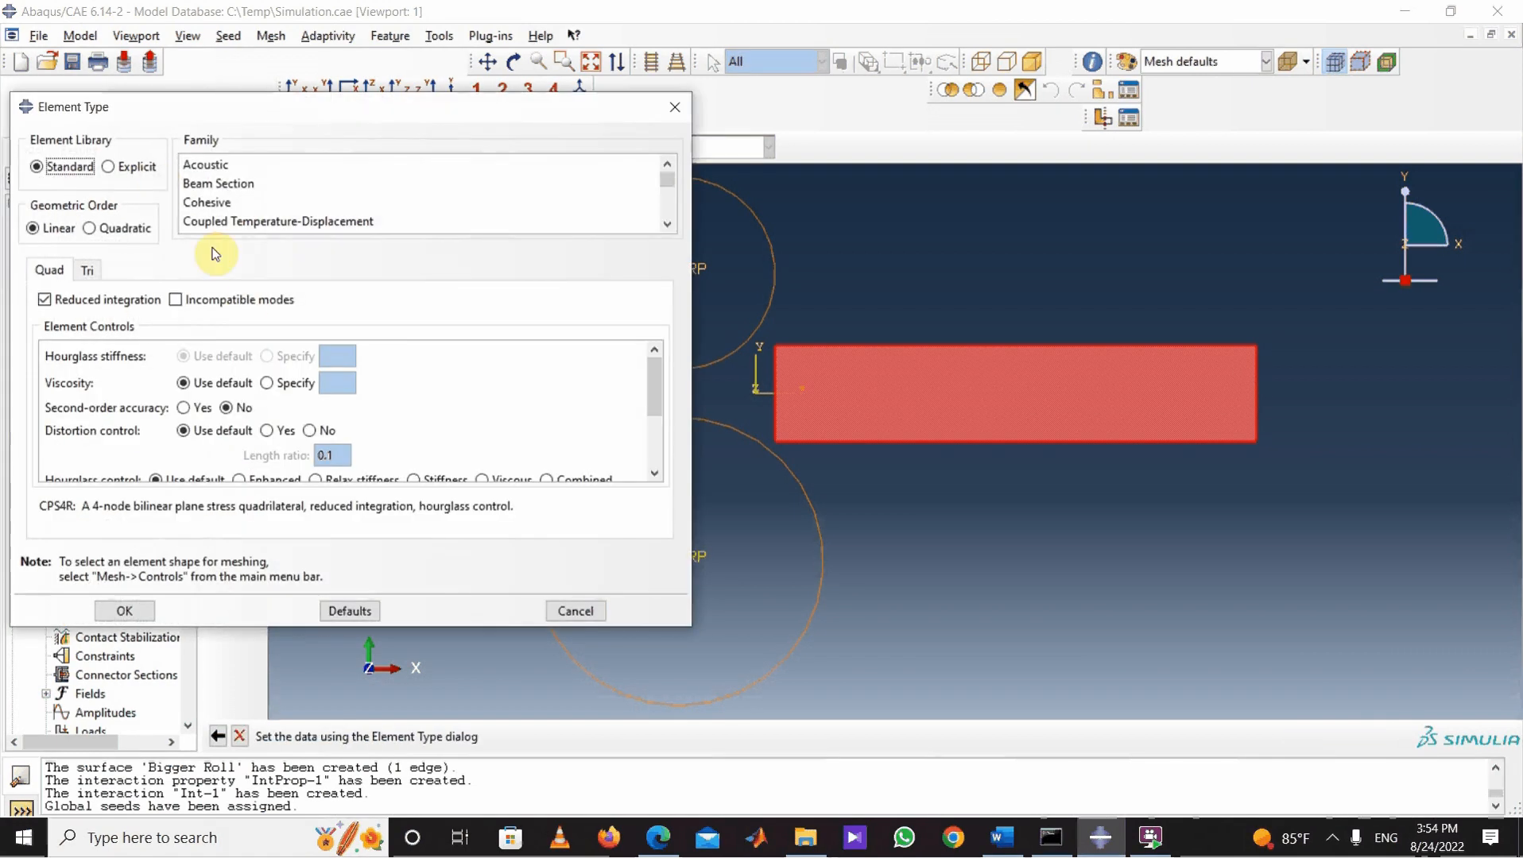
left_click(124, 168)
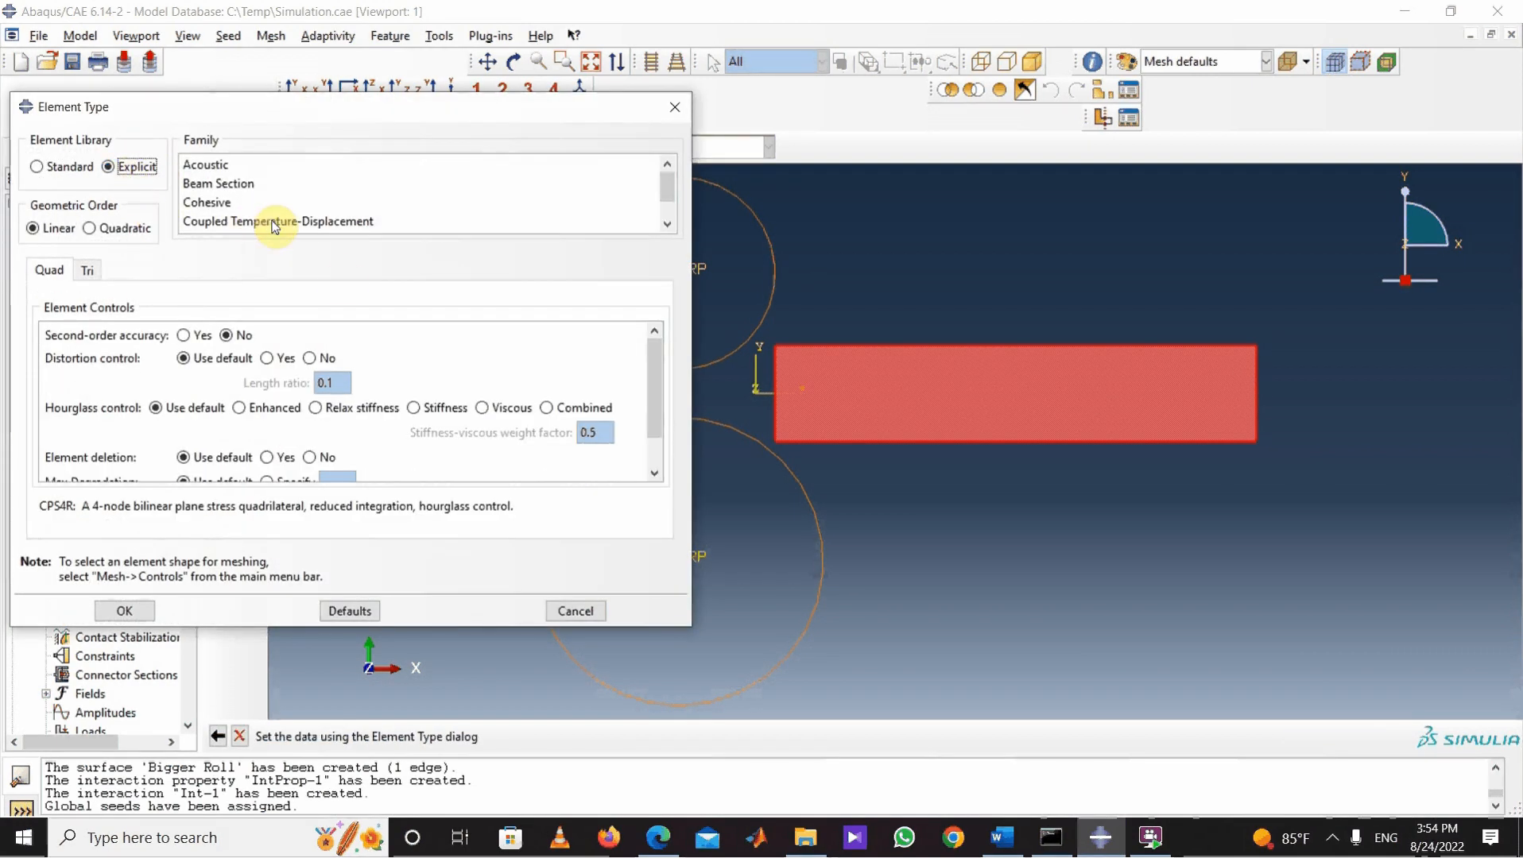
scroll(275, 225, "down", 2)
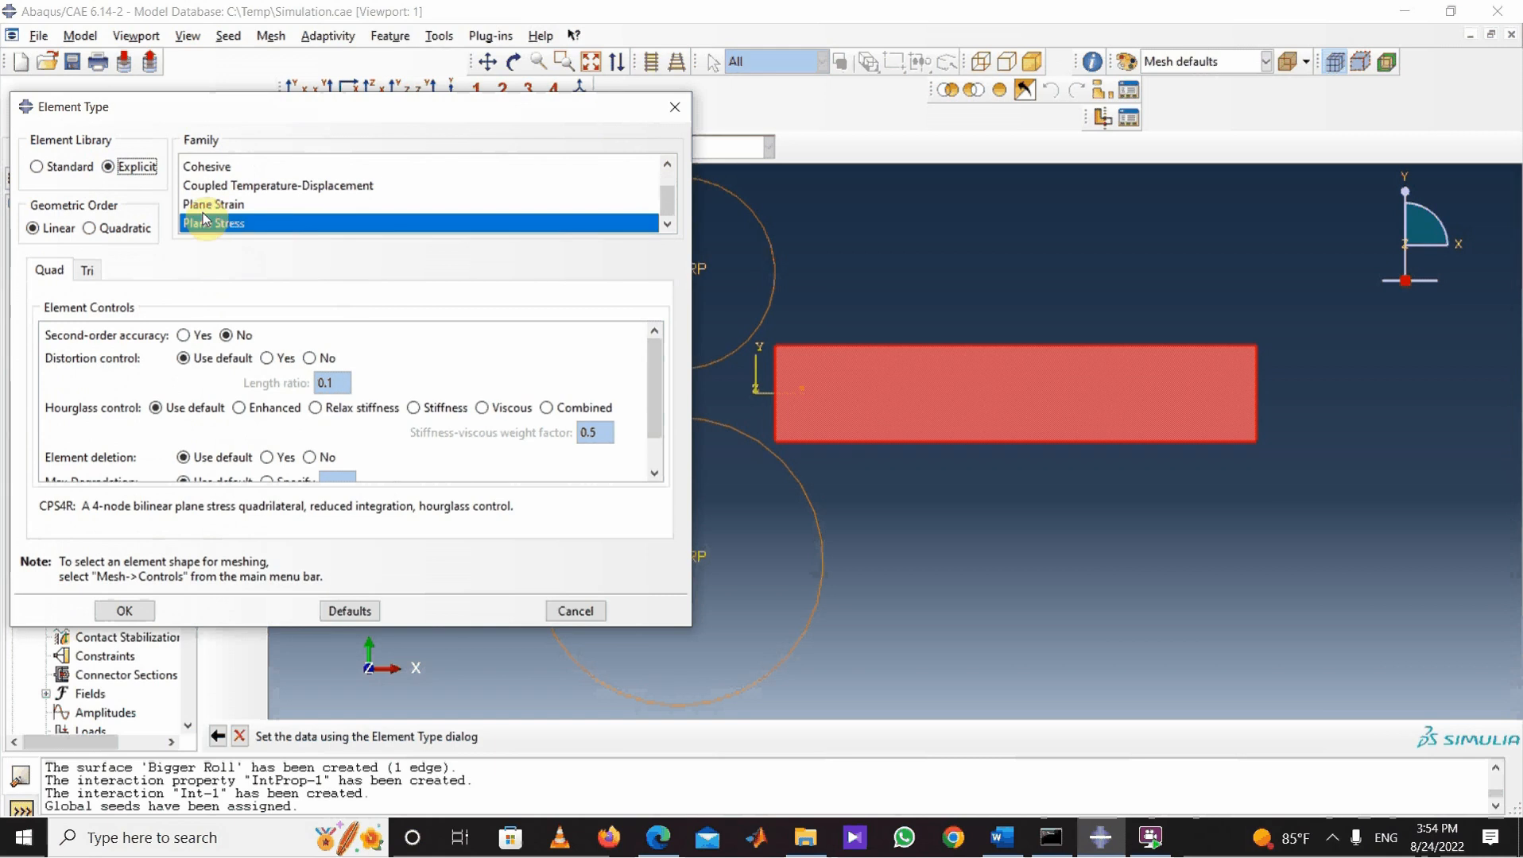
left_click(215, 205)
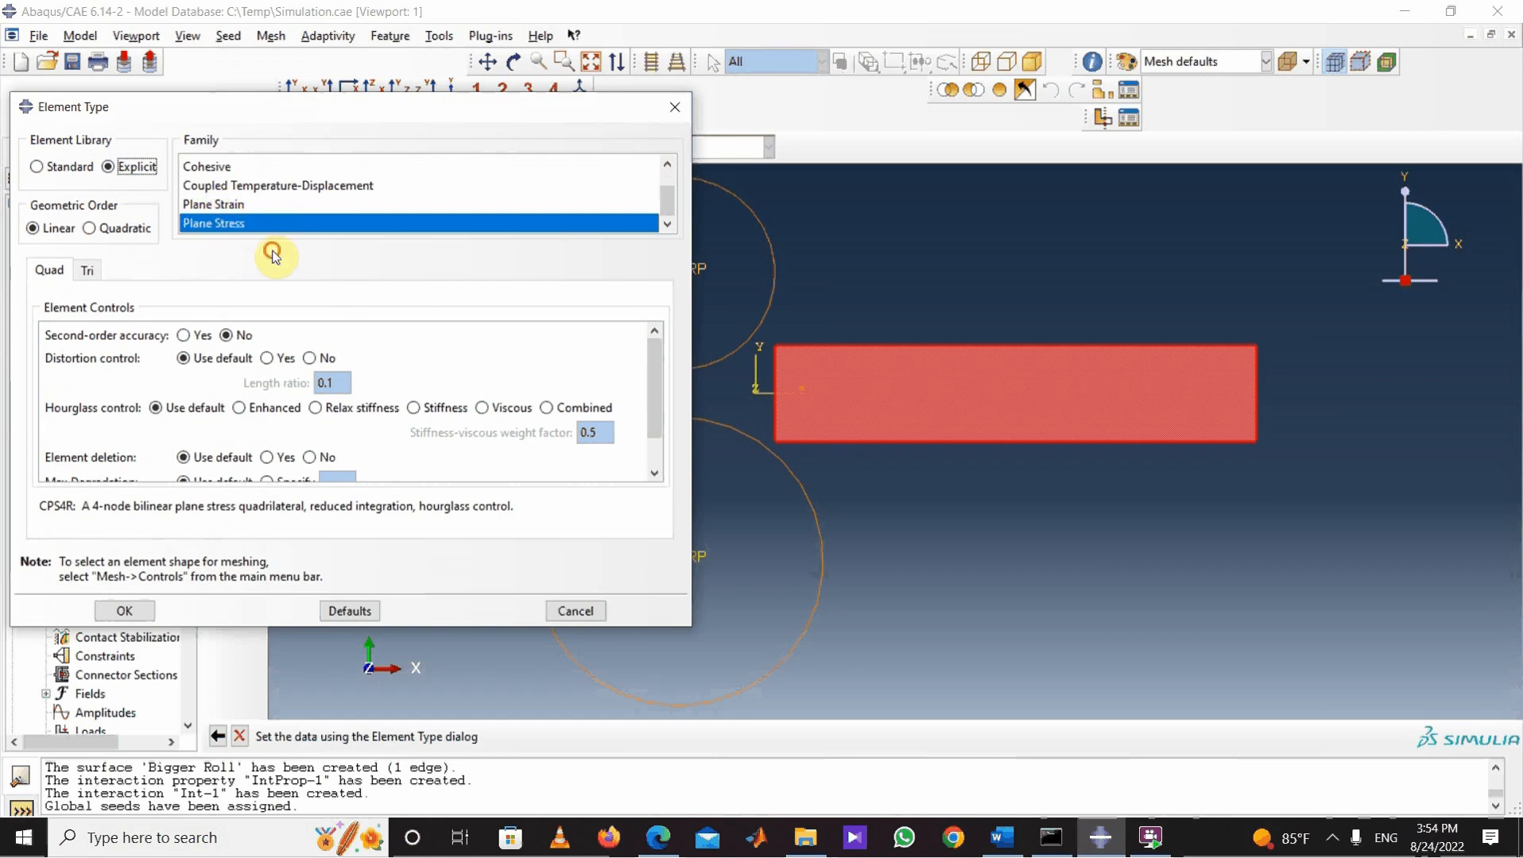
left_click(136, 614)
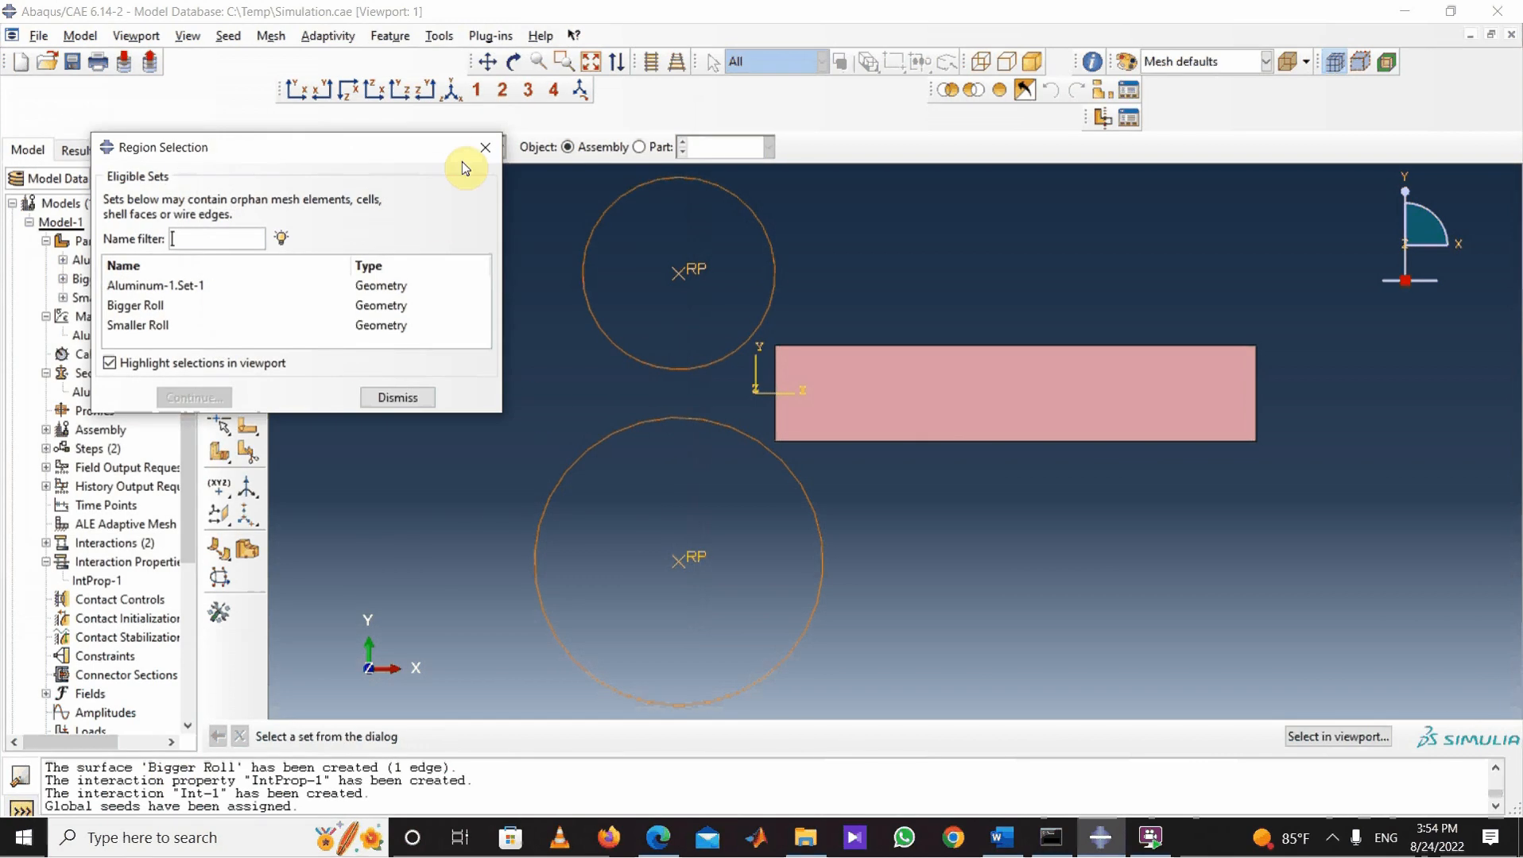
left_click(485, 147)
Step: Generate the mesh on the aluminum plate instance
left_click(218, 208)
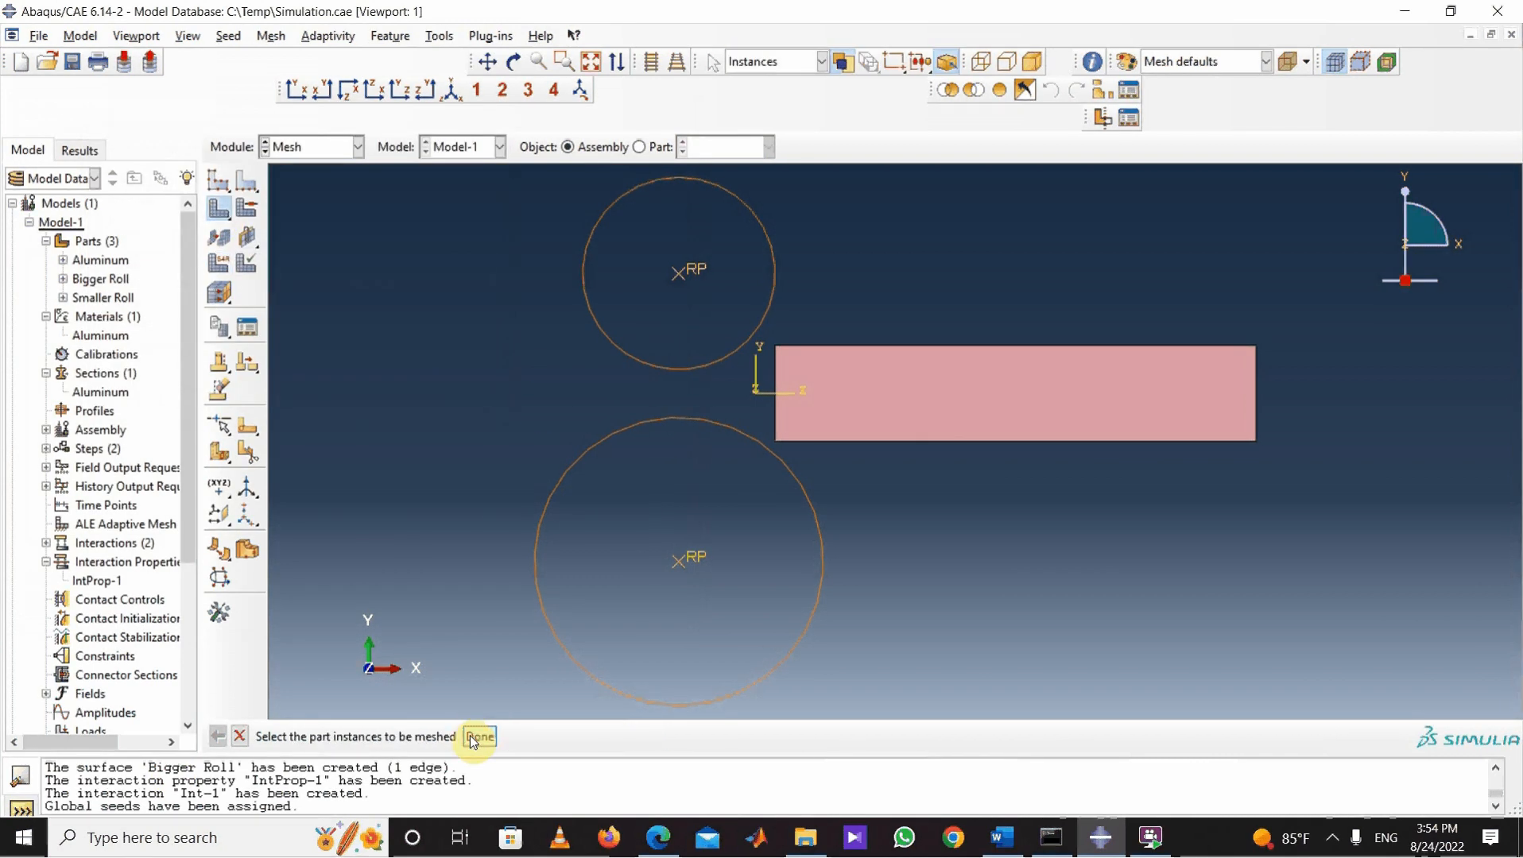
left_click(789, 422)
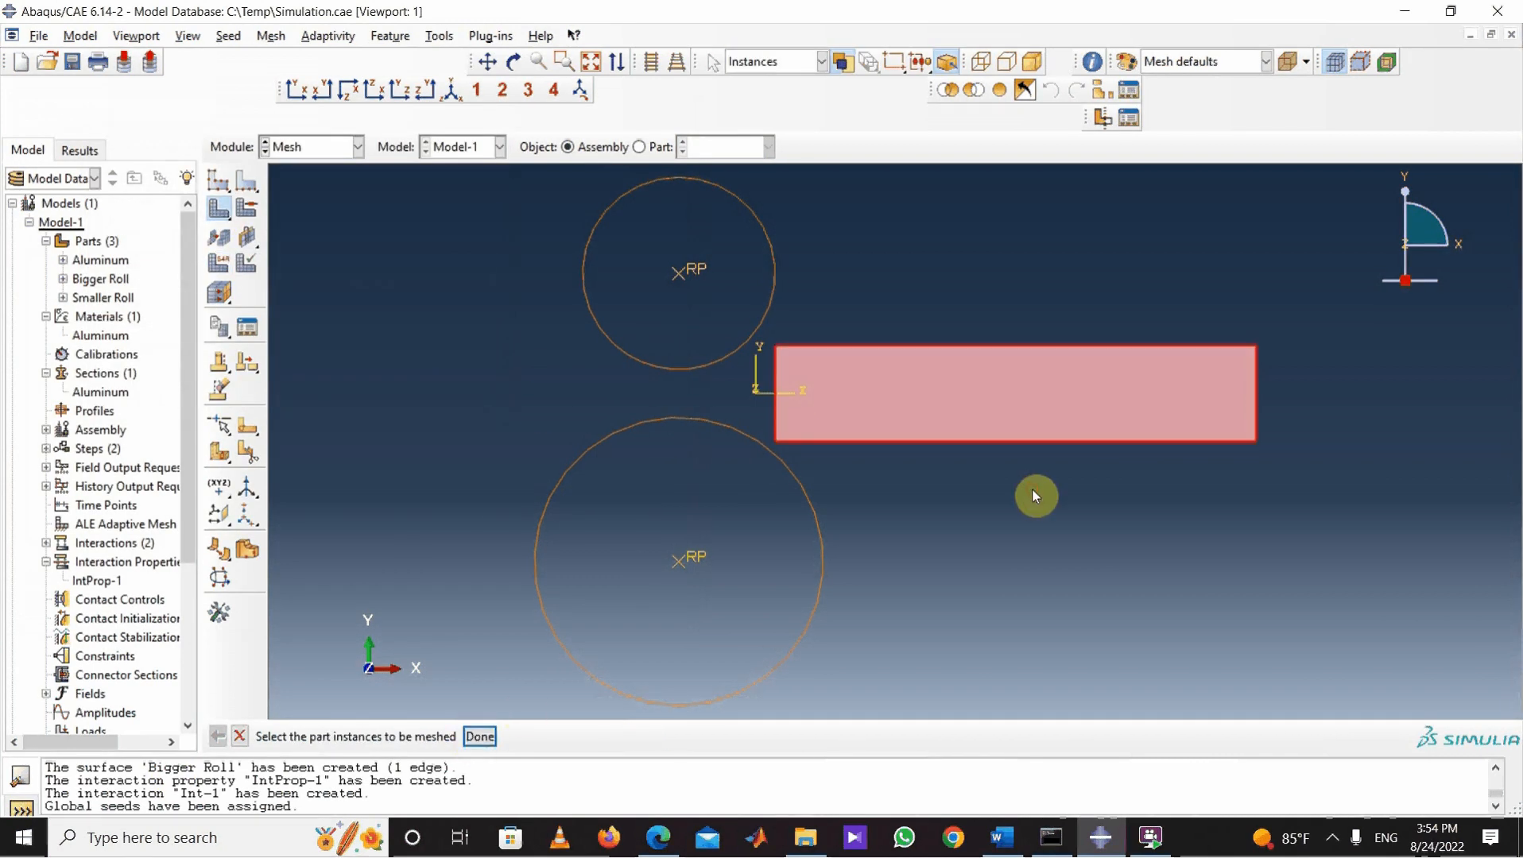
left_click(480, 736)
Step: Review the part definitions of the Bigger Roll and the Smaller Roll, keeping both as 2D planar analytical rigid parts
right_click(83, 282)
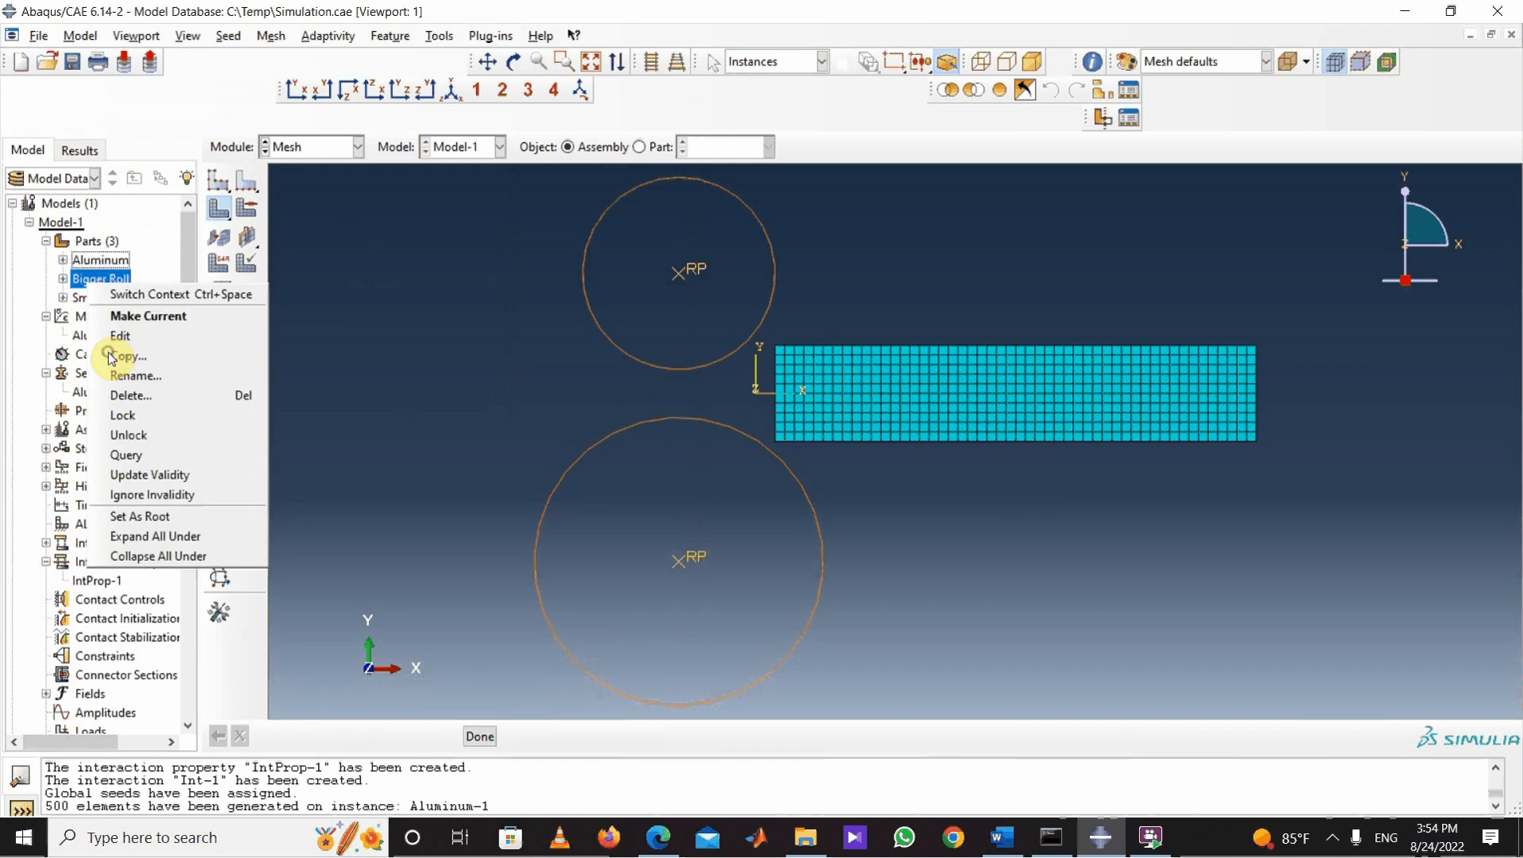
key("Return")
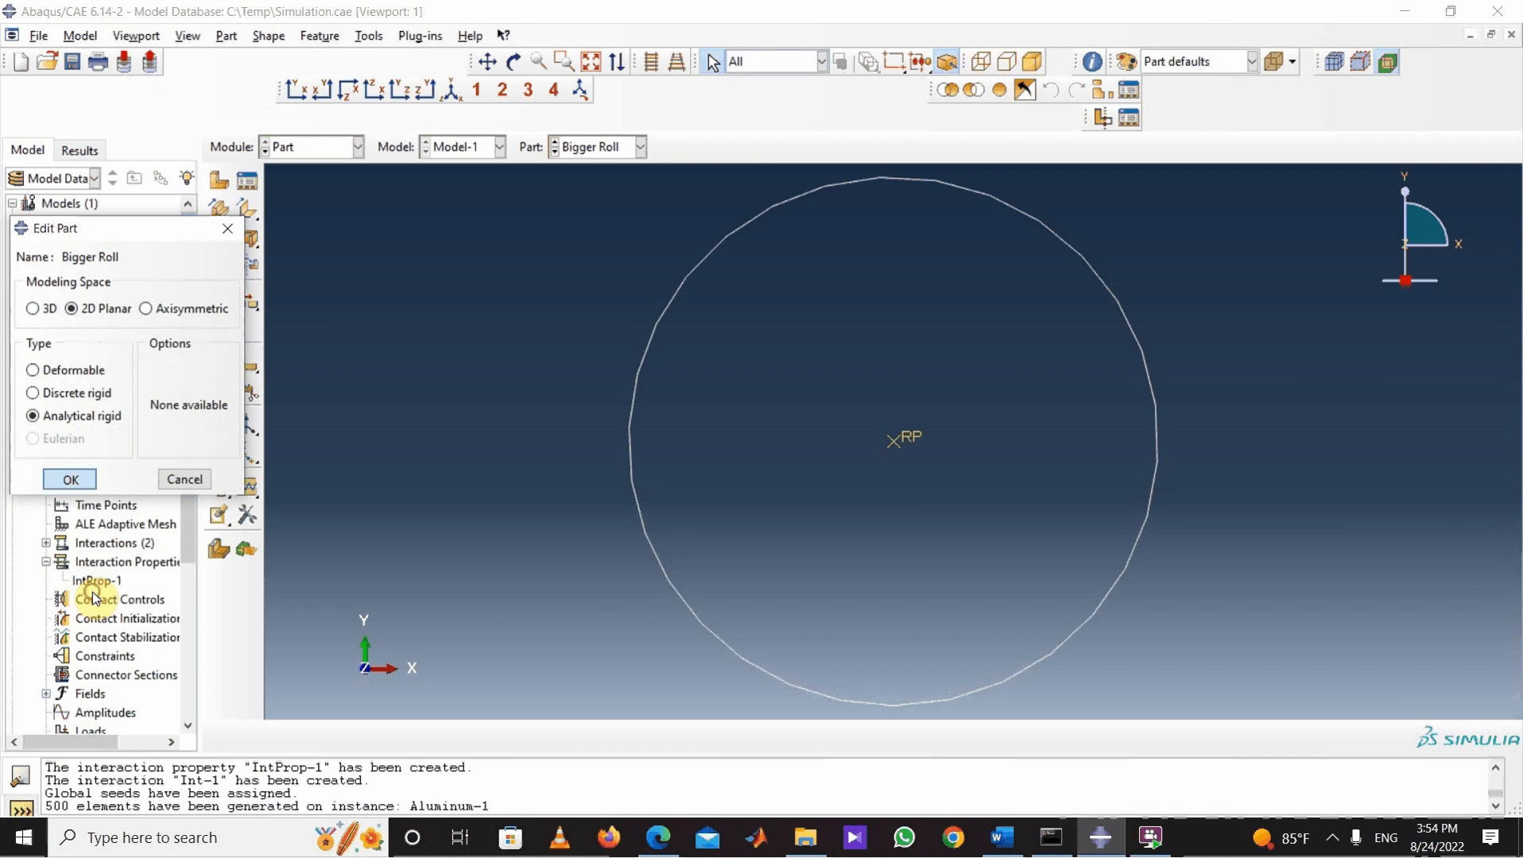
left_click(70, 479)
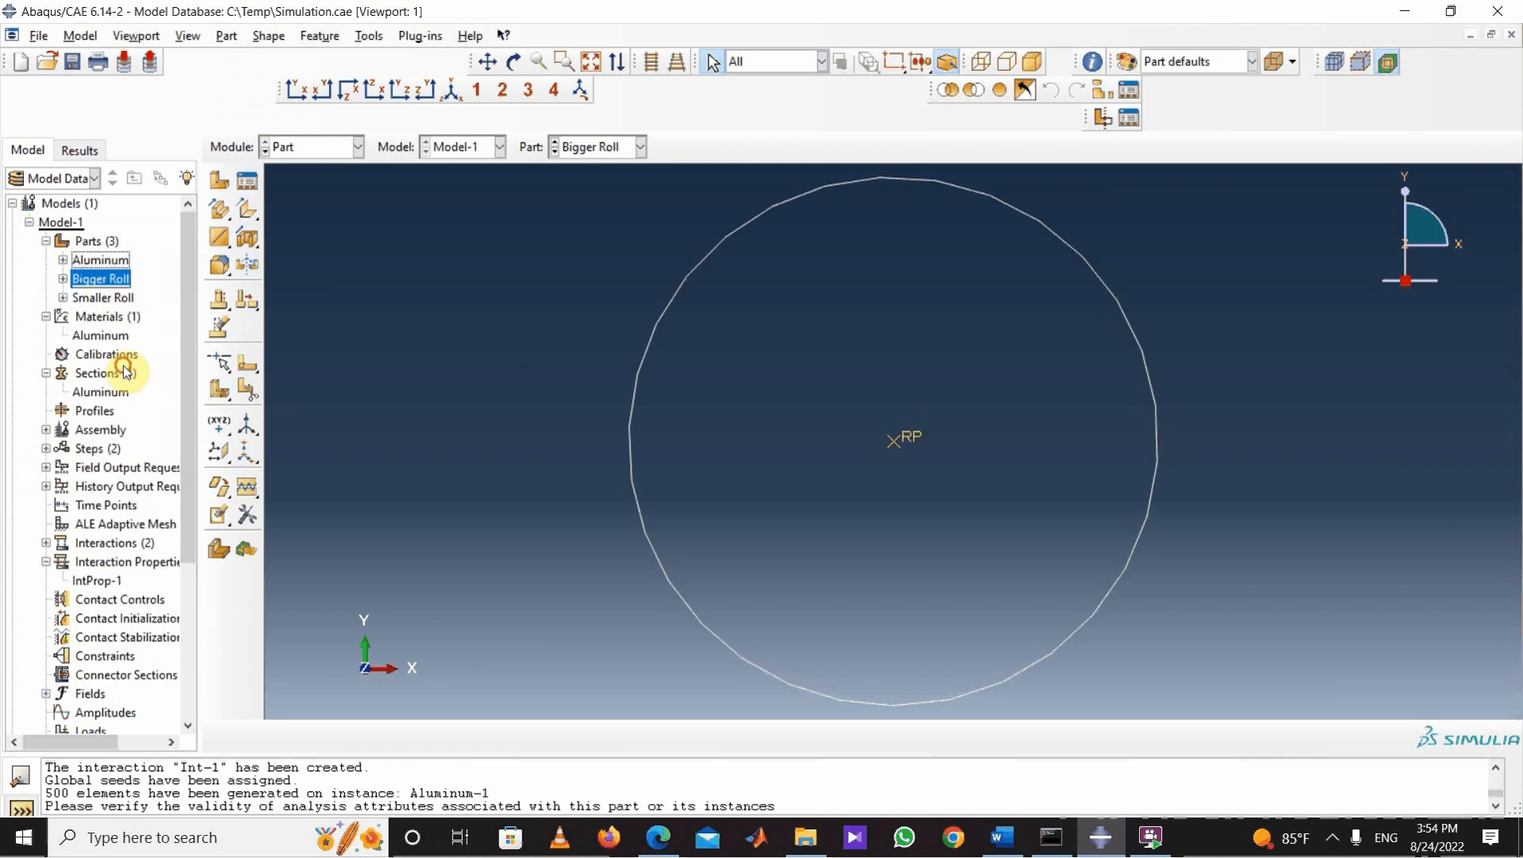
right_click(102, 297)
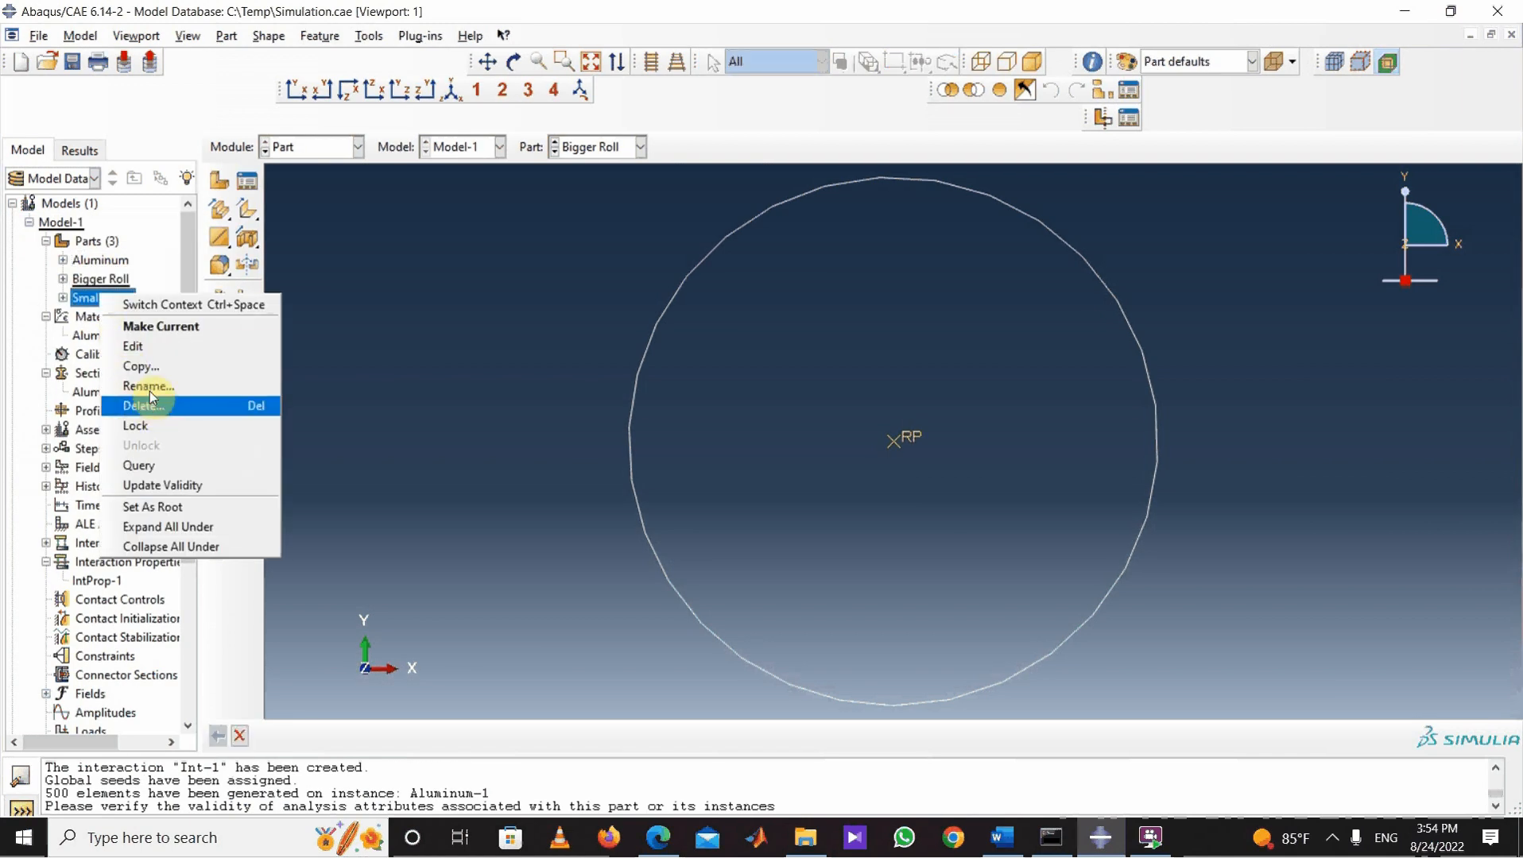
left_click(147, 347)
left_click(97, 479)
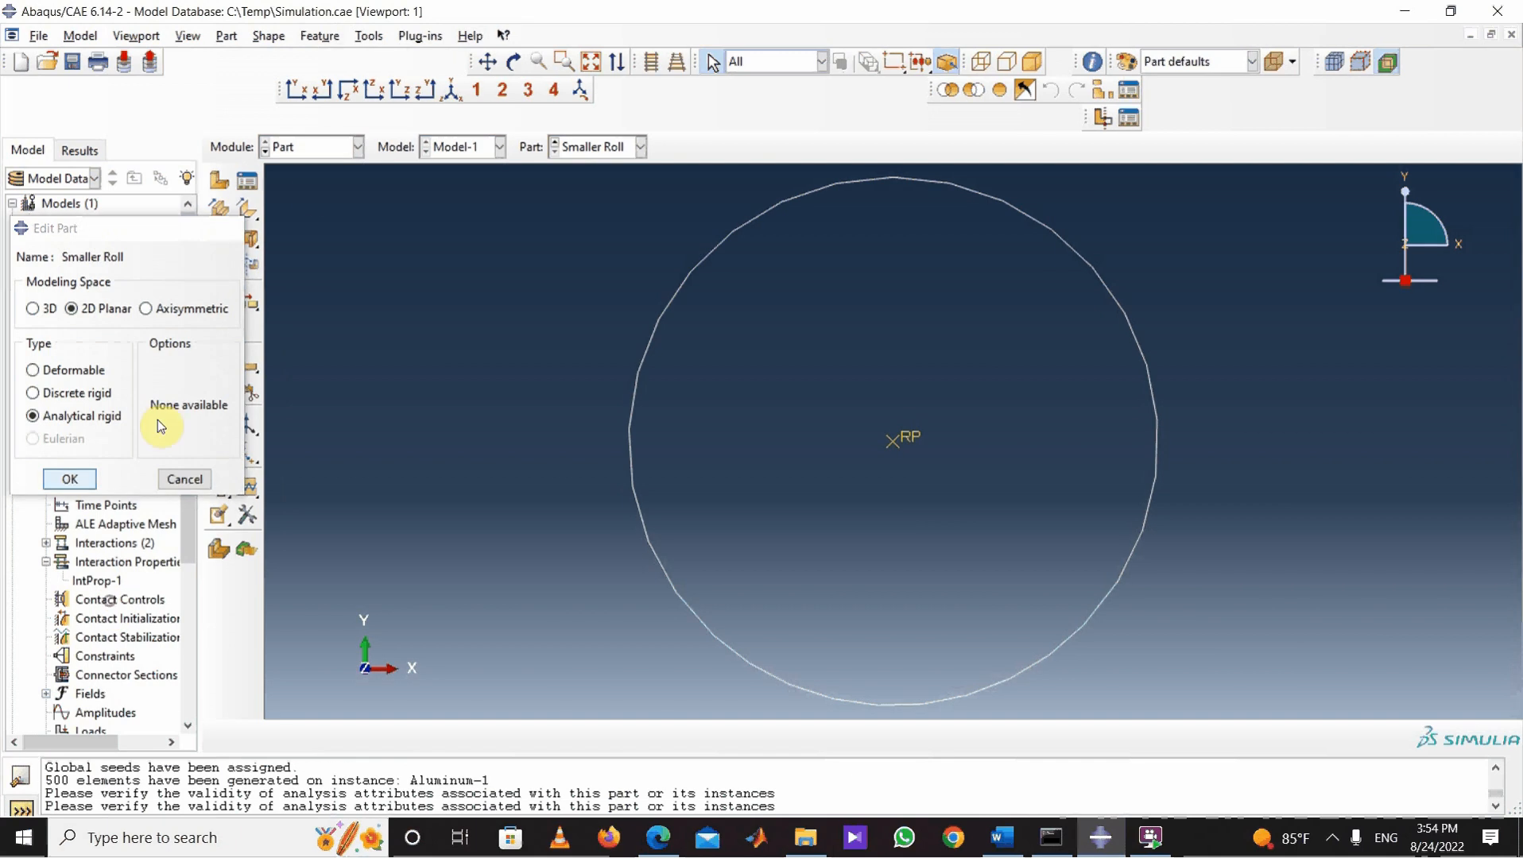
Step: Return to the Mesh module and display the whole assembly with the meshed plate
left_click(356, 147)
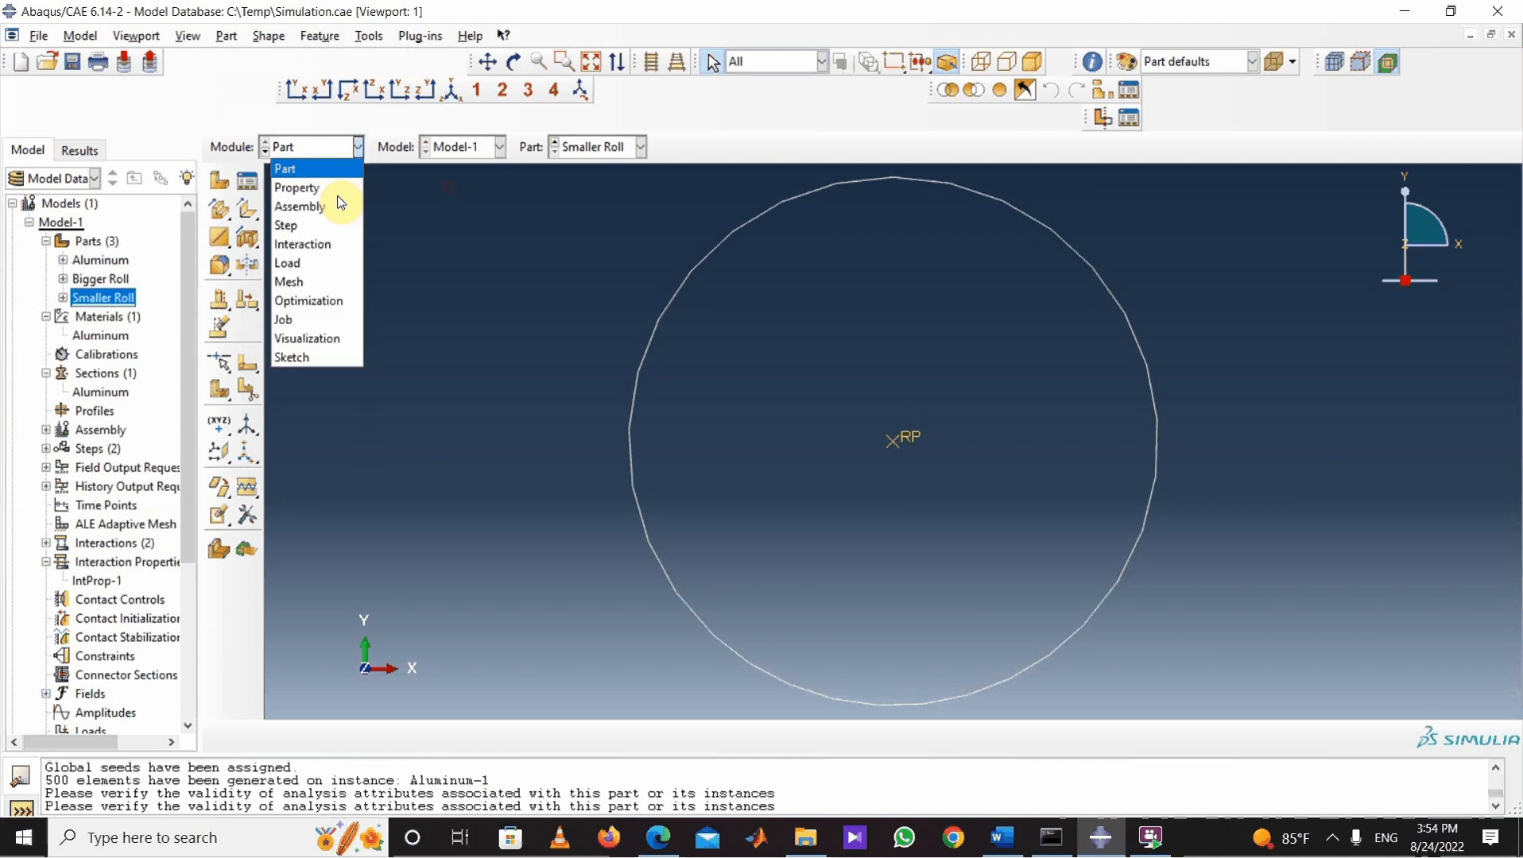
left_click(312, 286)
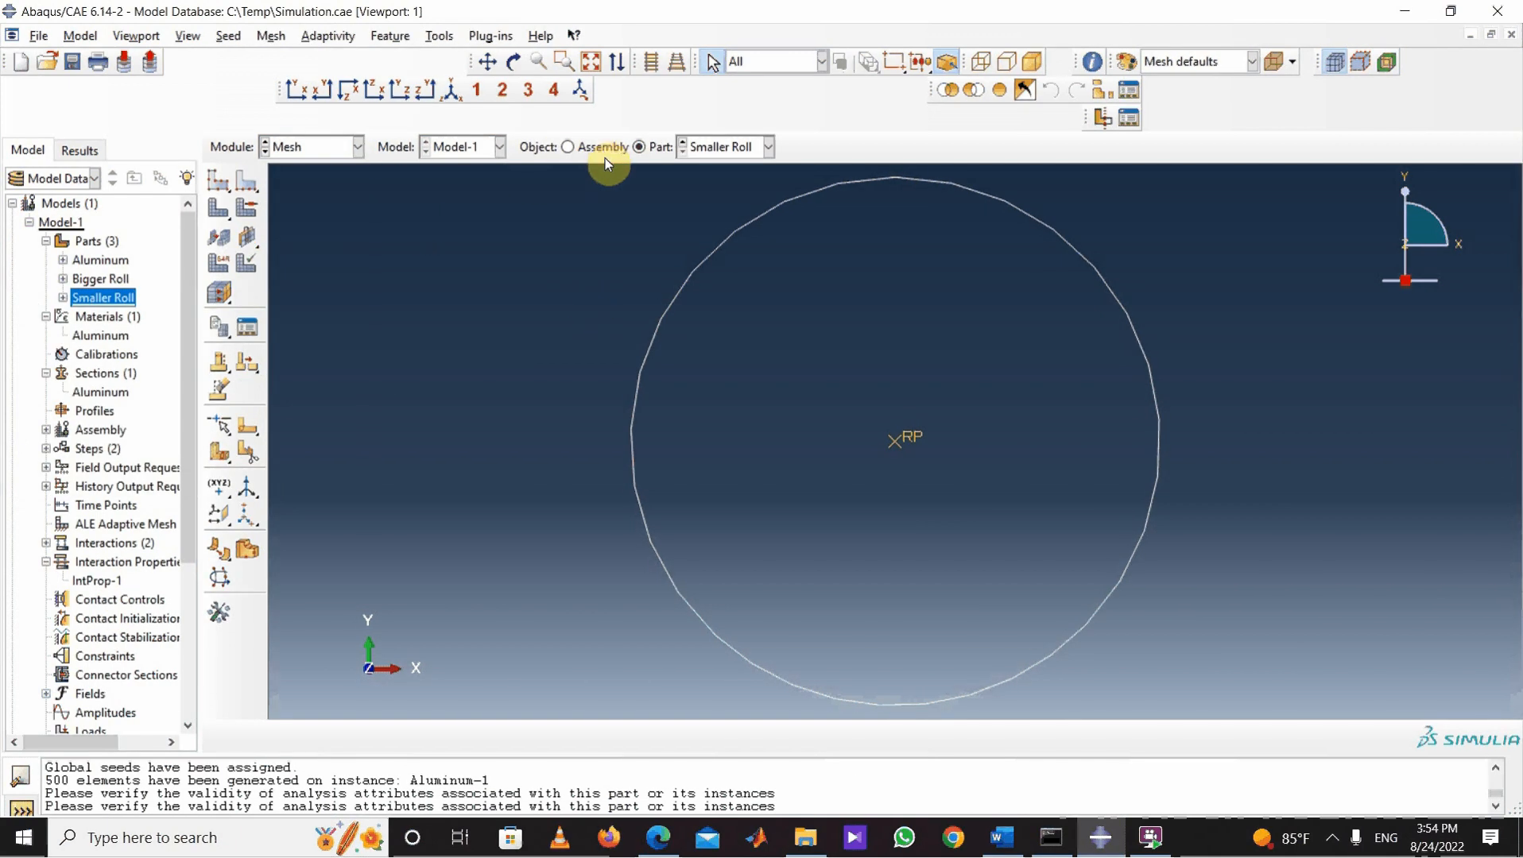
left_click(567, 147)
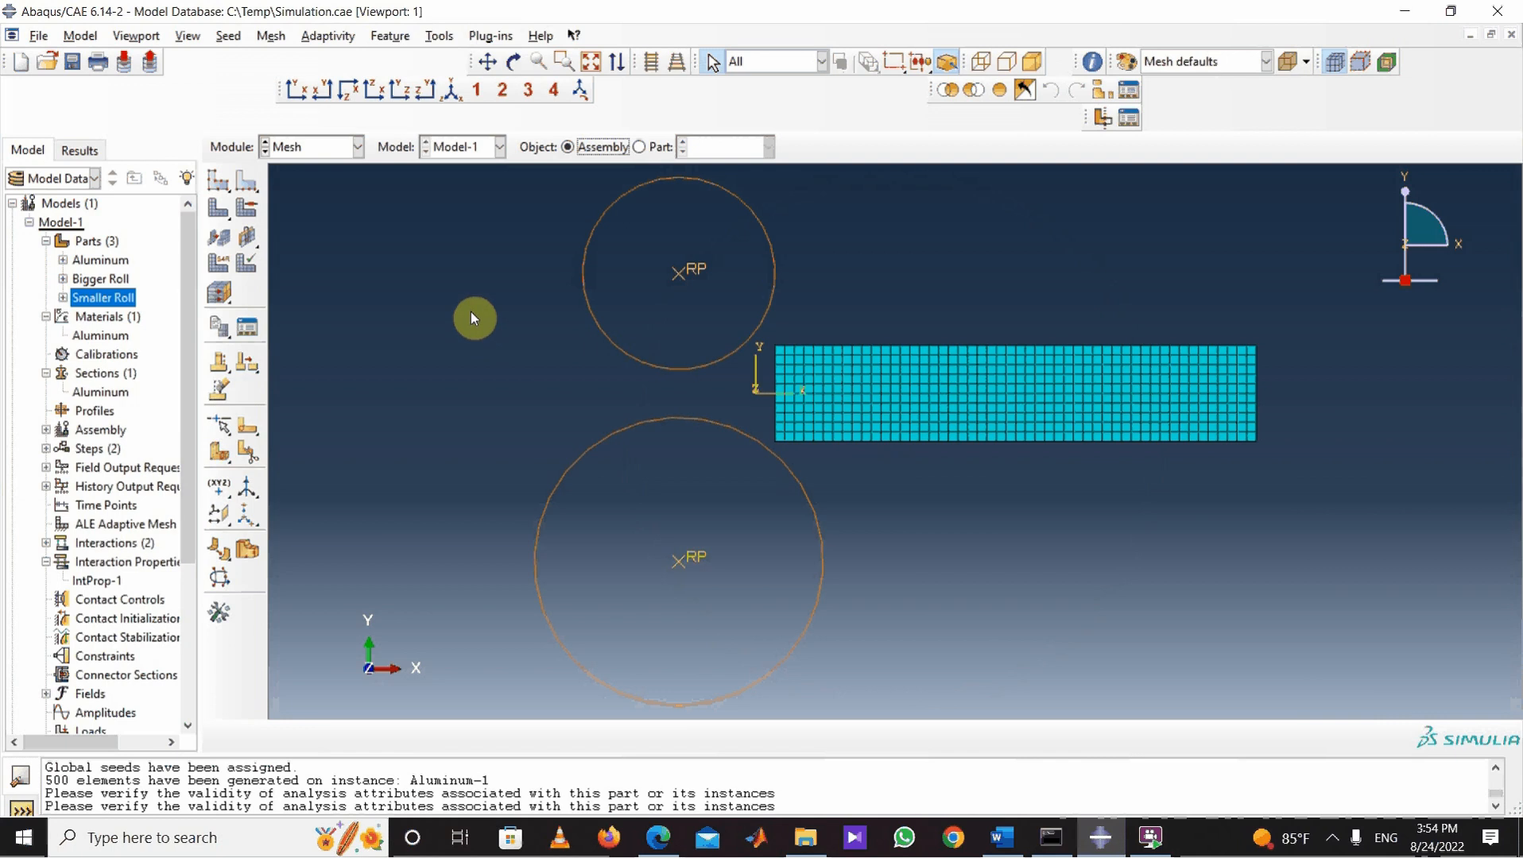
Step: Create a full analysis job for Model-1 with the default settings and run its data check, overwriting the existing job files
left_click(358, 146)
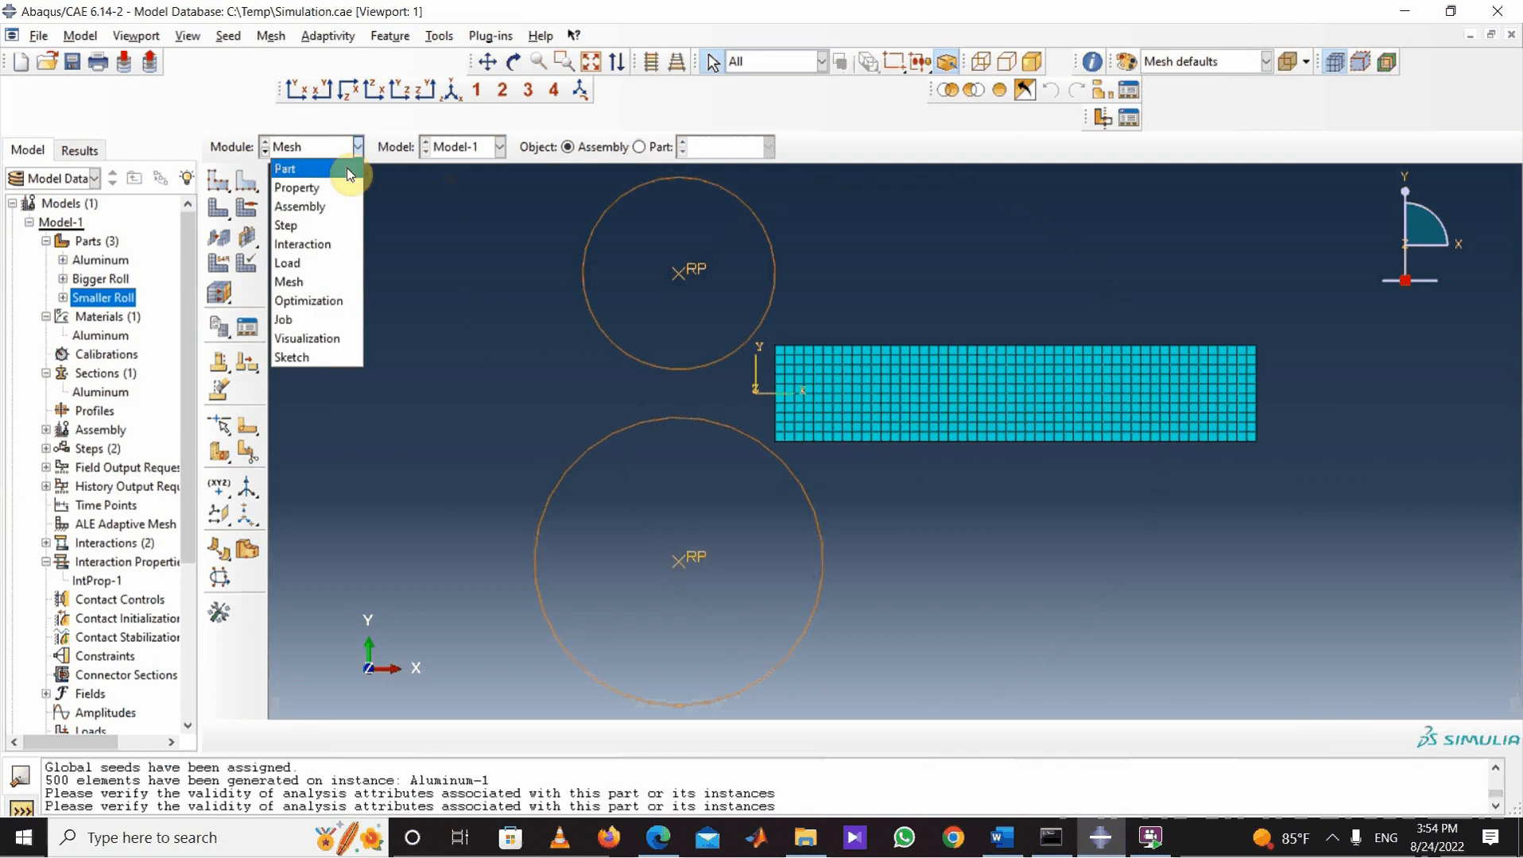
left_click(286, 319)
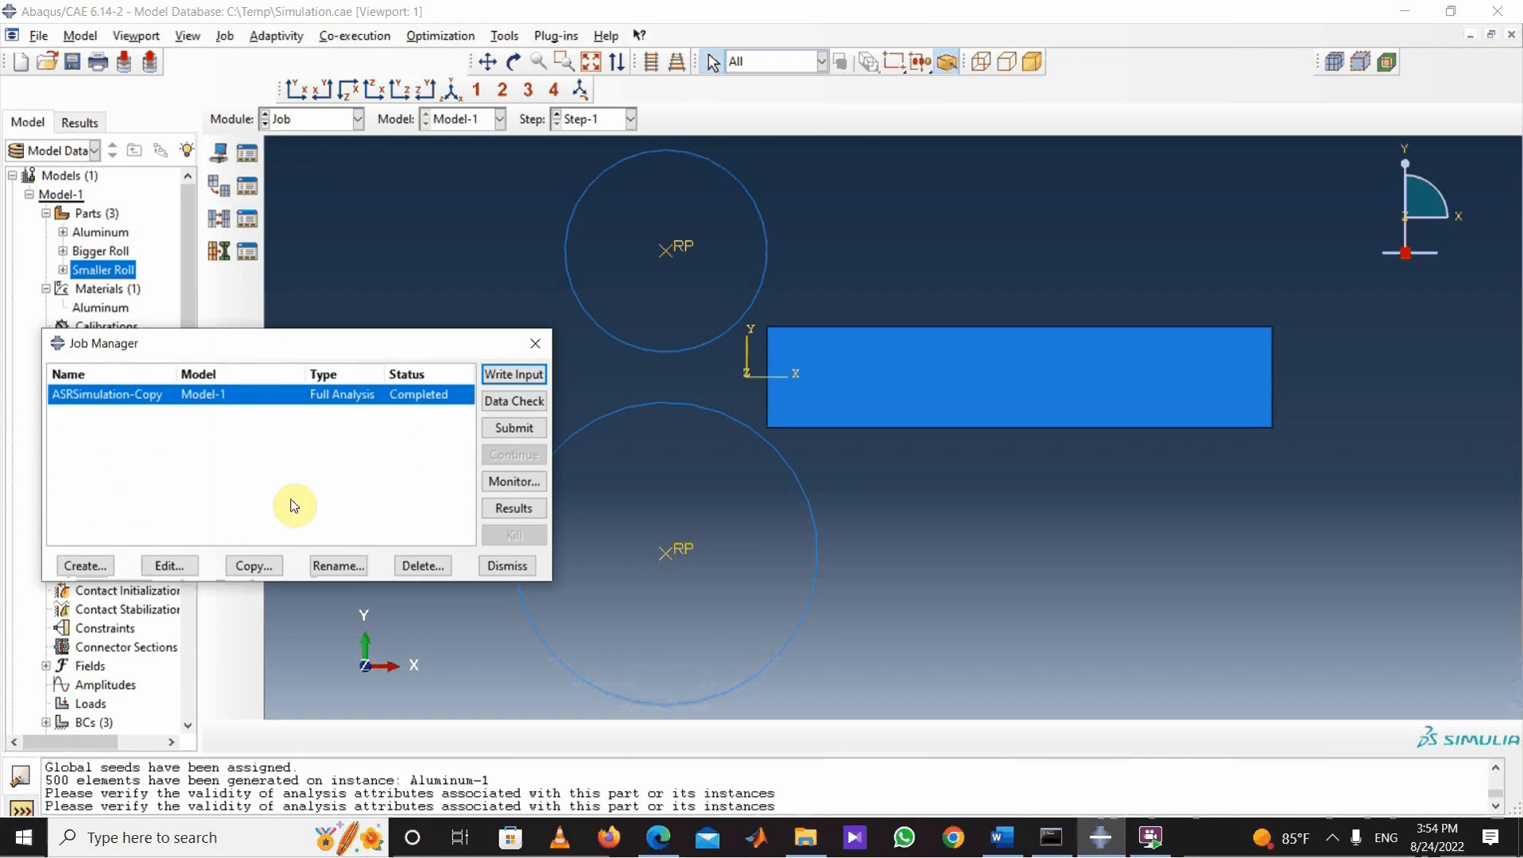
left_click(85, 566)
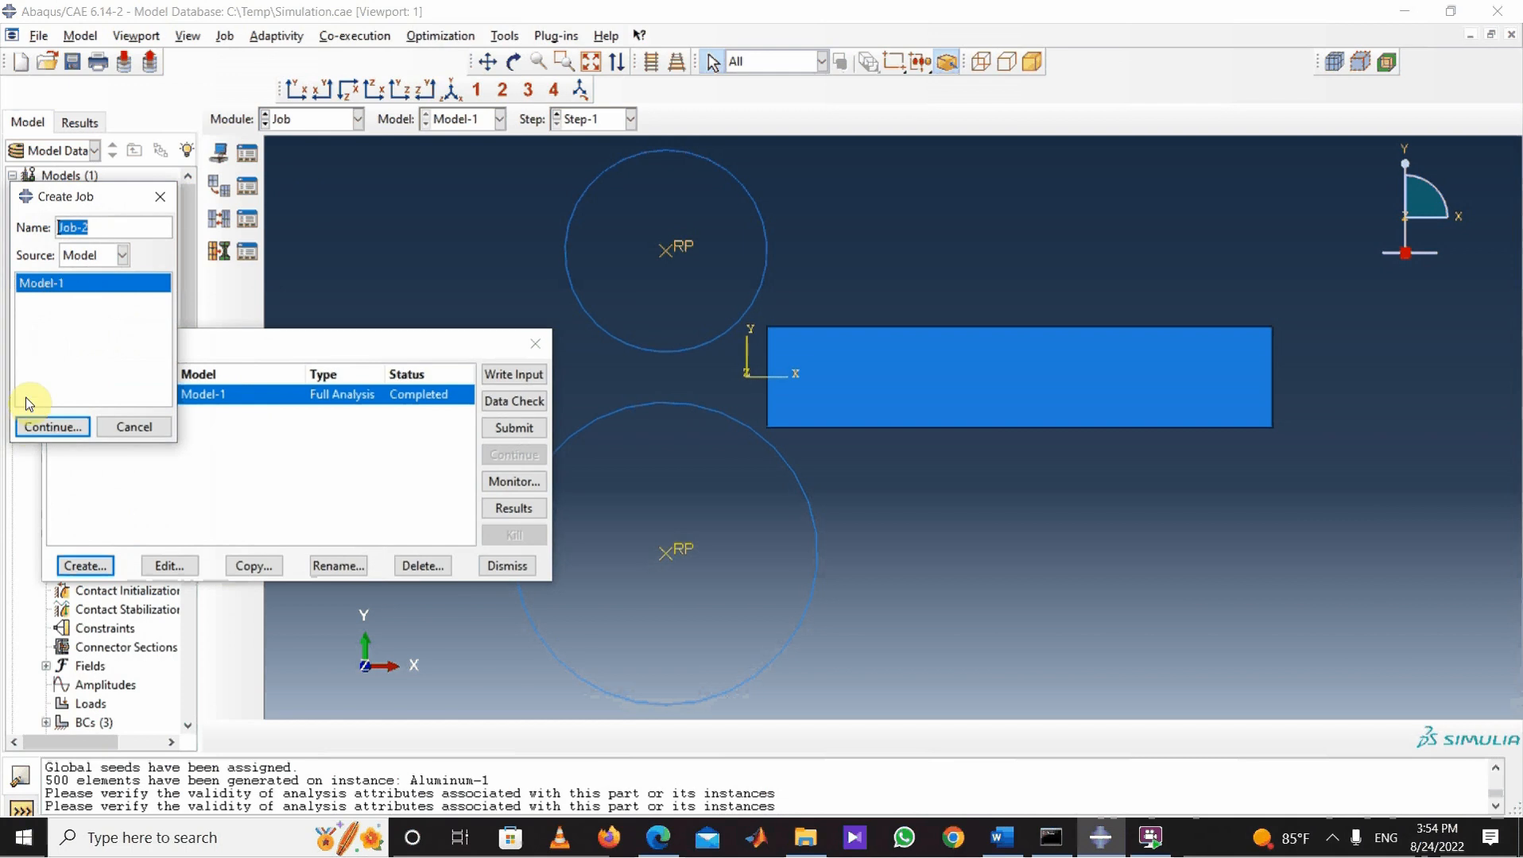
left_click(33, 426)
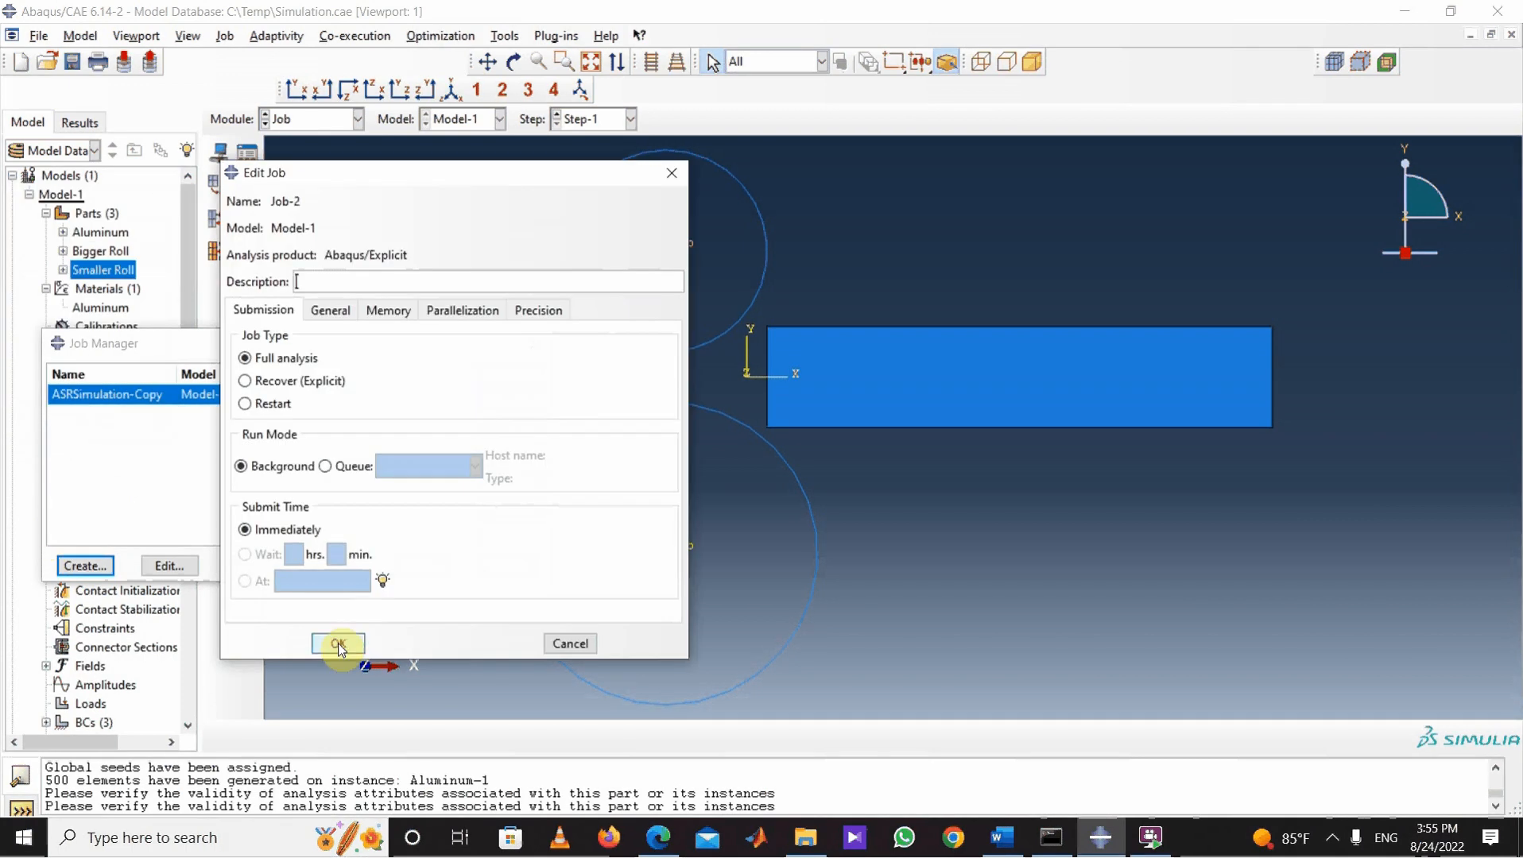
left_click(339, 645)
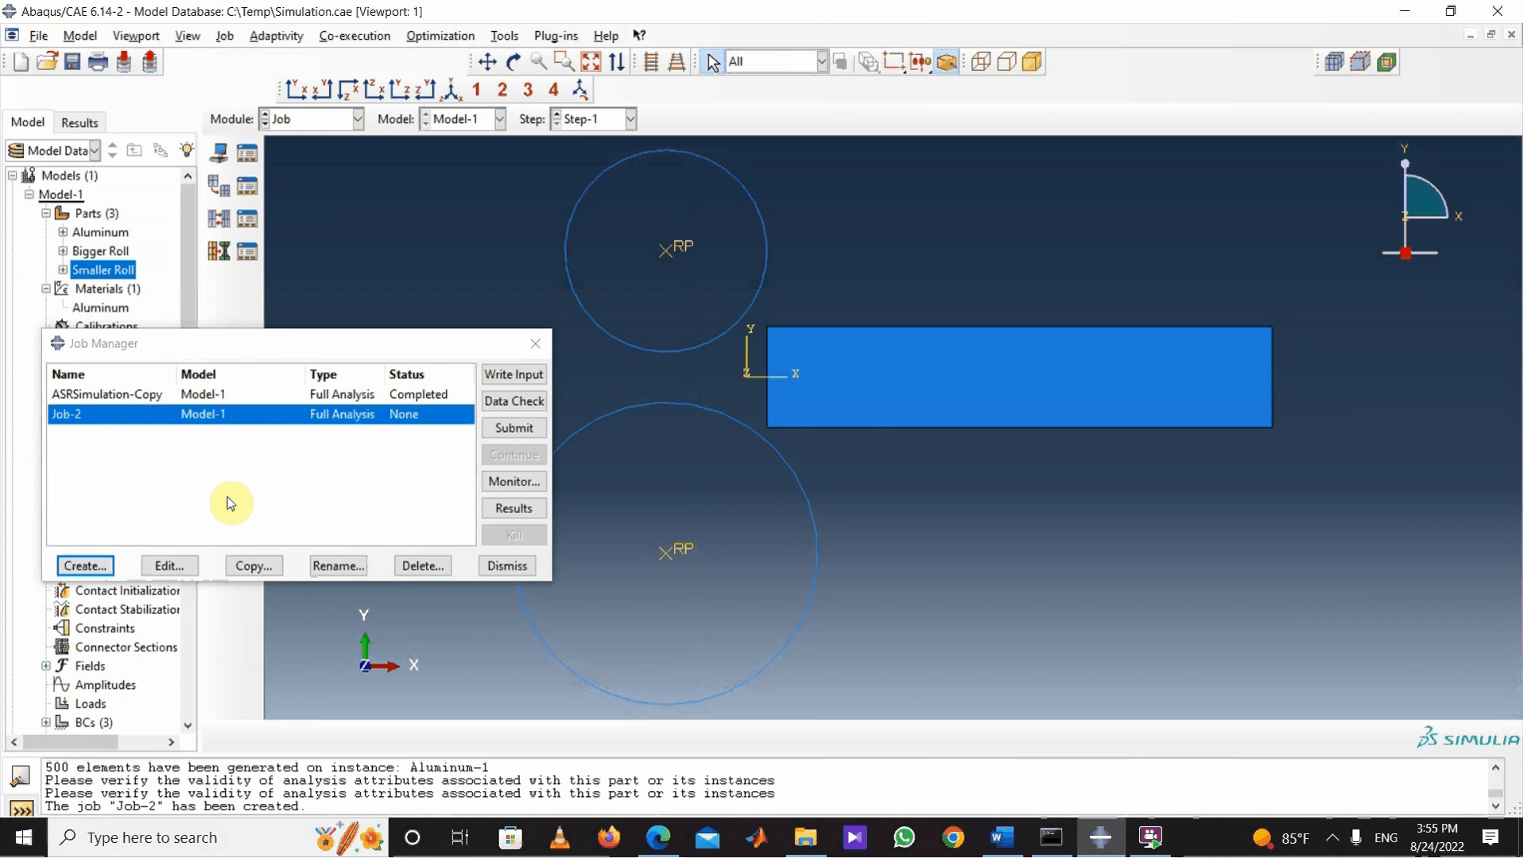
left_click(496, 407)
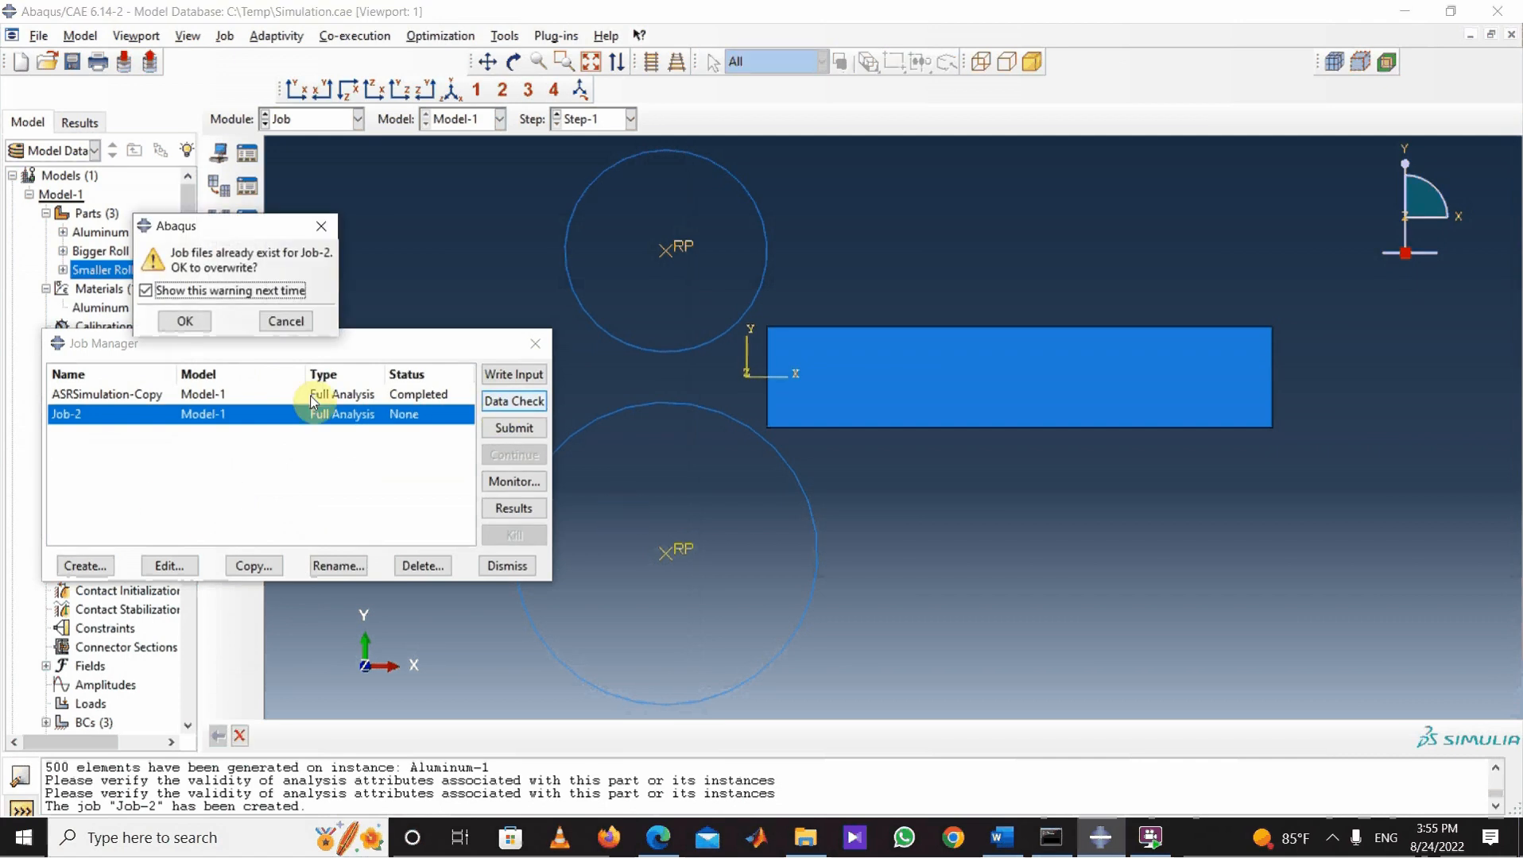
left_click(184, 321)
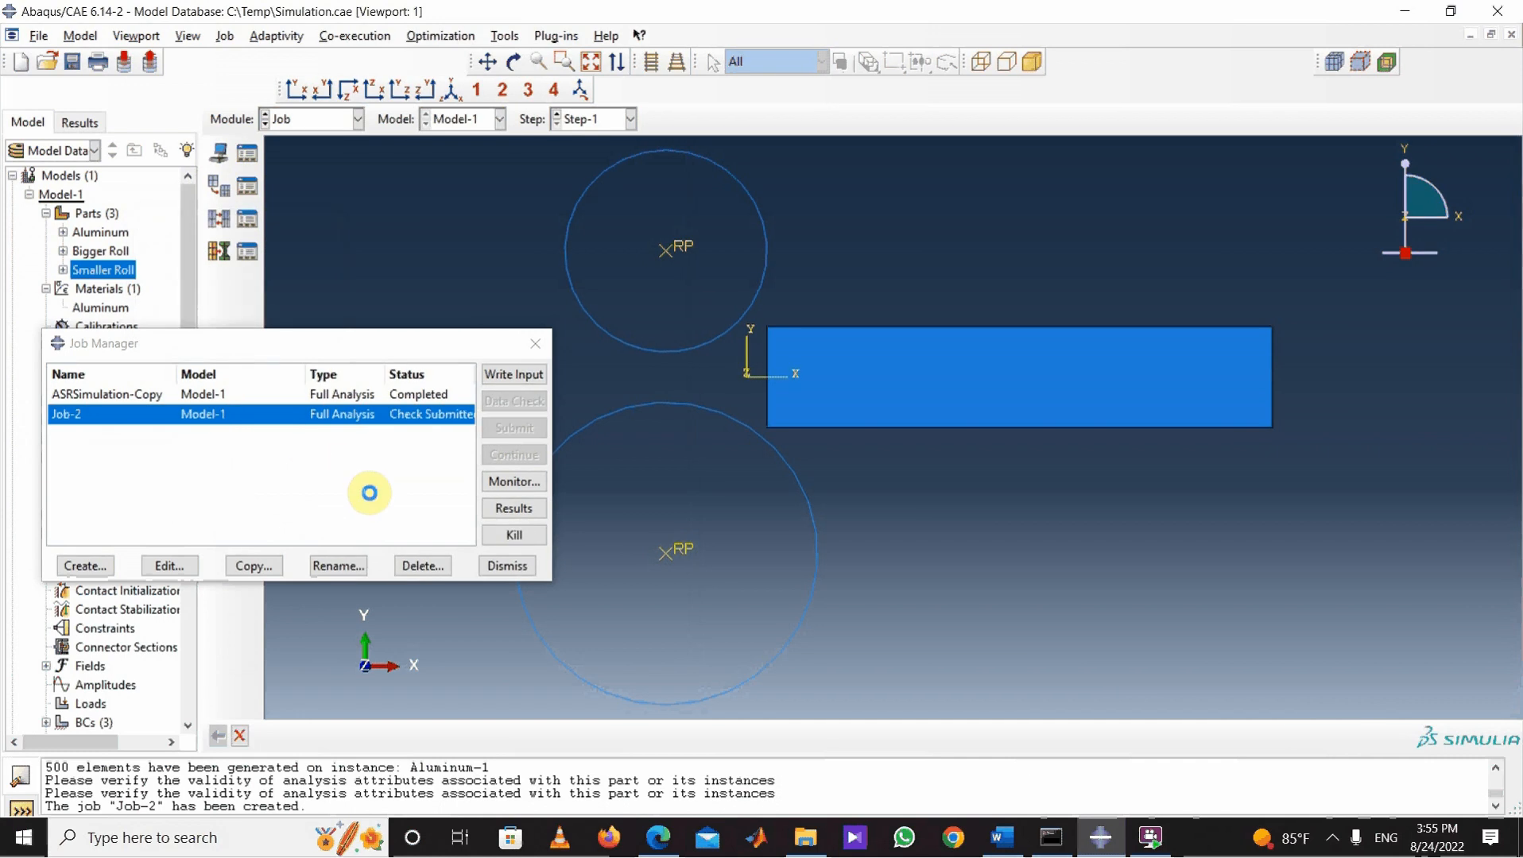
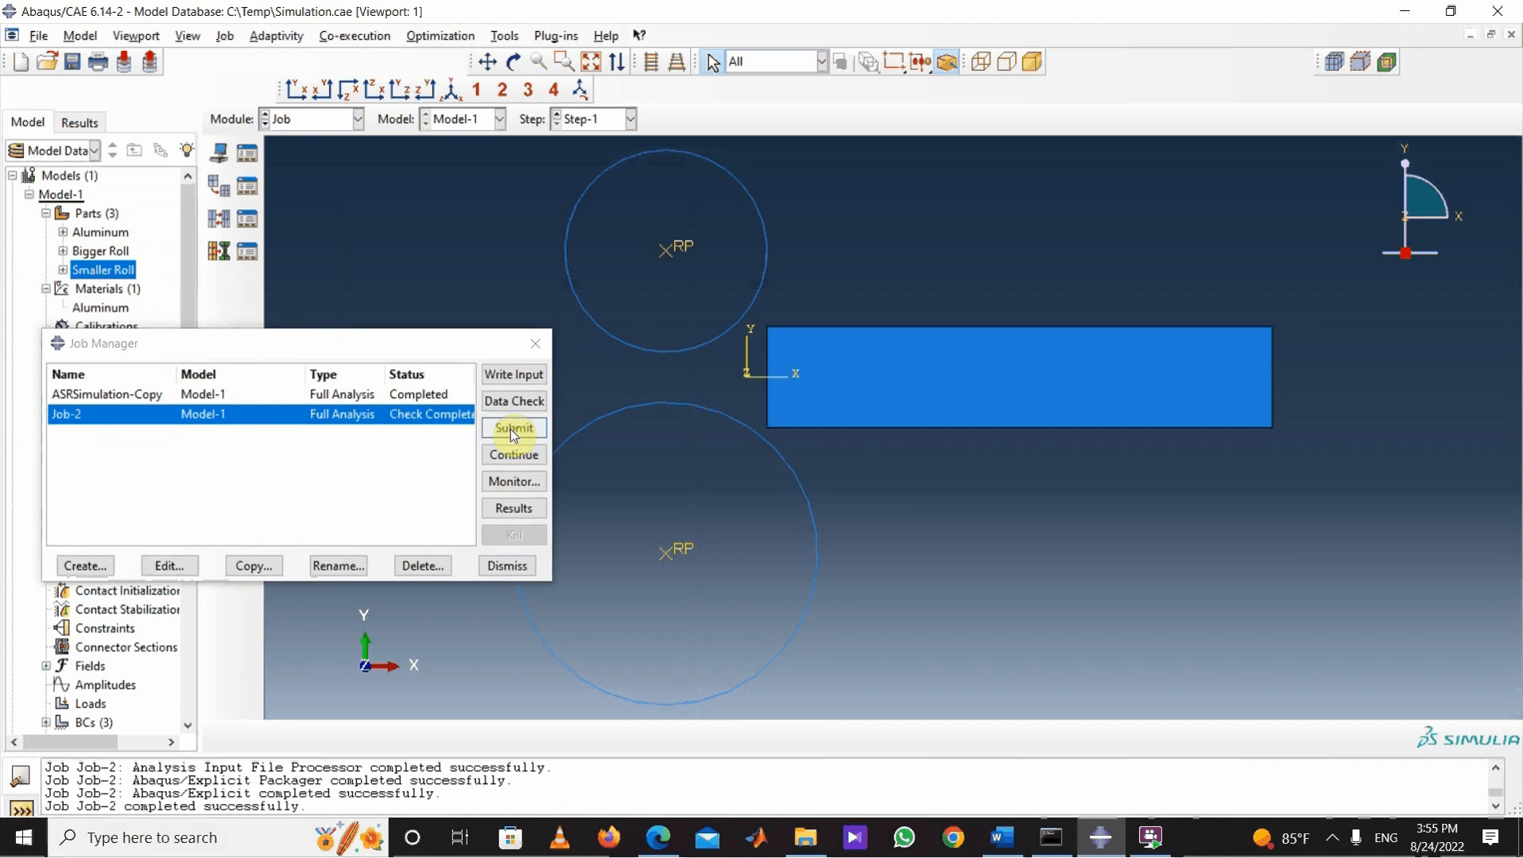
Step: Open the results of the ASRSimulation-Copy job and plot the Mises stress contours on the deformed shape
left_click(318, 395)
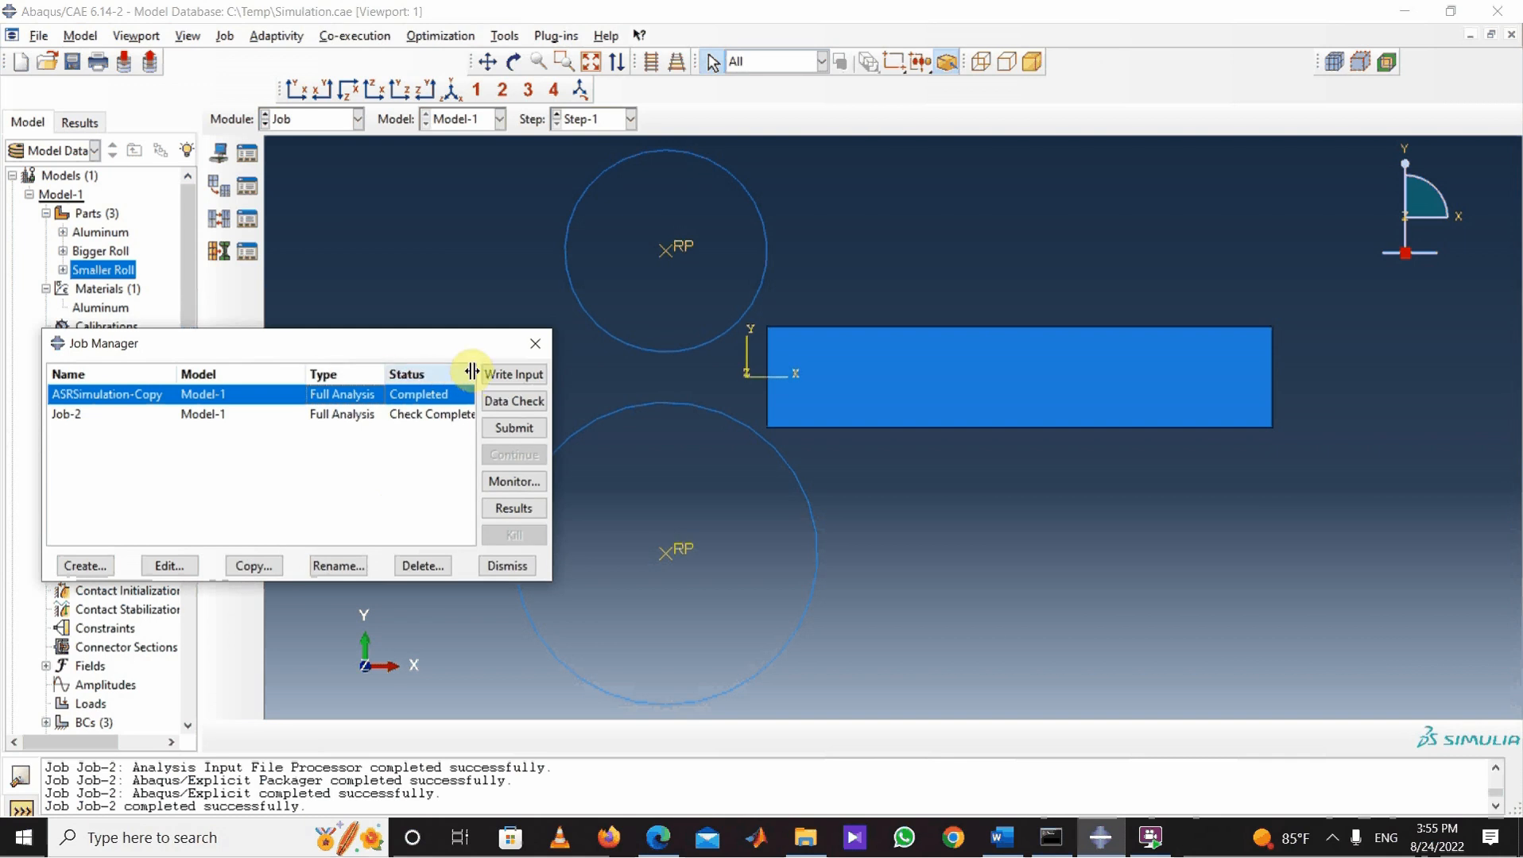
left_click(512, 509)
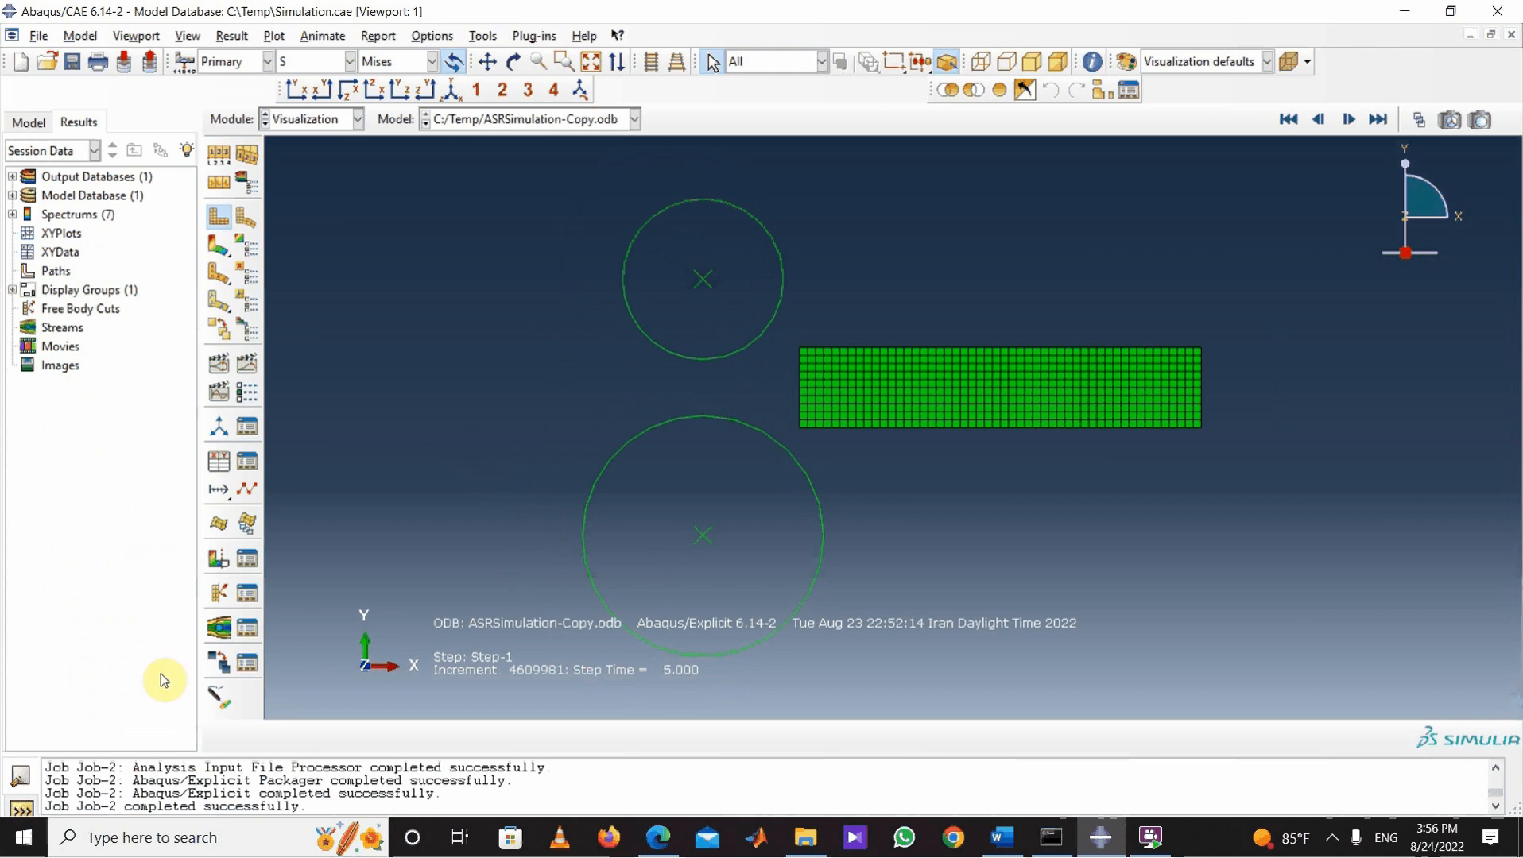
left_click(219, 247)
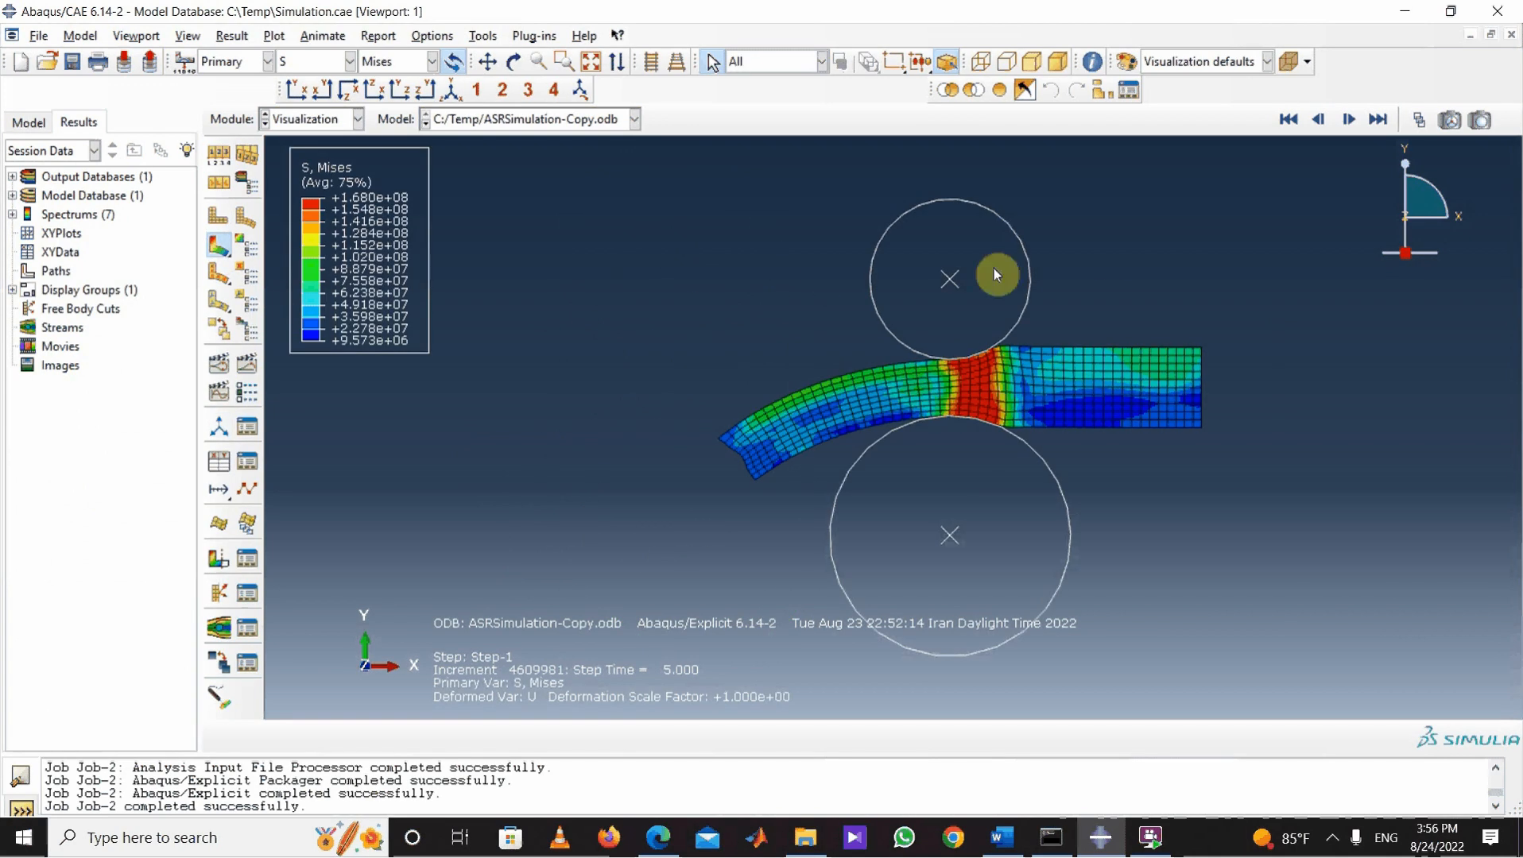
Step: Animate the rolling time history and move the animation to the final frame, 2000, with the frame selector
left_click(247, 363)
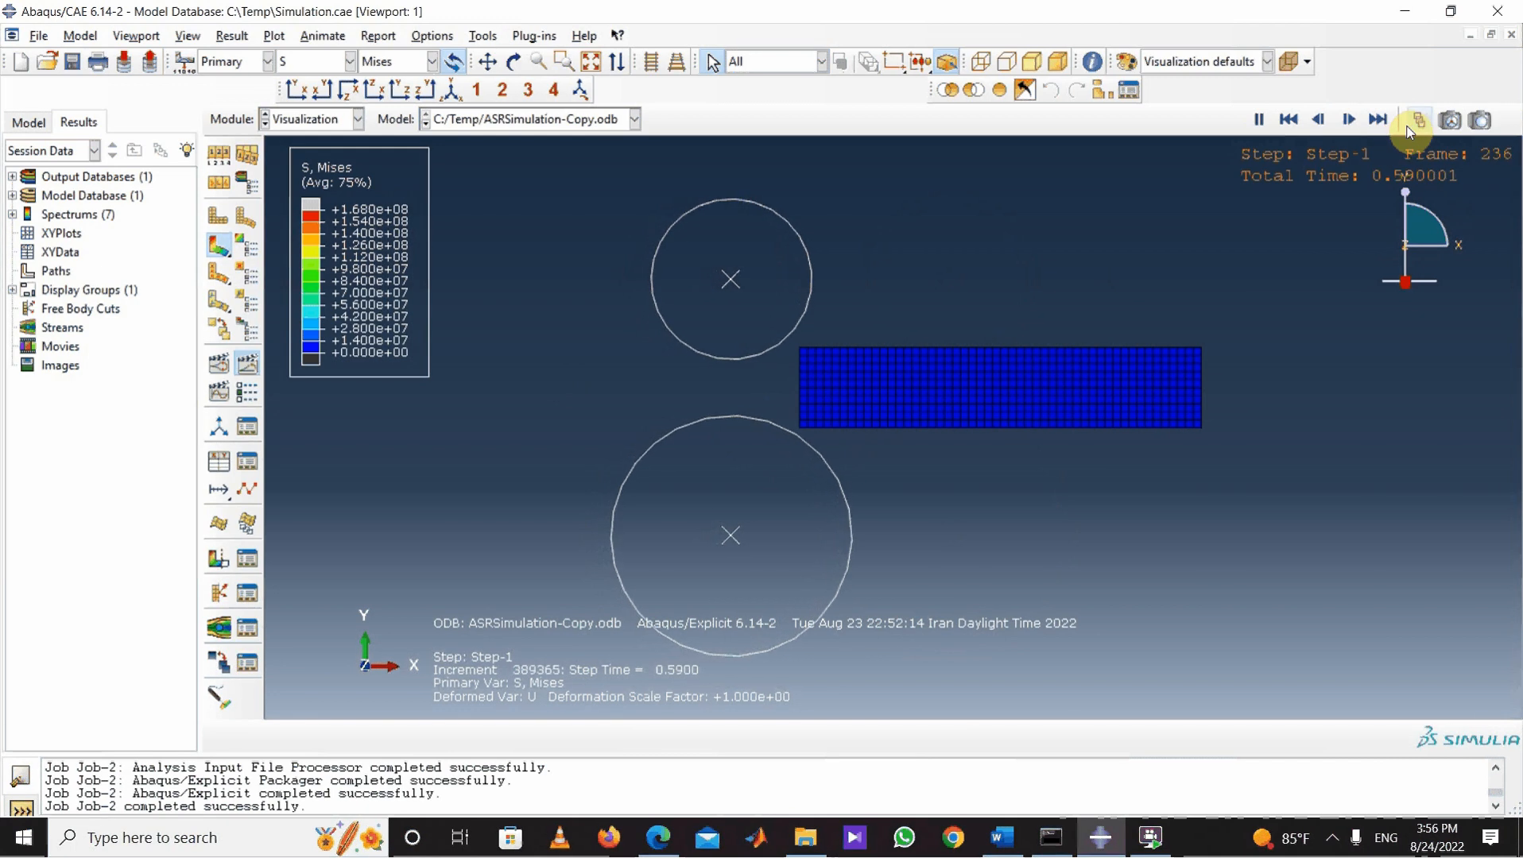
left_click(1419, 119)
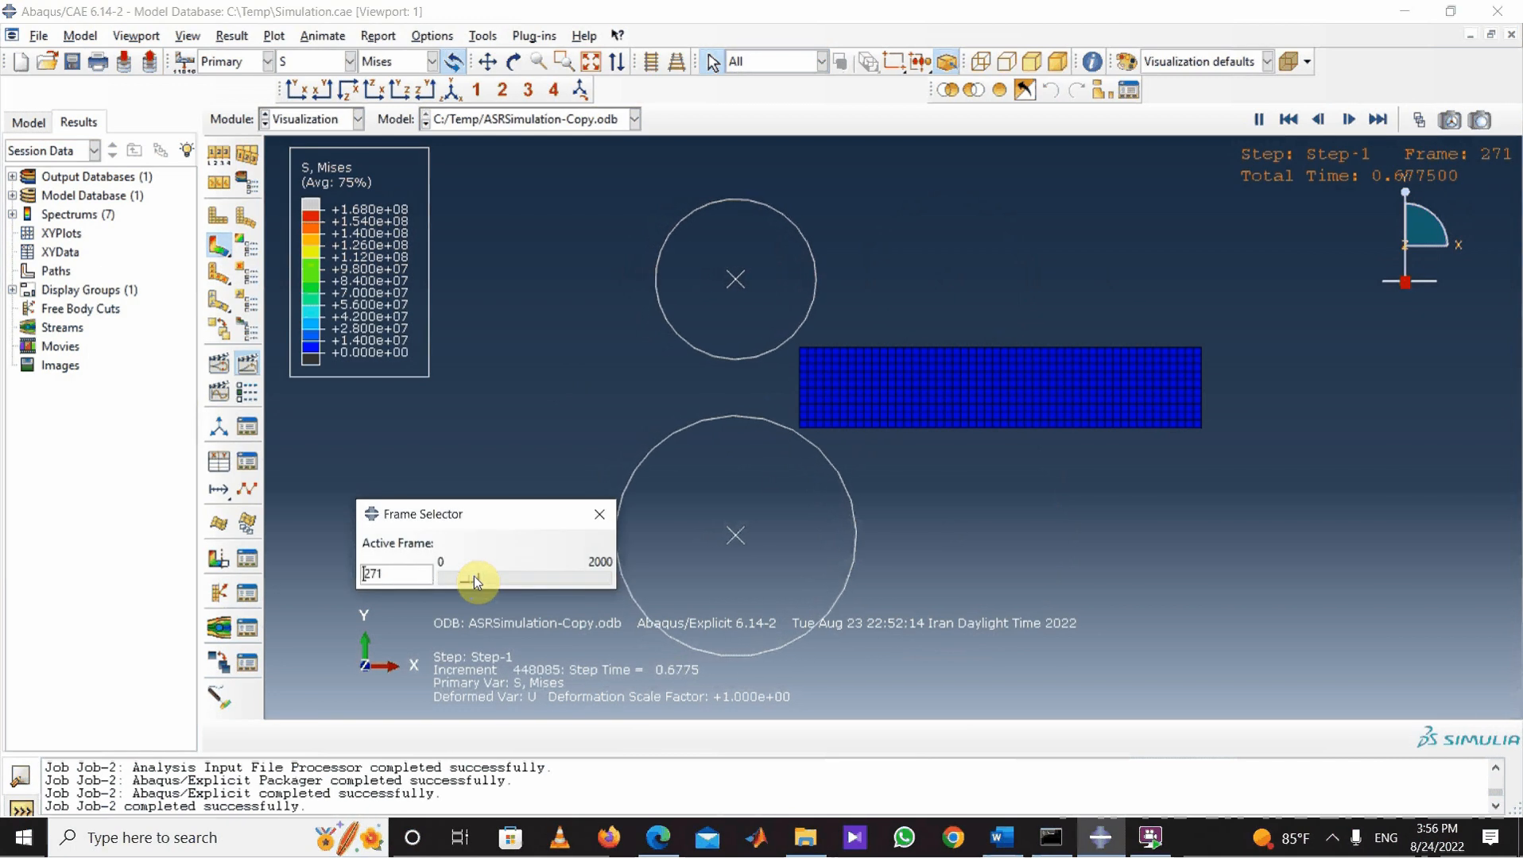
left_click_drag(474, 578, 612, 585)
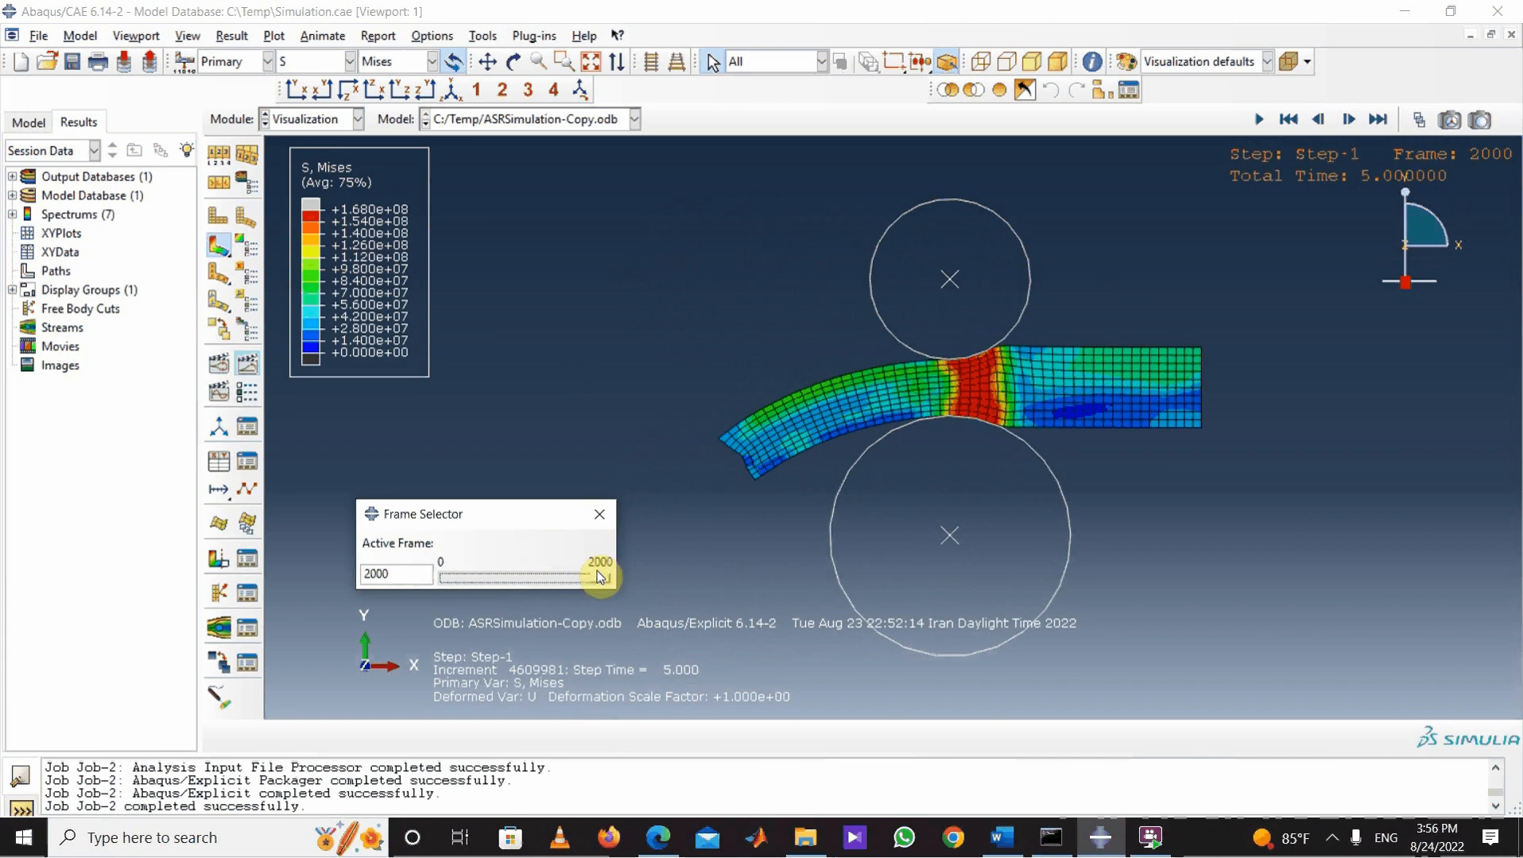
mouse_move(601, 582)
left_mouse_down()
mouse_move(531, 585)
mouse_move(613, 580)
left_mouse_up()
left_click(600, 512)
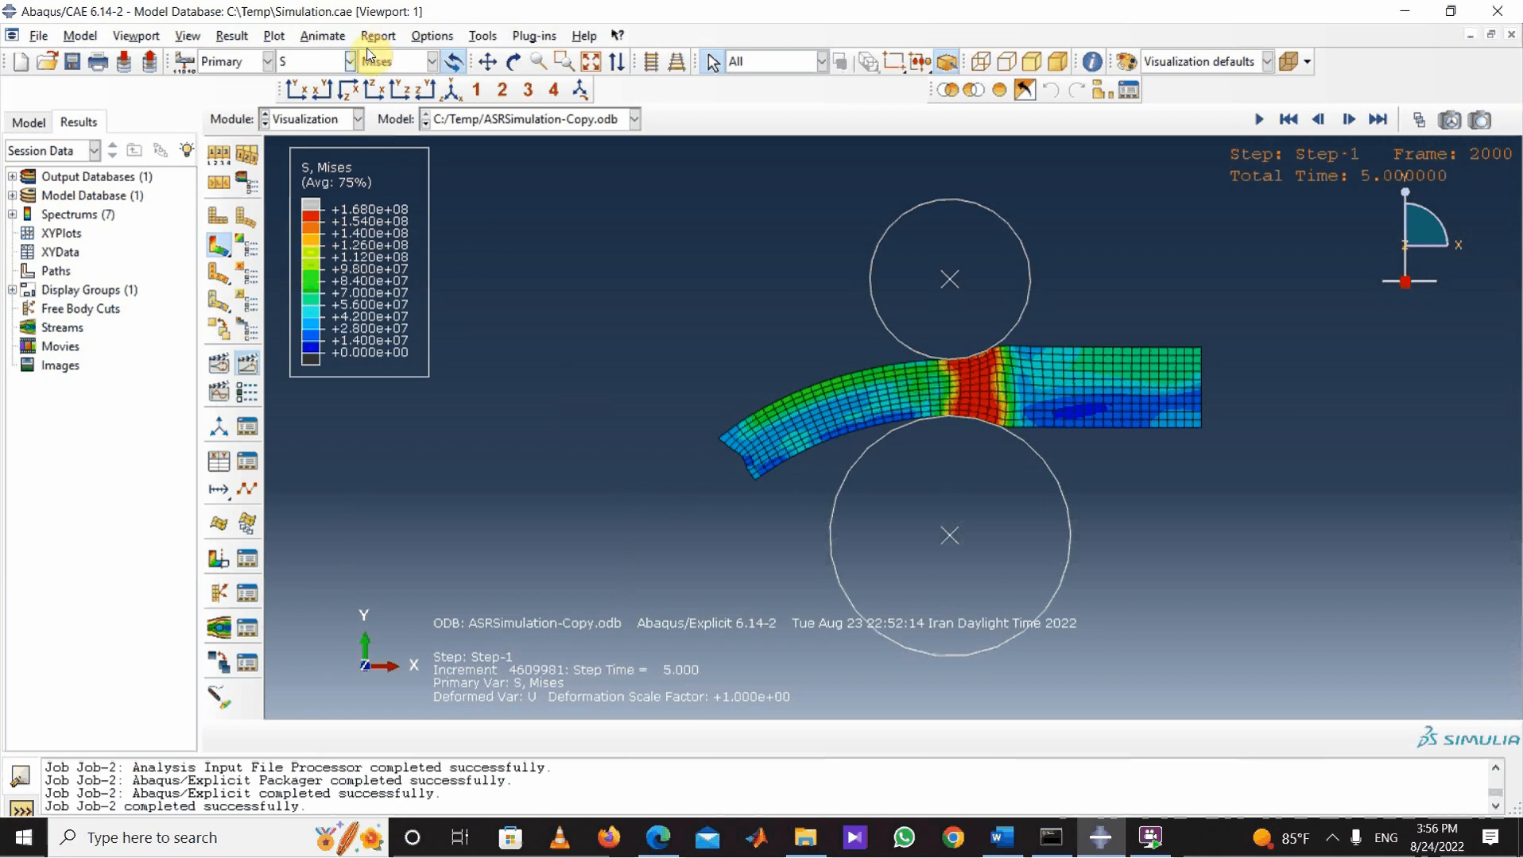
Step: Plot the whole-model internal energy ALLIE and kinetic energy ALLKE history outputs together and examine the curves
left_click(232, 36)
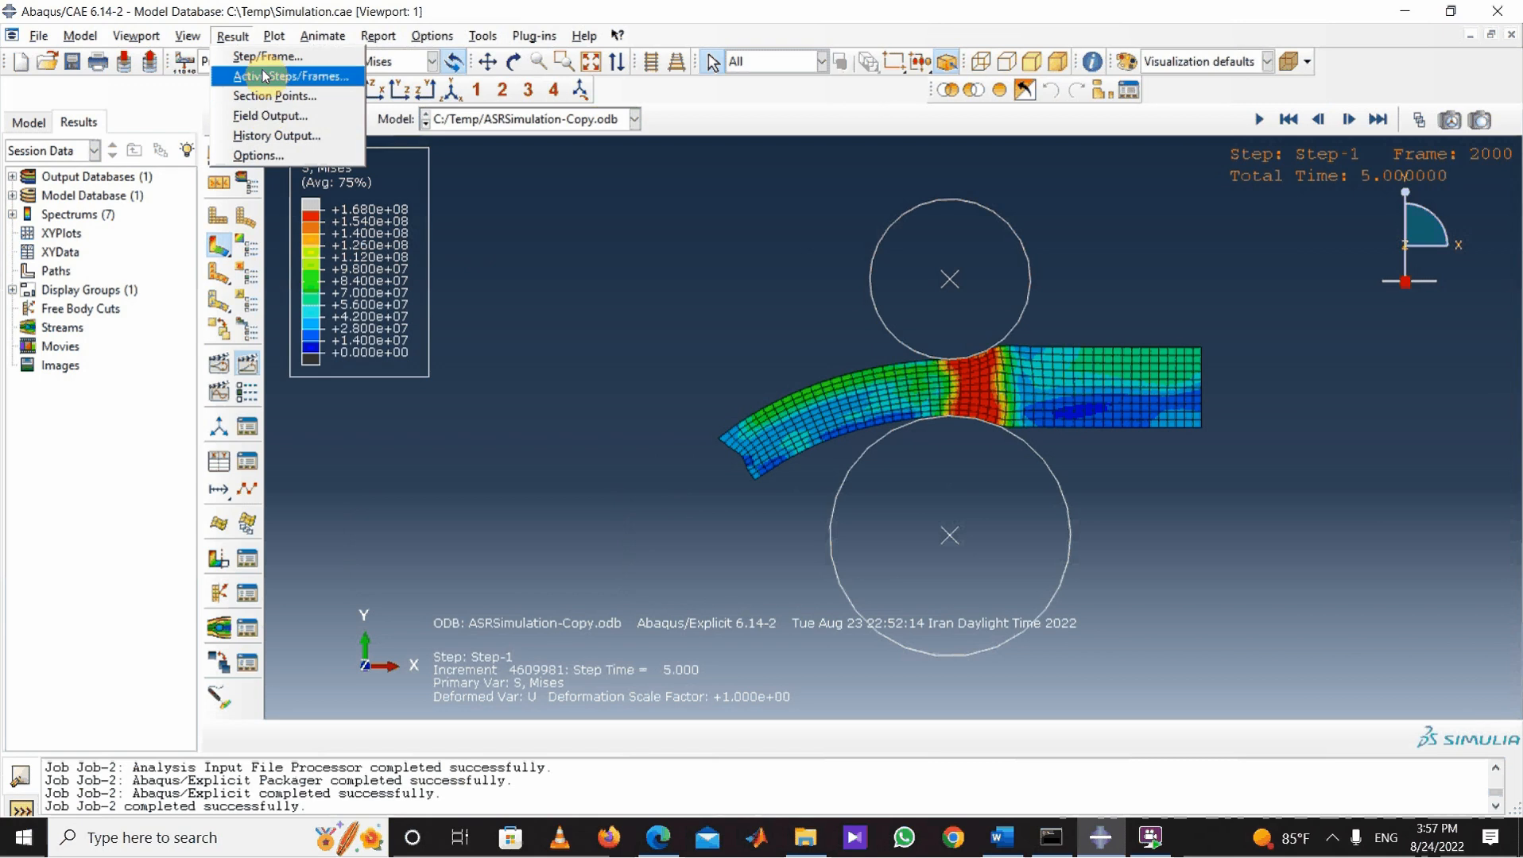
left_click(277, 136)
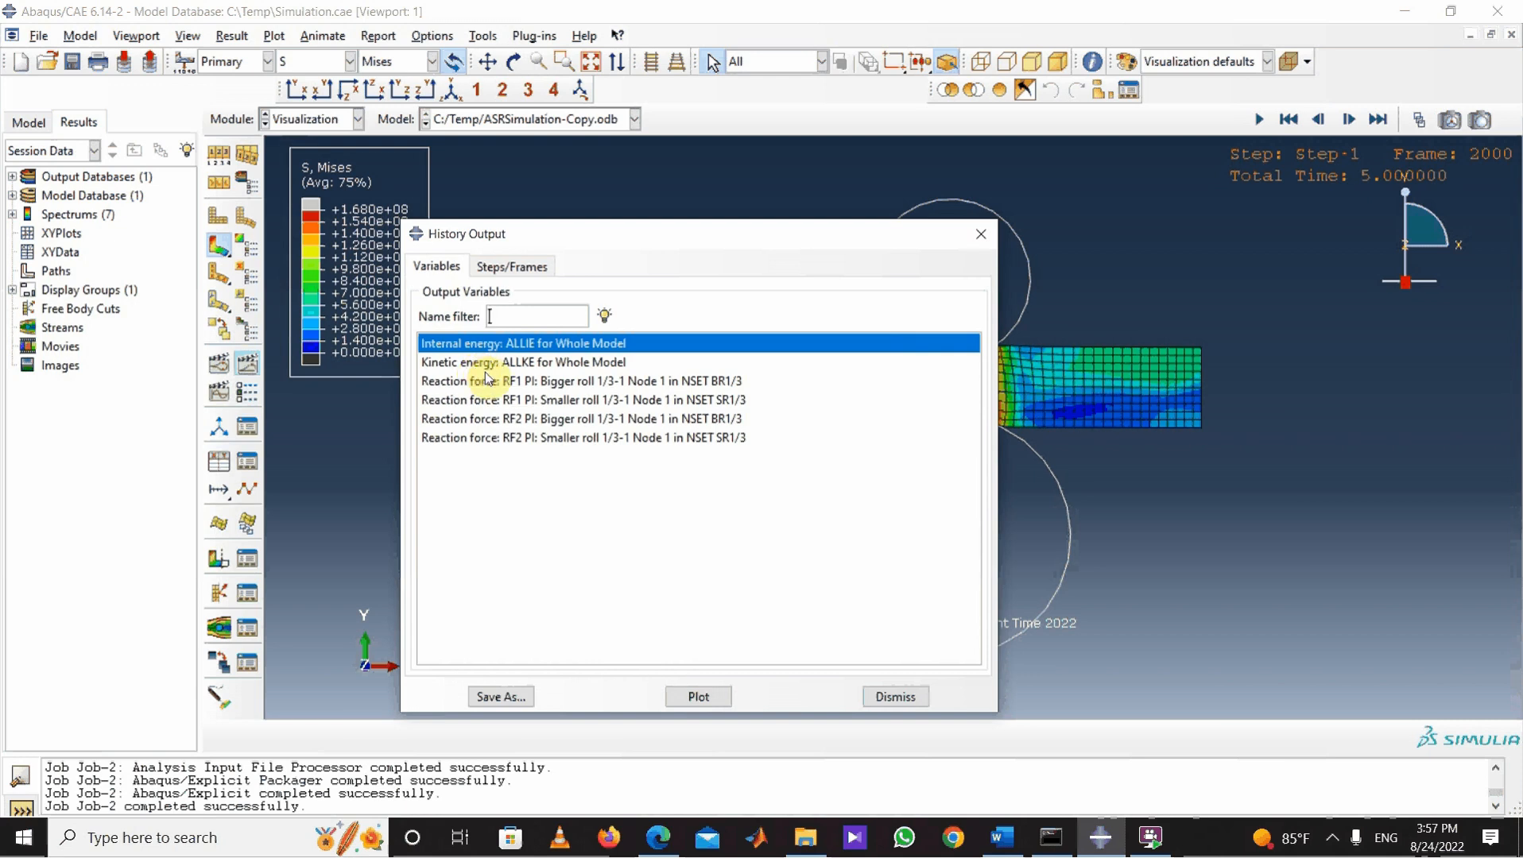
left_click(533, 362, "shift")
left_click(724, 696)
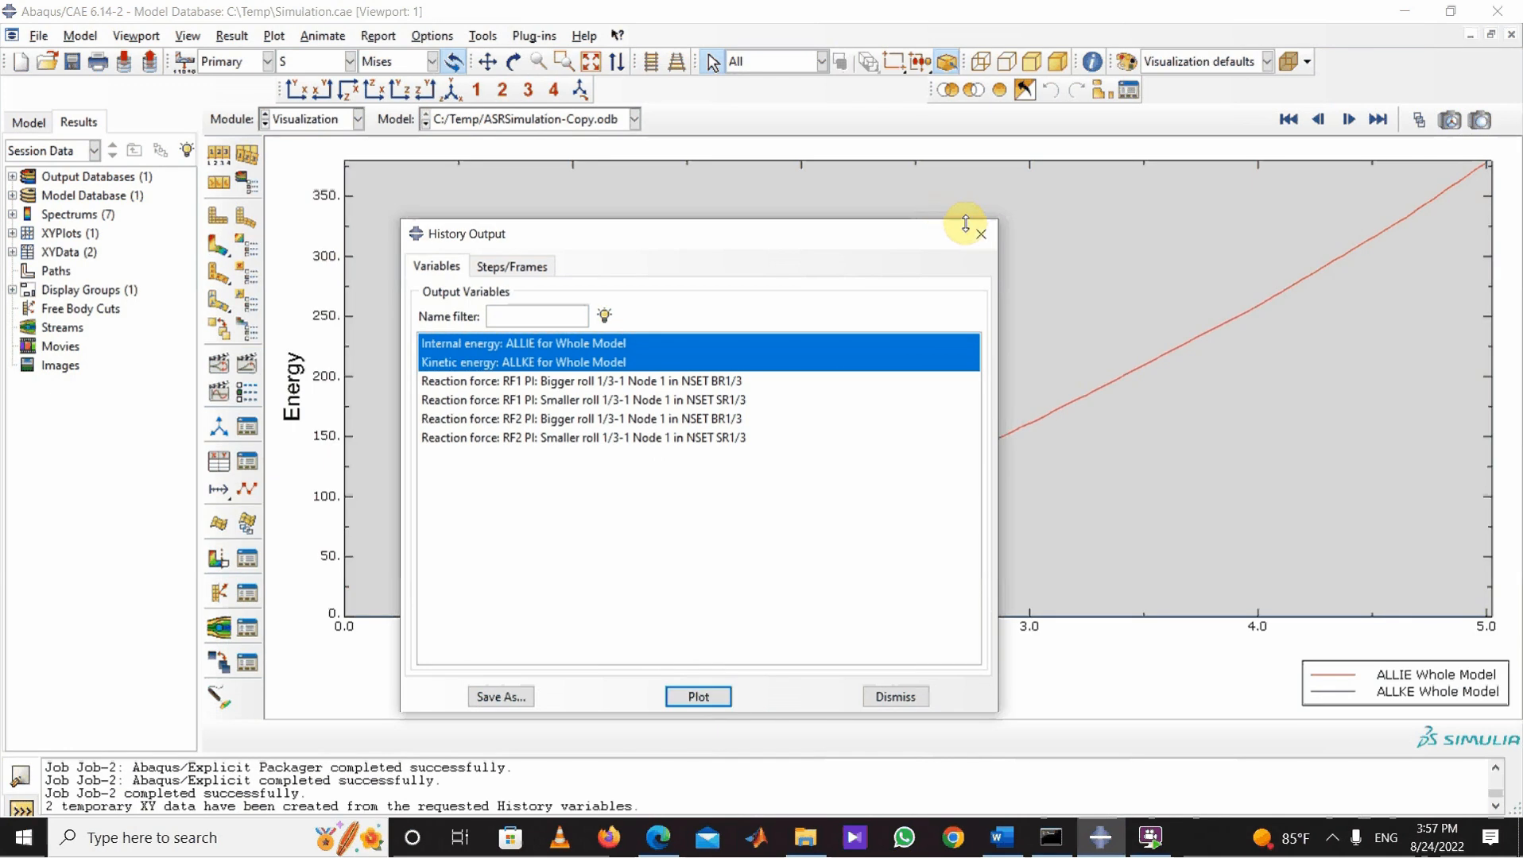
left_click_drag(921, 238, 198, 410)
scroll(933, 420, "down", 2)
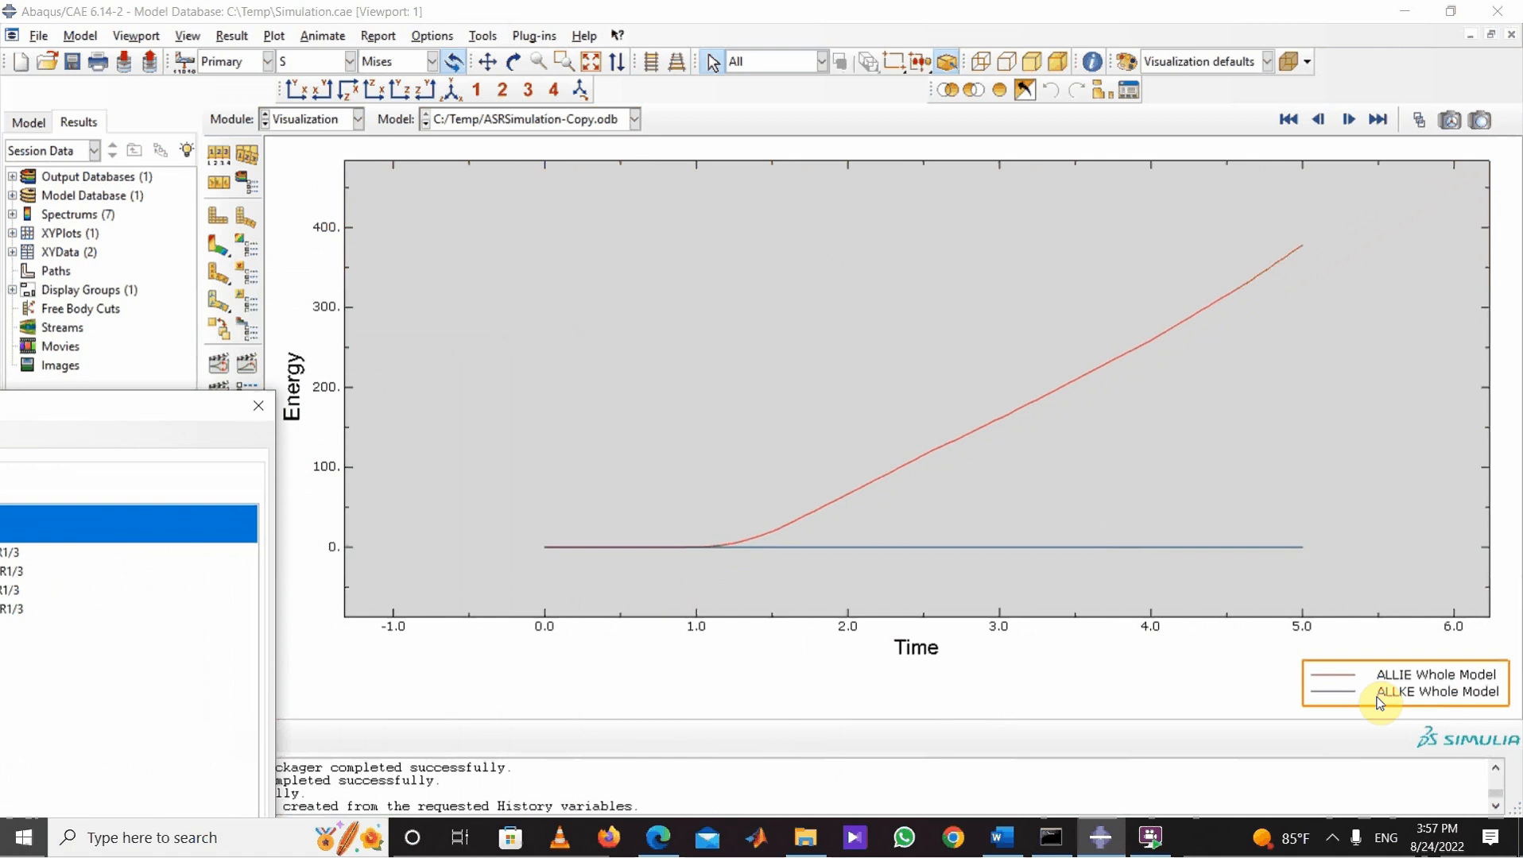
left_click(1330, 624)
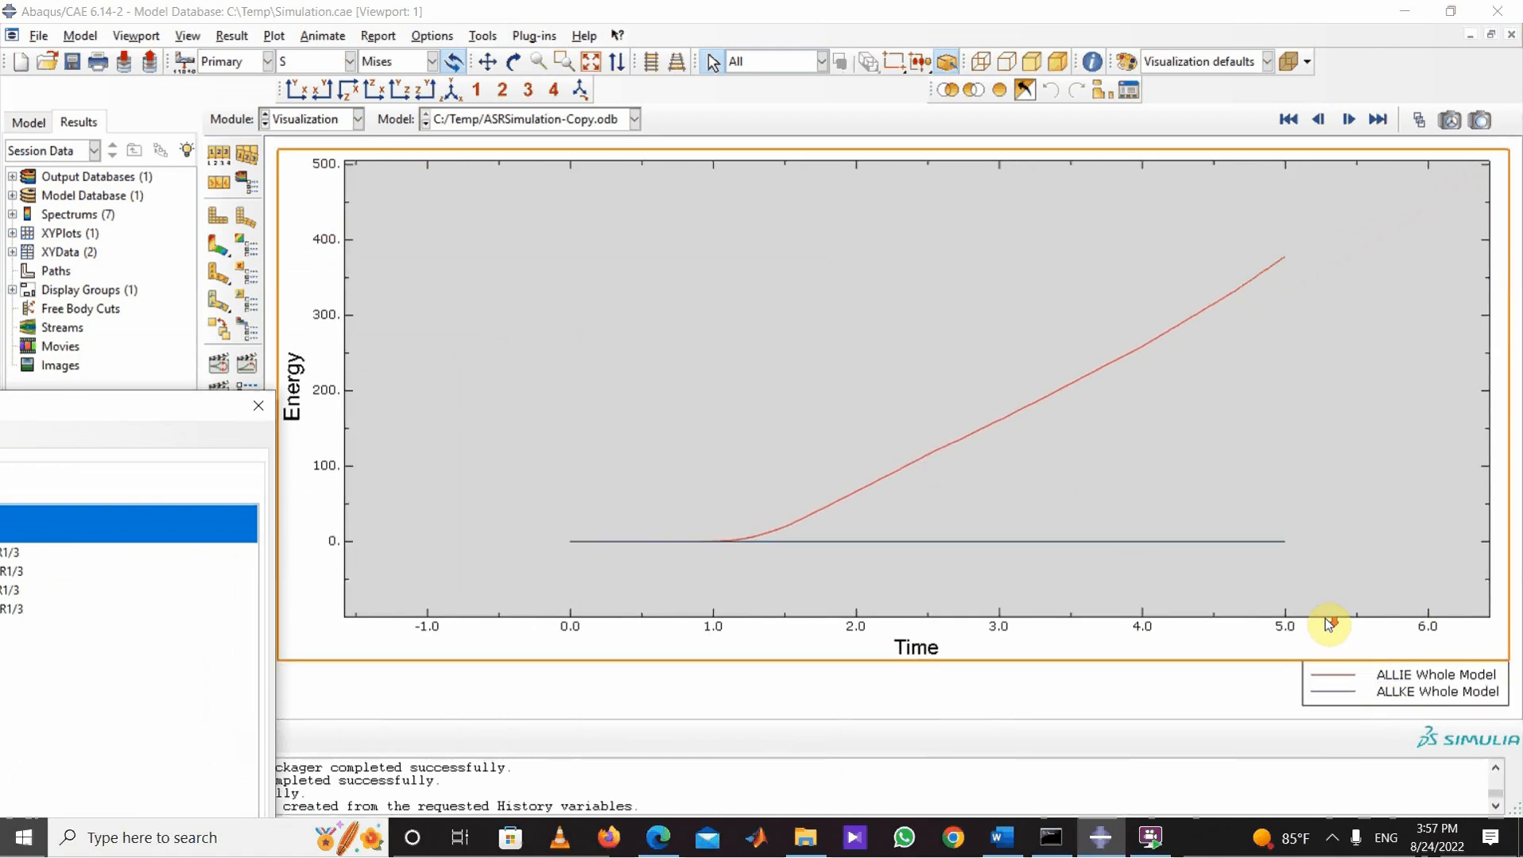
scroll(1330, 625, "down", 1)
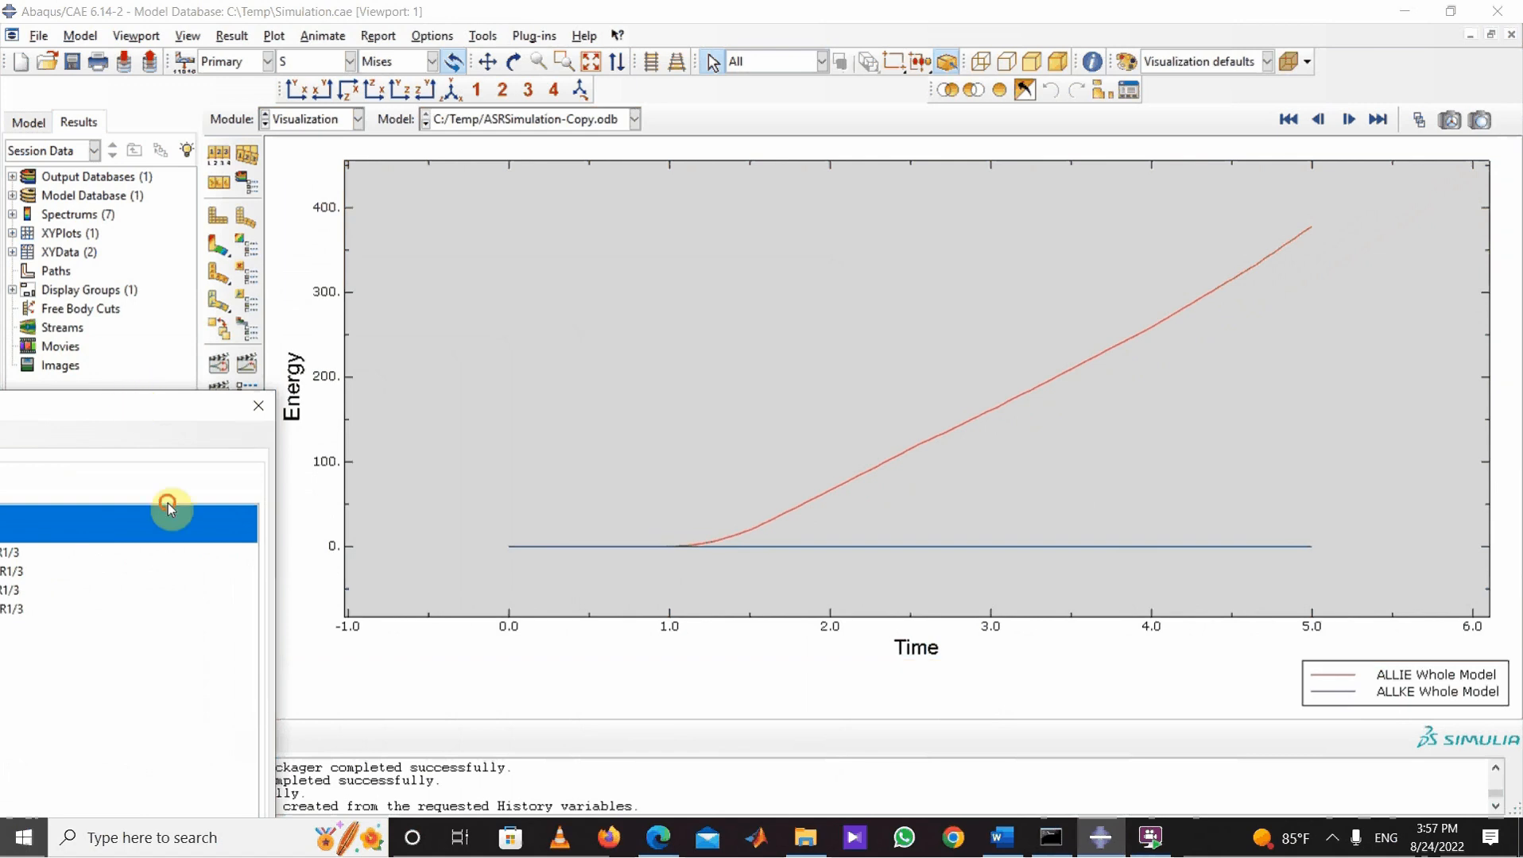
Step: Plot the RF1 reaction force histories of the bigger and smaller rolls together, and close the history output dialog
left_click_drag(143, 407, 708, 171)
left_click(481, 316)
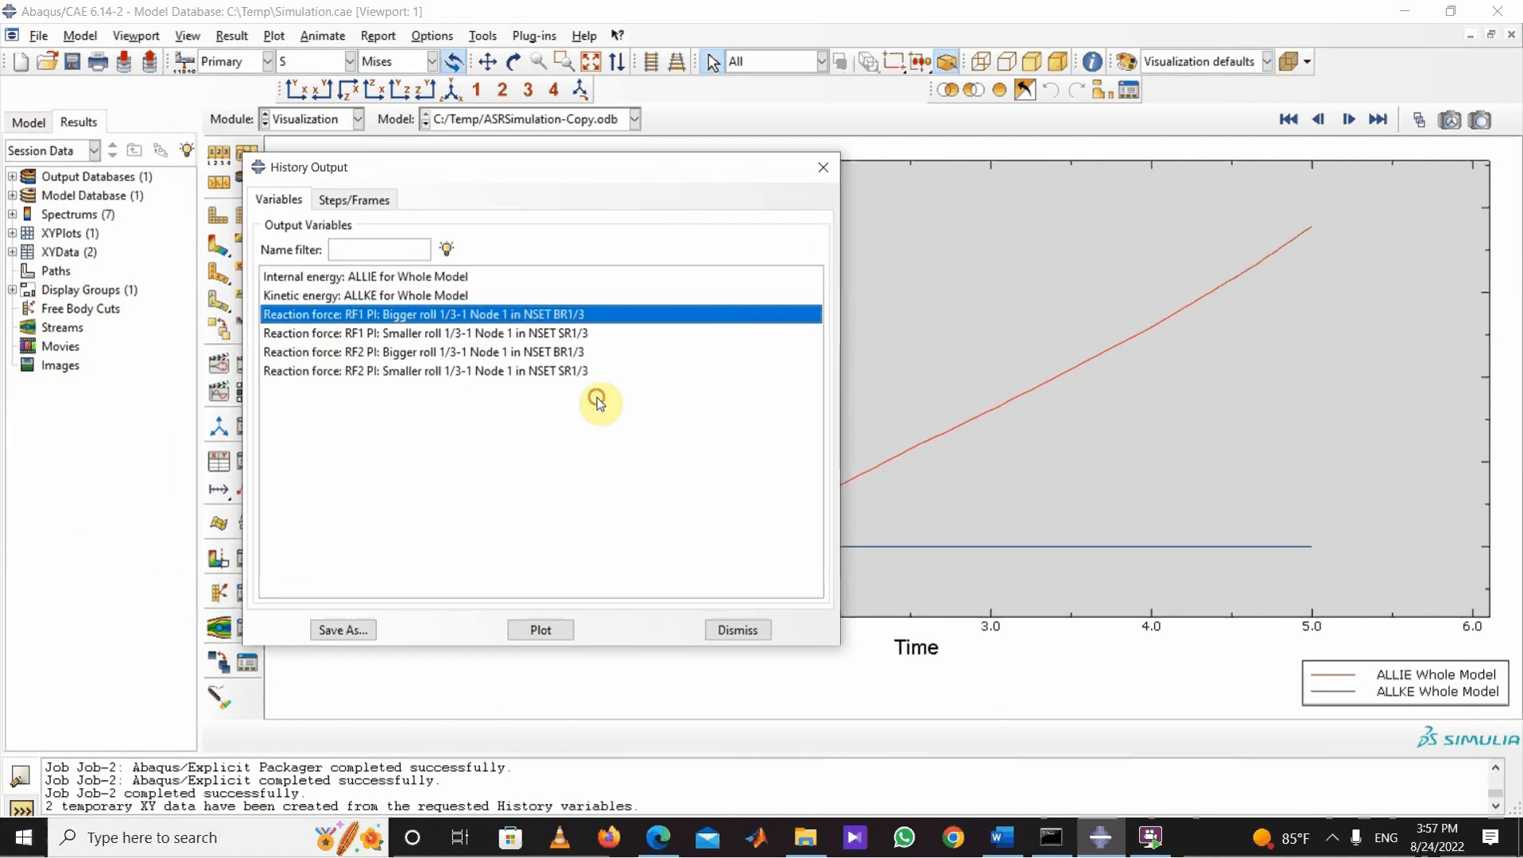
left_click(397, 335, "ctrl")
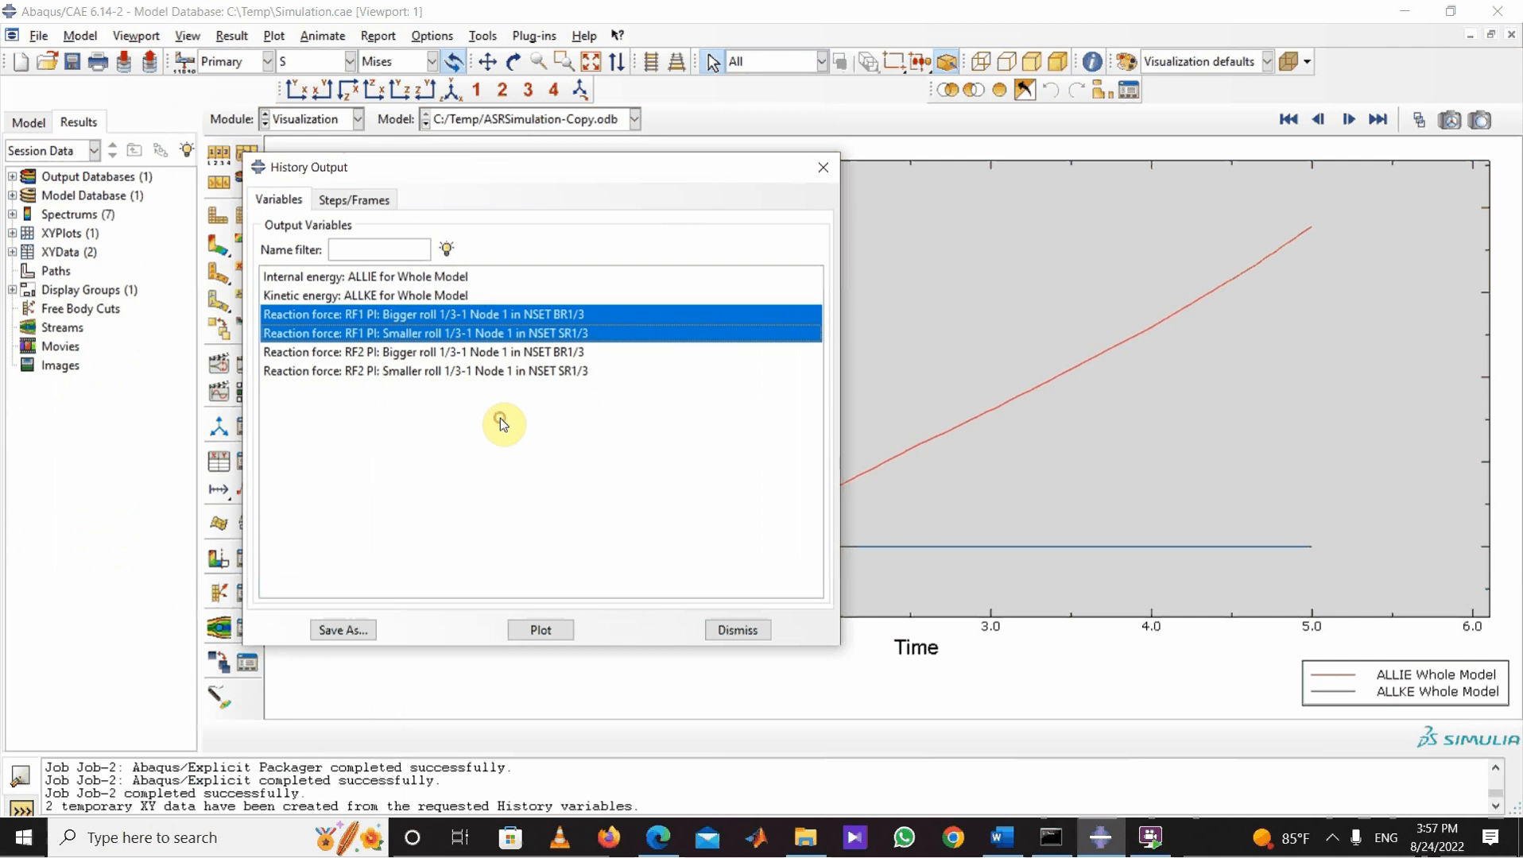
left_click(536, 624)
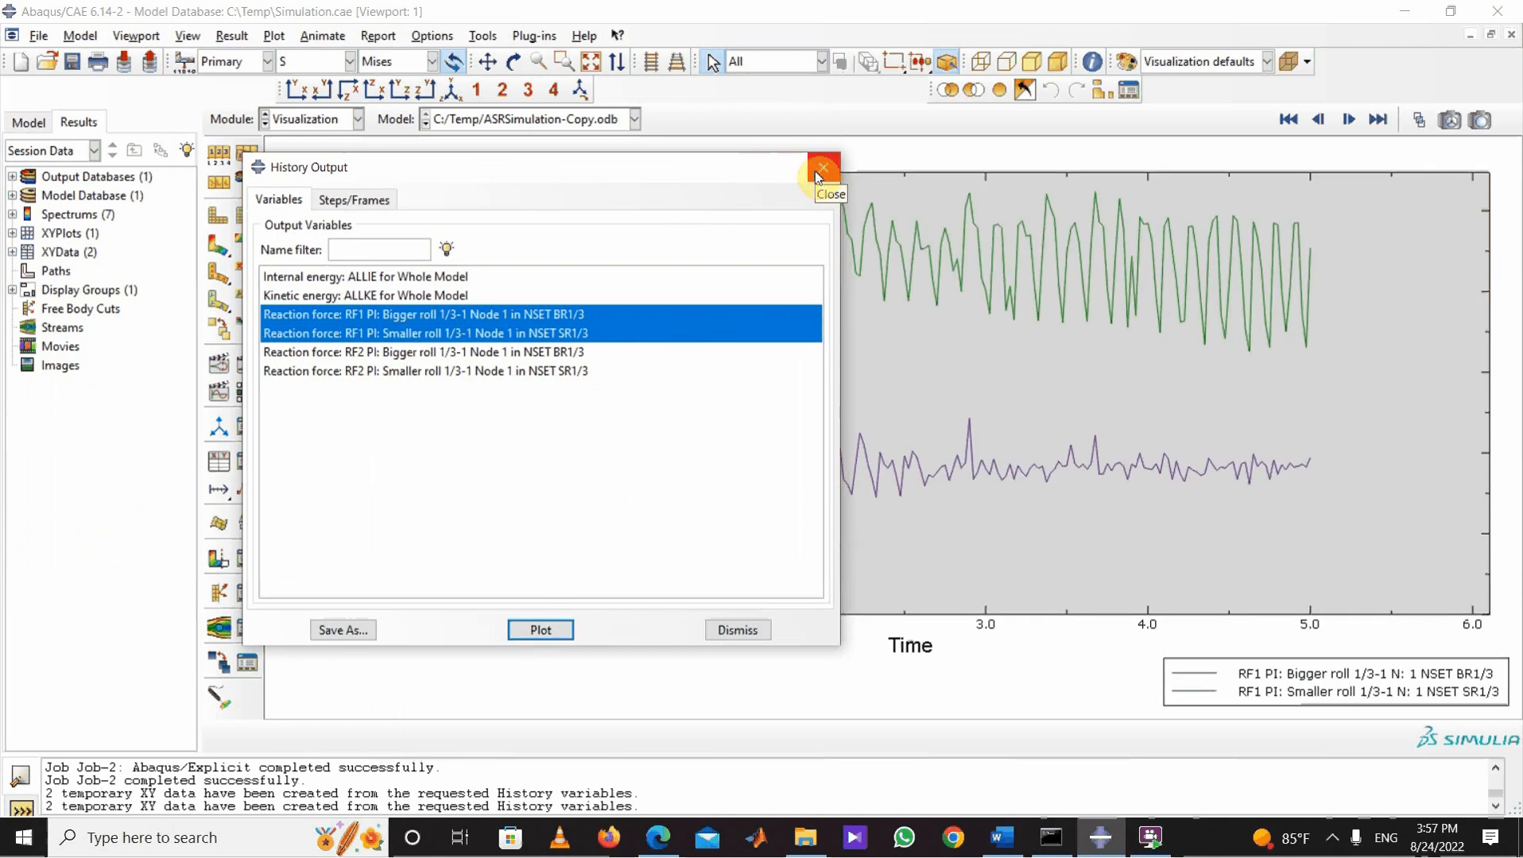
left_click(821, 169)
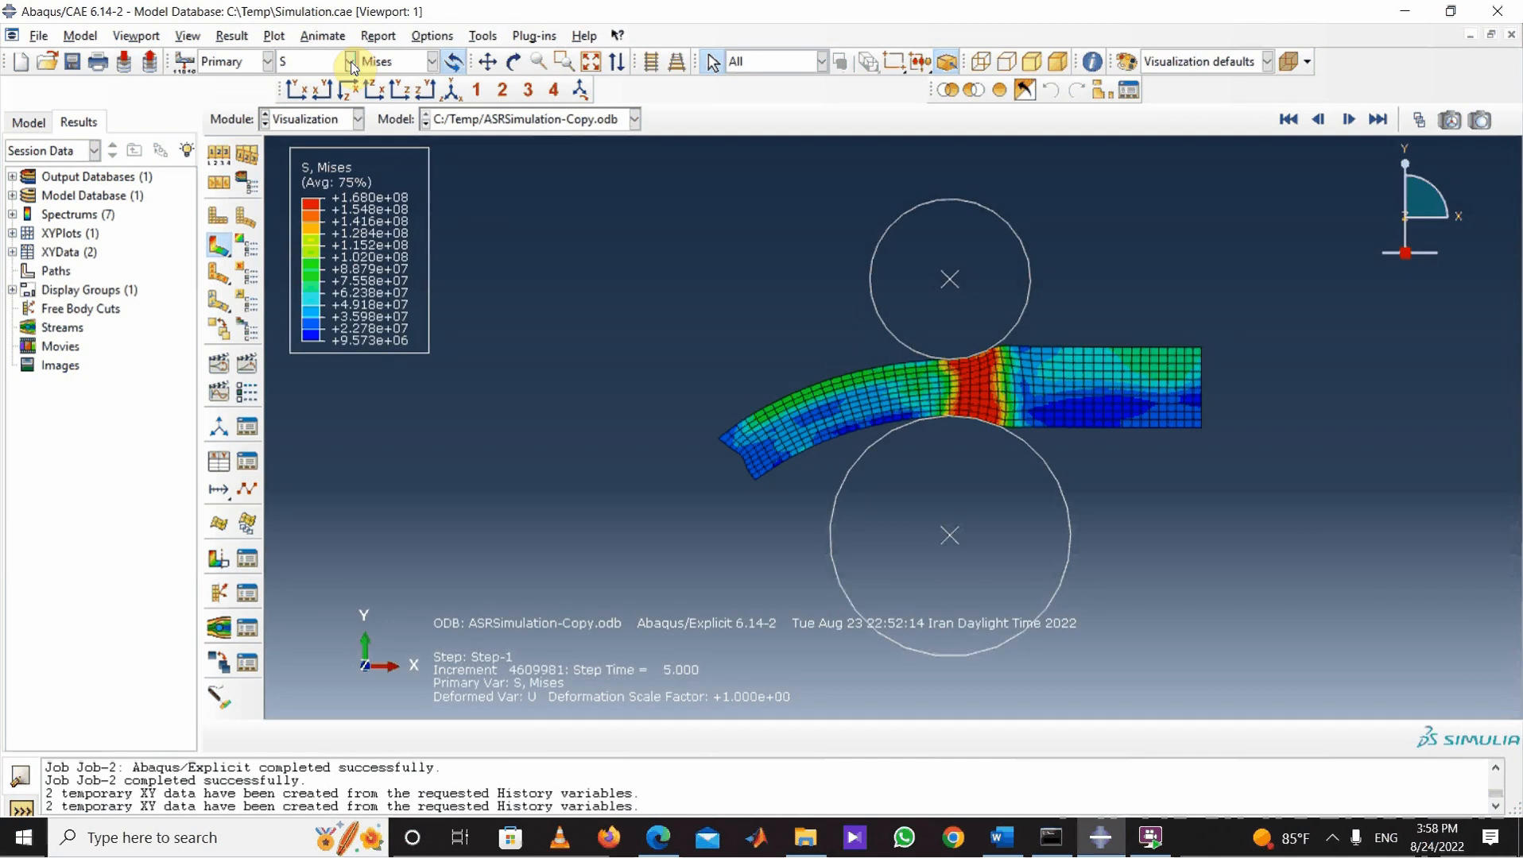
Step: View the equivalent plastic strain PEEQ contours on the deformed plate, and return to the stress output S
left_click(350, 62)
left_click(294, 197)
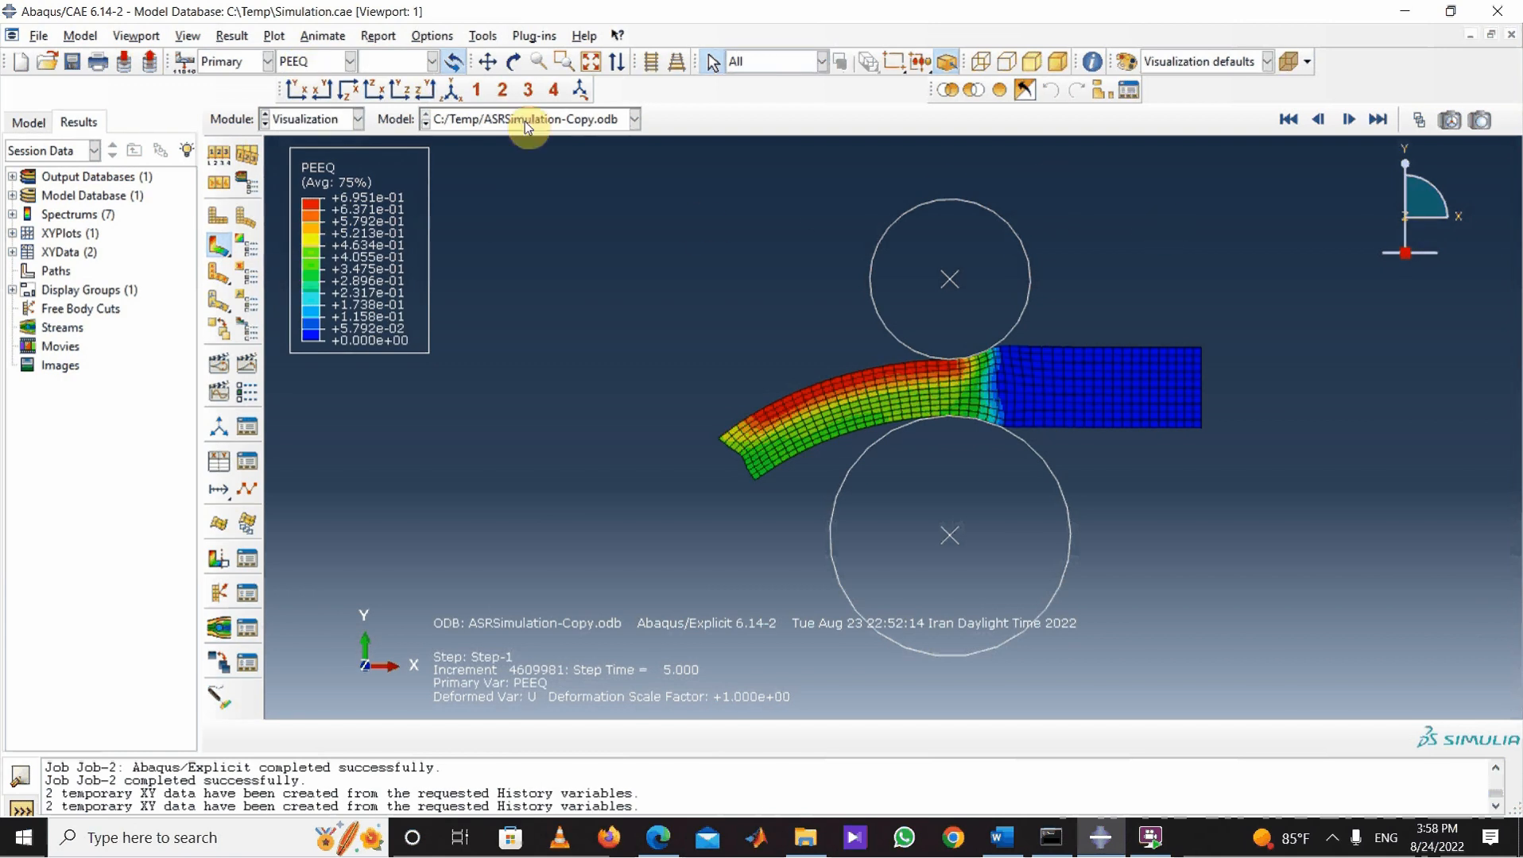
left_click(350, 61)
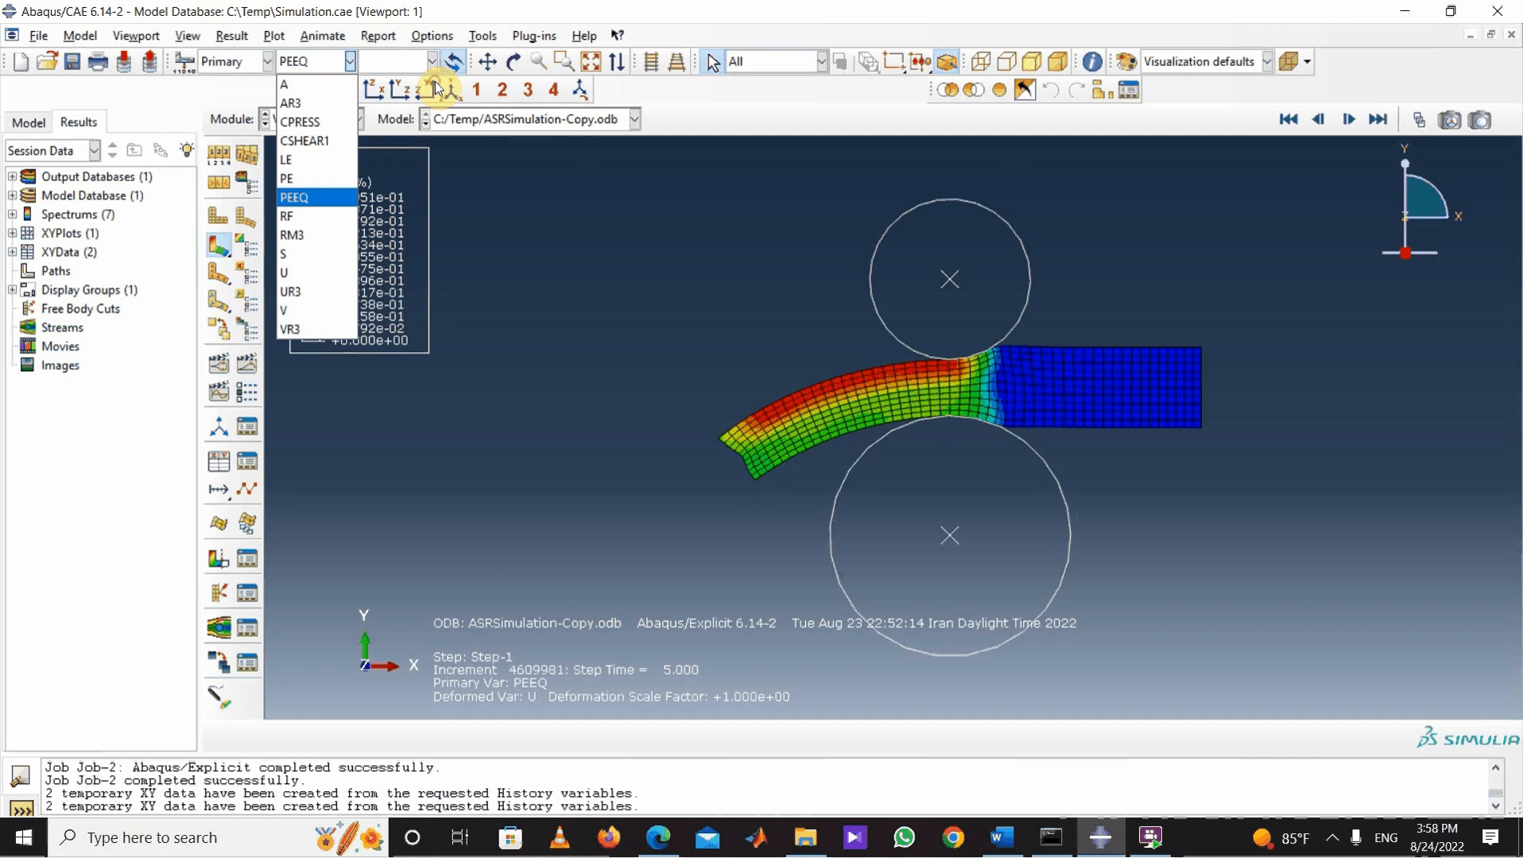
left_click(305, 254)
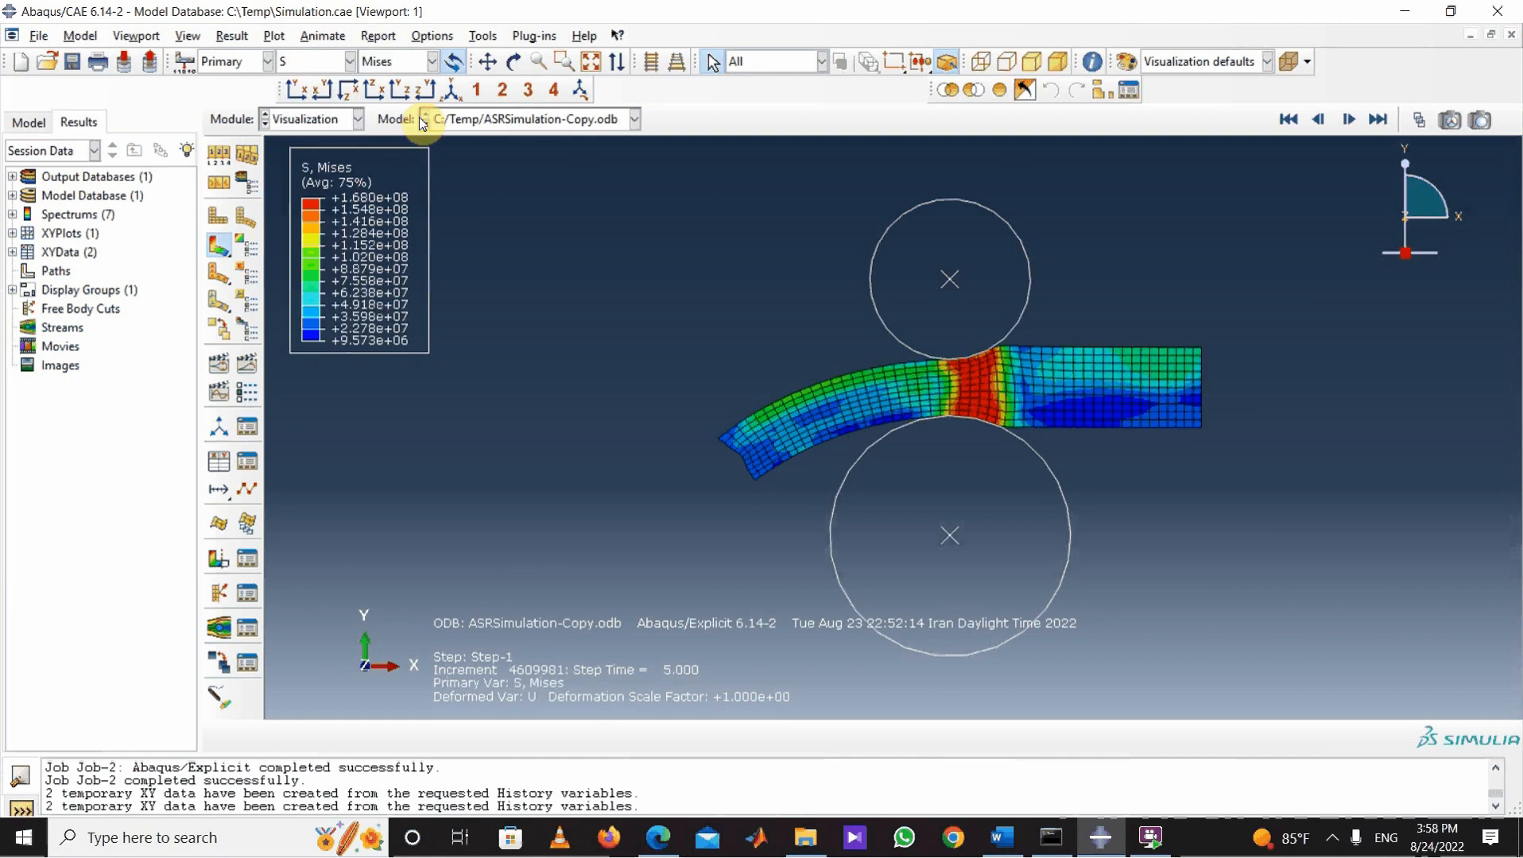
Step: View the Tresca stress contours on the deformed plate, and switch the stress component back to Mises
left_click(431, 61)
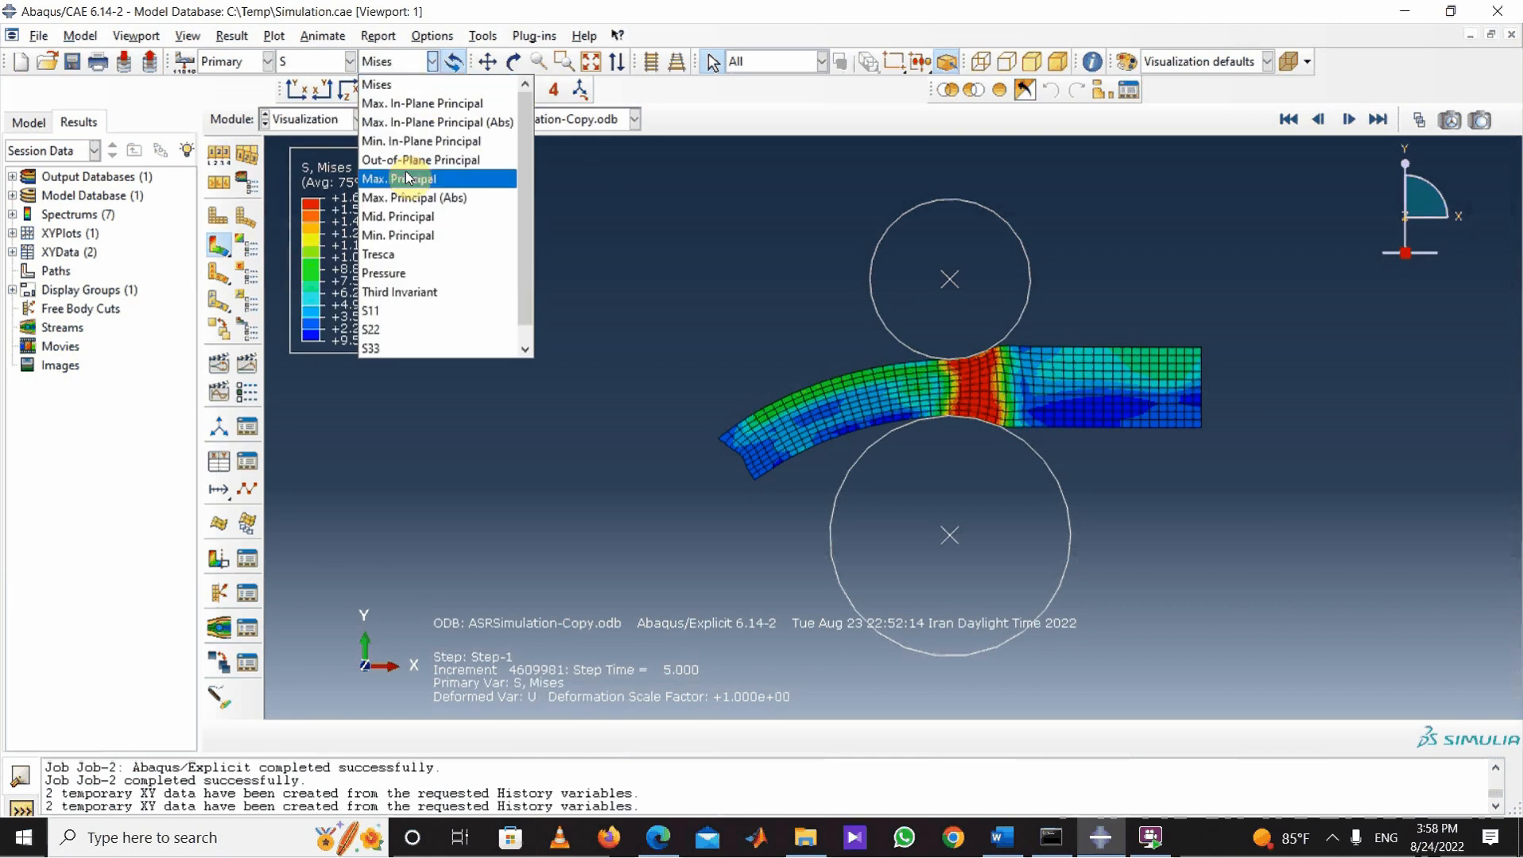
left_click(380, 255)
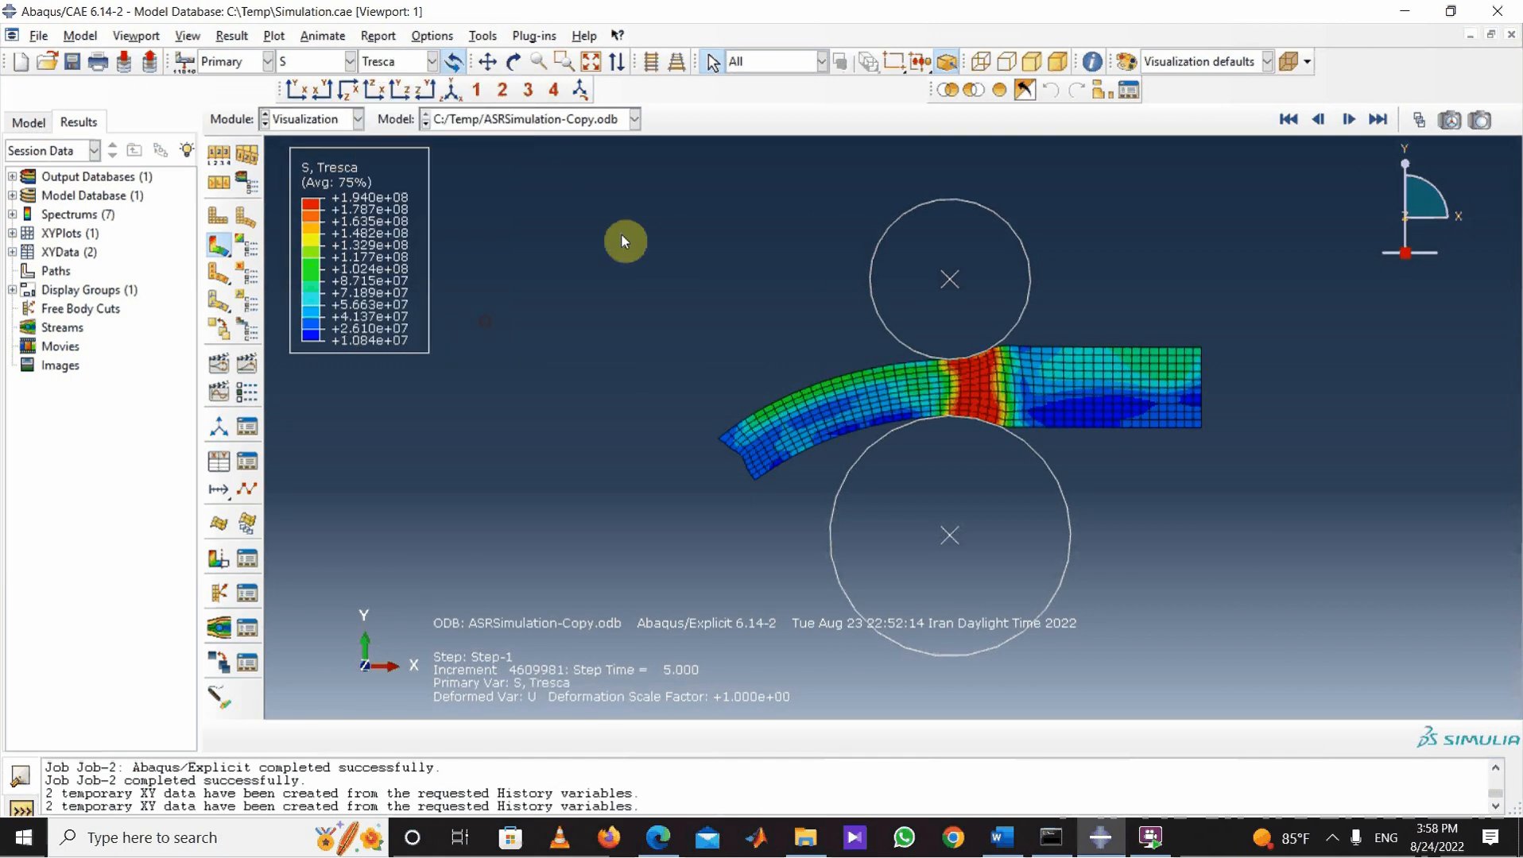
left_click(432, 61)
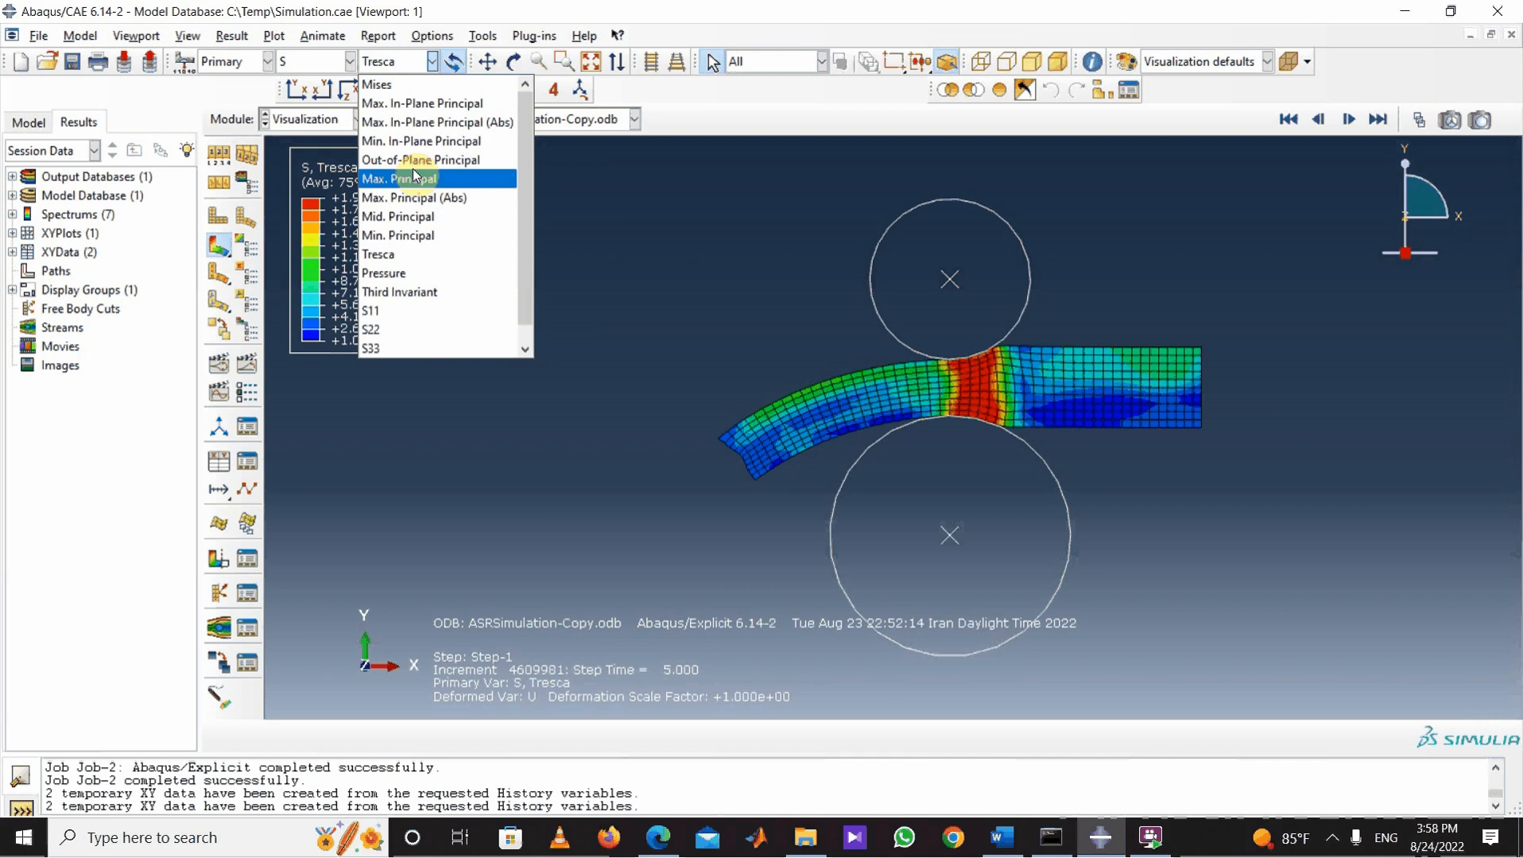
left_click(382, 84)
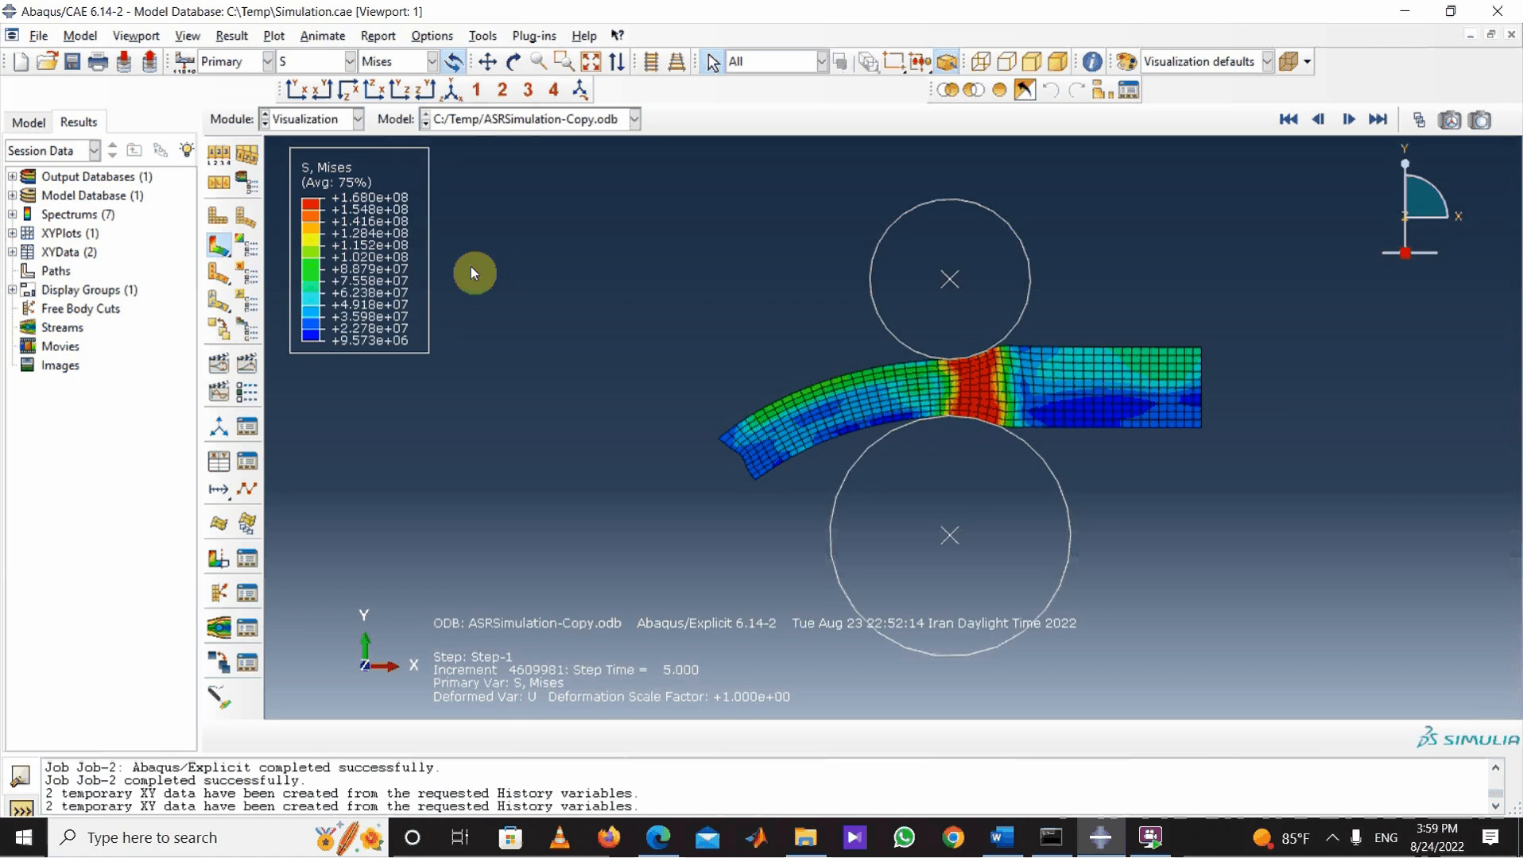
left_click(1134, 827)
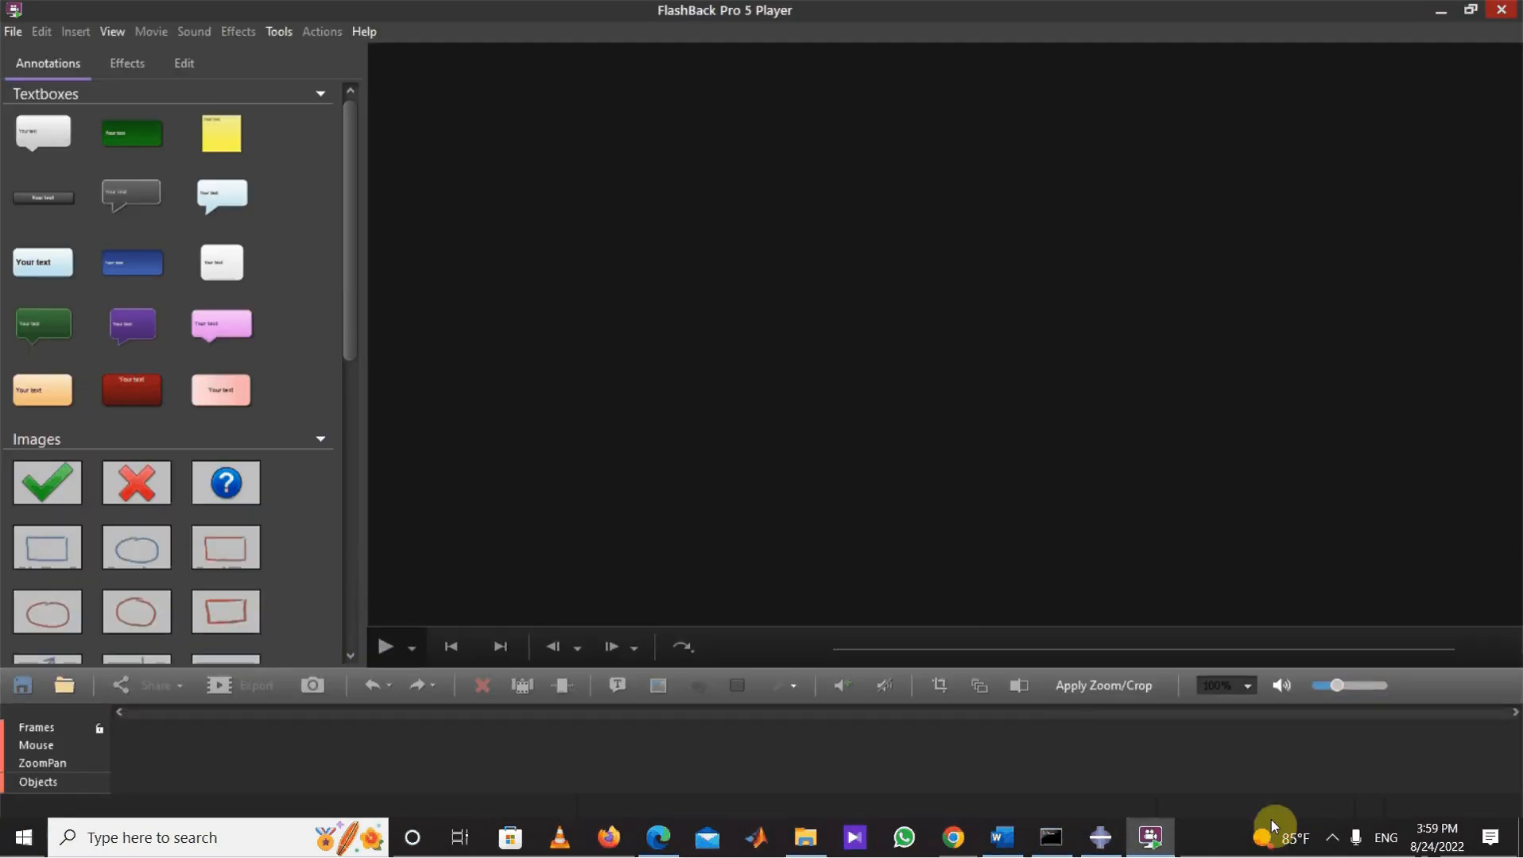
left_click(1332, 838)
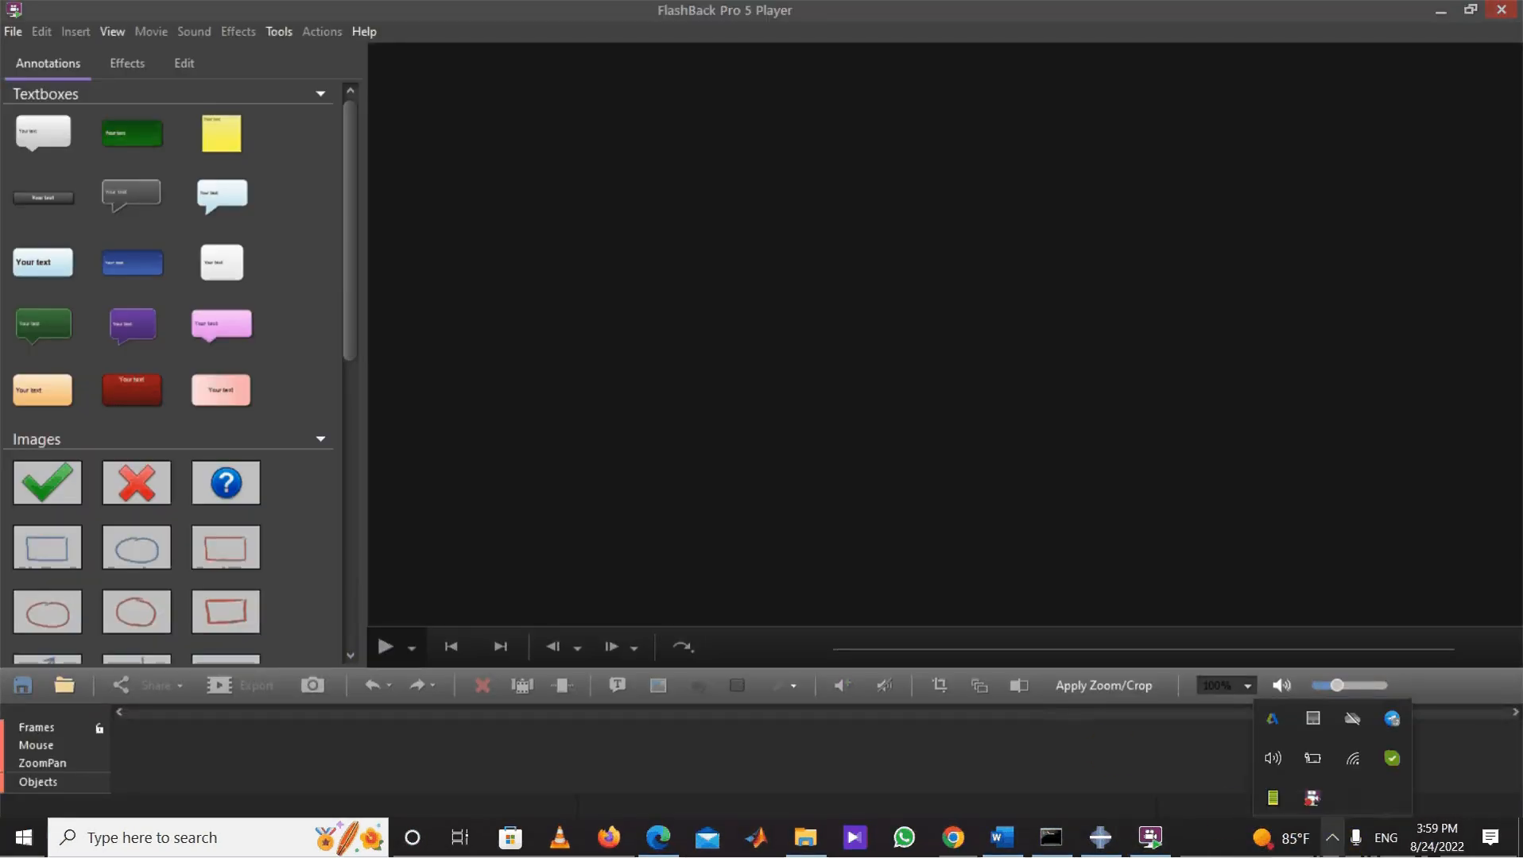
right_click(1310, 797)
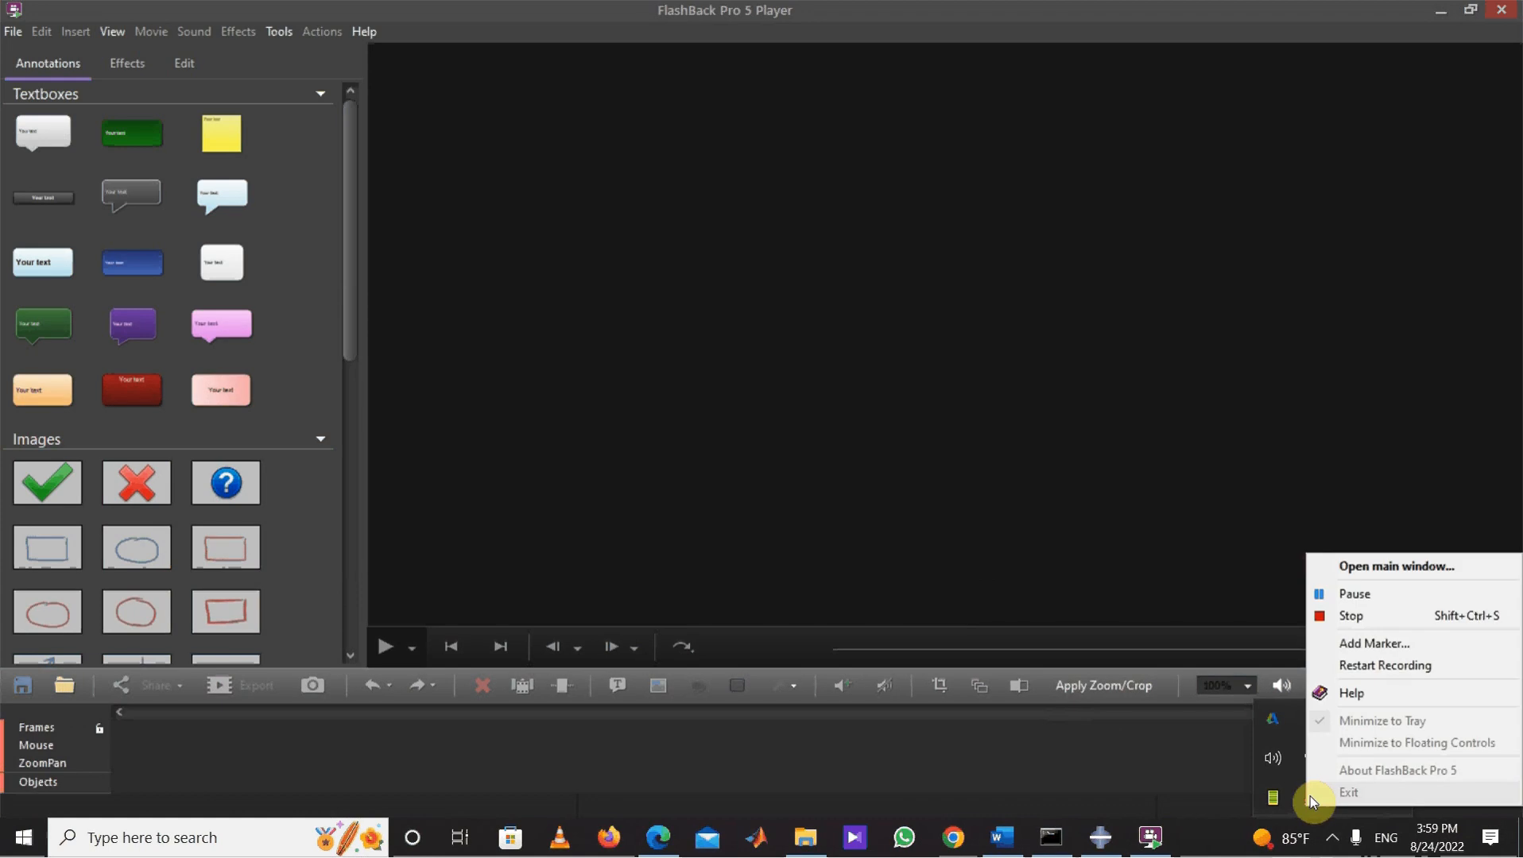